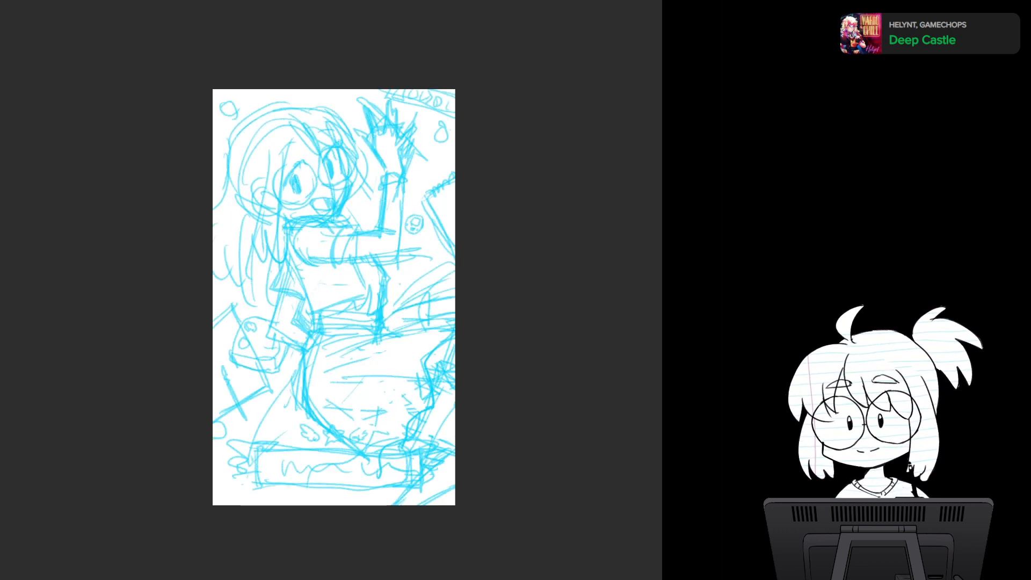
- Ink the face contour in black over the blue sketch, from the brow past the cheek down to the chin
{"action": "scroll", "coordinate": [349, 283], "scroll_direction": "up", "scroll_amount": 2}
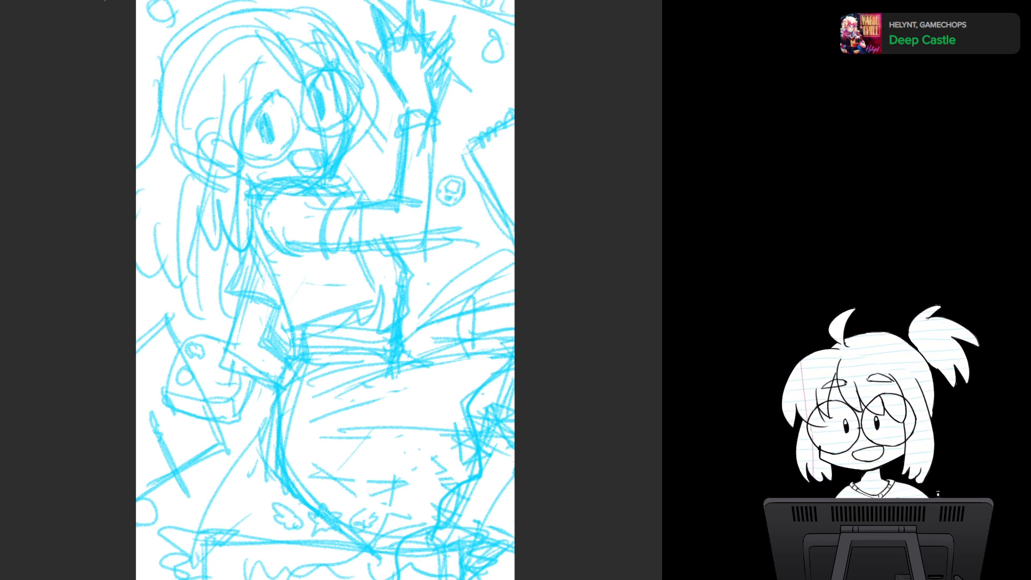
{"action": "scroll", "coordinate": [349, 279], "scroll_direction": "up", "scroll_amount": 2}
{"action": "left_click_drag", "start_coordinate": [350, 247], "coordinate": [350, 376]}
{"action": "scroll", "coordinate": [364, 377], "scroll_direction": "down", "scroll_amount": 2}
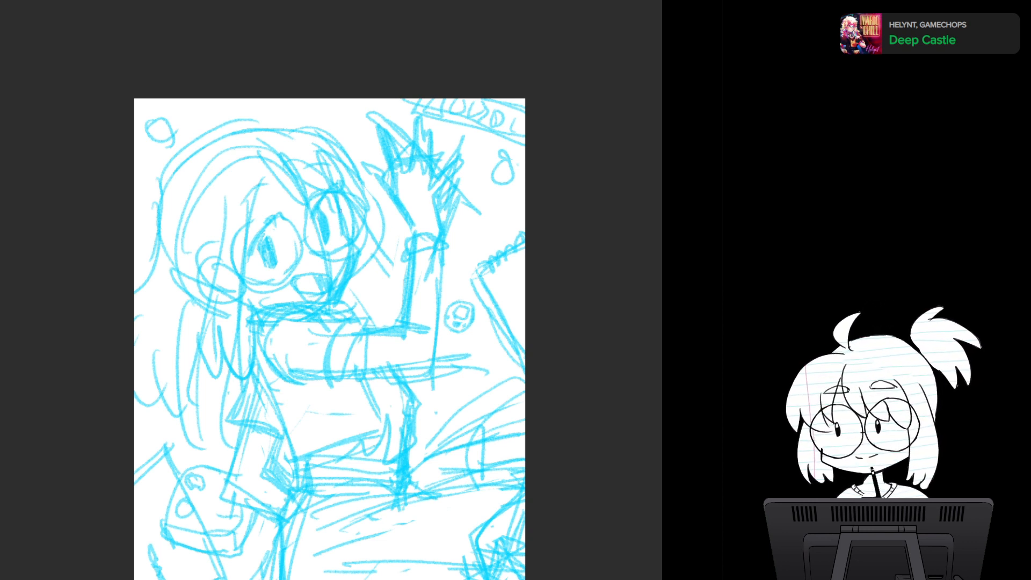
{"action": "mouse_move", "coordinate": [339, 206]}
{"action": "left_mouse_down"}
{"action": "mouse_move", "coordinate": [355, 254]}
{"action": "mouse_move", "coordinate": [332, 305]}
{"action": "mouse_move", "coordinate": [319, 309]}
{"action": "mouse_move", "coordinate": [332, 305]}
{"action": "left_mouse_up"}
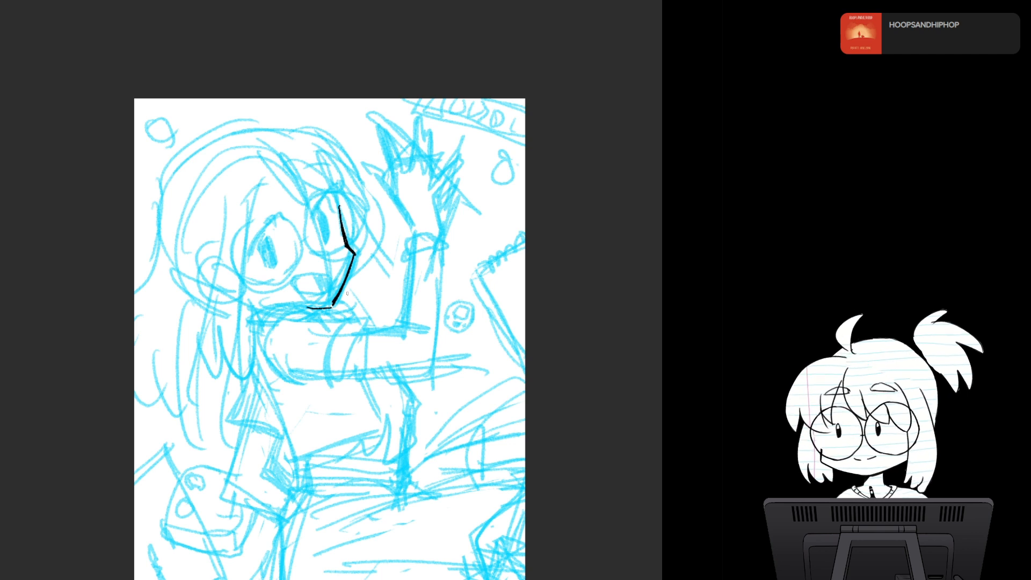
{"action": "key", "text": "ctrl+z"}
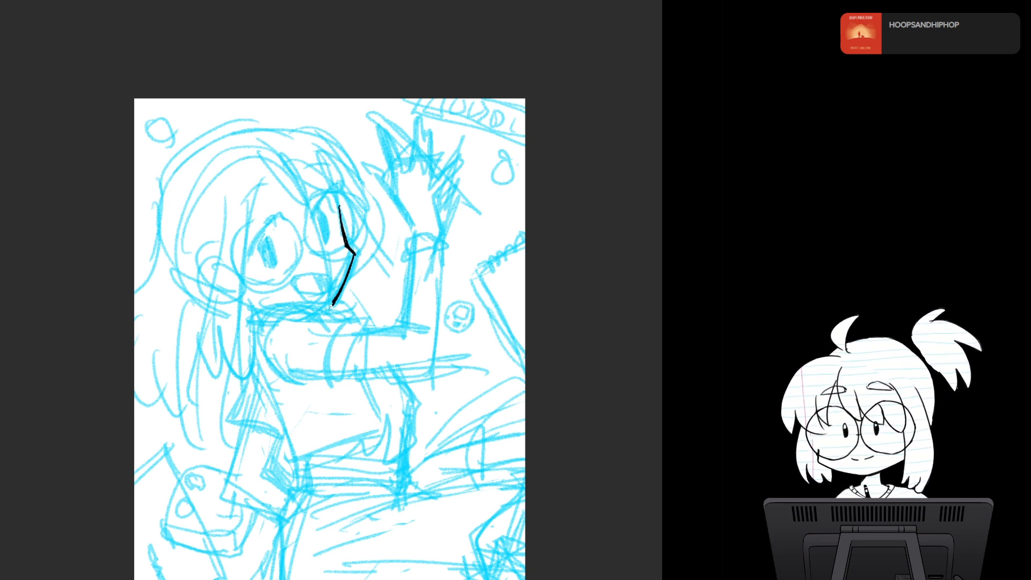
{"action": "left_click_drag", "start_coordinate": [325, 302], "coordinate": [334, 301]}
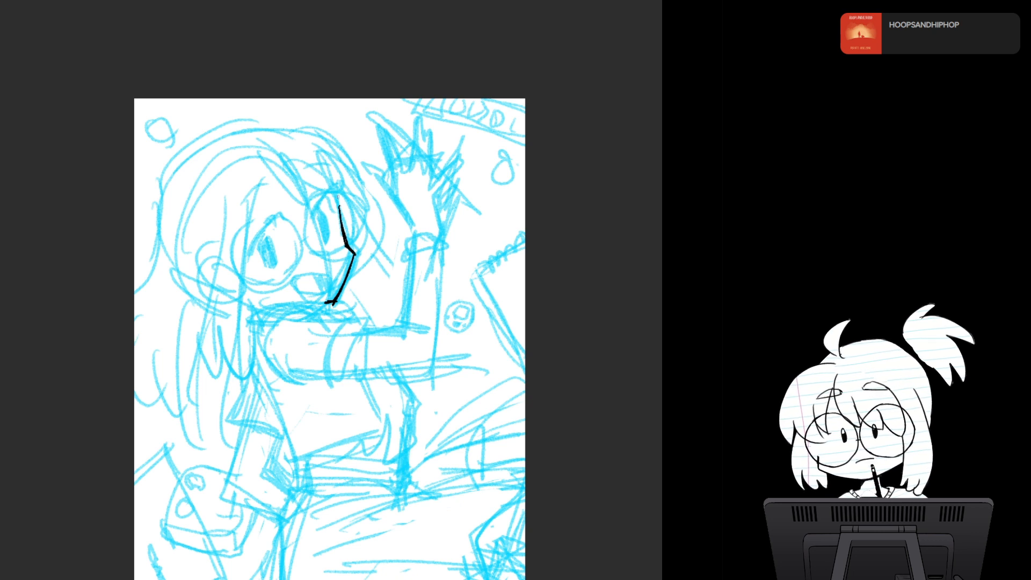
{"action": "left_click_drag", "start_coordinate": [335, 199], "coordinate": [339, 213]}
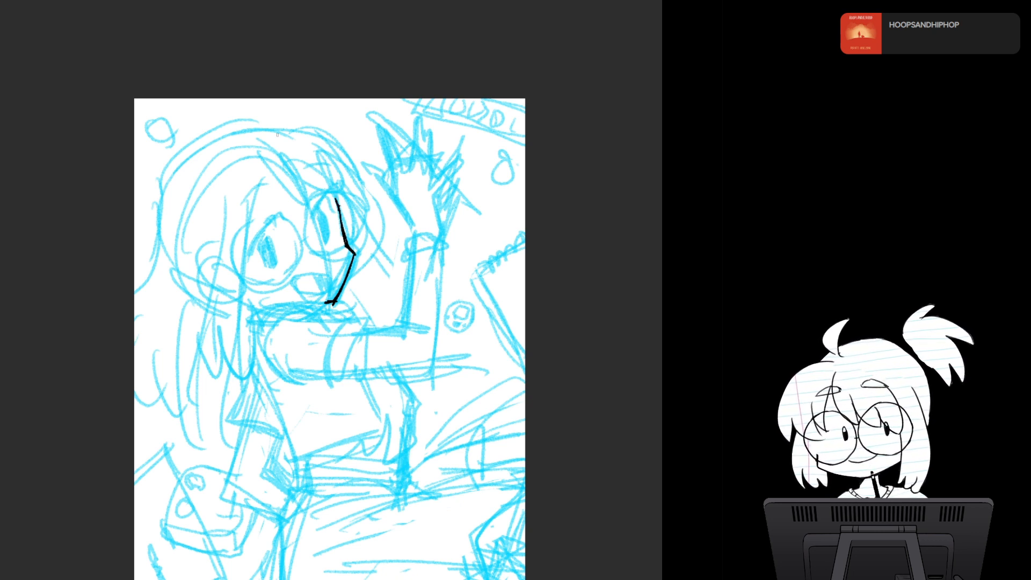
- Ink the pointed fringe strands hanging over the middle of the forehead, redrawing the ones that miss the sketch
{"action": "mouse_move", "coordinate": [260, 162]}
{"action": "left_mouse_down"}
{"action": "mouse_move", "coordinate": [293, 203]}
{"action": "mouse_move", "coordinate": [317, 211]}
{"action": "left_mouse_up"}
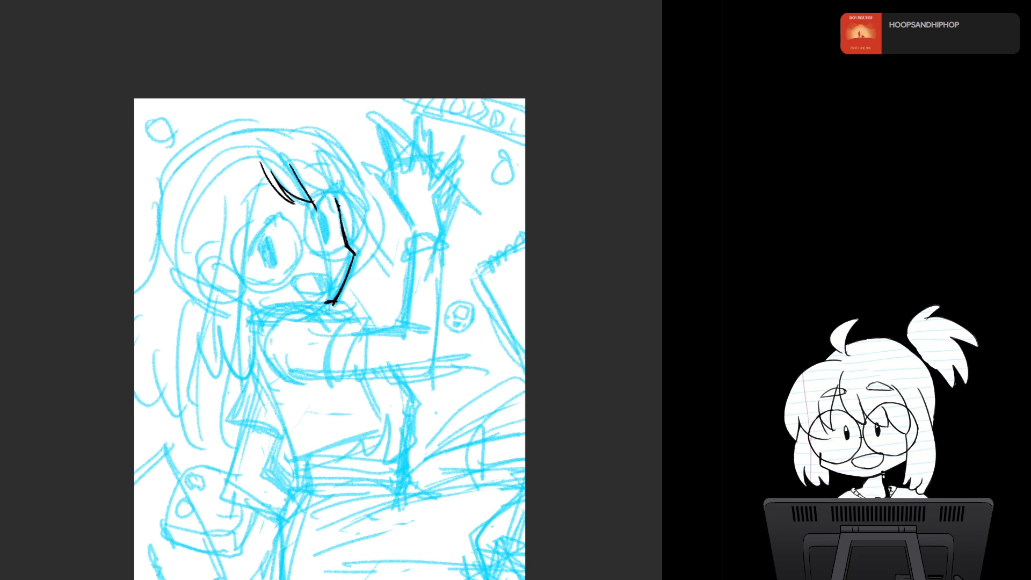
{"action": "key", "text": "ctrl+z"}
{"action": "key", "text": "ctrl+z"}
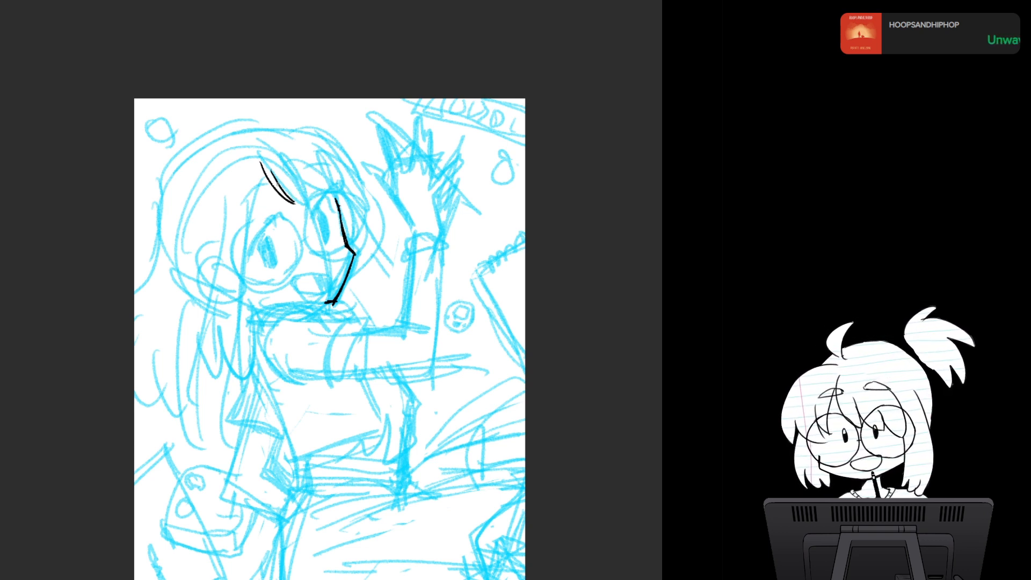
{"action": "left_click_drag", "start_coordinate": [280, 186], "coordinate": [321, 207]}
{"action": "key", "text": "ctrl+z"}
{"action": "left_click_drag", "start_coordinate": [293, 170], "coordinate": [321, 201]}
{"action": "left_click_drag", "start_coordinate": [311, 180], "coordinate": [326, 201]}
- Ink the head's hair outline on the waving-hand side and the fringe strands falling beside the far eye
{"action": "mouse_move", "coordinate": [284, 131]}
{"action": "left_mouse_down"}
{"action": "mouse_move", "coordinate": [338, 148]}
{"action": "mouse_move", "coordinate": [369, 188]}
{"action": "left_mouse_up"}
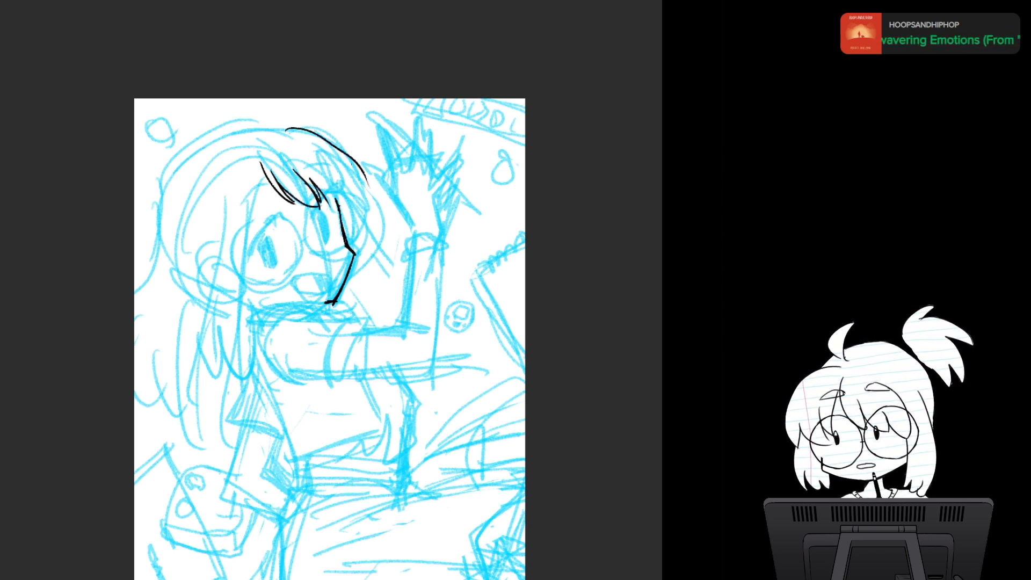
{"action": "key", "text": "ctrl+z"}
{"action": "left_click_drag", "start_coordinate": [278, 130], "coordinate": [361, 187]}
{"action": "left_click_drag", "start_coordinate": [329, 150], "coordinate": [361, 187]}
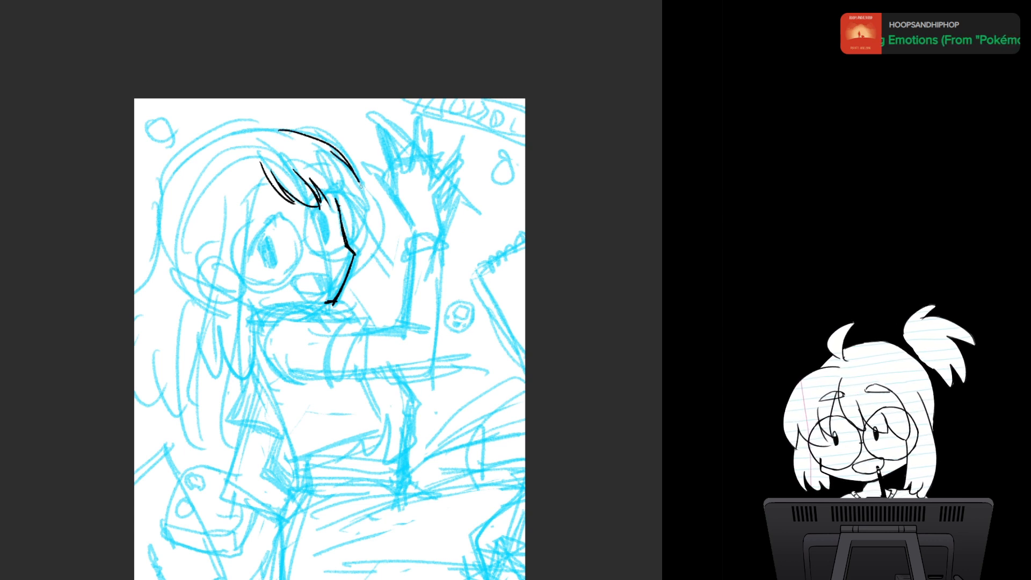
{"action": "left_click_drag", "start_coordinate": [333, 153], "coordinate": [357, 211]}
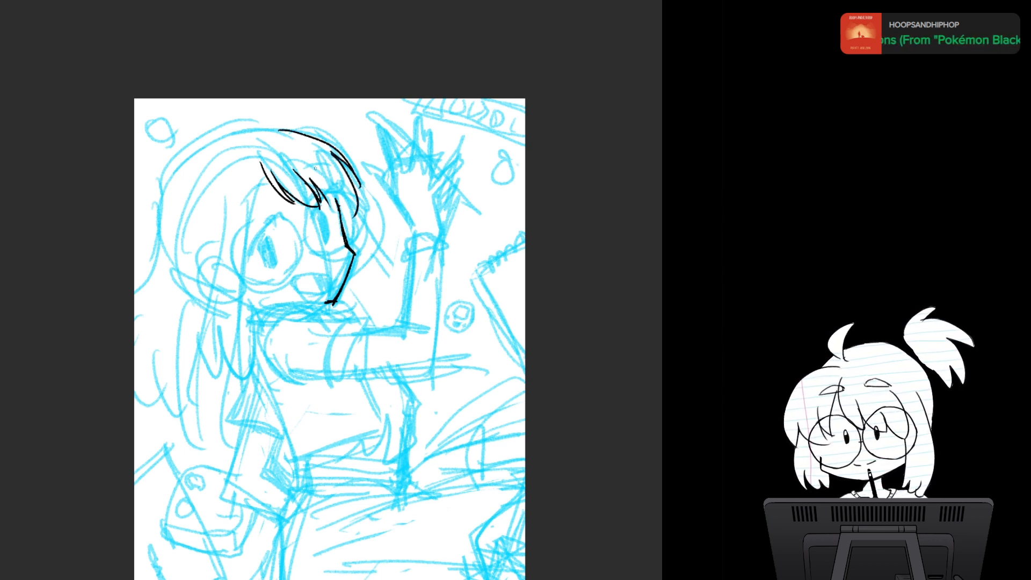
{"action": "left_click_drag", "start_coordinate": [319, 166], "coordinate": [336, 214]}
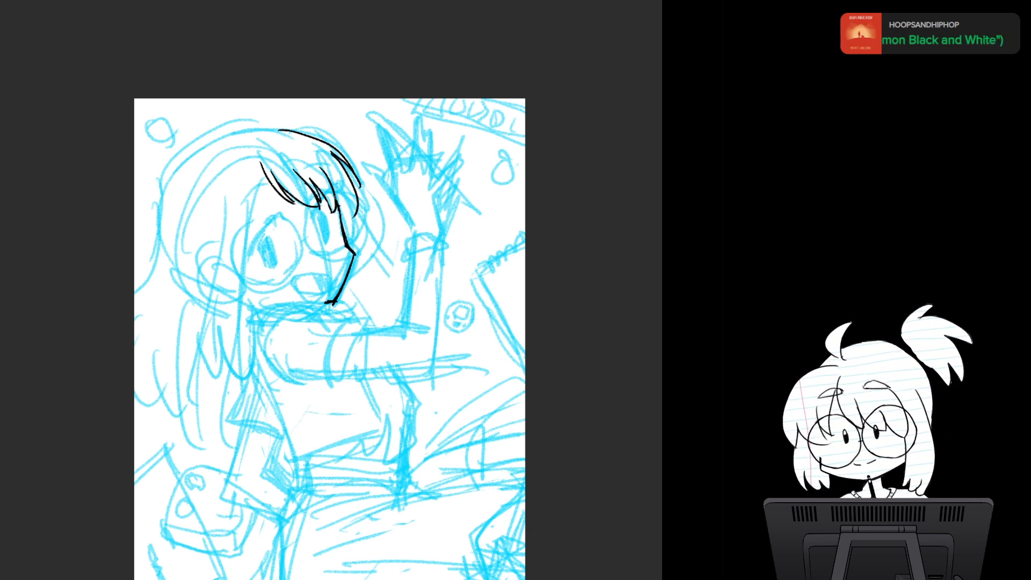
{"action": "left_click_drag", "start_coordinate": [331, 188], "coordinate": [353, 220]}
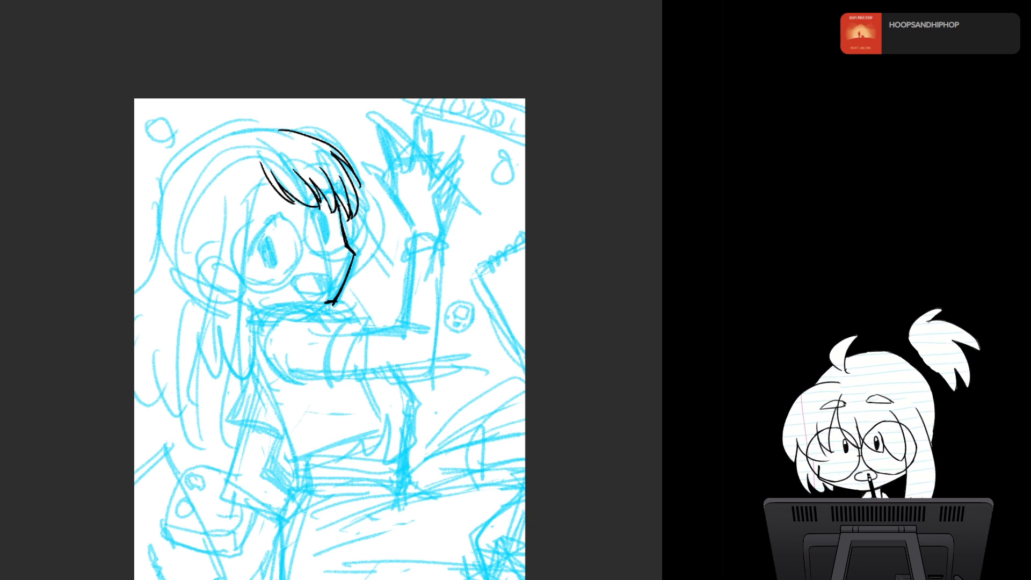
- Ink both eyes with thick upper lashes and narrow irises, plus the open smiling mouth
{"action": "mouse_move", "coordinate": [319, 201]}
{"action": "left_mouse_down"}
{"action": "mouse_move", "coordinate": [313, 216]}
{"action": "mouse_move", "coordinate": [335, 205]}
{"action": "mouse_move", "coordinate": [311, 221]}
{"action": "mouse_move", "coordinate": [326, 247]}
{"action": "mouse_move", "coordinate": [328, 226]}
{"action": "mouse_move", "coordinate": [330, 242]}
{"action": "mouse_move", "coordinate": [316, 218]}
{"action": "mouse_move", "coordinate": [252, 247]}
{"action": "left_mouse_up"}
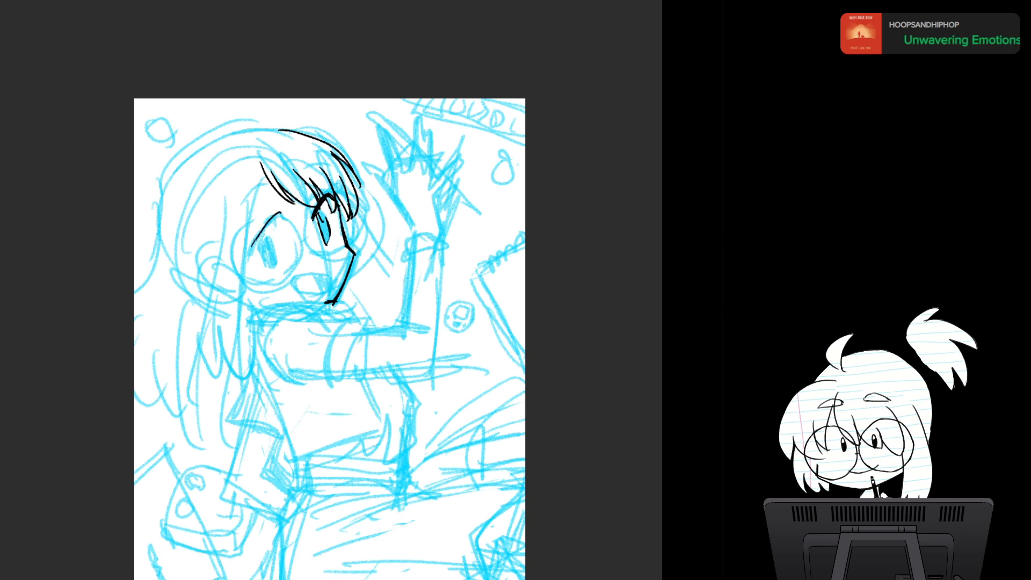
{"action": "mouse_move", "coordinate": [279, 214]}
{"action": "left_mouse_down"}
{"action": "mouse_move", "coordinate": [253, 243]}
{"action": "mouse_move", "coordinate": [289, 219]}
{"action": "left_mouse_up"}
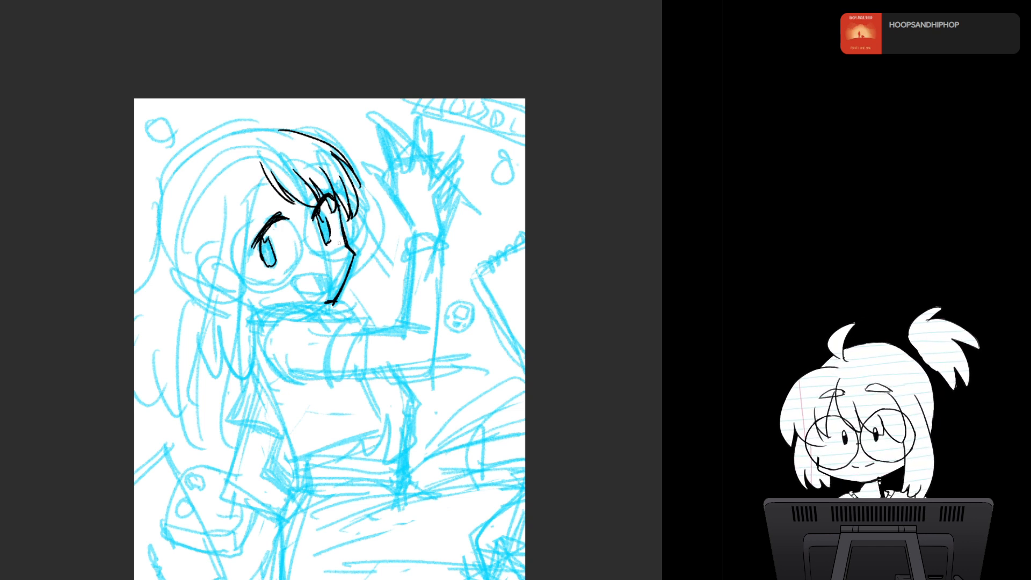
{"action": "mouse_move", "coordinate": [297, 275]}
{"action": "left_mouse_down"}
{"action": "mouse_move", "coordinate": [331, 276]}
{"action": "mouse_move", "coordinate": [298, 284]}
{"action": "mouse_move", "coordinate": [312, 292]}
{"action": "mouse_move", "coordinate": [331, 270]}
{"action": "mouse_move", "coordinate": [326, 289]}
{"action": "mouse_move", "coordinate": [303, 292]}
{"action": "mouse_move", "coordinate": [324, 294]}
{"action": "mouse_move", "coordinate": [326, 279]}
{"action": "left_mouse_up"}
{"action": "key", "text": "ctrl+z"}
{"action": "key", "text": "ctrl+z"}
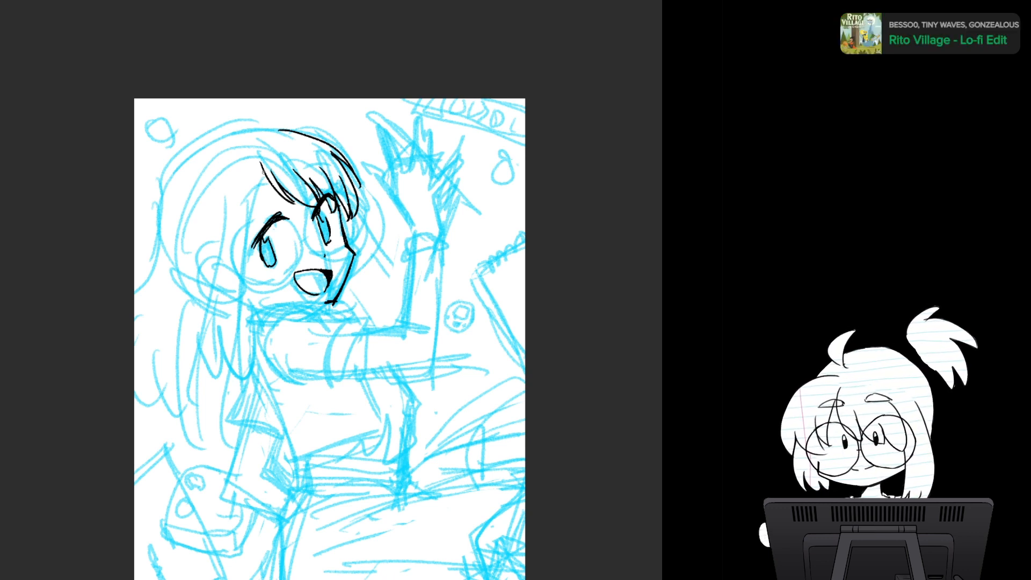
- Ink the front hair lock framing the near cheek, curving from the parting to a tip below the jaw
{"action": "left_click_drag", "start_coordinate": [260, 164], "coordinate": [238, 298]}
{"action": "key", "text": "ctrl+z"}
{"action": "left_click_drag", "start_coordinate": [264, 172], "coordinate": [240, 310]}
{"action": "key", "text": "ctrl+z"}
{"action": "mouse_move", "coordinate": [264, 177]}
{"action": "left_mouse_down"}
{"action": "mouse_move", "coordinate": [239, 271]}
{"action": "mouse_move", "coordinate": [234, 371]}
{"action": "left_mouse_up"}
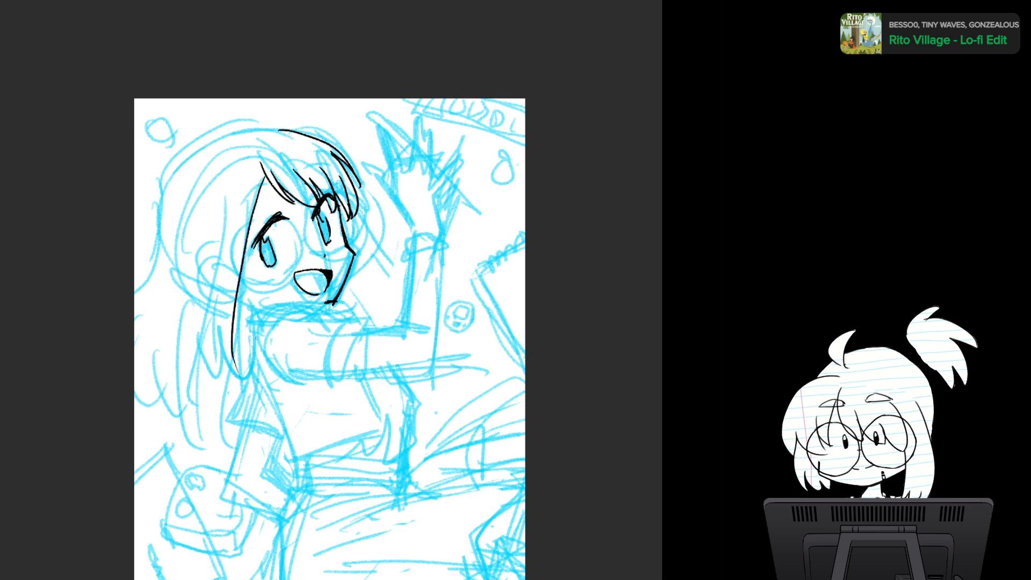
{"action": "key", "text": "ctrl+z"}
{"action": "left_click_drag", "start_coordinate": [264, 172], "coordinate": [278, 310]}
{"action": "mouse_move", "coordinate": [238, 246]}
{"action": "left_mouse_down"}
{"action": "mouse_move", "coordinate": [232, 304]}
{"action": "mouse_move", "coordinate": [244, 314]}
{"action": "left_mouse_up"}
{"action": "mouse_move", "coordinate": [237, 282]}
{"action": "left_mouse_down"}
{"action": "mouse_move", "coordinate": [245, 310]}
{"action": "mouse_move", "coordinate": [276, 311]}
{"action": "left_mouse_up"}
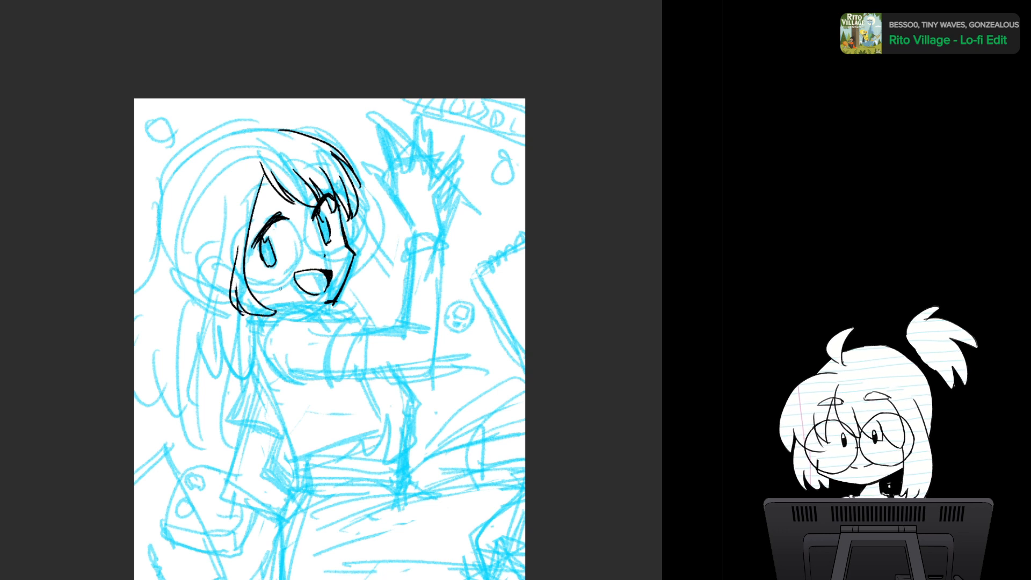
- Ink the longer side lock behind the cheek lock, ending in rounded tips at shoulder height
{"action": "left_click_drag", "start_coordinate": [229, 206], "coordinate": [197, 379]}
{"action": "key", "text": "ctrl+z"}
{"action": "mouse_move", "coordinate": [227, 207]}
{"action": "left_mouse_down"}
{"action": "mouse_move", "coordinate": [217, 275]}
{"action": "mouse_move", "coordinate": [222, 366]}
{"action": "left_mouse_up"}
{"action": "mouse_move", "coordinate": [219, 328]}
{"action": "left_mouse_down"}
{"action": "mouse_move", "coordinate": [224, 363]}
{"action": "mouse_move", "coordinate": [250, 371]}
{"action": "left_mouse_up"}
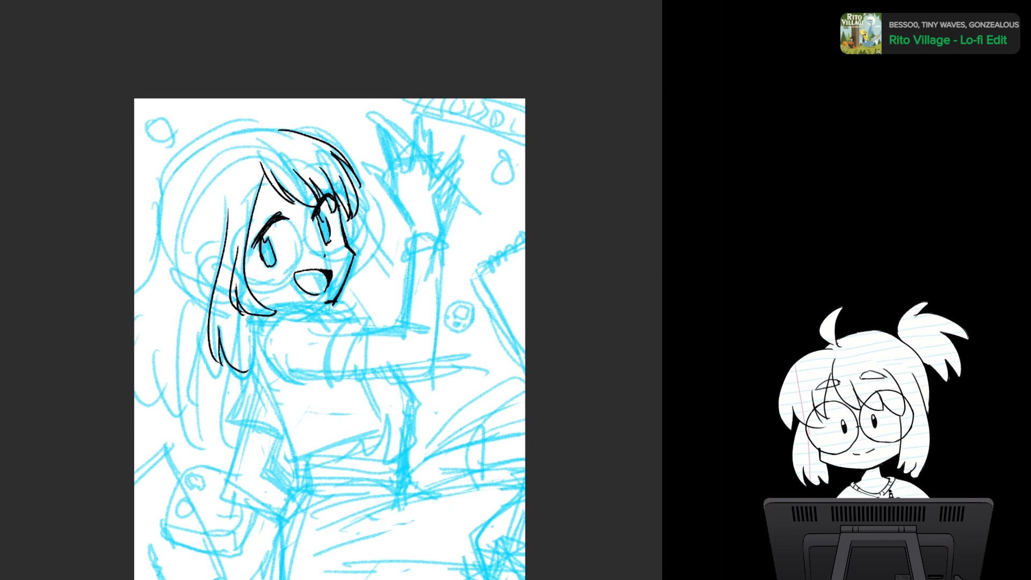
{"action": "left_click_drag", "start_coordinate": [247, 315], "coordinate": [247, 369]}
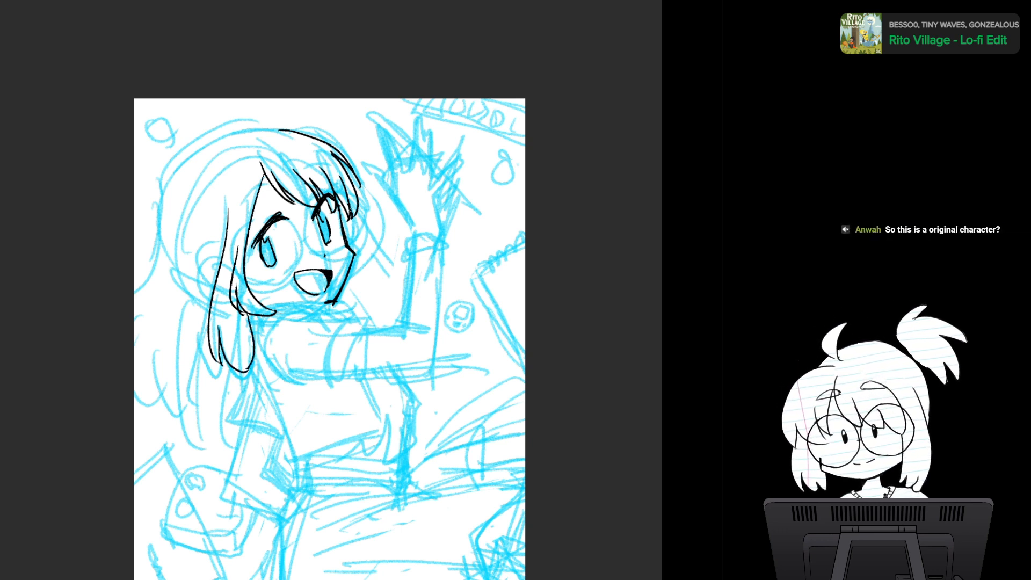
- Ink the small curled shape extending from the far side of the jaw toward the raised forearm
{"action": "mouse_move", "coordinate": [349, 213]}
{"action": "left_mouse_down"}
{"action": "mouse_move", "coordinate": [388, 280]}
{"action": "mouse_move", "coordinate": [391, 258]}
{"action": "mouse_move", "coordinate": [366, 279]}
{"action": "mouse_move", "coordinate": [406, 274]}
{"action": "left_mouse_up"}
{"action": "key", "text": "ctrl+z"}
{"action": "mouse_move", "coordinate": [344, 288]}
{"action": "left_mouse_down"}
{"action": "mouse_move", "coordinate": [392, 306]}
{"action": "mouse_move", "coordinate": [400, 289]}
{"action": "mouse_move", "coordinate": [403, 303]}
{"action": "left_mouse_up"}
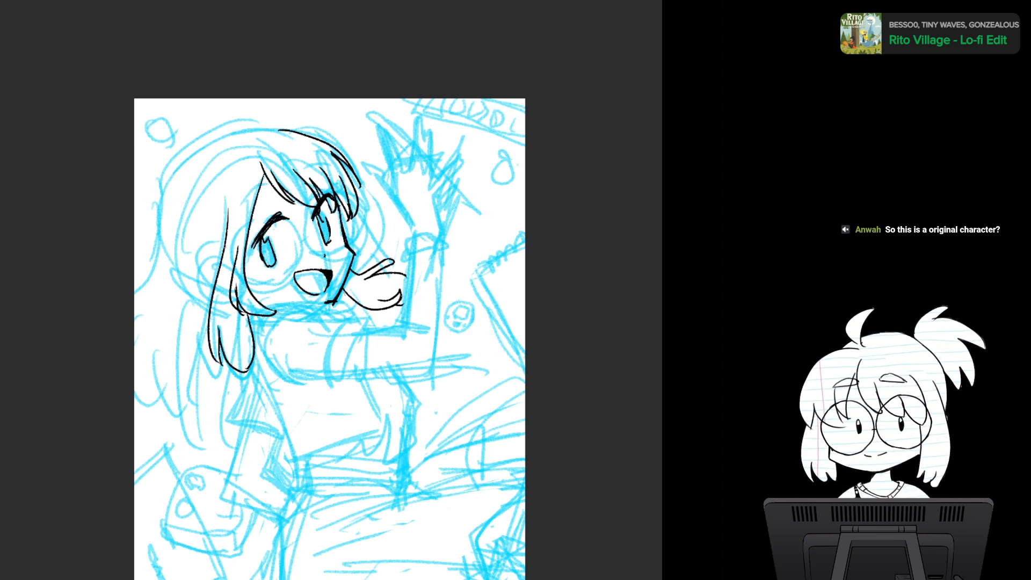
- Ink the ear outline behind the side lock and add its inner fold line
{"action": "mouse_move", "coordinate": [226, 243]}
{"action": "left_mouse_down"}
{"action": "mouse_move", "coordinate": [205, 262]}
{"action": "mouse_move", "coordinate": [212, 282]}
{"action": "left_mouse_up"}
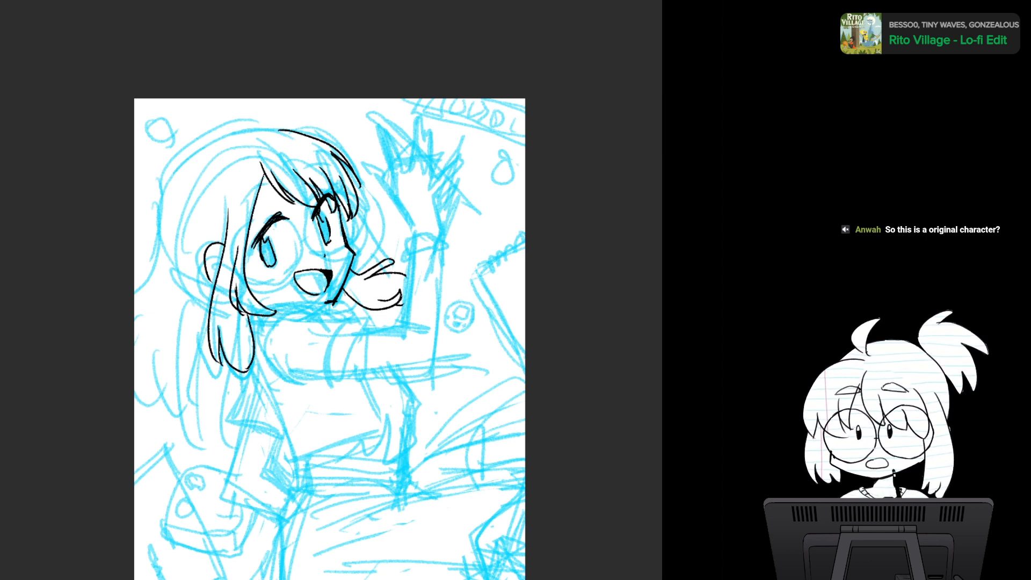
{"action": "key", "text": "ctrl+Tab"}
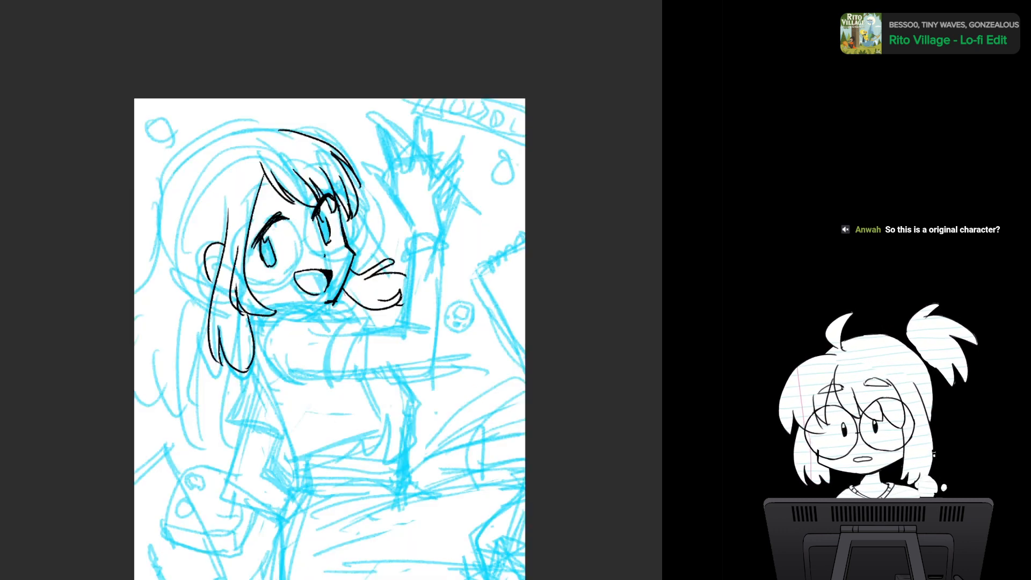
{"action": "mouse_move", "coordinate": [330, 322]}
{"action": "left_mouse_down"}
{"action": "mouse_move", "coordinate": [307, 237]}
{"action": "mouse_move", "coordinate": [323, 261]}
{"action": "left_mouse_up"}
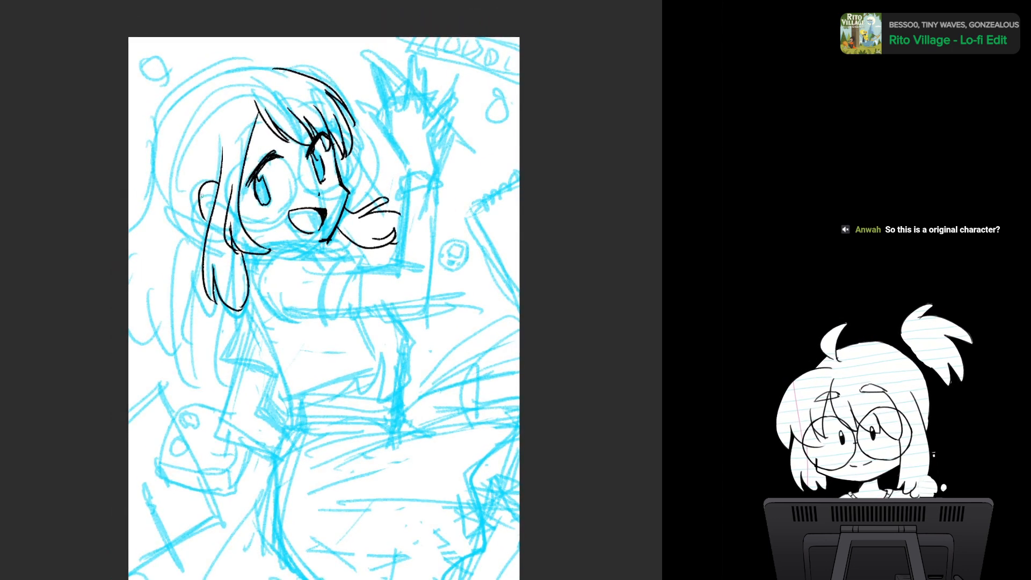
{"action": "mouse_move", "coordinate": [202, 198]}
{"action": "left_mouse_down"}
{"action": "mouse_move", "coordinate": [212, 190]}
{"action": "mouse_move", "coordinate": [201, 223]}
{"action": "left_mouse_up"}
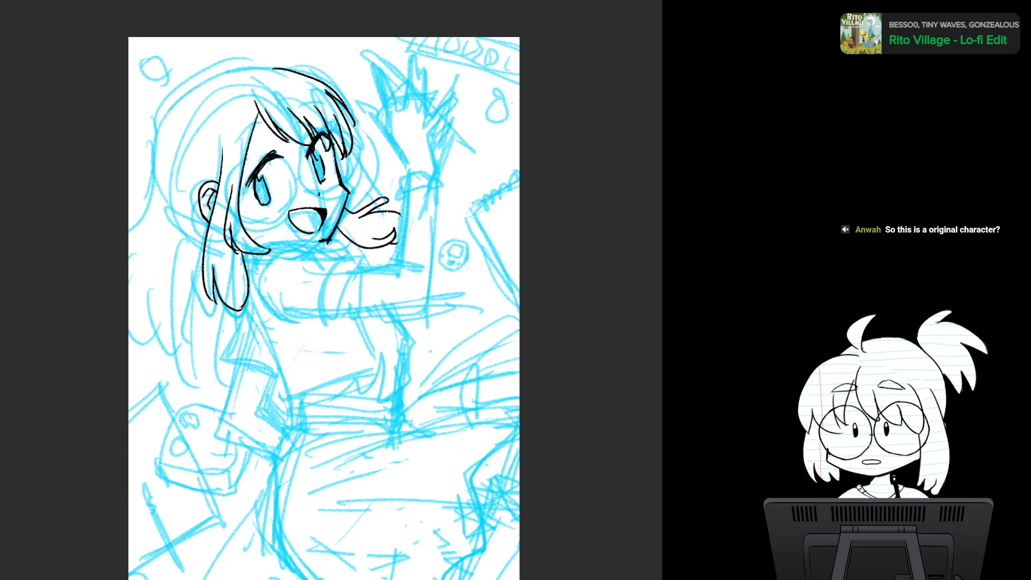
- Check the face in a mirrored view, restore the orientation, and ink the eyebrow lines above the eyes
{"action": "left_click_drag", "start_coordinate": [205, 205], "coordinate": [155, 189]}
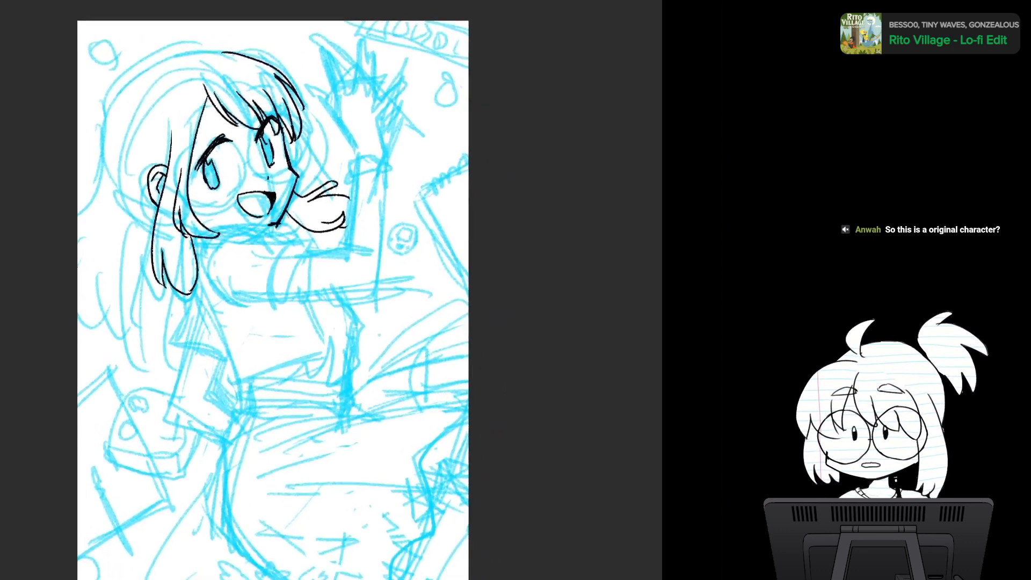
{"action": "key", "text": "h"}
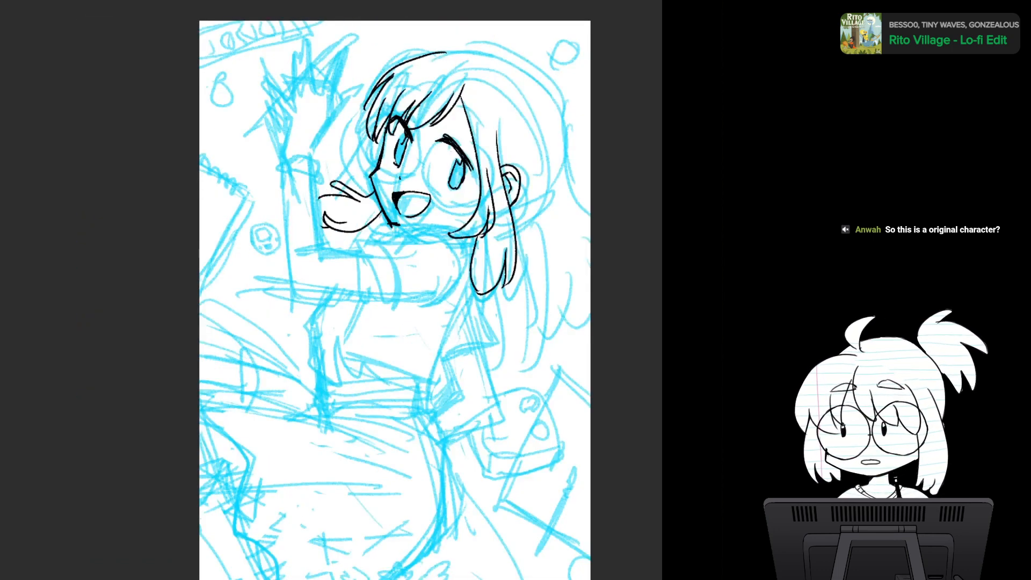
{"action": "key", "text": "h"}
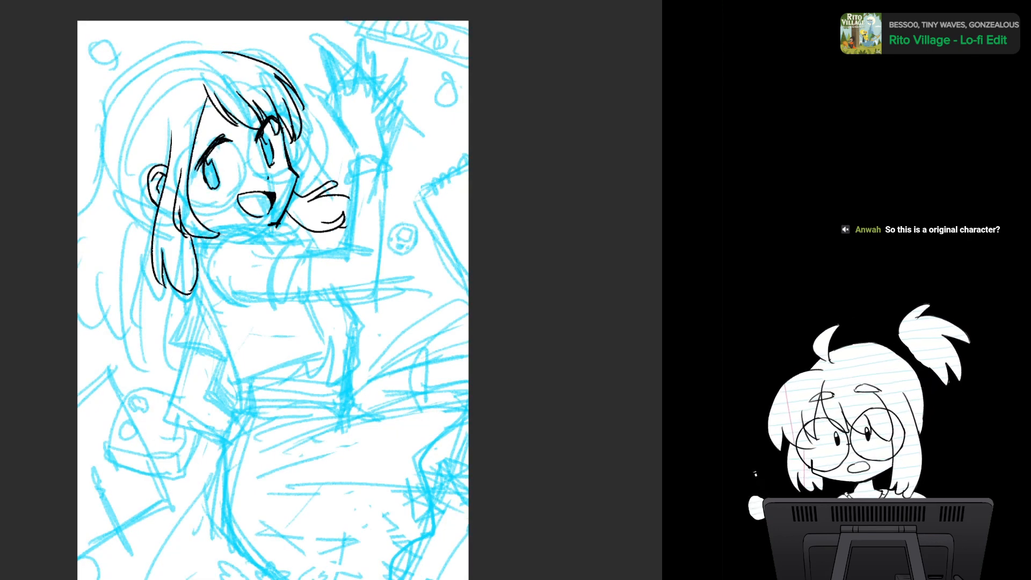
{"action": "left_click_drag", "start_coordinate": [186, 128], "coordinate": [268, 86]}
{"action": "key", "text": "ctrl+z"}
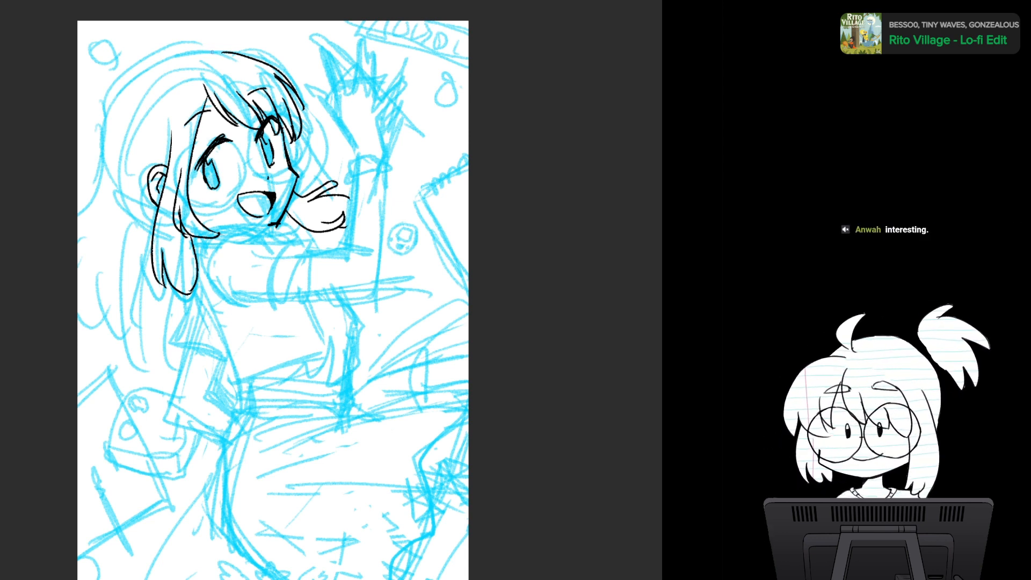
- Ink the crown and back hair outline as one curve from the top of the head to the canvas edge
{"action": "mouse_move", "coordinate": [214, 52]}
{"action": "left_mouse_down"}
{"action": "mouse_move", "coordinate": [176, 53]}
{"action": "mouse_move", "coordinate": [107, 105]}
{"action": "left_mouse_up"}
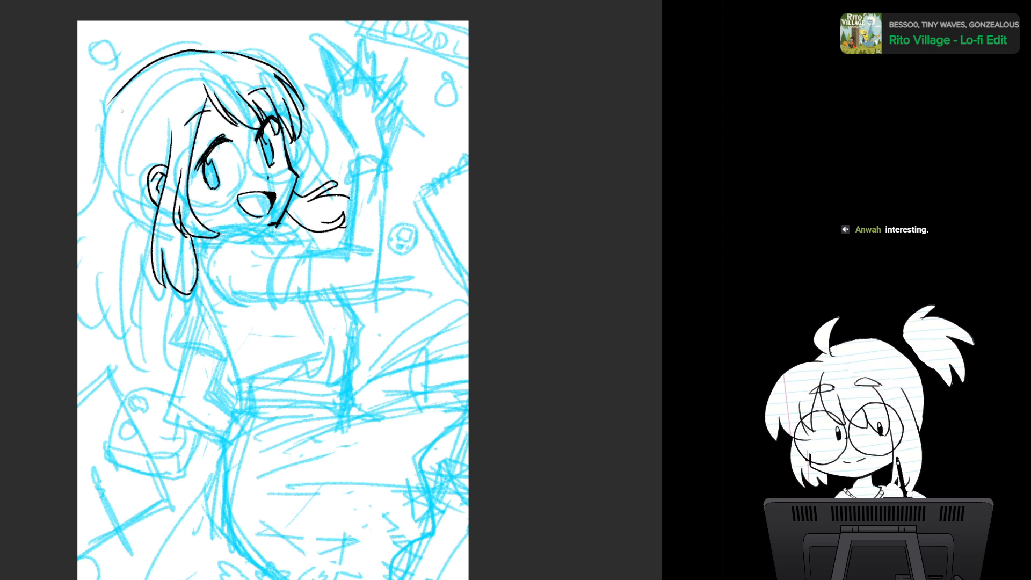
{"action": "key", "text": "ctrl+z"}
{"action": "mouse_move", "coordinate": [177, 54]}
{"action": "left_mouse_down"}
{"action": "mouse_move", "coordinate": [103, 121]}
{"action": "mouse_move", "coordinate": [97, 199]}
{"action": "left_mouse_up"}
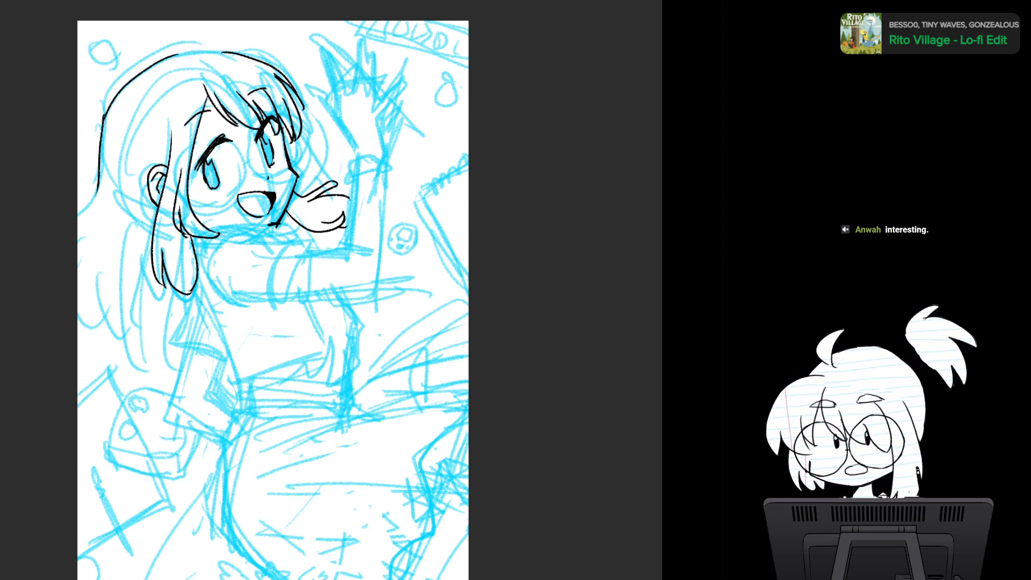
{"action": "key", "text": "ctrl+z"}
{"action": "mouse_move", "coordinate": [105, 115]}
{"action": "left_mouse_down"}
{"action": "mouse_move", "coordinate": [98, 188]}
{"action": "mouse_move", "coordinate": [78, 213]}
{"action": "left_mouse_up"}
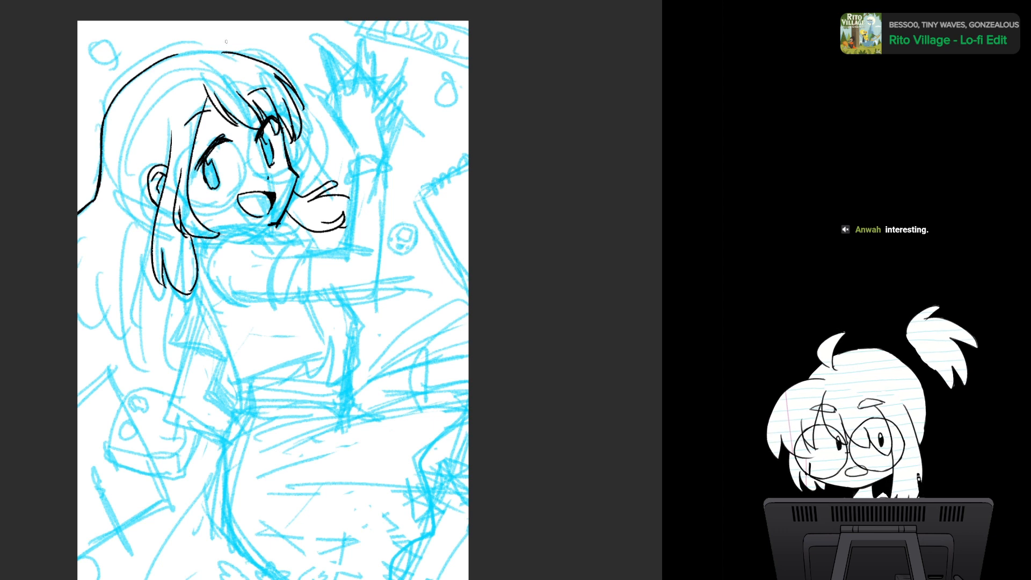
{"action": "left_click_drag", "start_coordinate": [170, 54], "coordinate": [215, 51]}
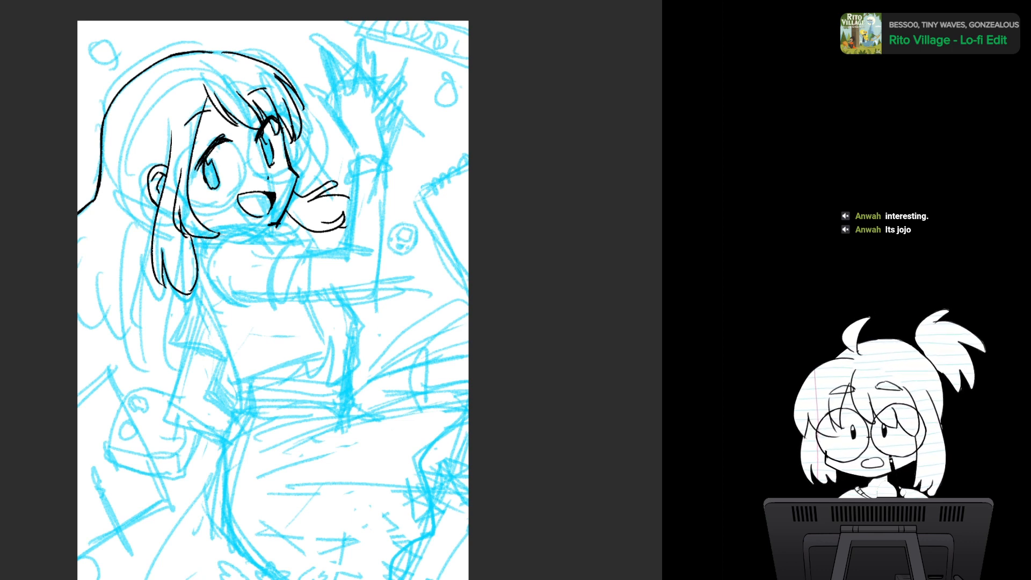
- Recheck the drawing in a mirrored view and ink a small heart-shaped hair tuft on top of the head
{"action": "key", "text": "h"}
{"action": "key", "text": "h"}
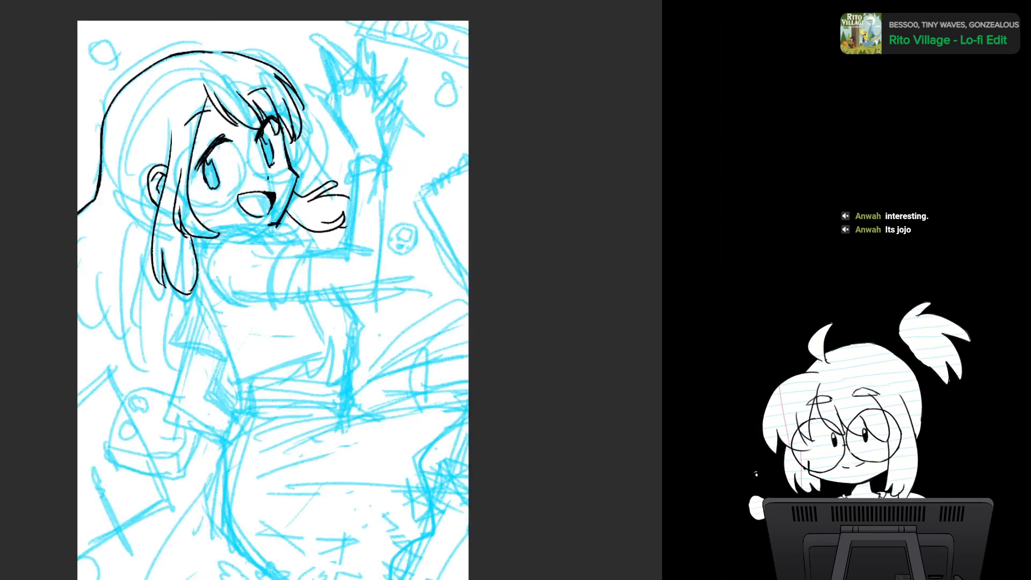
{"action": "mouse_move", "coordinate": [196, 56]}
{"action": "left_mouse_down"}
{"action": "mouse_move", "coordinate": [204, 32]}
{"action": "mouse_move", "coordinate": [219, 52]}
{"action": "left_mouse_up"}
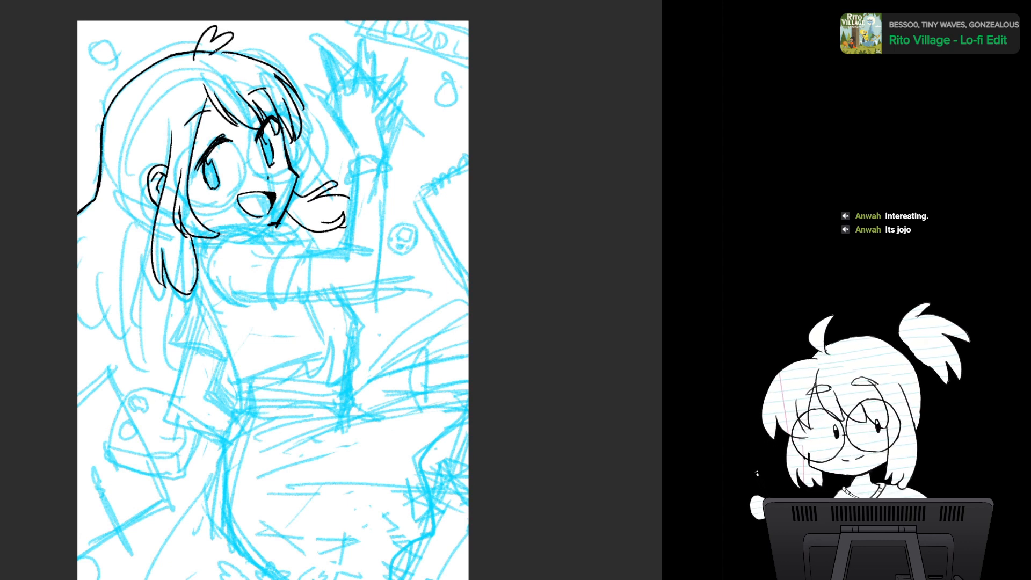
- Undo the heart-shaped hair tuft and its leftover strokes on top of the head
{"action": "key", "text": "ctrl+z"}
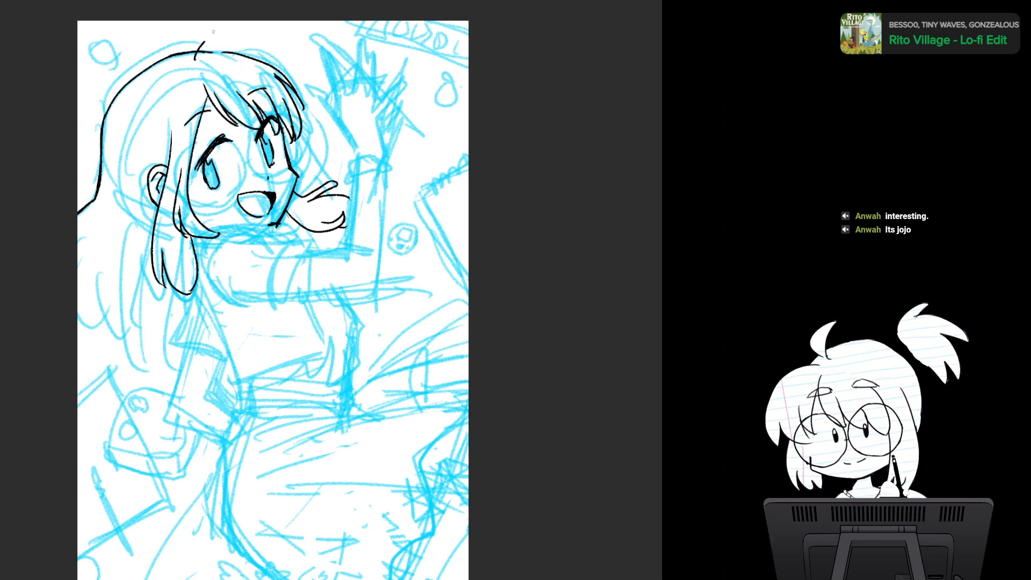
{"action": "mouse_move", "coordinate": [196, 59]}
{"action": "left_mouse_down"}
{"action": "mouse_move", "coordinate": [234, 36]}
{"action": "mouse_move", "coordinate": [218, 58]}
{"action": "left_mouse_up"}
{"action": "key", "text": "ctrl+z"}
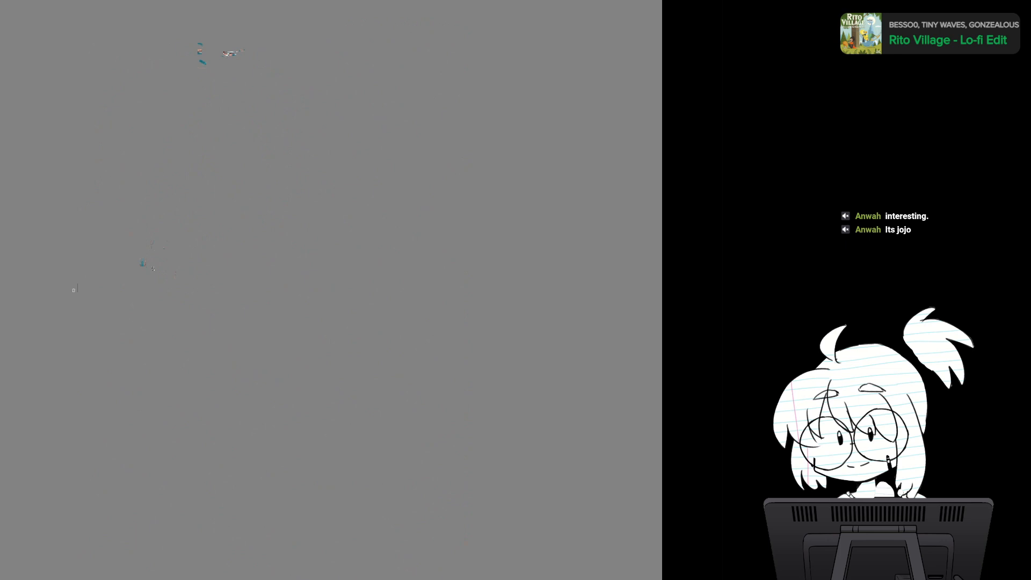
- Ink the scalloped tips of the back hair and the long strands behind the side lock, and check them in a mirrored view
{"action": "mouse_move", "coordinate": [97, 234]}
{"action": "left_mouse_down"}
{"action": "mouse_move", "coordinate": [78, 252]}
{"action": "mouse_move", "coordinate": [72, 320]}
{"action": "mouse_move", "coordinate": [99, 338]}
{"action": "left_mouse_up"}
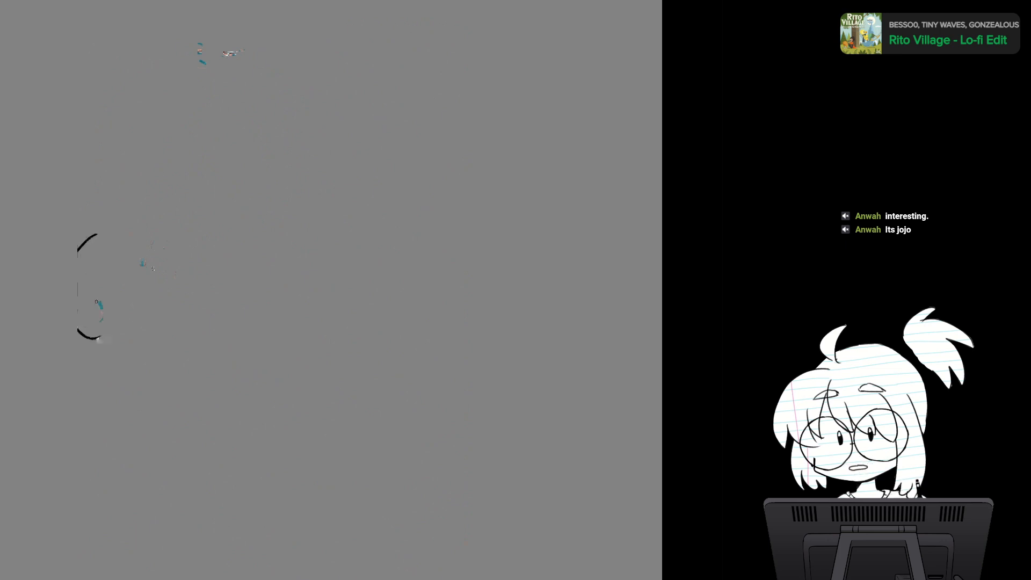
{"action": "mouse_move", "coordinate": [97, 304]}
{"action": "left_mouse_down"}
{"action": "mouse_move", "coordinate": [99, 336]}
{"action": "mouse_move", "coordinate": [111, 328]}
{"action": "left_mouse_up"}
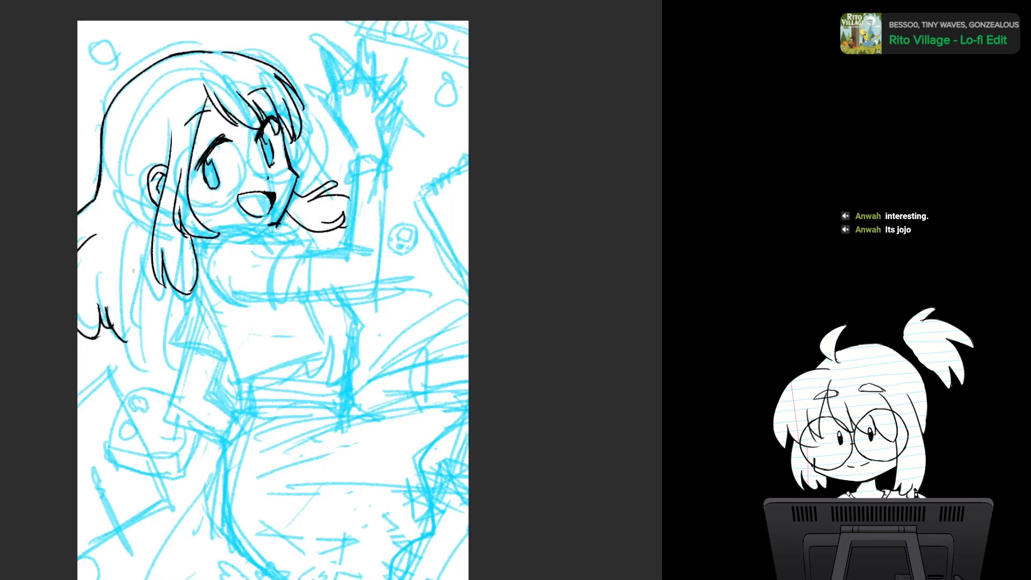
{"action": "left_click_drag", "start_coordinate": [136, 271], "coordinate": [144, 367]}
{"action": "left_click_drag", "start_coordinate": [162, 282], "coordinate": [168, 350]}
{"action": "mouse_move", "coordinate": [153, 323]}
{"action": "left_mouse_down"}
{"action": "mouse_move", "coordinate": [159, 346]}
{"action": "mouse_move", "coordinate": [146, 369]}
{"action": "left_mouse_up"}
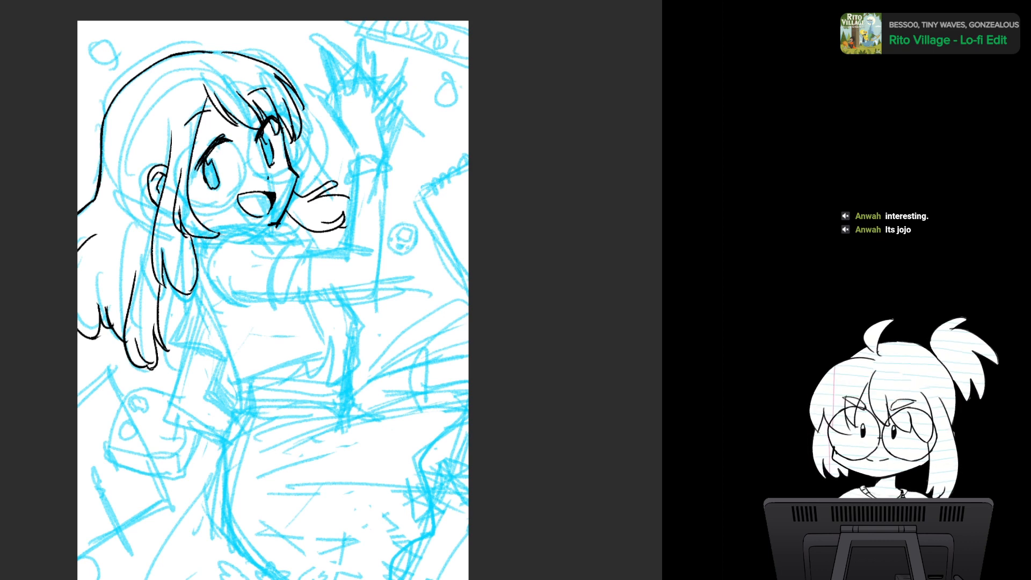
{"action": "key", "text": "m"}
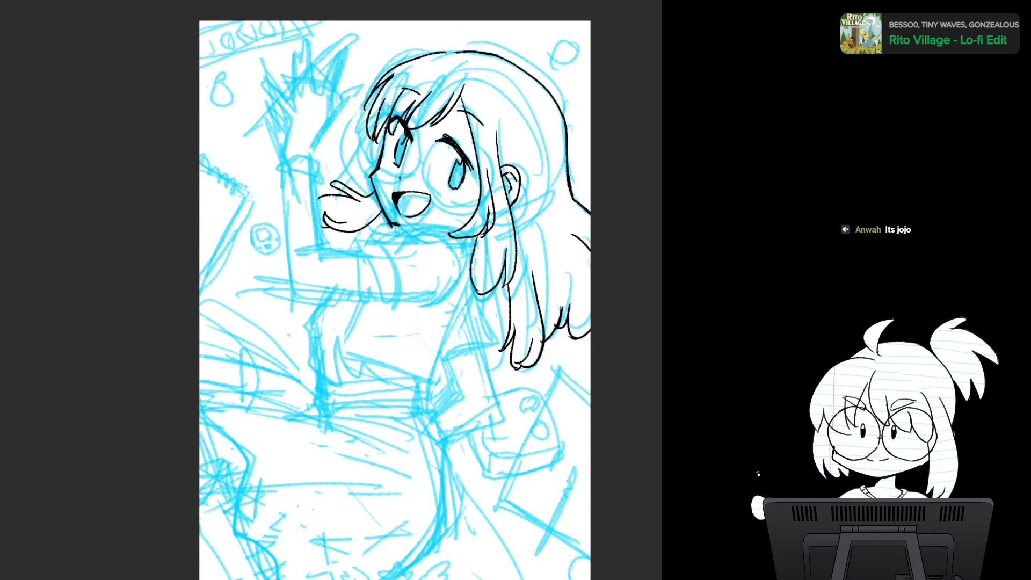
{"action": "key", "text": "m"}
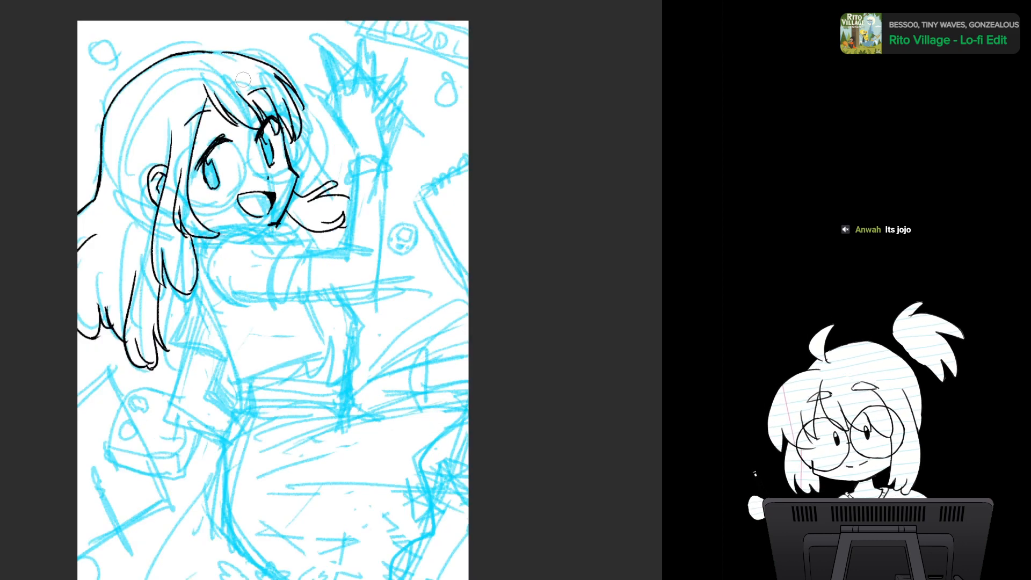
- Erase the fringe strands over the far eye and ink a new curved lock across the forehead in their place
{"action": "mouse_move", "coordinate": [251, 100]}
{"action": "left_mouse_down"}
{"action": "mouse_move", "coordinate": [292, 97]}
{"action": "mouse_move", "coordinate": [285, 103]}
{"action": "left_mouse_up"}
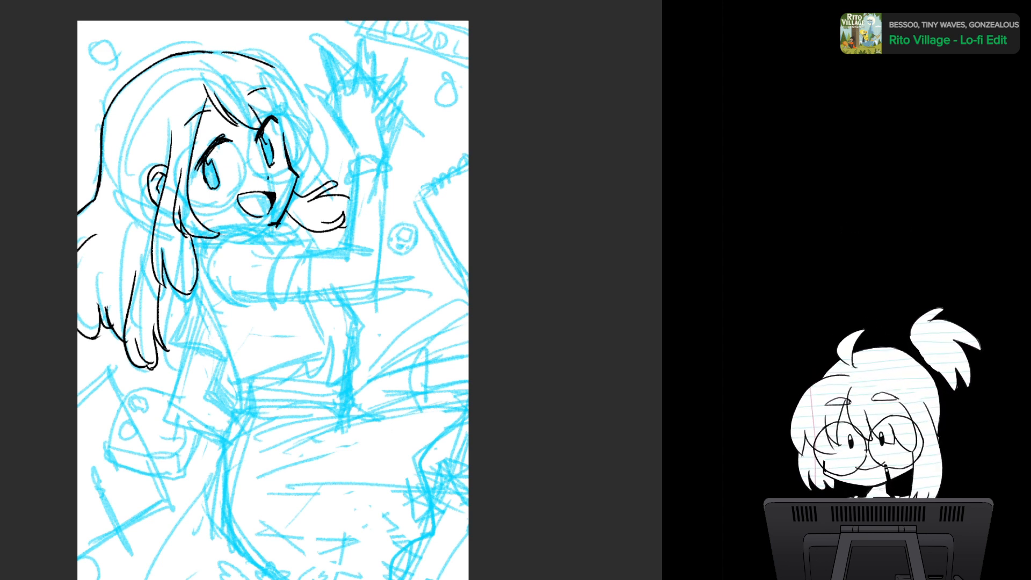
{"action": "left_click_drag", "start_coordinate": [263, 123], "coordinate": [295, 132]}
{"action": "left_click_drag", "start_coordinate": [278, 73], "coordinate": [310, 129]}
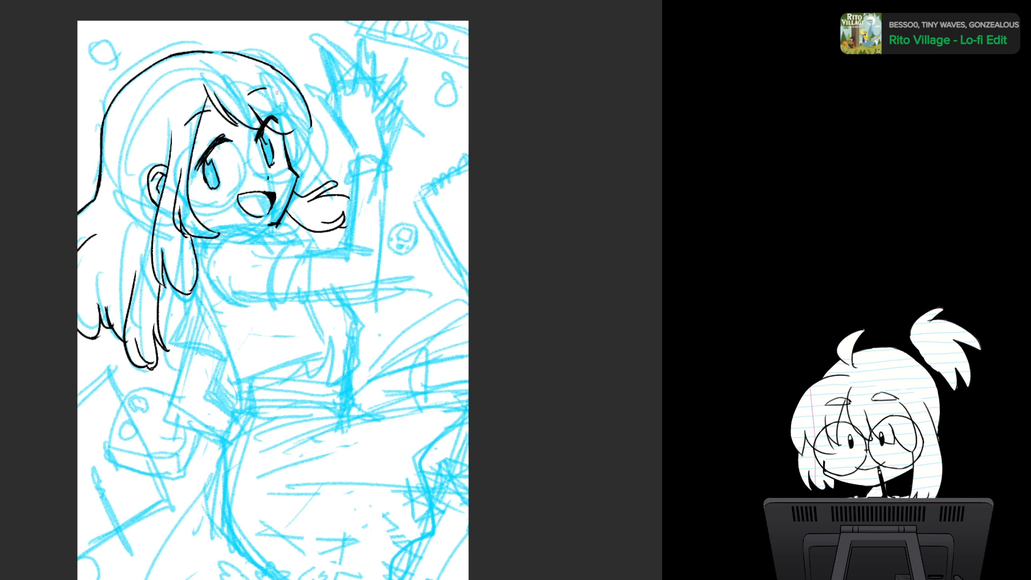
{"action": "mouse_move", "coordinate": [276, 92]}
{"action": "left_mouse_down"}
{"action": "mouse_move", "coordinate": [297, 129]}
{"action": "mouse_move", "coordinate": [311, 127]}
{"action": "left_mouse_up"}
{"action": "key", "text": "ctrl+z"}
{"action": "key", "text": "ctrl+z"}
{"action": "key", "text": "ctrl+z"}
{"action": "left_click_drag", "start_coordinate": [270, 94], "coordinate": [303, 127]}
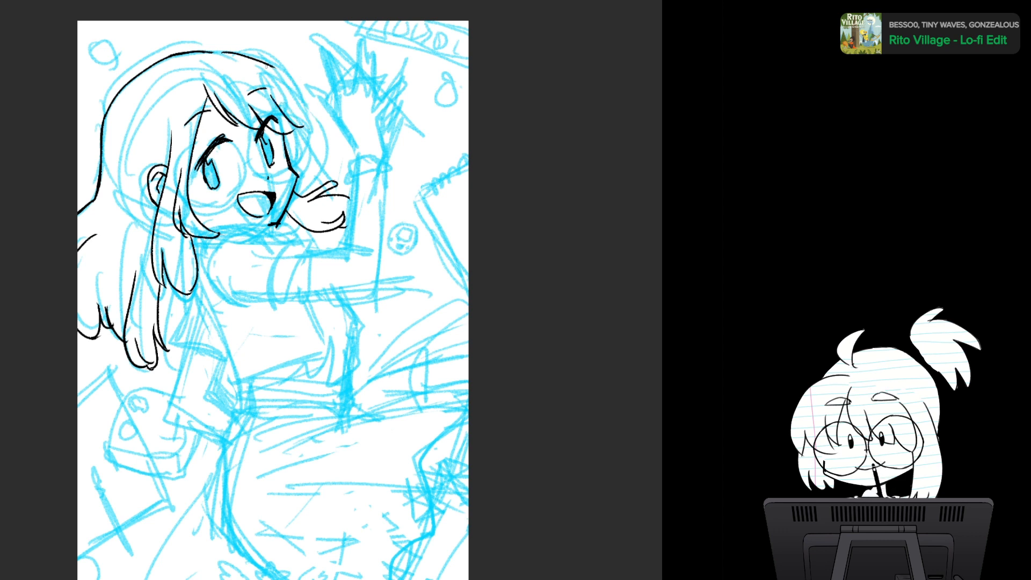
- Ink the front hair outline with an outward flick at the forehead and a longer outer lock curving below it
{"action": "left_click_drag", "start_coordinate": [266, 64], "coordinate": [312, 133]}
{"action": "key", "text": "ctrl+z"}
{"action": "mouse_move", "coordinate": [268, 65]}
{"action": "left_mouse_down"}
{"action": "mouse_move", "coordinate": [313, 74]}
{"action": "mouse_move", "coordinate": [277, 79]}
{"action": "mouse_move", "coordinate": [321, 134]}
{"action": "mouse_move", "coordinate": [301, 125]}
{"action": "mouse_move", "coordinate": [315, 144]}
{"action": "left_mouse_up"}
{"action": "key", "text": "ctrl+z"}
- Ink the inner edge of the outer front lock to form its pointed tip, and check the fringe in a mirrored view
{"action": "key", "text": "ctrl+z"}
{"action": "key", "text": "ctrl+z"}
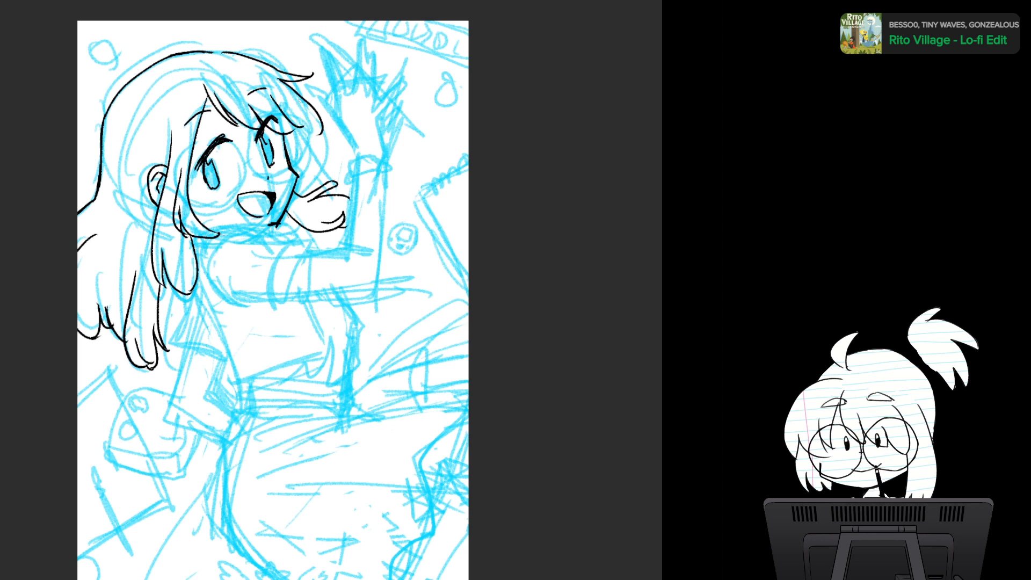
{"action": "left_click_drag", "start_coordinate": [282, 110], "coordinate": [322, 134]}
{"action": "key", "text": "ctrl+z"}
{"action": "key", "text": "ctrl+z"}
{"action": "mouse_move", "coordinate": [280, 95]}
{"action": "left_mouse_down"}
{"action": "mouse_move", "coordinate": [303, 155]}
{"action": "mouse_move", "coordinate": [301, 143]}
{"action": "mouse_move", "coordinate": [324, 133]}
{"action": "left_mouse_up"}
{"action": "key", "text": "ctrl+z"}
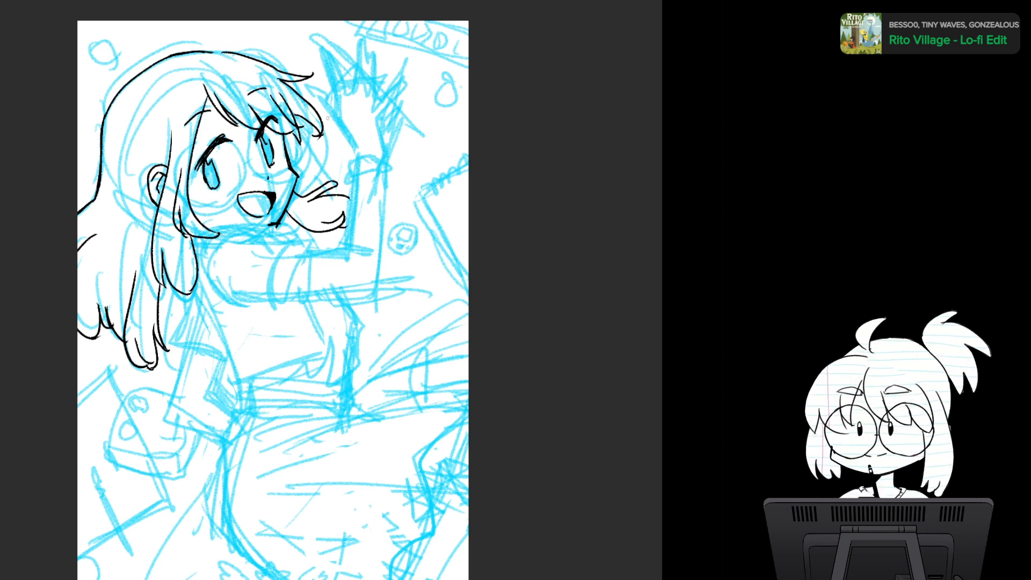
{"action": "key", "text": "h"}
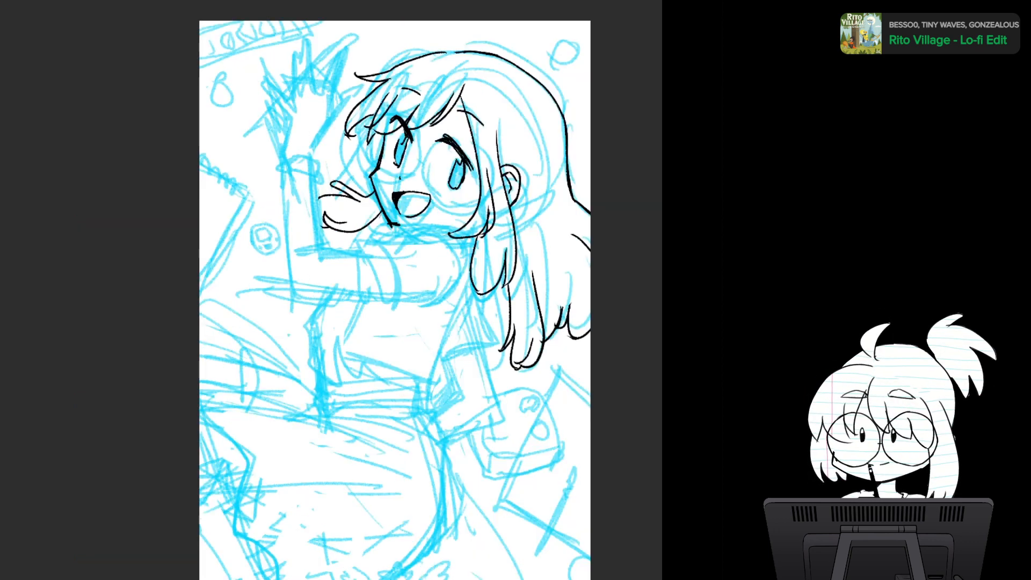
{"action": "key", "text": "h"}
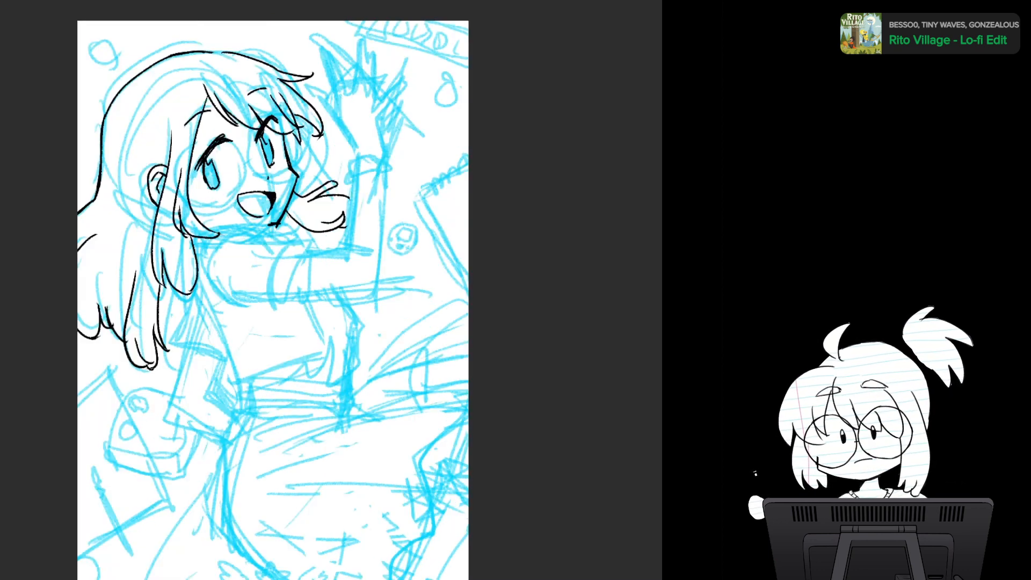
- Ink a small pointed hair tuft on top of the head and check the drawing in a mirrored view
{"action": "mouse_move", "coordinate": [207, 58]}
{"action": "left_mouse_down"}
{"action": "mouse_move", "coordinate": [226, 29]}
{"action": "mouse_move", "coordinate": [219, 56]}
{"action": "left_mouse_up"}
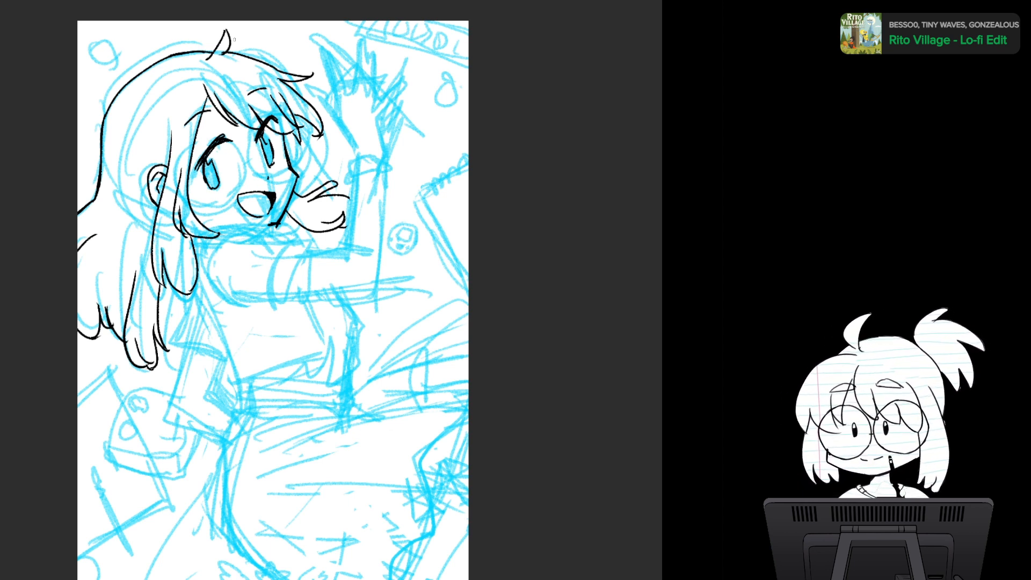
{"action": "left_click_drag", "start_coordinate": [273, 301], "coordinate": [290, 260]}
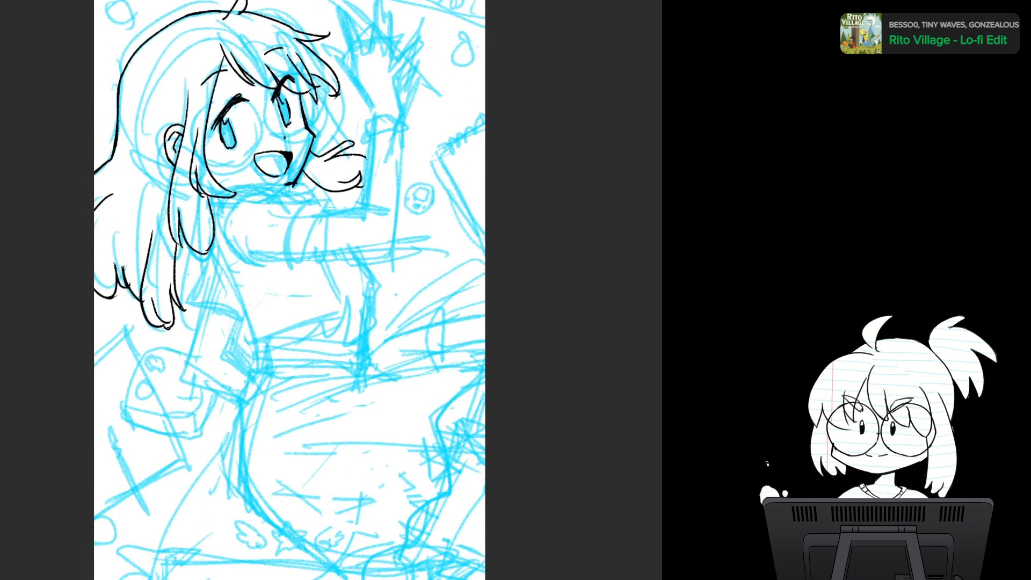
{"action": "key", "text": "h"}
{"action": "key", "text": "h"}
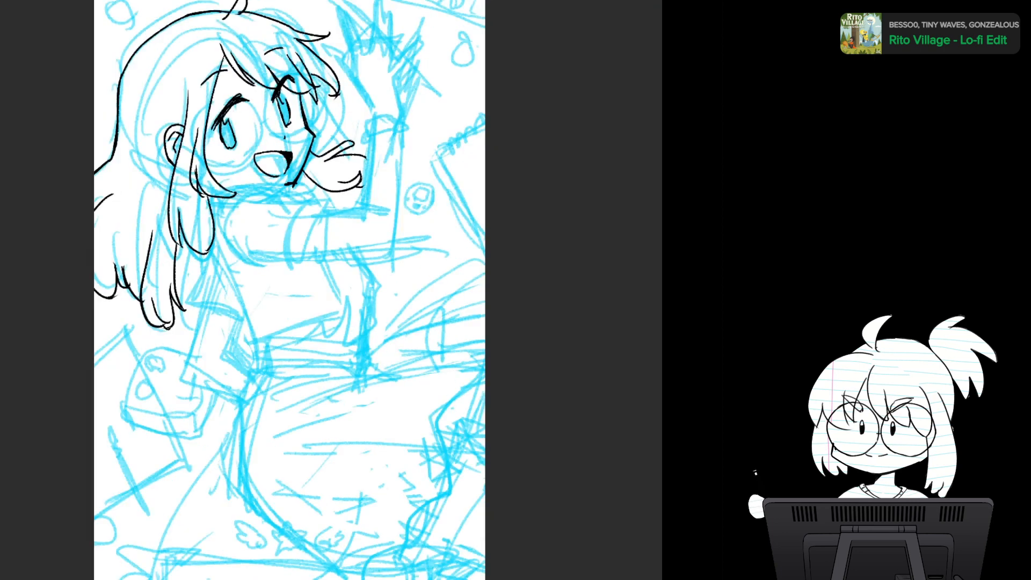
{"action": "key", "text": "ctrl+comma"}
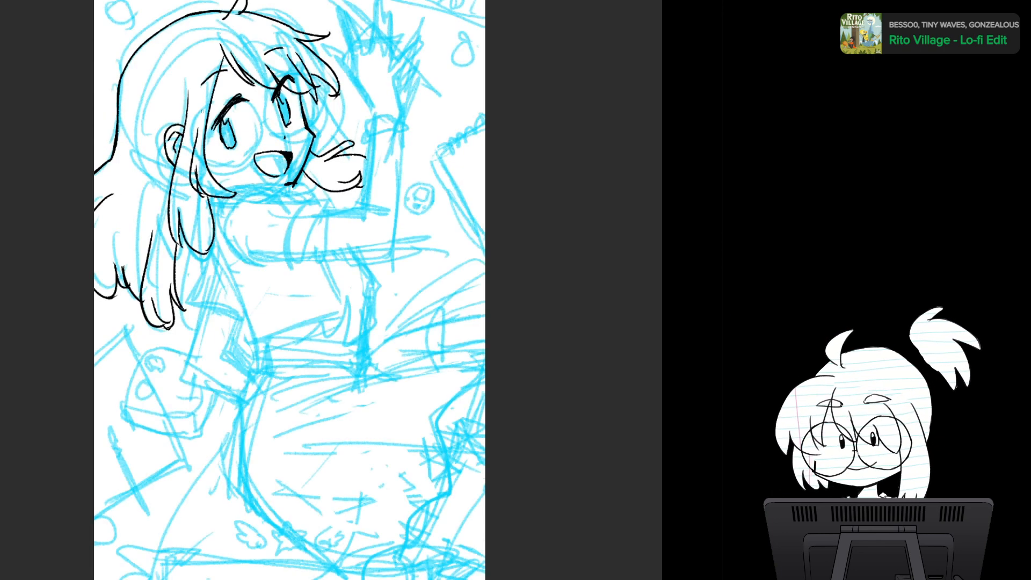
{"action": "mouse_move", "coordinate": [213, 103]}
{"action": "left_mouse_down"}
{"action": "mouse_move", "coordinate": [196, 112]}
{"action": "mouse_move", "coordinate": [245, 165]}
{"action": "left_mouse_up"}
{"action": "key", "text": "ctrl+z"}
{"action": "mouse_move", "coordinate": [213, 105]}
{"action": "left_mouse_down"}
{"action": "mouse_move", "coordinate": [229, 168]}
{"action": "mouse_move", "coordinate": [247, 160]}
{"action": "left_mouse_up"}
{"action": "key", "text": "ctrl+z"}
{"action": "mouse_move", "coordinate": [224, 97]}
{"action": "left_mouse_down"}
{"action": "mouse_move", "coordinate": [197, 127]}
{"action": "mouse_move", "coordinate": [251, 114]}
{"action": "mouse_move", "coordinate": [263, 137]}
{"action": "mouse_move", "coordinate": [226, 159]}
{"action": "left_mouse_up"}
{"action": "key", "text": "ctrl+z"}
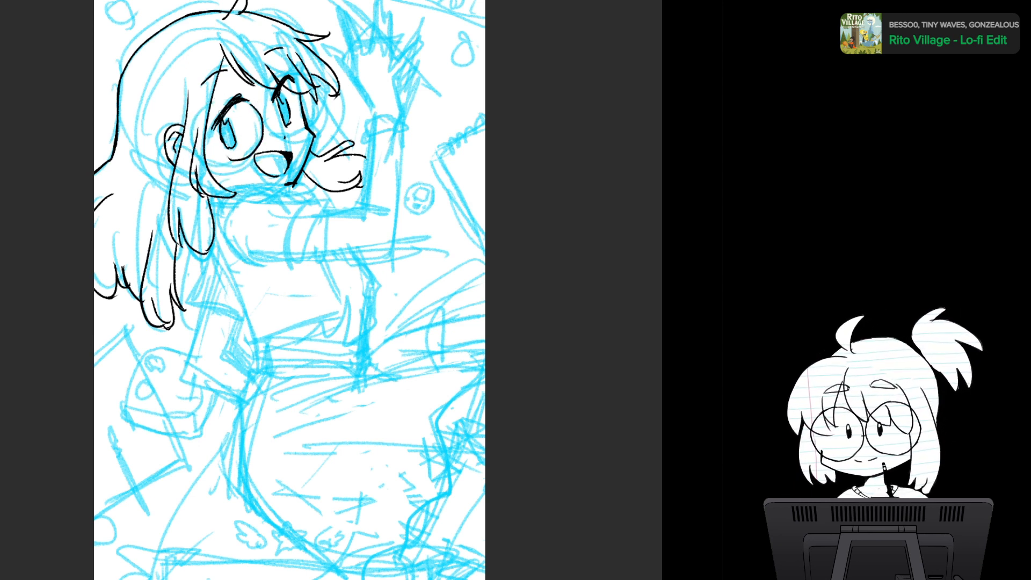
{"action": "key", "text": "ctrl+z"}
{"action": "mouse_move", "coordinate": [219, 98]}
{"action": "left_mouse_down"}
{"action": "mouse_move", "coordinate": [195, 124]}
{"action": "mouse_move", "coordinate": [263, 119]}
{"action": "mouse_move", "coordinate": [210, 108]}
{"action": "mouse_move", "coordinate": [259, 146]}
{"action": "left_mouse_up"}
{"action": "key", "text": "ctrl+z"}
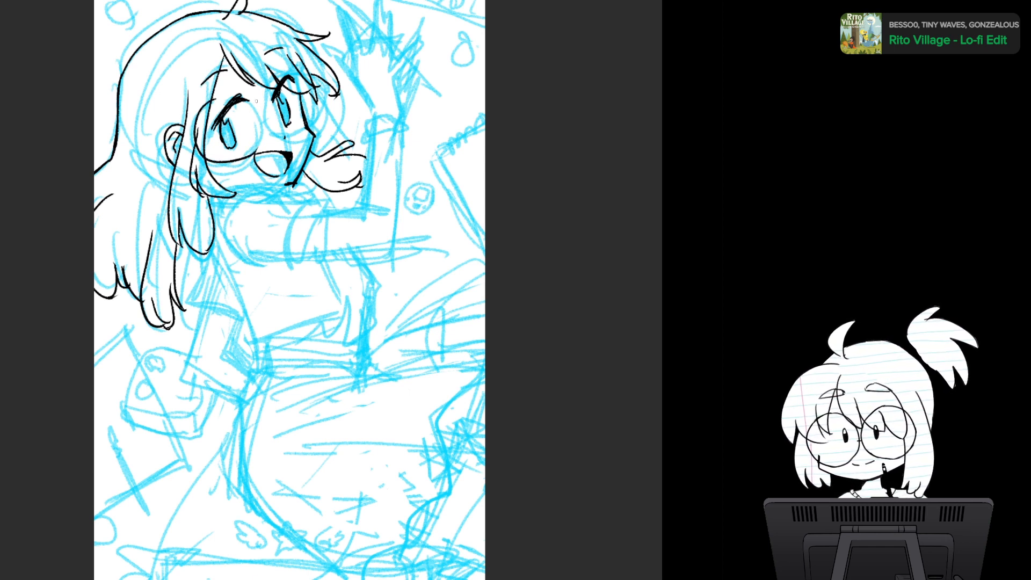
{"action": "key", "text": "ctrl+z"}
{"action": "mouse_move", "coordinate": [217, 96]}
{"action": "left_mouse_down"}
{"action": "mouse_move", "coordinate": [251, 162]}
{"action": "mouse_move", "coordinate": [264, 143]}
{"action": "left_mouse_up"}
{"action": "key", "text": "ctrl+z"}
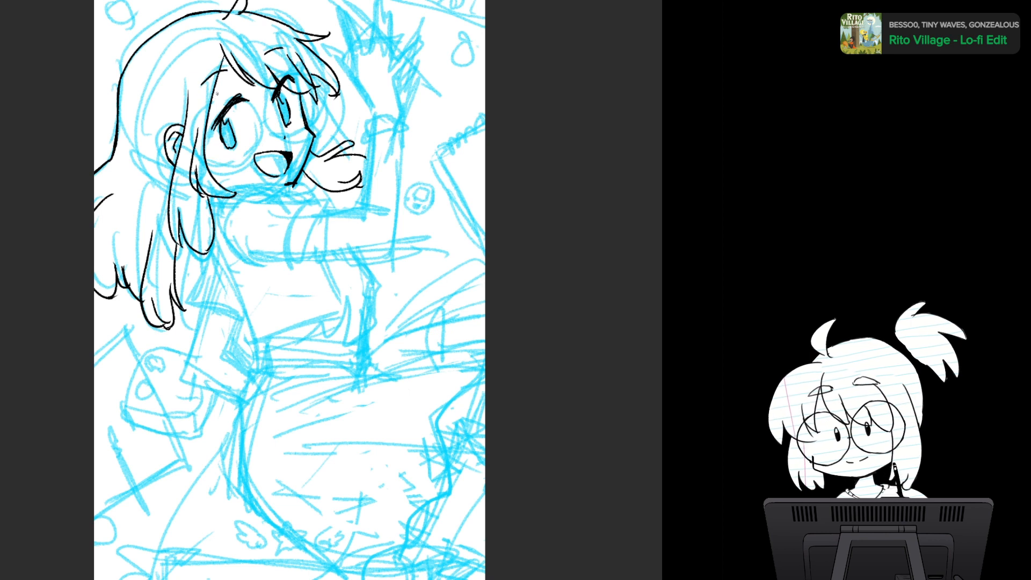
- Ink the round glasses frames over both eyes, following the sketch, with a short bridge between the lenses
{"action": "mouse_move", "coordinate": [217, 94]}
{"action": "left_mouse_down"}
{"action": "mouse_move", "coordinate": [190, 131]}
{"action": "mouse_move", "coordinate": [253, 151]}
{"action": "left_mouse_up"}
{"action": "left_click_drag", "start_coordinate": [251, 102], "coordinate": [250, 134]}
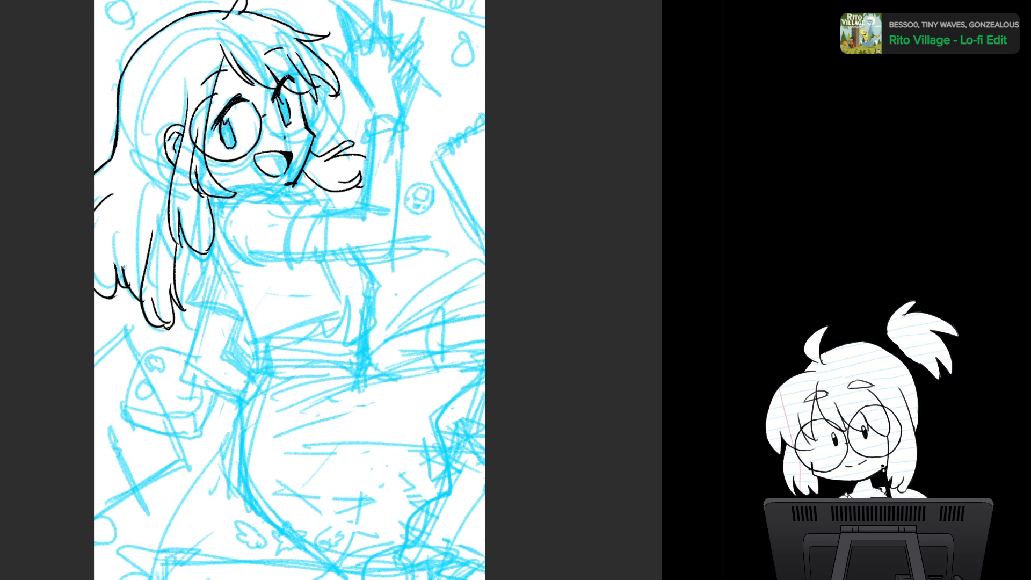
{"action": "mouse_move", "coordinate": [288, 75]}
{"action": "left_mouse_down"}
{"action": "mouse_move", "coordinate": [304, 134]}
{"action": "mouse_move", "coordinate": [315, 119]}
{"action": "left_mouse_up"}
{"action": "left_click_drag", "start_coordinate": [297, 75], "coordinate": [321, 125]}
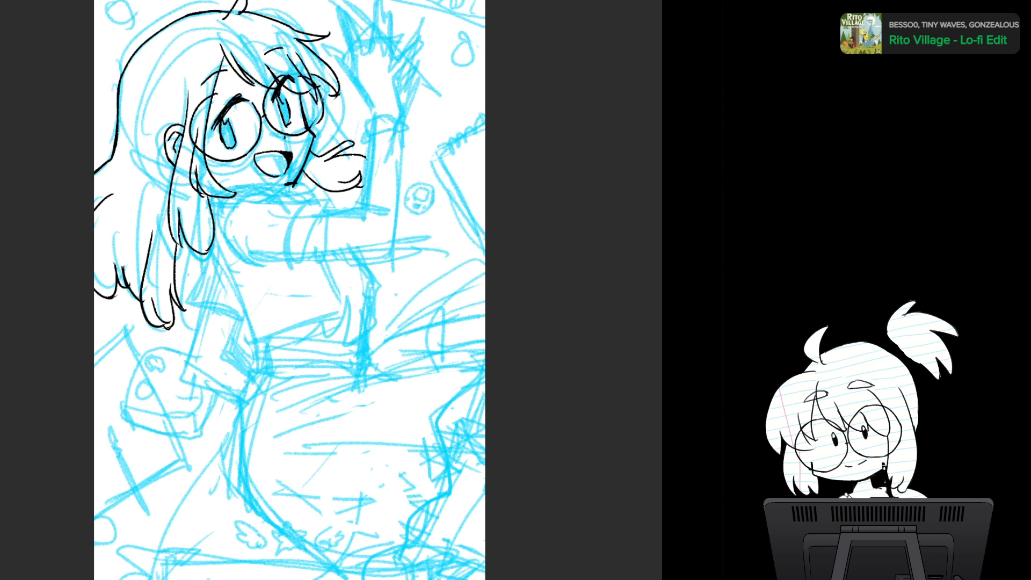
{"action": "key", "text": "ctrl+z"}
{"action": "key", "text": "ctrl+z"}
{"action": "mouse_move", "coordinate": [297, 75]}
{"action": "left_mouse_down"}
{"action": "mouse_move", "coordinate": [323, 108]}
{"action": "mouse_move", "coordinate": [308, 133]}
{"action": "left_mouse_up"}
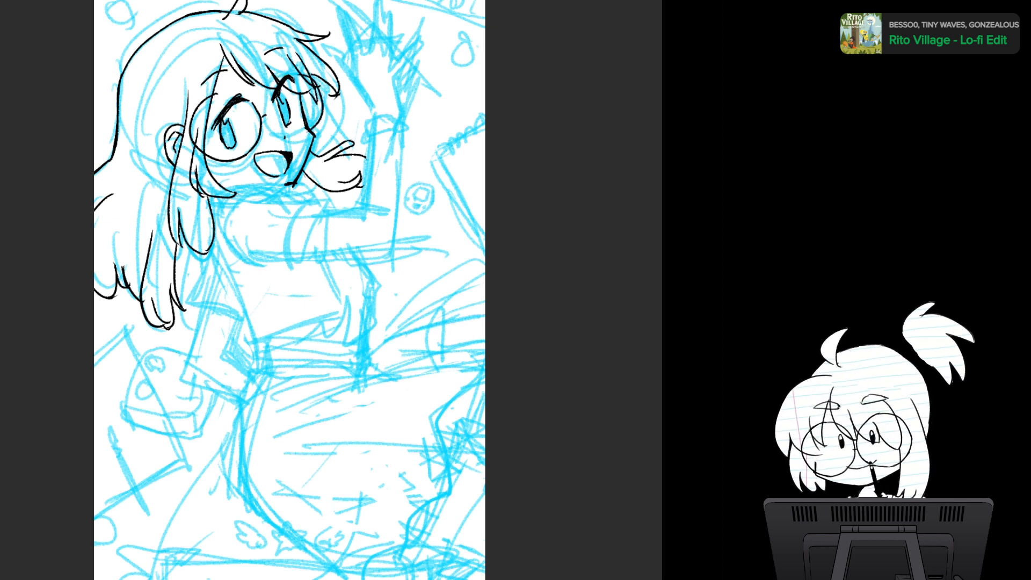
{"action": "key", "text": "ctrl+z"}
{"action": "left_click_drag", "start_coordinate": [268, 81], "coordinate": [308, 129]}
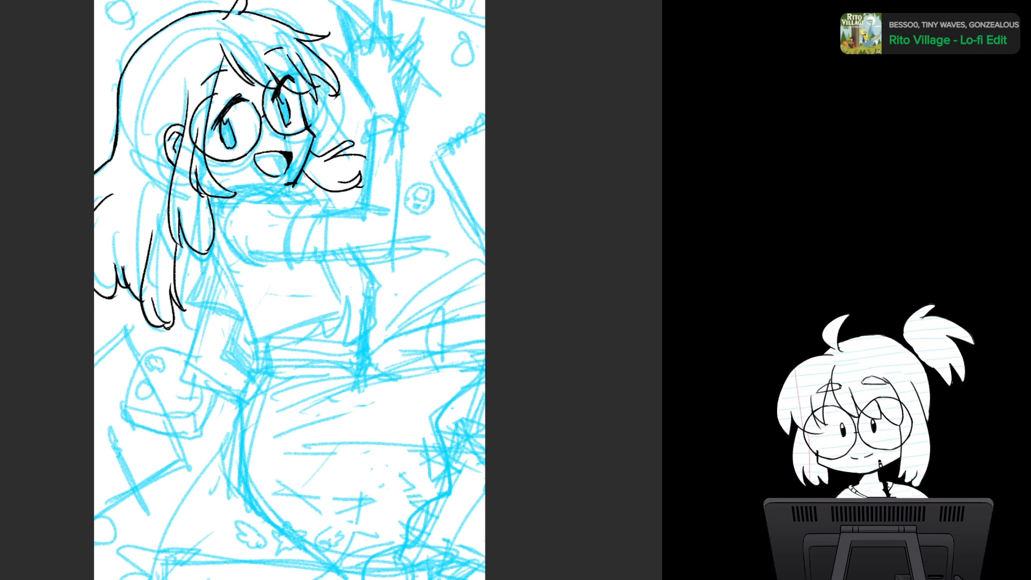
{"action": "mouse_move", "coordinate": [301, 77]}
{"action": "left_mouse_down"}
{"action": "mouse_move", "coordinate": [322, 103]}
{"action": "mouse_move", "coordinate": [316, 123]}
{"action": "left_mouse_up"}
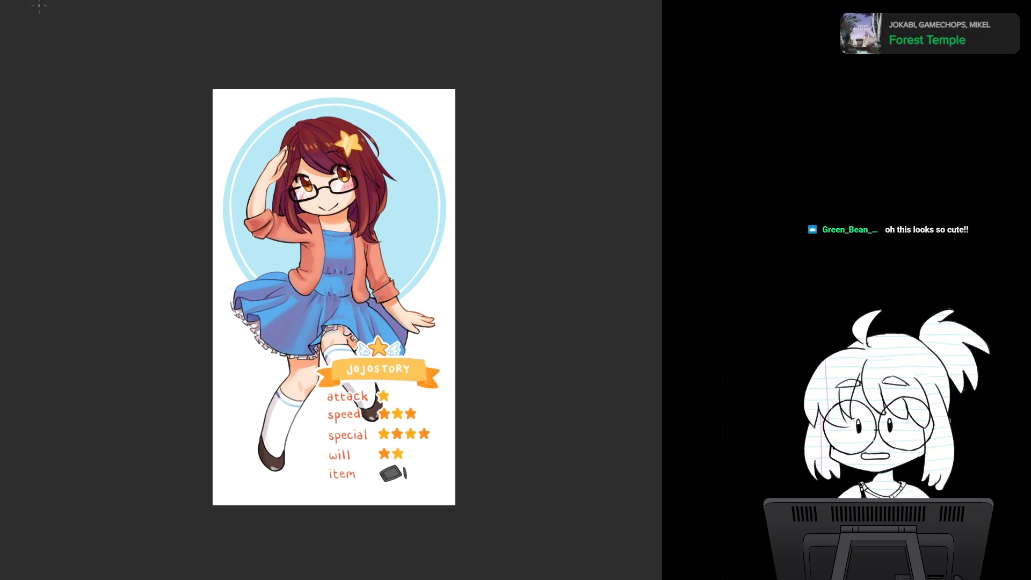
- Compare the line art with the coloured JOJOSTORY character reference illustration
{"action": "key", "text": "ctrl+Tab"}
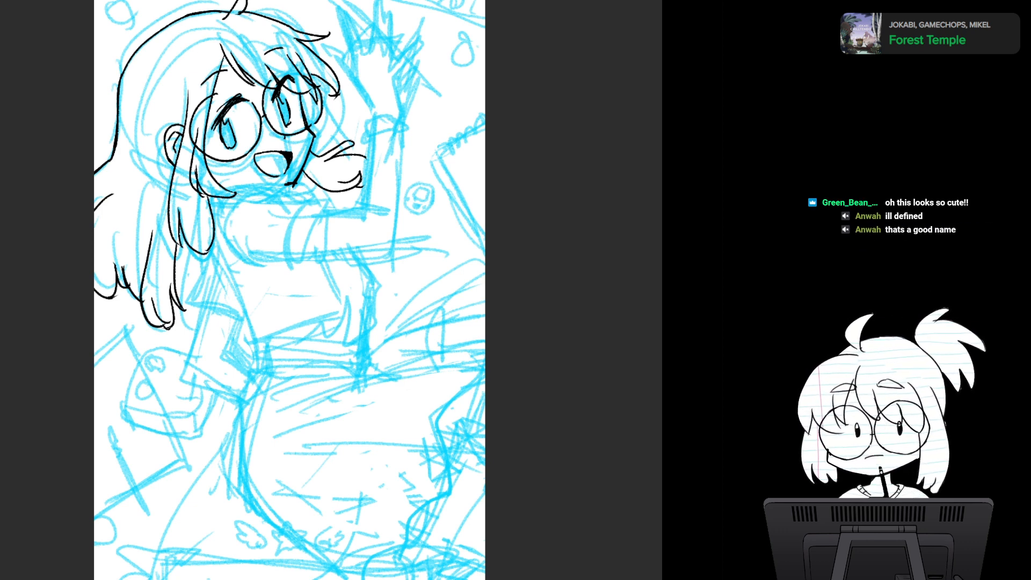
{"action": "key", "text": "ctrl+Tab"}
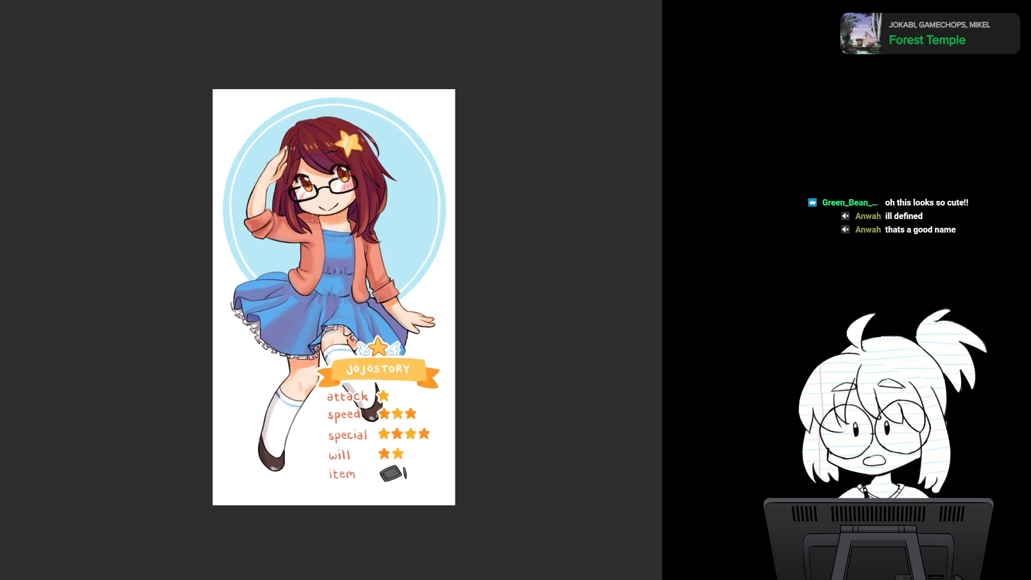
{"action": "key", "text": "ctrl+Tab"}
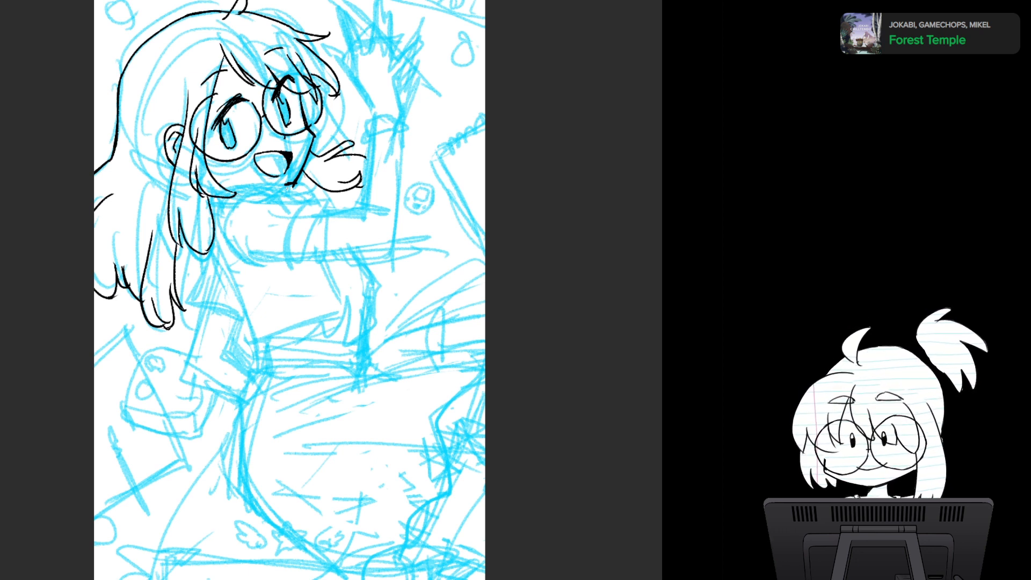
- Rework the blue sketch of the folded sleeve cuff on the raised arm, redrawing its edges and lower corner
{"action": "mouse_move", "coordinate": [260, 192]}
{"action": "left_mouse_down"}
{"action": "mouse_move", "coordinate": [319, 202]}
{"action": "mouse_move", "coordinate": [339, 193]}
{"action": "left_mouse_up"}
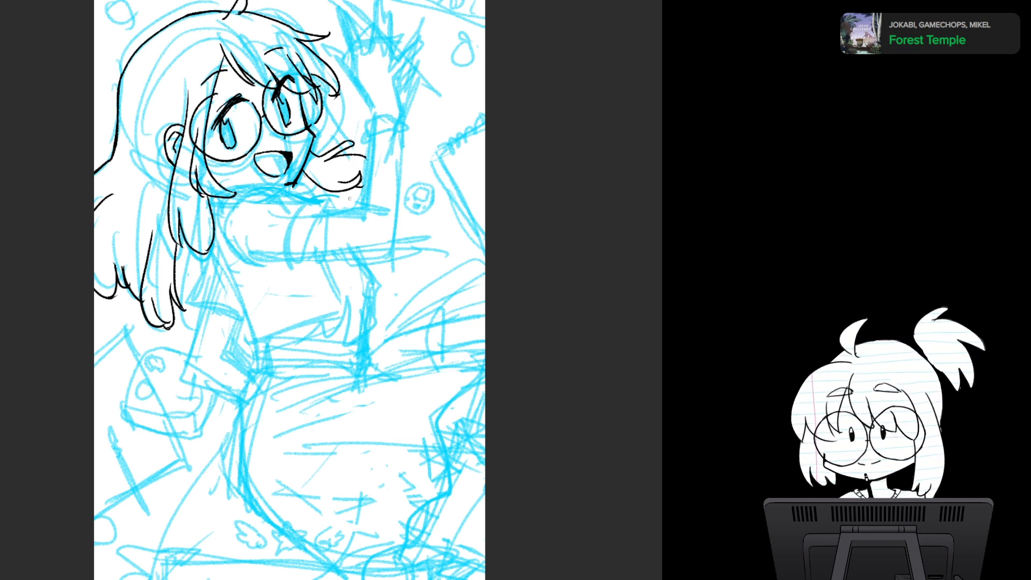
{"action": "mouse_move", "coordinate": [334, 194]}
{"action": "left_mouse_down"}
{"action": "mouse_move", "coordinate": [349, 200]}
{"action": "mouse_move", "coordinate": [323, 229]}
{"action": "mouse_move", "coordinate": [327, 248]}
{"action": "mouse_move", "coordinate": [347, 251]}
{"action": "left_mouse_up"}
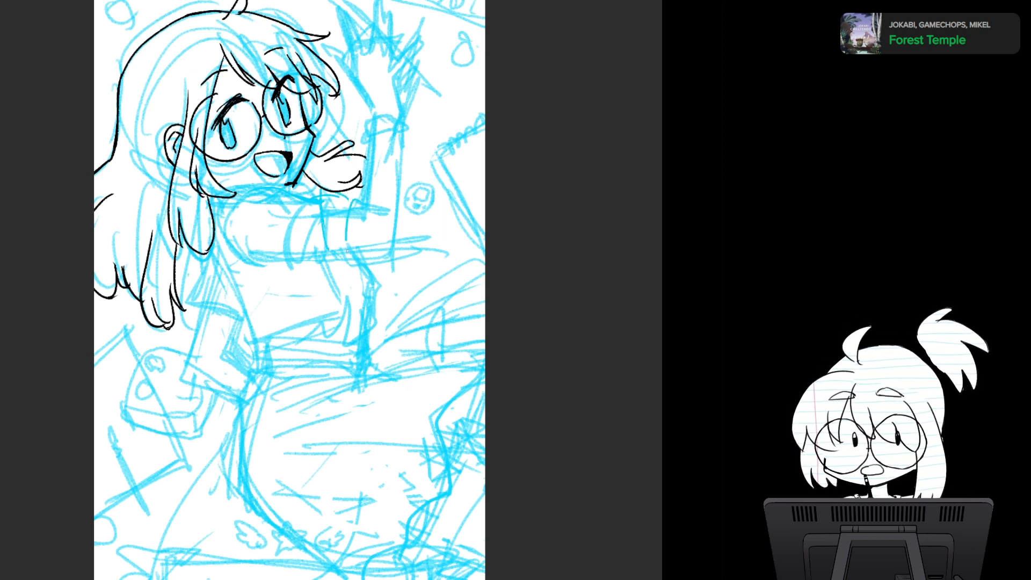
{"action": "mouse_move", "coordinate": [346, 215]}
{"action": "left_mouse_down"}
{"action": "mouse_move", "coordinate": [343, 244]}
{"action": "mouse_move", "coordinate": [365, 253]}
{"action": "left_mouse_up"}
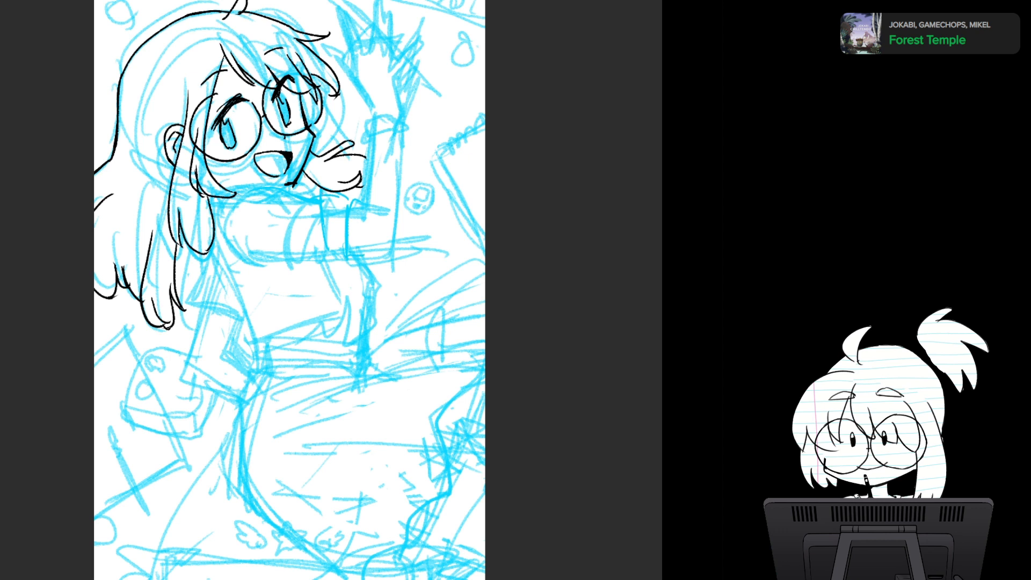
{"action": "mouse_move", "coordinate": [322, 204]}
{"action": "left_mouse_down"}
{"action": "mouse_move", "coordinate": [311, 240]}
{"action": "mouse_move", "coordinate": [340, 271]}
{"action": "mouse_move", "coordinate": [355, 263]}
{"action": "mouse_move", "coordinate": [339, 271]}
{"action": "mouse_move", "coordinate": [365, 250]}
{"action": "left_mouse_up"}
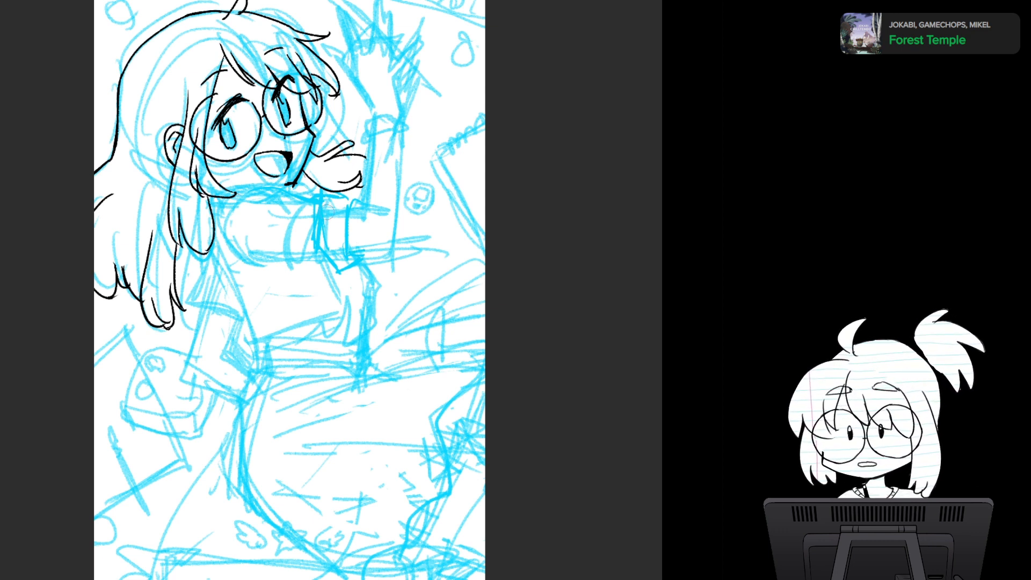
{"action": "mouse_move", "coordinate": [328, 209]}
{"action": "left_mouse_down"}
{"action": "mouse_move", "coordinate": [326, 231]}
{"action": "mouse_move", "coordinate": [348, 255]}
{"action": "left_mouse_up"}
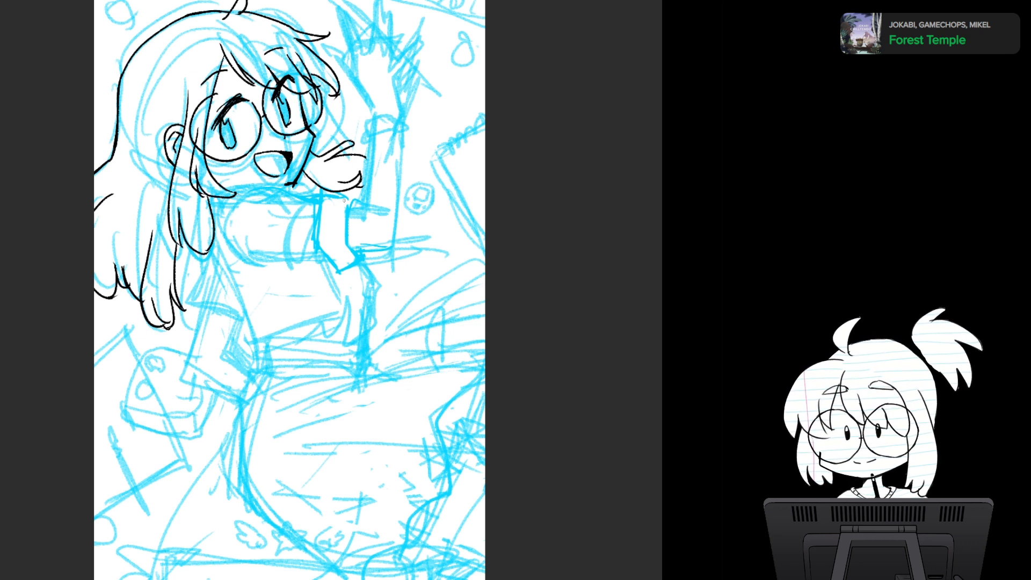
{"action": "mouse_move", "coordinate": [346, 201]}
{"action": "left_mouse_down"}
{"action": "mouse_move", "coordinate": [331, 244]}
{"action": "mouse_move", "coordinate": [341, 248]}
{"action": "mouse_move", "coordinate": [361, 203]}
{"action": "mouse_move", "coordinate": [357, 246]}
{"action": "left_mouse_up"}
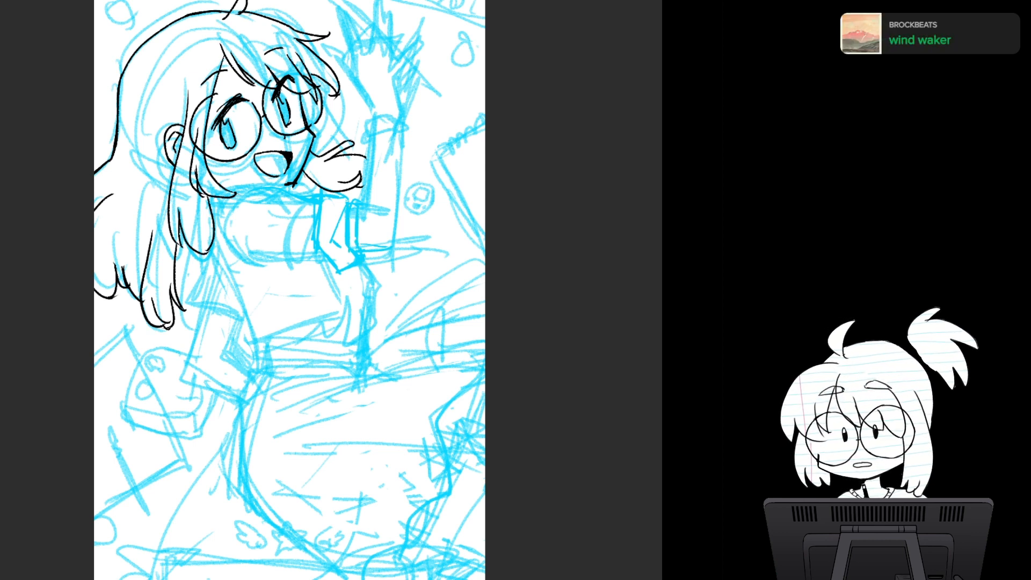
- Redraw the cuff's inner fold and the sleeve's upper and lower edges up to the collar, erasing the rough construction lines
{"action": "mouse_move", "coordinate": [349, 209]}
{"action": "left_mouse_down"}
{"action": "mouse_move", "coordinate": [341, 238]}
{"action": "mouse_move", "coordinate": [351, 255]}
{"action": "mouse_move", "coordinate": [347, 222]}
{"action": "mouse_move", "coordinate": [348, 244]}
{"action": "left_mouse_up"}
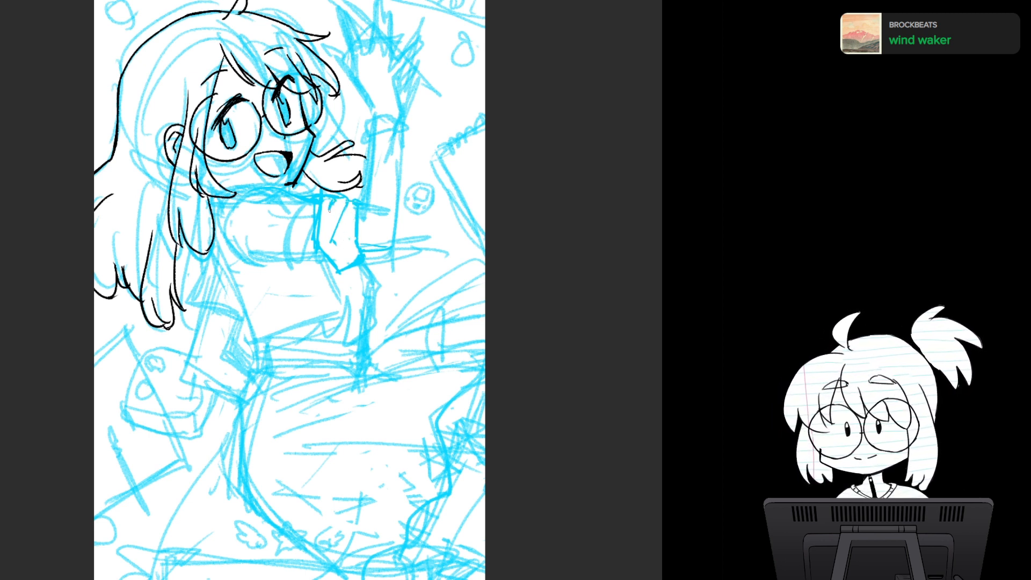
{"action": "mouse_move", "coordinate": [345, 205]}
{"action": "left_mouse_down"}
{"action": "mouse_move", "coordinate": [339, 251]}
{"action": "mouse_move", "coordinate": [357, 252]}
{"action": "left_mouse_up"}
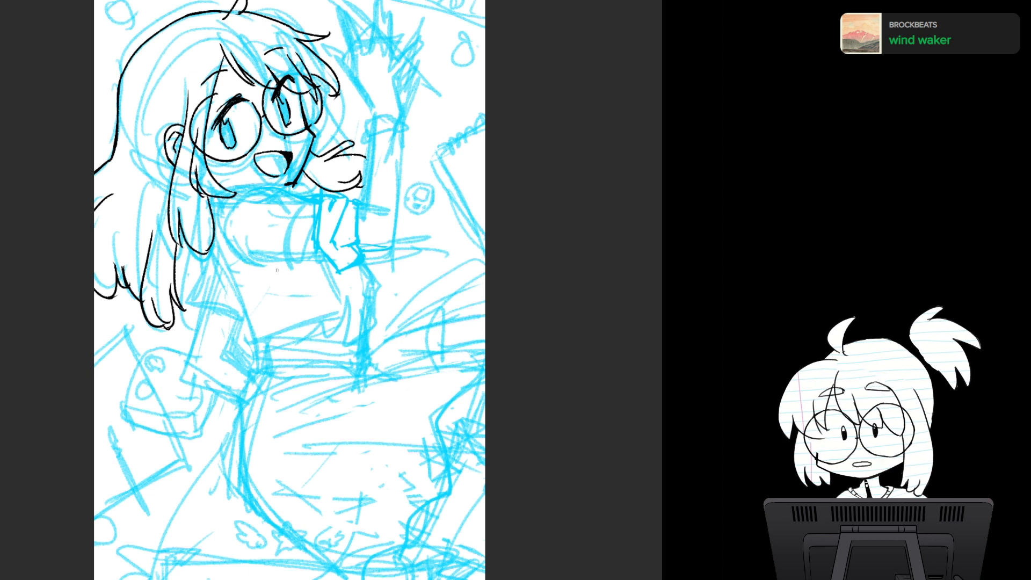
{"action": "mouse_move", "coordinate": [261, 279]}
{"action": "left_mouse_down"}
{"action": "mouse_move", "coordinate": [328, 261]}
{"action": "mouse_move", "coordinate": [309, 262]}
{"action": "left_mouse_up"}
{"action": "key", "text": "e"}
{"action": "mouse_move", "coordinate": [241, 239]}
{"action": "left_mouse_down"}
{"action": "mouse_move", "coordinate": [252, 258]}
{"action": "mouse_move", "coordinate": [264, 255]}
{"action": "left_mouse_up"}
{"action": "mouse_move", "coordinate": [253, 212]}
{"action": "left_mouse_down"}
{"action": "mouse_move", "coordinate": [281, 202]}
{"action": "mouse_move", "coordinate": [304, 210]}
{"action": "mouse_move", "coordinate": [298, 251]}
{"action": "mouse_move", "coordinate": [306, 209]}
{"action": "mouse_move", "coordinate": [267, 195]}
{"action": "mouse_move", "coordinate": [257, 241]}
{"action": "mouse_move", "coordinate": [293, 206]}
{"action": "mouse_move", "coordinate": [219, 211]}
{"action": "mouse_move", "coordinate": [259, 220]}
{"action": "left_mouse_up"}
{"action": "mouse_move", "coordinate": [278, 207]}
{"action": "left_mouse_down"}
{"action": "mouse_move", "coordinate": [256, 222]}
{"action": "mouse_move", "coordinate": [309, 200]}
{"action": "mouse_move", "coordinate": [308, 188]}
{"action": "mouse_move", "coordinate": [258, 195]}
{"action": "mouse_move", "coordinate": [229, 221]}
{"action": "mouse_move", "coordinate": [240, 245]}
{"action": "left_mouse_up"}
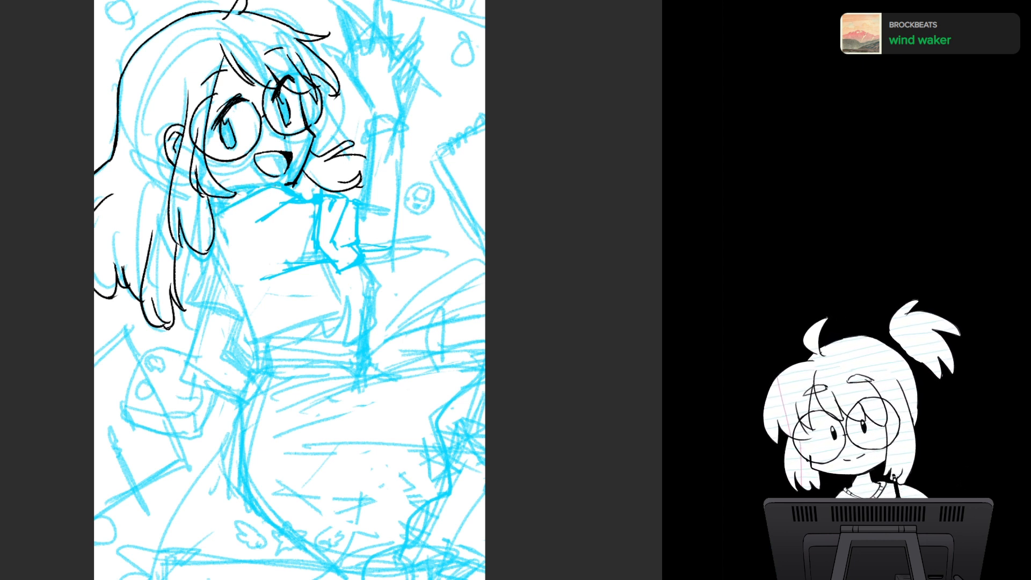
{"action": "mouse_move", "coordinate": [297, 175]}
{"action": "left_mouse_down"}
{"action": "mouse_move", "coordinate": [283, 183]}
{"action": "mouse_move", "coordinate": [308, 196]}
{"action": "mouse_move", "coordinate": [306, 187]}
{"action": "left_mouse_up"}
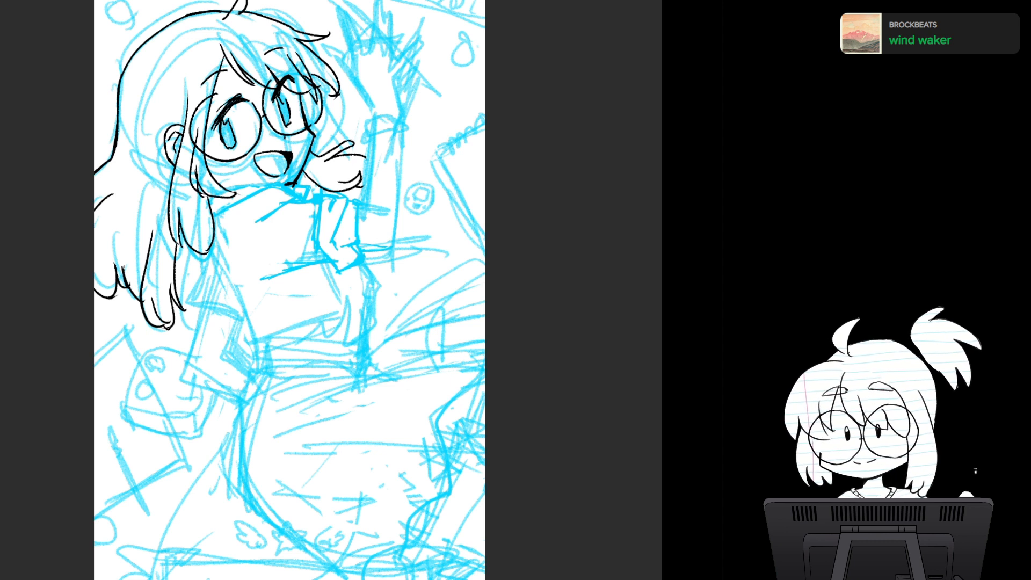
- Sketch the raised sleeve's back edge and lower corner, firm up its lower edge, and add fold lines beside the cuff
{"action": "mouse_move", "coordinate": [268, 189]}
{"action": "left_mouse_down"}
{"action": "mouse_move", "coordinate": [242, 221]}
{"action": "mouse_move", "coordinate": [248, 279]}
{"action": "left_mouse_up"}
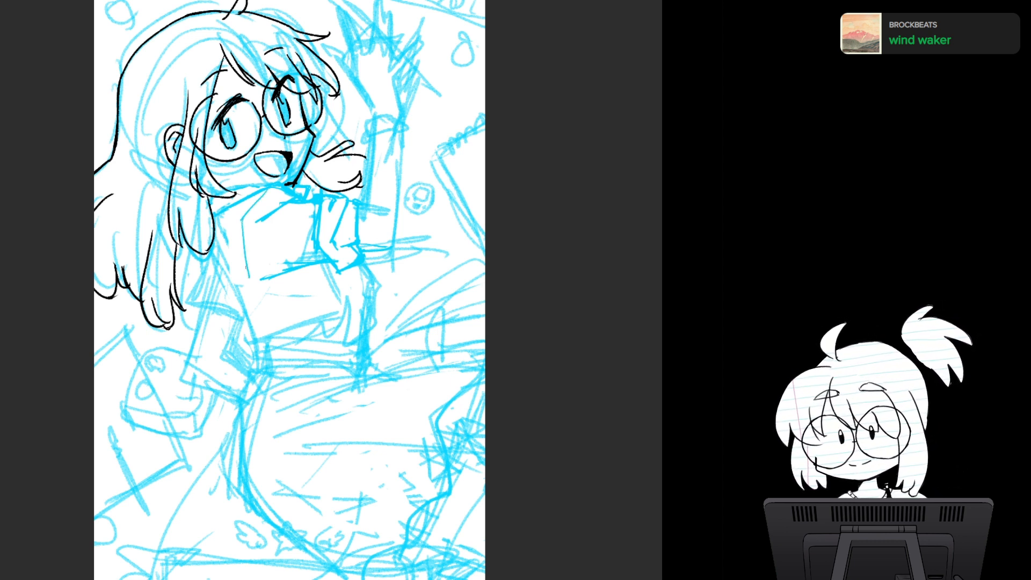
{"action": "left_click_drag", "start_coordinate": [250, 274], "coordinate": [266, 290]}
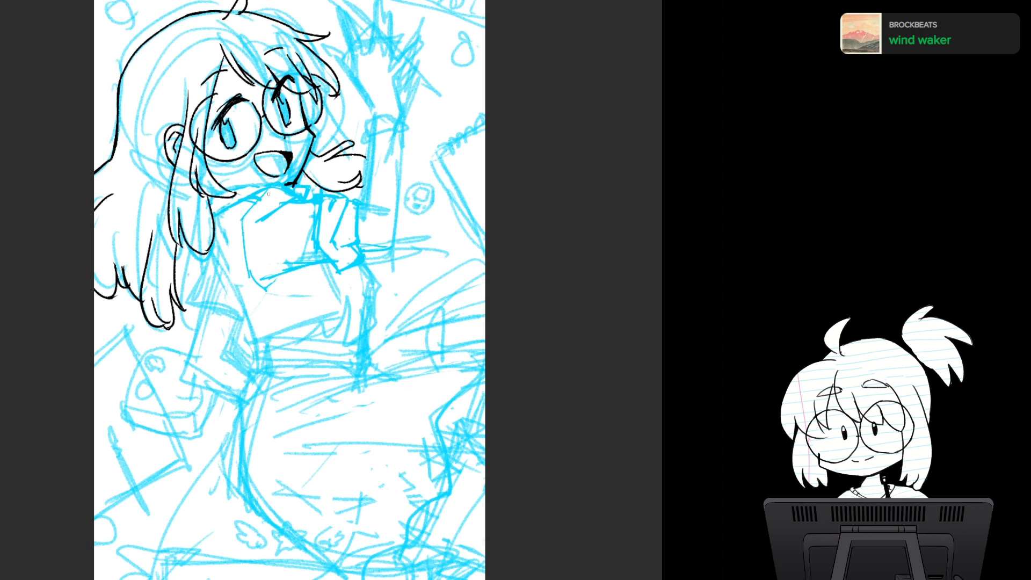
{"action": "mouse_move", "coordinate": [277, 280]}
{"action": "left_mouse_down"}
{"action": "mouse_move", "coordinate": [326, 263]}
{"action": "mouse_move", "coordinate": [315, 254]}
{"action": "mouse_move", "coordinate": [291, 263]}
{"action": "mouse_move", "coordinate": [305, 249]}
{"action": "left_mouse_up"}
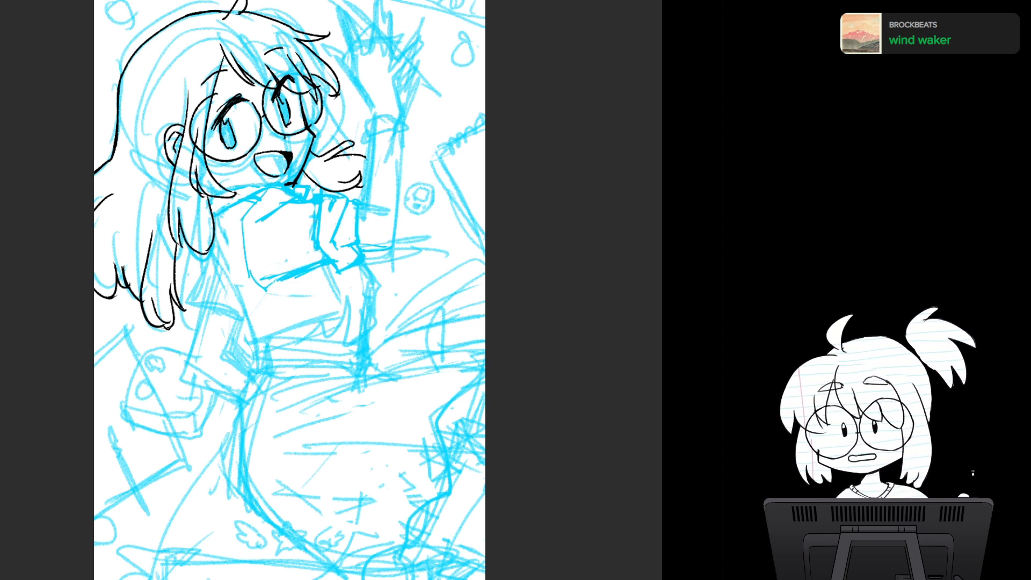
{"action": "mouse_move", "coordinate": [316, 206]}
{"action": "left_mouse_down"}
{"action": "mouse_move", "coordinate": [303, 254]}
{"action": "mouse_move", "coordinate": [282, 267]}
{"action": "left_mouse_up"}
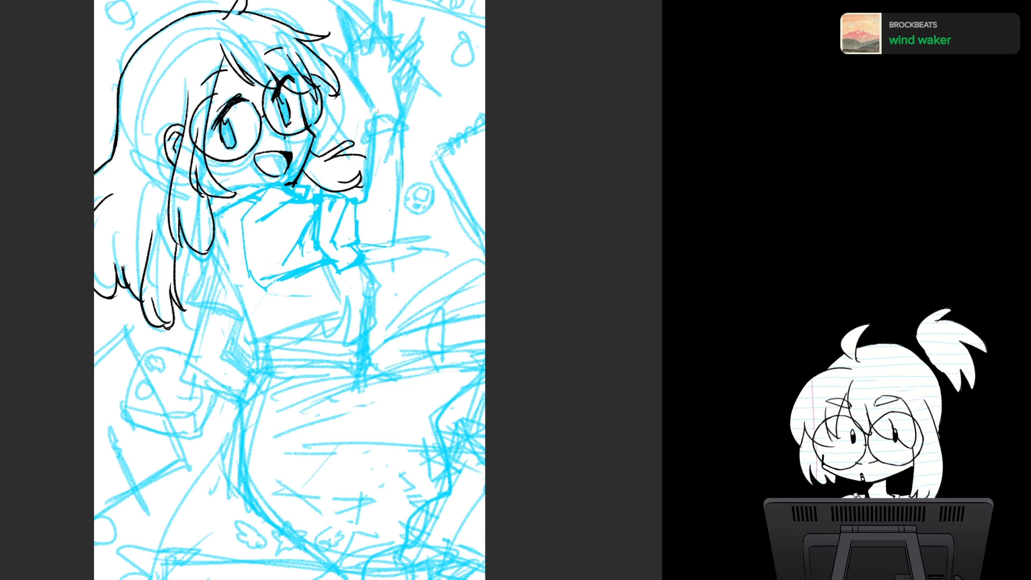
- Redraw both edges of the raised forearm in blue from the wrist down to the elbow and close it at the cuff
{"action": "left_click_drag", "start_coordinate": [378, 111], "coordinate": [369, 171]}
{"action": "left_click_drag", "start_coordinate": [398, 132], "coordinate": [396, 230]}
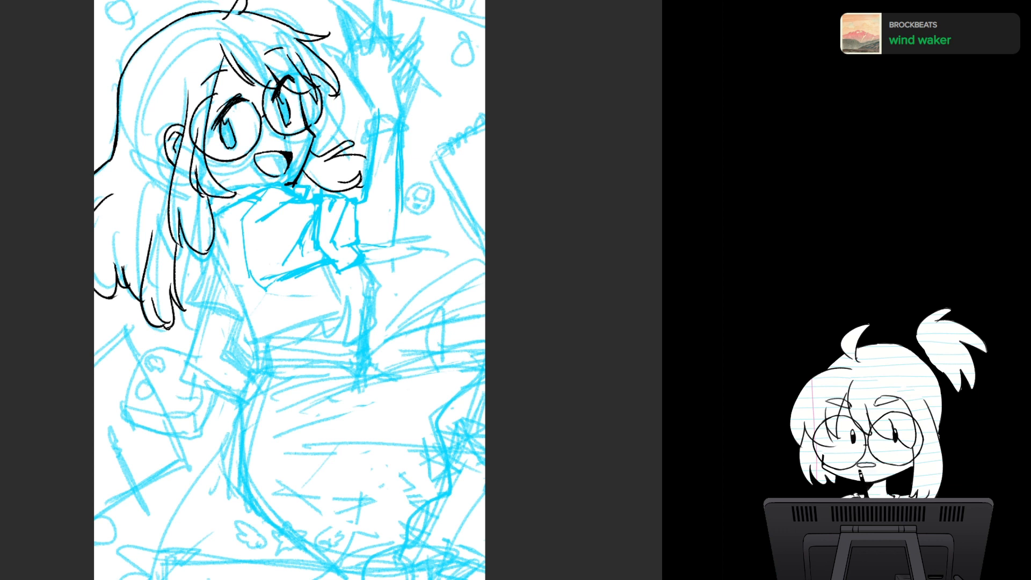
{"action": "mouse_move", "coordinate": [399, 187]}
{"action": "left_mouse_down"}
{"action": "mouse_move", "coordinate": [394, 240]}
{"action": "mouse_move", "coordinate": [371, 243]}
{"action": "mouse_move", "coordinate": [396, 244]}
{"action": "left_mouse_up"}
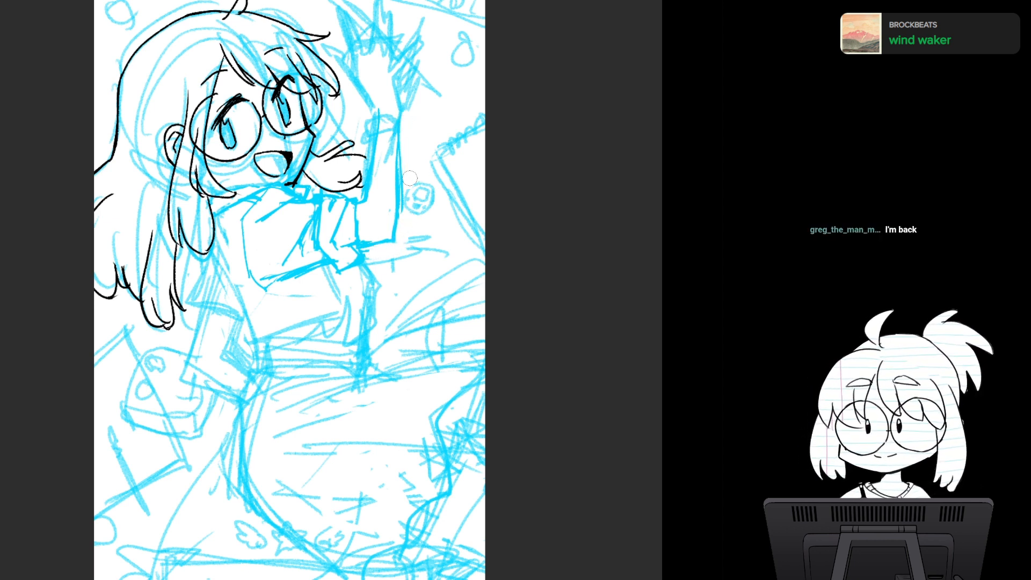
- Clean up the waving hand sketch by erasing the scribbled lines and redrawing the spread fingers, palm and wrist
{"action": "mouse_move", "coordinate": [412, 105]}
{"action": "left_mouse_down"}
{"action": "mouse_move", "coordinate": [407, 88]}
{"action": "mouse_move", "coordinate": [394, 108]}
{"action": "left_mouse_up"}
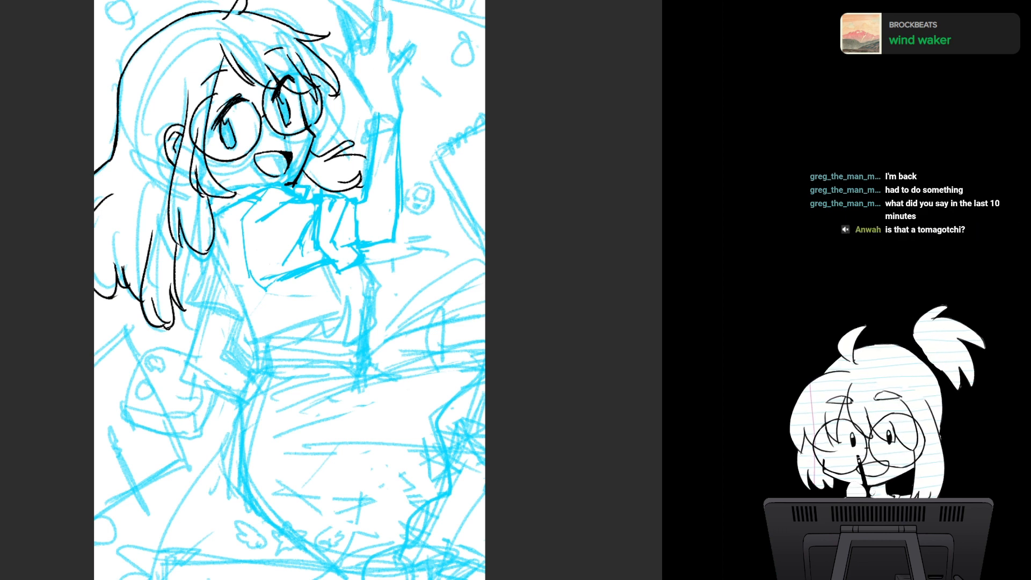
{"action": "mouse_move", "coordinate": [350, 7]}
{"action": "left_mouse_down"}
{"action": "mouse_move", "coordinate": [366, 34]}
{"action": "mouse_move", "coordinate": [341, 41]}
{"action": "mouse_move", "coordinate": [356, 87]}
{"action": "left_mouse_up"}
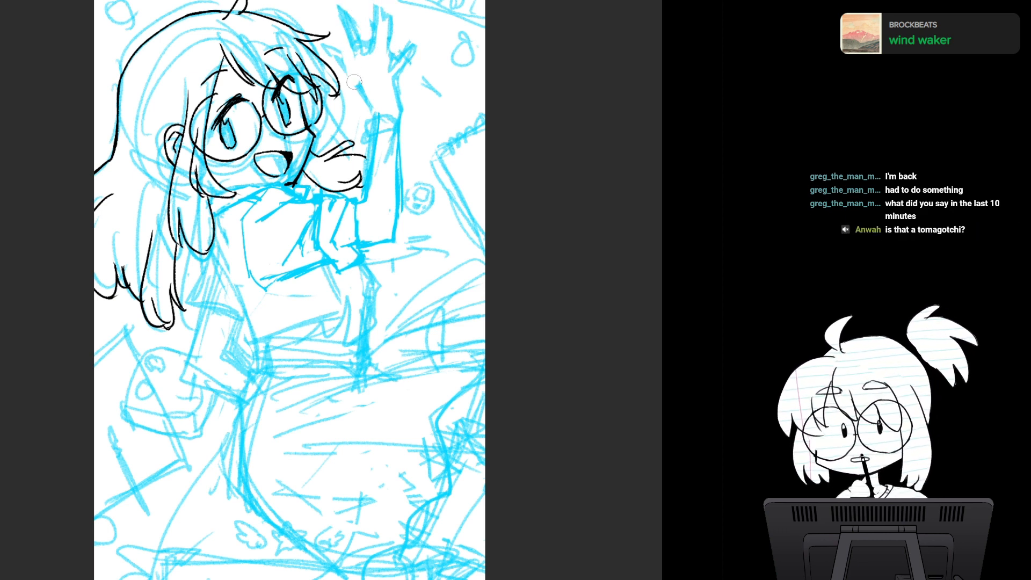
{"action": "left_click_drag", "start_coordinate": [344, 12], "coordinate": [357, 70]}
{"action": "mouse_move", "coordinate": [361, 30]}
{"action": "left_mouse_down"}
{"action": "mouse_move", "coordinate": [371, 74]}
{"action": "mouse_move", "coordinate": [359, 87]}
{"action": "mouse_move", "coordinate": [372, 110]}
{"action": "left_mouse_up"}
{"action": "mouse_move", "coordinate": [341, 53]}
{"action": "left_mouse_down"}
{"action": "mouse_move", "coordinate": [344, 29]}
{"action": "mouse_move", "coordinate": [357, 63]}
{"action": "left_mouse_up"}
{"action": "left_click_drag", "start_coordinate": [352, 46], "coordinate": [359, 71]}
{"action": "left_click_drag", "start_coordinate": [340, 18], "coordinate": [347, 31]}
{"action": "left_click_drag", "start_coordinate": [344, 18], "coordinate": [363, 52]}
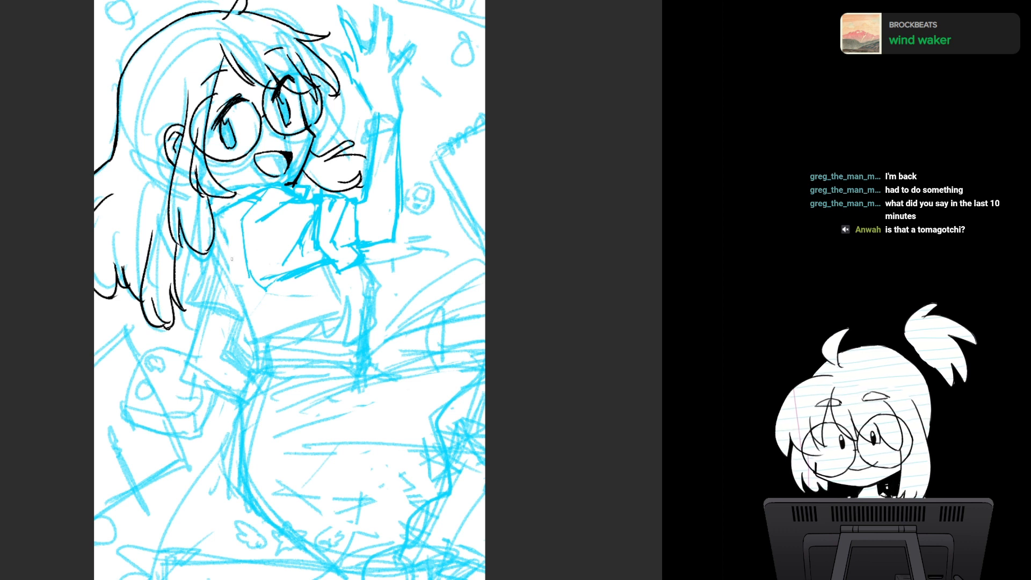
- Sketch the torso below the raised sleeve, with its back edge, shirt hem and front edge
{"action": "mouse_move", "coordinate": [214, 246]}
{"action": "left_mouse_down"}
{"action": "mouse_move", "coordinate": [237, 304]}
{"action": "mouse_move", "coordinate": [231, 311]}
{"action": "mouse_move", "coordinate": [253, 341]}
{"action": "mouse_move", "coordinate": [249, 329]}
{"action": "mouse_move", "coordinate": [344, 320]}
{"action": "left_mouse_up"}
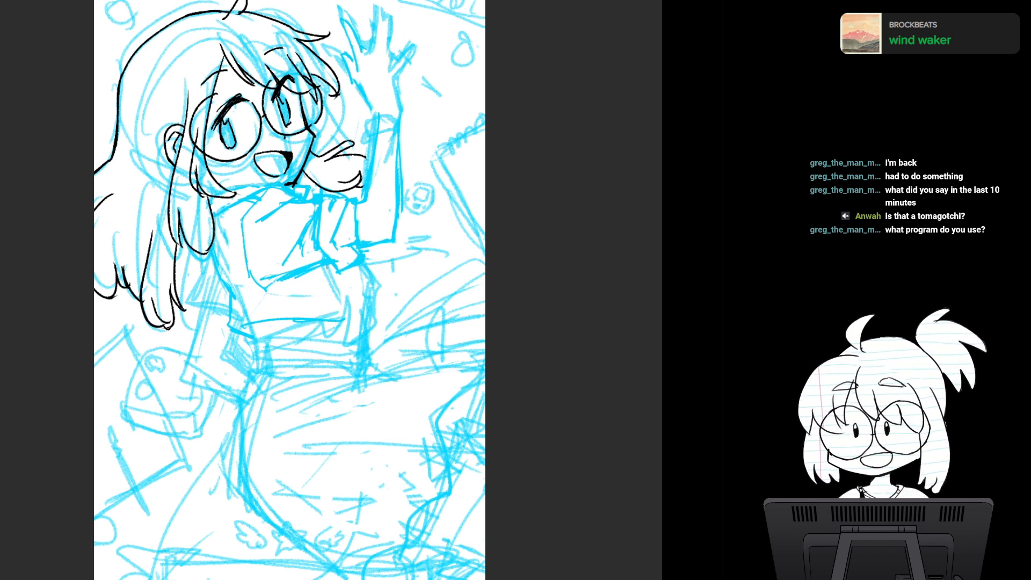
{"action": "left_click_drag", "start_coordinate": [327, 274], "coordinate": [343, 319]}
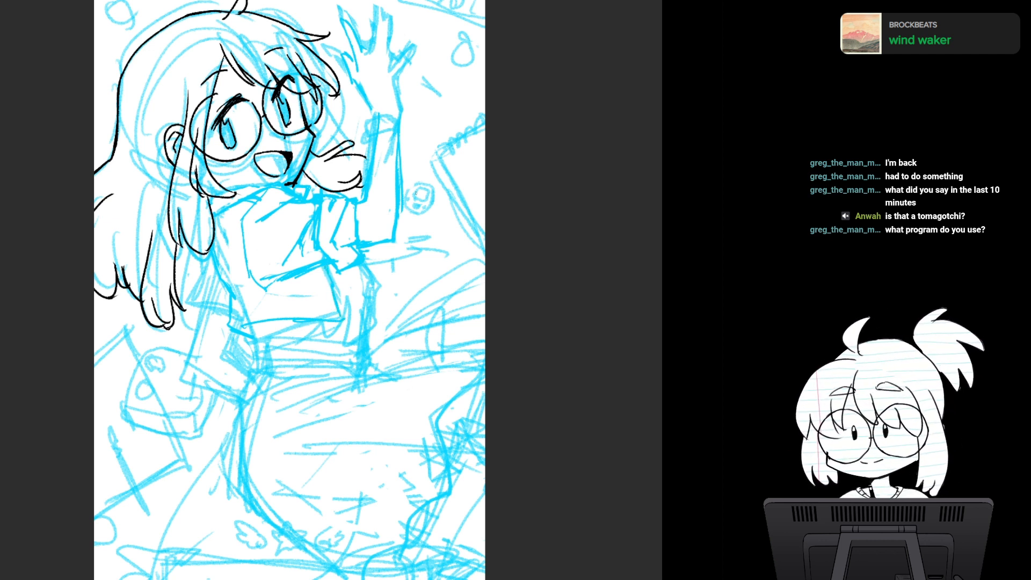
{"action": "mouse_move", "coordinate": [411, 157]}
{"action": "left_mouse_down"}
{"action": "mouse_move", "coordinate": [426, 159]}
{"action": "mouse_move", "coordinate": [439, 119]}
{"action": "left_mouse_up"}
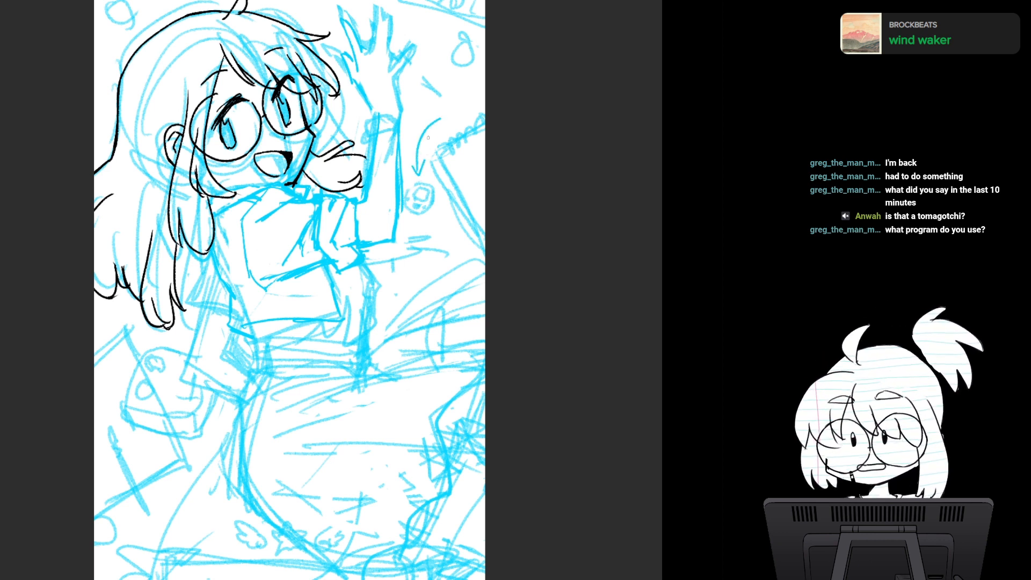
{"action": "key", "text": "ctrl+z"}
{"action": "key", "text": "ctrl+z"}
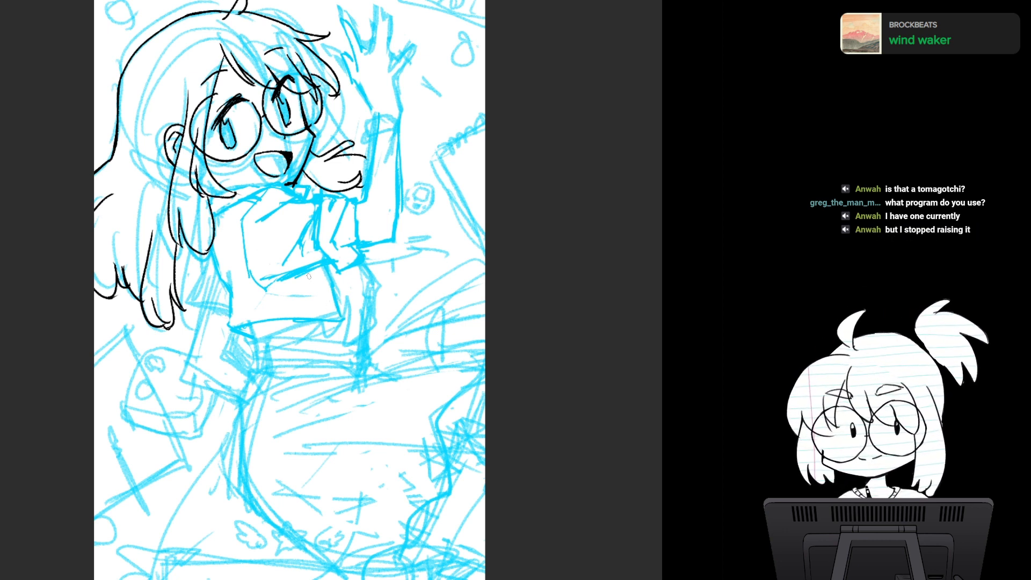
- Erase the shirt's front edge and straight hem, and redraw them as a wavy hem with the front edge farther out
{"action": "left_click_drag", "start_coordinate": [309, 275], "coordinate": [313, 313]}
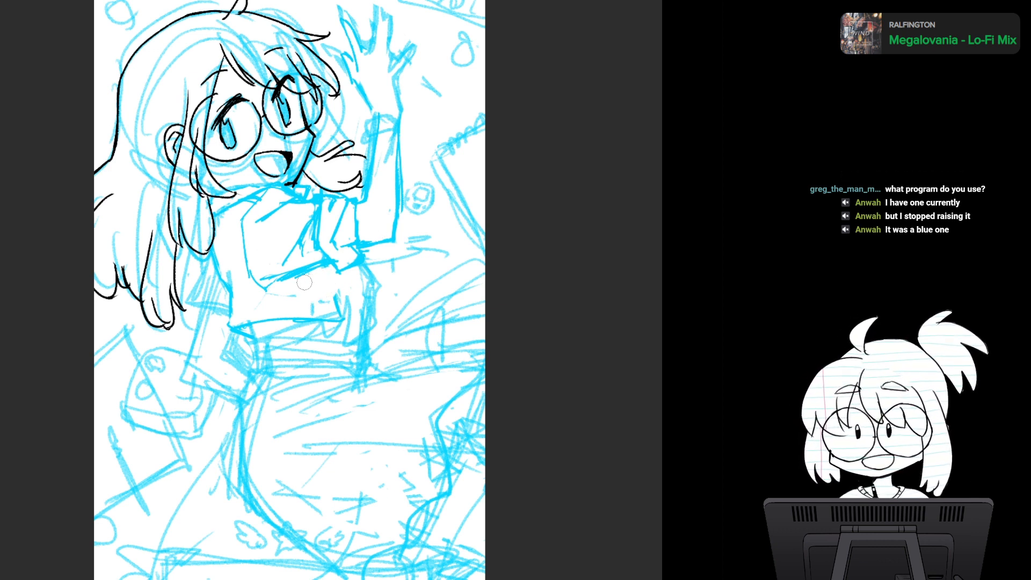
{"action": "mouse_move", "coordinate": [332, 287]}
{"action": "left_mouse_down"}
{"action": "mouse_move", "coordinate": [316, 328]}
{"action": "mouse_move", "coordinate": [273, 309]}
{"action": "mouse_move", "coordinate": [246, 318]}
{"action": "mouse_move", "coordinate": [334, 304]}
{"action": "left_mouse_up"}
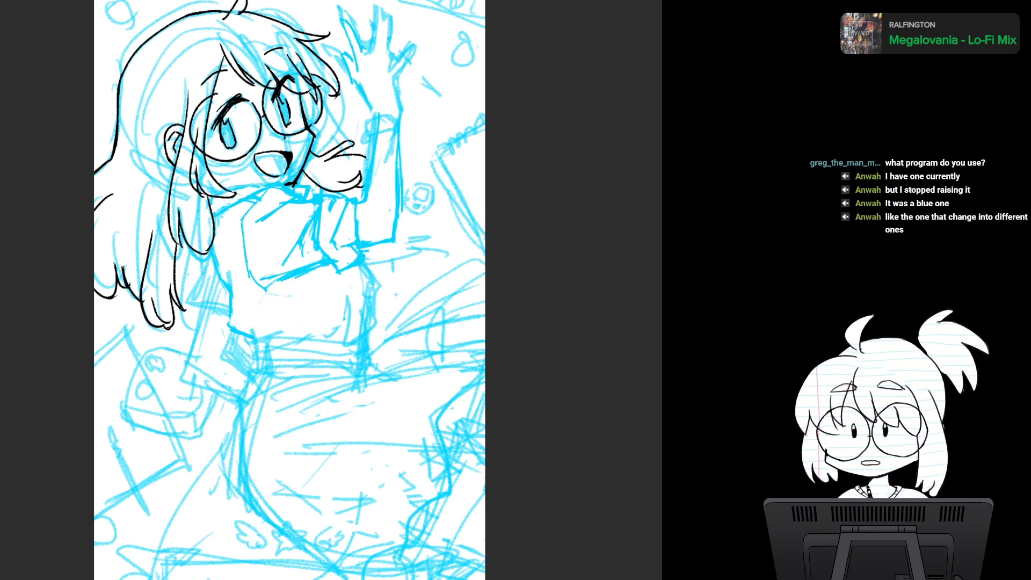
{"action": "mouse_move", "coordinate": [234, 326]}
{"action": "left_mouse_down"}
{"action": "mouse_move", "coordinate": [282, 328]}
{"action": "mouse_move", "coordinate": [242, 326]}
{"action": "mouse_move", "coordinate": [312, 305]}
{"action": "mouse_move", "coordinate": [358, 314]}
{"action": "left_mouse_up"}
{"action": "left_click_drag", "start_coordinate": [349, 270], "coordinate": [363, 309]}
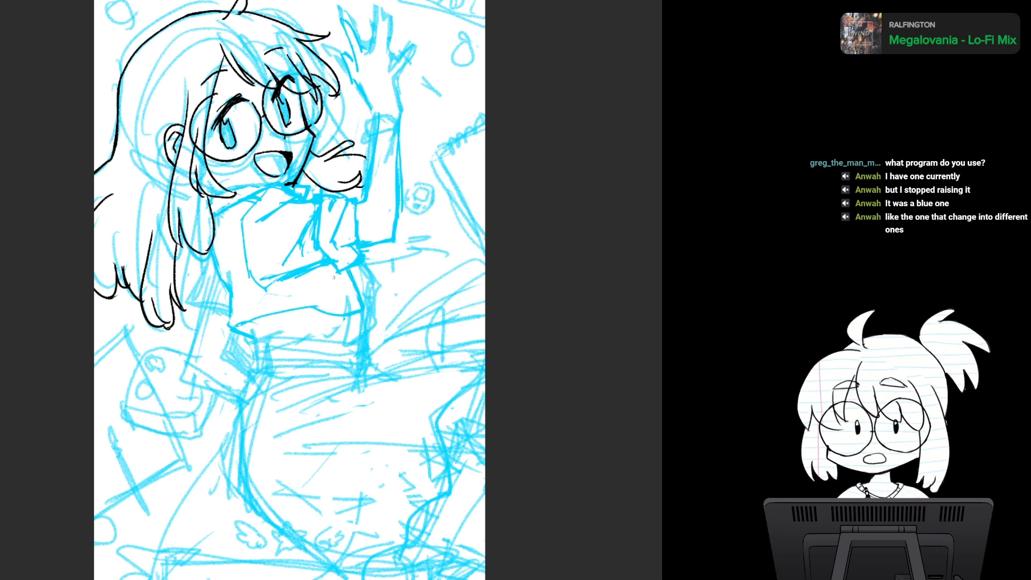
- Sketch small details and fold lines on the shirt front beneath the sleeve, and erase the leftover lines across the wrist
{"action": "mouse_move", "coordinate": [338, 271]}
{"action": "left_mouse_down"}
{"action": "mouse_move", "coordinate": [330, 305]}
{"action": "mouse_move", "coordinate": [347, 284]}
{"action": "left_mouse_up"}
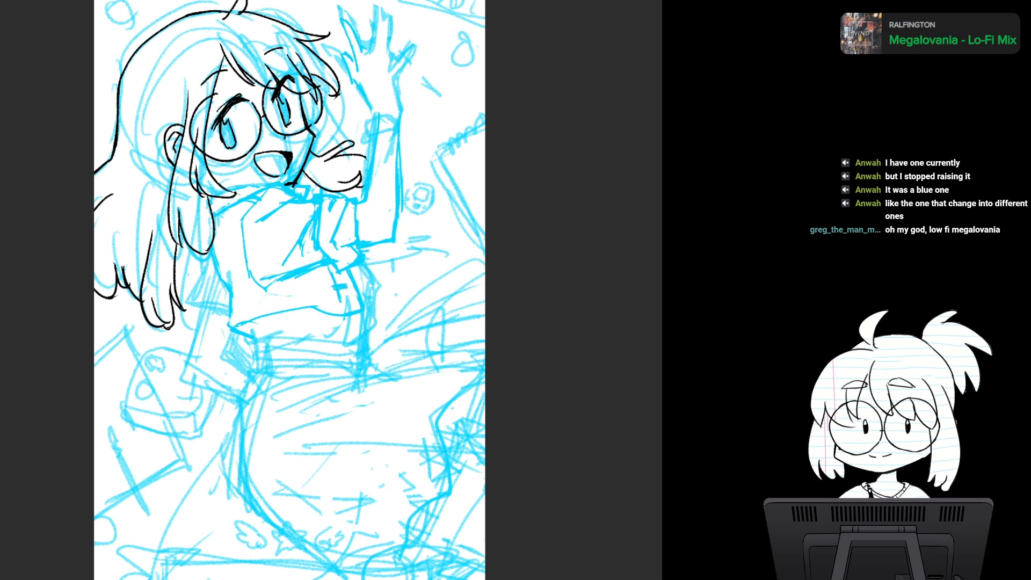
{"action": "left_click_drag", "start_coordinate": [326, 269], "coordinate": [339, 272]}
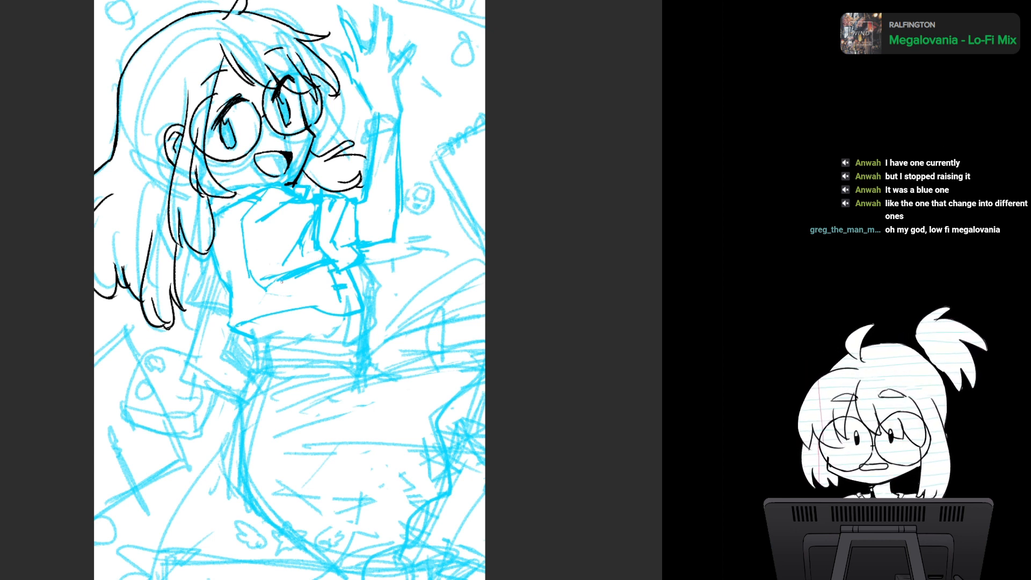
{"action": "mouse_move", "coordinate": [278, 295]}
{"action": "left_mouse_down"}
{"action": "mouse_move", "coordinate": [331, 285]}
{"action": "mouse_move", "coordinate": [326, 270]}
{"action": "mouse_move", "coordinate": [319, 293]}
{"action": "mouse_move", "coordinate": [286, 297]}
{"action": "mouse_move", "coordinate": [328, 296]}
{"action": "left_mouse_up"}
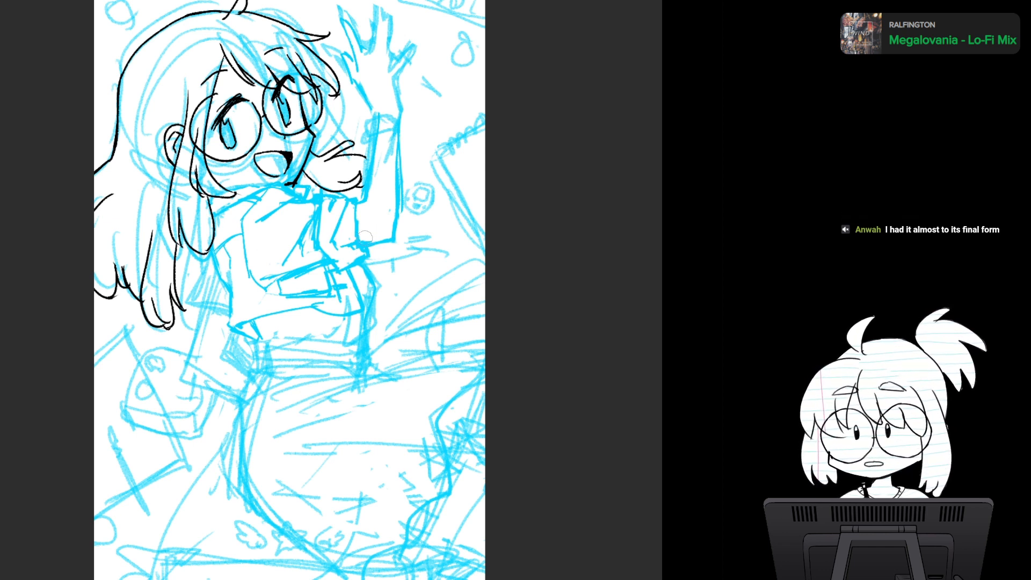
{"action": "mouse_move", "coordinate": [383, 106]}
{"action": "left_mouse_down"}
{"action": "mouse_move", "coordinate": [389, 125]}
{"action": "mouse_move", "coordinate": [364, 126]}
{"action": "mouse_move", "coordinate": [361, 171]}
{"action": "mouse_move", "coordinate": [371, 180]}
{"action": "left_mouse_up"}
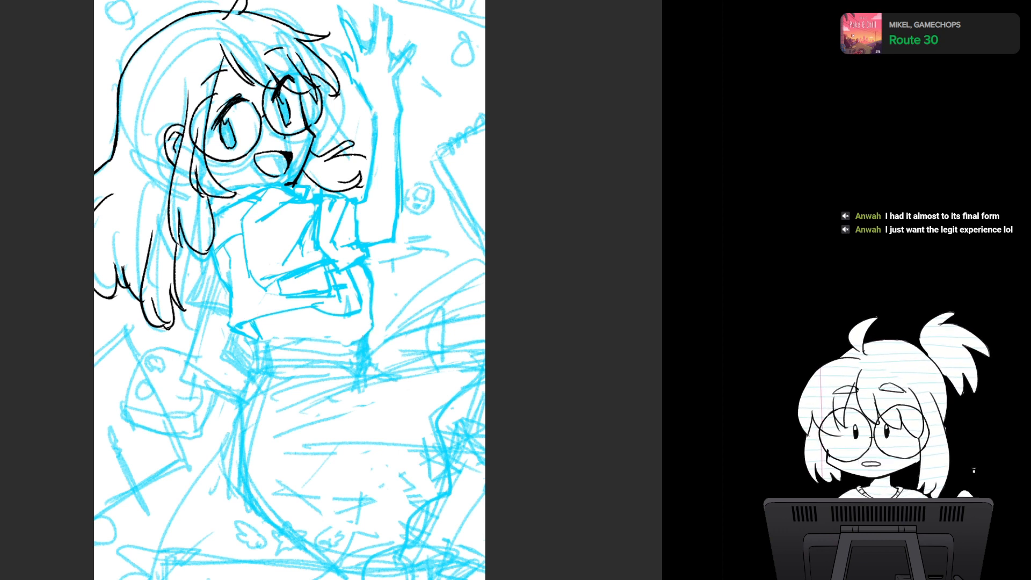
- Redraw the gathered shirt hem and the waistband below it, erasing the rough lines, and reinforce the skirt's back edge
{"action": "mouse_move", "coordinate": [254, 322]}
{"action": "left_mouse_down"}
{"action": "mouse_move", "coordinate": [277, 320]}
{"action": "mouse_move", "coordinate": [283, 336]}
{"action": "mouse_move", "coordinate": [305, 325]}
{"action": "mouse_move", "coordinate": [347, 339]}
{"action": "mouse_move", "coordinate": [368, 322]}
{"action": "mouse_move", "coordinate": [289, 343]}
{"action": "mouse_move", "coordinate": [270, 336]}
{"action": "mouse_move", "coordinate": [357, 346]}
{"action": "mouse_move", "coordinate": [295, 341]}
{"action": "mouse_move", "coordinate": [359, 345]}
{"action": "left_mouse_up"}
{"action": "left_click_drag", "start_coordinate": [261, 342], "coordinate": [259, 369]}
{"action": "left_click_drag", "start_coordinate": [262, 366], "coordinate": [355, 375]}
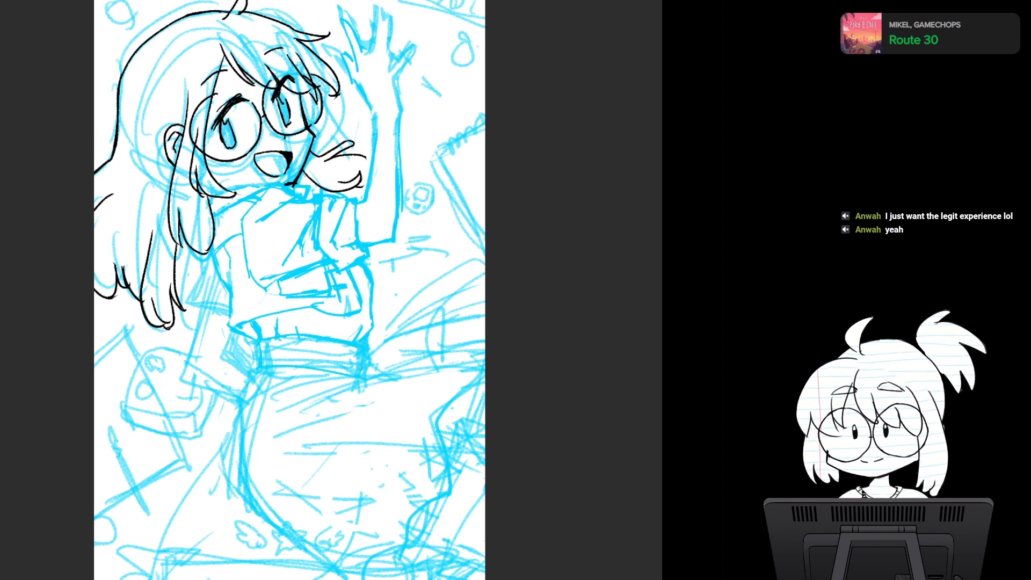
{"action": "mouse_move", "coordinate": [282, 358]}
{"action": "left_mouse_down"}
{"action": "mouse_move", "coordinate": [317, 350]}
{"action": "mouse_move", "coordinate": [304, 342]}
{"action": "mouse_move", "coordinate": [355, 359]}
{"action": "left_mouse_up"}
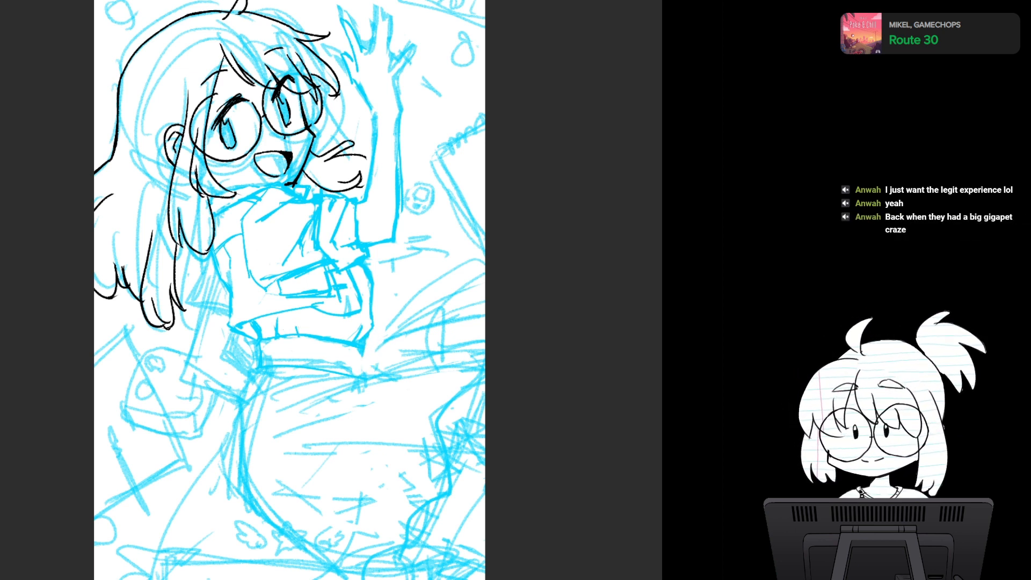
{"action": "left_click_drag", "start_coordinate": [361, 353], "coordinate": [359, 372]}
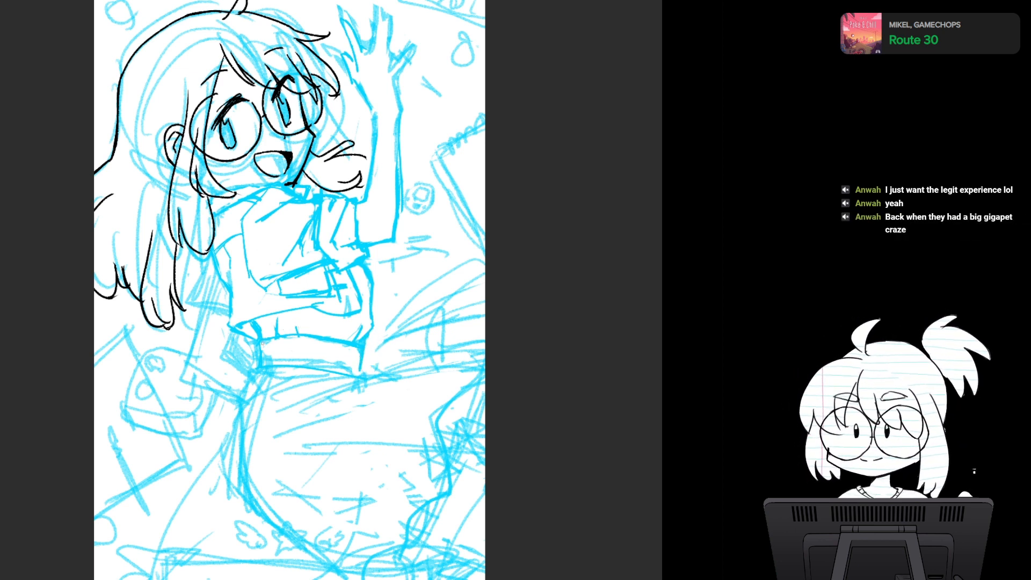
{"action": "left_click_drag", "start_coordinate": [263, 342], "coordinate": [297, 366]}
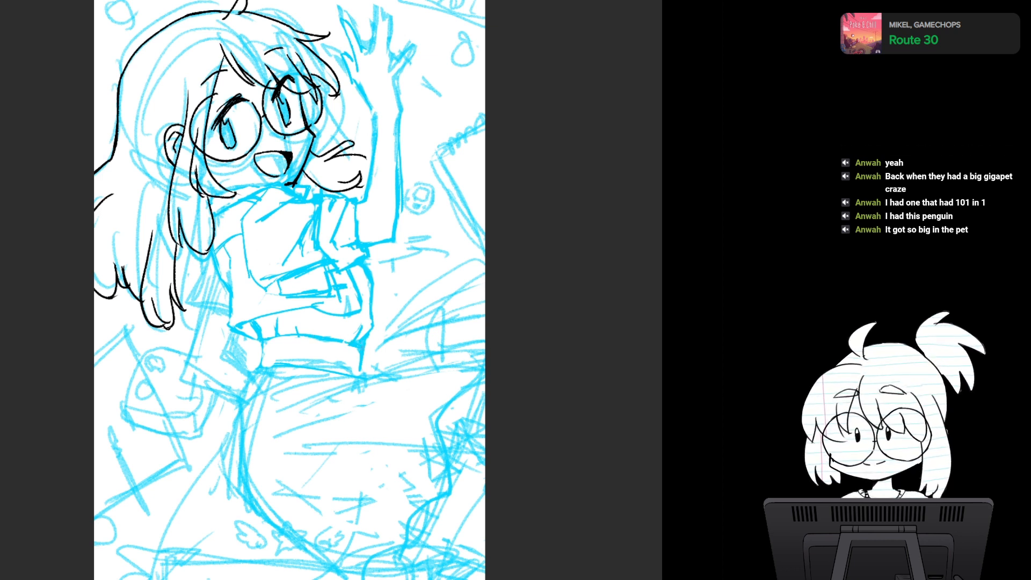
{"action": "mouse_move", "coordinate": [263, 347]}
{"action": "left_mouse_down"}
{"action": "mouse_move", "coordinate": [262, 365]}
{"action": "mouse_move", "coordinate": [364, 376]}
{"action": "left_mouse_up"}
{"action": "left_click_drag", "start_coordinate": [361, 352], "coordinate": [364, 375]}
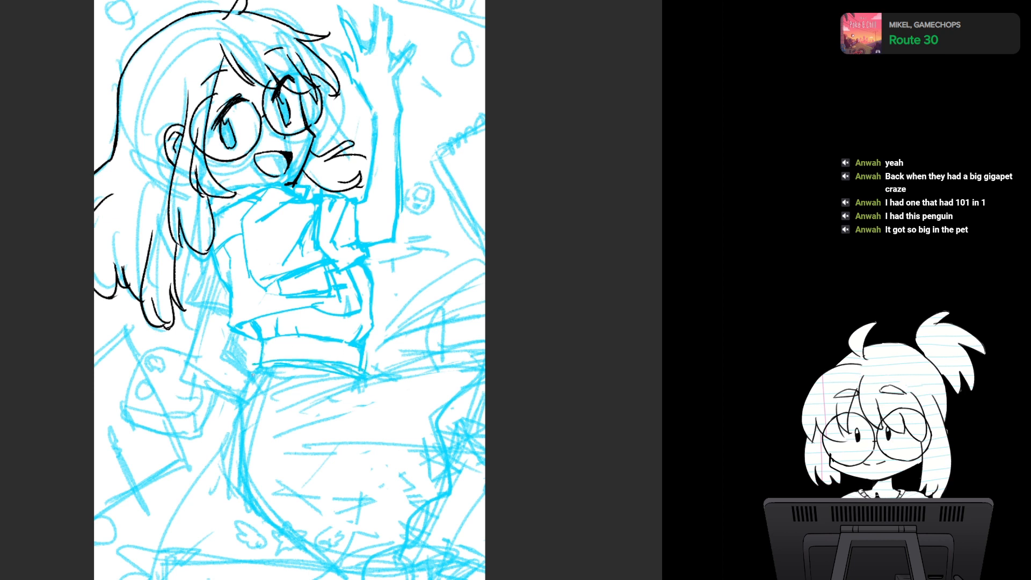
{"action": "mouse_move", "coordinate": [252, 372]}
{"action": "left_mouse_down"}
{"action": "mouse_move", "coordinate": [234, 403]}
{"action": "mouse_move", "coordinate": [231, 488]}
{"action": "left_mouse_up"}
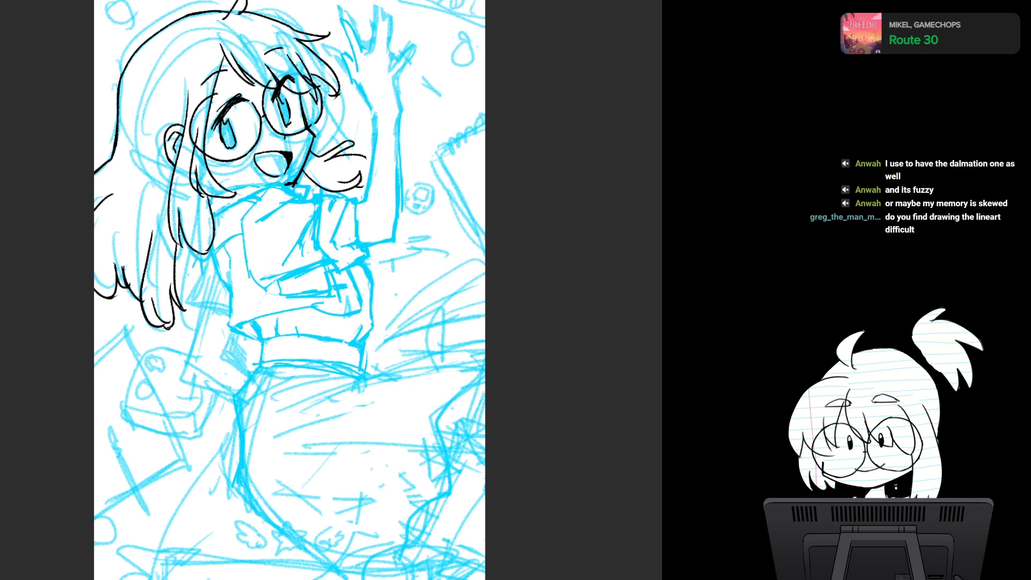
- Redraw the lowered arm's sleeve and wide folded cuff beside the waist, erasing the old hatching inside them
{"action": "mouse_move", "coordinate": [193, 266]}
{"action": "left_mouse_down"}
{"action": "mouse_move", "coordinate": [195, 326]}
{"action": "mouse_move", "coordinate": [224, 336]}
{"action": "mouse_move", "coordinate": [227, 323]}
{"action": "left_mouse_up"}
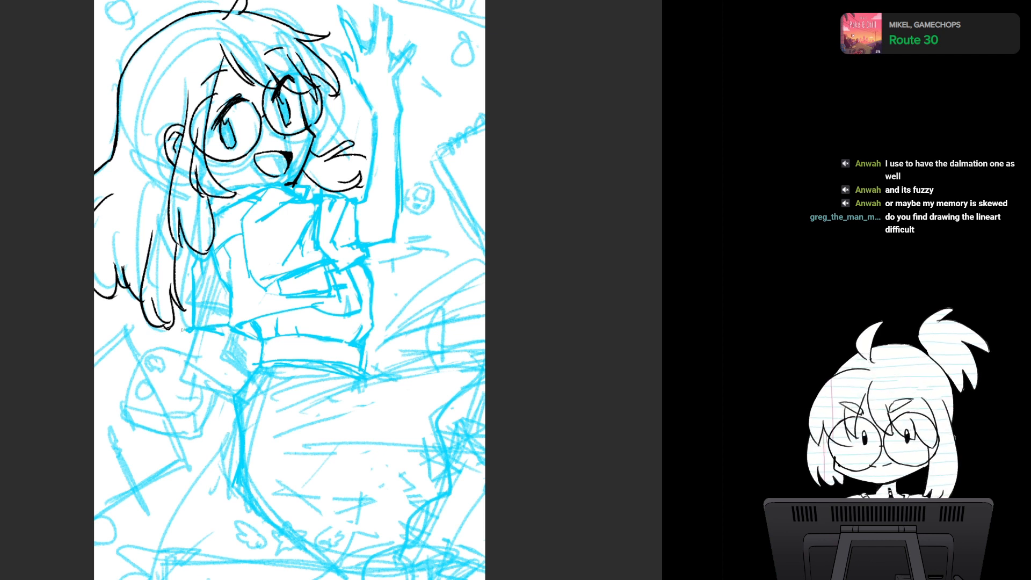
{"action": "left_click_drag", "start_coordinate": [179, 357], "coordinate": [235, 357]}
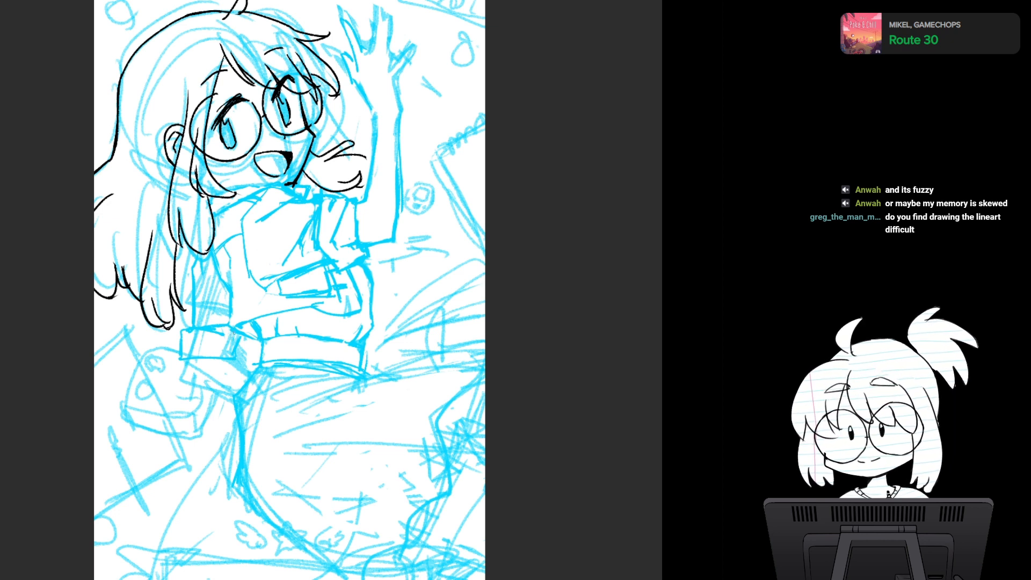
{"action": "mouse_move", "coordinate": [208, 338]}
{"action": "left_mouse_down"}
{"action": "mouse_move", "coordinate": [229, 347]}
{"action": "mouse_move", "coordinate": [191, 350]}
{"action": "mouse_move", "coordinate": [211, 319]}
{"action": "mouse_move", "coordinate": [190, 273]}
{"action": "mouse_move", "coordinate": [203, 288]}
{"action": "mouse_move", "coordinate": [203, 261]}
{"action": "mouse_move", "coordinate": [218, 296]}
{"action": "mouse_move", "coordinate": [215, 288]}
{"action": "mouse_move", "coordinate": [209, 314]}
{"action": "mouse_move", "coordinate": [222, 298]}
{"action": "mouse_move", "coordinate": [201, 321]}
{"action": "mouse_move", "coordinate": [187, 288]}
{"action": "mouse_move", "coordinate": [185, 315]}
{"action": "mouse_move", "coordinate": [181, 291]}
{"action": "left_mouse_up"}
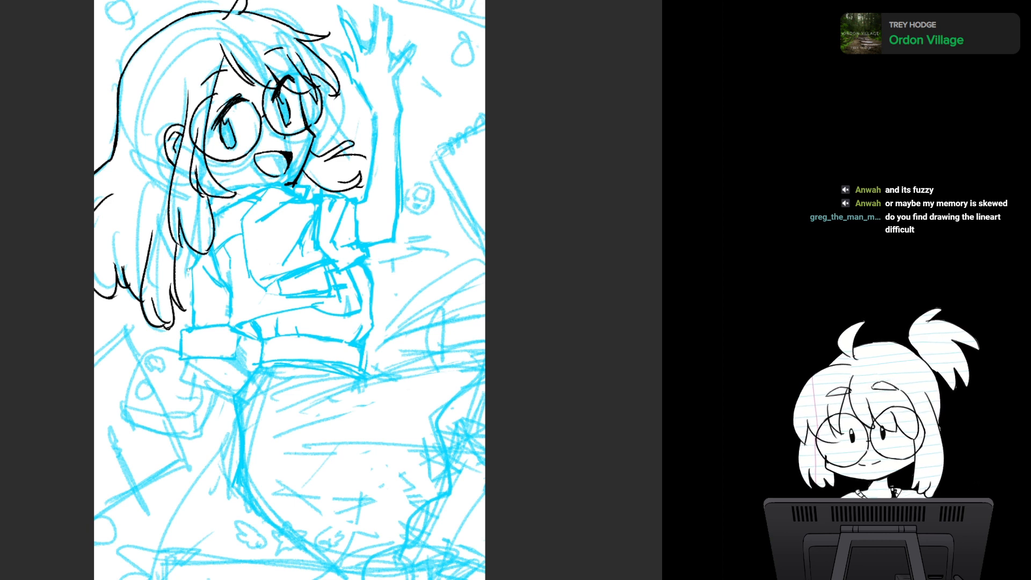
{"action": "left_click_drag", "start_coordinate": [190, 268], "coordinate": [194, 295]}
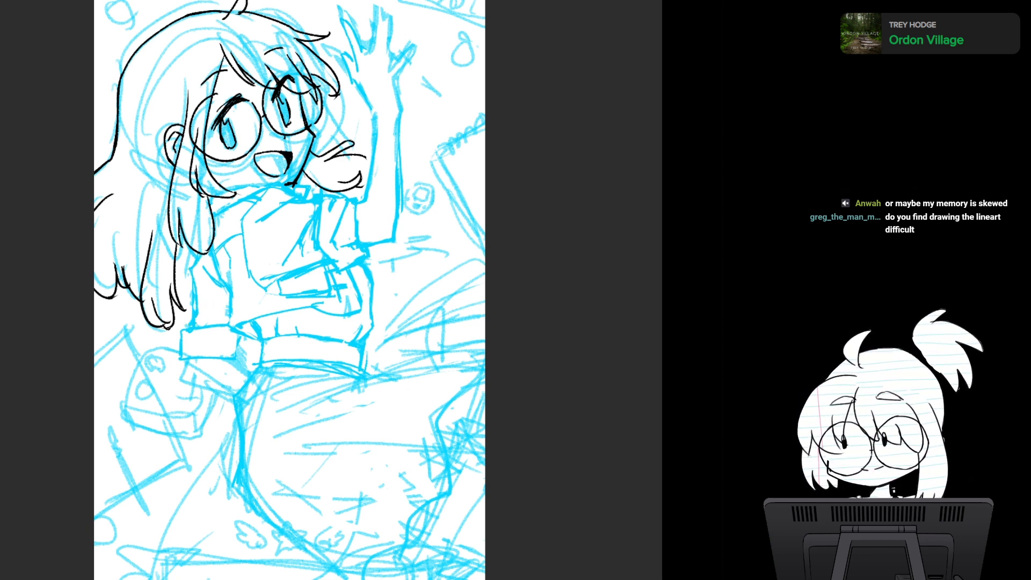
{"action": "left_click_drag", "start_coordinate": [245, 339], "coordinate": [239, 356]}
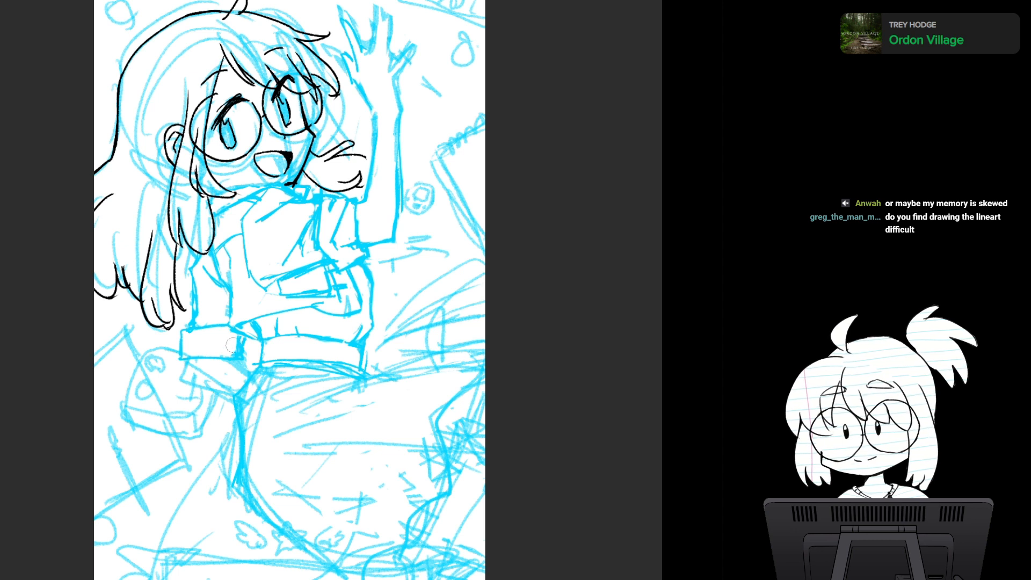
- Redraw the lower part of the wide cuff, erase the rough lines beneath the waistband, and thin the skirt's back edge to one clean line
{"action": "left_click_drag", "start_coordinate": [238, 340], "coordinate": [239, 348]}
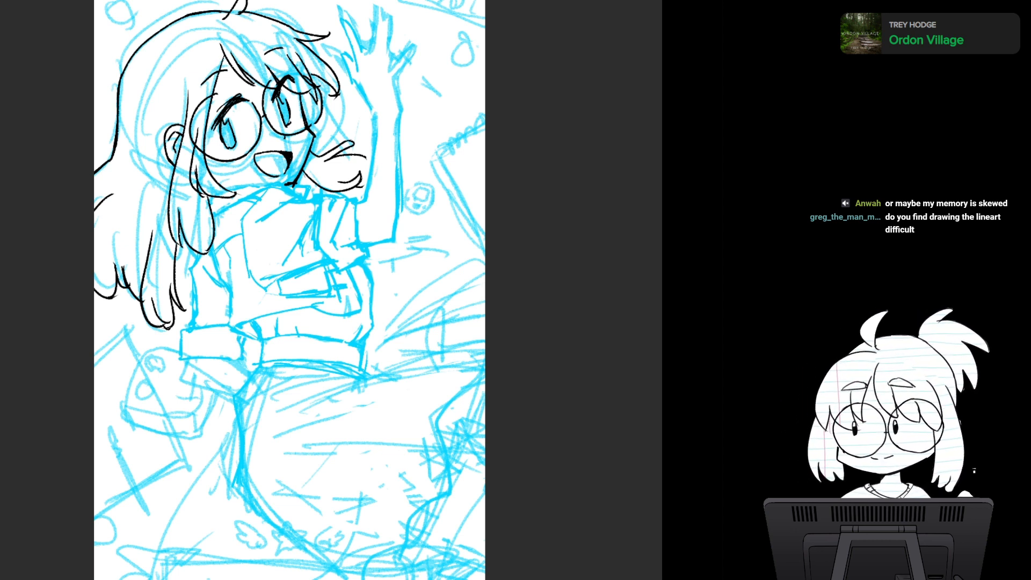
{"action": "mouse_move", "coordinate": [209, 351]}
{"action": "left_mouse_down"}
{"action": "mouse_move", "coordinate": [192, 376]}
{"action": "mouse_move", "coordinate": [240, 390]}
{"action": "left_mouse_up"}
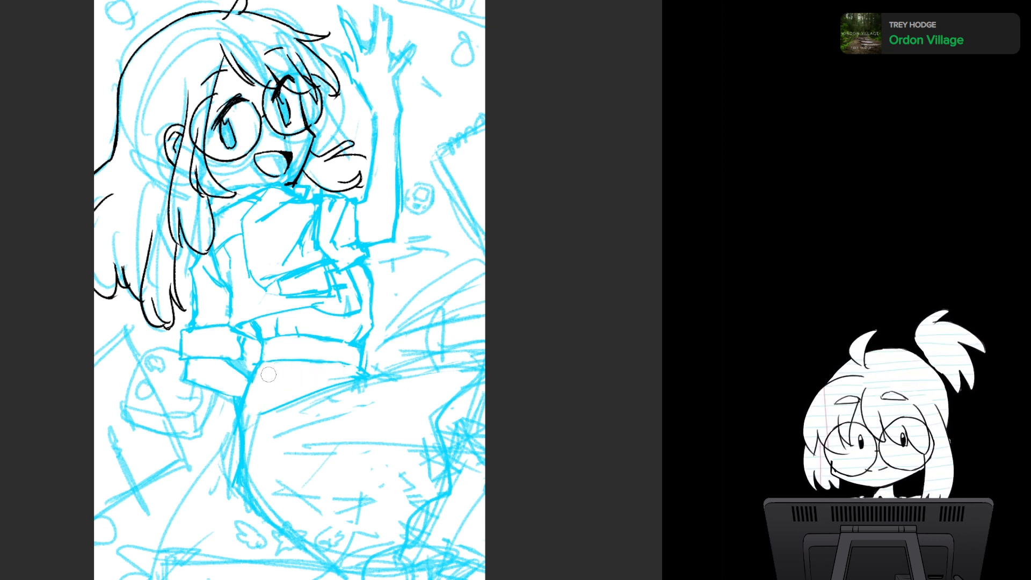
{"action": "mouse_move", "coordinate": [251, 404]}
{"action": "left_mouse_down"}
{"action": "mouse_move", "coordinate": [246, 483]}
{"action": "mouse_move", "coordinate": [246, 415]}
{"action": "mouse_move", "coordinate": [268, 369]}
{"action": "mouse_move", "coordinate": [245, 406]}
{"action": "mouse_move", "coordinate": [243, 477]}
{"action": "left_mouse_up"}
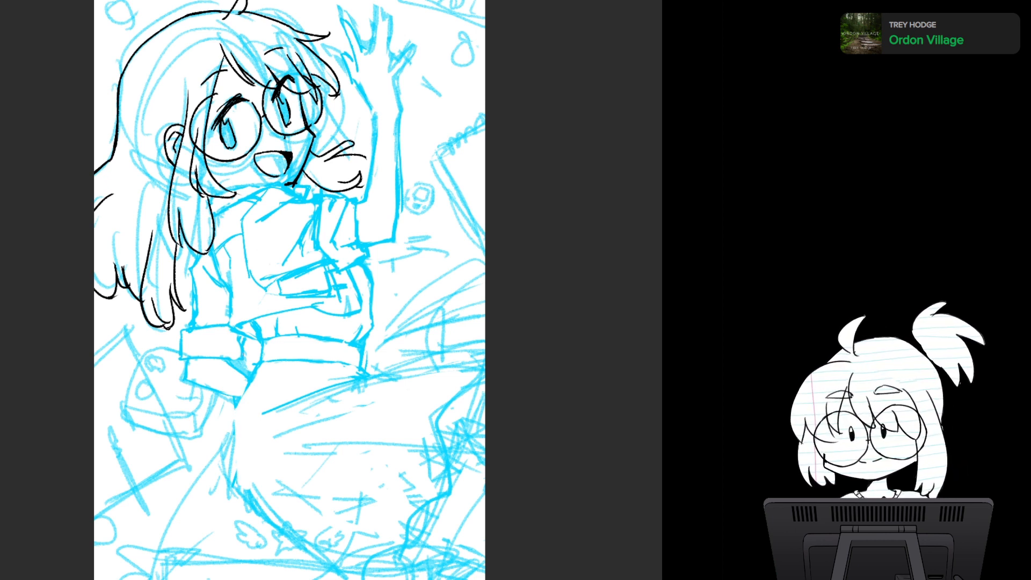
{"action": "left_click_drag", "start_coordinate": [236, 401], "coordinate": [232, 450]}
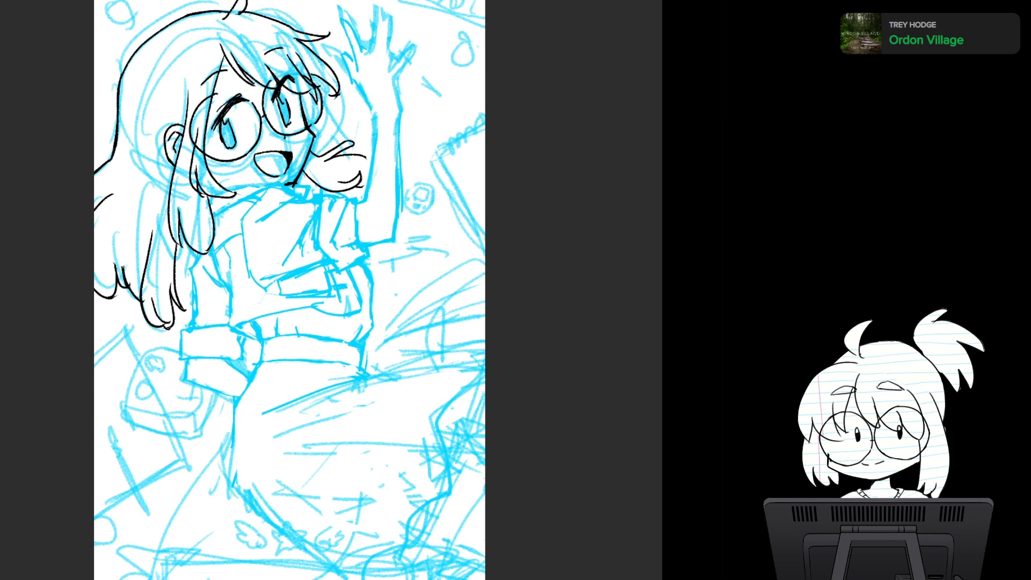
{"action": "left_click_drag", "start_coordinate": [375, 115], "coordinate": [362, 201]}
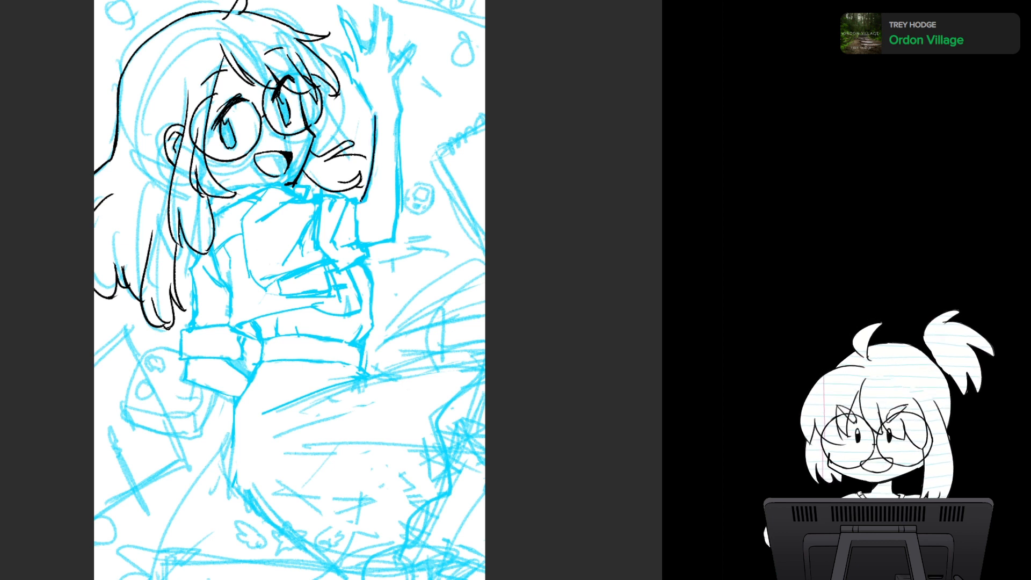
{"action": "key", "text": "ctrl+z"}
{"action": "mouse_move", "coordinate": [374, 115]}
{"action": "left_mouse_down"}
{"action": "mouse_move", "coordinate": [374, 143]}
{"action": "mouse_move", "coordinate": [365, 202]}
{"action": "left_mouse_up"}
{"action": "mouse_move", "coordinate": [371, 154]}
{"action": "left_mouse_down"}
{"action": "mouse_move", "coordinate": [364, 204]}
{"action": "mouse_move", "coordinate": [367, 190]}
{"action": "left_mouse_up"}
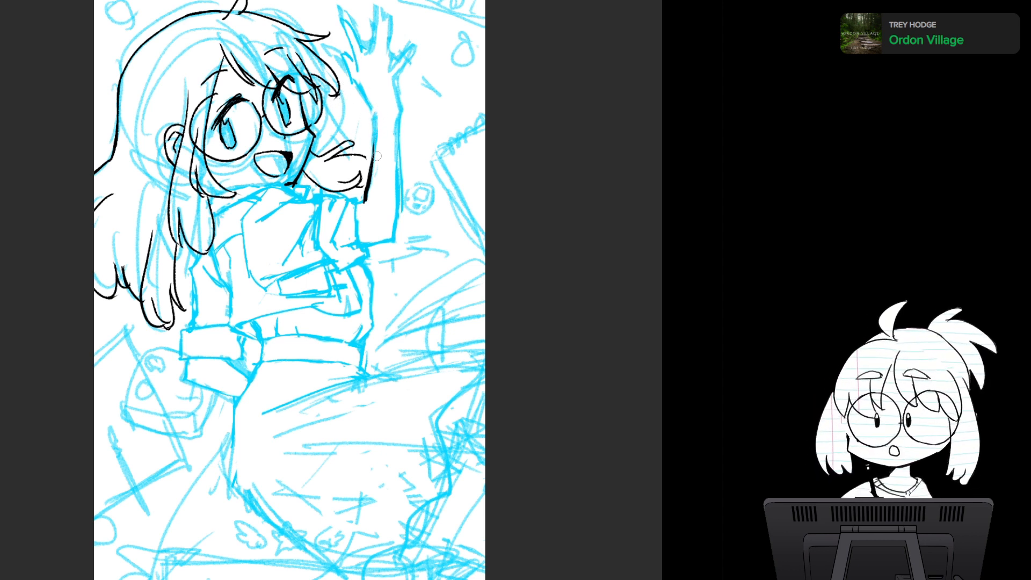
{"action": "left_click_drag", "start_coordinate": [377, 155], "coordinate": [375, 184]}
{"action": "key", "text": "ctrl+z"}
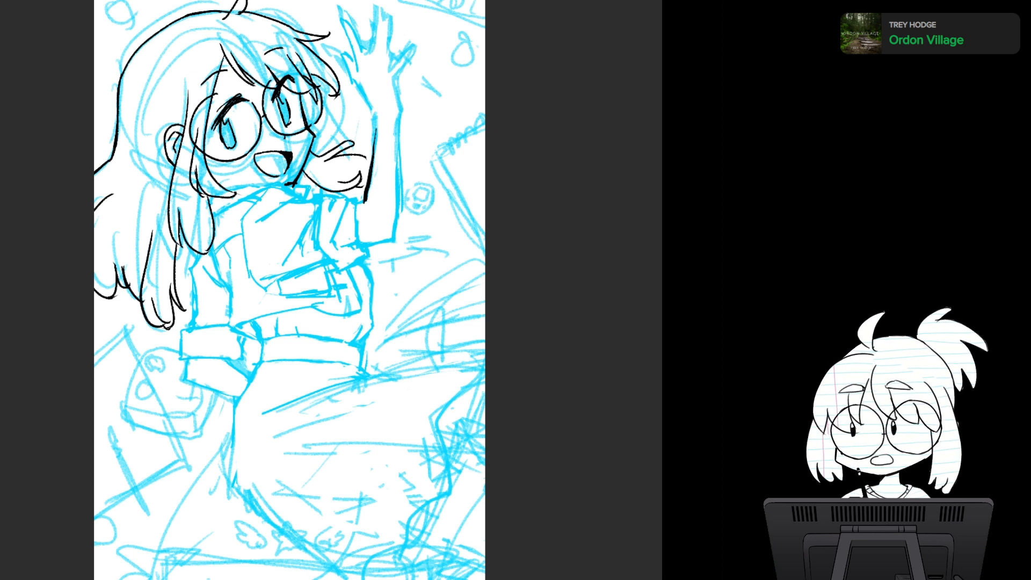
{"action": "key", "text": "ctrl+z"}
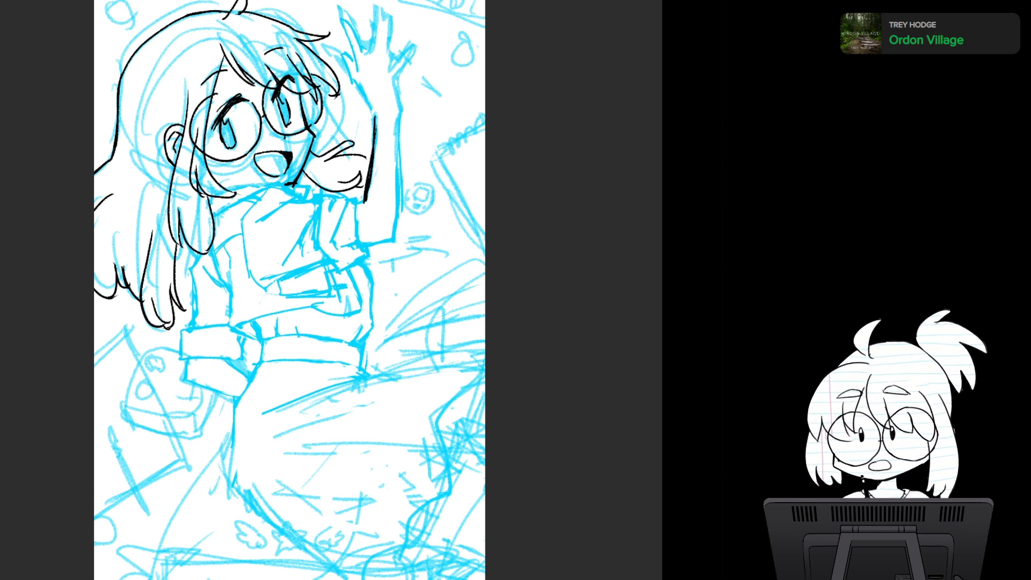
{"action": "left_click_drag", "start_coordinate": [375, 125], "coordinate": [363, 206]}
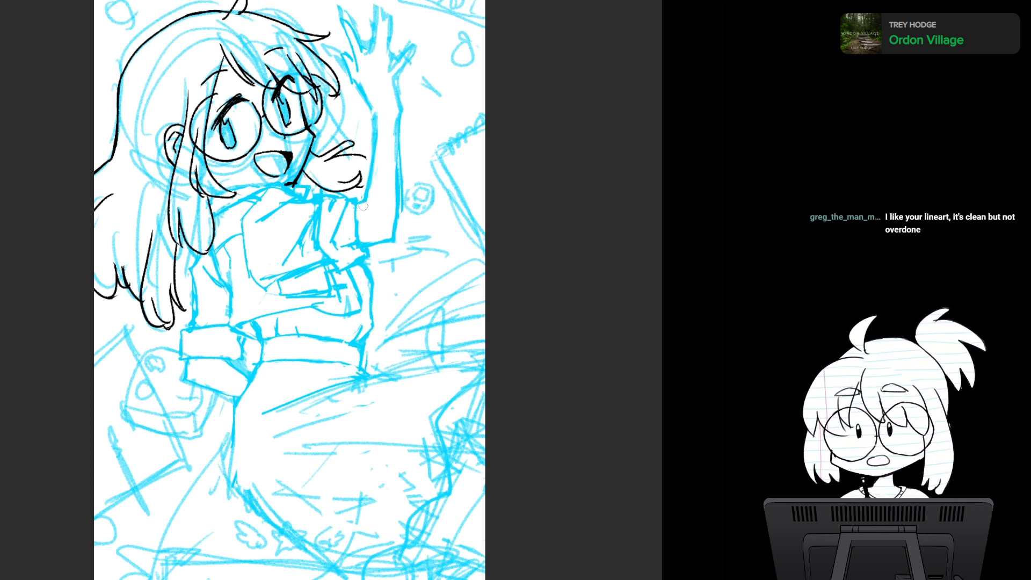
{"action": "scroll", "coordinate": [195, 270], "scroll_direction": "up", "scroll_amount": 4}
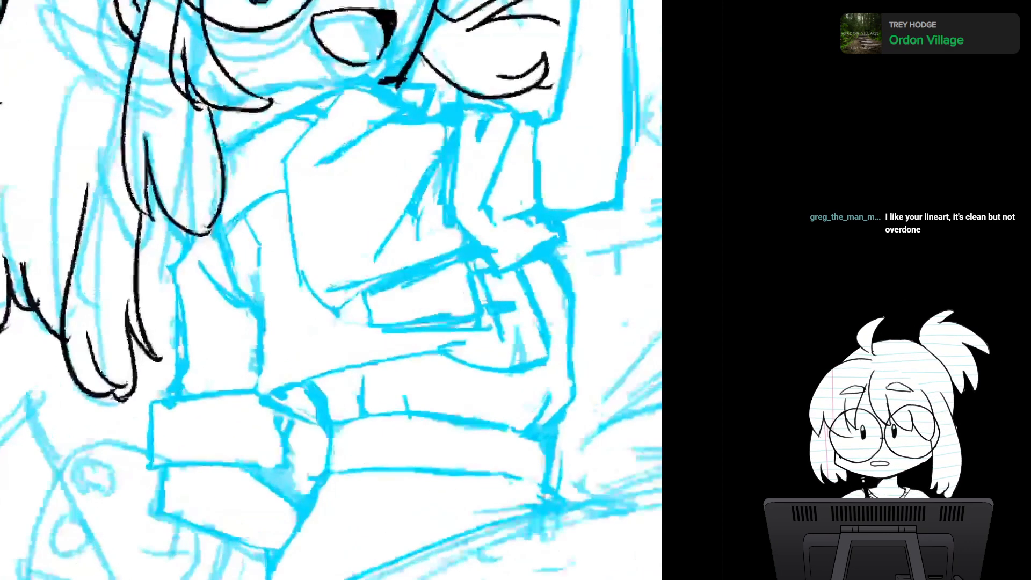
{"action": "mouse_move", "coordinate": [195, 271]}
{"action": "left_mouse_down"}
{"action": "mouse_move", "coordinate": [427, 252]}
{"action": "mouse_move", "coordinate": [461, 274]}
{"action": "mouse_move", "coordinate": [454, 225]}
{"action": "mouse_move", "coordinate": [420, 260]}
{"action": "left_mouse_up"}
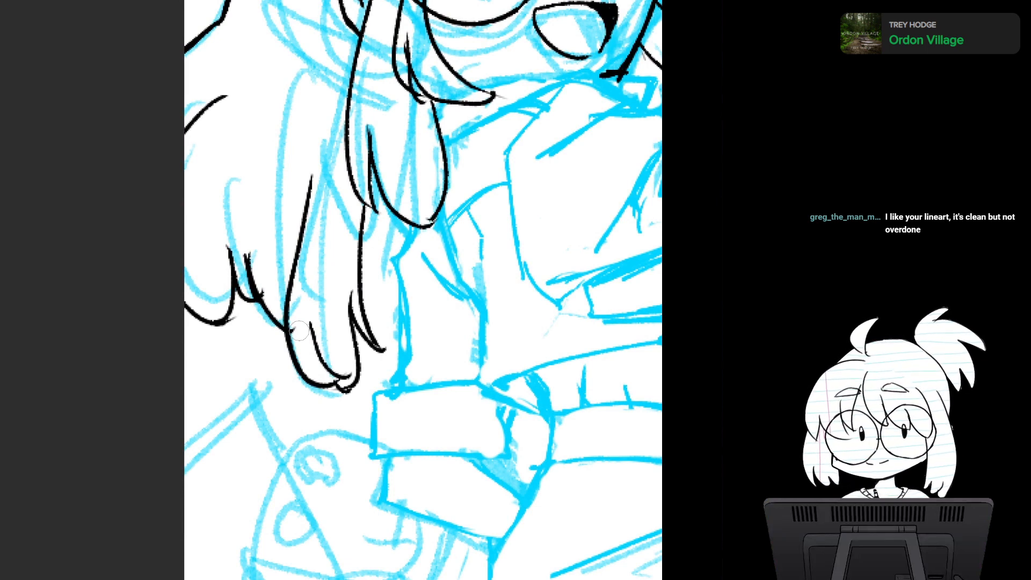
{"action": "scroll", "coordinate": [299, 331], "scroll_direction": "down", "scroll_amount": 2}
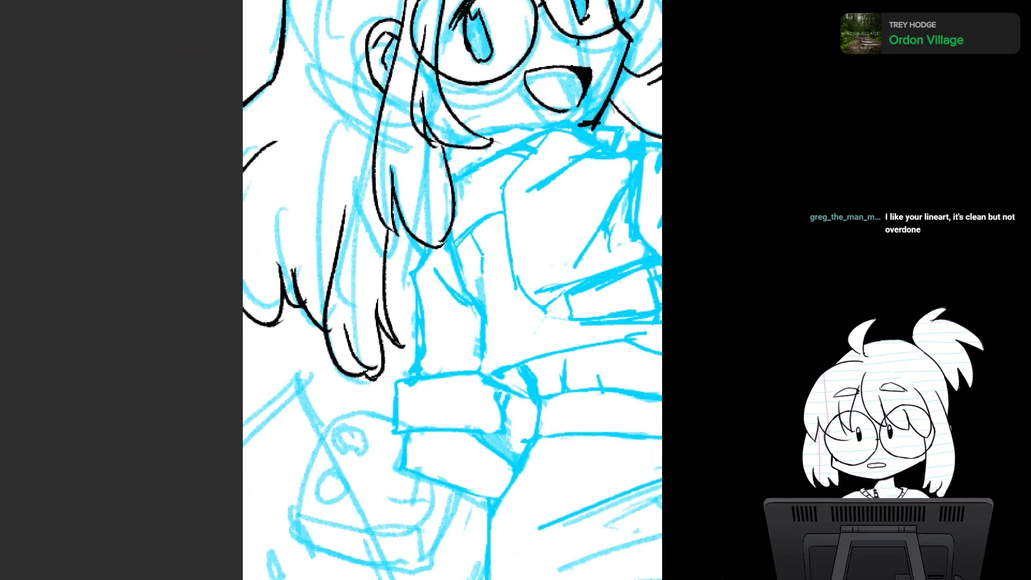
{"action": "scroll", "coordinate": [299, 331], "scroll_direction": "up", "scroll_amount": 3}
{"action": "left_click_drag", "start_coordinate": [299, 330], "coordinate": [243, 367]}
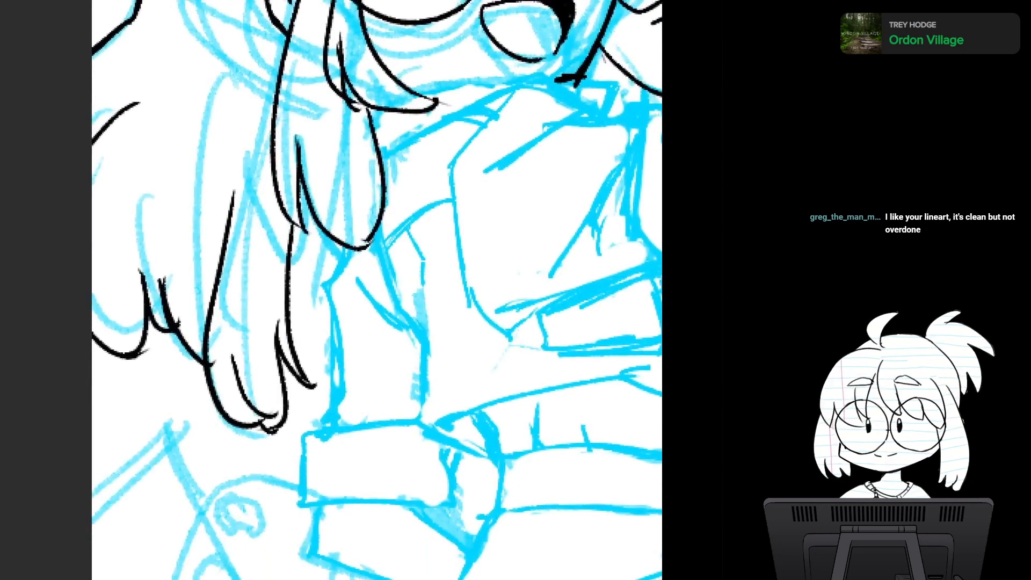
{"action": "scroll", "coordinate": [506, 314], "scroll_direction": "down", "scroll_amount": 3}
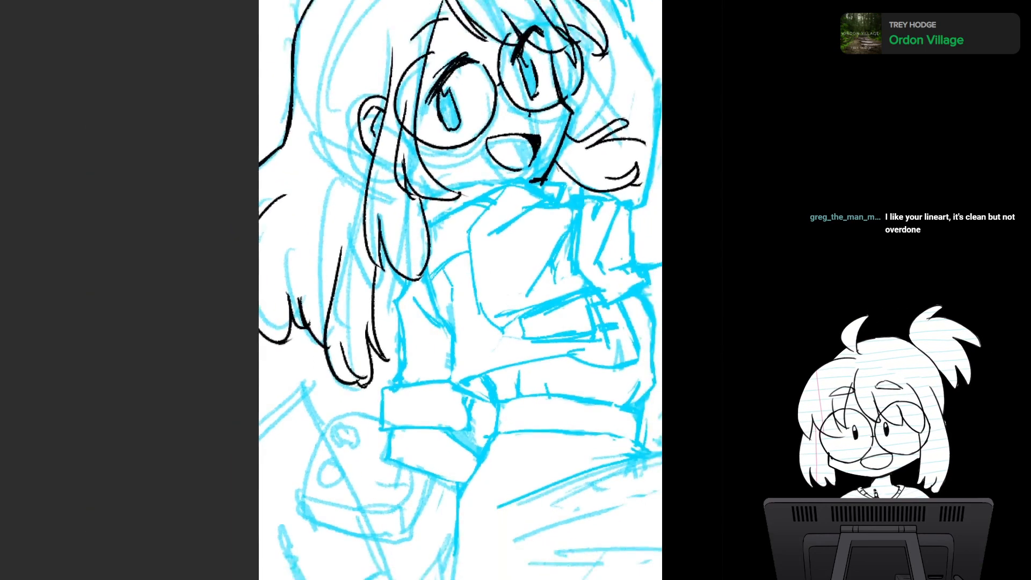
{"action": "left_click_drag", "start_coordinate": [507, 314], "coordinate": [274, 331]}
{"action": "scroll", "coordinate": [370, 386], "scroll_direction": "down", "scroll_amount": 1}
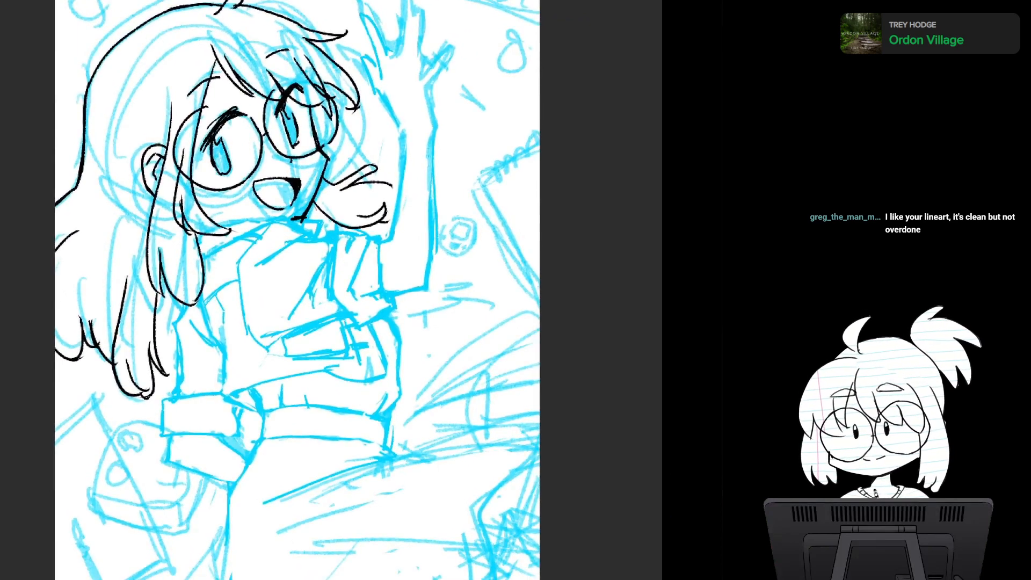
{"action": "scroll", "coordinate": [398, 359], "scroll_direction": "up", "scroll_amount": 1}
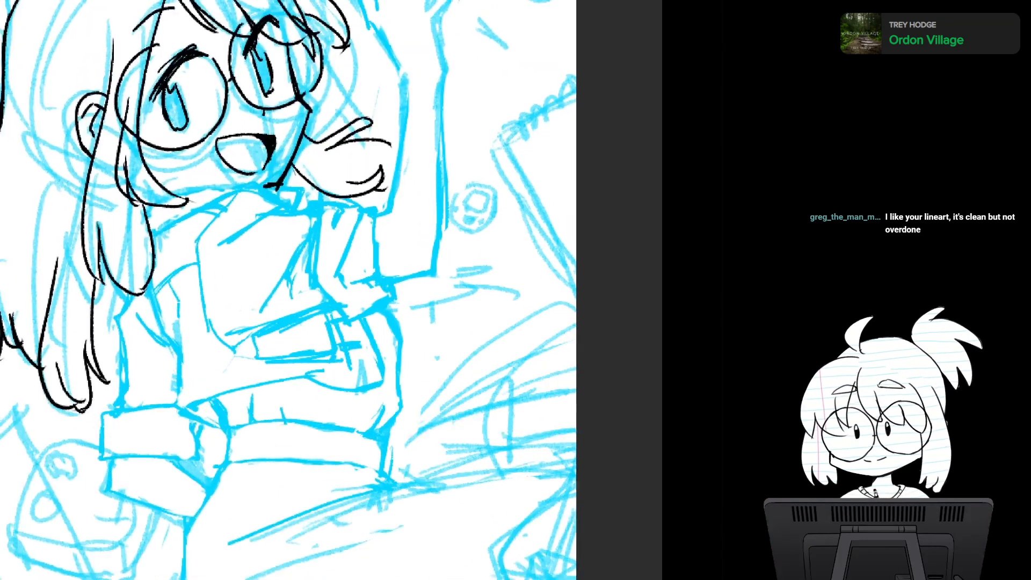
{"action": "scroll", "coordinate": [401, 357], "scroll_direction": "down", "scroll_amount": 1}
{"action": "mouse_move", "coordinate": [401, 357]}
{"action": "left_mouse_down"}
{"action": "mouse_move", "coordinate": [416, 331]}
{"action": "mouse_move", "coordinate": [402, 320]}
{"action": "mouse_move", "coordinate": [447, 289]}
{"action": "mouse_move", "coordinate": [412, 283]}
{"action": "left_mouse_up"}
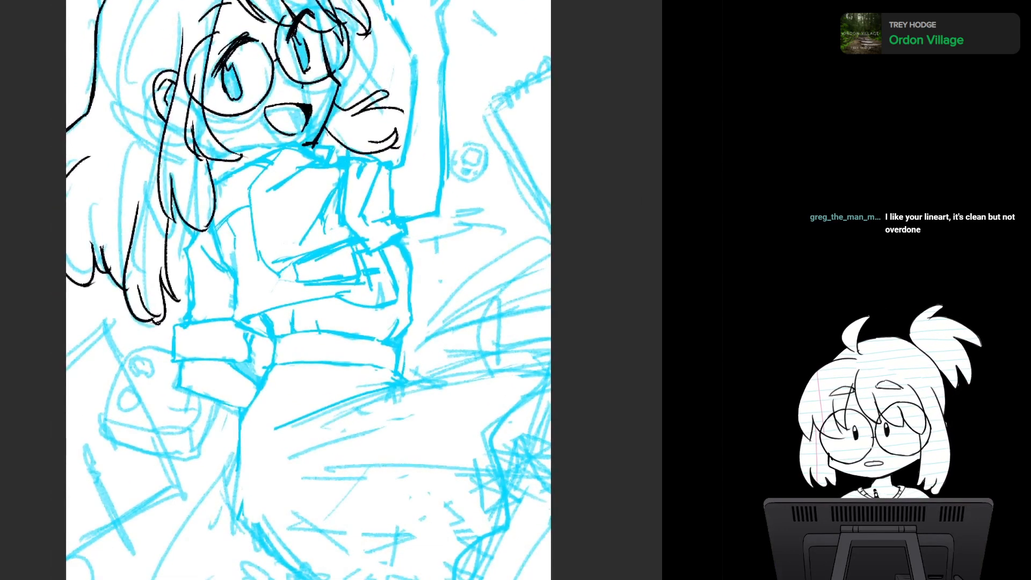
{"action": "scroll", "coordinate": [354, 322], "scroll_direction": "up", "scroll_amount": 2}
{"action": "left_click_drag", "start_coordinate": [357, 322], "coordinate": [366, 396]}
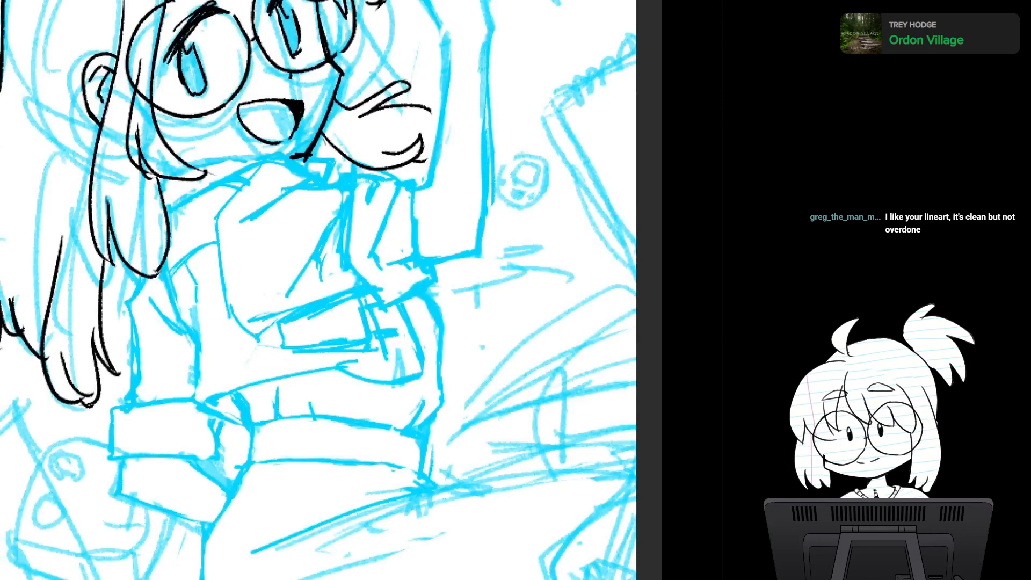
{"action": "scroll", "coordinate": [376, 390], "scroll_direction": "down", "scroll_amount": 2}
{"action": "left_click_drag", "start_coordinate": [354, 333], "coordinate": [327, 242]}
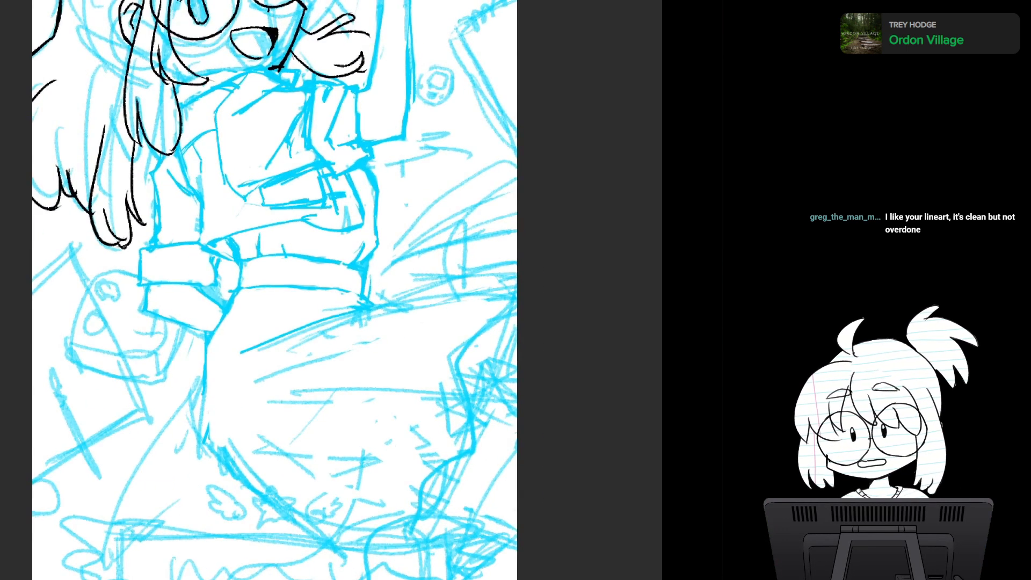
{"action": "mouse_move", "coordinate": [275, 290]}
{"action": "left_mouse_down"}
{"action": "mouse_move", "coordinate": [316, 400]}
{"action": "mouse_move", "coordinate": [250, 278]}
{"action": "left_mouse_up"}
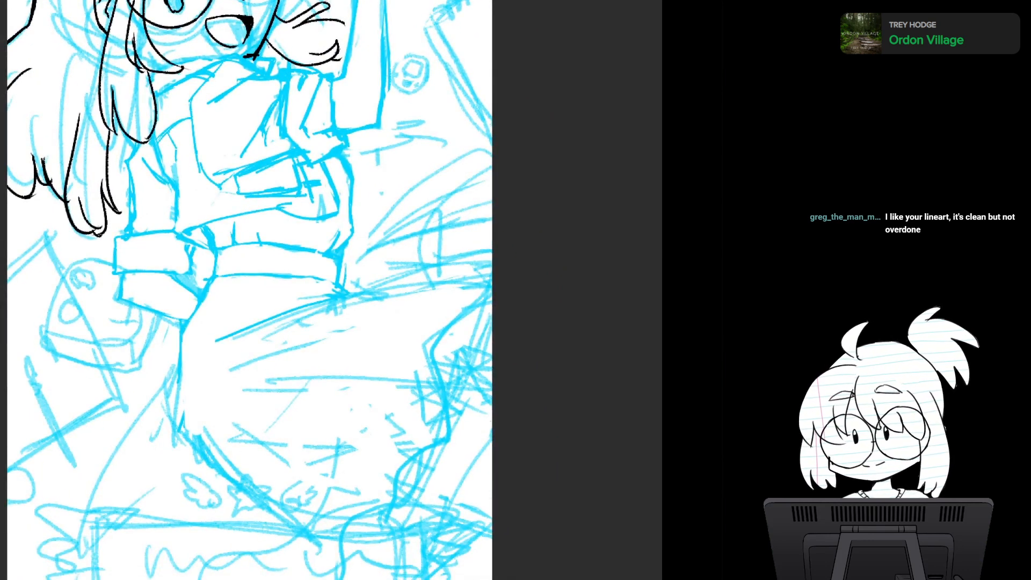
{"action": "scroll", "coordinate": [261, 344], "scroll_direction": "down", "scroll_amount": 3}
{"action": "left_click_drag", "start_coordinate": [261, 344], "coordinate": [306, 392]}
{"action": "scroll", "coordinate": [355, 335], "scroll_direction": "up", "scroll_amount": 1}
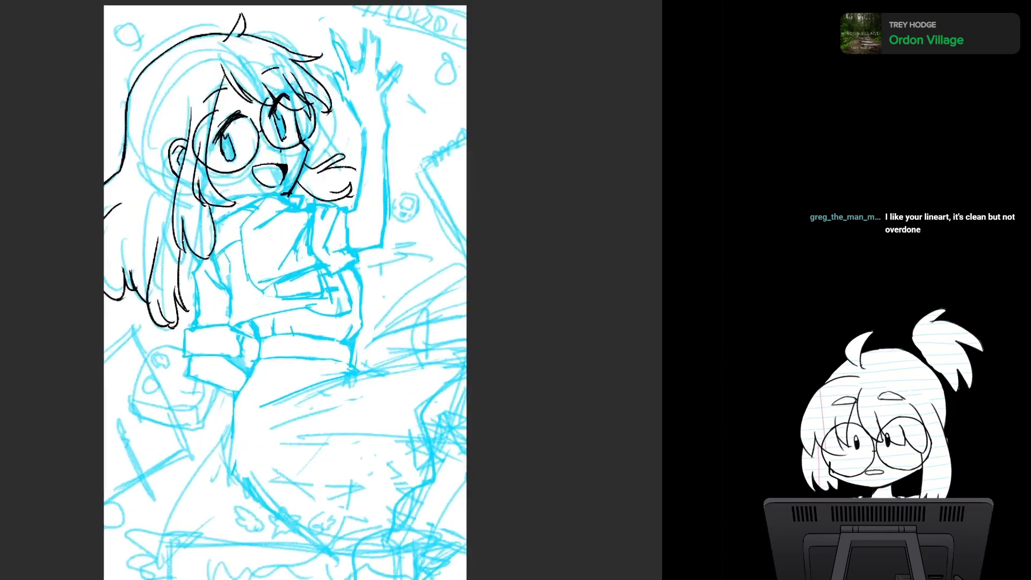
{"action": "scroll", "coordinate": [363, 279], "scroll_direction": "up", "scroll_amount": 2}
{"action": "left_click_drag", "start_coordinate": [363, 279], "coordinate": [355, 224]}
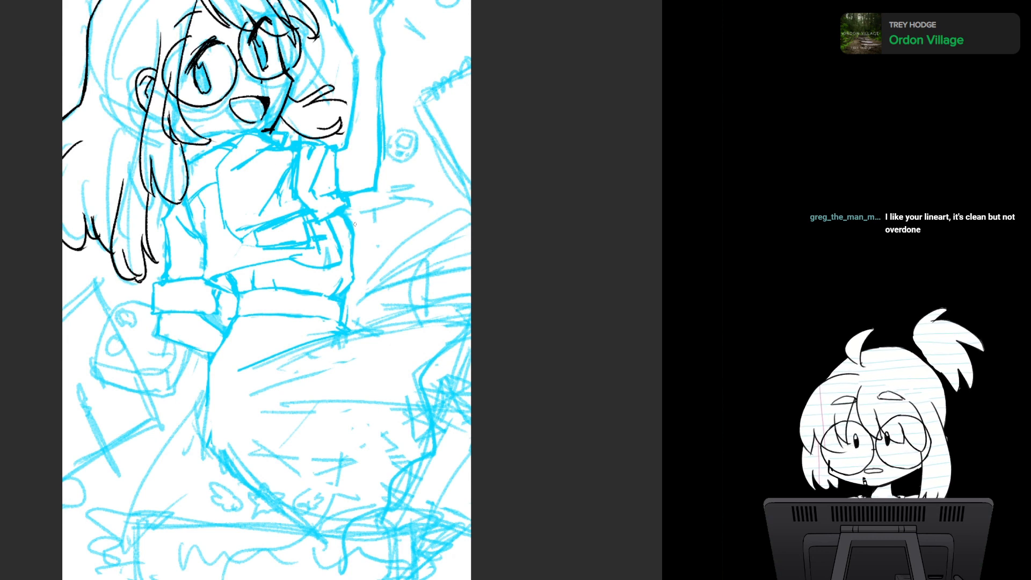
{"action": "left_click_drag", "start_coordinate": [355, 224], "coordinate": [361, 200]}
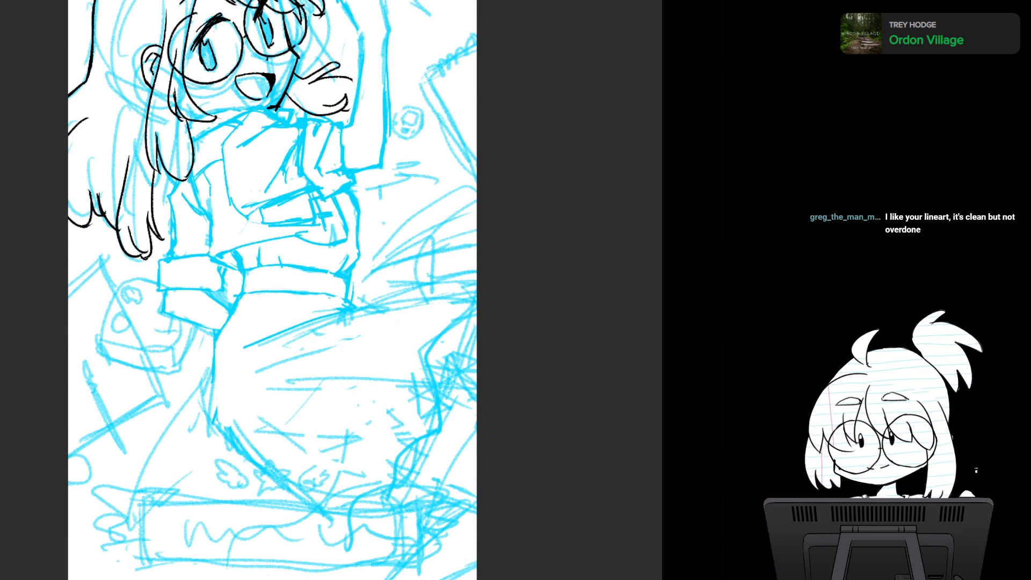
{"action": "key", "text": "Delete"}
{"action": "key", "text": "ctrl+z"}
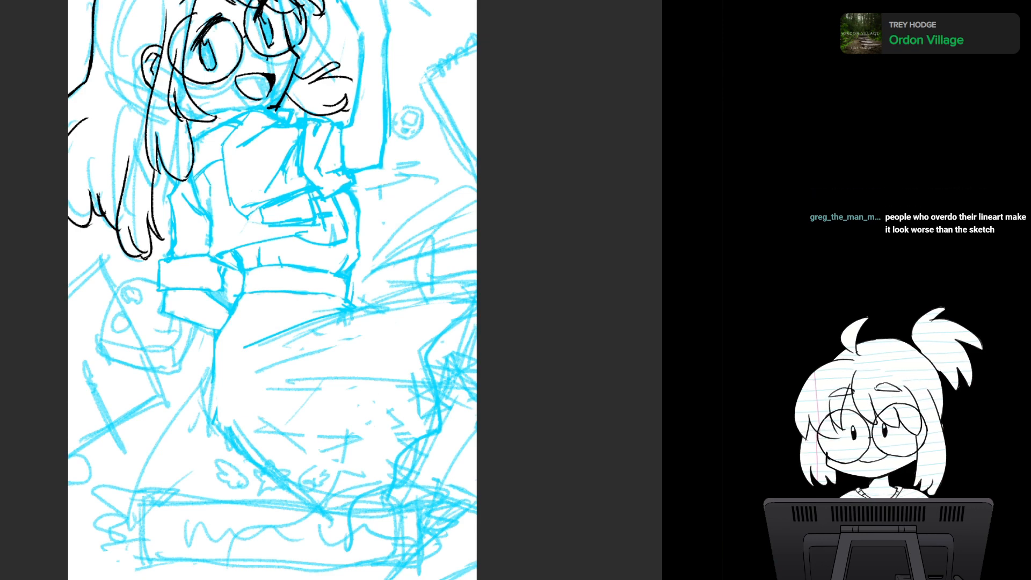
- Ink the collar's upper edge in black from the hair to its pointed tip, and reinforce the line where it meets the chin
{"action": "left_click_drag", "start_coordinate": [267, 189], "coordinate": [322, 385]}
{"action": "scroll", "coordinate": [355, 316], "scroll_direction": "up", "scroll_amount": 3}
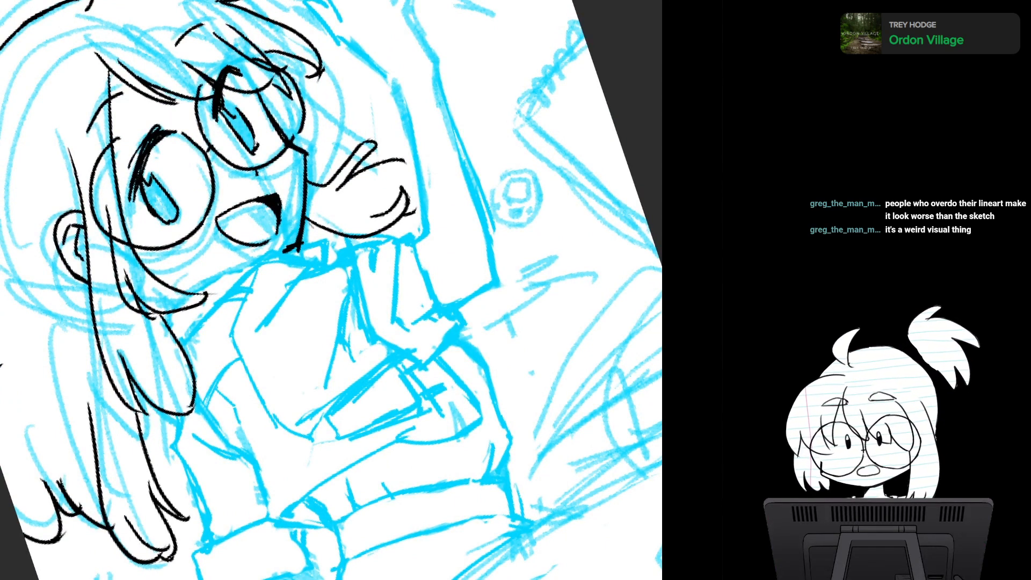
{"action": "left_click_drag", "start_coordinate": [188, 292], "coordinate": [329, 240]}
{"action": "mouse_move", "coordinate": [327, 240]}
{"action": "left_mouse_down"}
{"action": "mouse_move", "coordinate": [325, 268]}
{"action": "mouse_move", "coordinate": [326, 257]}
{"action": "left_mouse_up"}
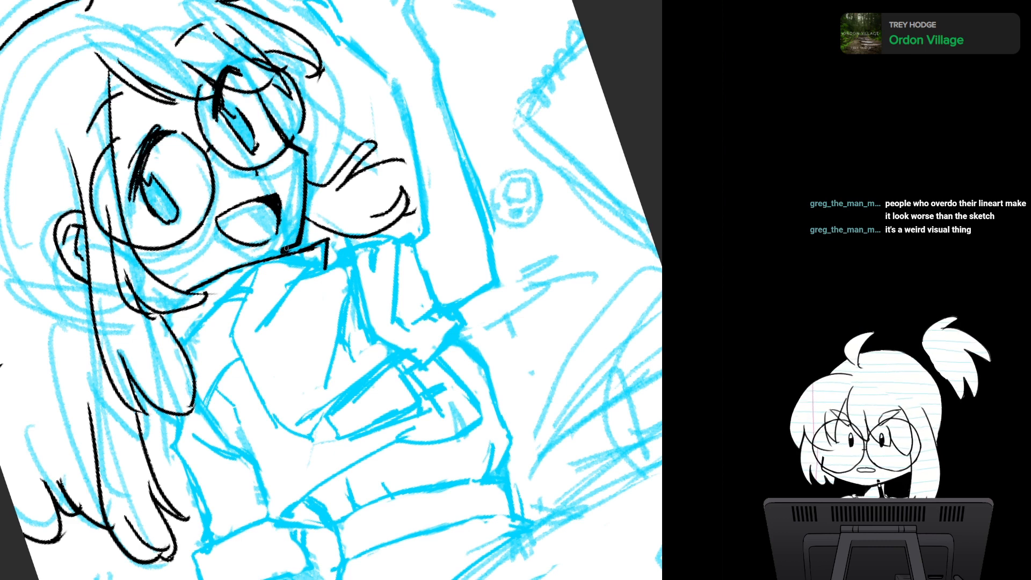
{"action": "left_click_drag", "start_coordinate": [287, 248], "coordinate": [311, 248]}
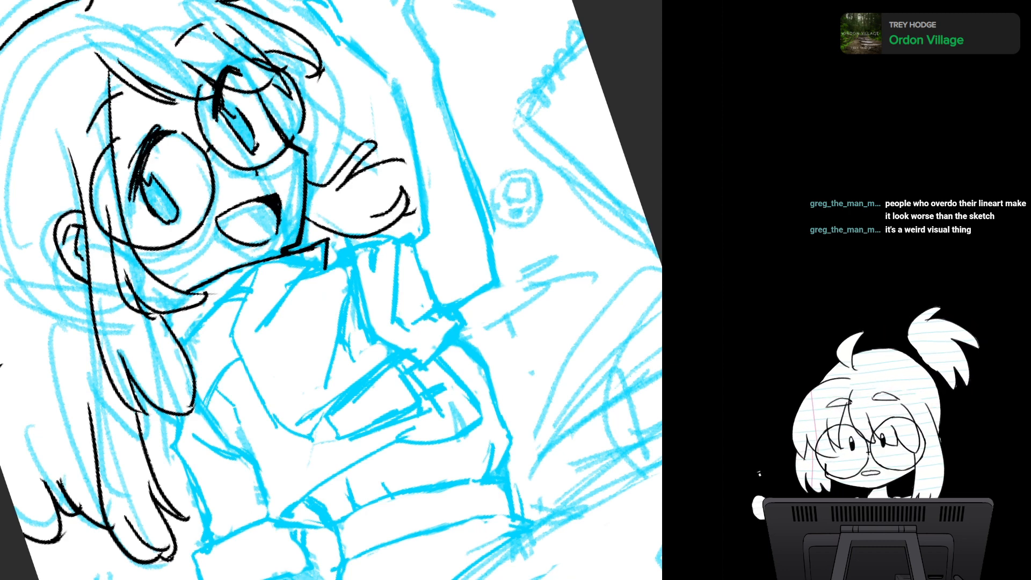
- Ink the collar's lower edge, the fold line across the upper chest, and the long angular edge running down the shirt front
{"action": "key", "text": "5"}
{"action": "left_click_drag", "start_coordinate": [331, 322], "coordinate": [332, 268]}
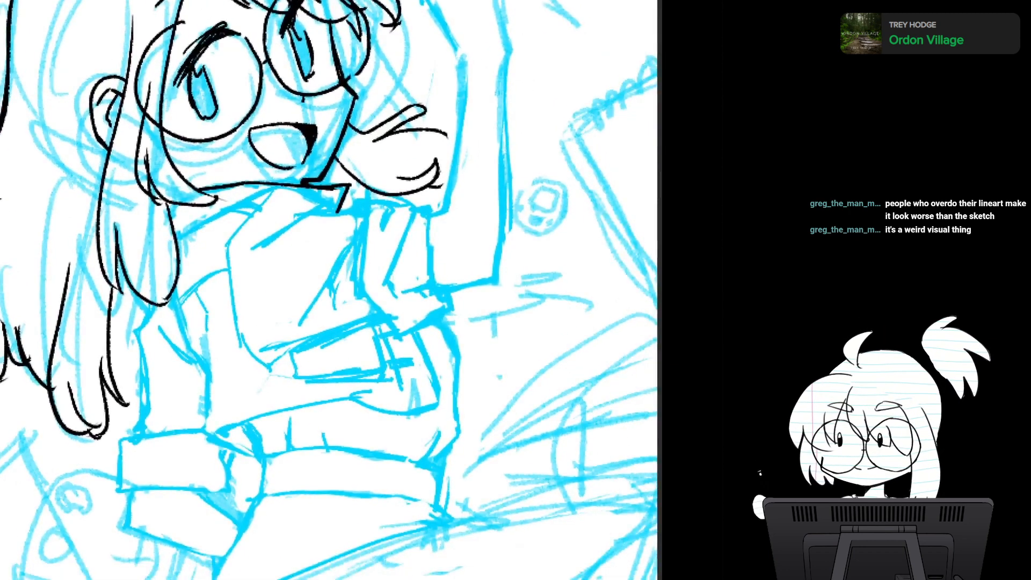
{"action": "mouse_move", "coordinate": [180, 234]}
{"action": "left_mouse_down"}
{"action": "mouse_move", "coordinate": [274, 193]}
{"action": "mouse_move", "coordinate": [338, 211]}
{"action": "left_mouse_up"}
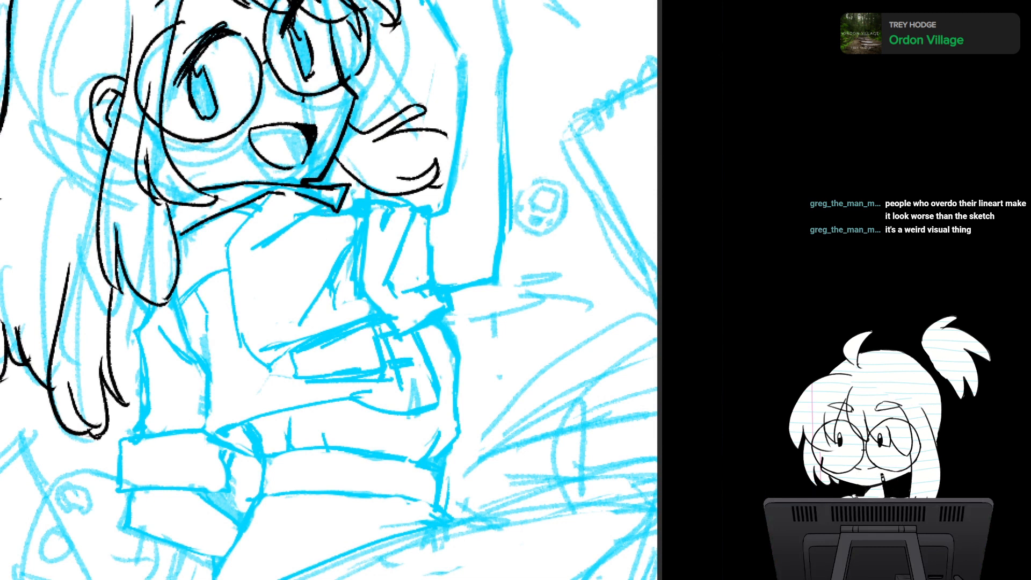
{"action": "mouse_move", "coordinate": [262, 245]}
{"action": "left_mouse_down"}
{"action": "mouse_move", "coordinate": [313, 218]}
{"action": "mouse_move", "coordinate": [370, 211]}
{"action": "left_mouse_up"}
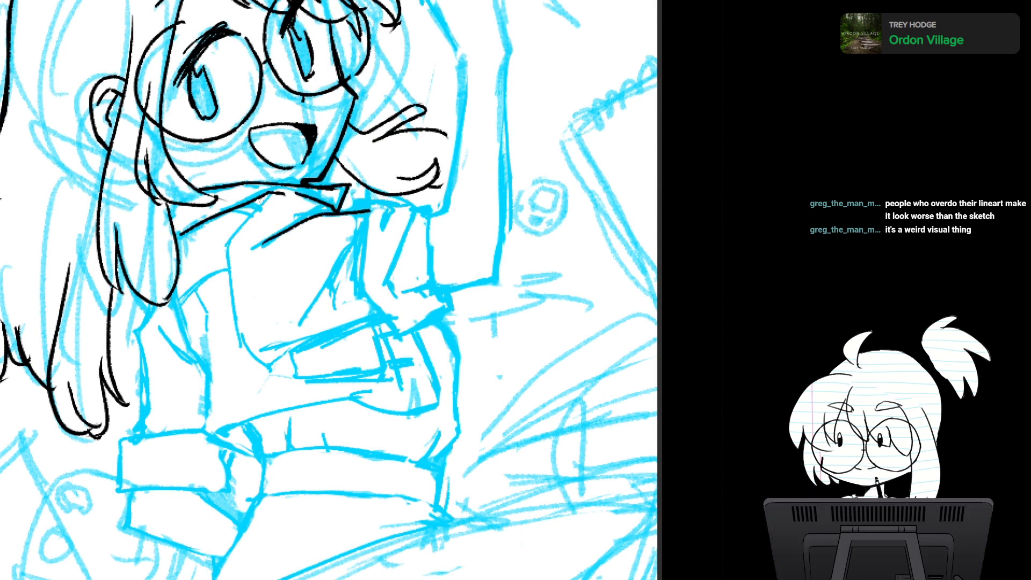
{"action": "mouse_move", "coordinate": [268, 196]}
{"action": "left_mouse_down"}
{"action": "mouse_move", "coordinate": [232, 264]}
{"action": "mouse_move", "coordinate": [246, 345]}
{"action": "left_mouse_up"}
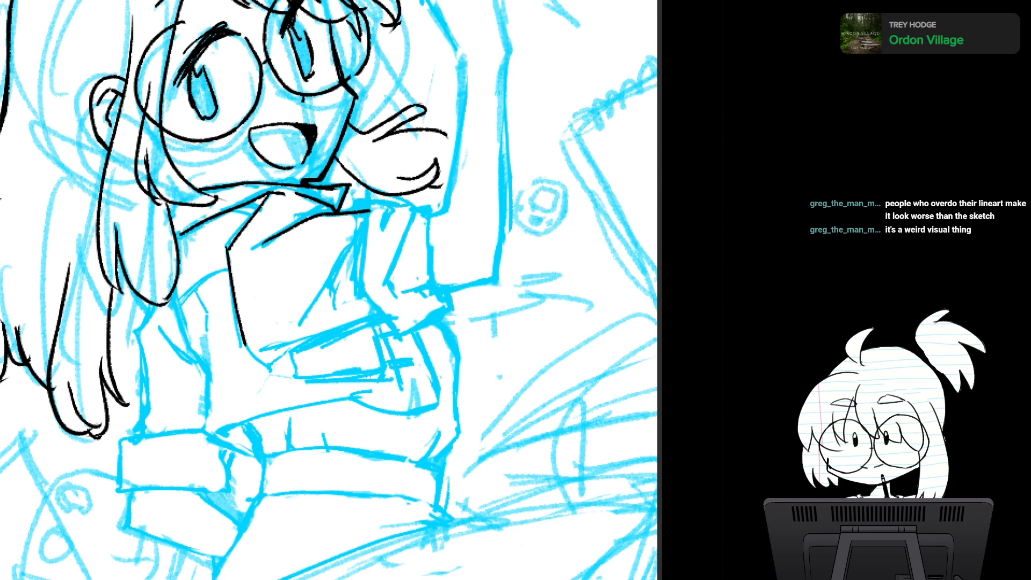
- Ink the raised arm's short sleeve in black: its inner edge, angled hem, upper edge below the hair, and outer edge
{"action": "left_click_drag", "start_coordinate": [393, 161], "coordinate": [451, 173]}
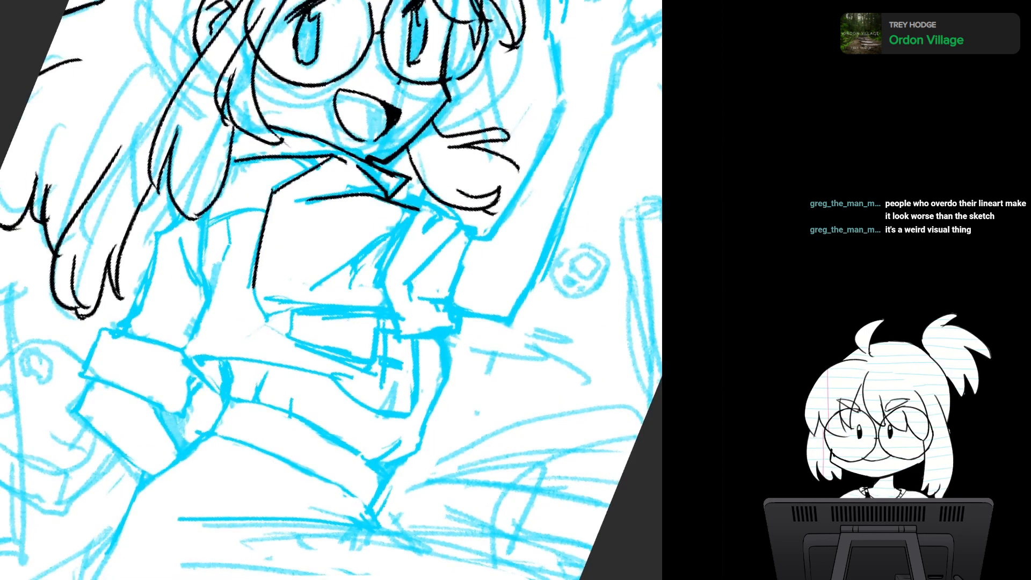
{"action": "left_click_drag", "start_coordinate": [402, 269], "coordinate": [339, 282]}
{"action": "key", "text": "5"}
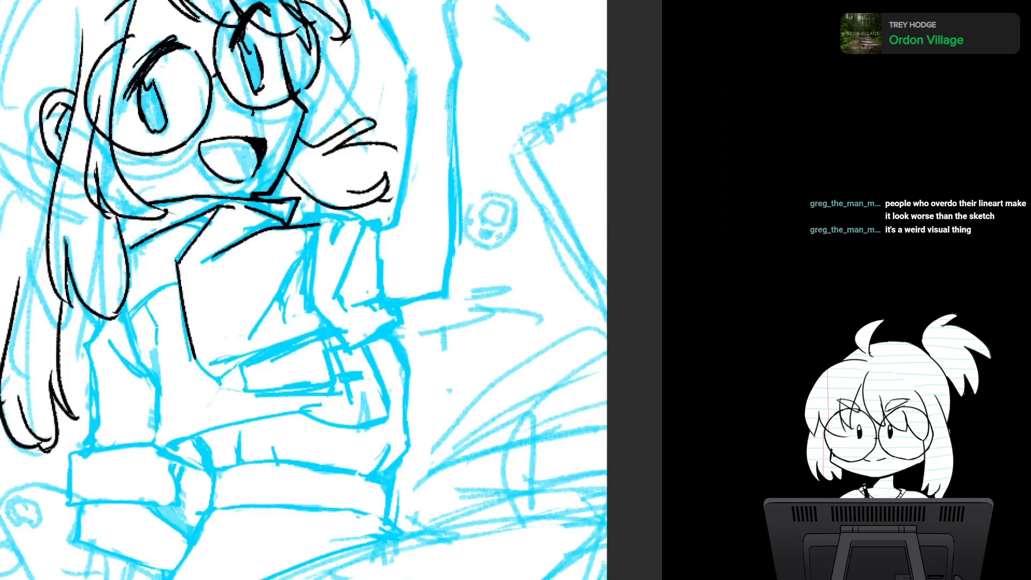
{"action": "mouse_move", "coordinate": [319, 208]}
{"action": "left_mouse_down"}
{"action": "mouse_move", "coordinate": [311, 296]}
{"action": "mouse_move", "coordinate": [349, 351]}
{"action": "mouse_move", "coordinate": [406, 314]}
{"action": "left_mouse_up"}
{"action": "left_click_drag", "start_coordinate": [318, 206], "coordinate": [371, 231]}
{"action": "key", "text": "ctrl+z"}
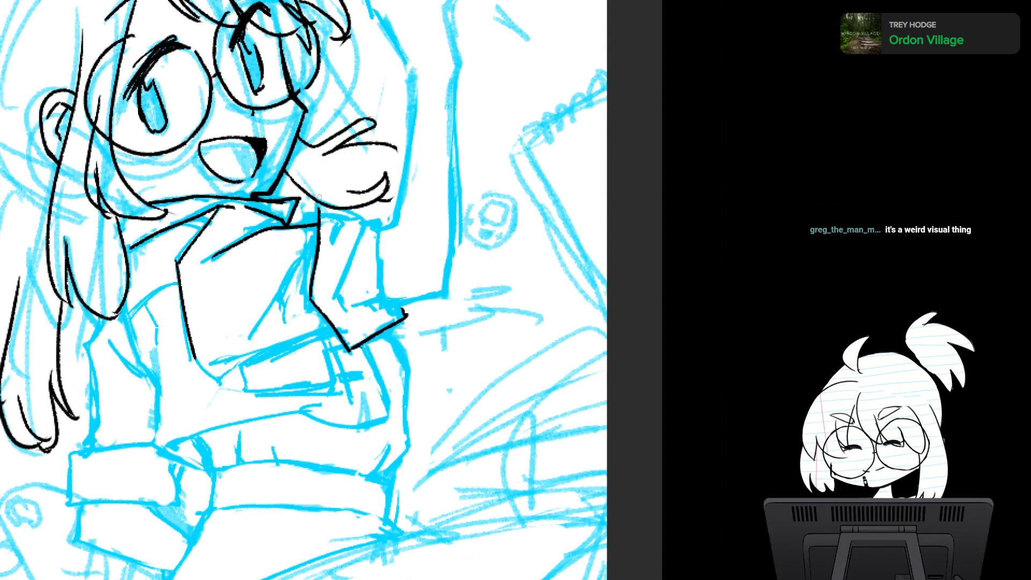
{"action": "mouse_move", "coordinate": [319, 196]}
{"action": "left_mouse_down"}
{"action": "mouse_move", "coordinate": [319, 224]}
{"action": "mouse_move", "coordinate": [374, 221]}
{"action": "left_mouse_up"}
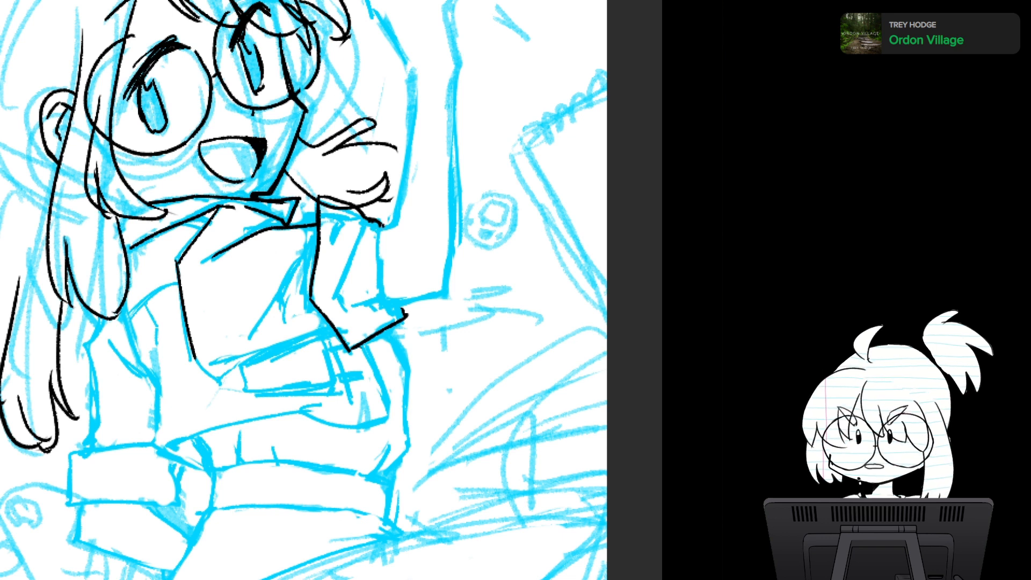
{"action": "left_click_drag", "start_coordinate": [376, 223], "coordinate": [383, 290]}
{"action": "left_click_drag", "start_coordinate": [380, 242], "coordinate": [383, 301]}
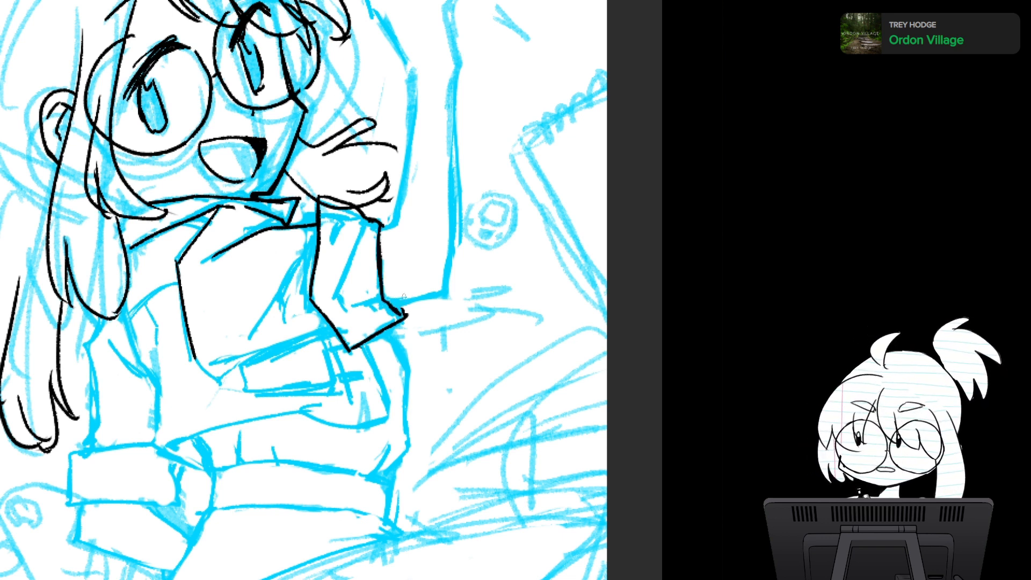
- Ink the raised arm from the sleeve opening: the short upper edge, the elbow's lower edge and both long forearm lines
{"action": "left_click_drag", "start_coordinate": [389, 304], "coordinate": [444, 291]}
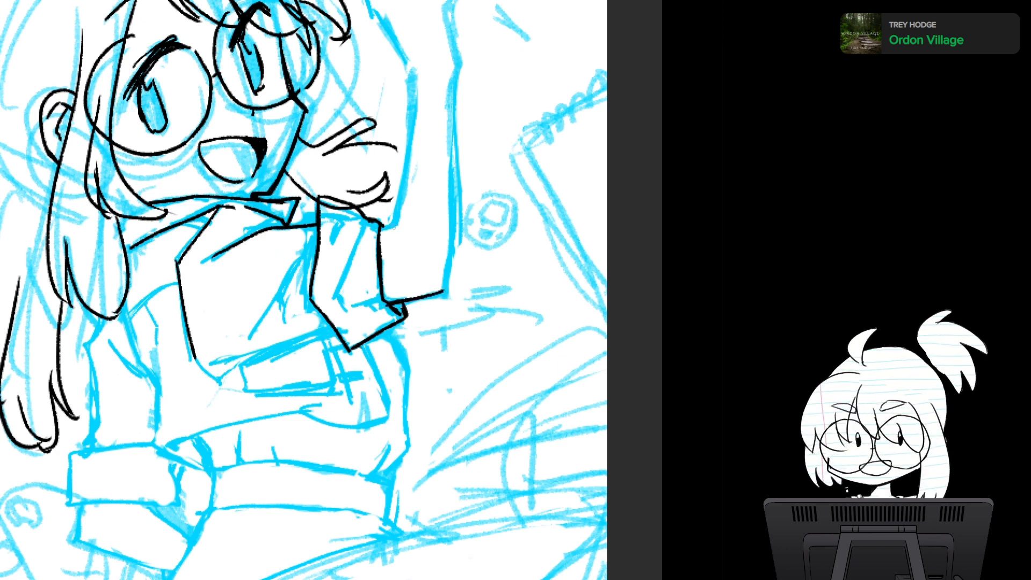
{"action": "left_click_drag", "start_coordinate": [379, 229], "coordinate": [401, 221]}
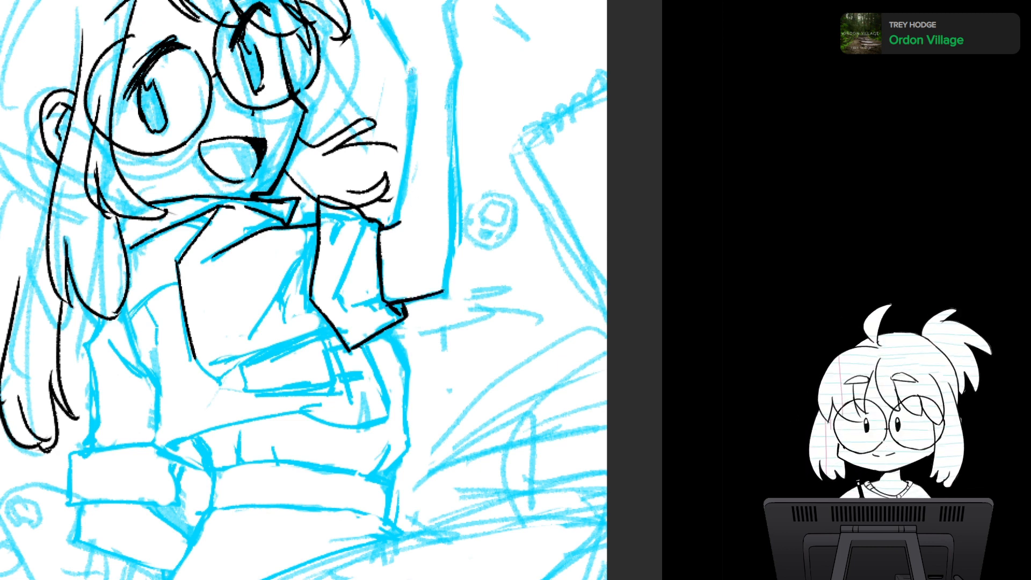
{"action": "left_click_drag", "start_coordinate": [412, 70], "coordinate": [411, 126]}
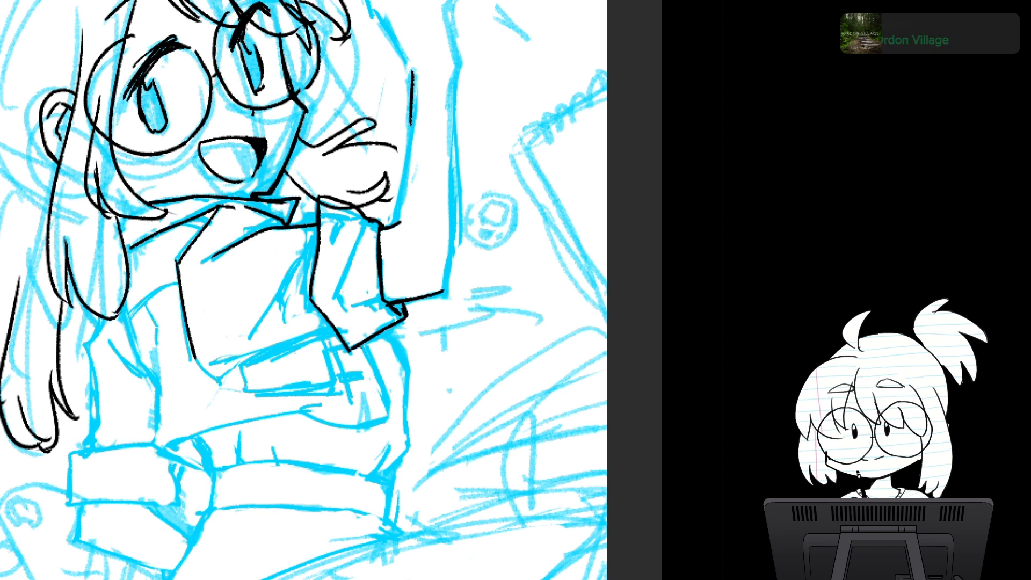
{"action": "left_click_drag", "start_coordinate": [411, 117], "coordinate": [396, 224]}
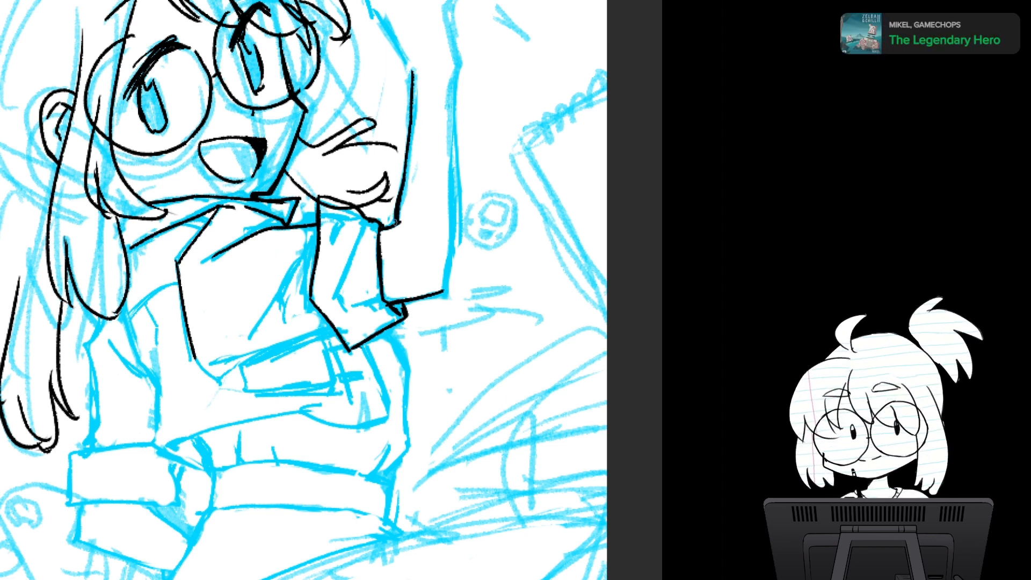
{"action": "left_click_drag", "start_coordinate": [455, 67], "coordinate": [453, 247]}
{"action": "mouse_move", "coordinate": [454, 201]}
{"action": "left_mouse_down"}
{"action": "mouse_move", "coordinate": [451, 271]}
{"action": "mouse_move", "coordinate": [437, 294]}
{"action": "left_mouse_up"}
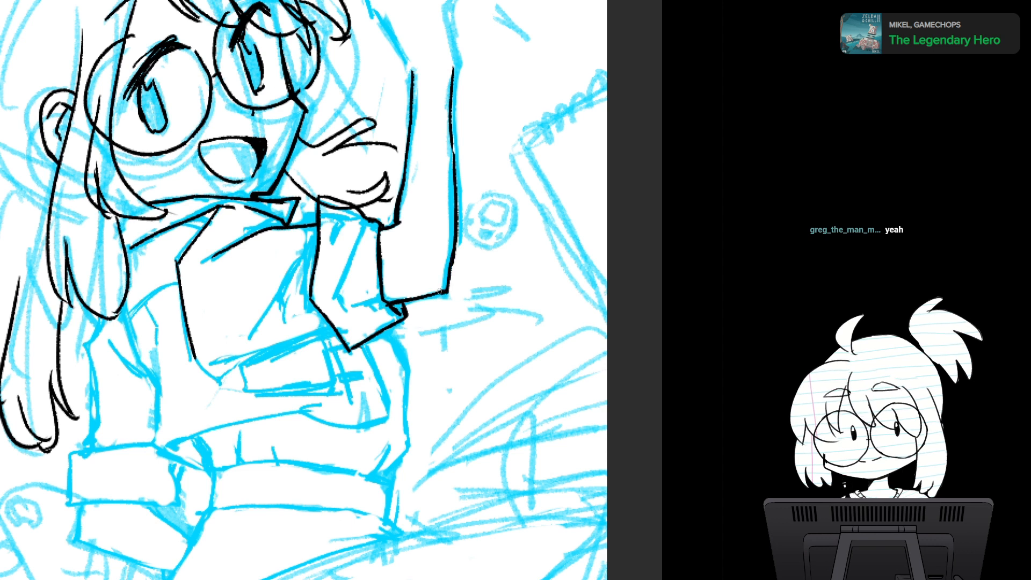
- Ink the long bent fold line and the small crease mark inside the raised arm's sleeve
{"action": "mouse_move", "coordinate": [363, 218]}
{"action": "left_mouse_down"}
{"action": "mouse_move", "coordinate": [337, 295]}
{"action": "mouse_move", "coordinate": [352, 325]}
{"action": "left_mouse_up"}
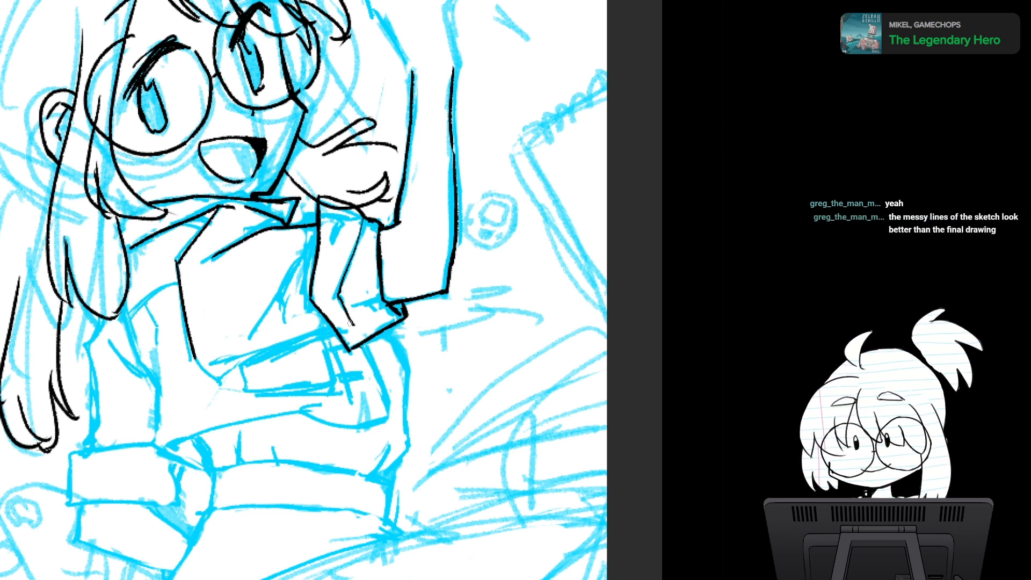
{"action": "left_click_drag", "start_coordinate": [344, 214], "coordinate": [344, 233]}
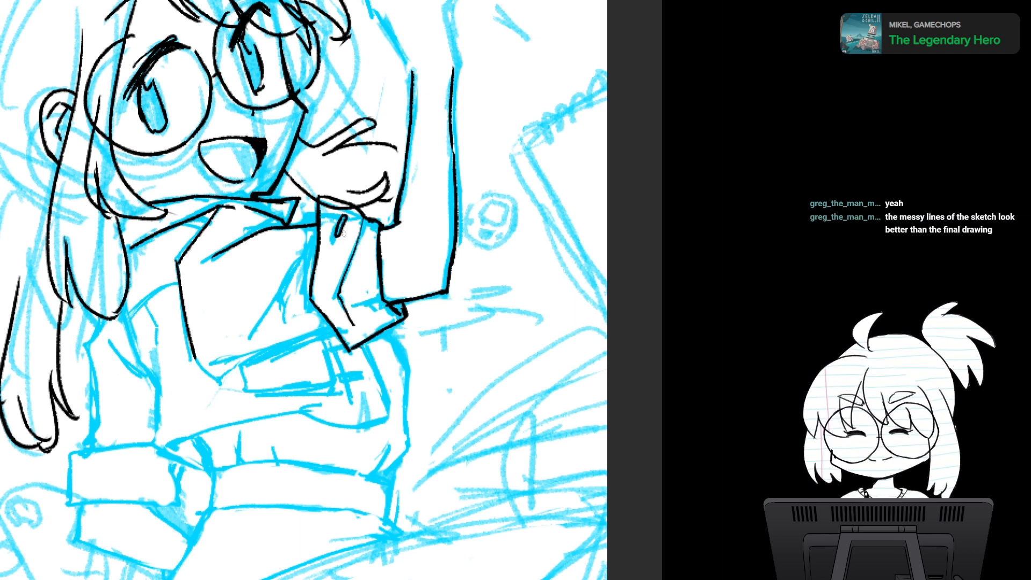
{"action": "scroll", "coordinate": [483, 372], "scroll_direction": "down", "scroll_amount": 3}
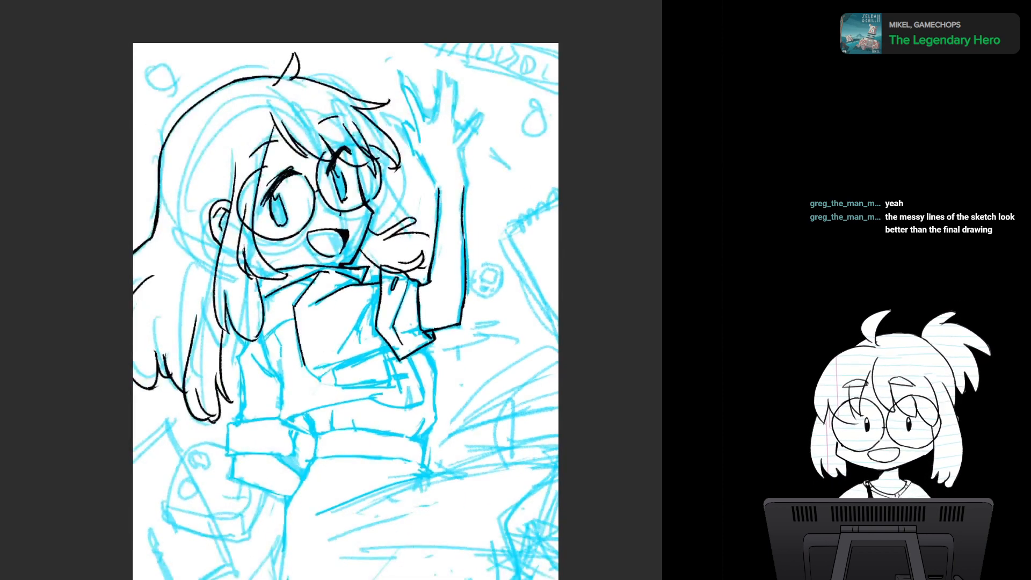
{"action": "left_click_drag", "start_coordinate": [482, 372], "coordinate": [470, 341]}
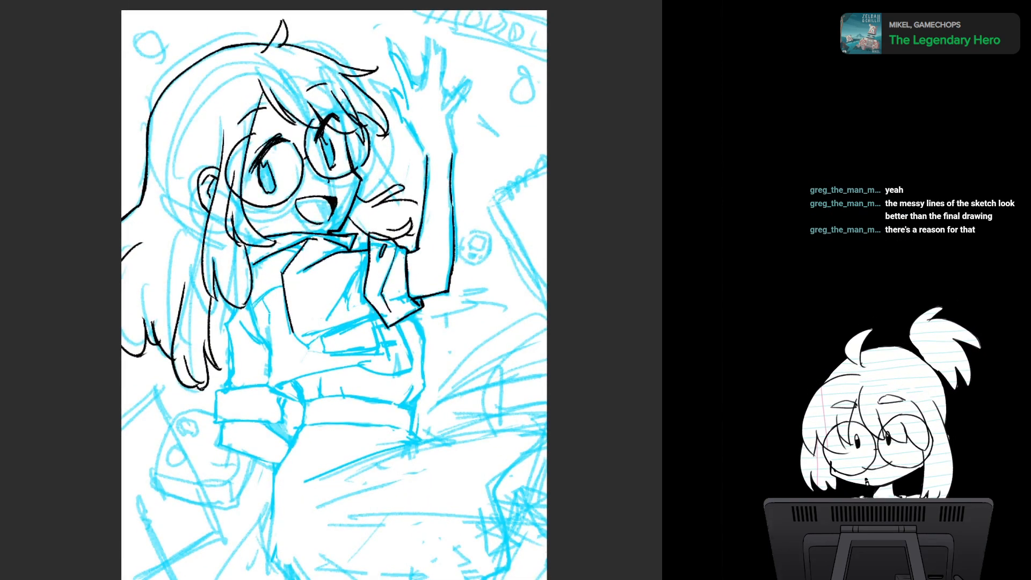
- Ink the shirt front's lower edge and the small angular panel beneath it, plus the shirt's back edge down to the hem corner
{"action": "left_click_drag", "start_coordinate": [343, 333], "coordinate": [330, 282]}
{"action": "mouse_move", "coordinate": [354, 209]}
{"action": "left_mouse_down"}
{"action": "mouse_move", "coordinate": [317, 255]}
{"action": "mouse_move", "coordinate": [341, 272]}
{"action": "mouse_move", "coordinate": [362, 264]}
{"action": "mouse_move", "coordinate": [304, 298]}
{"action": "mouse_move", "coordinate": [282, 265]}
{"action": "mouse_move", "coordinate": [301, 276]}
{"action": "mouse_move", "coordinate": [344, 269]}
{"action": "mouse_move", "coordinate": [336, 251]}
{"action": "mouse_move", "coordinate": [341, 270]}
{"action": "left_mouse_up"}
{"action": "key", "text": "ctrl+z"}
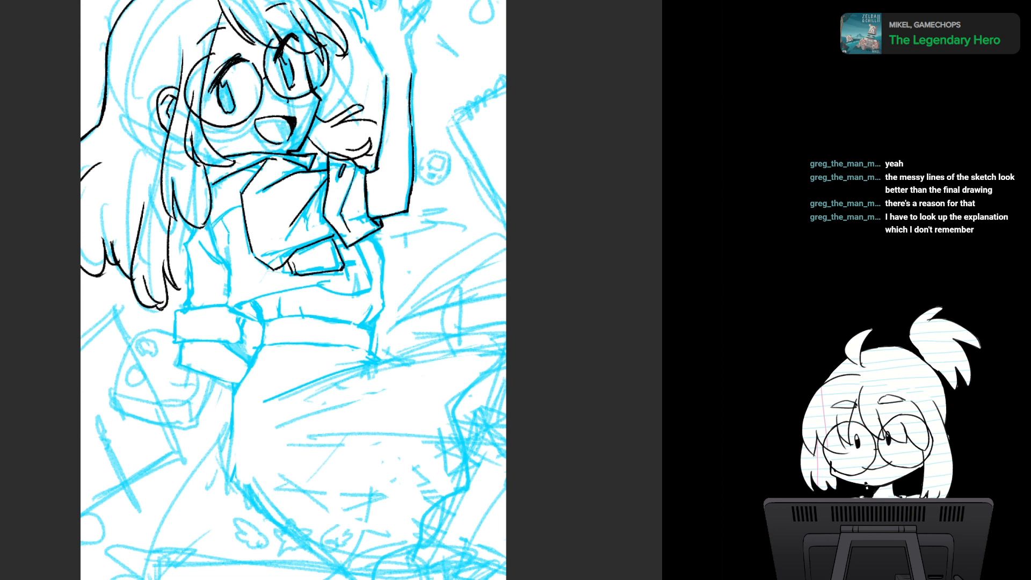
{"action": "mouse_move", "coordinate": [205, 216]}
{"action": "left_mouse_down"}
{"action": "mouse_move", "coordinate": [217, 261]}
{"action": "mouse_move", "coordinate": [231, 270]}
{"action": "mouse_move", "coordinate": [222, 214]}
{"action": "mouse_move", "coordinate": [243, 204]}
{"action": "mouse_move", "coordinate": [232, 300]}
{"action": "mouse_move", "coordinate": [258, 320]}
{"action": "left_mouse_up"}
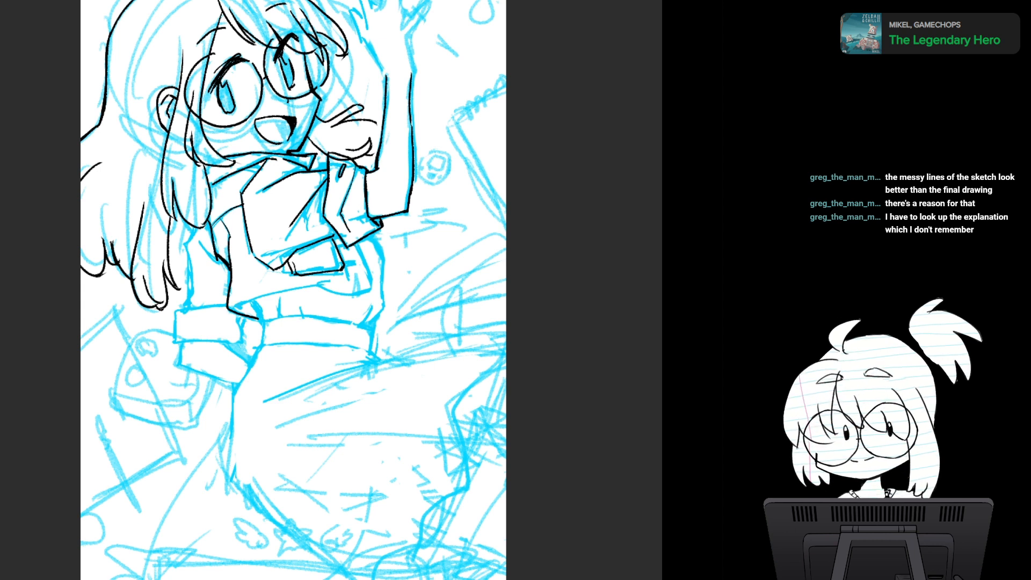
{"action": "mouse_move", "coordinate": [235, 306]}
{"action": "left_mouse_down"}
{"action": "mouse_move", "coordinate": [278, 285]}
{"action": "mouse_move", "coordinate": [367, 300]}
{"action": "left_mouse_up"}
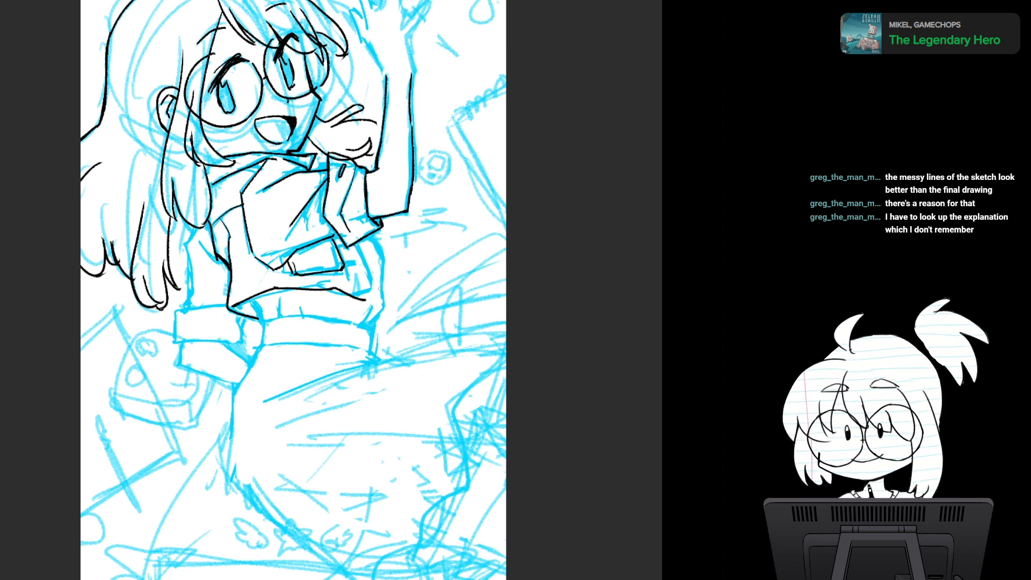
{"action": "key", "text": "ctrl+z"}
{"action": "left_click_drag", "start_coordinate": [277, 286], "coordinate": [377, 298]}
{"action": "key", "text": "ctrl+z"}
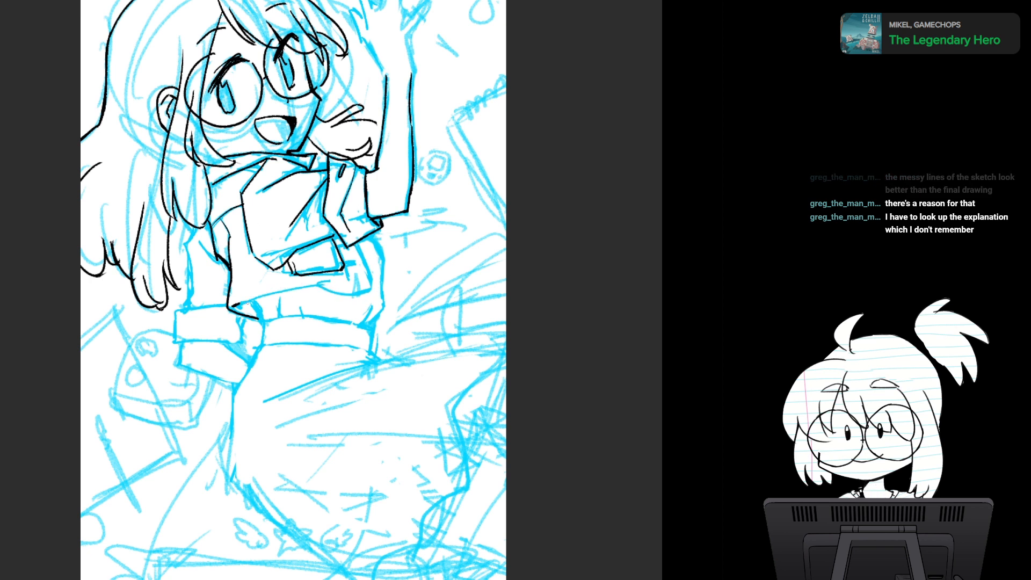
- Ink the shirt's curved hem across the waist, and add the side edge and short dash marks beside the angular panel
{"action": "left_click_drag", "start_coordinate": [232, 307], "coordinate": [326, 285]}
{"action": "left_click_drag", "start_coordinate": [325, 287], "coordinate": [374, 291]}
{"action": "key", "text": "ctrl+z"}
{"action": "left_click_drag", "start_coordinate": [364, 254], "coordinate": [375, 286]}
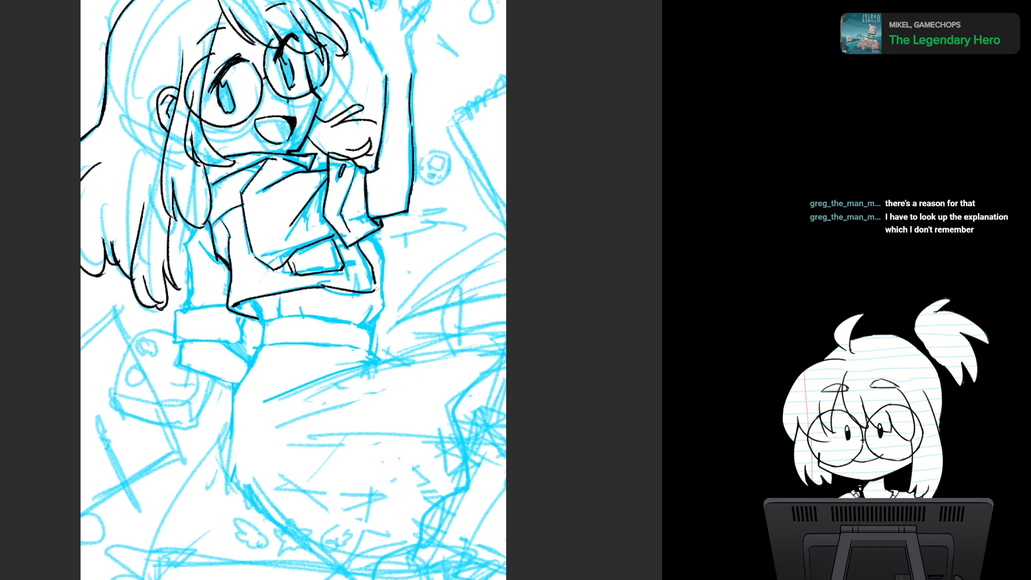
{"action": "key", "text": "ctrl+z"}
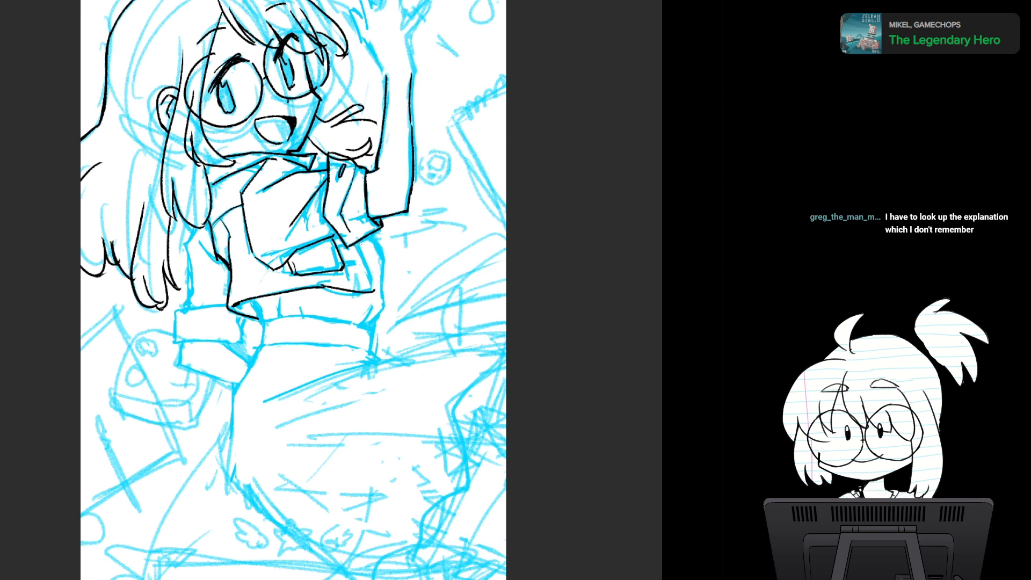
{"action": "left_click_drag", "start_coordinate": [370, 237], "coordinate": [360, 274]}
{"action": "mouse_move", "coordinate": [348, 248]}
{"action": "left_mouse_down"}
{"action": "mouse_move", "coordinate": [349, 277]}
{"action": "mouse_move", "coordinate": [365, 278]}
{"action": "mouse_move", "coordinate": [363, 256]}
{"action": "left_mouse_up"}
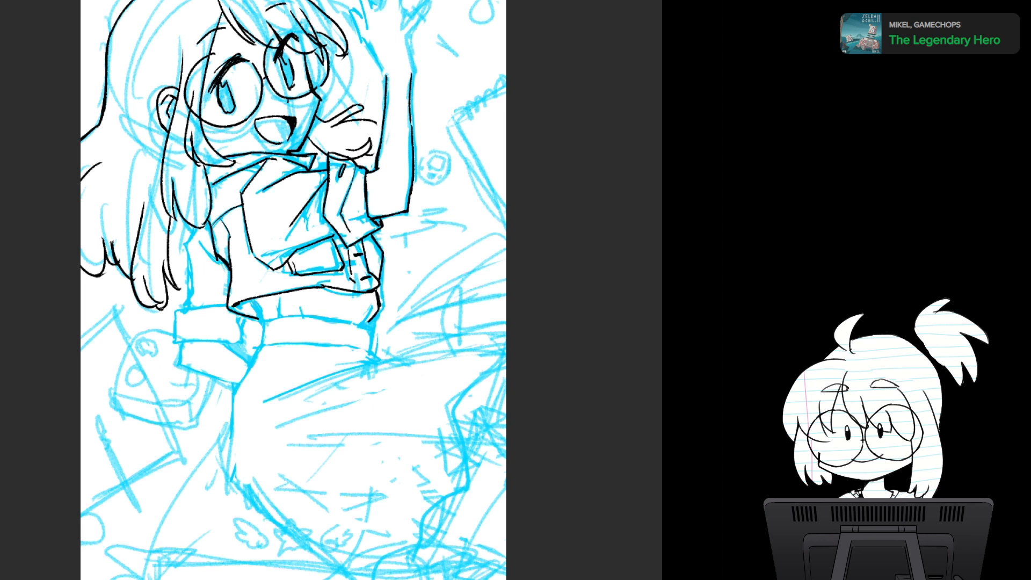
{"action": "mouse_move", "coordinate": [258, 296]}
{"action": "left_mouse_down"}
{"action": "mouse_move", "coordinate": [265, 326]}
{"action": "mouse_move", "coordinate": [371, 321]}
{"action": "mouse_move", "coordinate": [387, 298]}
{"action": "left_mouse_up"}
{"action": "scroll", "coordinate": [356, 346], "scroll_direction": "up", "scroll_amount": 3}
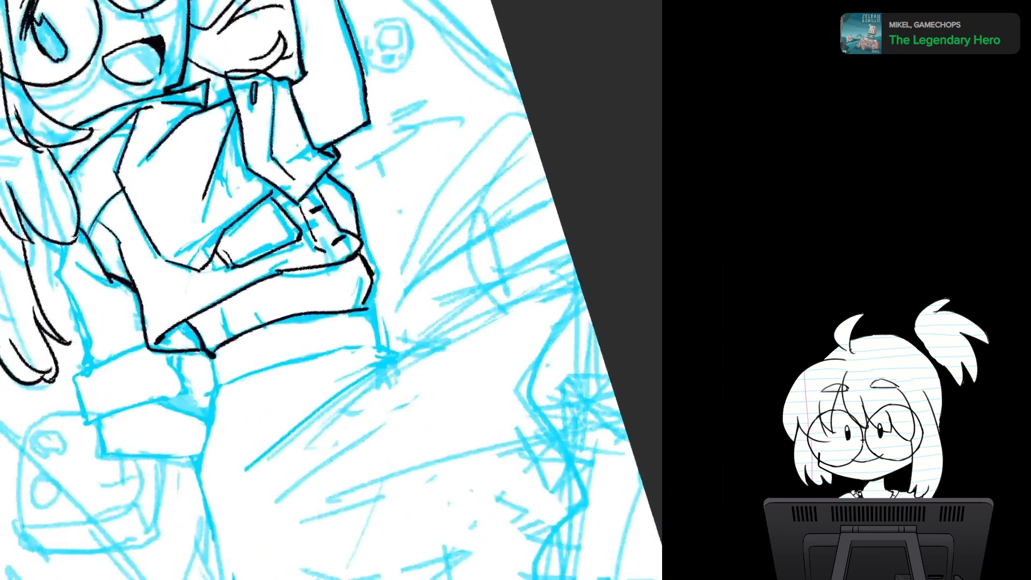
{"action": "key", "text": "ctrl+z"}
{"action": "left_click_drag", "start_coordinate": [225, 333], "coordinate": [363, 306]}
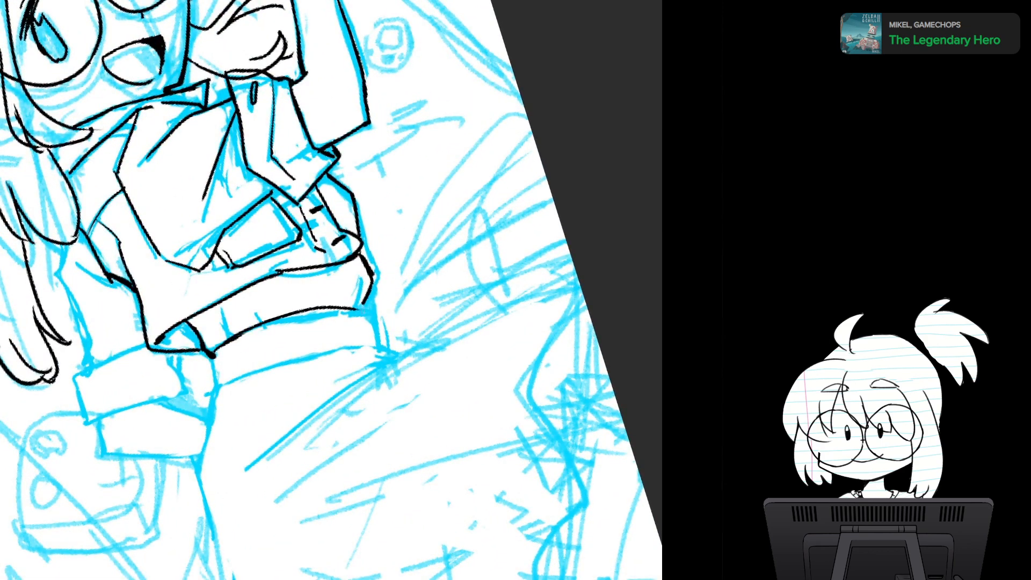
{"action": "key", "text": "ctrl+z"}
{"action": "left_click_drag", "start_coordinate": [228, 339], "coordinate": [364, 315]}
{"action": "key", "text": "ctrl+z"}
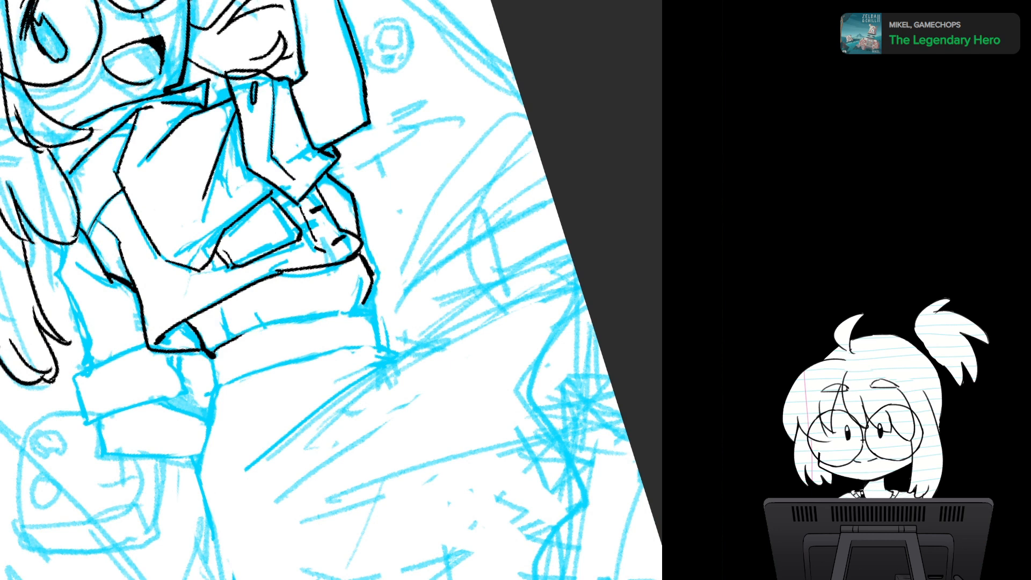
{"action": "mouse_move", "coordinate": [226, 344]}
{"action": "left_mouse_down"}
{"action": "mouse_move", "coordinate": [344, 304]}
{"action": "mouse_move", "coordinate": [379, 304]}
{"action": "left_mouse_up"}
{"action": "key", "text": "ctrl+z"}
- Ink the waistband's curved upper edge, its short front end and the full lower edge
{"action": "mouse_move", "coordinate": [235, 338]}
{"action": "left_mouse_down"}
{"action": "mouse_move", "coordinate": [286, 315]}
{"action": "mouse_move", "coordinate": [370, 311]}
{"action": "mouse_move", "coordinate": [379, 344]}
{"action": "left_mouse_up"}
{"action": "mouse_move", "coordinate": [209, 352]}
{"action": "left_mouse_down"}
{"action": "mouse_move", "coordinate": [228, 379]}
{"action": "mouse_move", "coordinate": [362, 343]}
{"action": "left_mouse_up"}
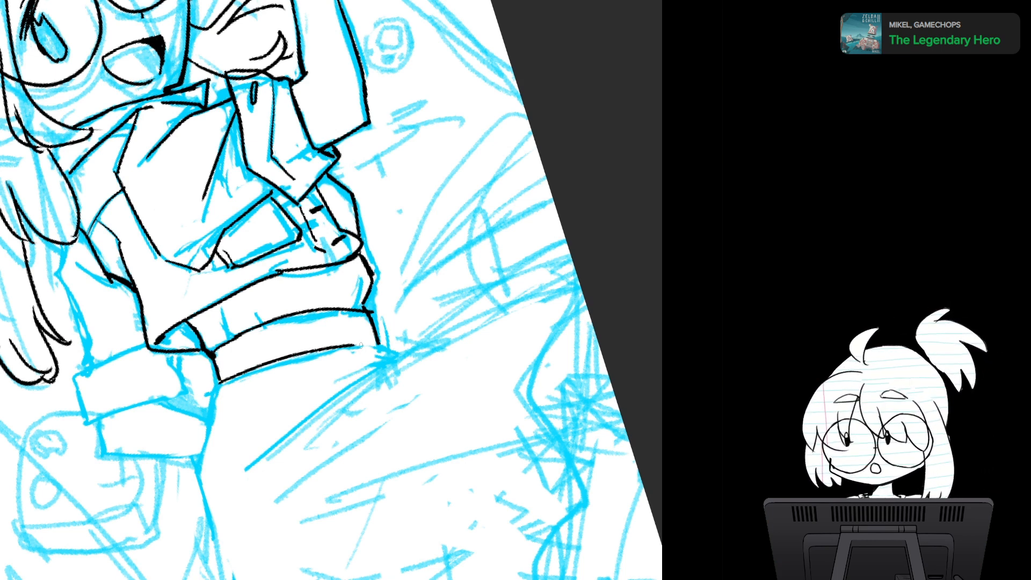
{"action": "left_click_drag", "start_coordinate": [361, 345], "coordinate": [380, 343]}
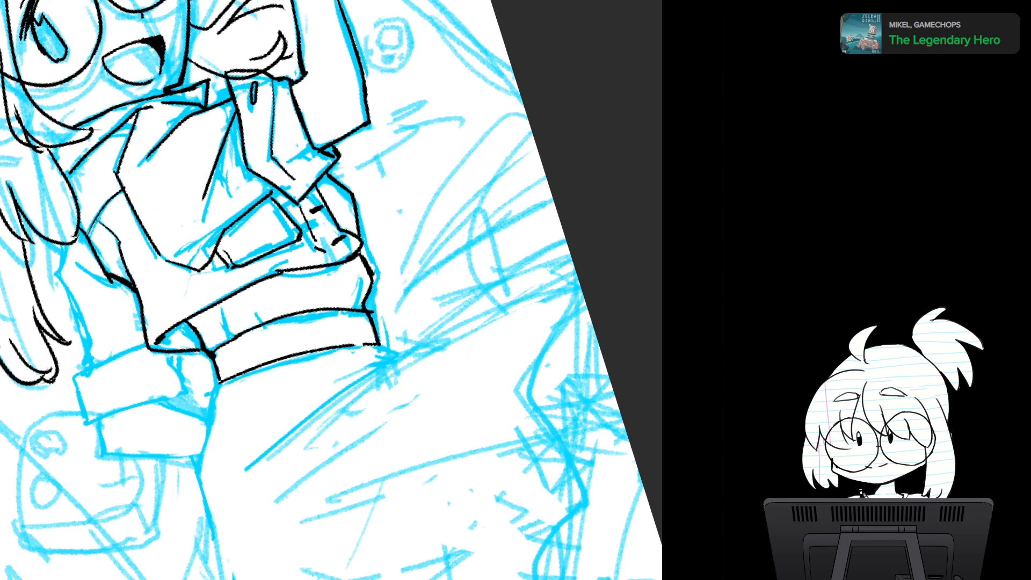
- Examine the whole drawing mirrored, upside down and upright again to check the inked figure's balance
{"action": "scroll", "coordinate": [453, 319], "scroll_direction": "down", "scroll_amount": 5}
{"action": "key", "text": "m"}
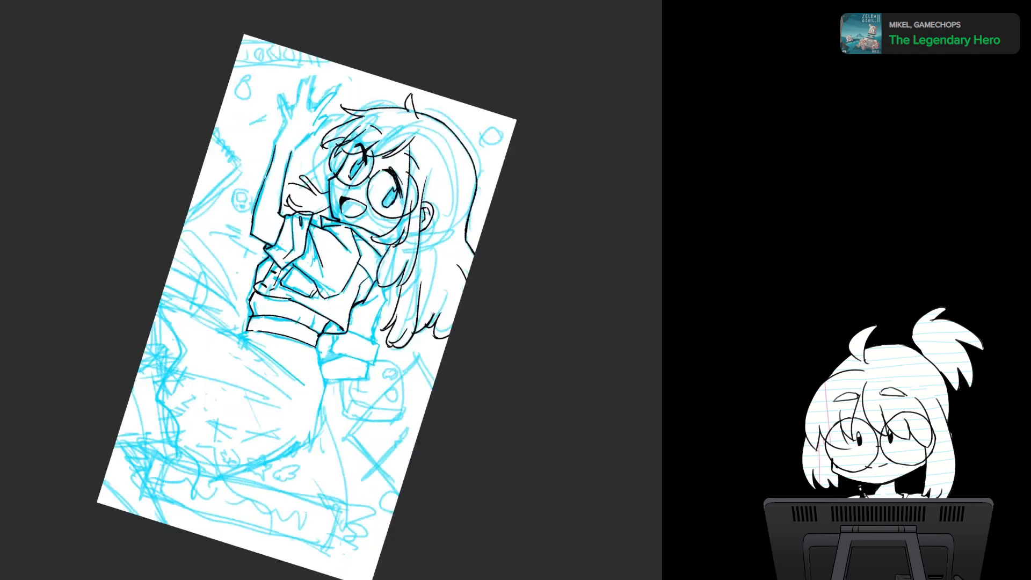
{"action": "key", "text": "m"}
{"action": "key", "text": "shift+m"}
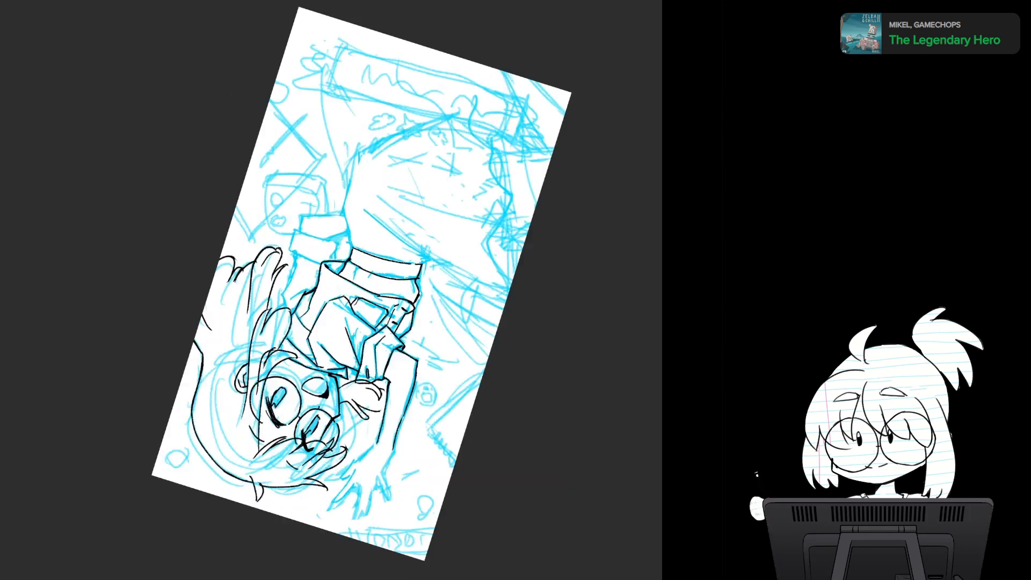
{"action": "key", "text": "m"}
{"action": "key", "text": "5"}
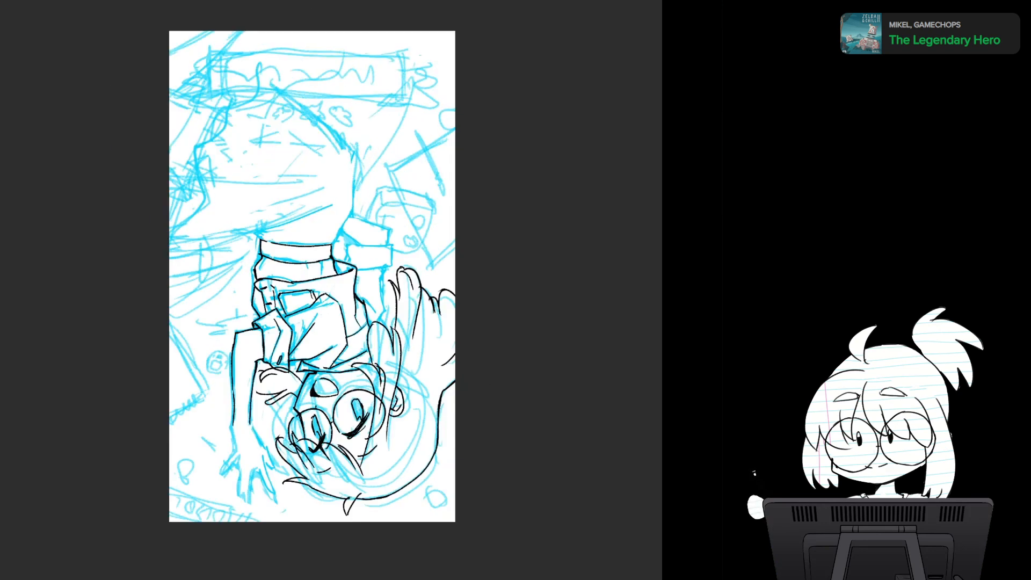
{"action": "key", "text": "m"}
{"action": "key", "text": "shift+m"}
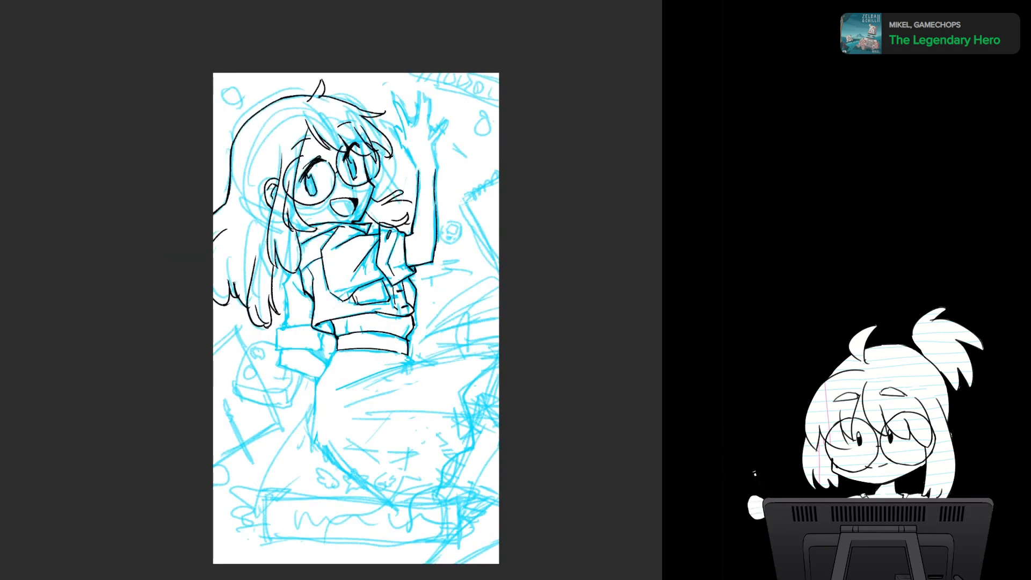
- Ink the lowered sleeve's outer edge and inner fold, plus the cuff's upper edge and thin stripe
{"action": "left_click_drag", "start_coordinate": [356, 318], "coordinate": [337, 243]}
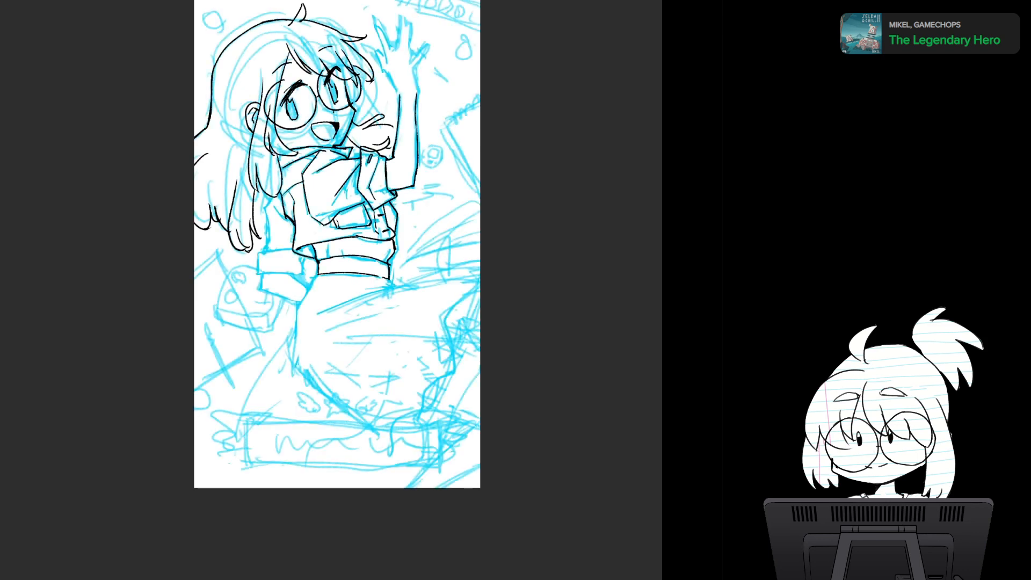
{"action": "scroll", "coordinate": [374, 285], "scroll_direction": "up", "scroll_amount": 2}
{"action": "left_click_drag", "start_coordinate": [373, 285], "coordinate": [453, 314]}
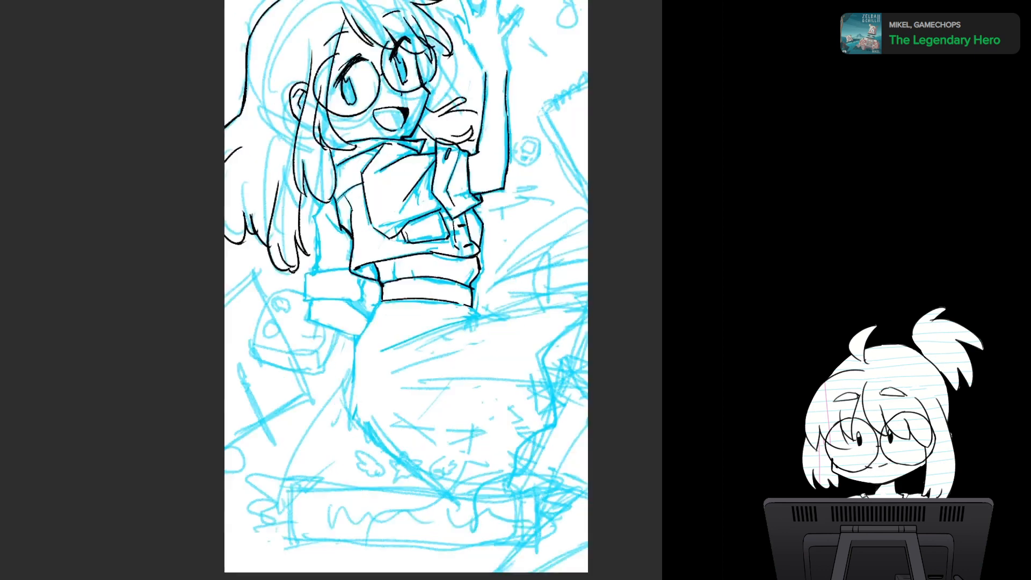
{"action": "scroll", "coordinate": [434, 279], "scroll_direction": "up", "scroll_amount": 3}
{"action": "left_click_drag", "start_coordinate": [434, 278], "coordinate": [423, 300]}
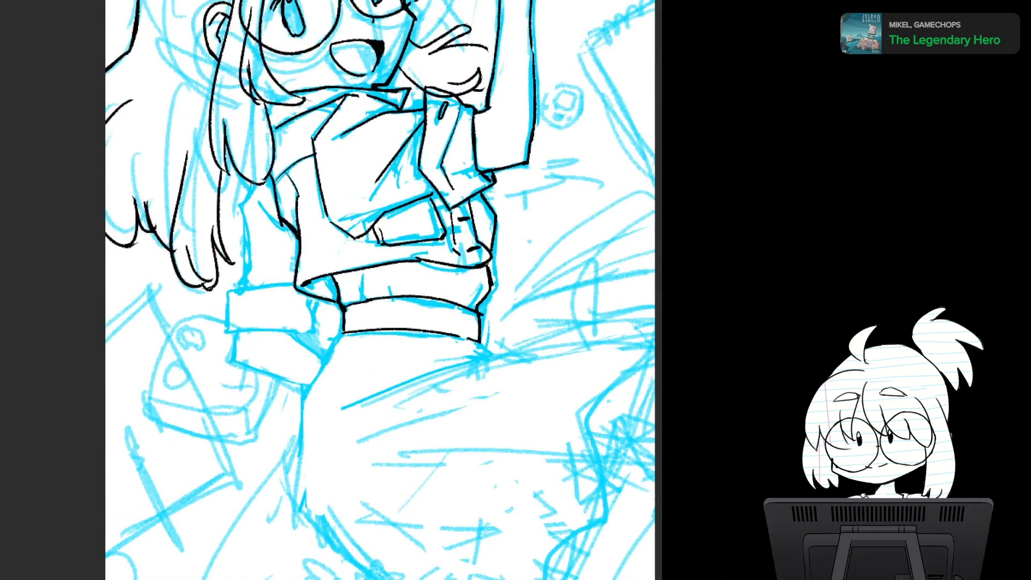
{"action": "mouse_move", "coordinate": [254, 186]}
{"action": "left_mouse_down"}
{"action": "mouse_move", "coordinate": [239, 211]}
{"action": "mouse_move", "coordinate": [244, 290]}
{"action": "left_mouse_up"}
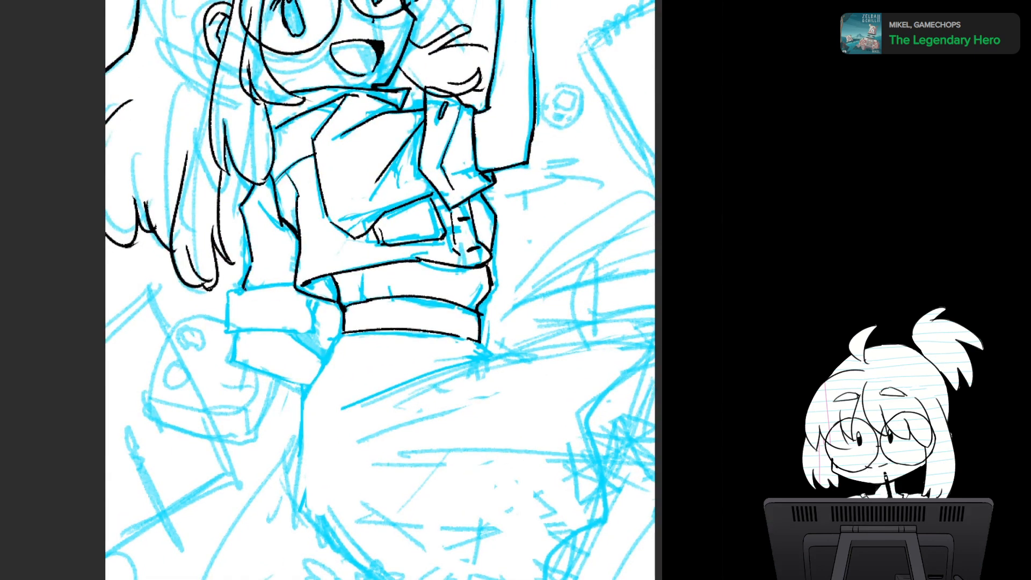
{"action": "left_click_drag", "start_coordinate": [262, 206], "coordinate": [298, 241]}
{"action": "left_click_drag", "start_coordinate": [229, 292], "coordinate": [302, 281]}
{"action": "mouse_move", "coordinate": [227, 294]}
{"action": "left_mouse_down"}
{"action": "mouse_move", "coordinate": [231, 336]}
{"action": "mouse_move", "coordinate": [303, 308]}
{"action": "left_mouse_up"}
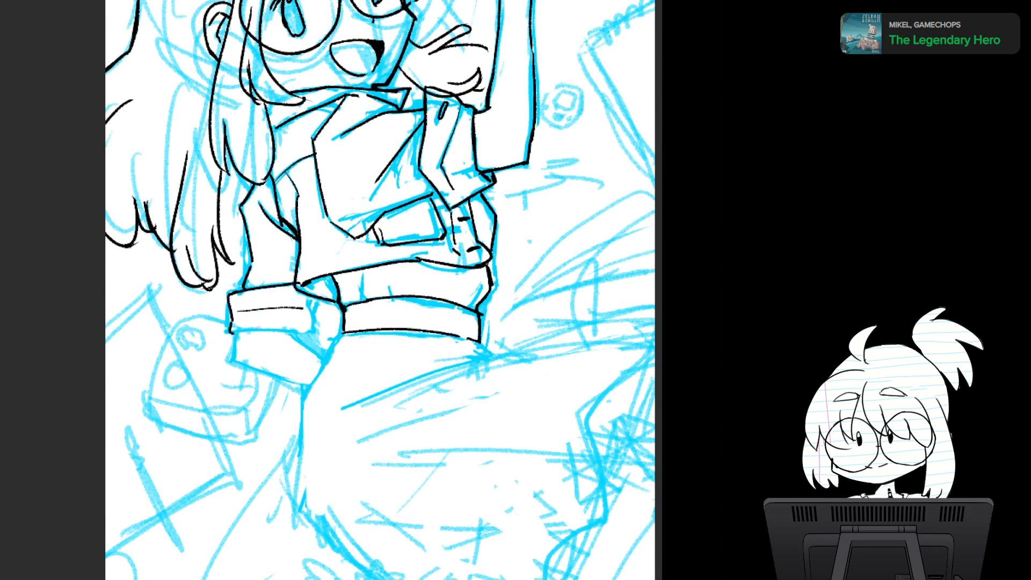
- Ink the cuff's lower edge and inner end, and outline the angular shape directly beneath the cuff
{"action": "left_click_drag", "start_coordinate": [231, 329], "coordinate": [314, 337]}
{"action": "mouse_move", "coordinate": [319, 299]}
{"action": "left_mouse_down"}
{"action": "mouse_move", "coordinate": [313, 335]}
{"action": "mouse_move", "coordinate": [325, 359]}
{"action": "left_mouse_up"}
{"action": "mouse_move", "coordinate": [233, 331]}
{"action": "left_mouse_down"}
{"action": "mouse_move", "coordinate": [234, 359]}
{"action": "mouse_move", "coordinate": [310, 379]}
{"action": "left_mouse_up"}
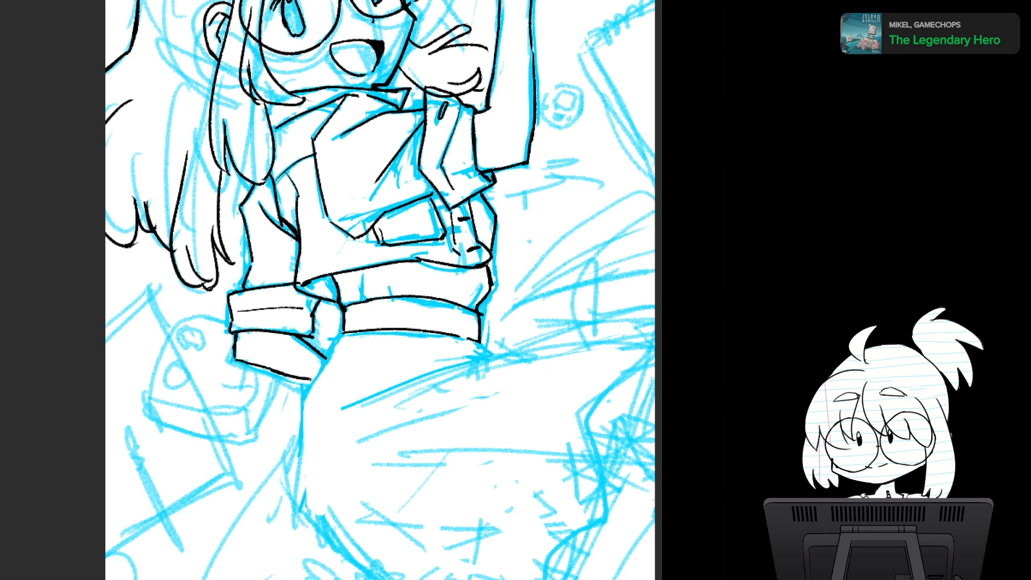
- Examine the figure mirrored and with the blue sketch hidden to check how the line art reads on its own
{"action": "key", "text": "ctrl+minus"}
{"action": "key", "text": "ctrl+minus"}
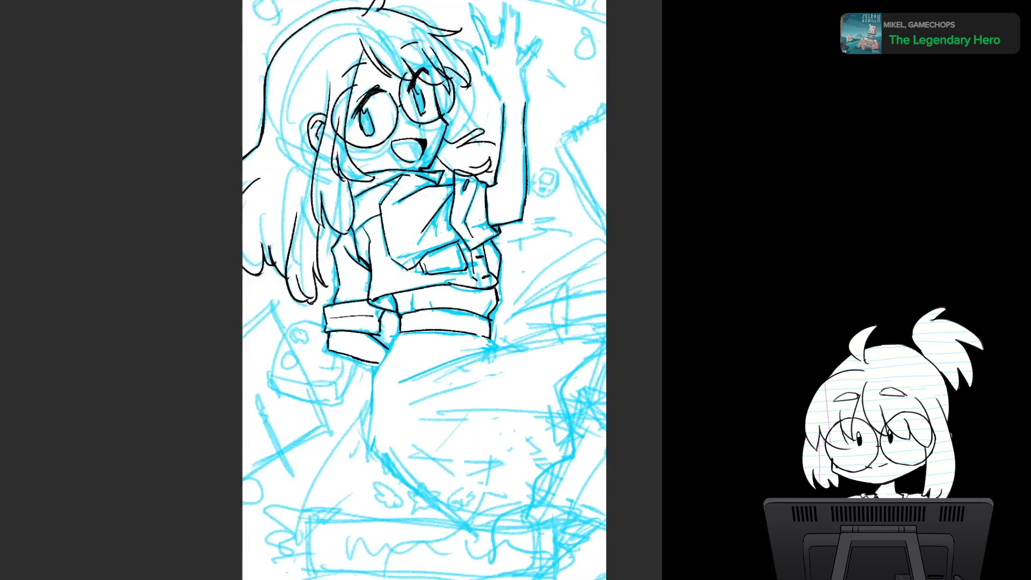
{"action": "key", "text": "h"}
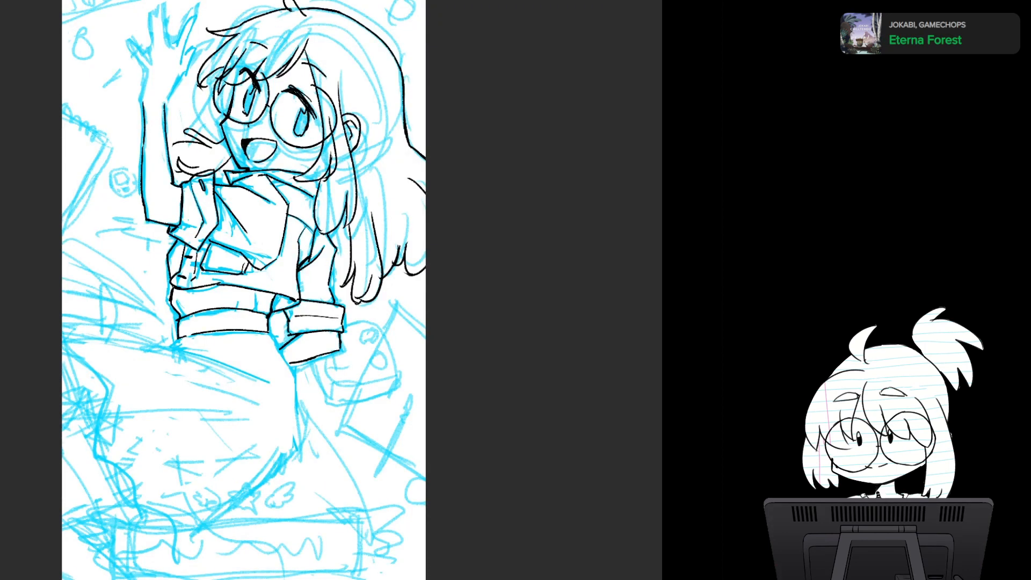
{"action": "key", "text": "v"}
{"action": "key", "text": "v"}
{"action": "key", "text": "h"}
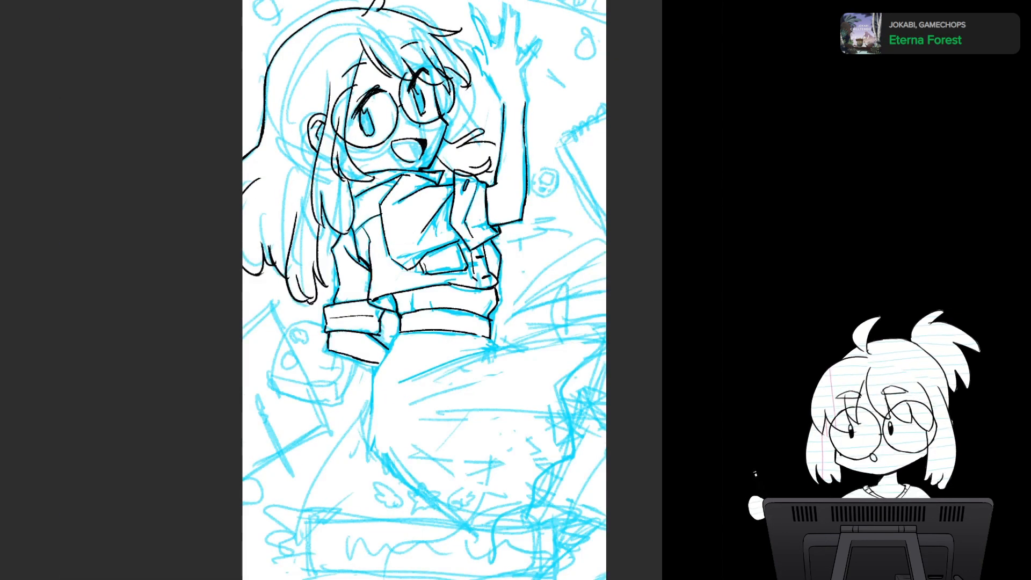
{"action": "key", "text": "ctrl+comma"}
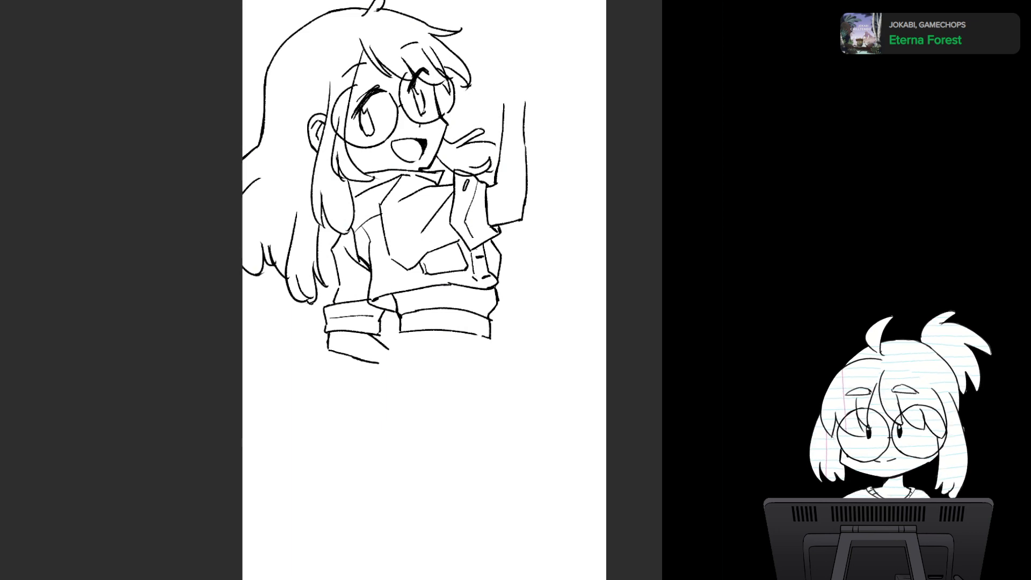
{"action": "key", "text": "h"}
{"action": "key", "text": "h"}
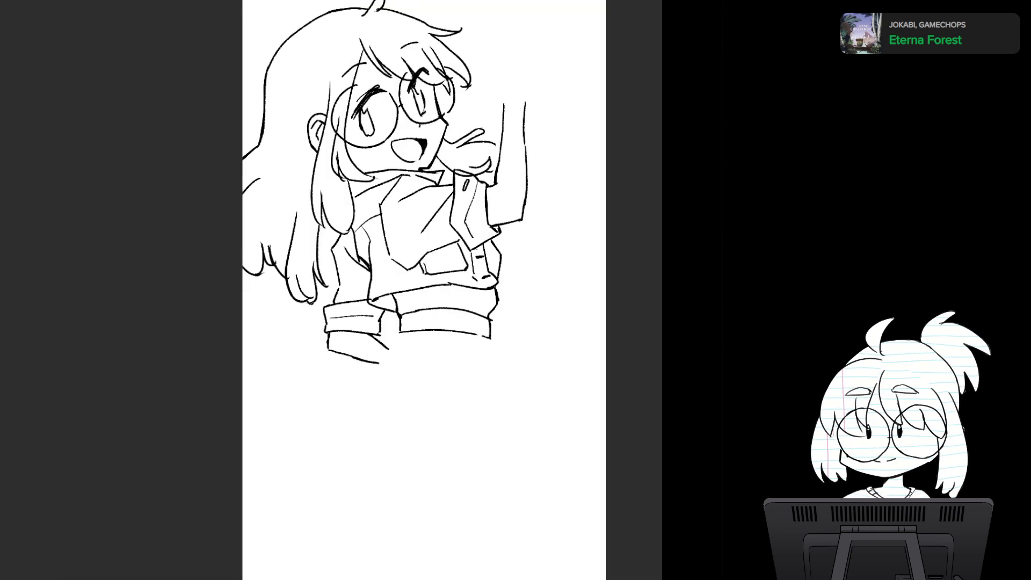
{"action": "scroll", "coordinate": [473, 291], "scroll_direction": "up", "scroll_amount": 4}
{"action": "scroll", "coordinate": [473, 291], "scroll_direction": "down", "scroll_amount": 3}
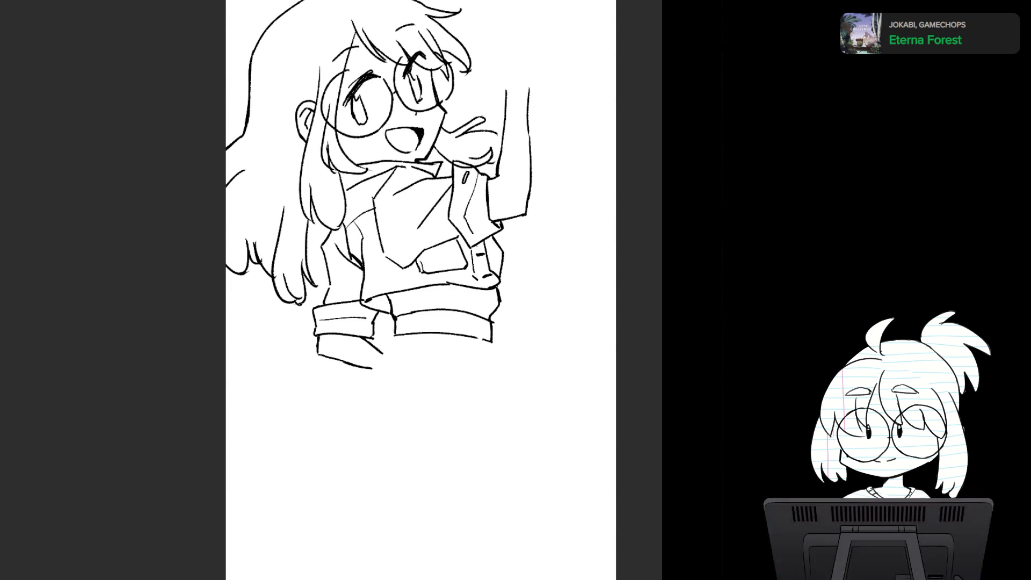
{"action": "key", "text": "ctrl+z"}
{"action": "key", "text": "ctrl+y"}
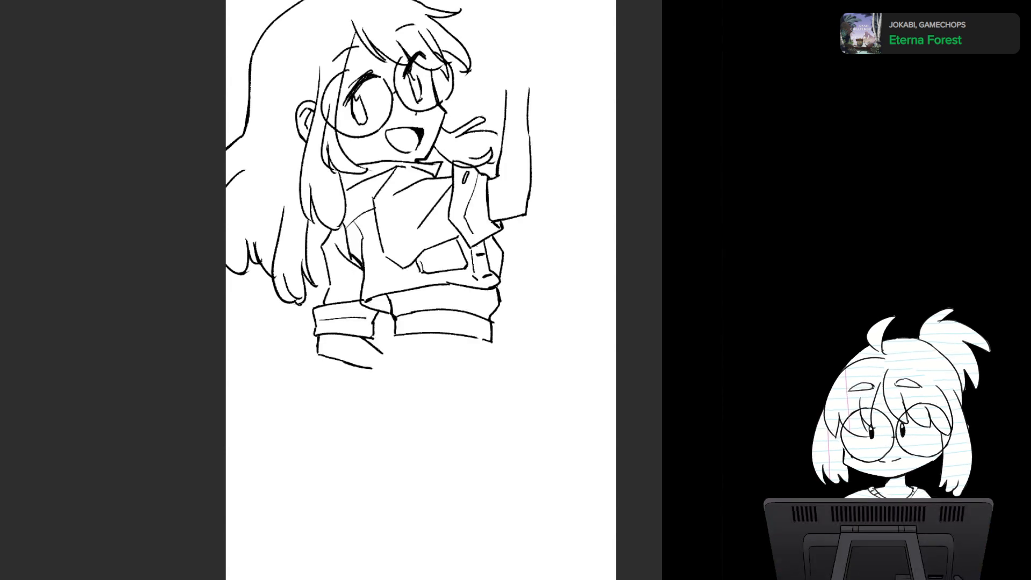
{"action": "key", "text": "ctrl+comma"}
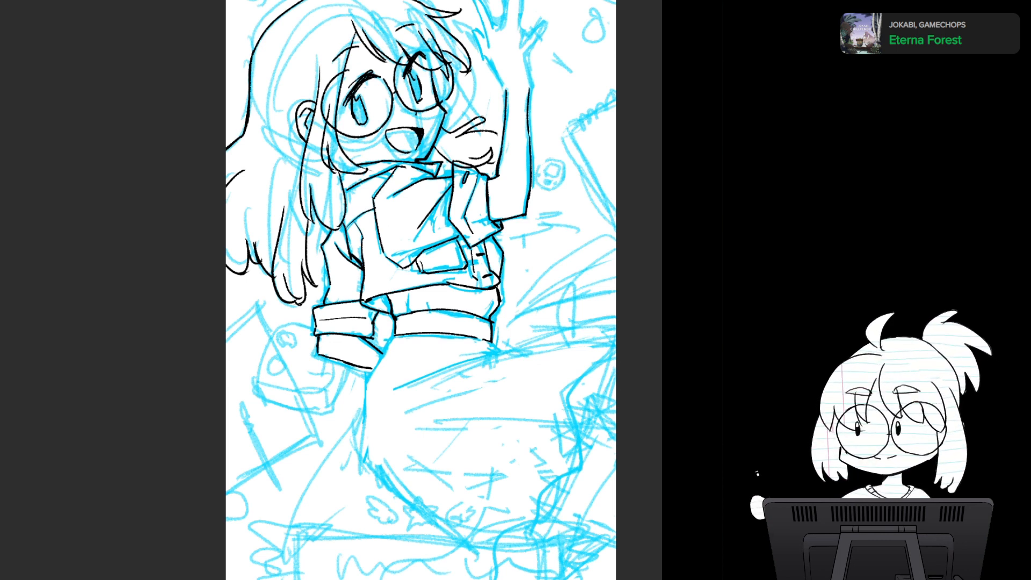
- Erase the rough fold marks inside the blue skirt sketch and part of the scribbling beside its hem
{"action": "left_click_drag", "start_coordinate": [421, 322], "coordinate": [410, 267]}
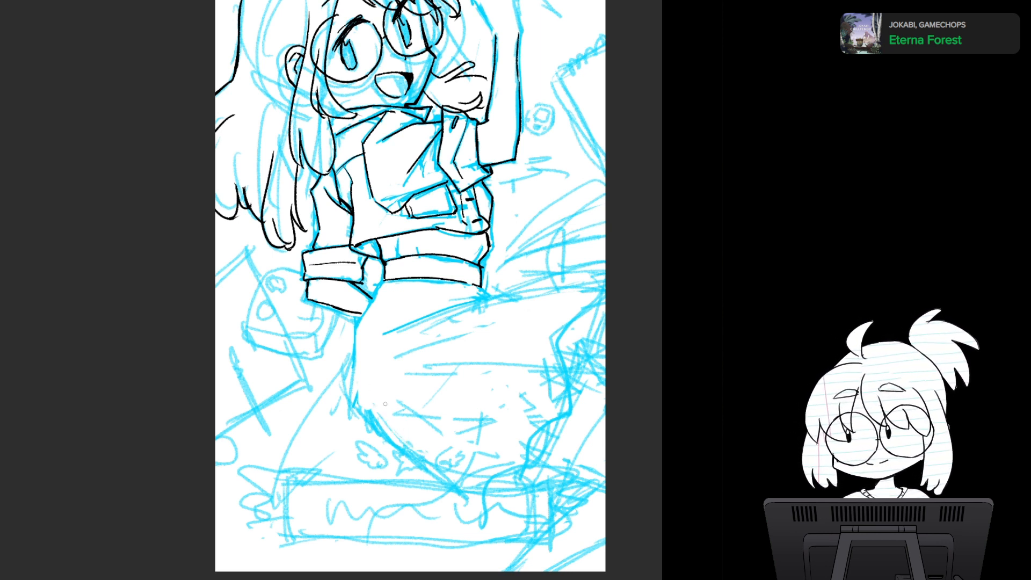
{"action": "mouse_move", "coordinate": [385, 404]}
{"action": "left_mouse_down"}
{"action": "mouse_move", "coordinate": [355, 386]}
{"action": "mouse_move", "coordinate": [402, 401]}
{"action": "mouse_move", "coordinate": [470, 451]}
{"action": "mouse_move", "coordinate": [449, 346]}
{"action": "mouse_move", "coordinate": [477, 317]}
{"action": "mouse_move", "coordinate": [541, 315]}
{"action": "mouse_move", "coordinate": [572, 297]}
{"action": "mouse_move", "coordinate": [541, 338]}
{"action": "mouse_move", "coordinate": [528, 422]}
{"action": "mouse_move", "coordinate": [510, 397]}
{"action": "mouse_move", "coordinate": [451, 455]}
{"action": "mouse_move", "coordinate": [464, 463]}
{"action": "mouse_move", "coordinate": [467, 441]}
{"action": "left_mouse_up"}
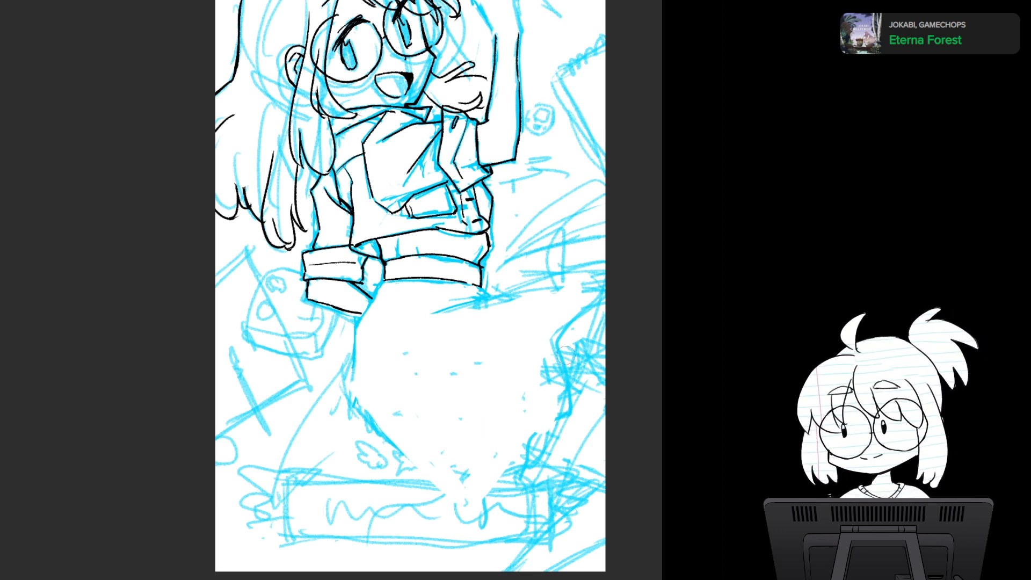
{"action": "mouse_move", "coordinate": [565, 354]}
{"action": "left_mouse_down"}
{"action": "mouse_move", "coordinate": [599, 311]}
{"action": "mouse_move", "coordinate": [598, 340]}
{"action": "mouse_move", "coordinate": [600, 306]}
{"action": "mouse_move", "coordinate": [575, 357]}
{"action": "left_mouse_up"}
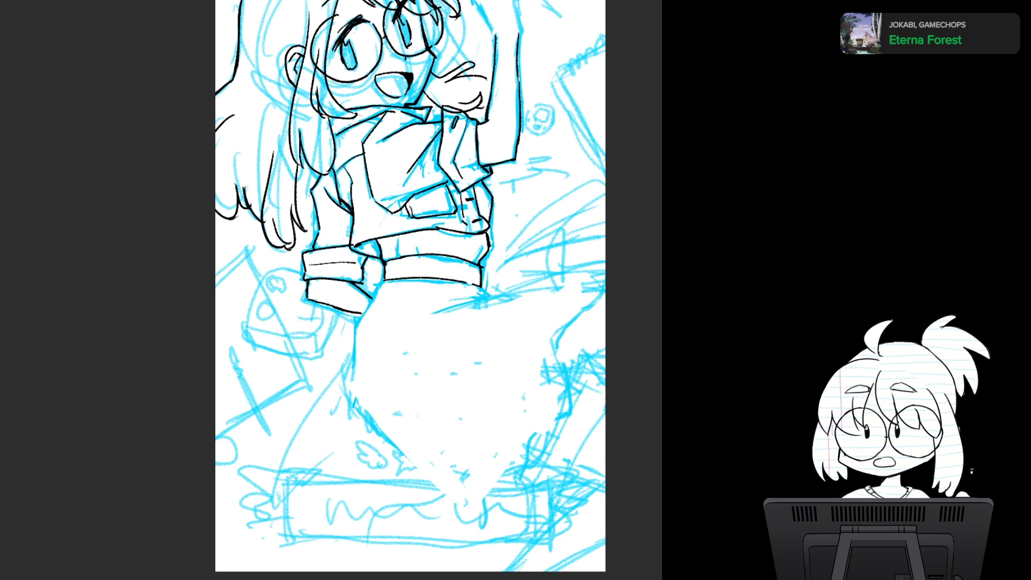
- Sketch the skirt's long curved hem opening in blue, and restate its back edge down to the lower point
{"action": "mouse_move", "coordinate": [593, 298]}
{"action": "left_mouse_down"}
{"action": "mouse_move", "coordinate": [449, 486]}
{"action": "mouse_move", "coordinate": [565, 394]}
{"action": "mouse_move", "coordinate": [604, 335]}
{"action": "left_mouse_up"}
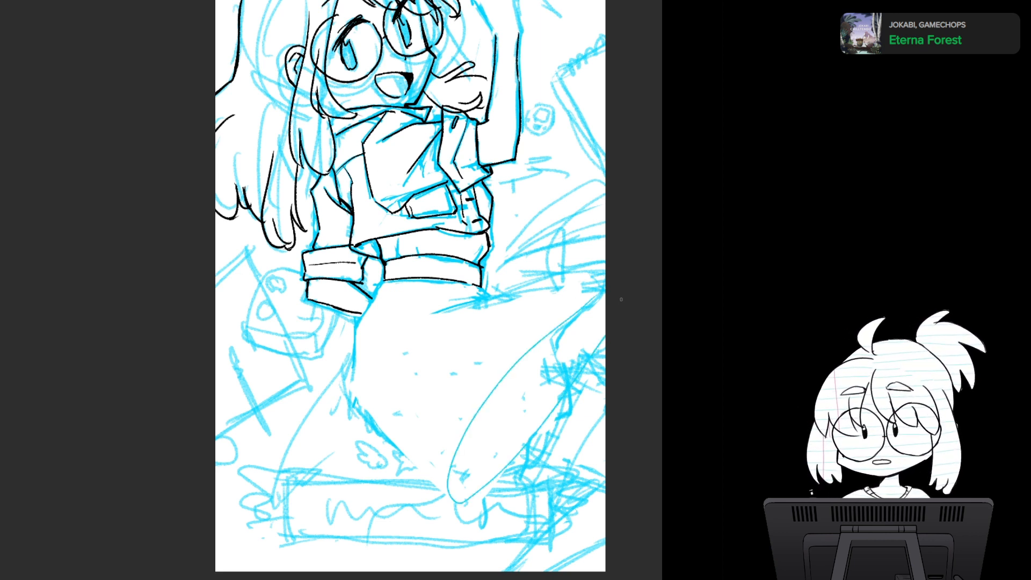
{"action": "key", "text": "ctrl+z"}
{"action": "mouse_move", "coordinate": [599, 295]}
{"action": "left_mouse_down"}
{"action": "mouse_move", "coordinate": [480, 397]}
{"action": "mouse_move", "coordinate": [436, 509]}
{"action": "mouse_move", "coordinate": [604, 348]}
{"action": "left_mouse_up"}
{"action": "left_click_drag", "start_coordinate": [472, 404], "coordinate": [433, 512]}
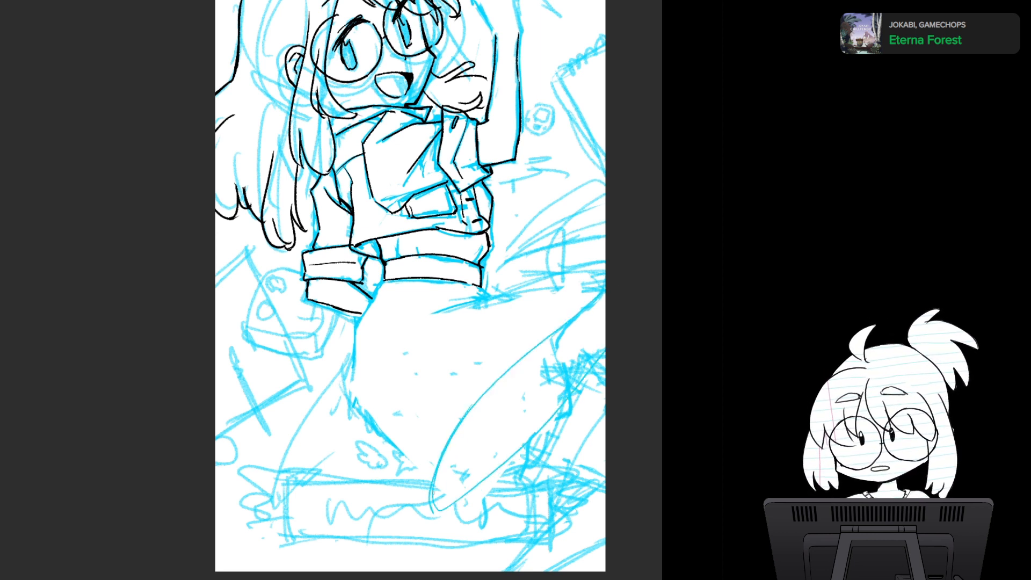
{"action": "mouse_move", "coordinate": [355, 320]}
{"action": "left_mouse_down"}
{"action": "mouse_move", "coordinate": [355, 399]}
{"action": "mouse_move", "coordinate": [434, 500]}
{"action": "left_mouse_up"}
- Sketch folds under the waistband, the first long pleat line and a zigzag pleated edge along the skirt's hem
{"action": "left_click_drag", "start_coordinate": [418, 318], "coordinate": [484, 297]}
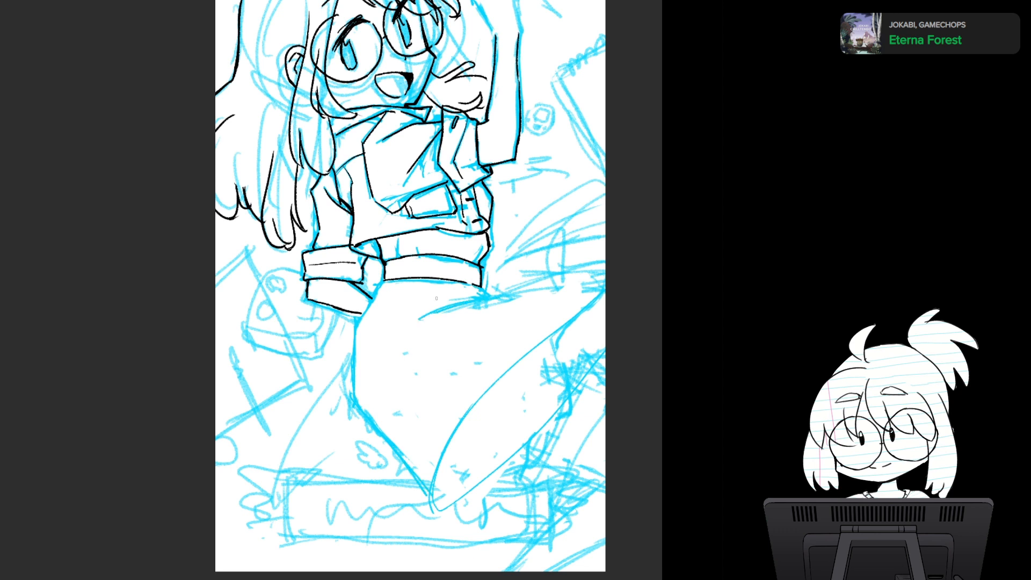
{"action": "left_click_drag", "start_coordinate": [412, 295], "coordinate": [480, 291]}
{"action": "left_click_drag", "start_coordinate": [388, 315], "coordinate": [380, 356]}
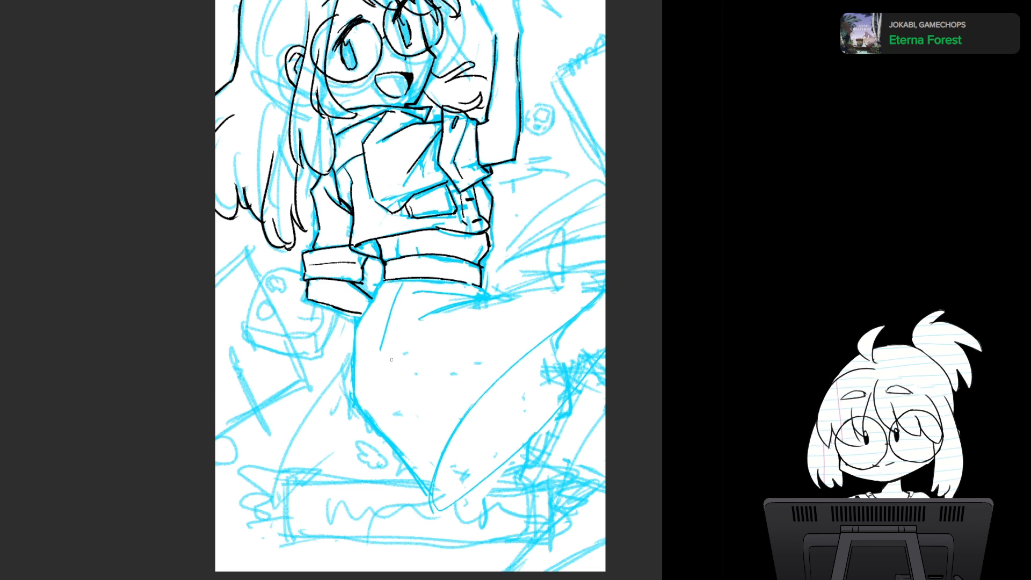
{"action": "mouse_move", "coordinate": [380, 346]}
{"action": "left_mouse_down"}
{"action": "mouse_move", "coordinate": [453, 462]}
{"action": "mouse_move", "coordinate": [491, 382]}
{"action": "mouse_move", "coordinate": [562, 316]}
{"action": "mouse_move", "coordinate": [607, 296]}
{"action": "left_mouse_up"}
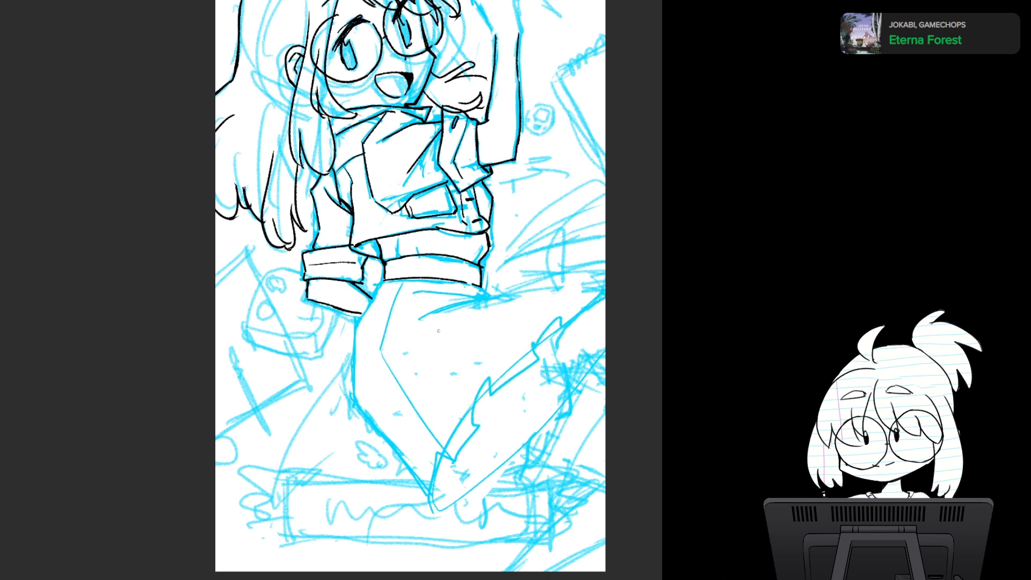
- Sketch the remaining pleat lines fanning from the waistband to the zigzag hem, plus the skirt's upper edge
{"action": "mouse_move", "coordinate": [411, 328]}
{"action": "left_mouse_down"}
{"action": "mouse_move", "coordinate": [440, 378]}
{"action": "mouse_move", "coordinate": [432, 322]}
{"action": "mouse_move", "coordinate": [491, 377]}
{"action": "left_mouse_up"}
{"action": "mouse_move", "coordinate": [409, 291]}
{"action": "left_mouse_down"}
{"action": "mouse_move", "coordinate": [424, 311]}
{"action": "mouse_move", "coordinate": [411, 319]}
{"action": "mouse_move", "coordinate": [411, 334]}
{"action": "left_mouse_up"}
{"action": "mouse_move", "coordinate": [444, 294]}
{"action": "left_mouse_down"}
{"action": "mouse_move", "coordinate": [482, 300]}
{"action": "mouse_move", "coordinate": [450, 314]}
{"action": "mouse_move", "coordinate": [533, 359]}
{"action": "left_mouse_up"}
{"action": "mouse_move", "coordinate": [458, 311]}
{"action": "left_mouse_down"}
{"action": "mouse_move", "coordinate": [537, 345]}
{"action": "mouse_move", "coordinate": [563, 301]}
{"action": "left_mouse_up"}
{"action": "left_click_drag", "start_coordinate": [495, 296], "coordinate": [605, 277]}
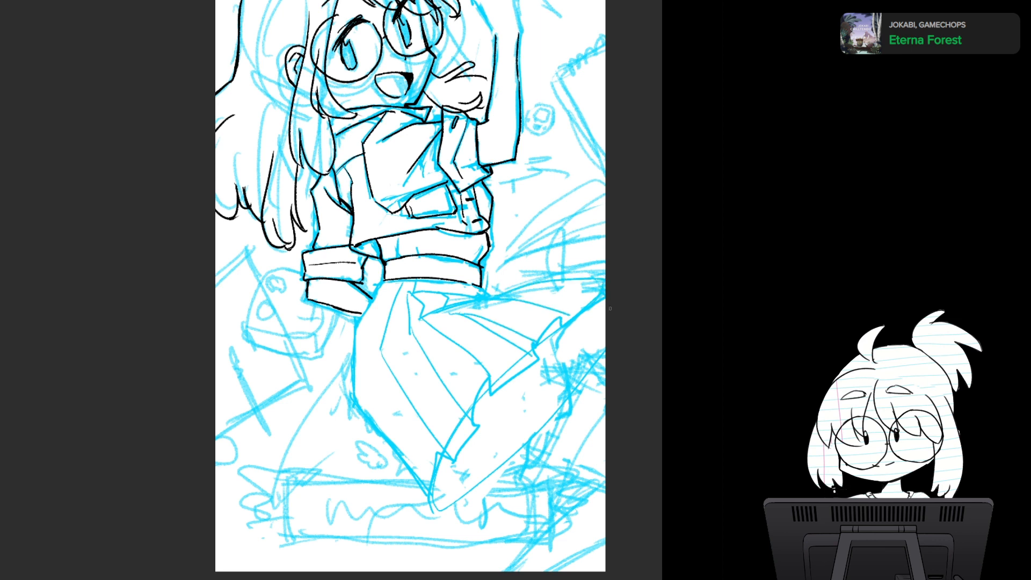
- Sketch rough guide lines for the legs extending out from beneath the skirt's hem
{"action": "mouse_move", "coordinate": [528, 370]}
{"action": "left_mouse_down"}
{"action": "mouse_move", "coordinate": [601, 393]}
{"action": "mouse_move", "coordinate": [550, 370]}
{"action": "mouse_move", "coordinate": [586, 390]}
{"action": "left_mouse_up"}
{"action": "left_click_drag", "start_coordinate": [480, 441], "coordinate": [541, 454]}
{"action": "left_click_drag", "start_coordinate": [554, 454], "coordinate": [568, 460]}
{"action": "left_click_drag", "start_coordinate": [492, 440], "coordinate": [560, 454]}
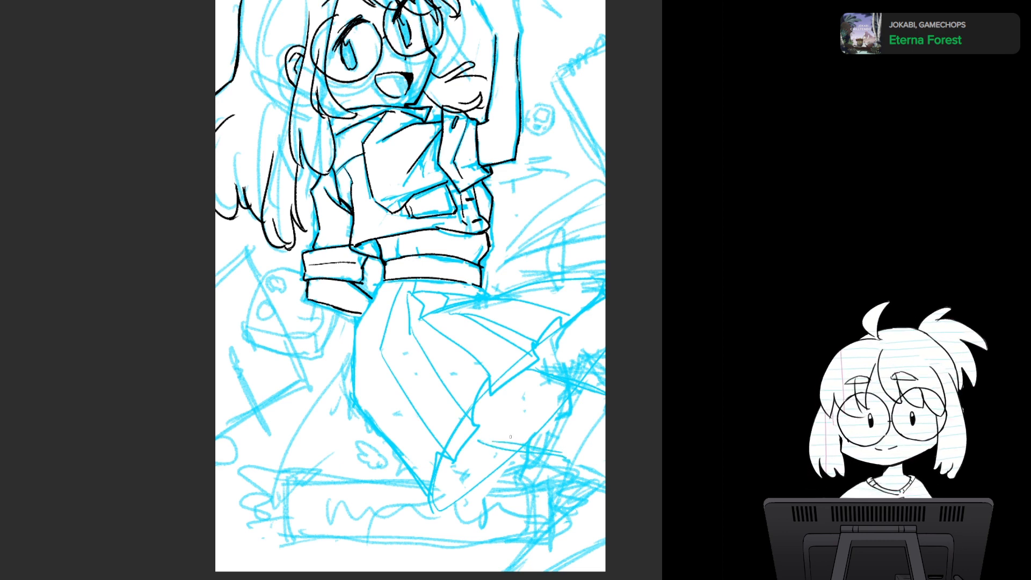
- Check the pleated skirt sketch mirrored, and try a long curved guide line from the waistband down through the skirt
{"action": "scroll", "coordinate": [514, 377], "scroll_direction": "down", "scroll_amount": 5}
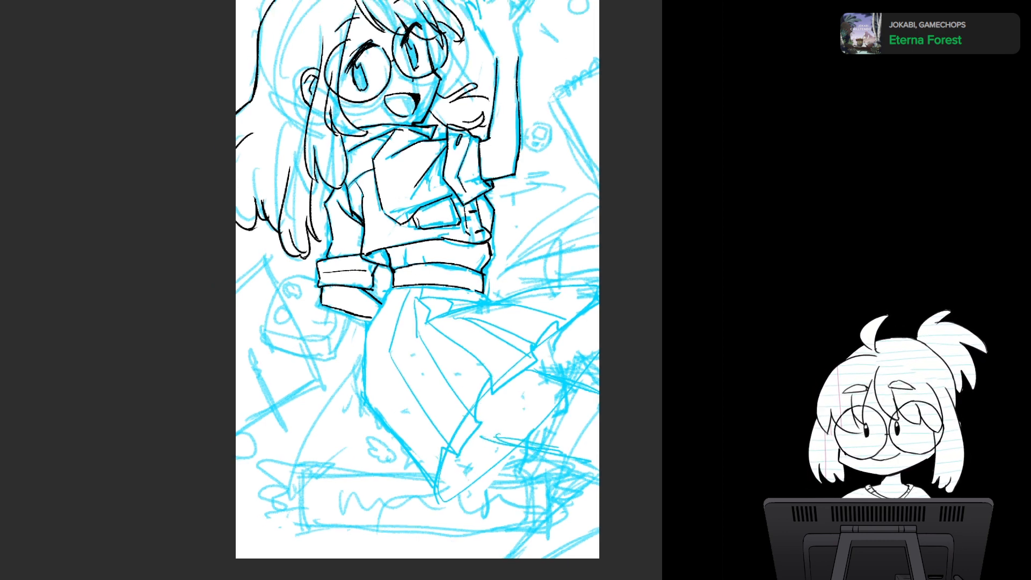
{"action": "scroll", "coordinate": [515, 384], "scroll_direction": "up", "scroll_amount": 2}
{"action": "left_click_drag", "start_coordinate": [515, 383], "coordinate": [463, 384]}
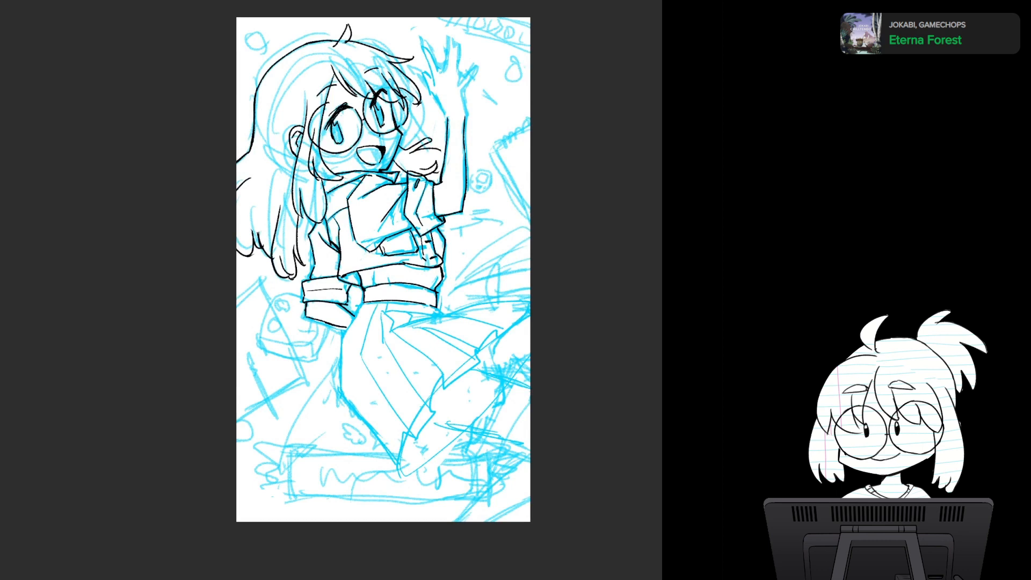
{"action": "key", "text": "h"}
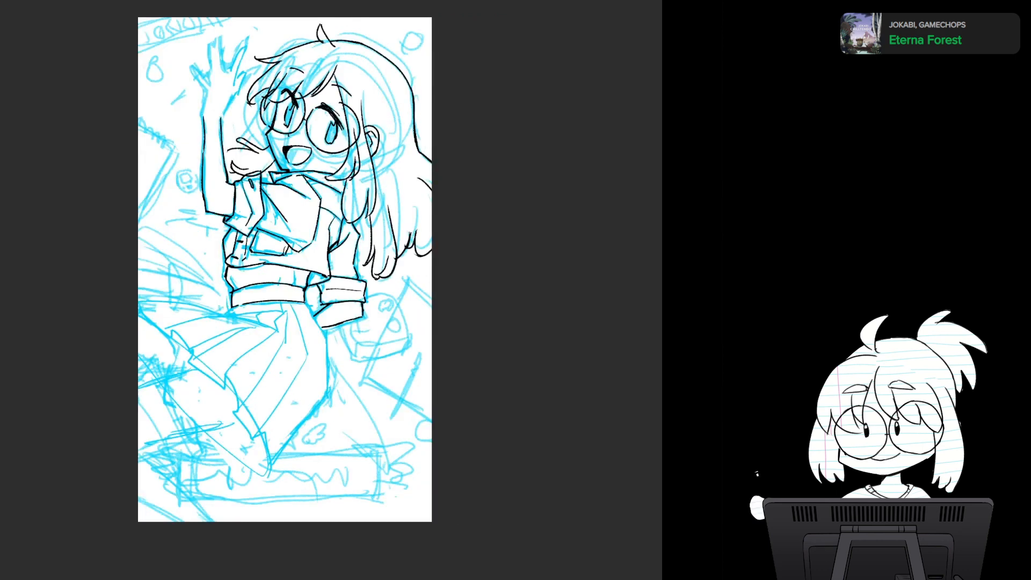
{"action": "key", "text": "h"}
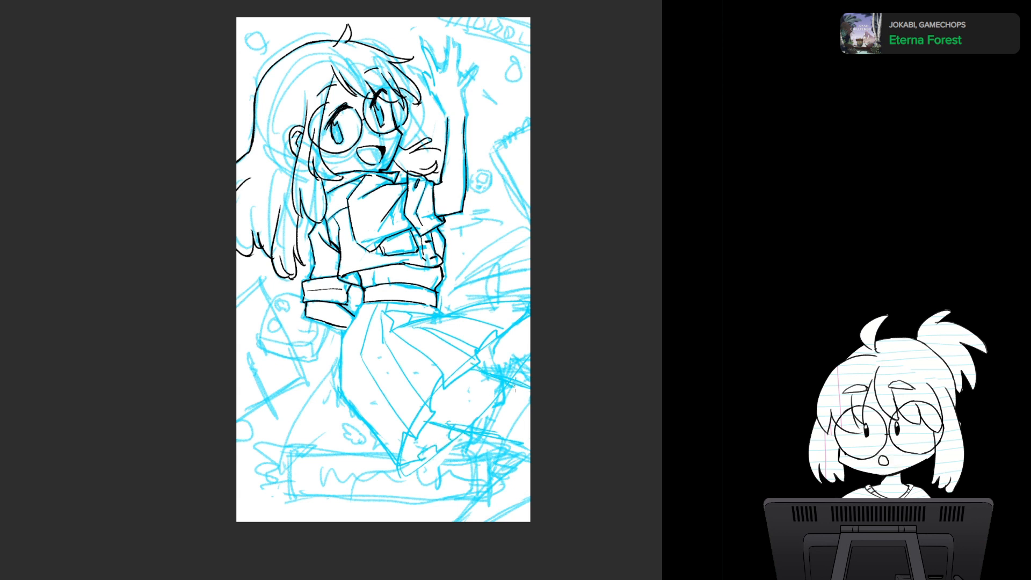
{"action": "left_click_drag", "start_coordinate": [363, 311], "coordinate": [470, 436]}
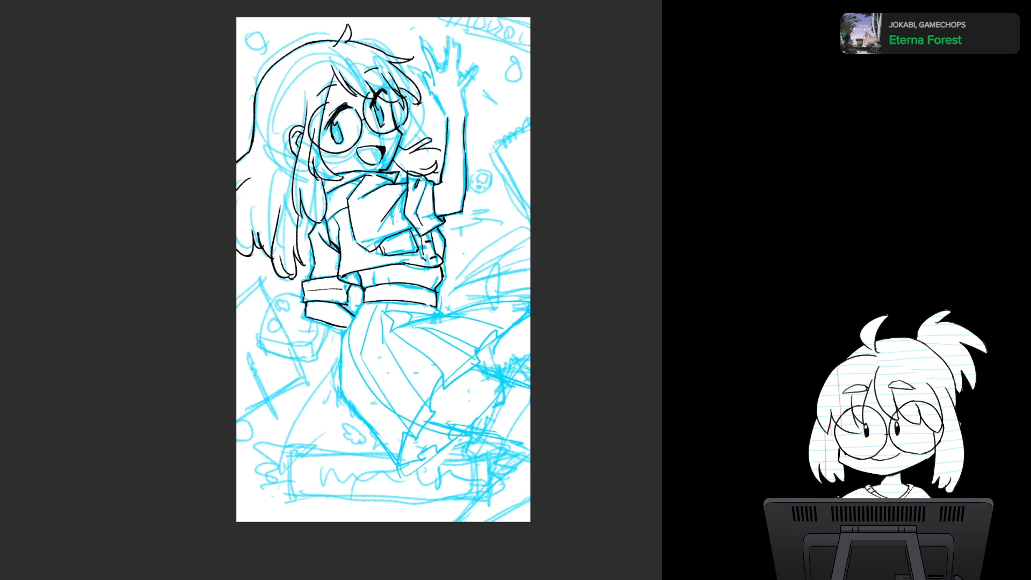
{"action": "key", "text": "ctrl+z"}
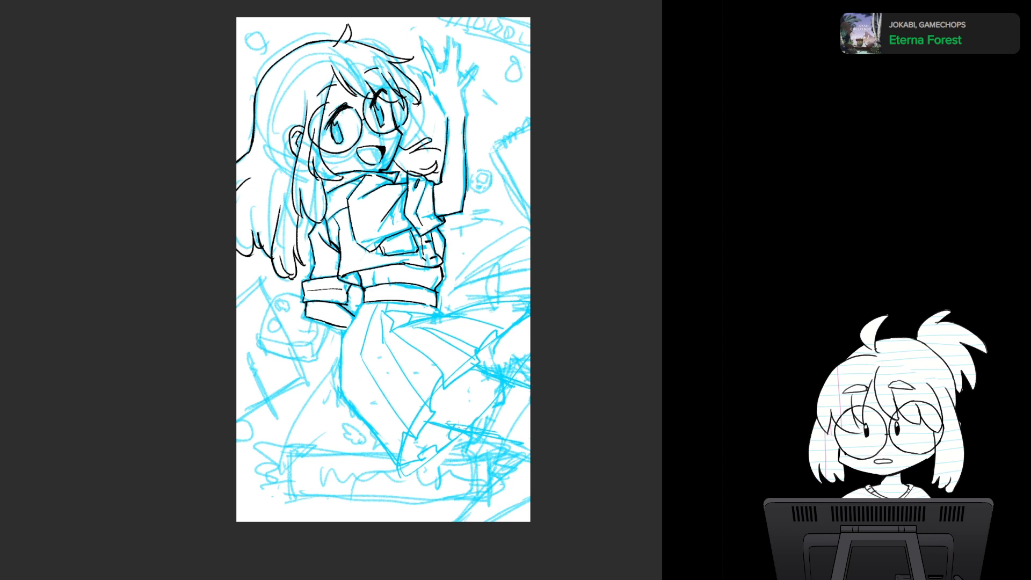
- Erase the scribbled hatching around the legs, and sketch the bent leg's cleaner outline down to the canvas's lower corner
{"action": "mouse_move", "coordinate": [487, 412]}
{"action": "left_mouse_down"}
{"action": "mouse_move", "coordinate": [498, 384]}
{"action": "mouse_move", "coordinate": [535, 357]}
{"action": "mouse_move", "coordinate": [496, 363]}
{"action": "mouse_move", "coordinate": [510, 372]}
{"action": "left_mouse_up"}
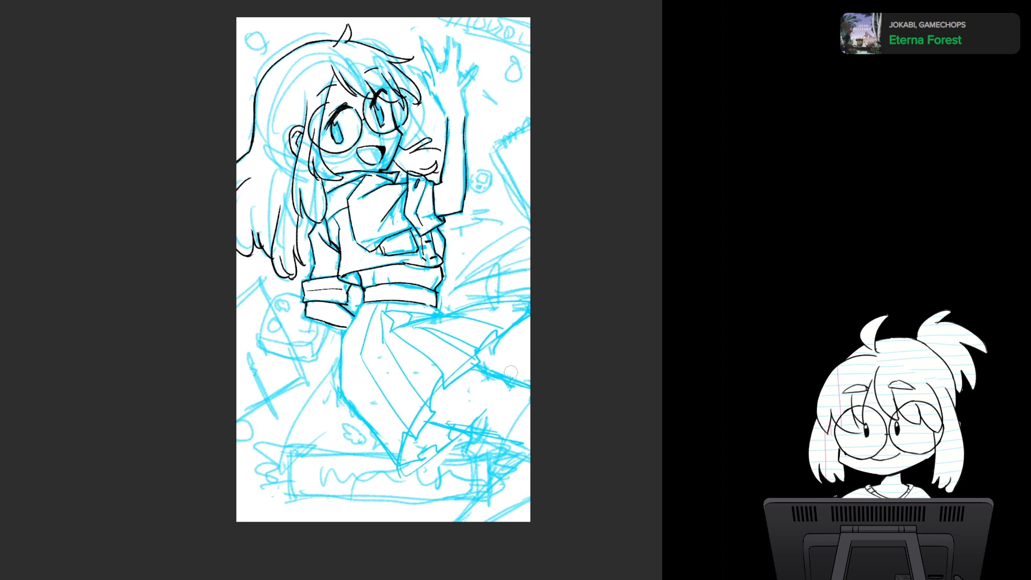
{"action": "mouse_move", "coordinate": [454, 416]}
{"action": "left_mouse_down"}
{"action": "mouse_move", "coordinate": [498, 413]}
{"action": "mouse_move", "coordinate": [441, 443]}
{"action": "mouse_move", "coordinate": [448, 436]}
{"action": "mouse_move", "coordinate": [480, 461]}
{"action": "mouse_move", "coordinate": [459, 495]}
{"action": "mouse_move", "coordinate": [476, 494]}
{"action": "left_mouse_up"}
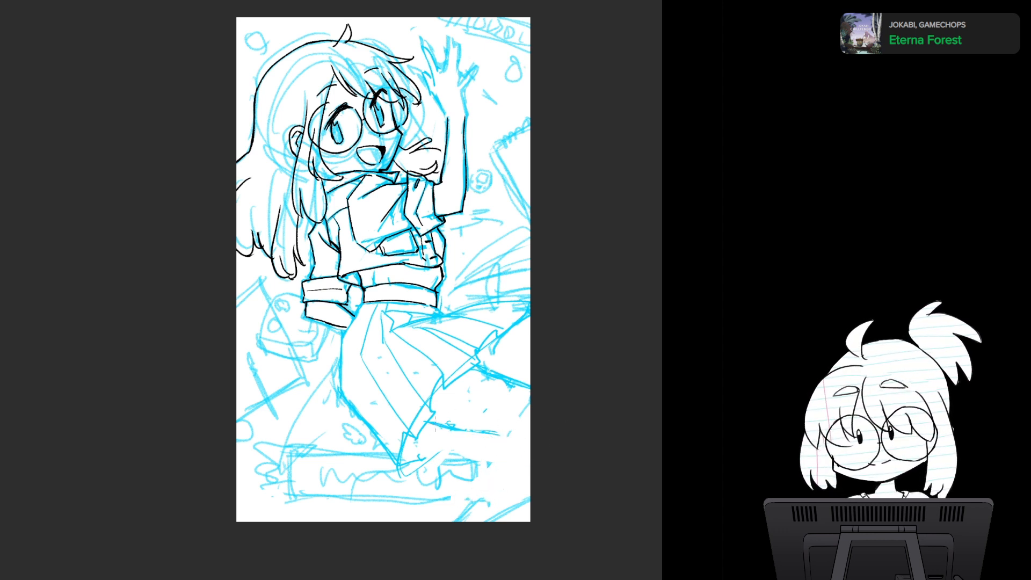
{"action": "left_click_drag", "start_coordinate": [454, 425], "coordinate": [507, 435]}
{"action": "mouse_move", "coordinate": [497, 456]}
{"action": "left_mouse_down"}
{"action": "mouse_move", "coordinate": [476, 489]}
{"action": "mouse_move", "coordinate": [537, 466]}
{"action": "left_mouse_up"}
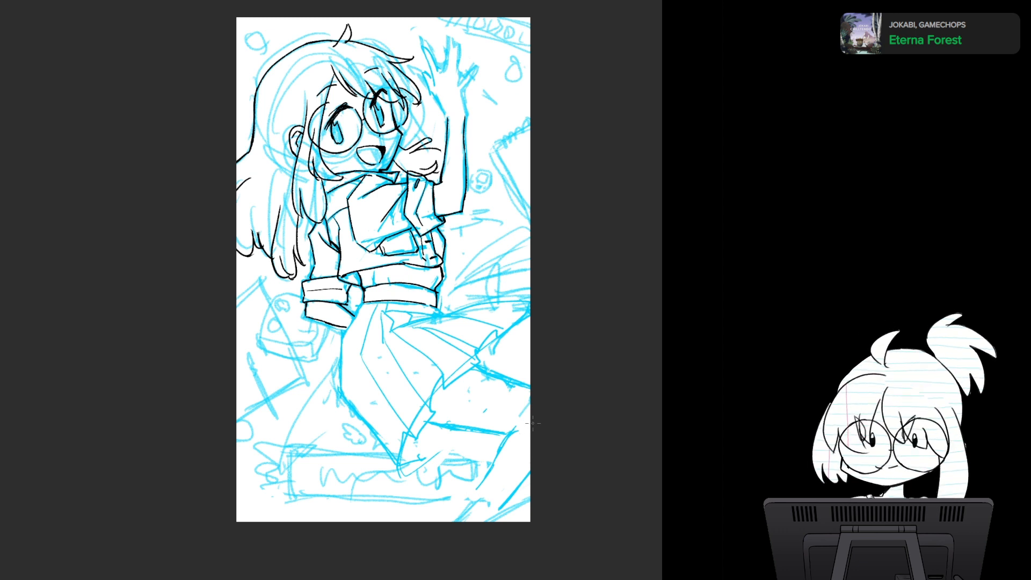
{"action": "left_click_drag", "start_coordinate": [534, 478], "coordinate": [489, 530]}
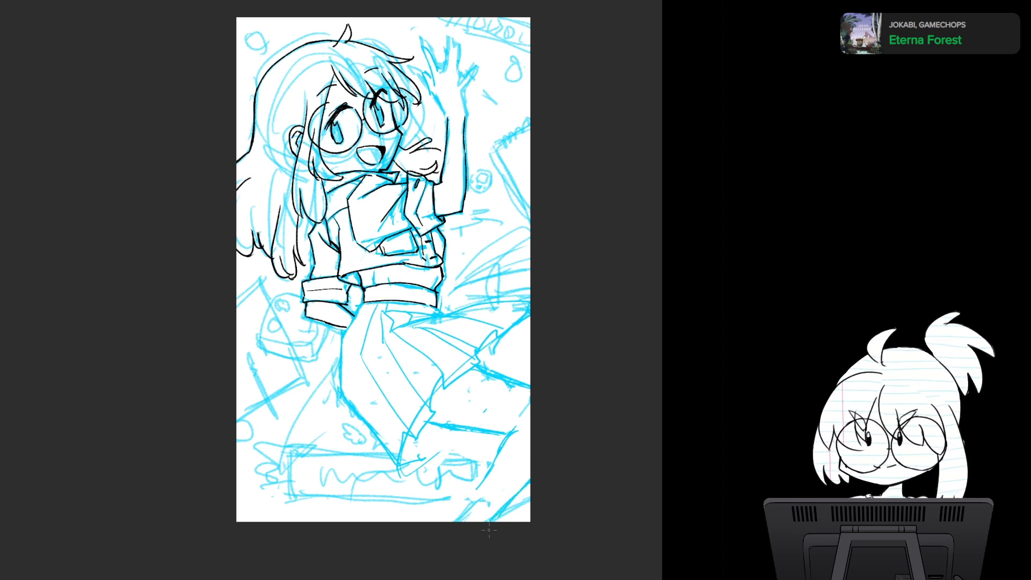
{"action": "left_click_drag", "start_coordinate": [484, 467], "coordinate": [499, 434]}
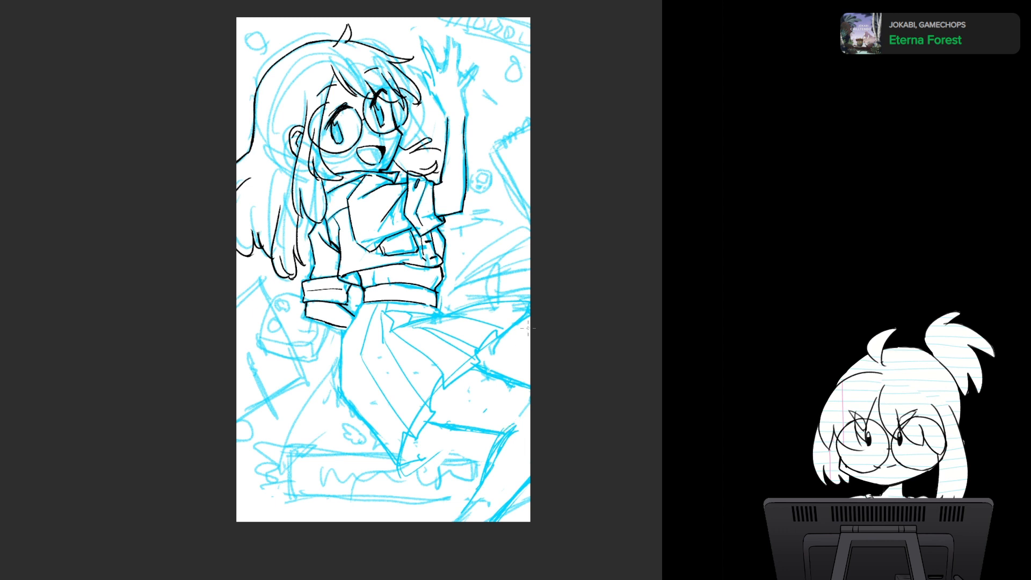
- Strengthen the leg sketch below the hem, and redraw the skirt's flared upper edge out to the canvas edge
{"action": "left_click_drag", "start_coordinate": [424, 456], "coordinate": [448, 436]}
{"action": "left_click_drag", "start_coordinate": [512, 377], "coordinate": [489, 351]}
{"action": "mouse_move", "coordinate": [418, 427]}
{"action": "left_mouse_down"}
{"action": "mouse_move", "coordinate": [477, 450]}
{"action": "mouse_move", "coordinate": [459, 443]}
{"action": "mouse_move", "coordinate": [475, 466]}
{"action": "mouse_move", "coordinate": [474, 490]}
{"action": "left_mouse_up"}
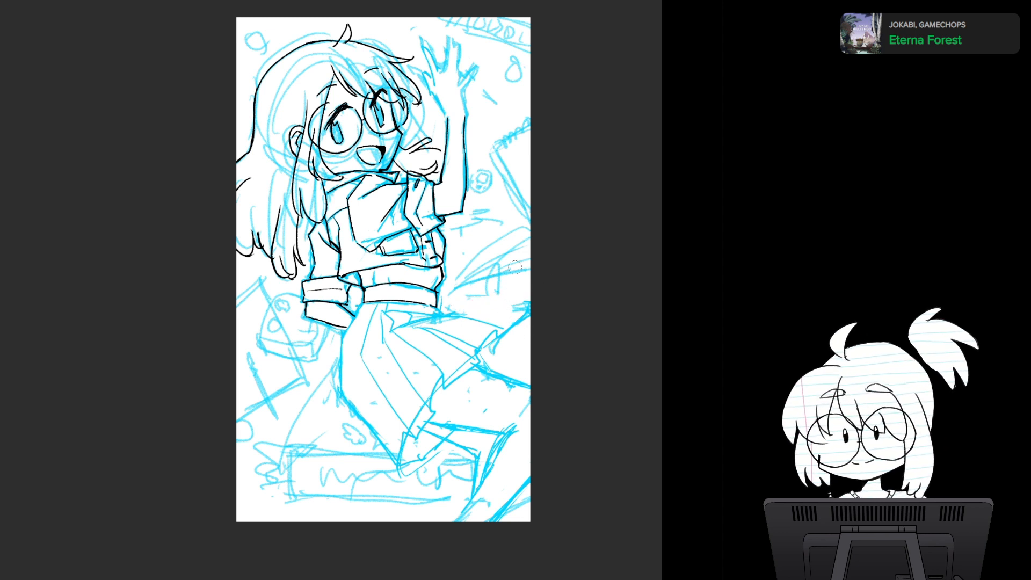
{"action": "mouse_move", "coordinate": [456, 313]}
{"action": "left_mouse_down"}
{"action": "mouse_move", "coordinate": [531, 313]}
{"action": "mouse_move", "coordinate": [463, 312]}
{"action": "mouse_move", "coordinate": [507, 298]}
{"action": "mouse_move", "coordinate": [528, 306]}
{"action": "left_mouse_up"}
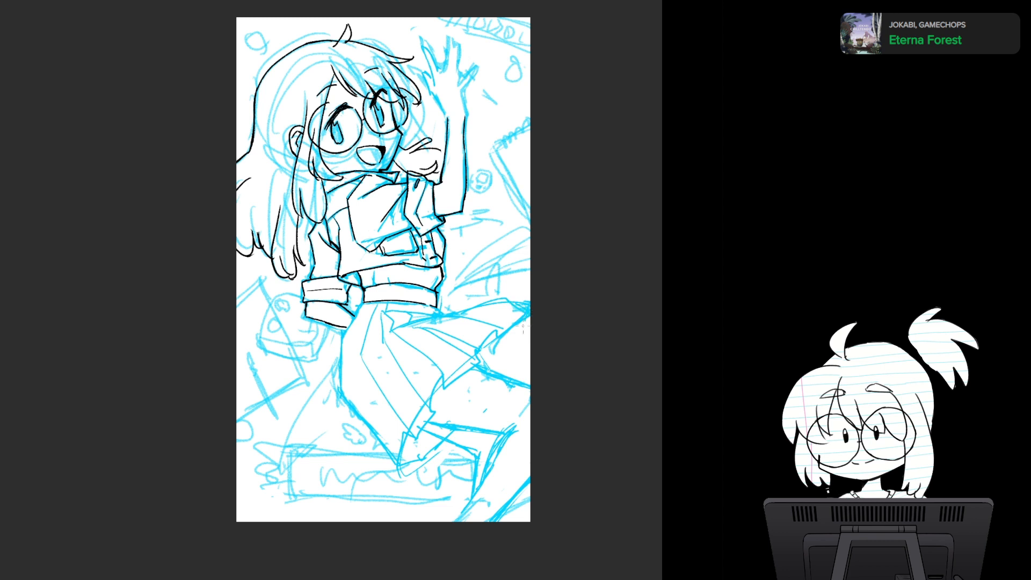
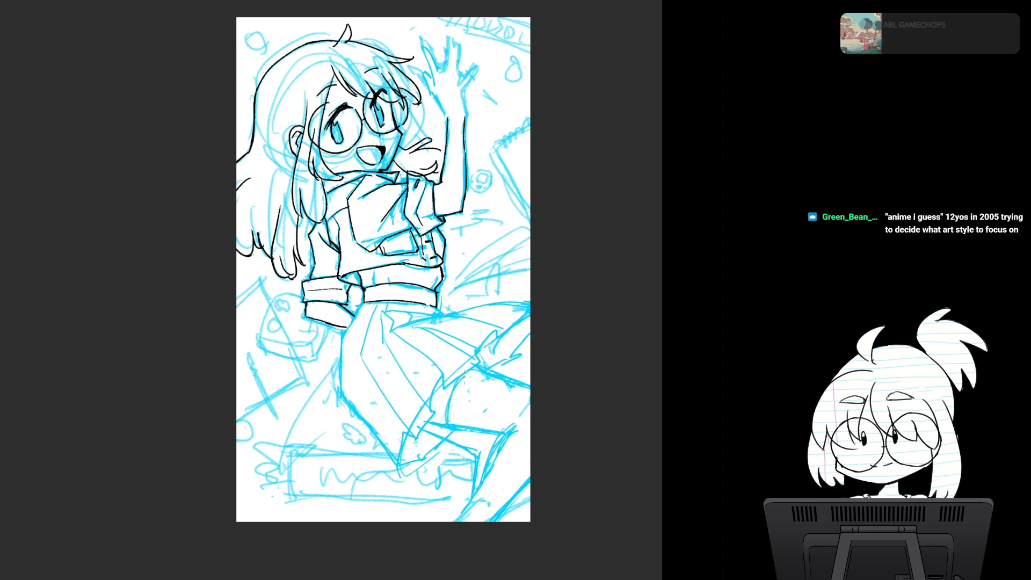
- Sketch a curved band around the bent leg's thigh and tidy the lower leg's sketch lines near the canvas bottom
{"action": "left_click_drag", "start_coordinate": [483, 379], "coordinate": [472, 425]}
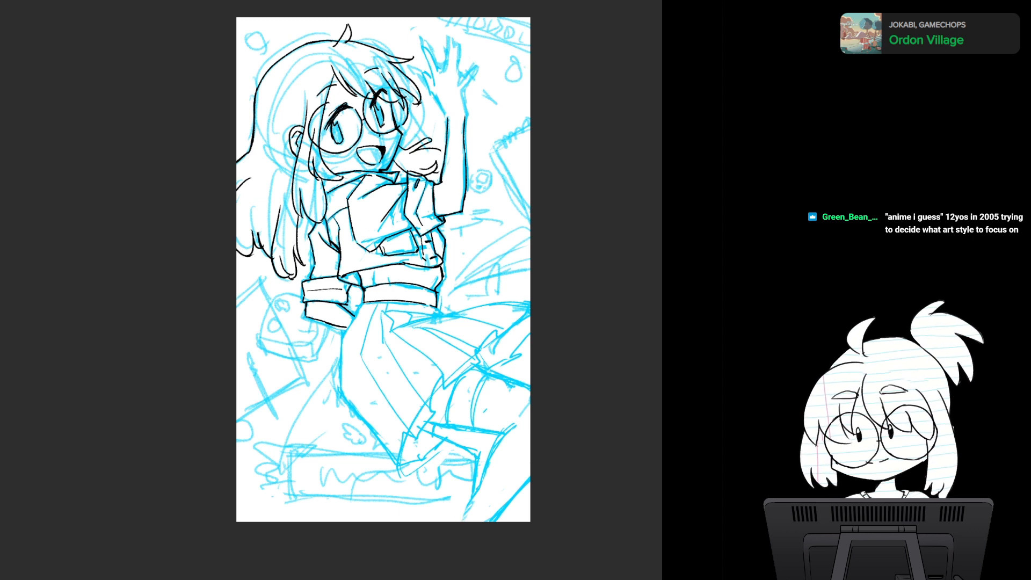
{"action": "left_click_drag", "start_coordinate": [476, 495], "coordinate": [459, 521]}
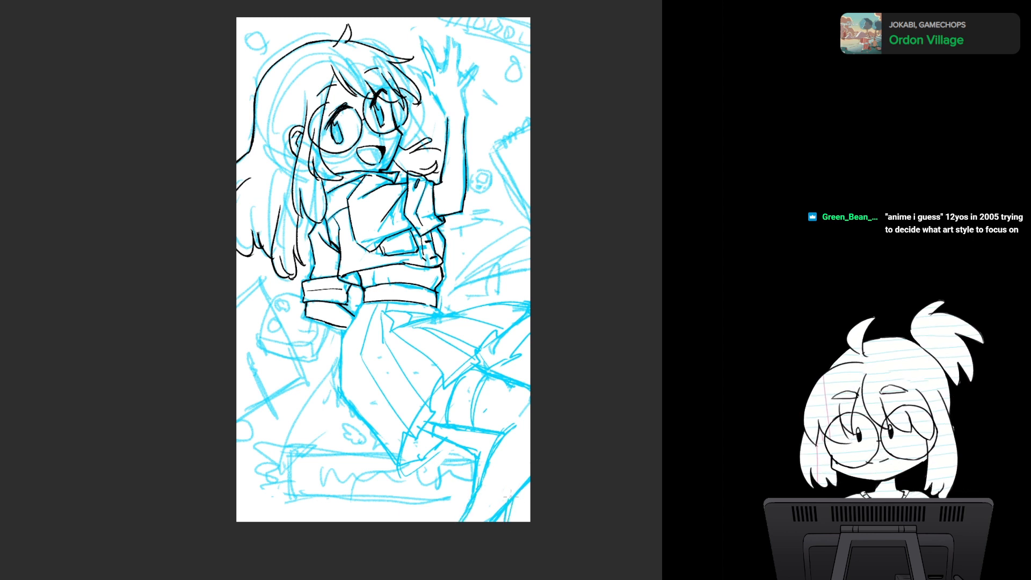
{"action": "mouse_move", "coordinate": [314, 457]}
{"action": "left_mouse_down"}
{"action": "mouse_move", "coordinate": [466, 451]}
{"action": "mouse_move", "coordinate": [418, 503]}
{"action": "mouse_move", "coordinate": [482, 492]}
{"action": "left_mouse_up"}
{"action": "mouse_move", "coordinate": [449, 439]}
{"action": "left_mouse_down"}
{"action": "mouse_move", "coordinate": [476, 427]}
{"action": "mouse_move", "coordinate": [502, 443]}
{"action": "left_mouse_up"}
{"action": "key", "text": "ctrl+z"}
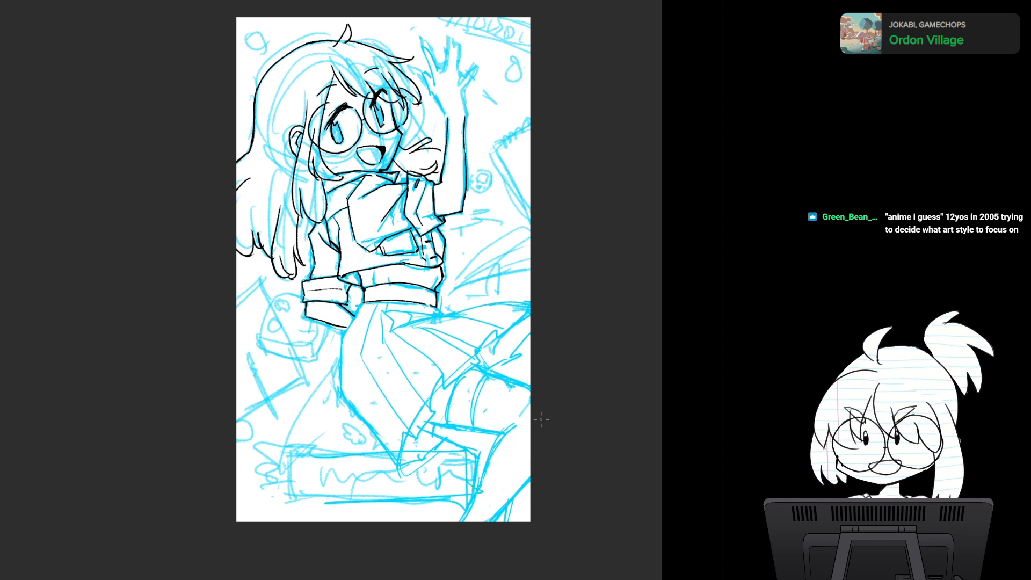
{"action": "key", "text": "ctrl+z"}
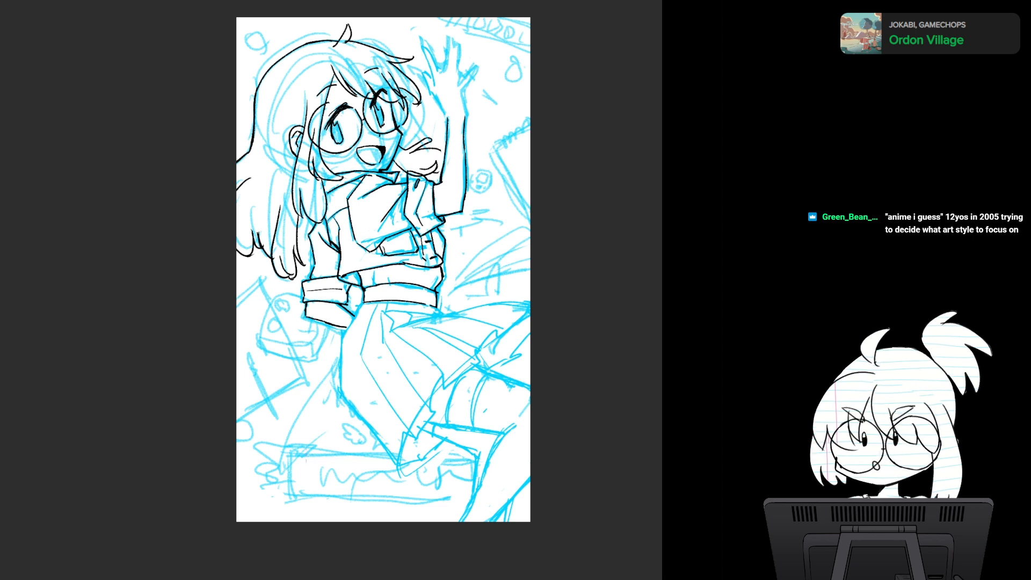
- Redraw the lettered box's upper, lower and side edges in blue beneath the skirt, extending them over to the leg
{"action": "left_click_drag", "start_coordinate": [308, 457], "coordinate": [475, 463]}
{"action": "left_click_drag", "start_coordinate": [397, 494], "coordinate": [353, 495]}
{"action": "left_click_drag", "start_coordinate": [355, 495], "coordinate": [474, 497]}
{"action": "mouse_move", "coordinate": [477, 450]}
{"action": "left_mouse_down"}
{"action": "mouse_move", "coordinate": [283, 465]}
{"action": "mouse_move", "coordinate": [396, 462]}
{"action": "left_mouse_up"}
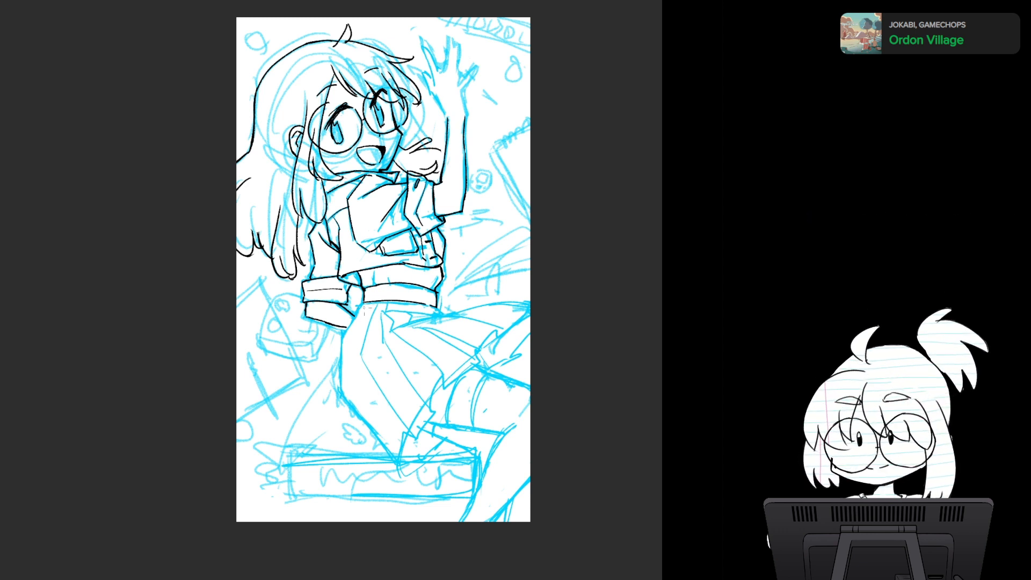
- Ink the skirt's outer contour from the waistband to its lowest point, and the zigzag pleated hem out to the canvas edge
{"action": "left_click_drag", "start_coordinate": [360, 316], "coordinate": [363, 299]}
{"action": "scroll", "coordinate": [414, 339], "scroll_direction": "up", "scroll_amount": 4}
{"action": "left_click_drag", "start_coordinate": [415, 340], "coordinate": [419, 277]}
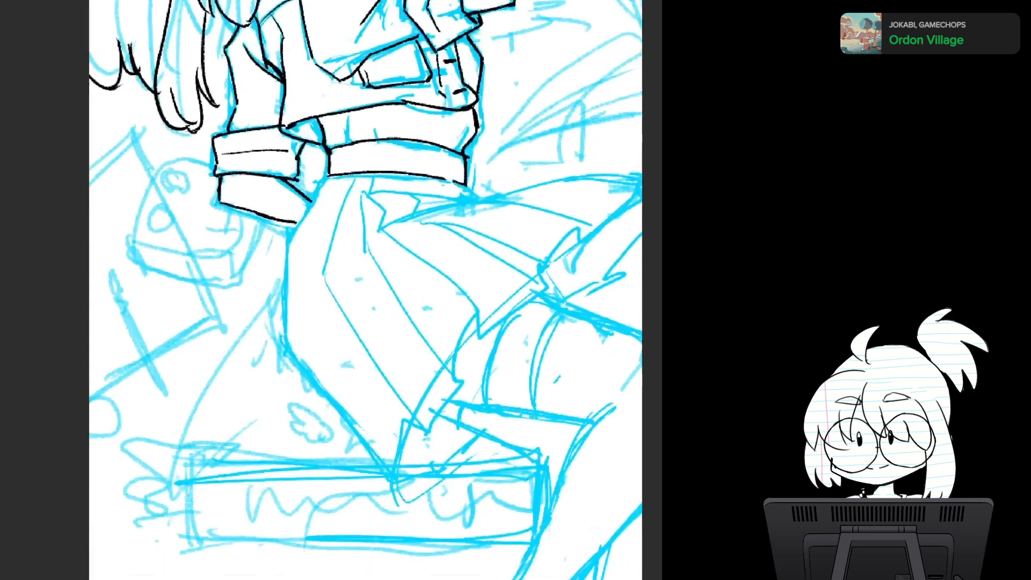
{"action": "mouse_move", "coordinate": [316, 191]}
{"action": "left_mouse_down"}
{"action": "mouse_move", "coordinate": [282, 255]}
{"action": "mouse_move", "coordinate": [285, 245]}
{"action": "mouse_move", "coordinate": [283, 350]}
{"action": "left_mouse_up"}
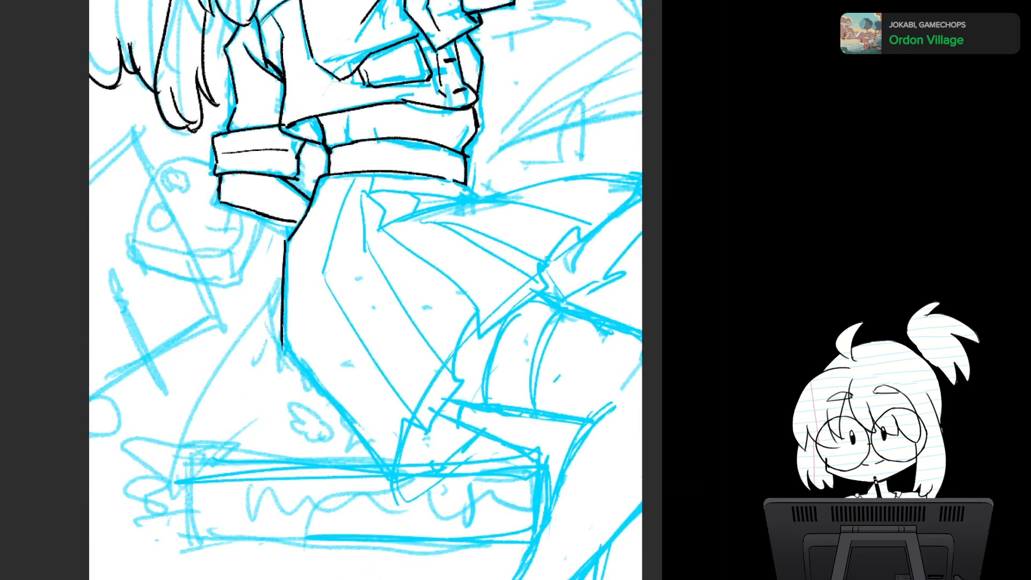
{"action": "mouse_move", "coordinate": [284, 311]}
{"action": "left_mouse_down"}
{"action": "mouse_move", "coordinate": [283, 349]}
{"action": "mouse_move", "coordinate": [395, 482]}
{"action": "left_mouse_up"}
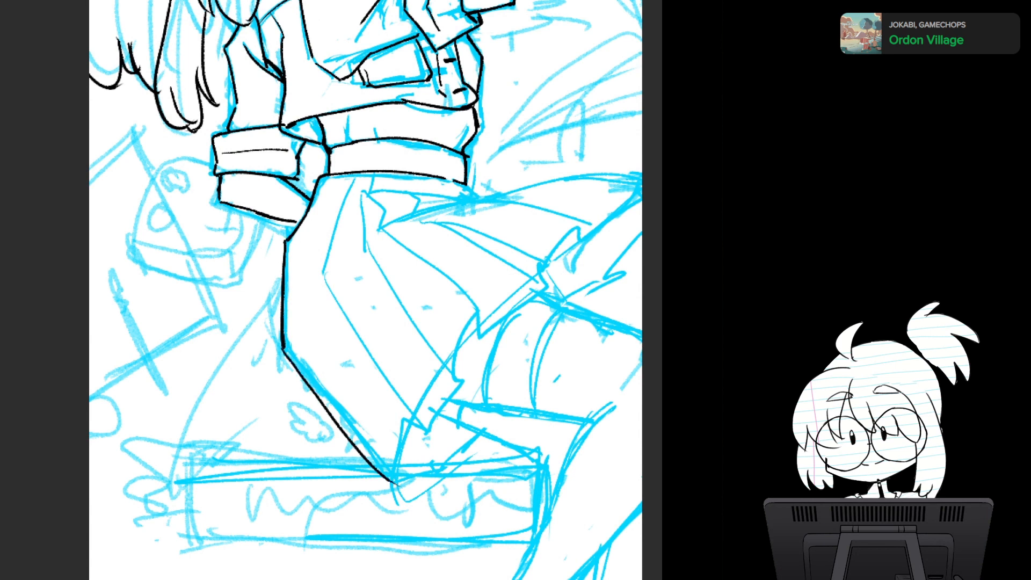
{"action": "mouse_move", "coordinate": [359, 450]}
{"action": "left_mouse_down"}
{"action": "mouse_move", "coordinate": [410, 471]}
{"action": "mouse_move", "coordinate": [402, 415]}
{"action": "mouse_move", "coordinate": [426, 433]}
{"action": "mouse_move", "coordinate": [456, 391]}
{"action": "mouse_move", "coordinate": [447, 384]}
{"action": "mouse_move", "coordinate": [477, 307]}
{"action": "mouse_move", "coordinate": [493, 322]}
{"action": "mouse_move", "coordinate": [541, 287]}
{"action": "mouse_move", "coordinate": [530, 267]}
{"action": "mouse_move", "coordinate": [580, 223]}
{"action": "mouse_move", "coordinate": [579, 246]}
{"action": "mouse_move", "coordinate": [640, 191]}
{"action": "left_mouse_up"}
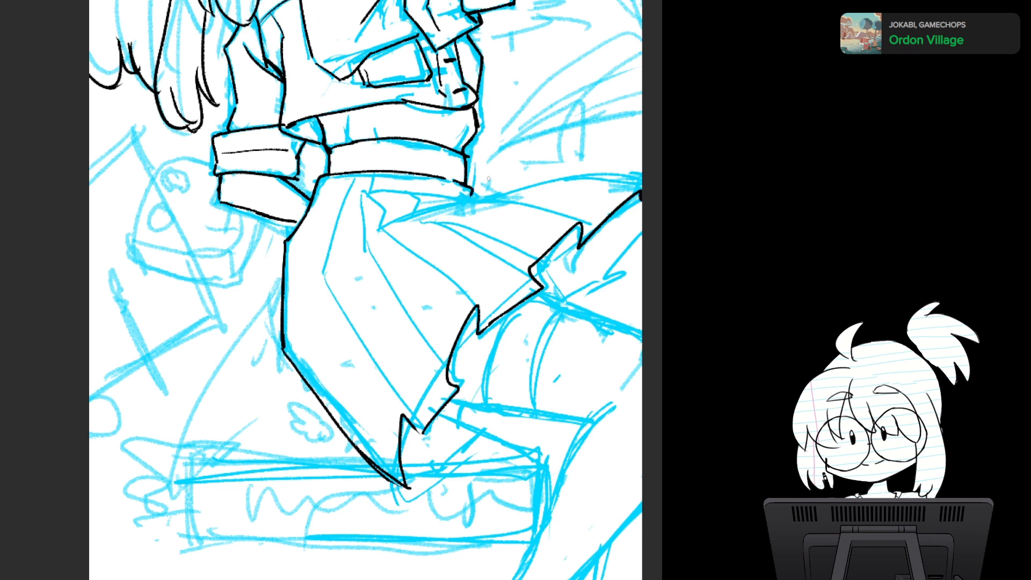
- Ink the skirt's flared upper edge from the waistband out to the canvas edge
{"action": "mouse_move", "coordinate": [445, 205]}
{"action": "left_mouse_down"}
{"action": "mouse_move", "coordinate": [485, 191]}
{"action": "mouse_move", "coordinate": [583, 217]}
{"action": "left_mouse_up"}
{"action": "left_click_drag", "start_coordinate": [507, 192], "coordinate": [643, 187]}
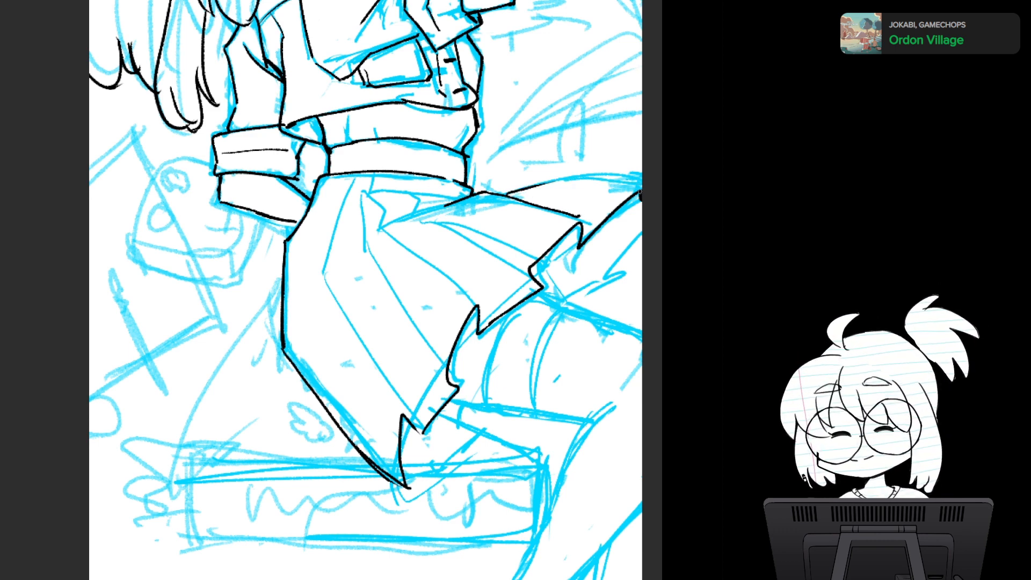
{"action": "left_click_drag", "start_coordinate": [502, 192], "coordinate": [642, 184]}
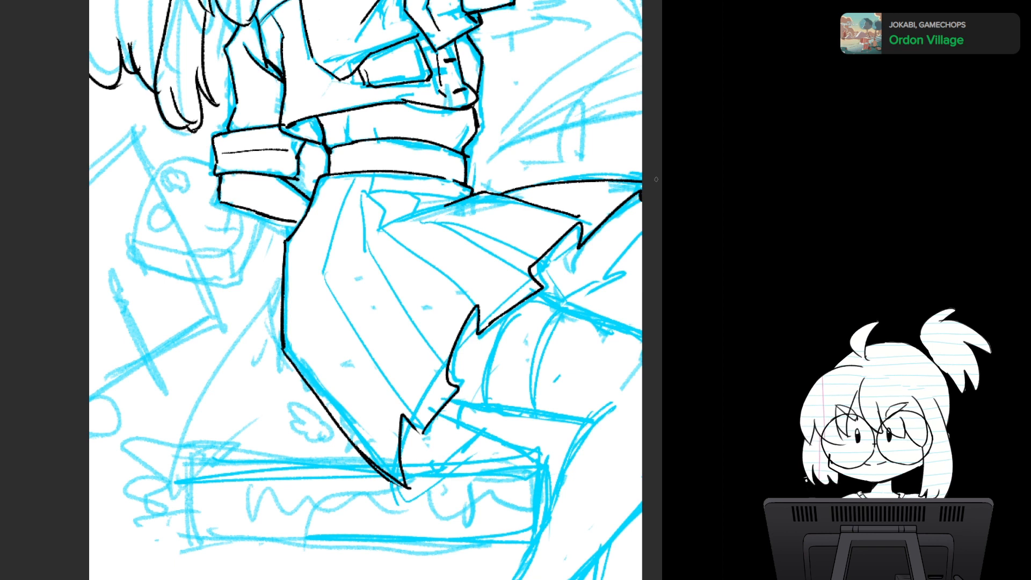
- Ink the pleat lines fanning from below the waistband to the notches in the skirt's hem
{"action": "mouse_move", "coordinate": [428, 176]}
{"action": "left_mouse_down"}
{"action": "mouse_move", "coordinate": [444, 203]}
{"action": "mouse_move", "coordinate": [523, 267]}
{"action": "left_mouse_up"}
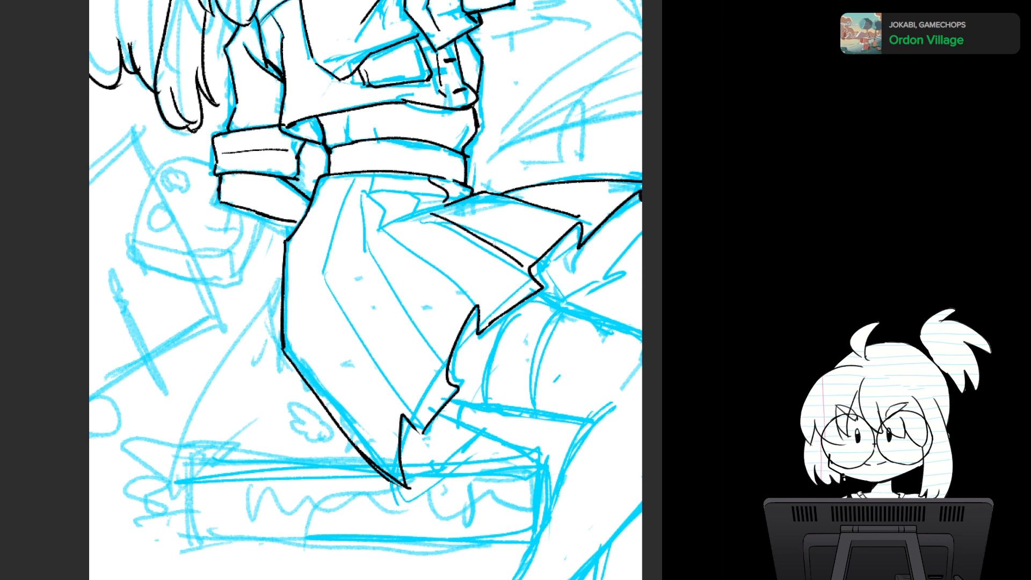
{"action": "left_click_drag", "start_coordinate": [448, 226], "coordinate": [541, 292]}
{"action": "mouse_move", "coordinate": [367, 194]}
{"action": "left_mouse_down"}
{"action": "mouse_move", "coordinate": [384, 226]}
{"action": "mouse_move", "coordinate": [472, 308]}
{"action": "left_mouse_up"}
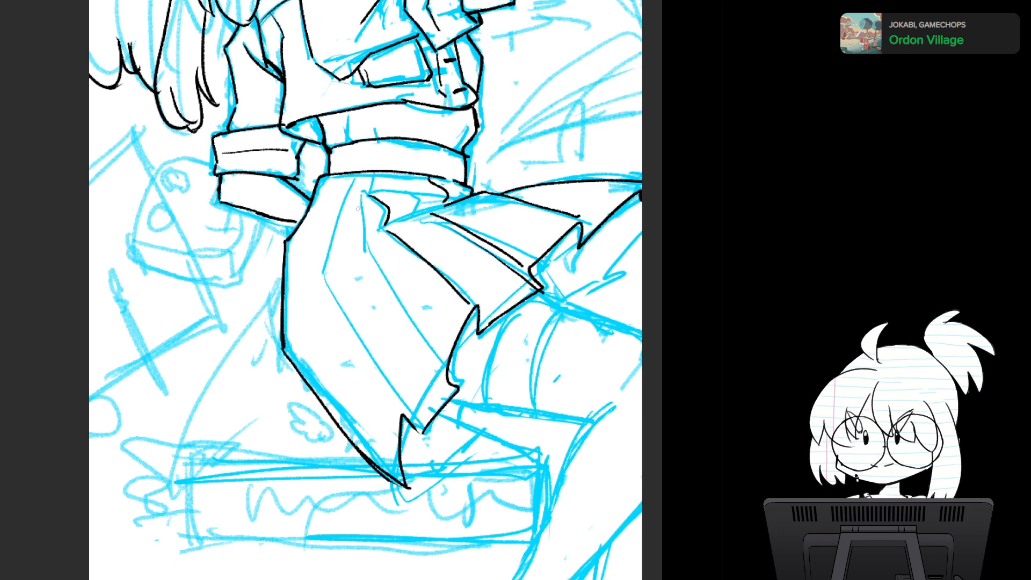
{"action": "left_click_drag", "start_coordinate": [371, 258], "coordinate": [448, 374]}
{"action": "key", "text": "ctrl+z"}
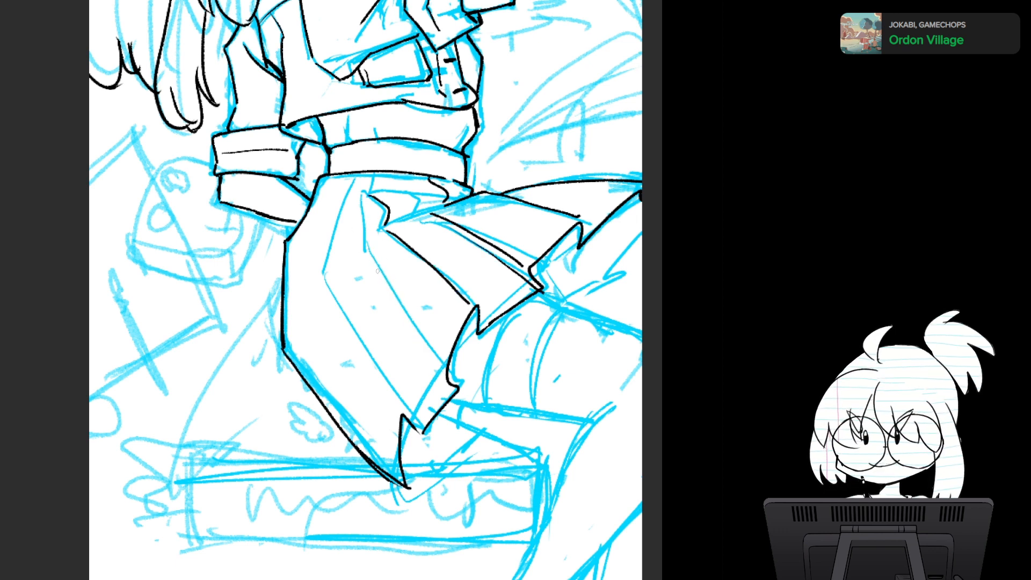
{"action": "left_click_drag", "start_coordinate": [379, 269], "coordinate": [447, 373]}
{"action": "mouse_move", "coordinate": [355, 179]}
{"action": "left_mouse_down"}
{"action": "mouse_move", "coordinate": [322, 233]}
{"action": "mouse_move", "coordinate": [321, 290]}
{"action": "left_mouse_up"}
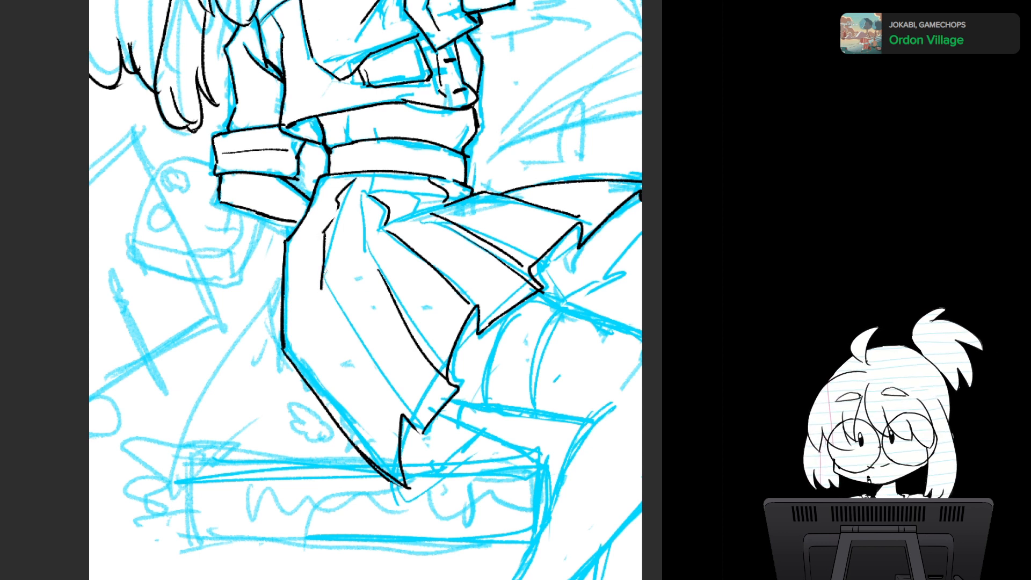
{"action": "key", "text": "ctrl+z"}
{"action": "key", "text": "ctrl+z"}
{"action": "key", "text": "ctrl+z"}
- Ink the long angled pleat line from the waistband down to the hem, and the small fold lines just beneath the waistband
{"action": "mouse_move", "coordinate": [321, 251]}
{"action": "left_mouse_down"}
{"action": "mouse_move", "coordinate": [316, 274]}
{"action": "mouse_move", "coordinate": [392, 407]}
{"action": "mouse_move", "coordinate": [415, 422]}
{"action": "left_mouse_up"}
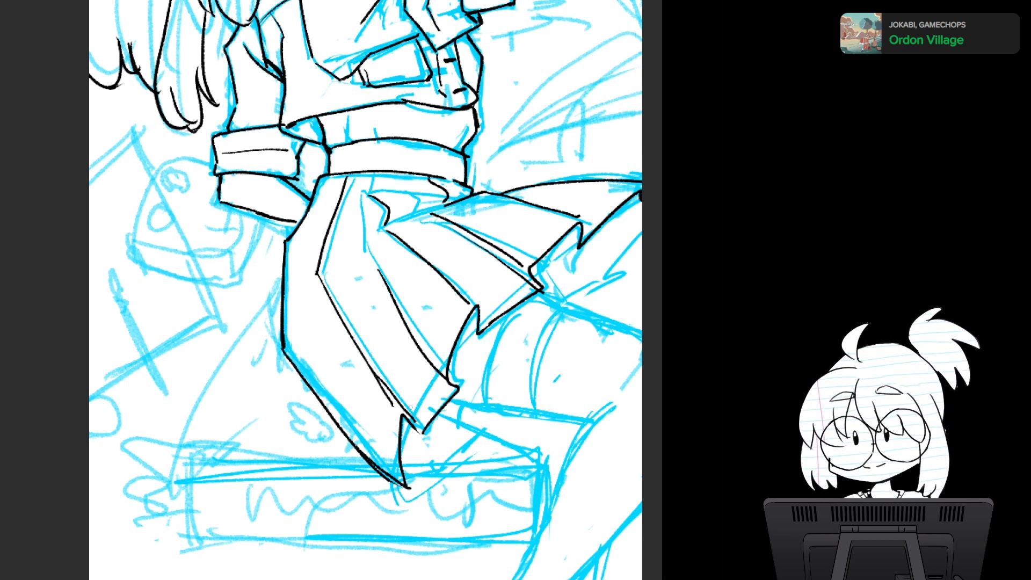
{"action": "left_click_drag", "start_coordinate": [359, 191], "coordinate": [367, 228]}
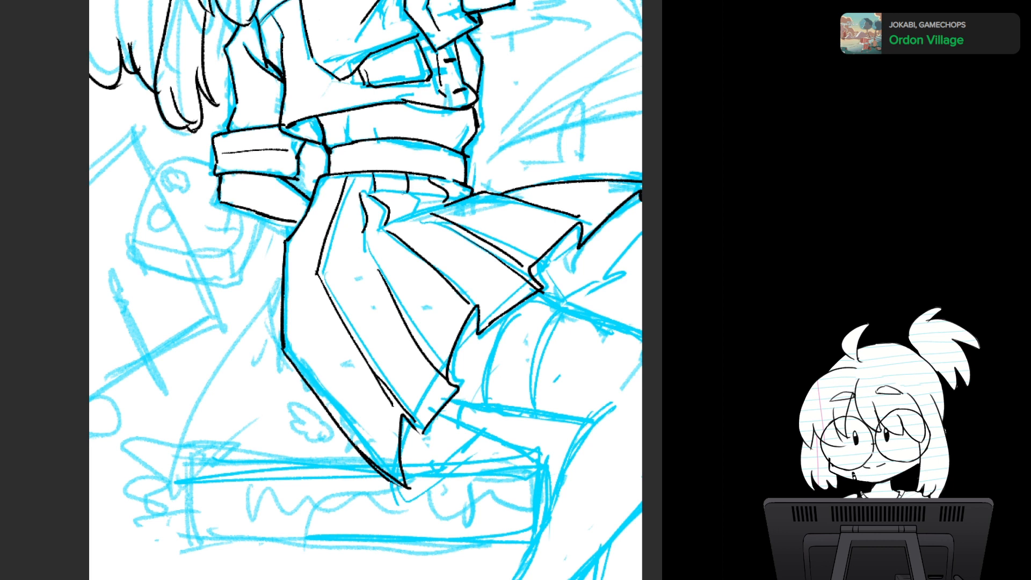
{"action": "mouse_move", "coordinate": [367, 192]}
{"action": "left_mouse_down"}
{"action": "mouse_move", "coordinate": [417, 194]}
{"action": "mouse_move", "coordinate": [420, 211]}
{"action": "mouse_move", "coordinate": [459, 188]}
{"action": "mouse_move", "coordinate": [408, 192]}
{"action": "mouse_move", "coordinate": [463, 194]}
{"action": "left_mouse_up"}
{"action": "key", "text": "ctrl+z"}
{"action": "key", "text": "ctrl+z"}
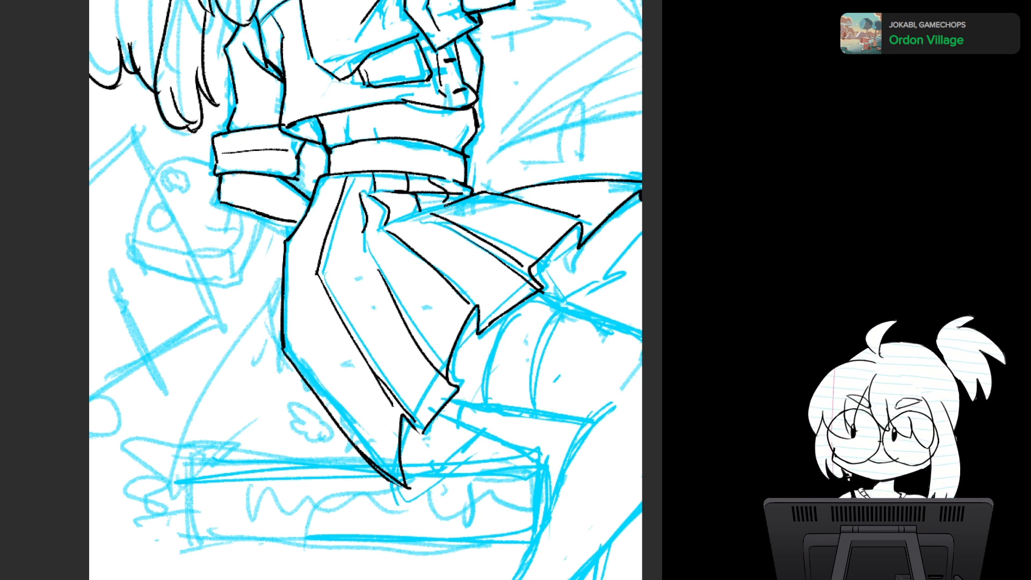
{"action": "left_click_drag", "start_coordinate": [367, 234], "coordinate": [456, 199]}
{"action": "key", "text": "ctrl+z"}
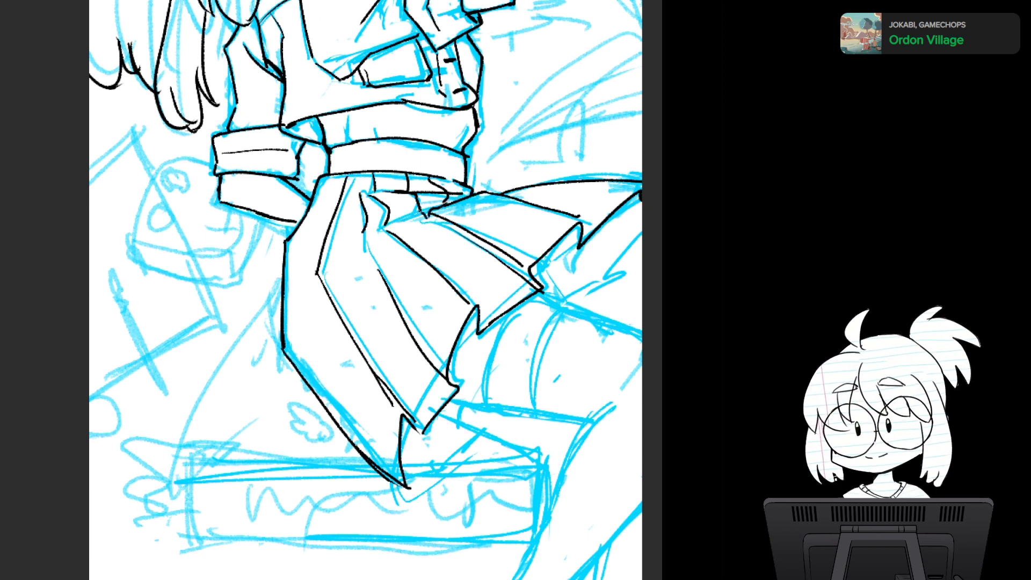
{"action": "left_click_drag", "start_coordinate": [421, 209], "coordinate": [436, 207]}
- Ink the jagged inner hem of the skirt's flared side at the canvas edge, and look at the finished character reference
{"action": "scroll", "coordinate": [528, 386], "scroll_direction": "down", "scroll_amount": 4}
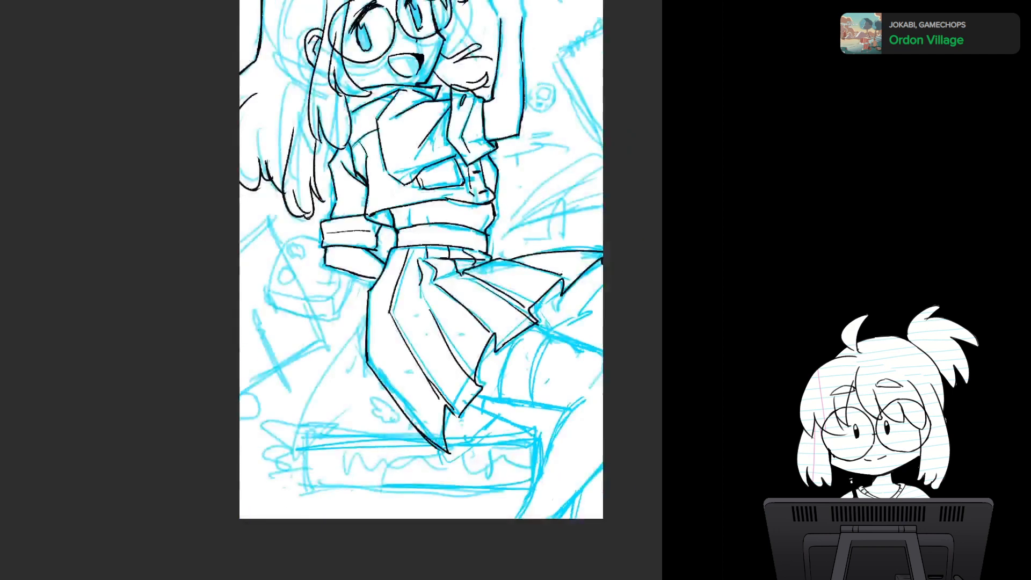
{"action": "left_click_drag", "start_coordinate": [529, 386], "coordinate": [520, 451]}
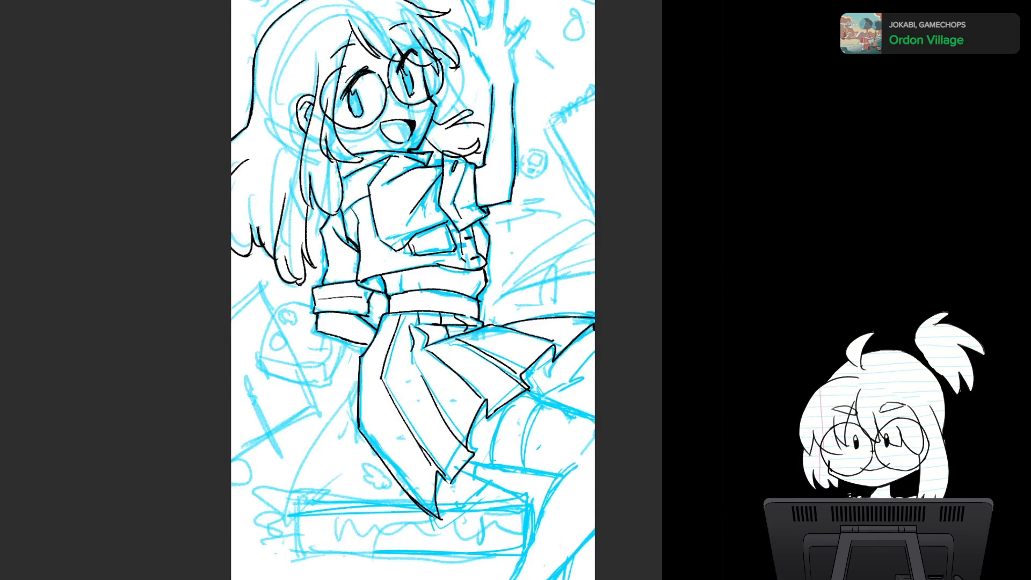
{"action": "mouse_move", "coordinate": [594, 344]}
{"action": "left_mouse_down"}
{"action": "mouse_move", "coordinate": [572, 378]}
{"action": "mouse_move", "coordinate": [569, 362]}
{"action": "mouse_move", "coordinate": [423, 213]}
{"action": "left_mouse_up"}
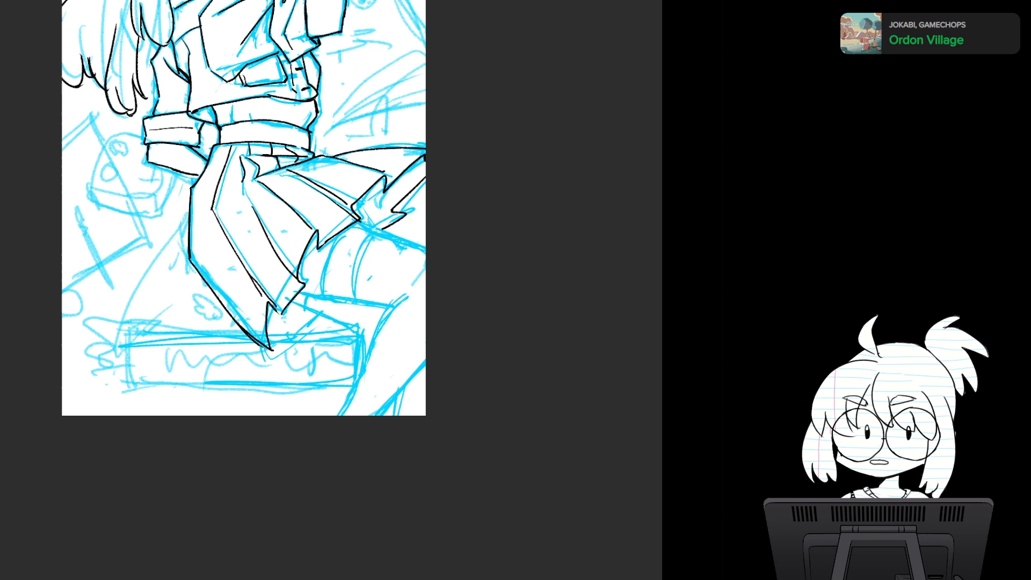
{"action": "scroll", "coordinate": [300, 257], "scroll_direction": "up", "scroll_amount": 3}
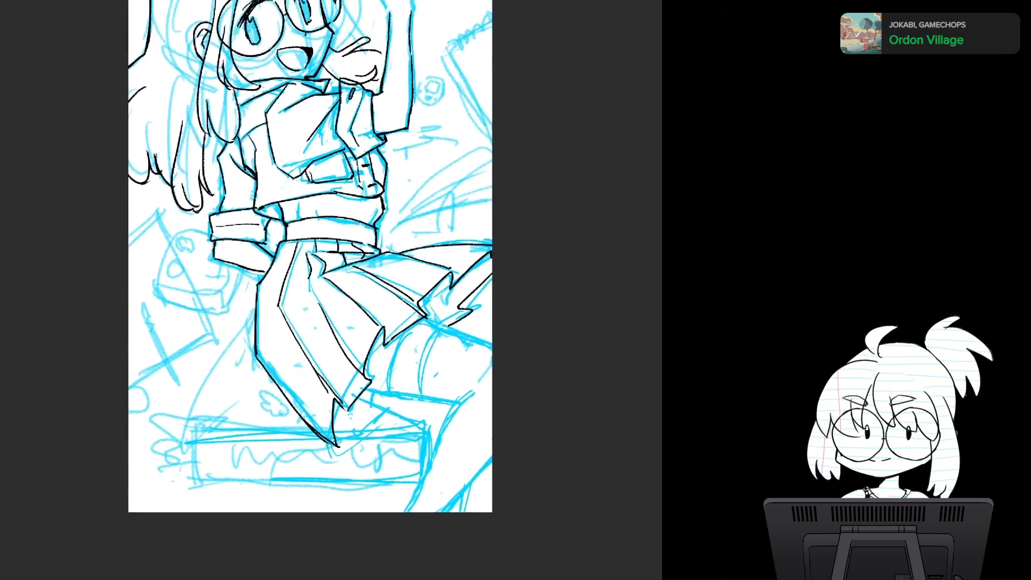
- Ink the bent leg's upper and lower thigh contours and the curved stocking band just below the skirt's hem
{"action": "mouse_move", "coordinate": [333, 290]}
{"action": "left_mouse_down"}
{"action": "mouse_move", "coordinate": [362, 301]}
{"action": "mouse_move", "coordinate": [349, 263]}
{"action": "mouse_move", "coordinate": [266, 170]}
{"action": "left_mouse_up"}
{"action": "key", "text": "ctrl+plus"}
{"action": "left_click_drag", "start_coordinate": [322, 242], "coordinate": [308, 288]}
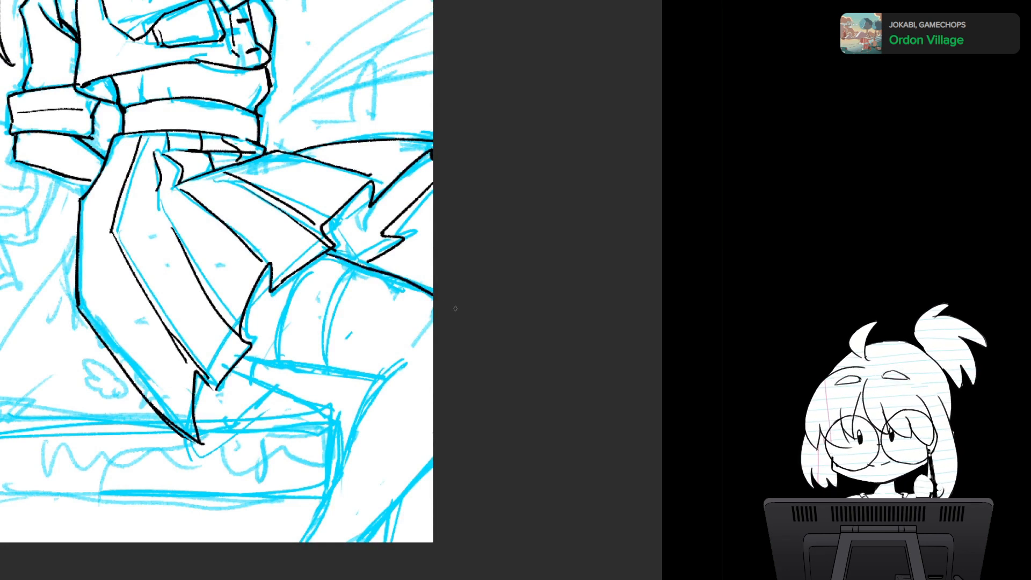
{"action": "left_click_drag", "start_coordinate": [326, 254], "coordinate": [433, 302]}
{"action": "key", "text": "ctrl+z"}
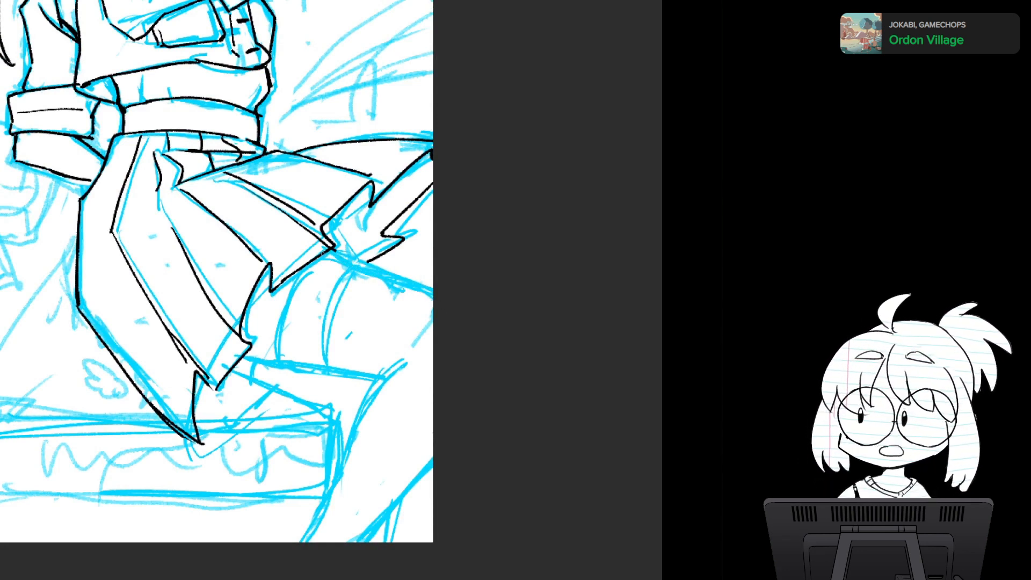
{"action": "left_click_drag", "start_coordinate": [323, 254], "coordinate": [434, 305]}
{"action": "key", "text": "ctrl+z"}
{"action": "left_click_drag", "start_coordinate": [323, 252], "coordinate": [441, 299]}
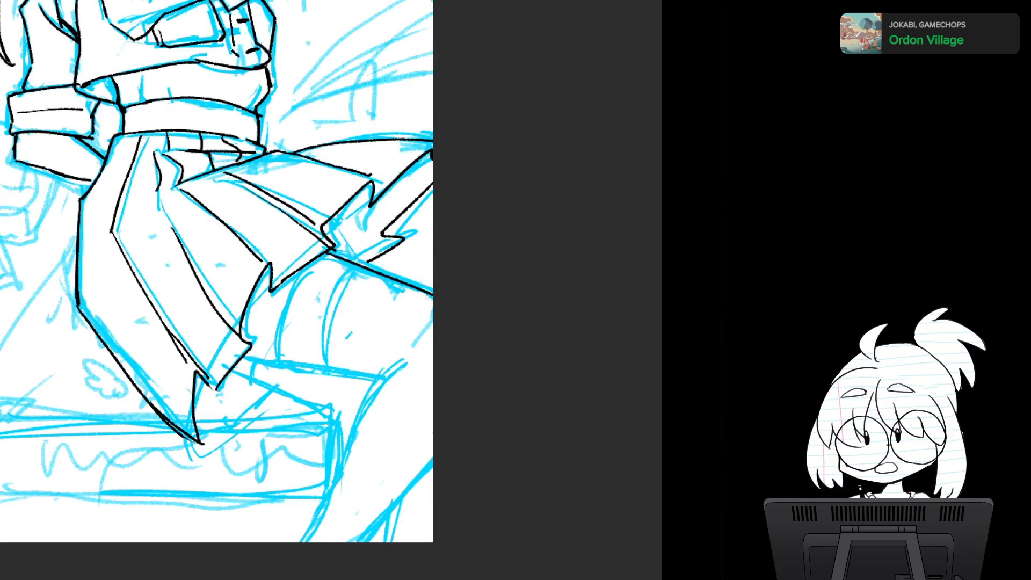
{"action": "left_click_drag", "start_coordinate": [244, 358], "coordinate": [378, 374]}
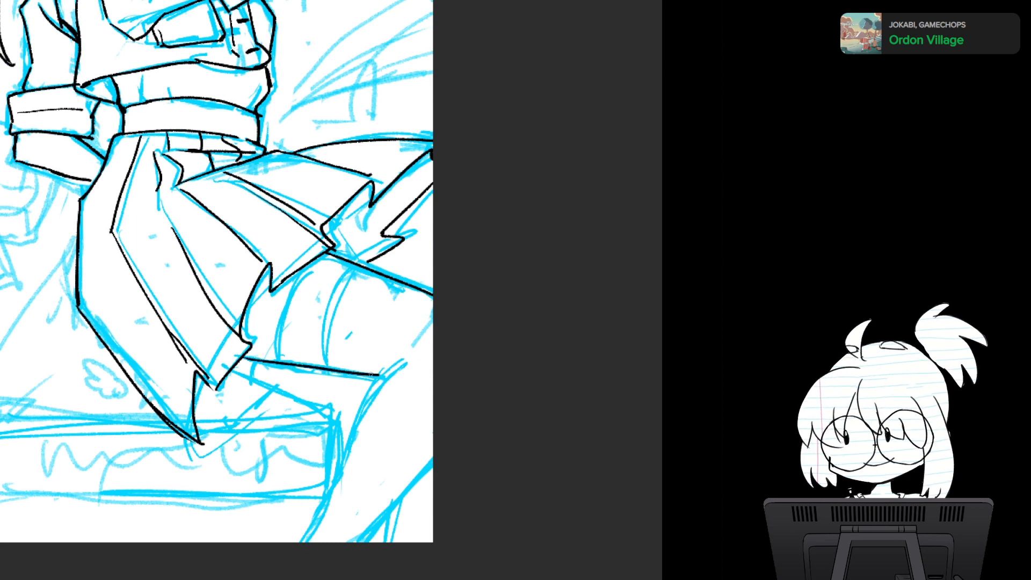
{"action": "left_click_drag", "start_coordinate": [296, 272], "coordinate": [281, 360]}
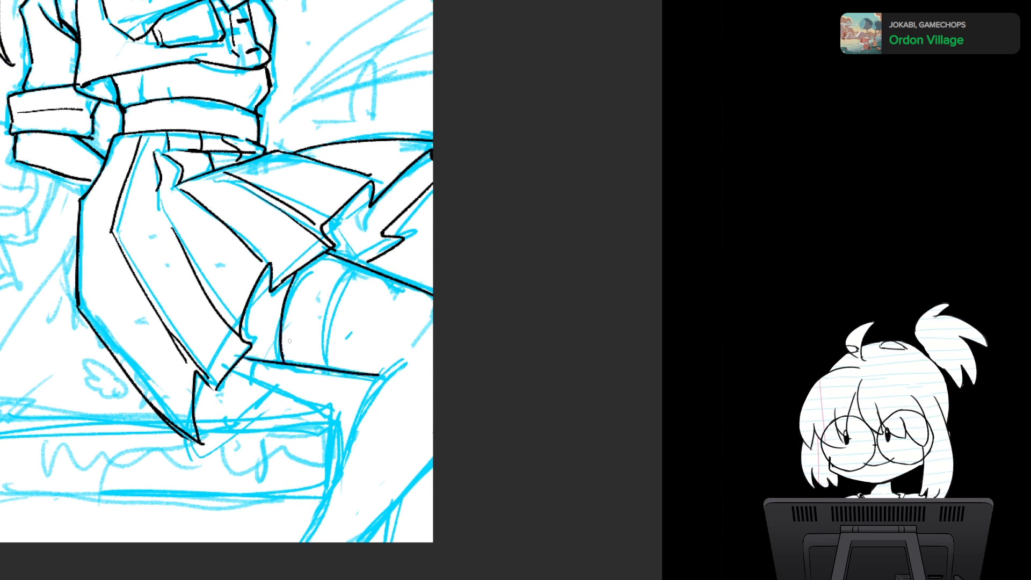
- Ink the bent leg's calf contours to the canvas bottom, and the visible parts of the other leg behind it
{"action": "mouse_move", "coordinate": [396, 369]}
{"action": "left_mouse_down"}
{"action": "mouse_move", "coordinate": [372, 389]}
{"action": "mouse_move", "coordinate": [286, 554]}
{"action": "left_mouse_up"}
{"action": "left_click_drag", "start_coordinate": [433, 454], "coordinate": [359, 542]}
{"action": "key", "text": "ctrl+z"}
{"action": "left_click_drag", "start_coordinate": [230, 368], "coordinate": [337, 407]}
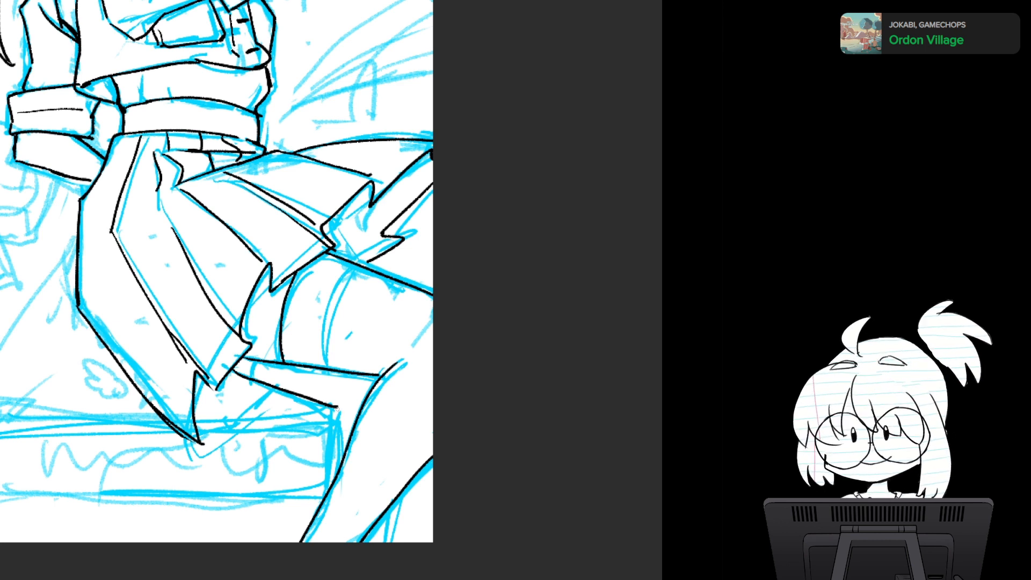
{"action": "key", "text": "ctrl+z"}
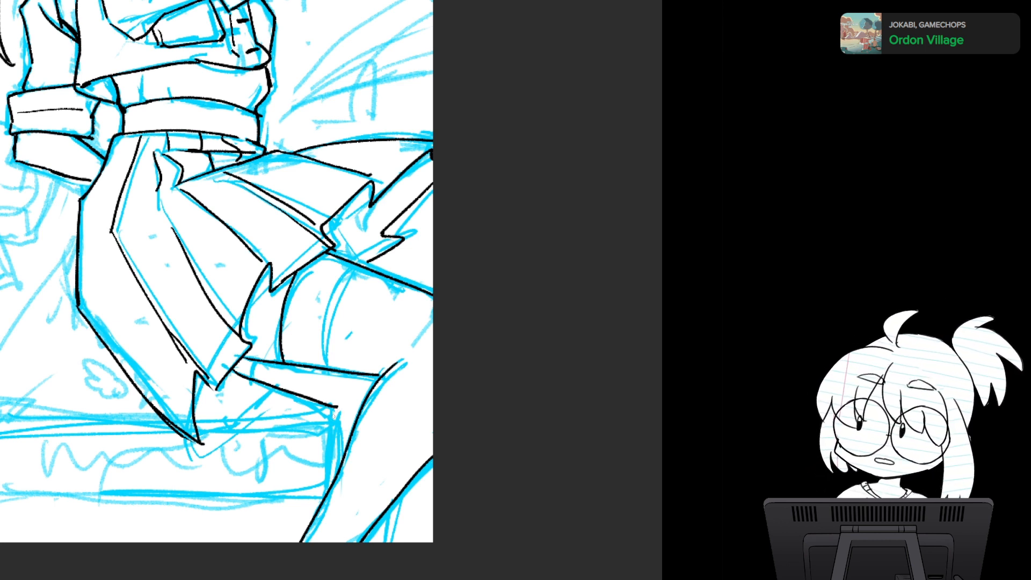
{"action": "left_click_drag", "start_coordinate": [337, 407], "coordinate": [337, 477]}
{"action": "left_click_drag", "start_coordinate": [392, 506], "coordinate": [385, 543]}
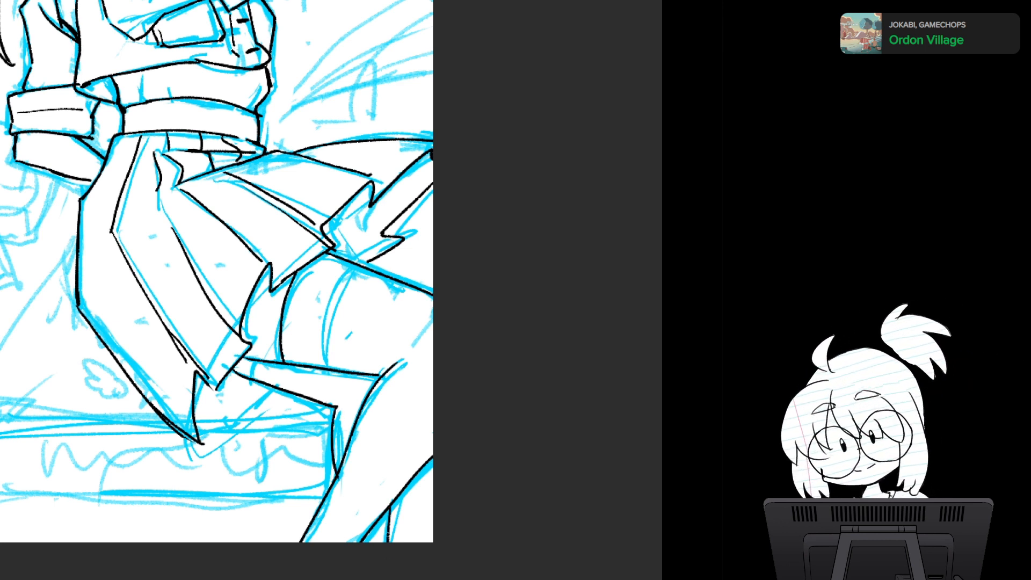
- Check the whole figure with its inked skirt and legs, both mirrored and in normal orientation
{"action": "key", "text": "ctrl+minus"}
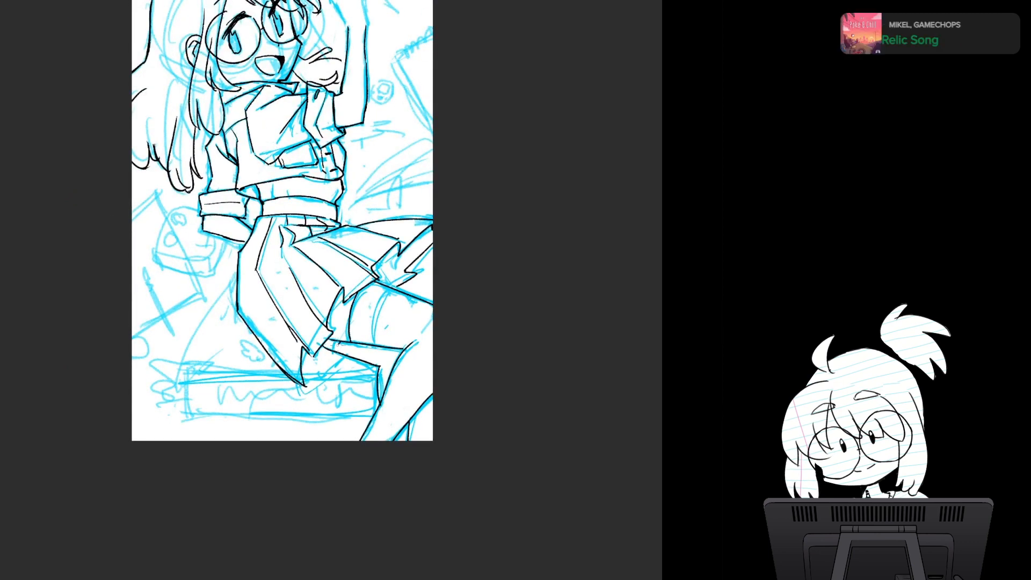
{"action": "left_click_drag", "start_coordinate": [282, 242], "coordinate": [345, 360]}
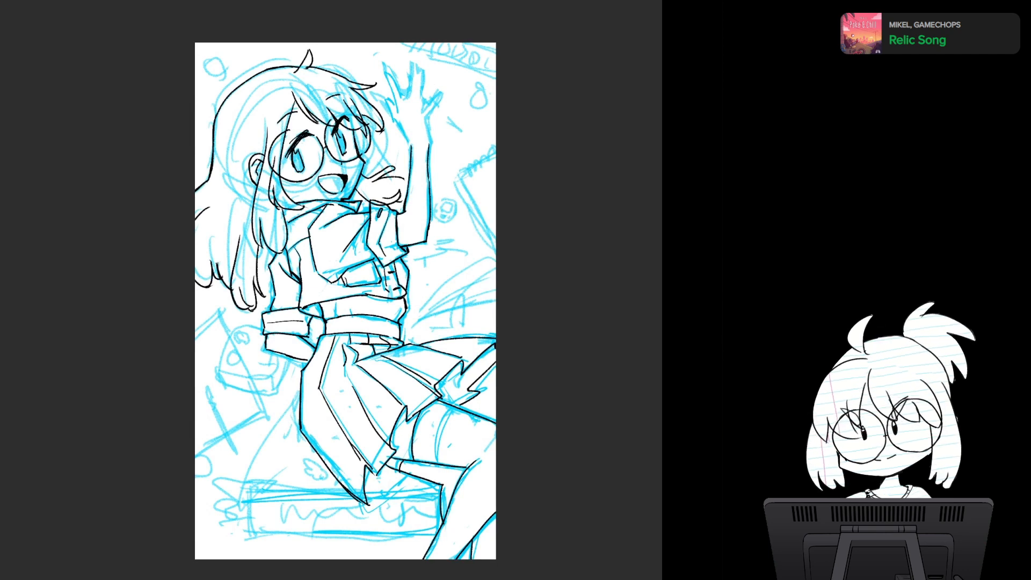
{"action": "key", "text": "h"}
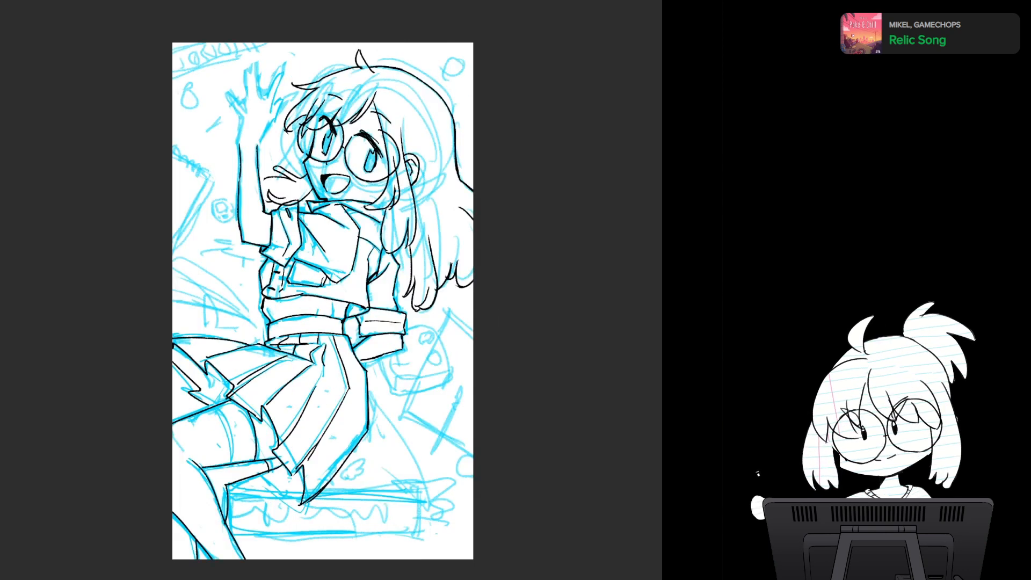
{"action": "key", "text": "h"}
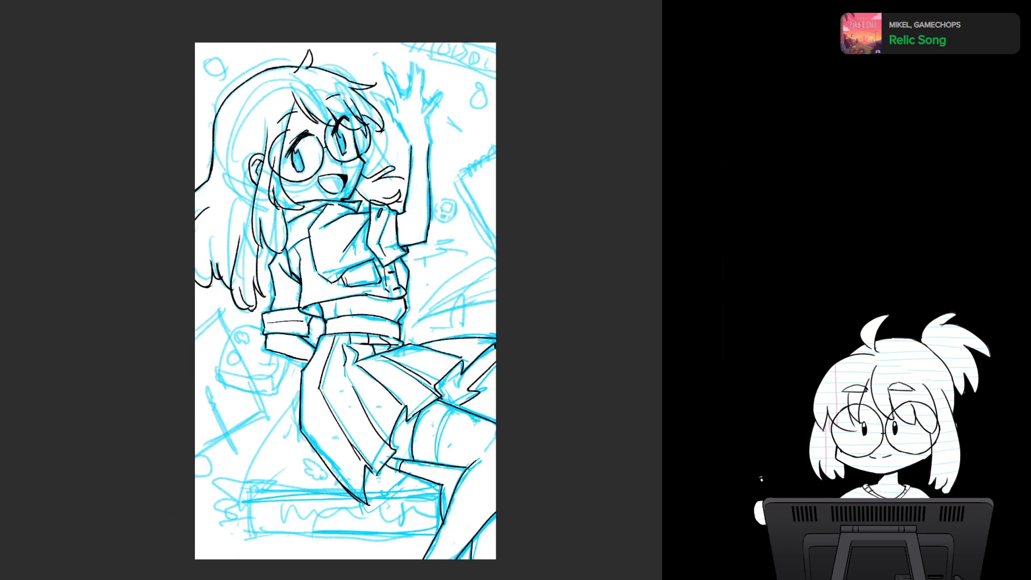
- Inspect the inked face, raised forearm and jacket up close, with the canvas rotated and mirrored
{"action": "left_click_drag", "start_coordinate": [401, 249], "coordinate": [454, 249]}
{"action": "mouse_move", "coordinate": [333, 269]}
{"action": "left_mouse_down"}
{"action": "mouse_move", "coordinate": [433, 411]}
{"action": "mouse_move", "coordinate": [407, 454]}
{"action": "left_mouse_up"}
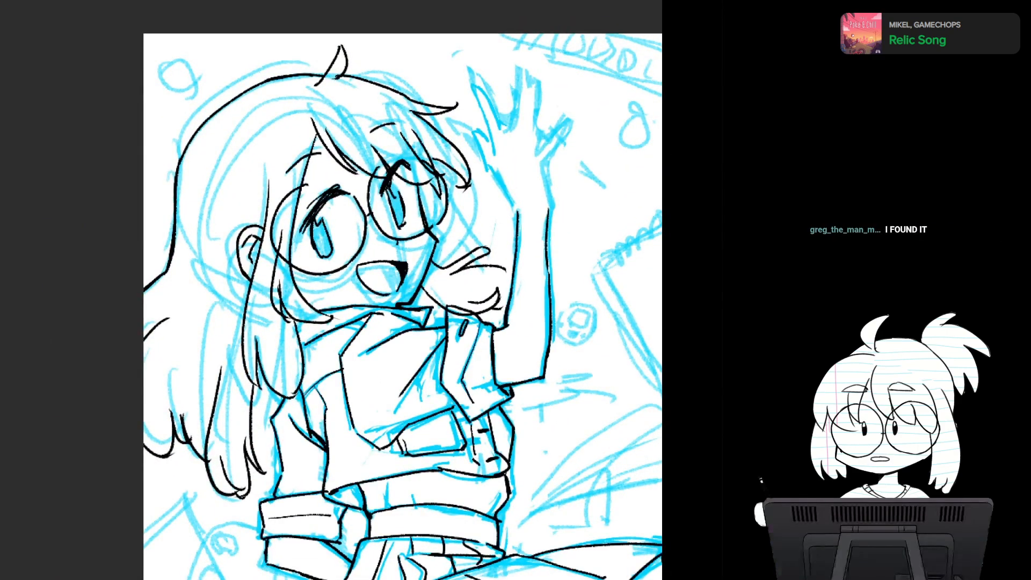
{"action": "left_click_drag", "start_coordinate": [537, 376], "coordinate": [552, 327]}
{"action": "left_click_drag", "start_coordinate": [397, 322], "coordinate": [368, 251]}
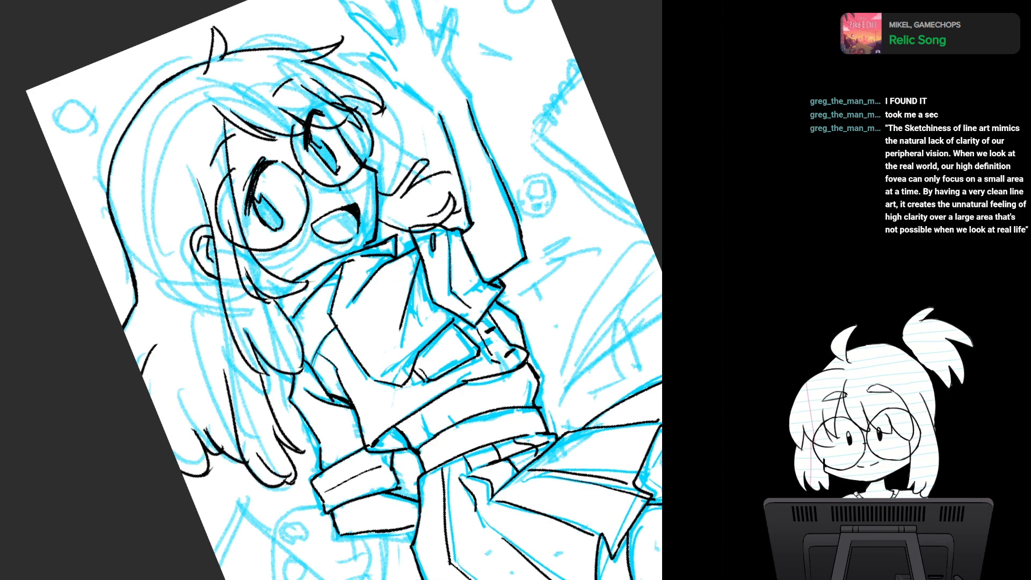
{"action": "scroll", "coordinate": [389, 359], "scroll_direction": "up", "scroll_amount": 3}
{"action": "left_click_drag", "start_coordinate": [333, 258], "coordinate": [386, 346]}
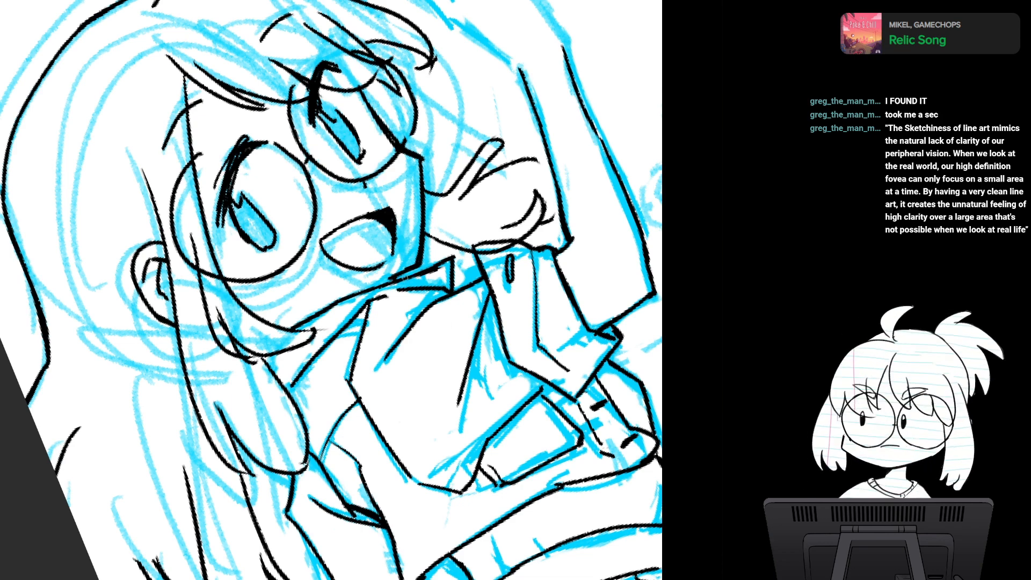
{"action": "key", "text": "m"}
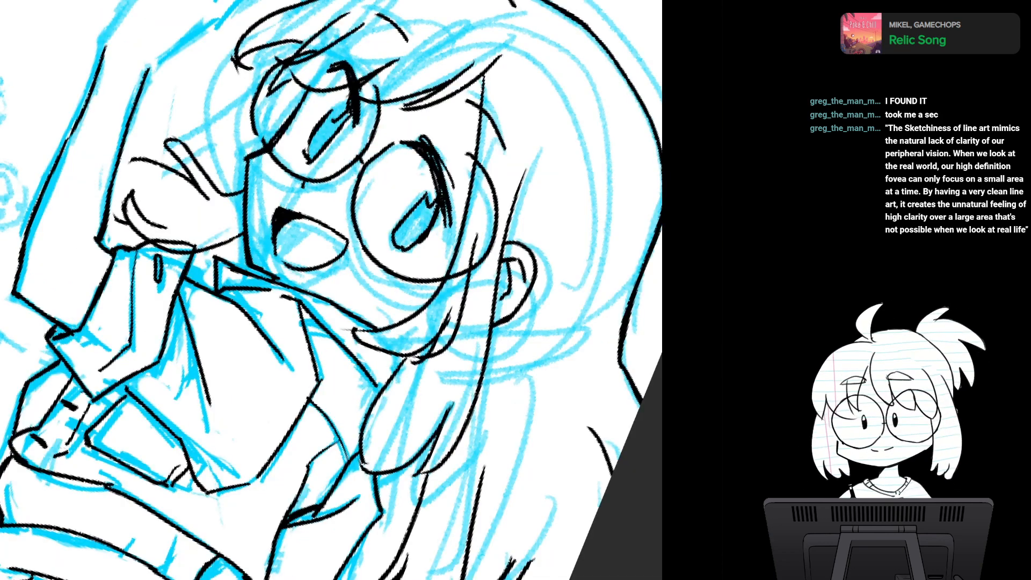
{"action": "key", "text": "m"}
{"action": "key", "text": "5"}
{"action": "scroll", "coordinate": [475, 313], "scroll_direction": "down", "scroll_amount": 5}
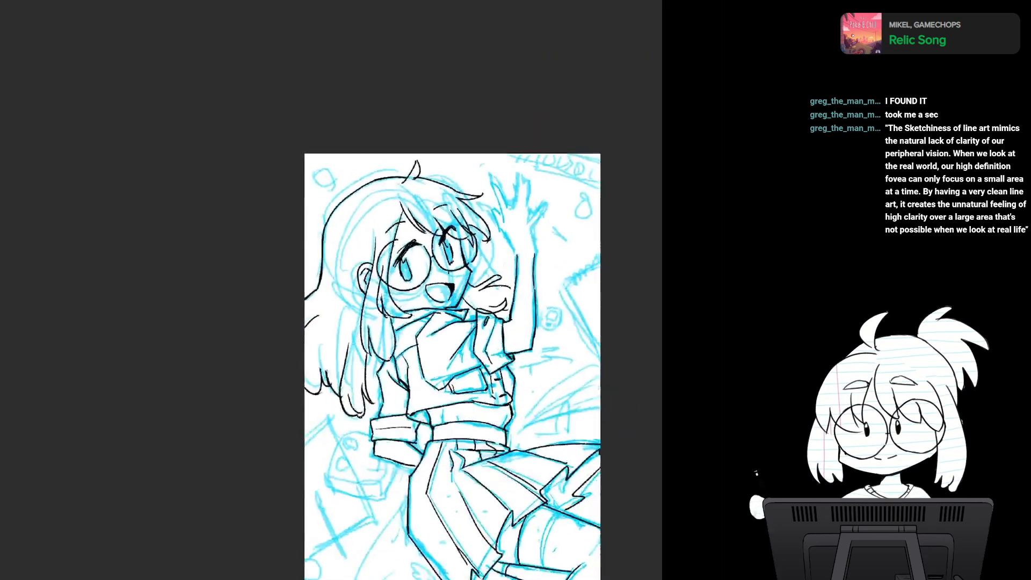
{"action": "scroll", "coordinate": [441, 373], "scroll_direction": "up", "scroll_amount": 4}
{"action": "scroll", "coordinate": [441, 374], "scroll_direction": "down", "scroll_amount": 1}
- Compare the line art with the blue sketch on the upper body and the whole figure, including in mirrored view
{"action": "left_click_drag", "start_coordinate": [441, 373], "coordinate": [412, 333]}
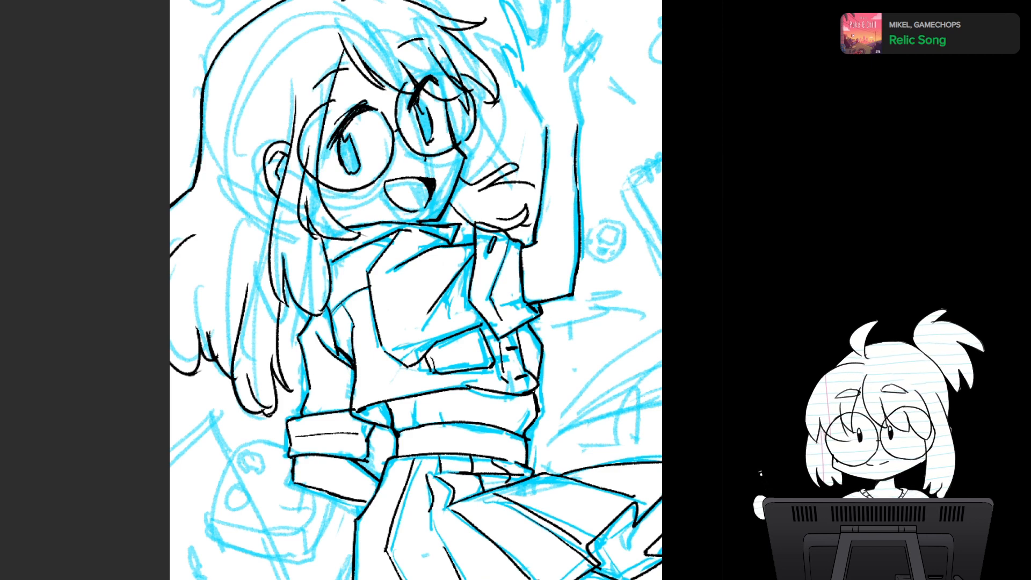
{"action": "scroll", "coordinate": [416, 289], "scroll_direction": "down", "scroll_amount": 1}
{"action": "mouse_move", "coordinate": [415, 322]}
{"action": "left_mouse_down"}
{"action": "mouse_move", "coordinate": [410, 258]}
{"action": "mouse_move", "coordinate": [408, 287]}
{"action": "left_mouse_up"}
{"action": "scroll", "coordinate": [416, 290], "scroll_direction": "down", "scroll_amount": 2}
{"action": "scroll", "coordinate": [524, 263], "scroll_direction": "up", "scroll_amount": 1}
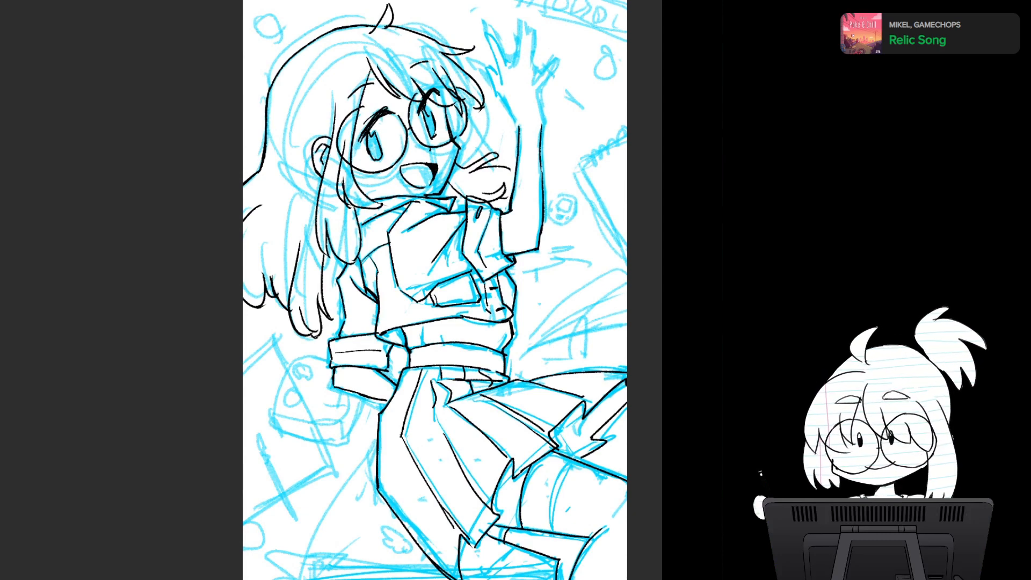
{"action": "scroll", "coordinate": [450, 323], "scroll_direction": "up", "scroll_amount": 2}
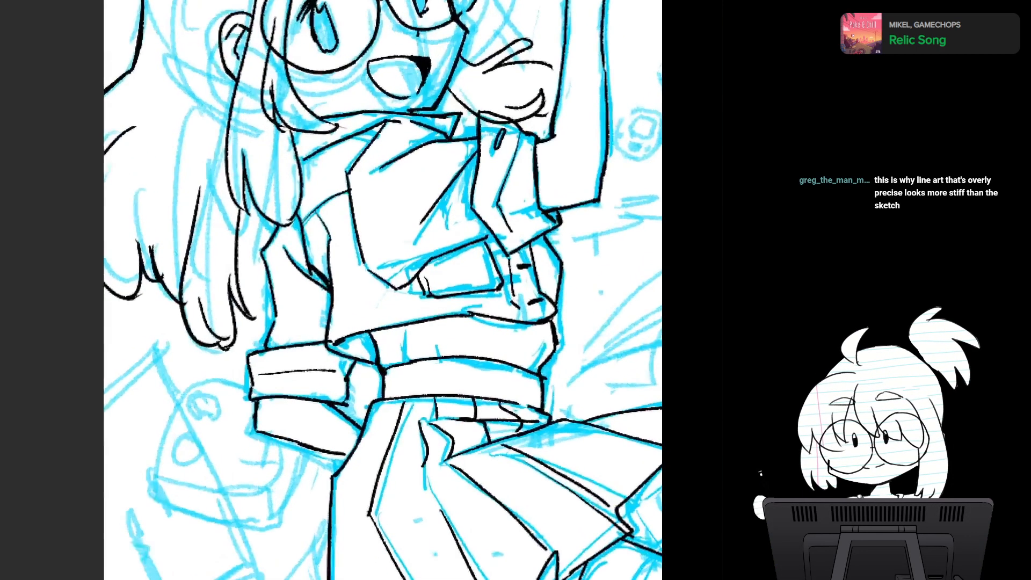
{"action": "left_click_drag", "start_coordinate": [450, 322], "coordinate": [477, 446]}
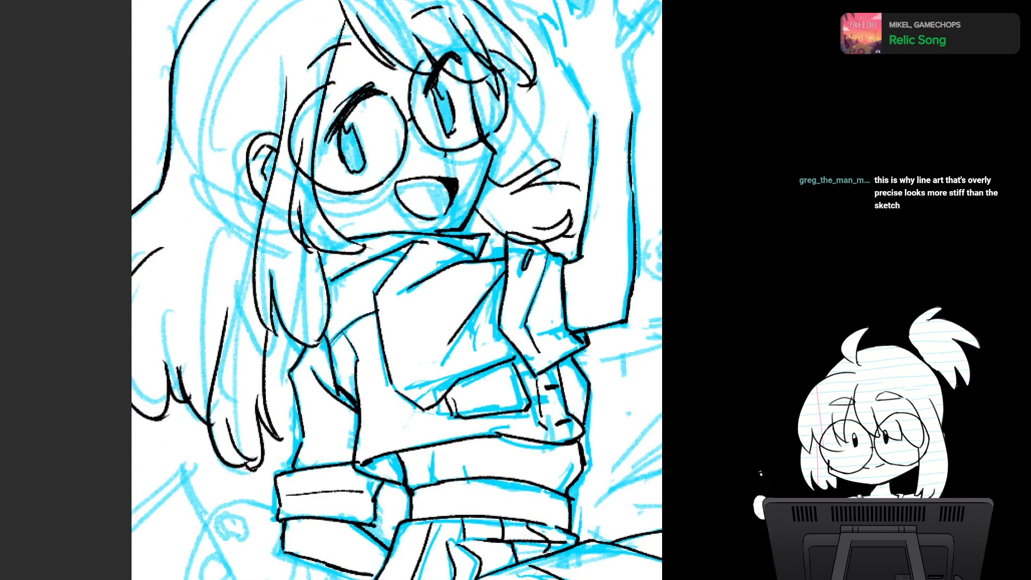
{"action": "key", "text": "ctrl+comma"}
{"action": "key", "text": "ctrl+comma"}
{"action": "key", "text": "ctrl+comma"}
{"action": "key", "text": "ctrl+comma"}
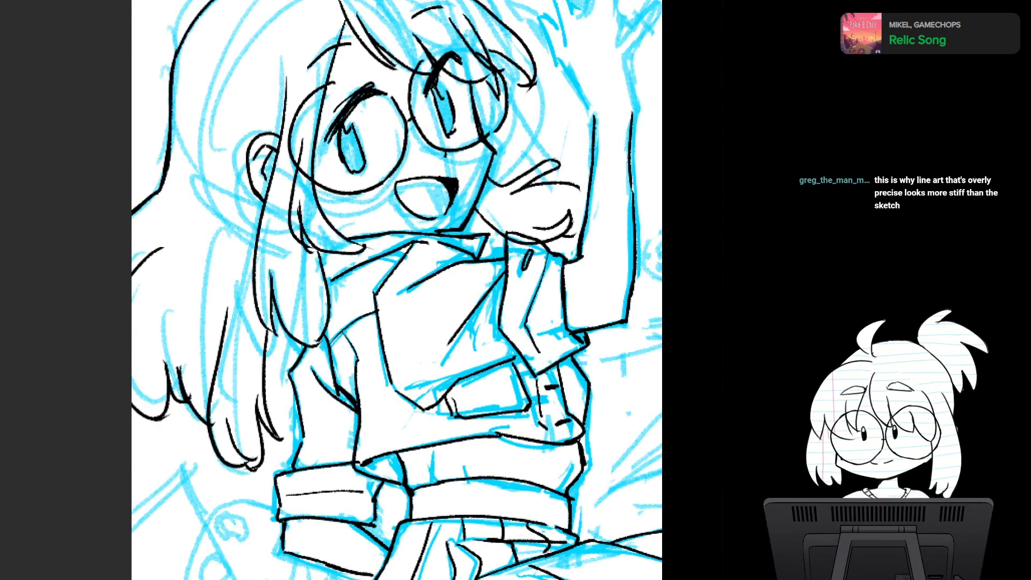
{"action": "scroll", "coordinate": [404, 284], "scroll_direction": "up", "scroll_amount": 1}
{"action": "left_click_drag", "start_coordinate": [404, 284], "coordinate": [448, 323]}
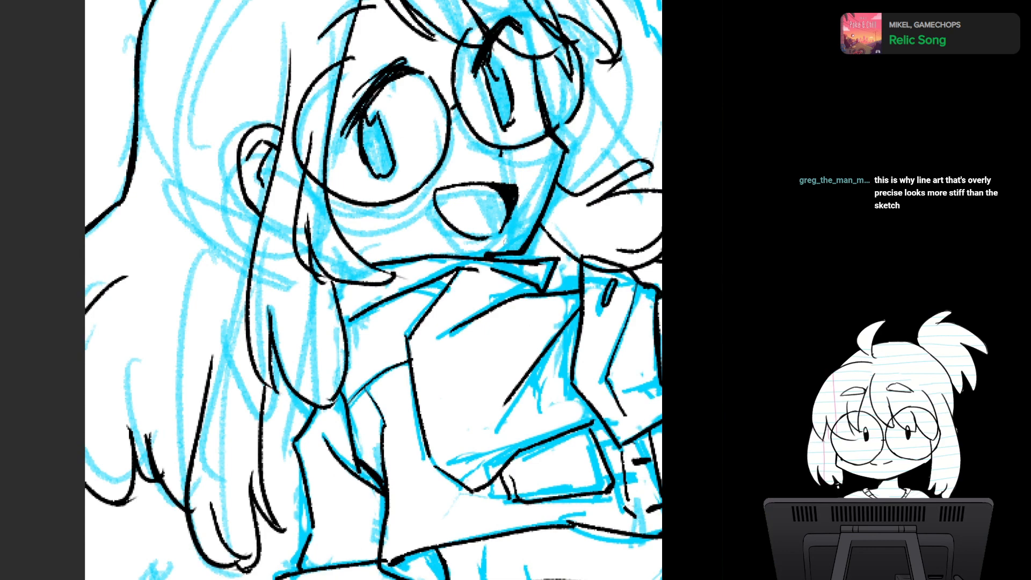
{"action": "key", "text": "m"}
{"action": "key", "text": "m"}
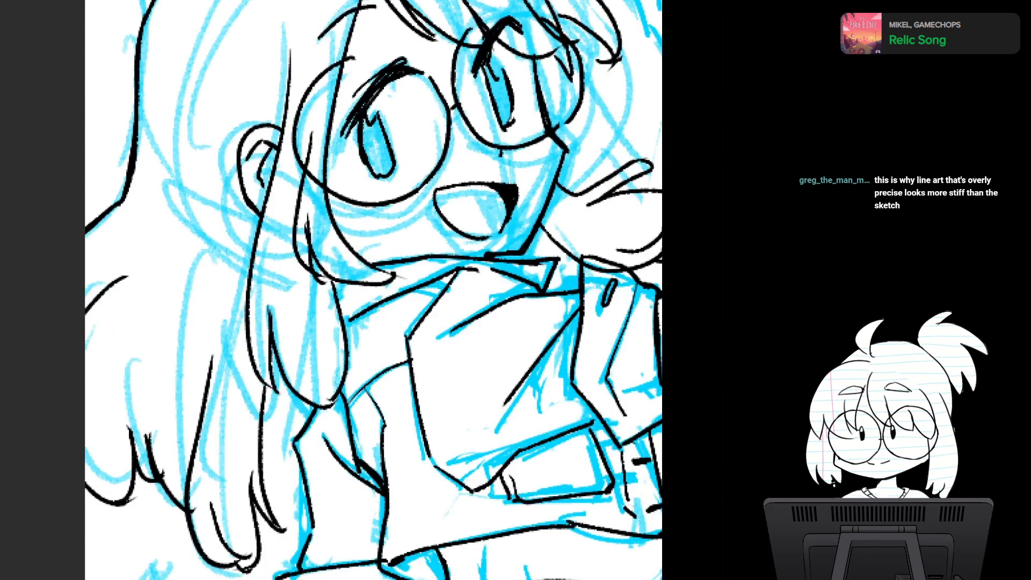
{"action": "key", "text": "ctrl+0"}
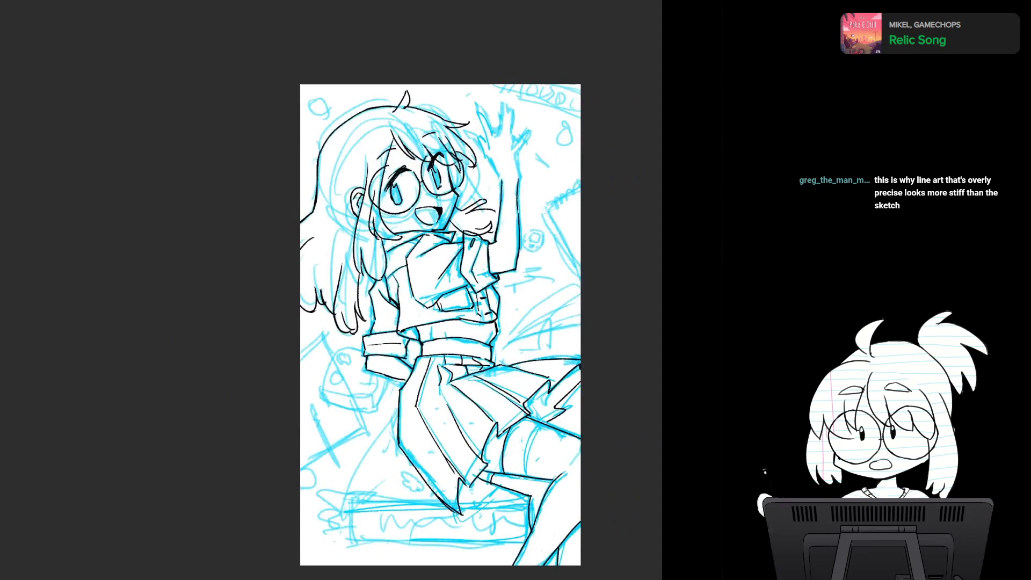
{"action": "key", "text": "ctrl+comma"}
{"action": "key", "text": "ctrl+comma"}
{"action": "key", "text": "ctrl+comma"}
{"action": "key", "text": "ctrl+comma"}
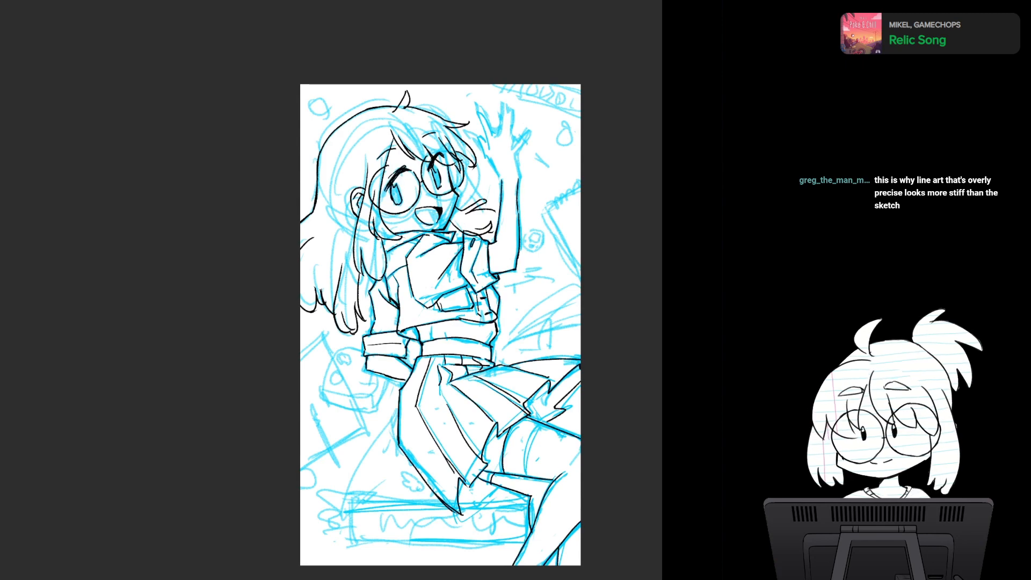
- Ink the raised arm's wrist contour on the side facing the head, and the adjoining edge of the hand
{"action": "left_click_drag", "start_coordinate": [440, 290], "coordinate": [397, 388]}
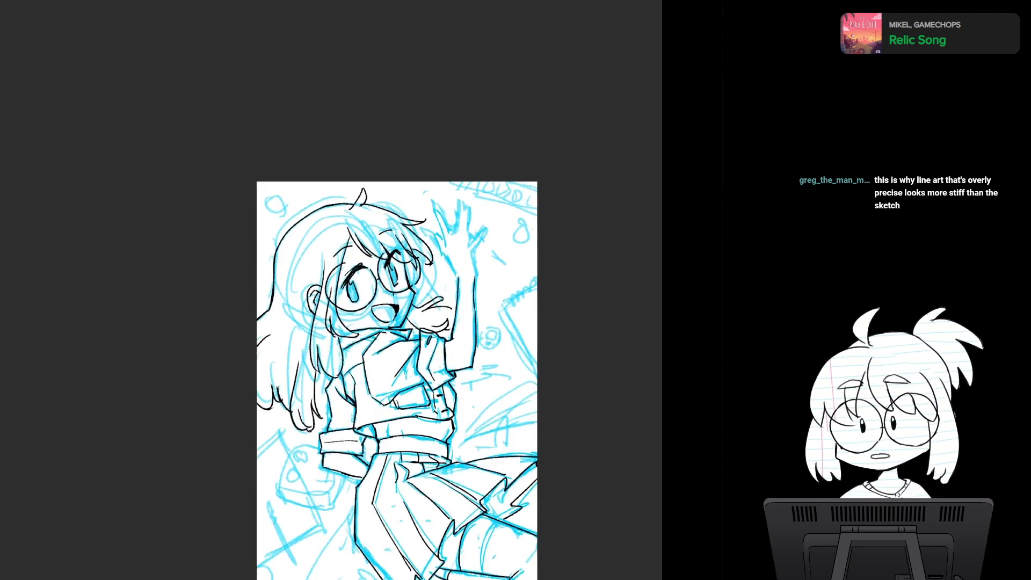
{"action": "scroll", "coordinate": [439, 306], "scroll_direction": "up", "scroll_amount": 5}
{"action": "scroll", "coordinate": [445, 305], "scroll_direction": "down", "scroll_amount": 3}
{"action": "left_click_drag", "start_coordinate": [446, 305], "coordinate": [438, 217]}
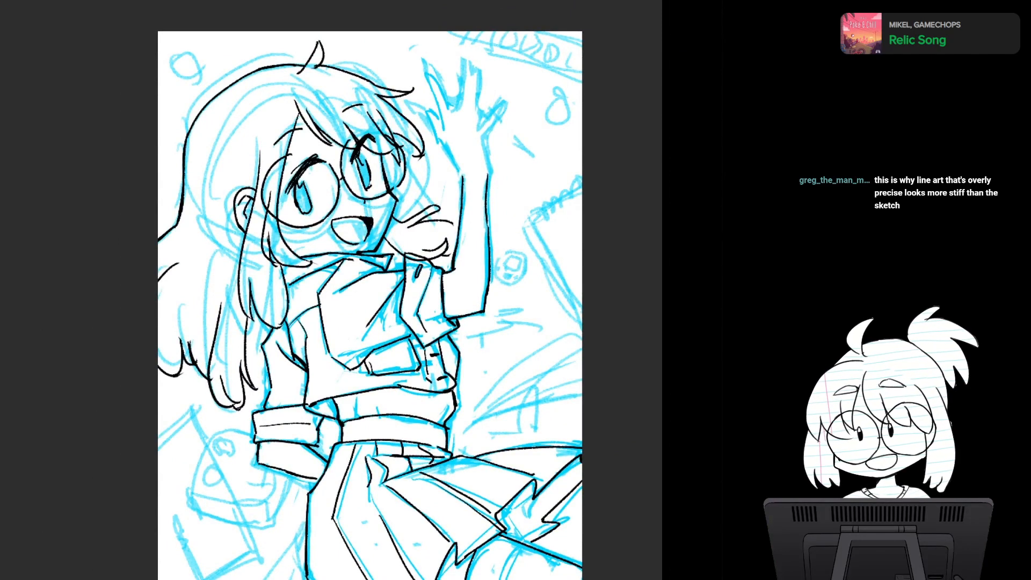
{"action": "left_click_drag", "start_coordinate": [437, 216], "coordinate": [415, 340]}
{"action": "scroll", "coordinate": [456, 338], "scroll_direction": "up", "scroll_amount": 1}
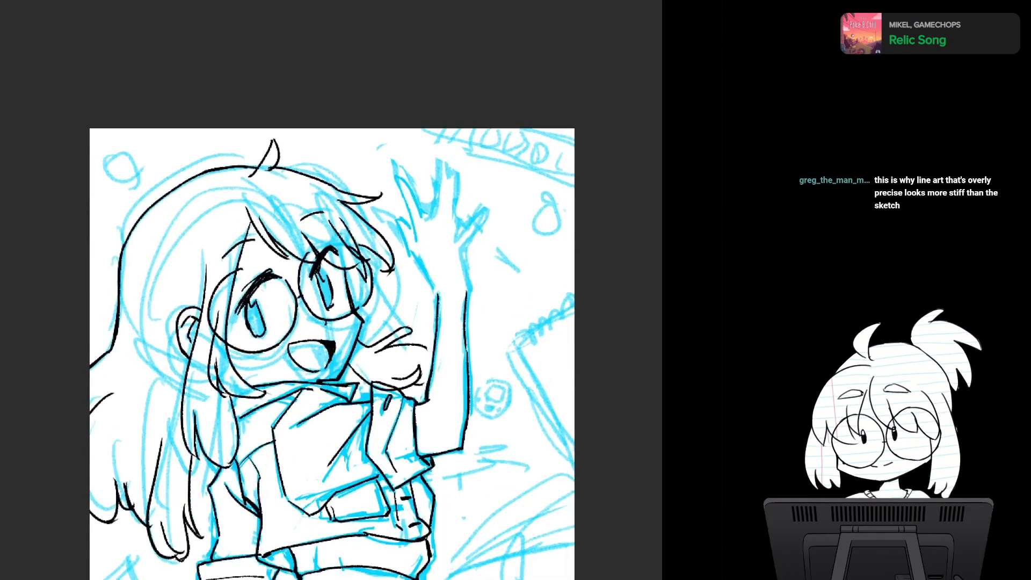
{"action": "scroll", "coordinate": [401, 314], "scroll_direction": "up", "scroll_amount": 4}
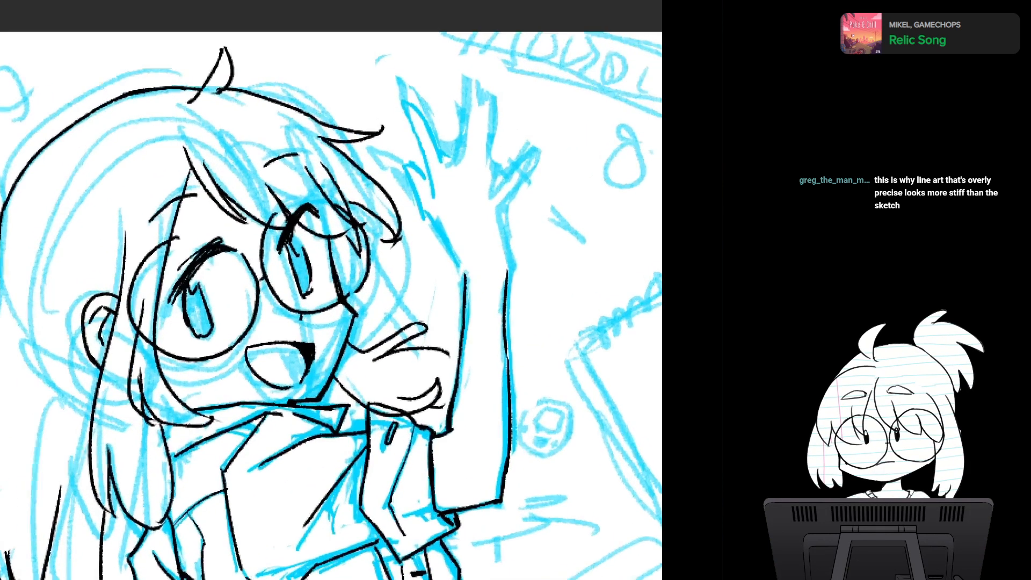
{"action": "left_click_drag", "start_coordinate": [430, 217], "coordinate": [475, 279]}
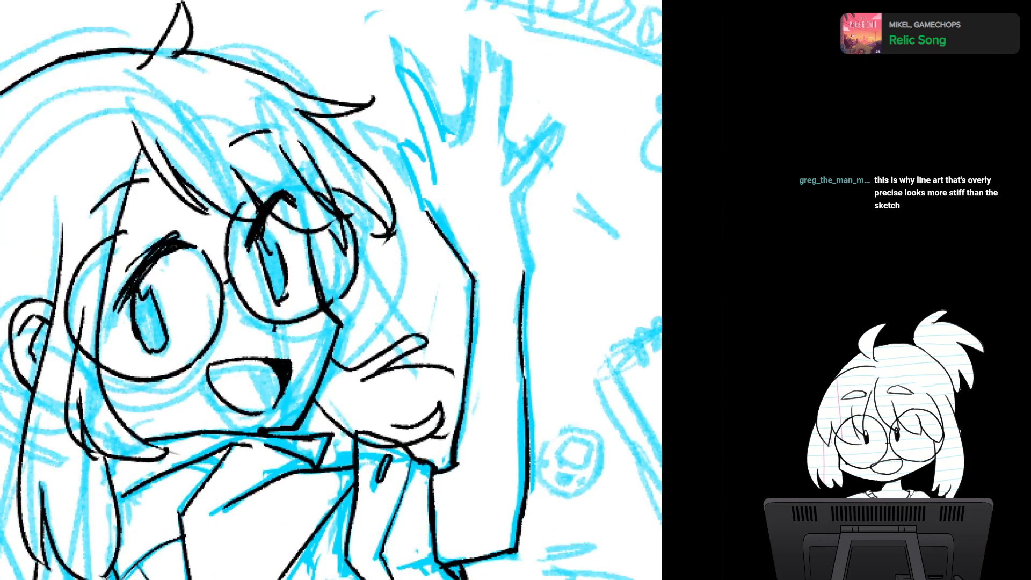
{"action": "left_click_drag", "start_coordinate": [400, 146], "coordinate": [428, 226]}
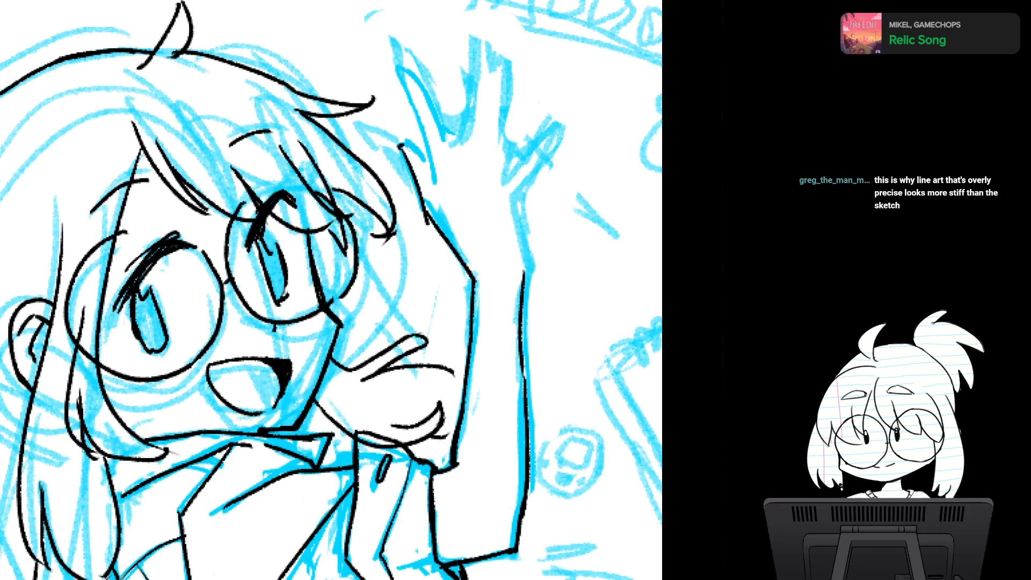
- Ink the waving hand's spread fingers, the far side of the wrist, and the dividing line between the two middle fingers
{"action": "left_click_drag", "start_coordinate": [415, 148], "coordinate": [436, 185]}
{"action": "left_click_drag", "start_coordinate": [427, 134], "coordinate": [439, 199]}
{"action": "left_click_drag", "start_coordinate": [400, 82], "coordinate": [430, 154]}
{"action": "left_click_drag", "start_coordinate": [404, 80], "coordinate": [450, 155]}
{"action": "mouse_move", "coordinate": [435, 120]}
{"action": "left_mouse_down"}
{"action": "mouse_move", "coordinate": [455, 172]}
{"action": "mouse_move", "coordinate": [469, 69]}
{"action": "mouse_move", "coordinate": [491, 78]}
{"action": "mouse_move", "coordinate": [503, 168]}
{"action": "mouse_move", "coordinate": [551, 128]}
{"action": "mouse_move", "coordinate": [510, 204]}
{"action": "mouse_move", "coordinate": [524, 251]}
{"action": "left_mouse_up"}
{"action": "left_click_drag", "start_coordinate": [509, 208], "coordinate": [524, 275]}
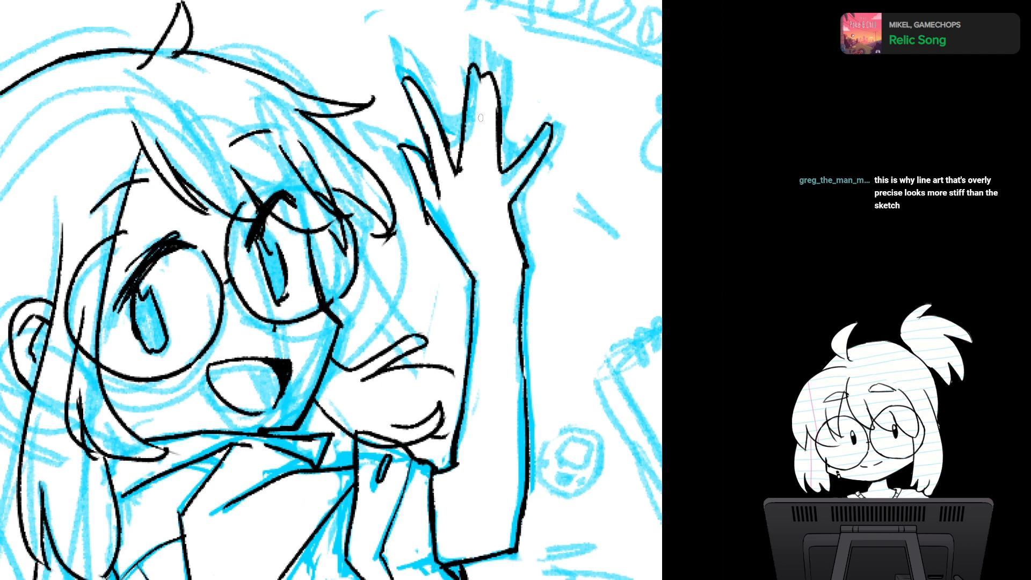
{"action": "left_click_drag", "start_coordinate": [481, 117], "coordinate": [478, 156]}
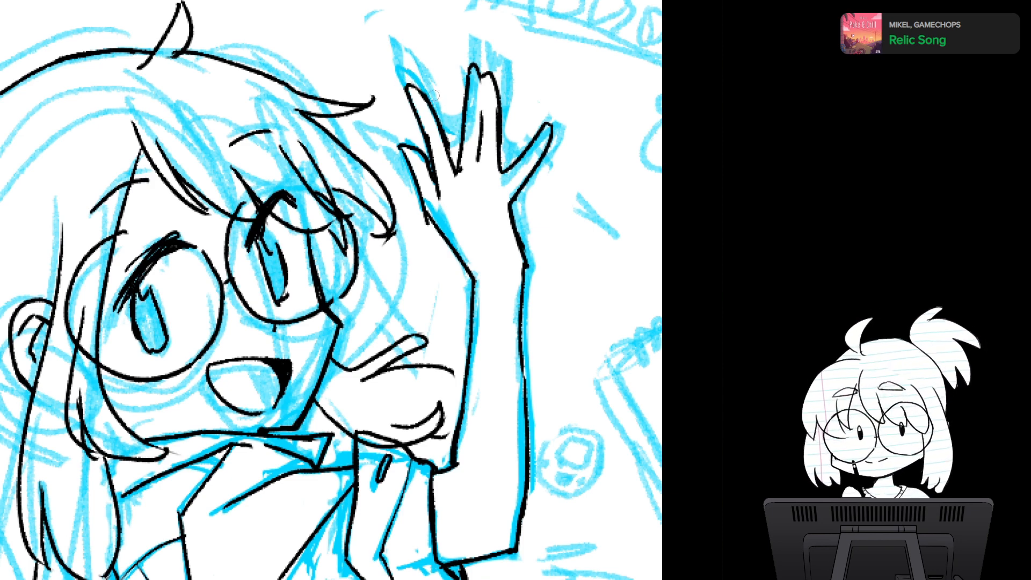
- Erase the waving hand's outermost finger nearest the head, and check the hand in mirrored view
{"action": "scroll", "coordinate": [514, 331], "scroll_direction": "down", "scroll_amount": 3}
{"action": "scroll", "coordinate": [513, 332], "scroll_direction": "up", "scroll_amount": 1}
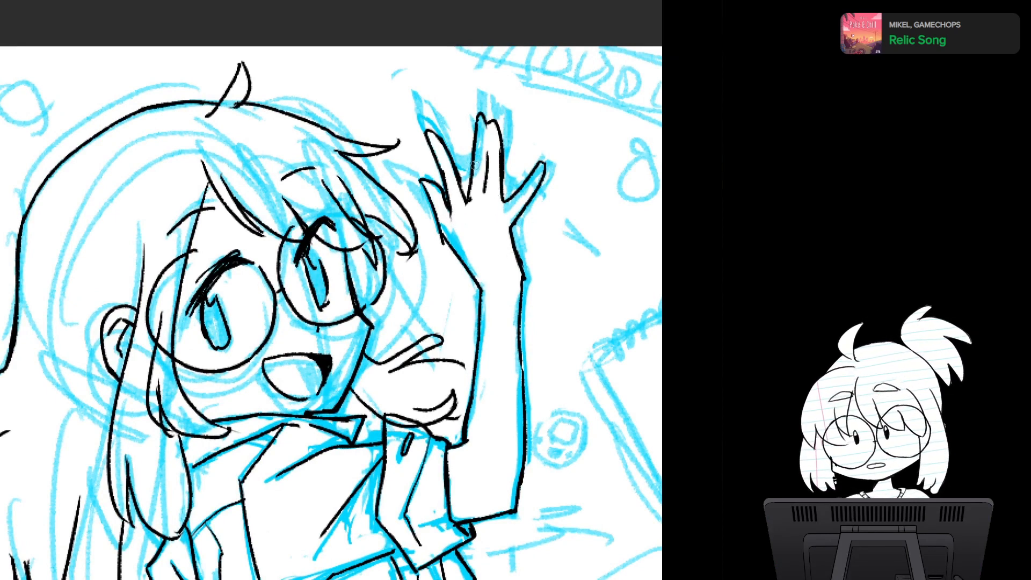
{"action": "mouse_move", "coordinate": [421, 177]}
{"action": "left_mouse_down"}
{"action": "mouse_move", "coordinate": [433, 210]}
{"action": "mouse_move", "coordinate": [439, 201]}
{"action": "mouse_move", "coordinate": [447, 214]}
{"action": "mouse_move", "coordinate": [443, 242]}
{"action": "left_mouse_up"}
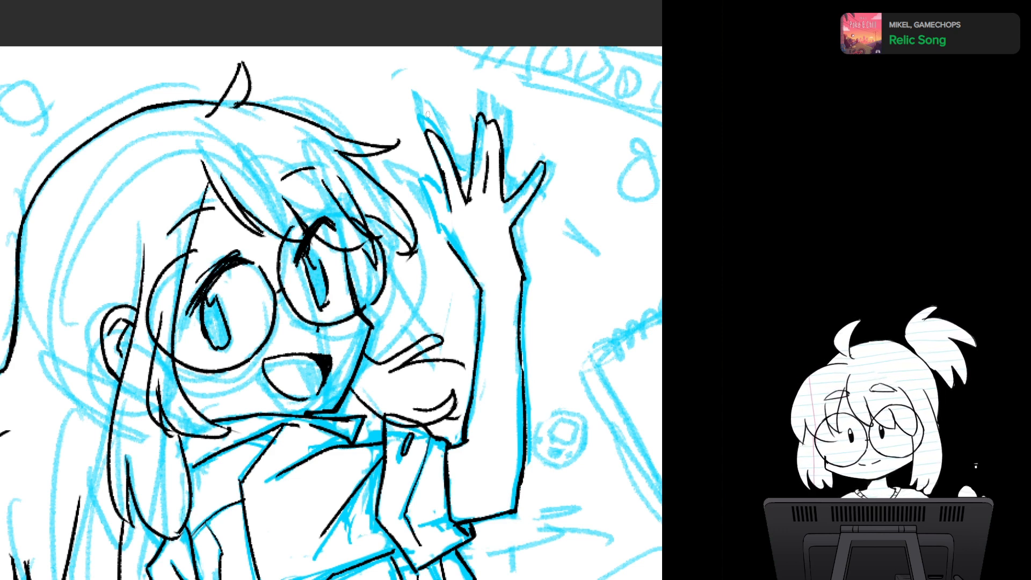
{"action": "key", "text": "m"}
{"action": "key", "text": "m"}
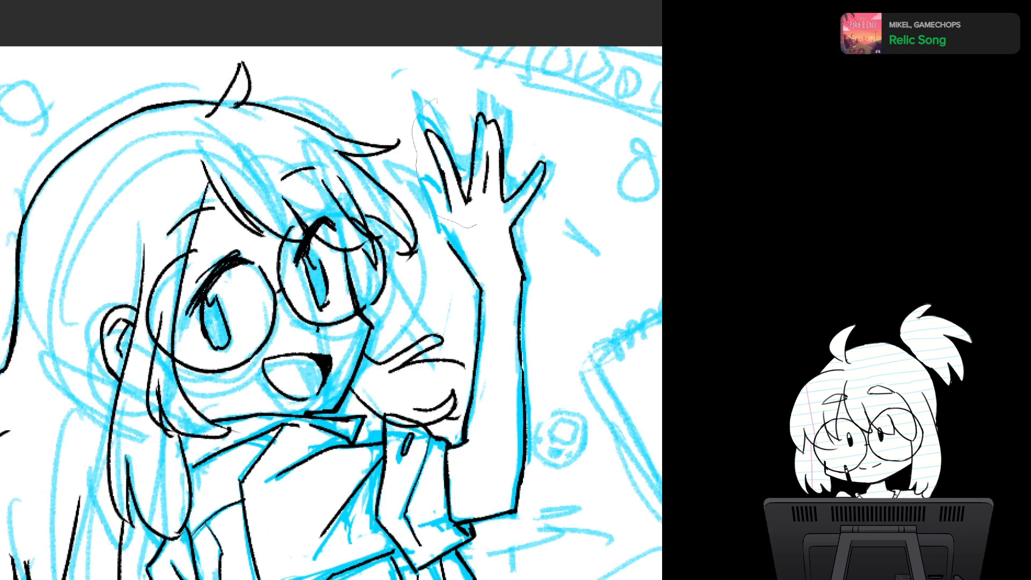
- Lasso the inked hand, shift it slightly toward the head, rotate it slightly counterclockwise, apply the transformation and clear the selection
{"action": "mouse_move", "coordinate": [557, 197]}
{"action": "left_mouse_down"}
{"action": "mouse_move", "coordinate": [430, 107]}
{"action": "mouse_move", "coordinate": [425, 122]}
{"action": "left_mouse_up"}
{"action": "key", "text": "ctrl+t"}
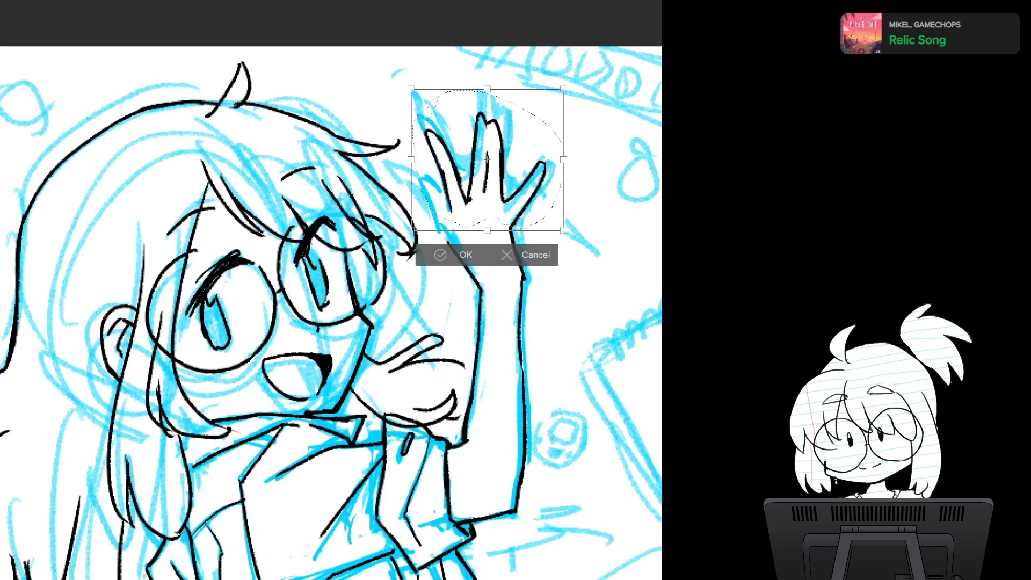
{"action": "left_click_drag", "start_coordinate": [487, 159], "coordinate": [480, 162]}
{"action": "left_click_drag", "start_coordinate": [577, 134], "coordinate": [574, 126]}
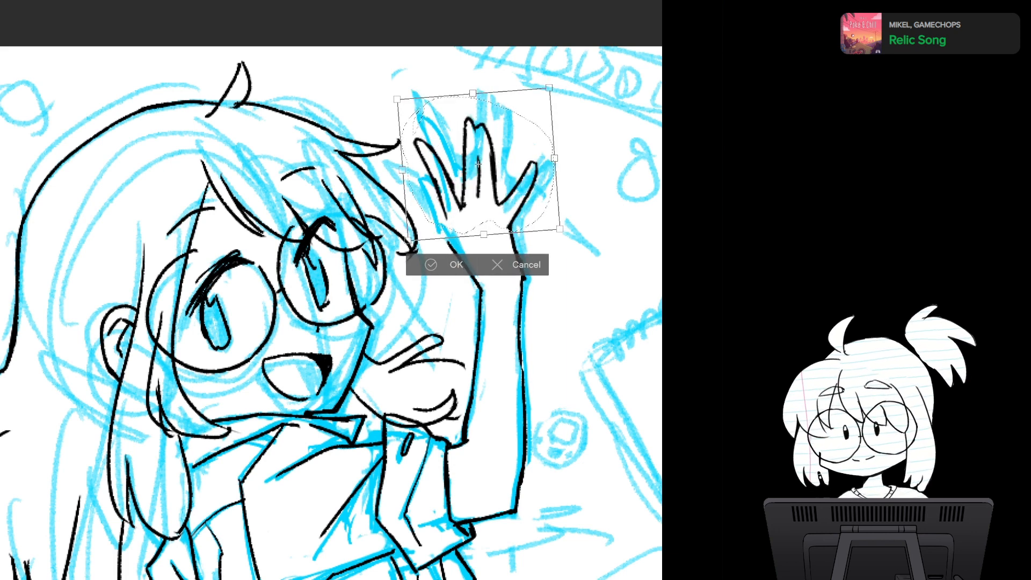
{"action": "key", "text": "Return"}
{"action": "key", "text": "ctrl+d"}
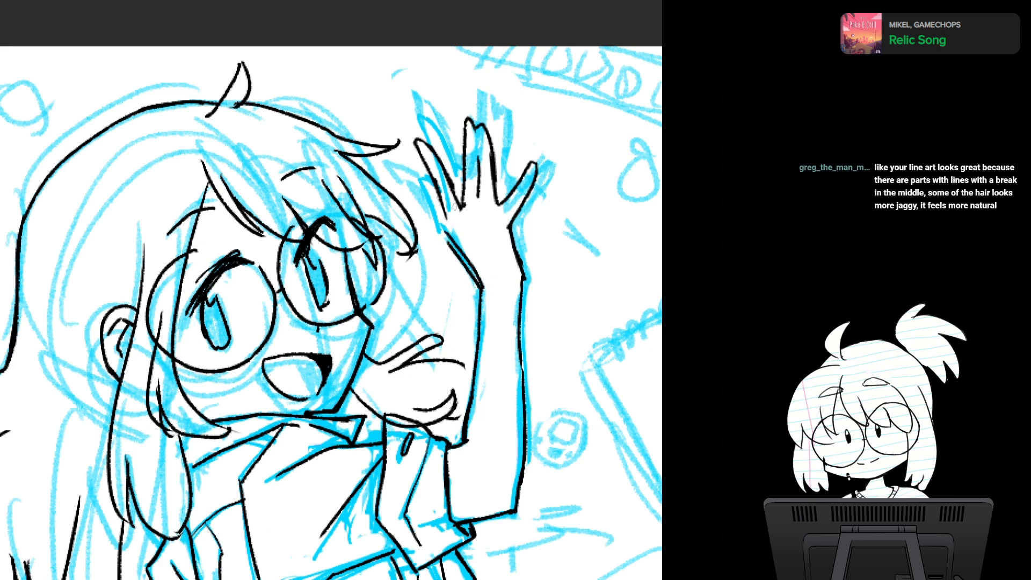
- Try to redraw the wrist line joining the moved hand to the forearm
{"action": "left_click_drag", "start_coordinate": [442, 212], "coordinate": [449, 231]}
{"action": "key", "text": "ctrl+z"}
{"action": "key", "text": "ctrl+z"}
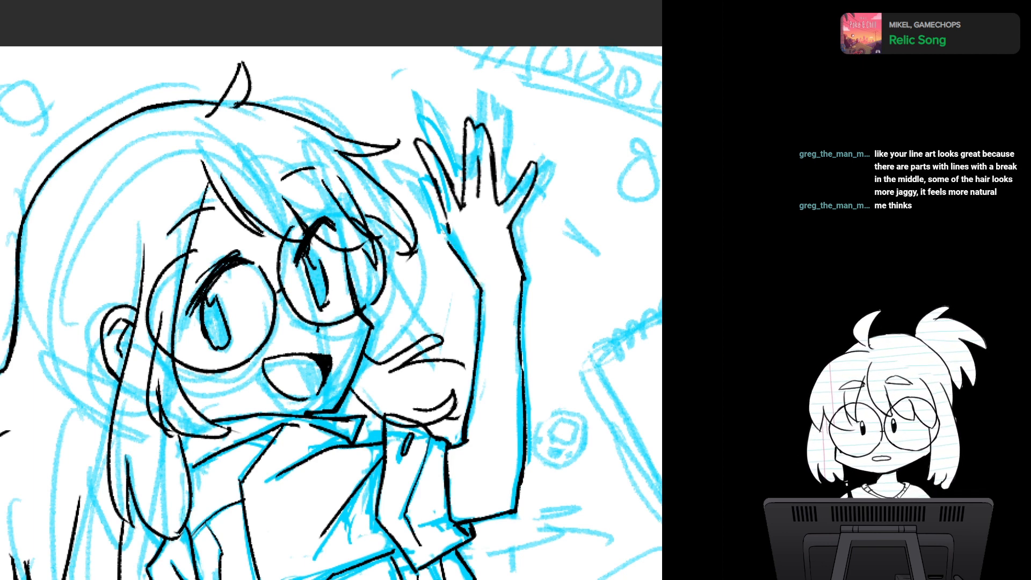
- Ink the wrist contour joining the moved hand to the forearm on the side facing the head
{"action": "left_click_drag", "start_coordinate": [449, 231], "coordinate": [422, 168]}
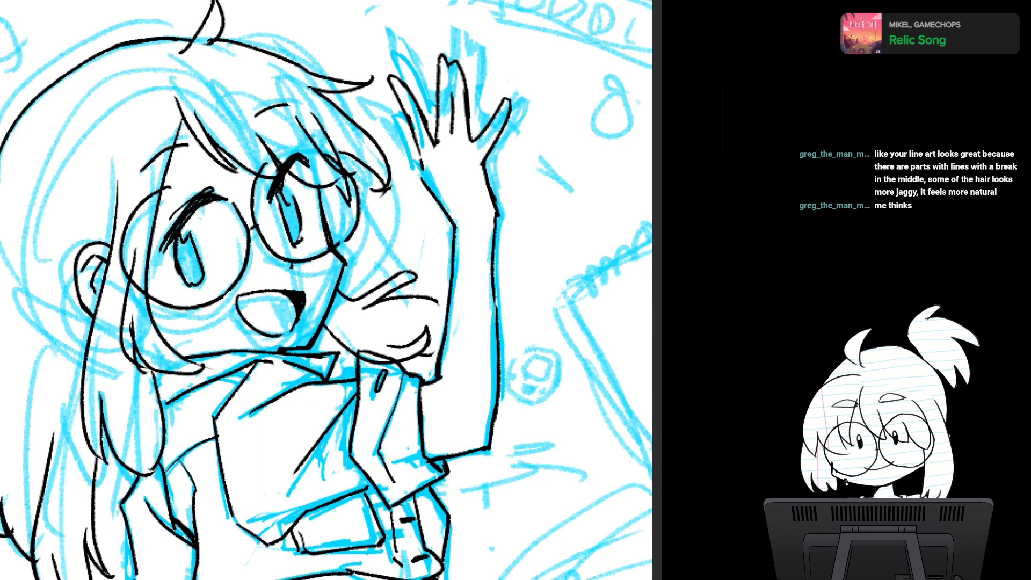
{"action": "mouse_move", "coordinate": [423, 167]}
{"action": "left_mouse_down"}
{"action": "mouse_move", "coordinate": [460, 231]}
{"action": "mouse_move", "coordinate": [450, 297]}
{"action": "left_mouse_up"}
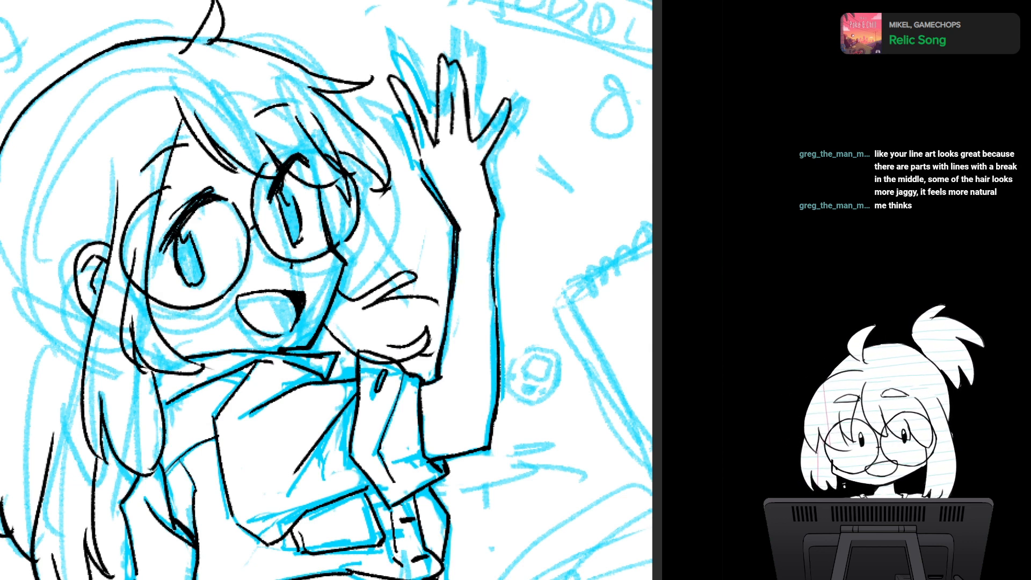
{"action": "mouse_move", "coordinate": [415, 176]}
{"action": "left_mouse_down"}
{"action": "mouse_move", "coordinate": [452, 229]}
{"action": "mouse_move", "coordinate": [441, 321]}
{"action": "left_mouse_up"}
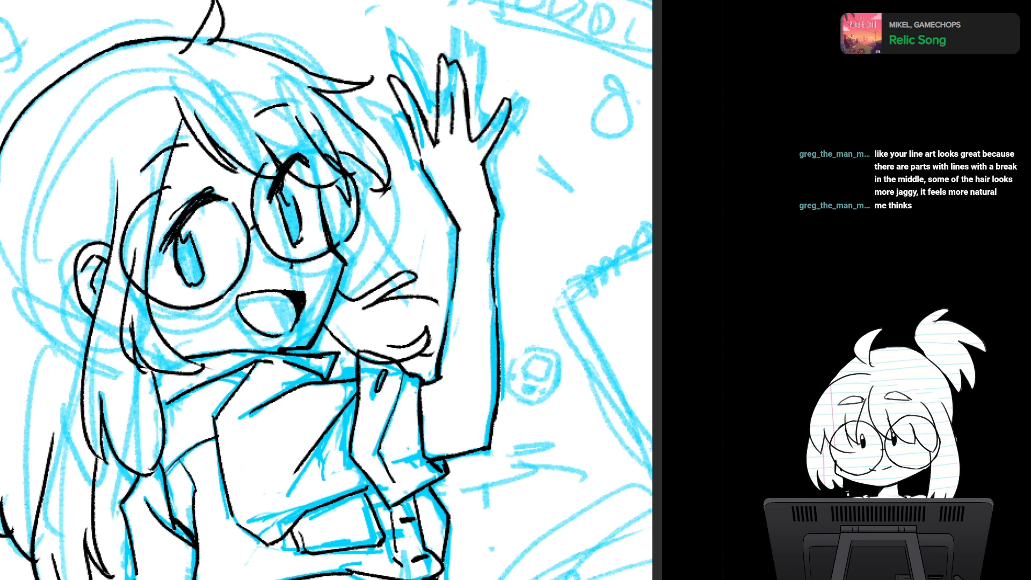
- Try to add a short stroke along the forearm's inner contour just below the wrist
{"action": "left_click_drag", "start_coordinate": [456, 268], "coordinate": [445, 329]}
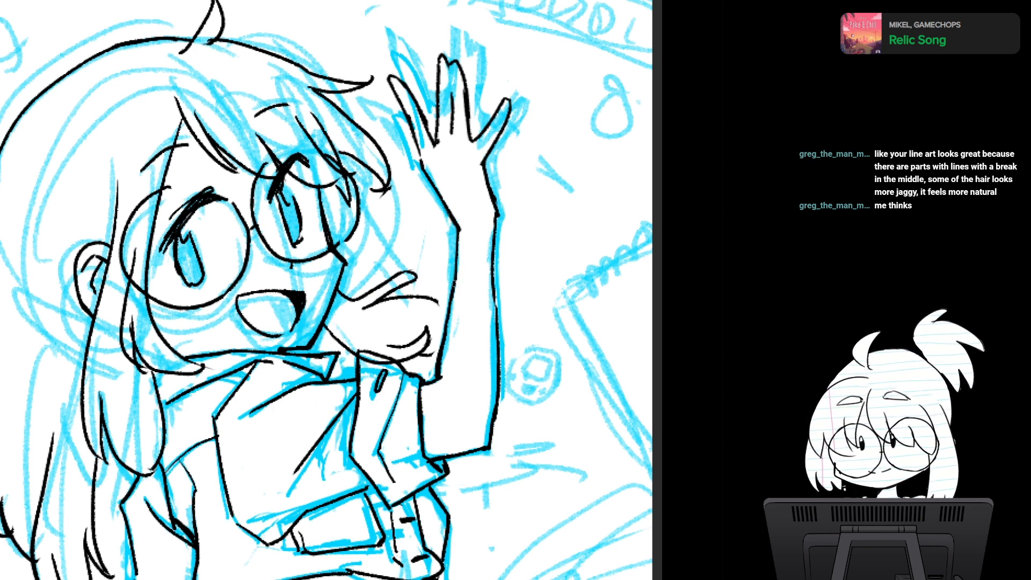
{"action": "key", "text": "ctrl+z"}
{"action": "left_click_drag", "start_coordinate": [455, 284], "coordinate": [446, 331]}
{"action": "key", "text": "ctrl+z"}
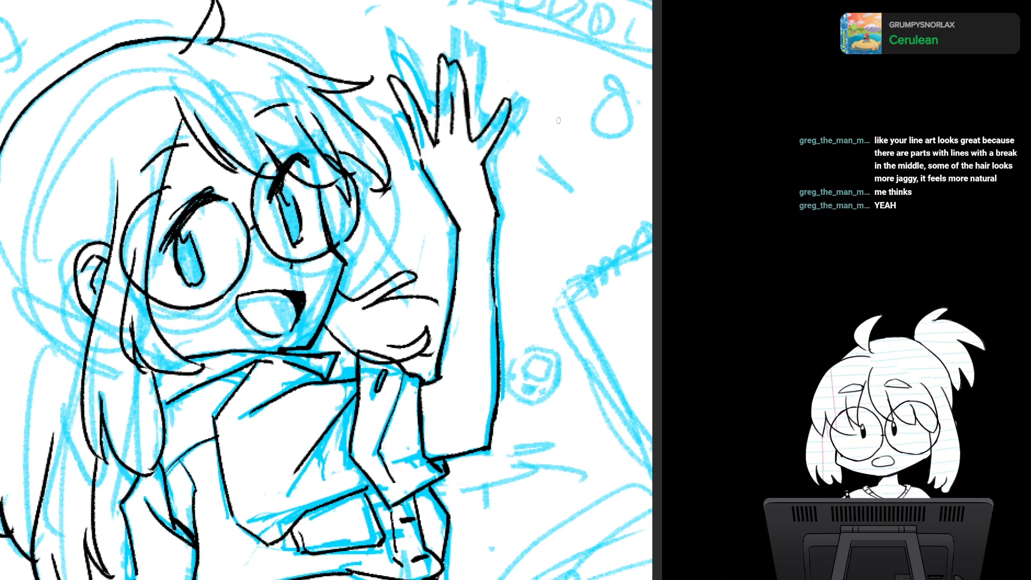
- Draw a long curved line with a break in its middle in the empty space beside the raised arm
{"action": "mouse_move", "coordinate": [573, 100]}
{"action": "left_mouse_down"}
{"action": "mouse_move", "coordinate": [542, 204]}
{"action": "mouse_move", "coordinate": [573, 342]}
{"action": "left_mouse_up"}
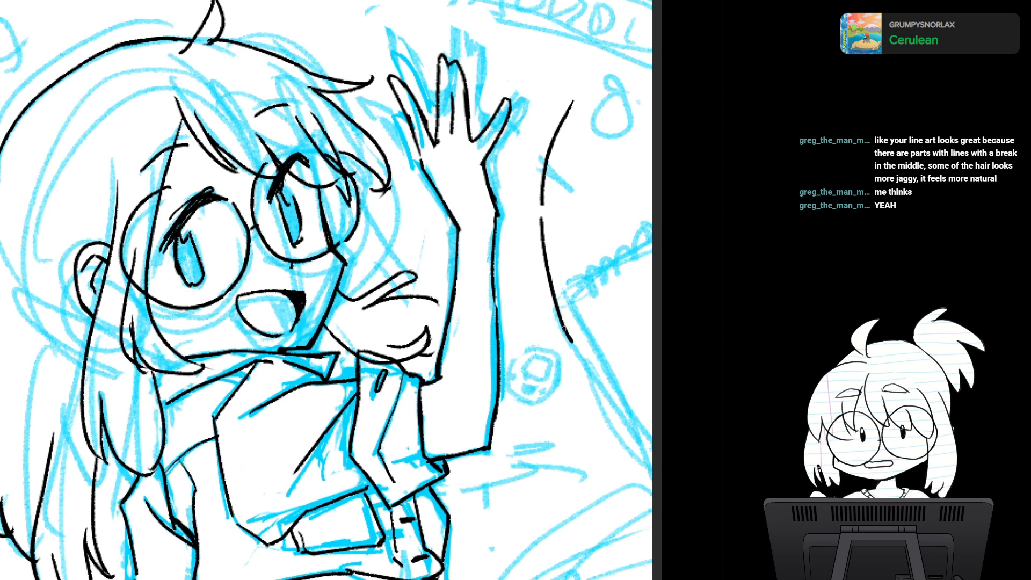
- Remove the curved line beside the raised arm and try redrawing it as a long curve, both continuous and with a break
{"action": "key", "text": "ctrl+z"}
{"action": "key", "text": "ctrl+z"}
{"action": "mouse_move", "coordinate": [578, 71]}
{"action": "left_mouse_down"}
{"action": "mouse_move", "coordinate": [542, 250]}
{"action": "mouse_move", "coordinate": [585, 403]}
{"action": "left_mouse_up"}
{"action": "key", "text": "ctrl+z"}
{"action": "mouse_move", "coordinate": [578, 66]}
{"action": "left_mouse_down"}
{"action": "mouse_move", "coordinate": [548, 203]}
{"action": "mouse_move", "coordinate": [591, 384]}
{"action": "left_mouse_up"}
{"action": "key", "text": "ctrl+z"}
{"action": "mouse_move", "coordinate": [552, 217]}
{"action": "left_mouse_down"}
{"action": "mouse_move", "coordinate": [565, 318]}
{"action": "mouse_move", "coordinate": [599, 402]}
{"action": "left_mouse_up"}
{"action": "key", "text": "ctrl+z"}
{"action": "key", "text": "ctrl+z"}
{"action": "mouse_move", "coordinate": [585, 54]}
{"action": "left_mouse_down"}
{"action": "mouse_move", "coordinate": [553, 263]}
{"action": "mouse_move", "coordinate": [573, 358]}
{"action": "mouse_move", "coordinate": [602, 423]}
{"action": "left_mouse_up"}
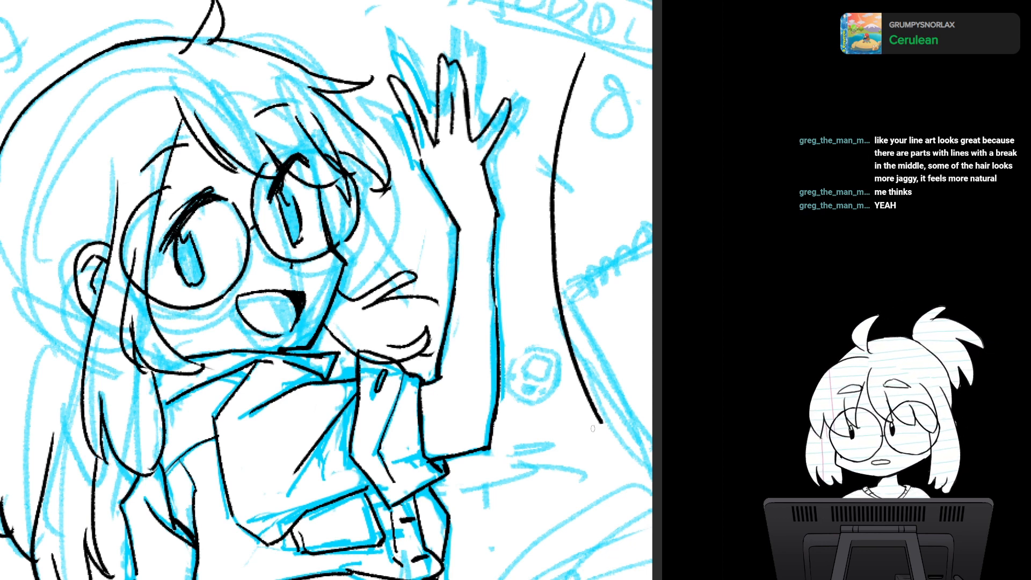
{"action": "key", "text": "ctrl+z"}
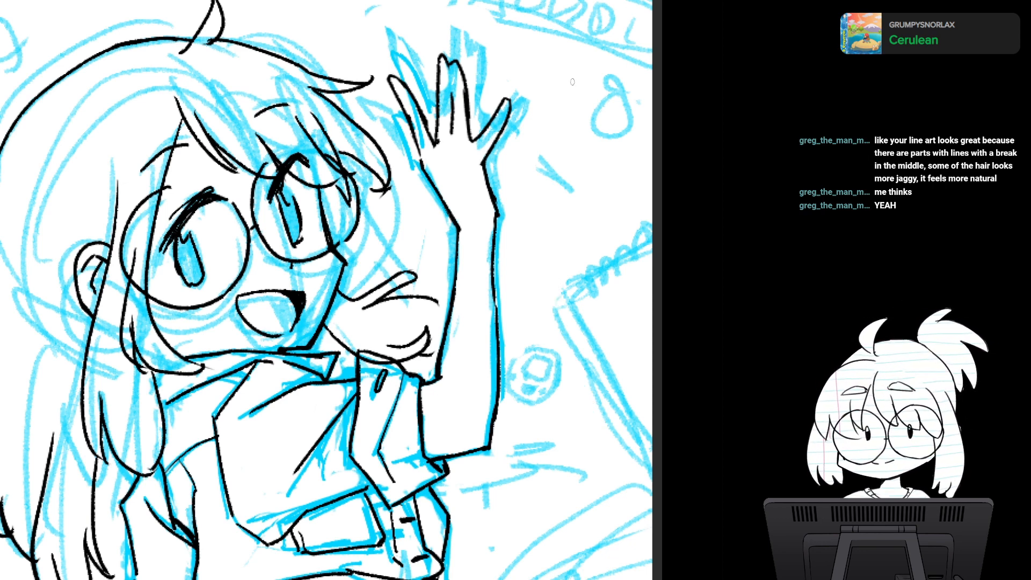
{"action": "mouse_move", "coordinate": [572, 81]}
{"action": "left_mouse_down"}
{"action": "mouse_move", "coordinate": [554, 202]}
{"action": "mouse_move", "coordinate": [598, 416]}
{"action": "left_mouse_up"}
{"action": "key", "text": "ctrl+z"}
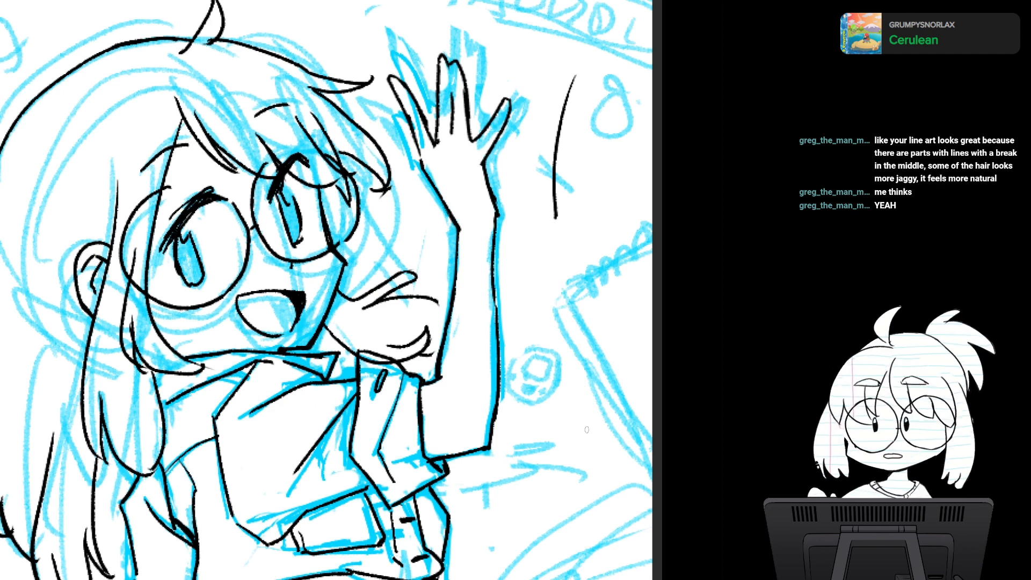
{"action": "key", "text": "ctrl+z"}
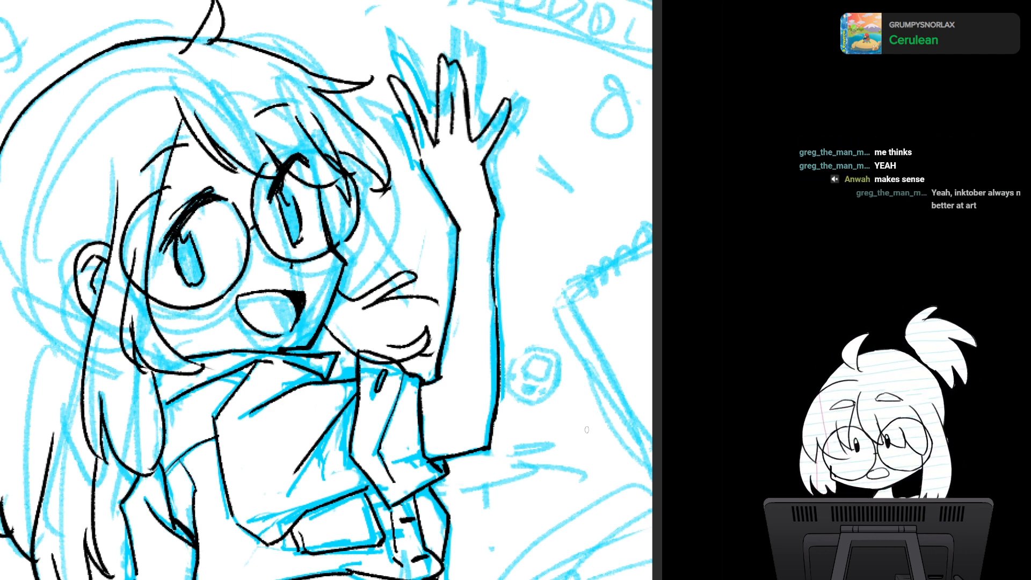
- Try to add short strokes along the edge of the raised hand's palm and wrist facing the head
{"action": "mouse_move", "coordinate": [404, 133]}
{"action": "left_mouse_down"}
{"action": "mouse_move", "coordinate": [420, 151]}
{"action": "mouse_move", "coordinate": [404, 140]}
{"action": "mouse_move", "coordinate": [423, 186]}
{"action": "left_mouse_up"}
{"action": "key", "text": "ctrl+z"}
{"action": "key", "text": "ctrl+z"}
{"action": "left_click_drag", "start_coordinate": [404, 141], "coordinate": [444, 204]}
{"action": "key", "text": "ctrl+z"}
{"action": "key", "text": "ctrl+z"}
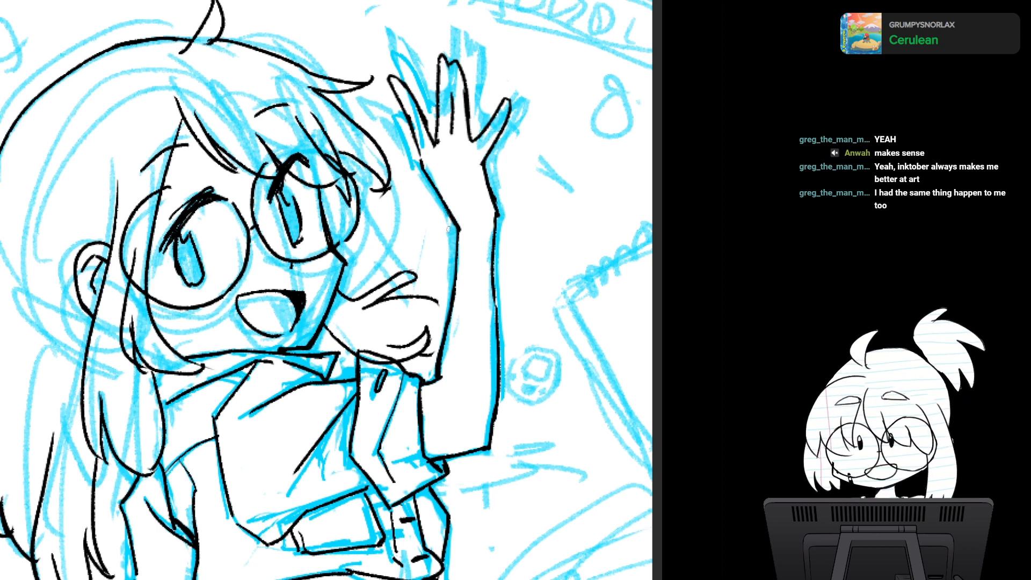
{"action": "mouse_move", "coordinate": [421, 160]}
{"action": "left_mouse_down"}
{"action": "mouse_move", "coordinate": [408, 154]}
{"action": "mouse_move", "coordinate": [442, 193]}
{"action": "left_mouse_up"}
{"action": "key", "text": "ctrl+z"}
{"action": "left_click_drag", "start_coordinate": [416, 143], "coordinate": [410, 155]}
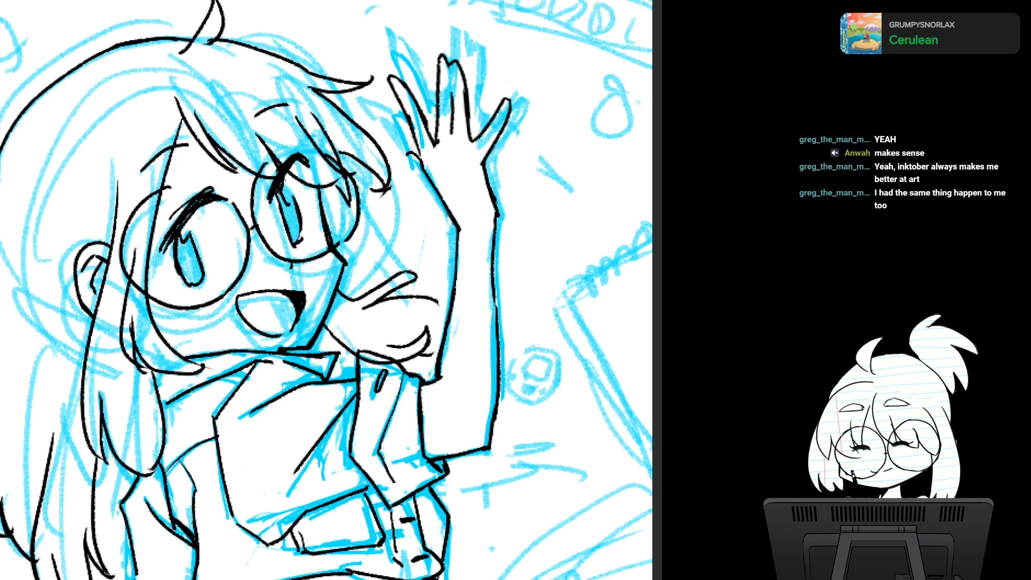
{"action": "key", "text": "ctrl+z"}
{"action": "key", "text": "ctrl+z"}
- Ink a short stroke between the two fingers of the raised hand nearest the head and check the drawing mirrored
{"action": "left_click_drag", "start_coordinate": [427, 120], "coordinate": [435, 111]}
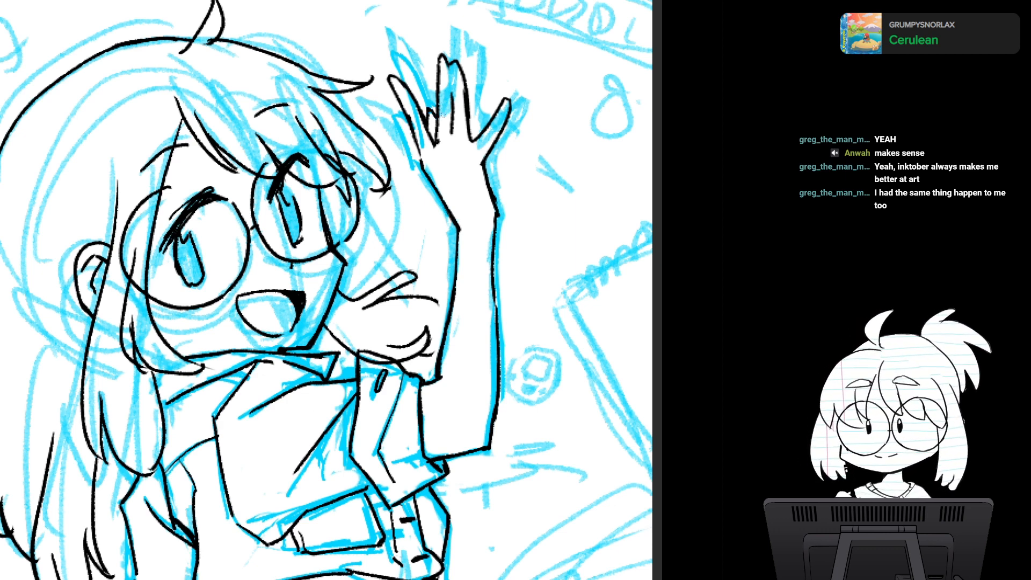
{"action": "mouse_move", "coordinate": [443, 114]}
{"action": "left_mouse_down"}
{"action": "mouse_move", "coordinate": [428, 188]}
{"action": "mouse_move", "coordinate": [408, 194]}
{"action": "left_mouse_up"}
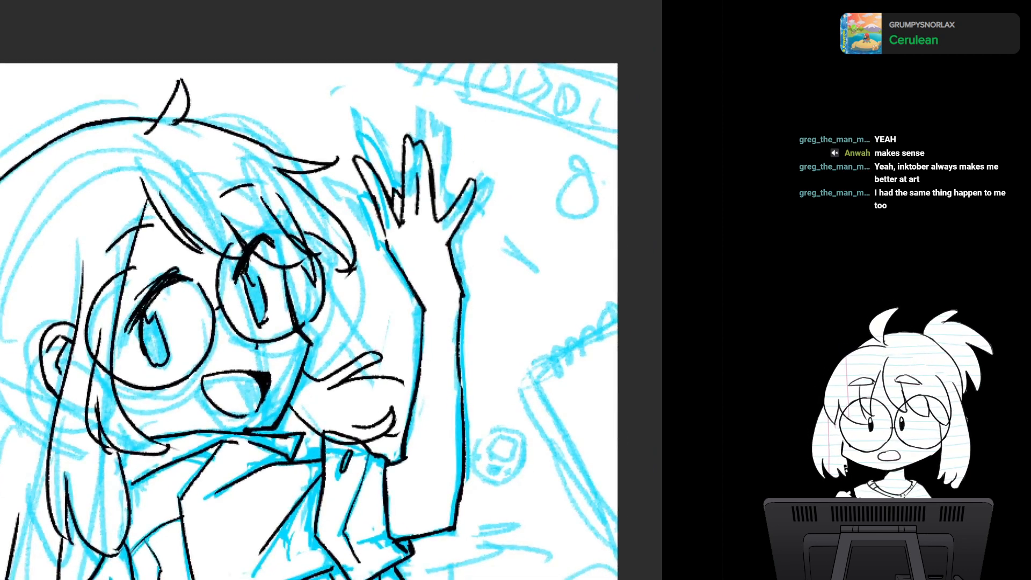
{"action": "left_click_drag", "start_coordinate": [430, 161], "coordinate": [493, 202]}
{"action": "key", "text": "h"}
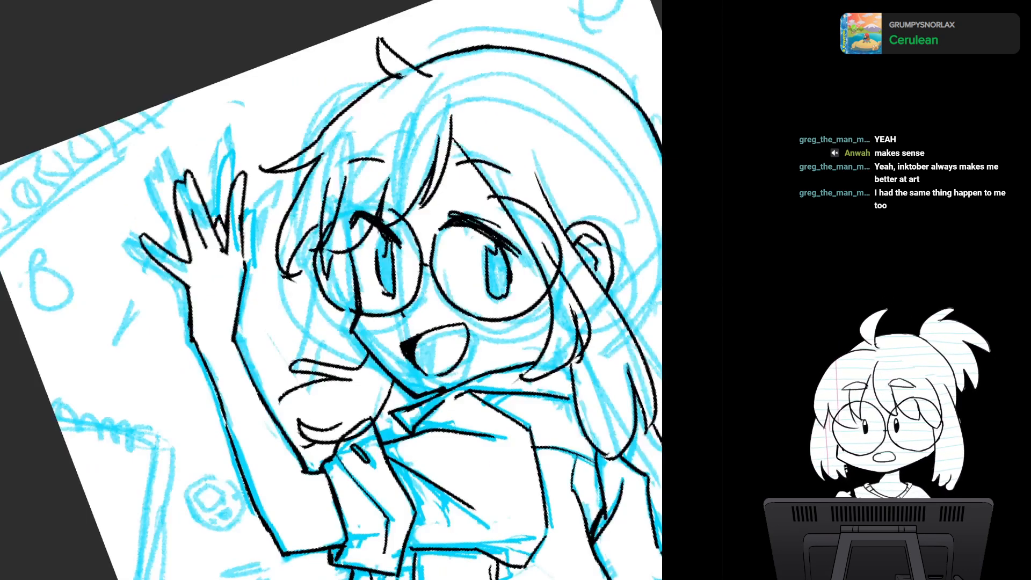
{"action": "key", "text": "h"}
{"action": "key", "text": "Home"}
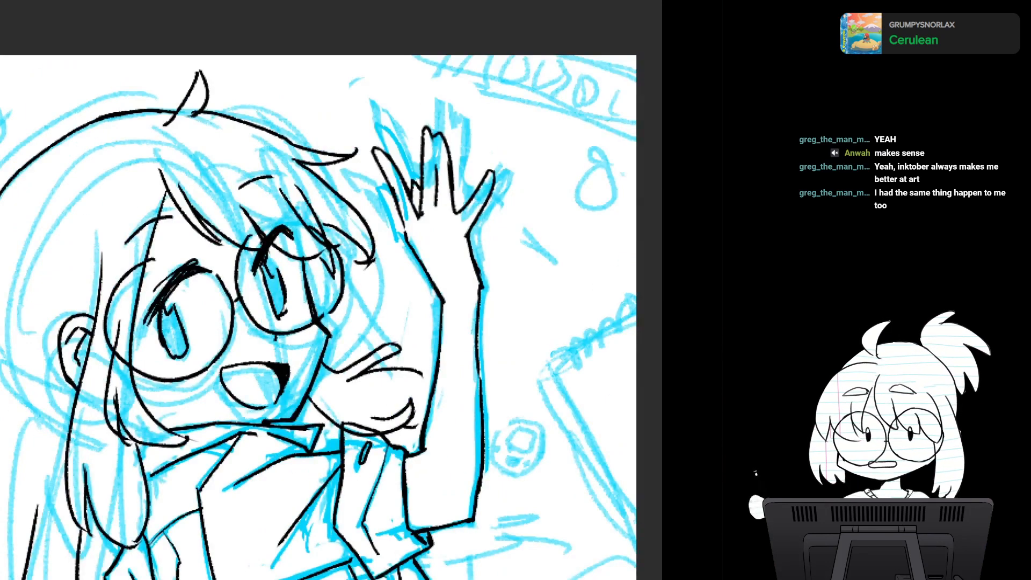
- Compare the whole figure's line art with the blue sketch hidden and shown, and examine the torso and raised arm
{"action": "scroll", "coordinate": [333, 343], "scroll_direction": "down", "scroll_amount": 3}
{"action": "left_click_drag", "start_coordinate": [322, 344], "coordinate": [373, 166]}
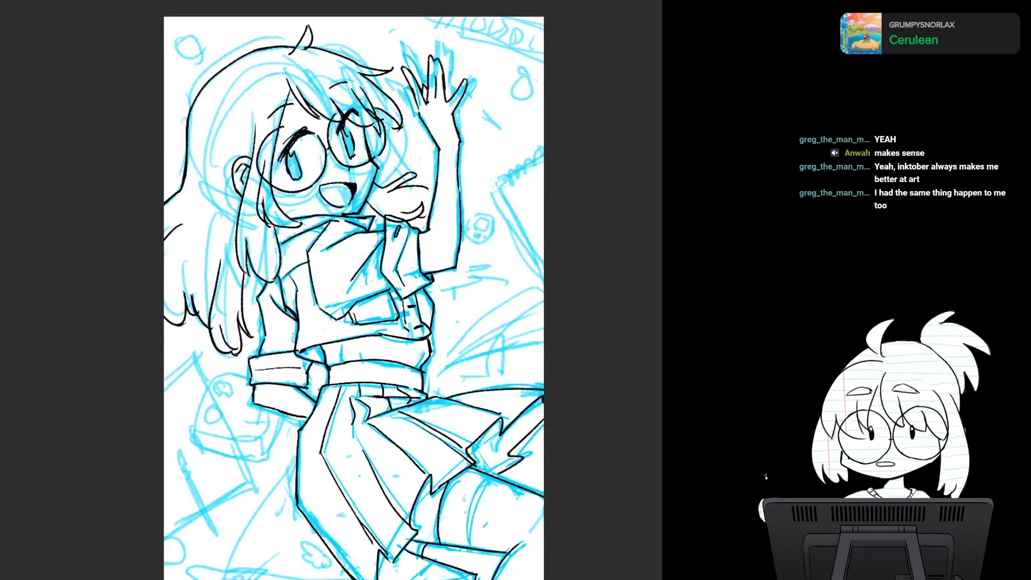
{"action": "key", "text": "ctrl+comma"}
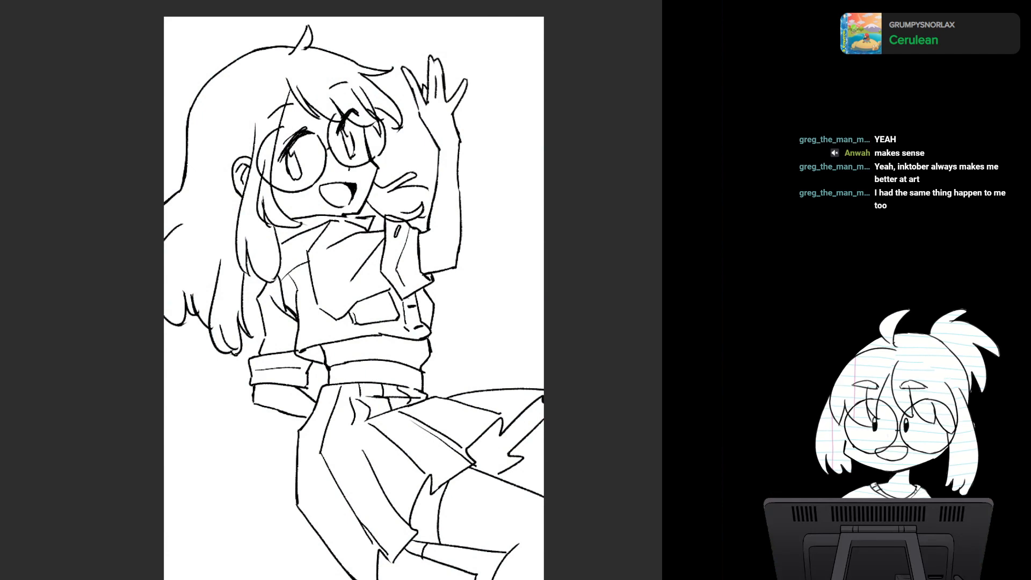
{"action": "key", "text": "ctrl+comma"}
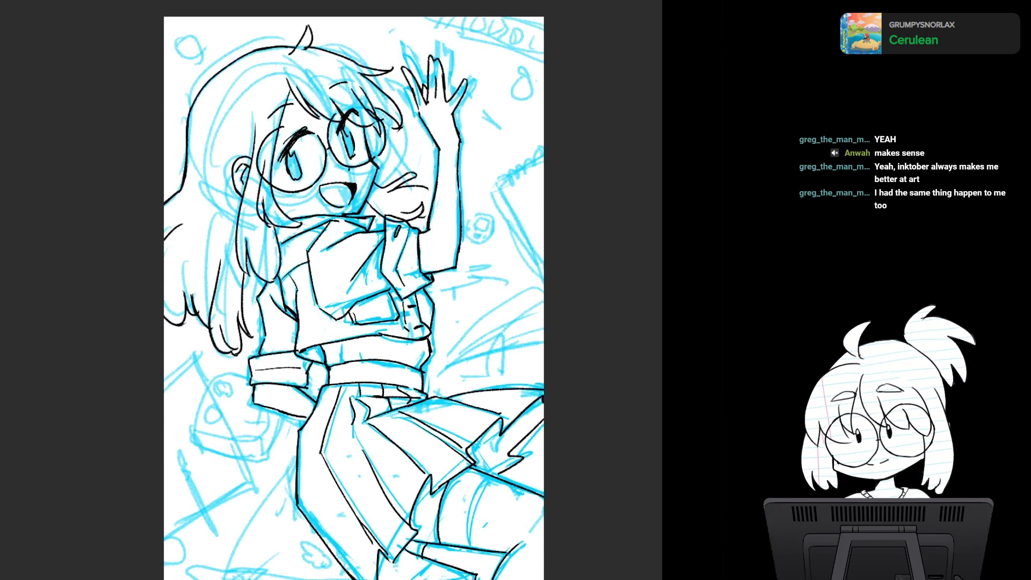
{"action": "scroll", "coordinate": [466, 272], "scroll_direction": "up", "scroll_amount": 3}
{"action": "left_click_drag", "start_coordinate": [463, 269], "coordinate": [456, 376]}
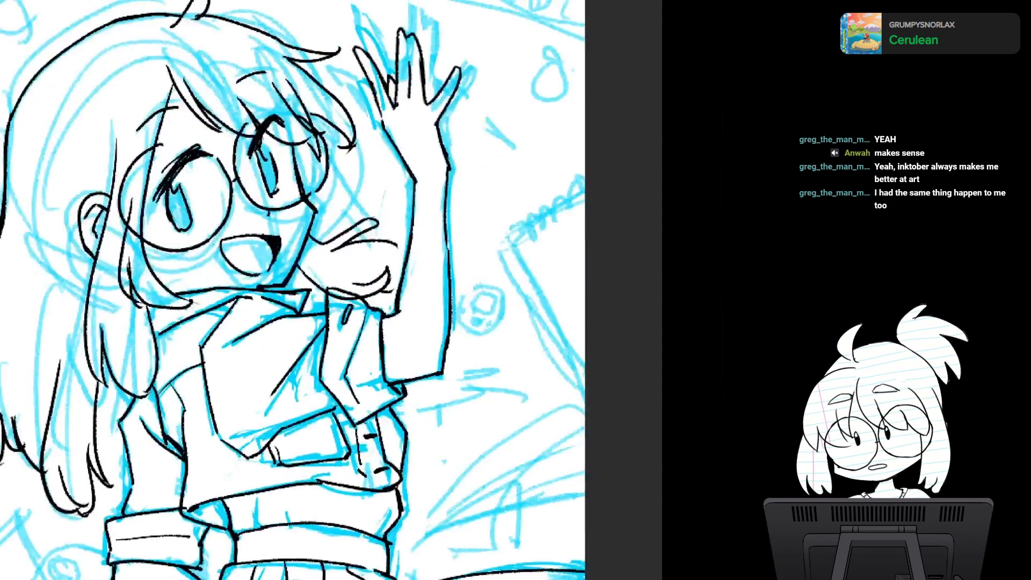
{"action": "scroll", "coordinate": [451, 366], "scroll_direction": "up", "scroll_amount": 2}
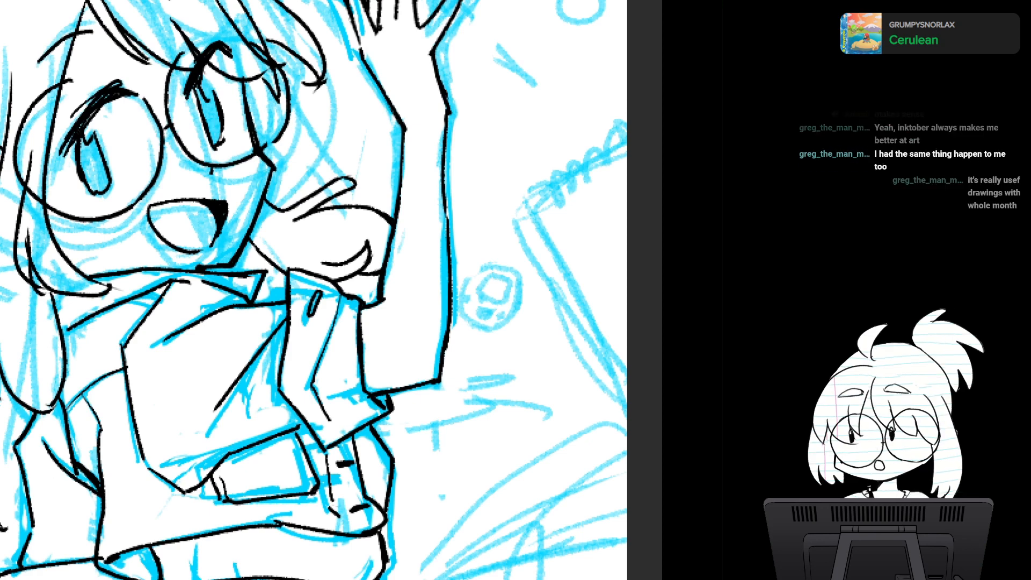
{"action": "key", "text": "ctrl+z"}
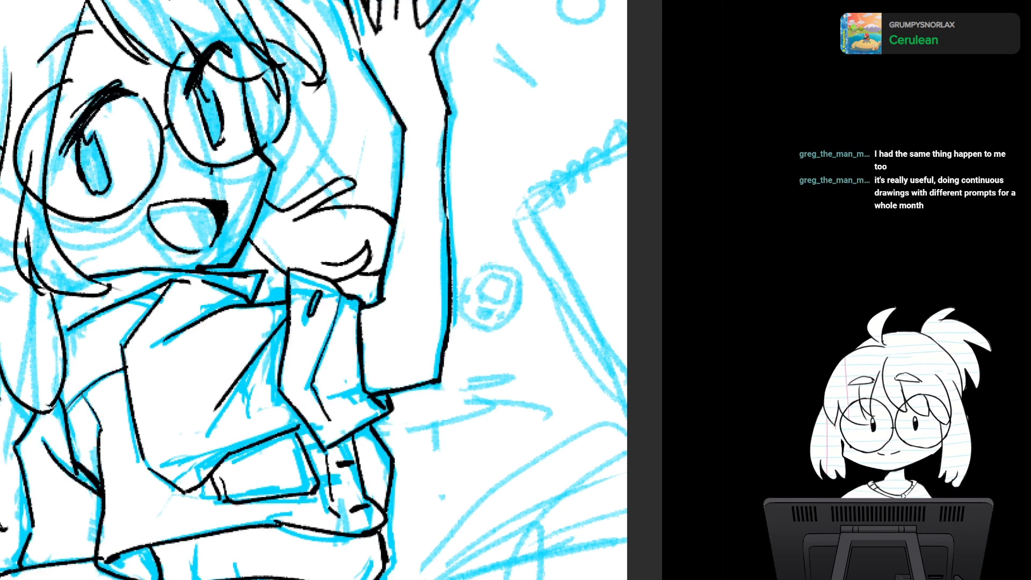
- Review the full figure from head to legs and hide the blue sketch to examine the face and jacket line art
{"action": "scroll", "coordinate": [322, 289], "scroll_direction": "down", "scroll_amount": 3}
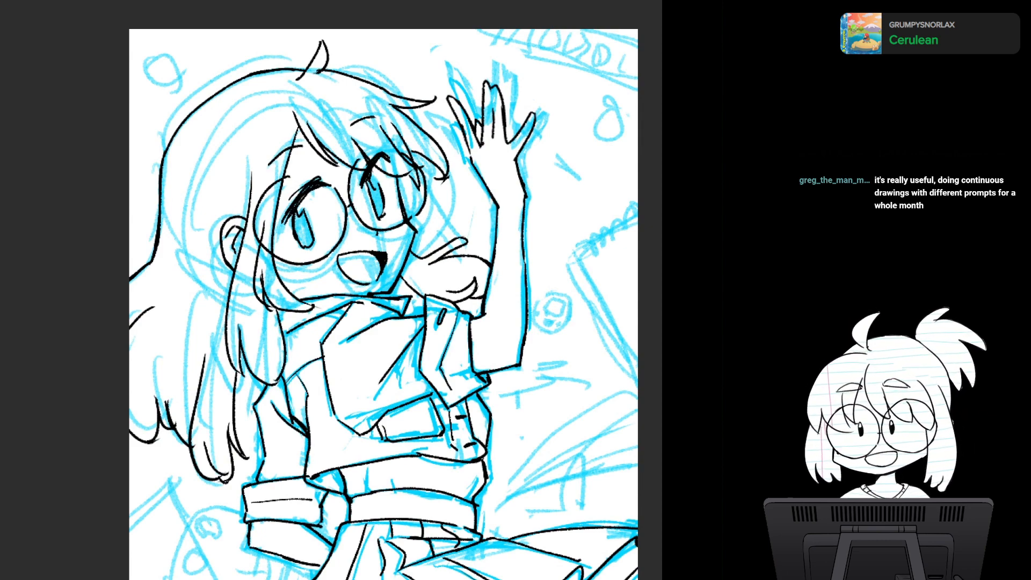
{"action": "scroll", "coordinate": [331, 290], "scroll_direction": "down", "scroll_amount": 2}
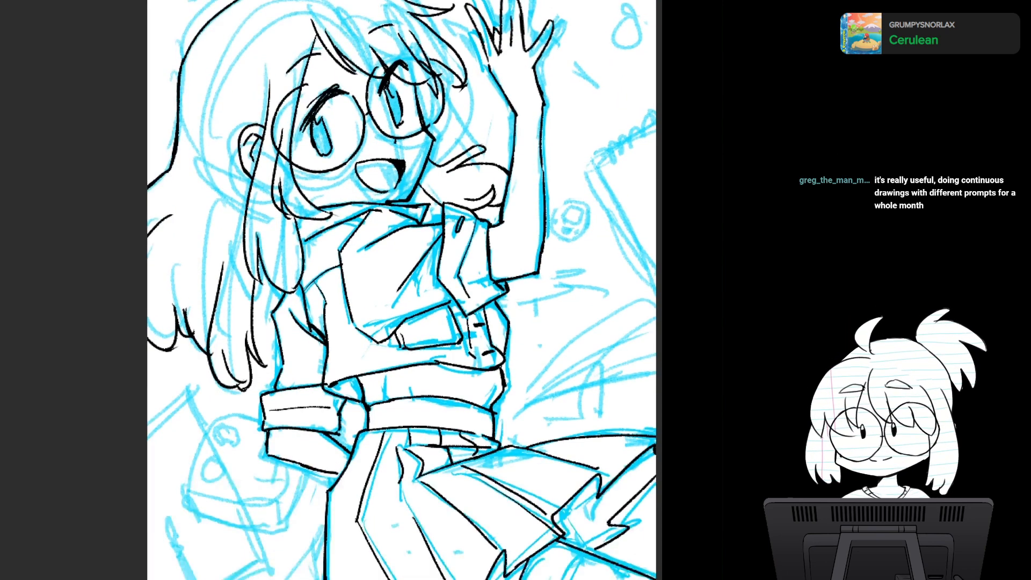
{"action": "scroll", "coordinate": [372, 290], "scroll_direction": "up", "scroll_amount": 2}
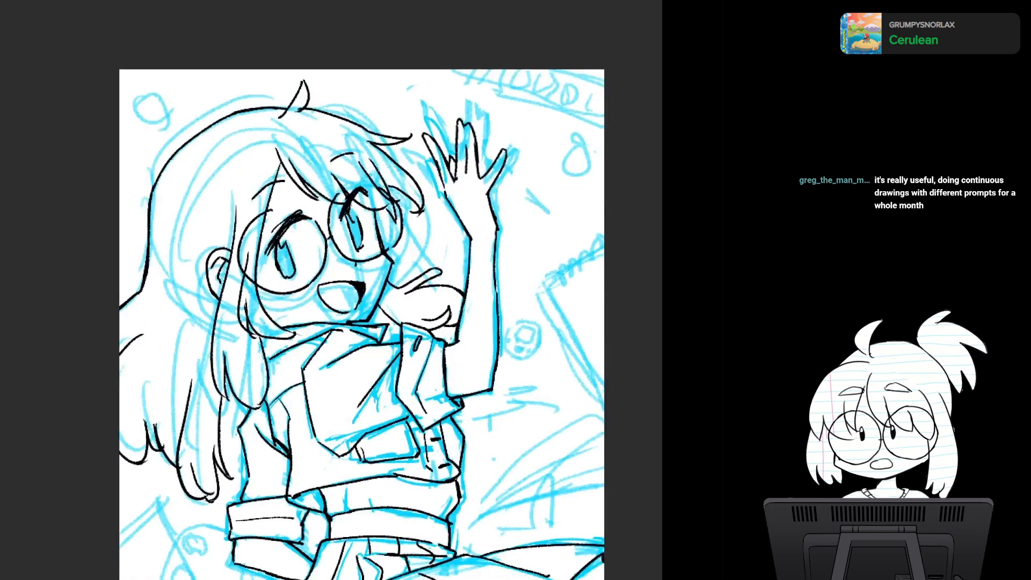
{"action": "scroll", "coordinate": [372, 290], "scroll_direction": "down", "scroll_amount": 6}
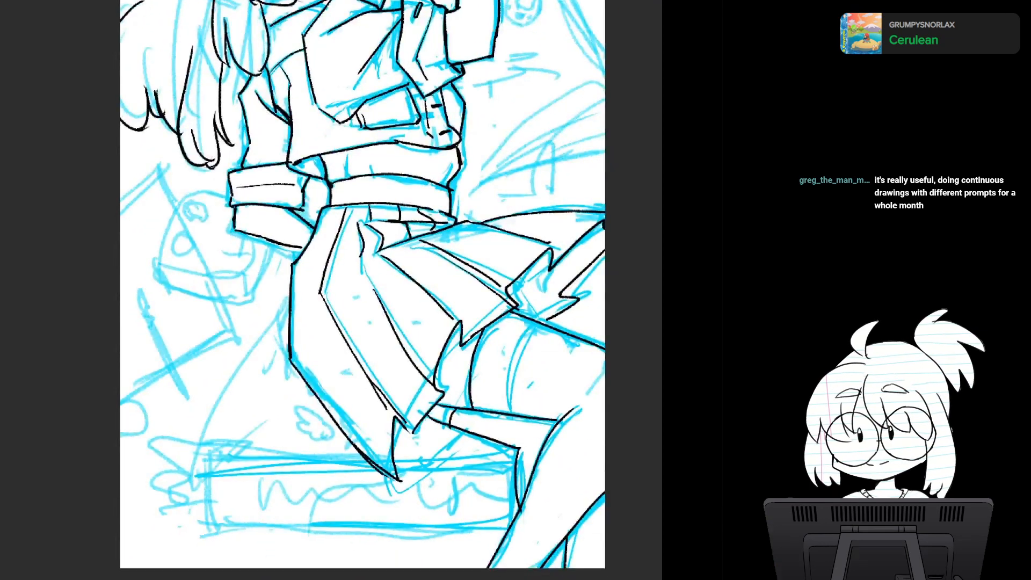
{"action": "scroll", "coordinate": [441, 354], "scroll_direction": "down", "scroll_amount": 2}
{"action": "scroll", "coordinate": [384, 290], "scroll_direction": "up", "scroll_amount": 3}
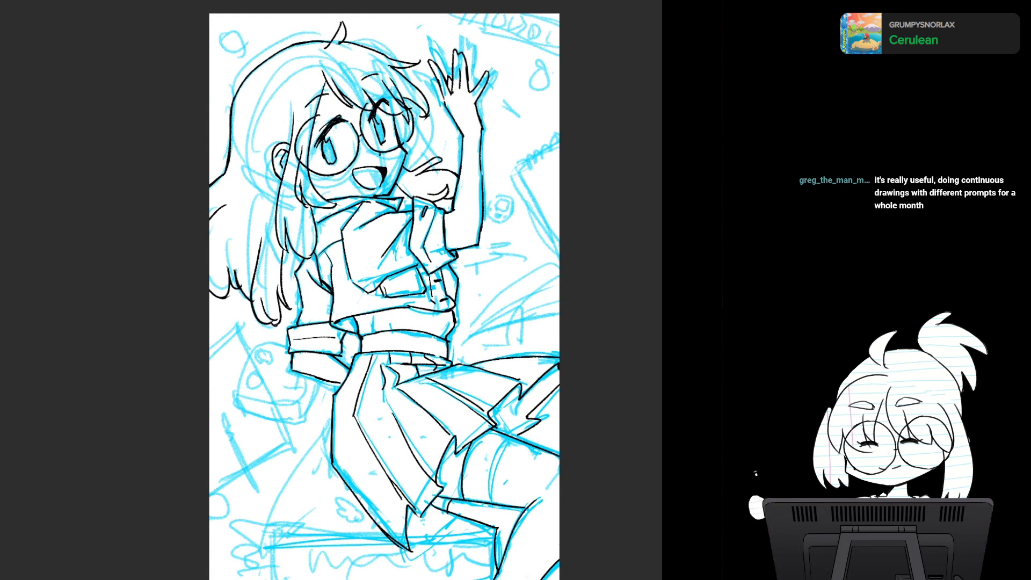
{"action": "key", "text": "ctrl+comma"}
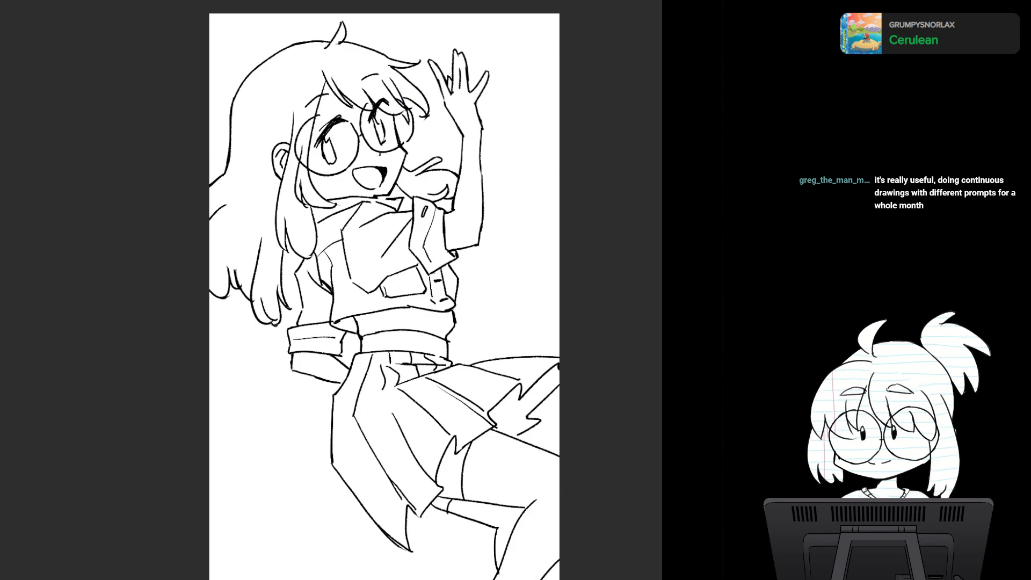
{"action": "scroll", "coordinate": [399, 303], "scroll_direction": "up", "scroll_amount": 3}
{"action": "left_click_drag", "start_coordinate": [398, 226], "coordinate": [423, 357]}
{"action": "left_click_drag", "start_coordinate": [532, 300], "coordinate": [516, 248]}
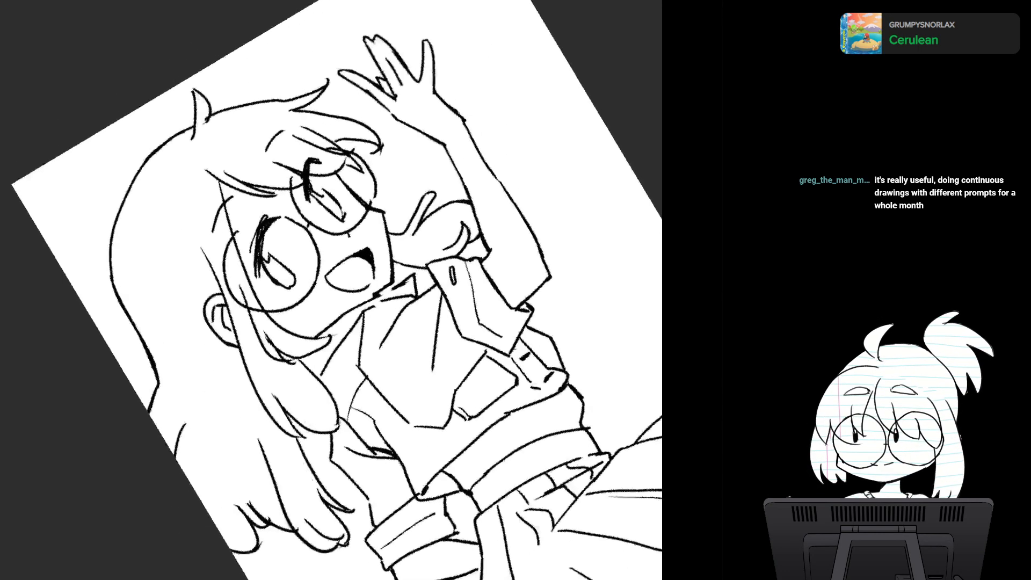
{"action": "scroll", "coordinate": [395, 341], "scroll_direction": "up", "scroll_amount": 4}
{"action": "left_click_drag", "start_coordinate": [394, 341], "coordinate": [372, 276]}
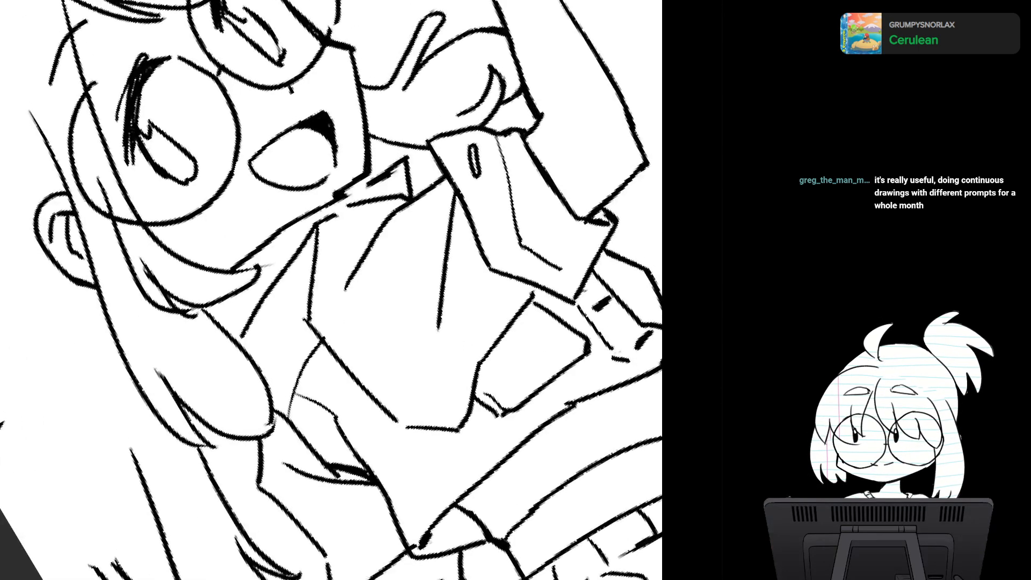
{"action": "key", "text": "ctrl+z"}
{"action": "key", "text": "ctrl+y"}
{"action": "key", "text": "ctrl+z"}
{"action": "key", "text": "ctrl+y"}
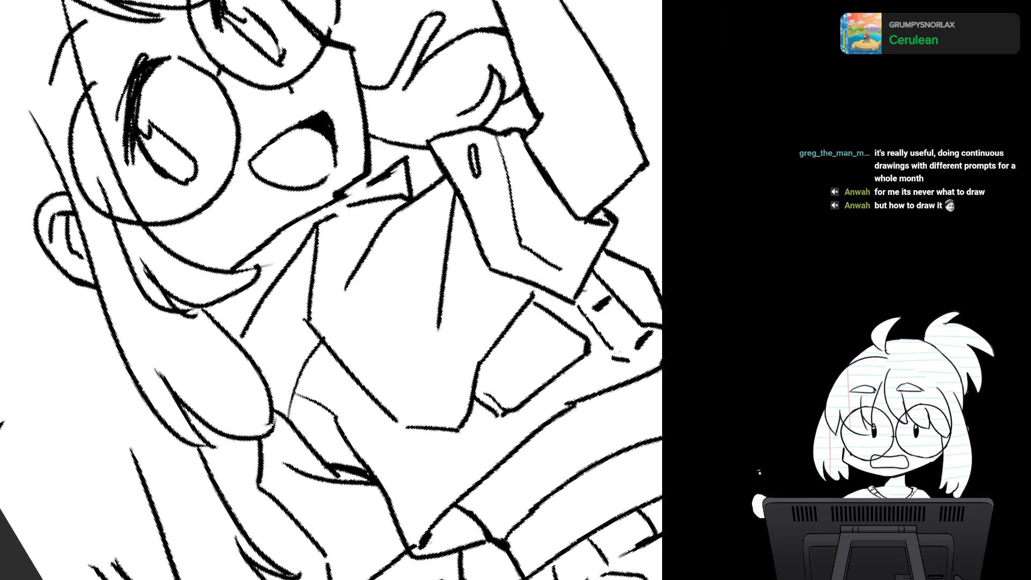
{"action": "key", "text": "h"}
{"action": "key", "text": "h"}
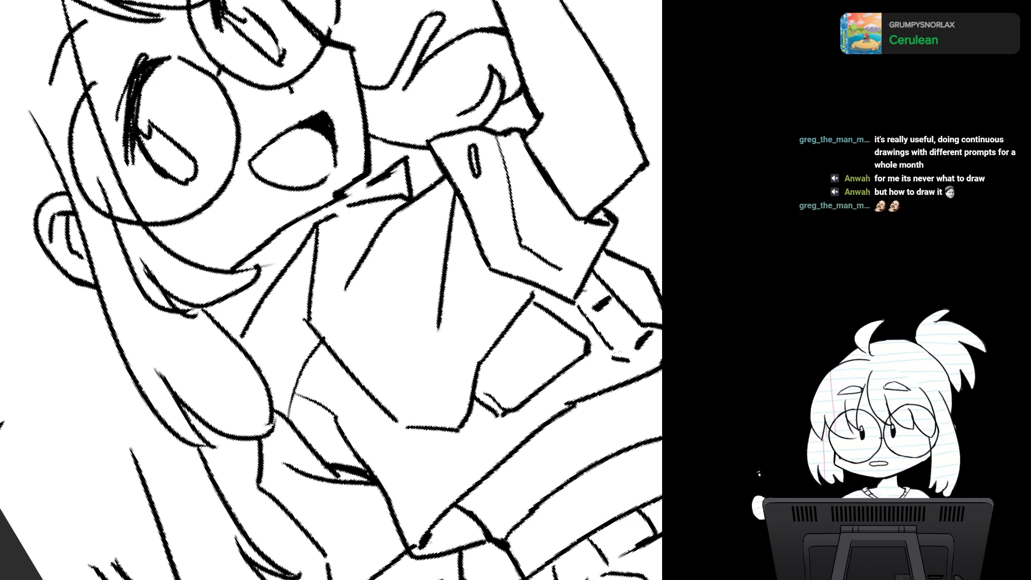
{"action": "key", "text": "Escape"}
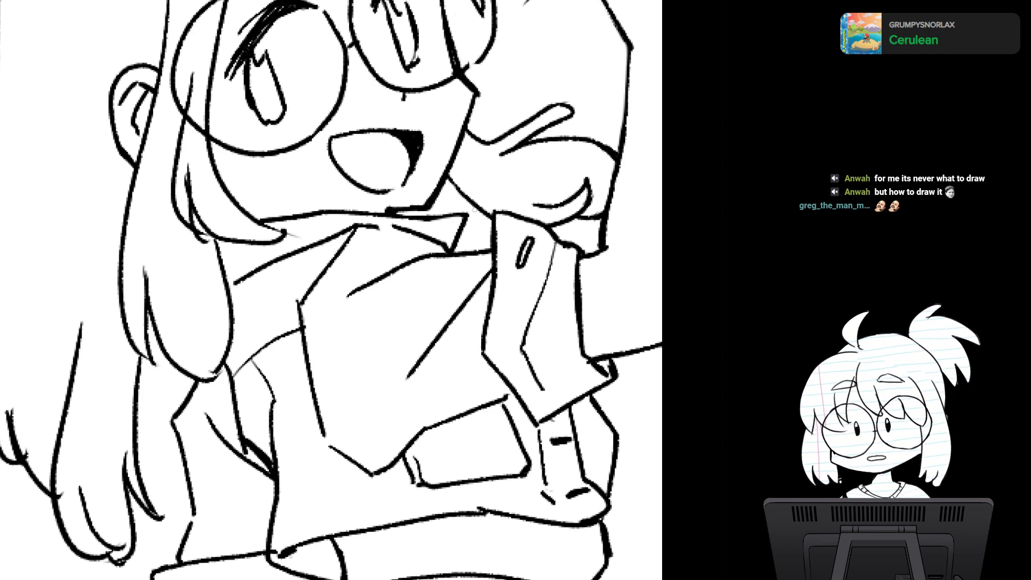
- Examine the line art of the head, raised arm and torso without the sketch, in normal and mirrored view
{"action": "left_click_drag", "start_coordinate": [474, 210], "coordinate": [467, 300]}
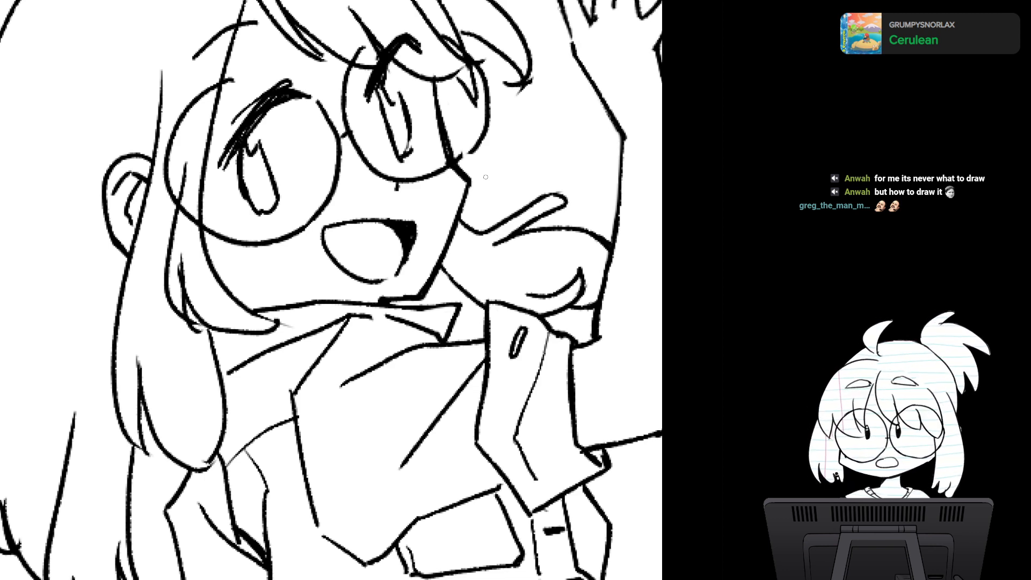
{"action": "scroll", "coordinate": [485, 178], "scroll_direction": "down", "scroll_amount": 2}
{"action": "left_click_drag", "start_coordinate": [485, 177], "coordinate": [466, 176]}
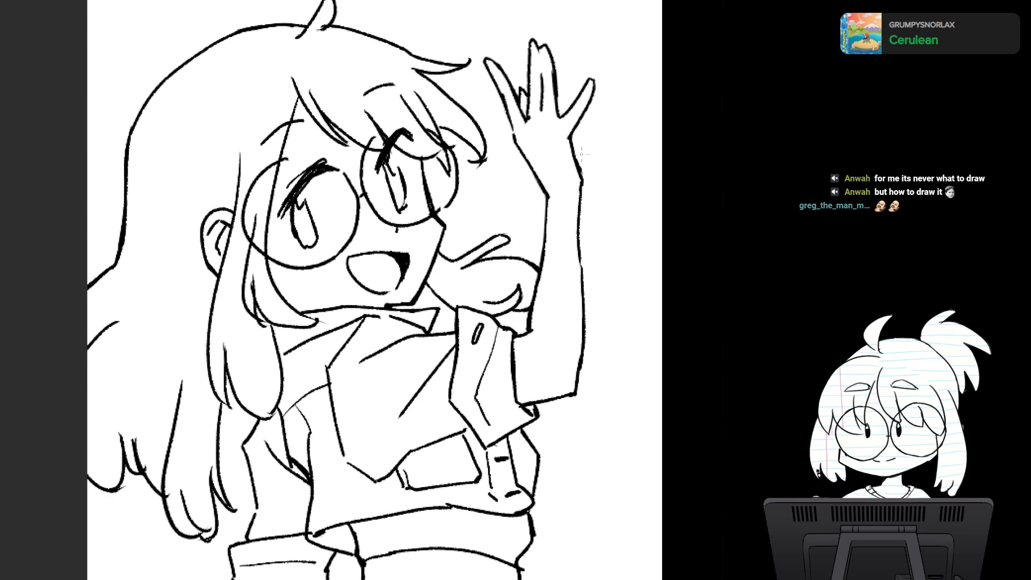
{"action": "left_click_drag", "start_coordinate": [583, 150], "coordinate": [567, 174]}
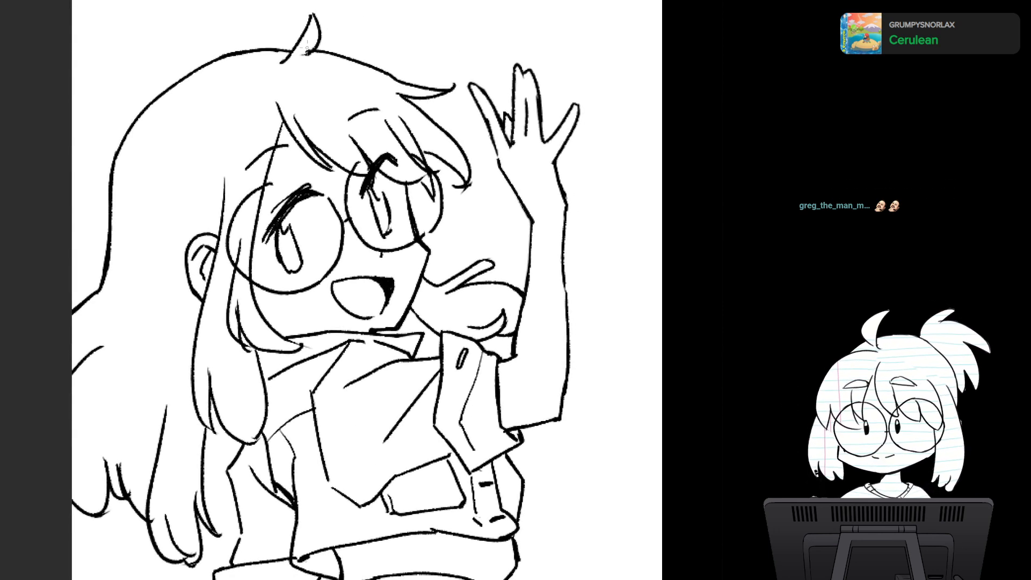
{"action": "left_click_drag", "start_coordinate": [307, 48], "coordinate": [291, 61]}
{"action": "scroll", "coordinate": [443, 357], "scroll_direction": "down", "scroll_amount": 1}
{"action": "left_click_drag", "start_coordinate": [445, 367], "coordinate": [457, 254]}
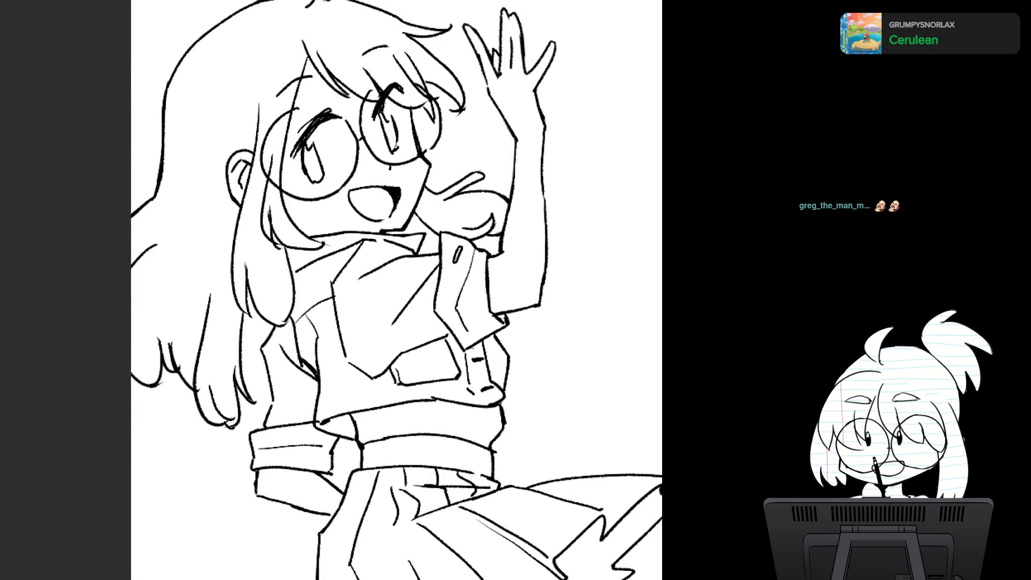
{"action": "key", "text": "m"}
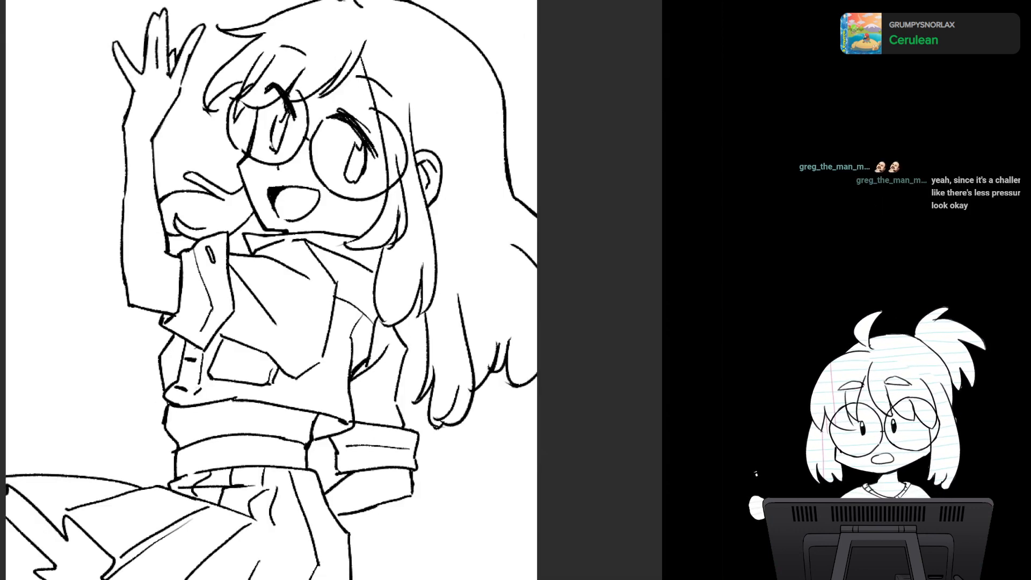
{"action": "key", "text": "m"}
{"action": "left_click_drag", "start_coordinate": [436, 234], "coordinate": [477, 317]}
{"action": "scroll", "coordinate": [478, 316], "scroll_direction": "up", "scroll_amount": 2}
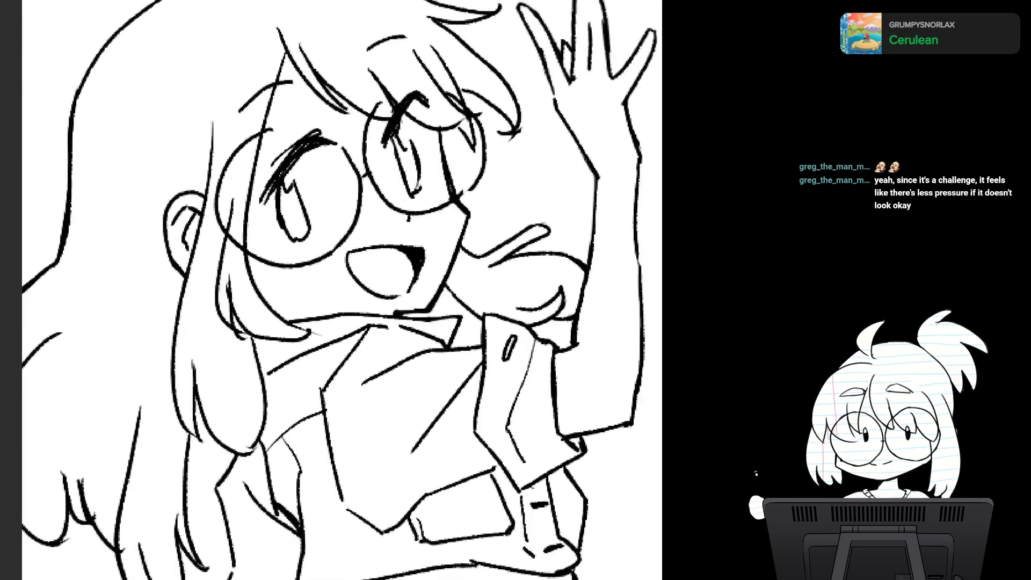
- Show the blue sketch under the line art again and view the full page
{"action": "scroll", "coordinate": [478, 317], "scroll_direction": "down", "scroll_amount": 5}
{"action": "left_click_drag", "start_coordinate": [457, 370], "coordinate": [375, 212]}
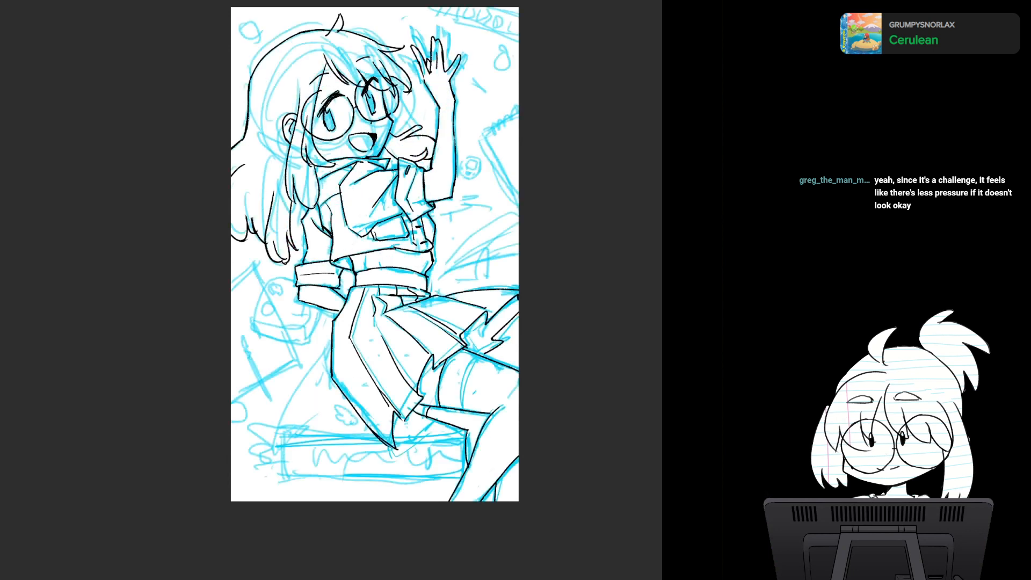
{"action": "mouse_move", "coordinate": [413, 424]}
{"action": "left_mouse_down"}
{"action": "mouse_move", "coordinate": [406, 366]}
{"action": "mouse_move", "coordinate": [408, 377]}
{"action": "mouse_move", "coordinate": [417, 360]}
{"action": "mouse_move", "coordinate": [389, 390]}
{"action": "mouse_move", "coordinate": [438, 499]}
{"action": "left_mouse_up"}
{"action": "key", "text": "ctrl+z"}
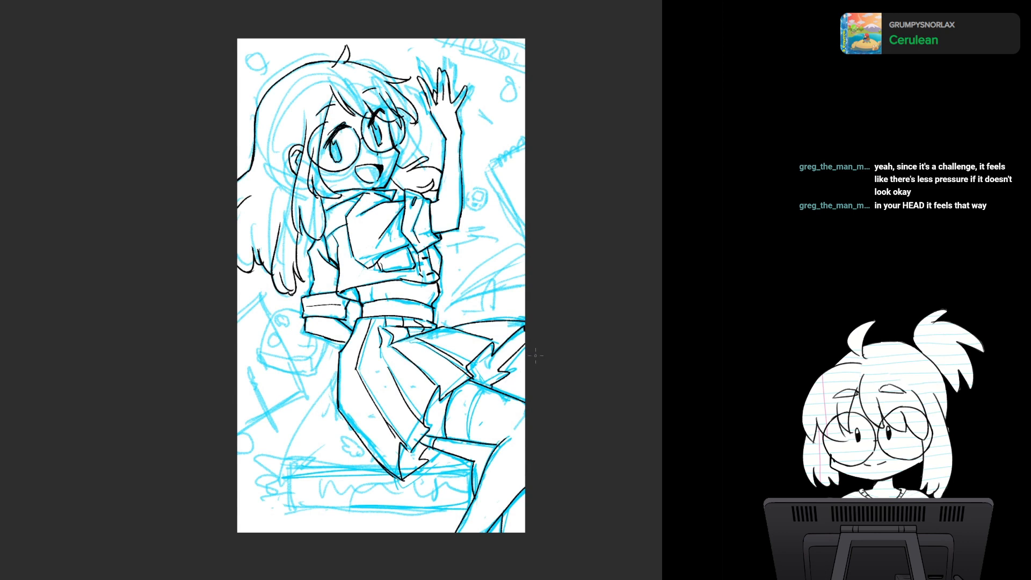
- Compare the full figure's line art with the blue sketch shown and hidden, and examine the head and torso mirrored
{"action": "mouse_move", "coordinate": [535, 355]}
{"action": "left_mouse_down"}
{"action": "mouse_move", "coordinate": [557, 365]}
{"action": "mouse_move", "coordinate": [544, 359]}
{"action": "left_mouse_up"}
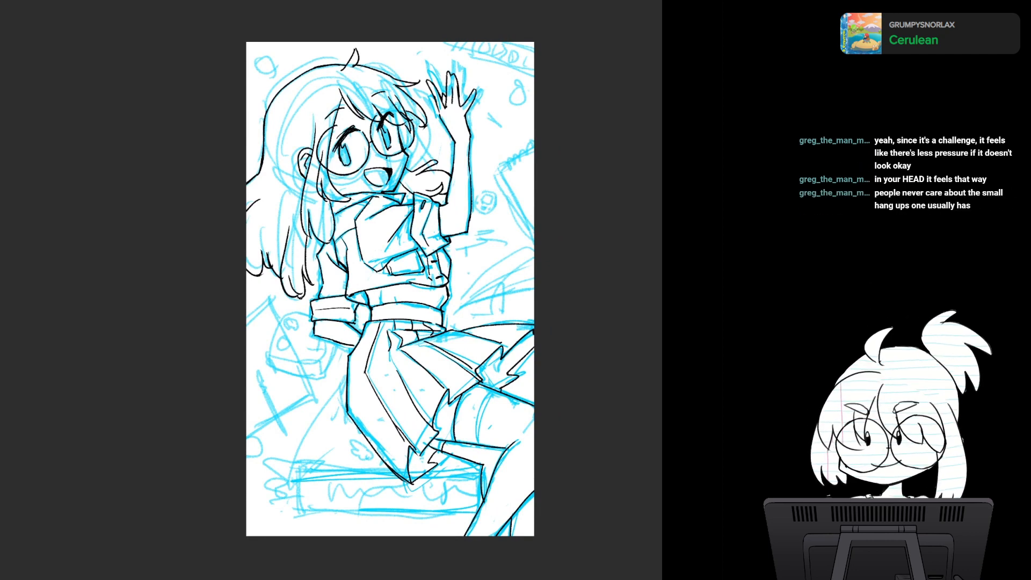
{"action": "key", "text": "ctrl+comma"}
{"action": "key", "text": "ctrl+comma"}
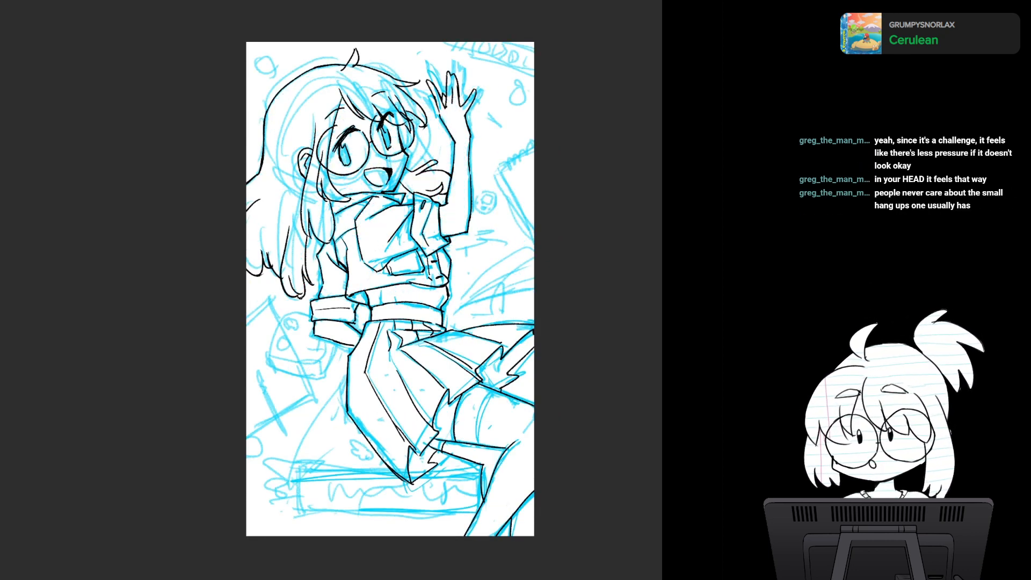
{"action": "mouse_move", "coordinate": [390, 258]}
{"action": "left_mouse_down"}
{"action": "mouse_move", "coordinate": [420, 313]}
{"action": "mouse_move", "coordinate": [416, 334]}
{"action": "left_mouse_up"}
{"action": "scroll", "coordinate": [442, 304], "scroll_direction": "up", "scroll_amount": 2}
{"action": "scroll", "coordinate": [416, 334], "scroll_direction": "up", "scroll_amount": 3}
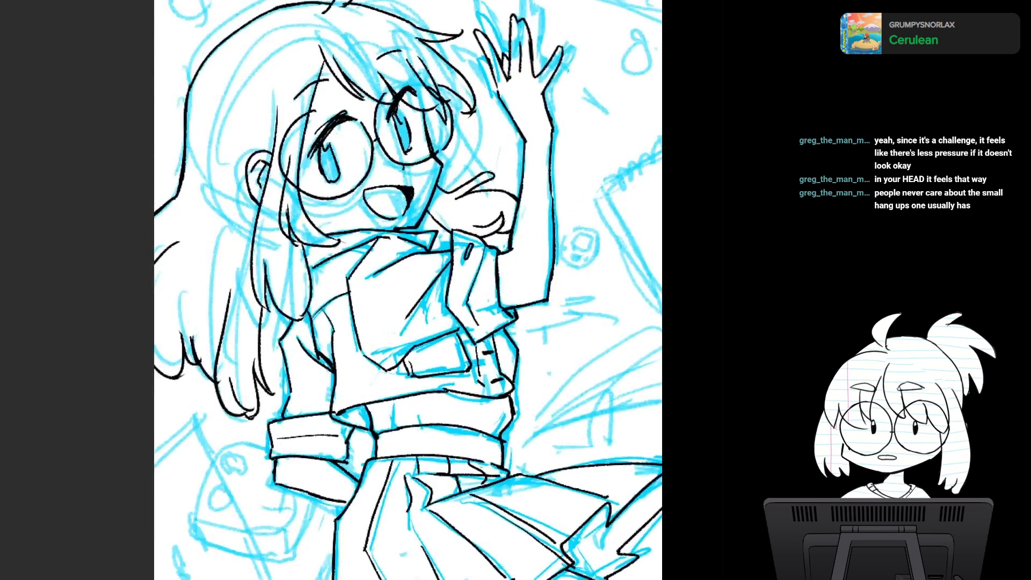
{"action": "key", "text": "h"}
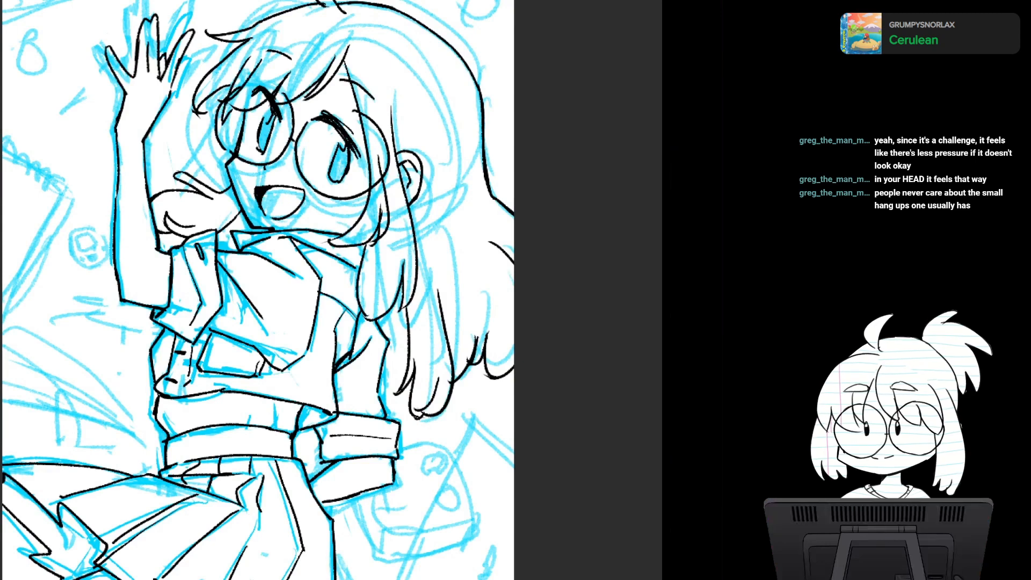
{"action": "key", "text": "ctrl+comma"}
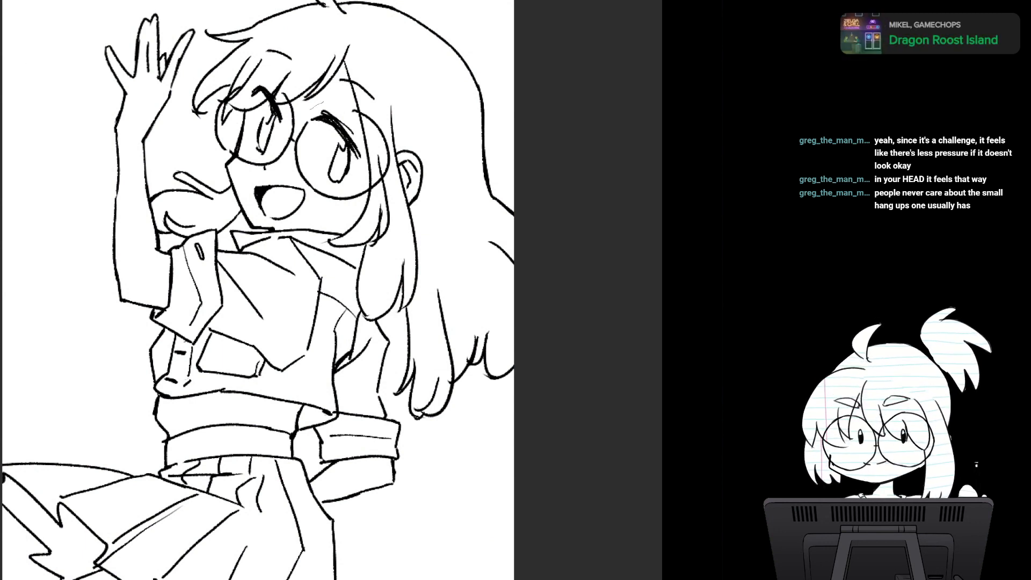
- Select the near eye with its lashes and shift it slightly towards the nose with a transform, clearing the selection
{"action": "mouse_move", "coordinate": [312, 134]}
{"action": "left_mouse_down"}
{"action": "mouse_move", "coordinate": [336, 188]}
{"action": "mouse_move", "coordinate": [322, 105]}
{"action": "mouse_move", "coordinate": [313, 112]}
{"action": "left_mouse_up"}
{"action": "key", "text": "ctrl+t"}
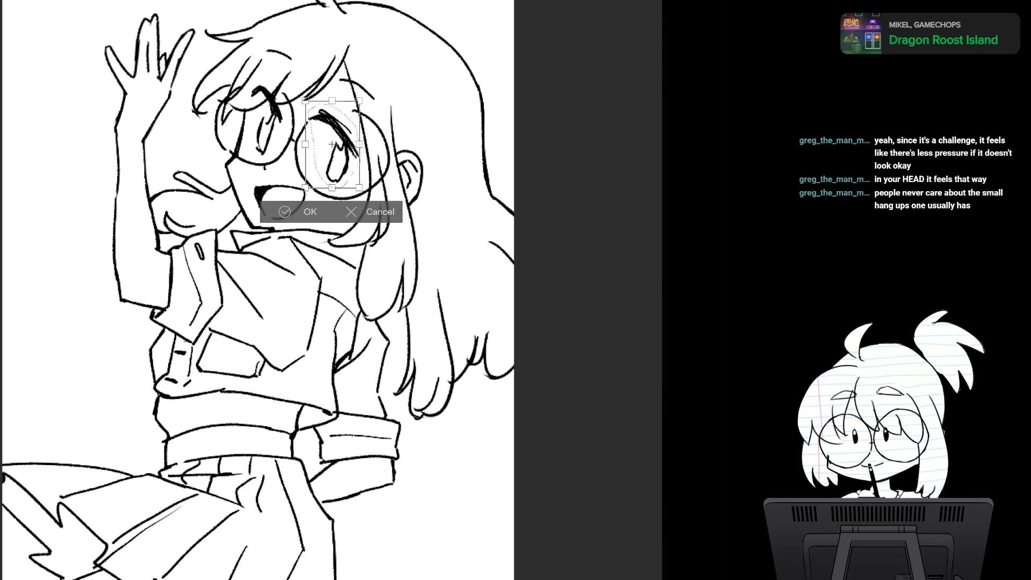
{"action": "left_click_drag", "start_coordinate": [331, 143], "coordinate": [329, 143]}
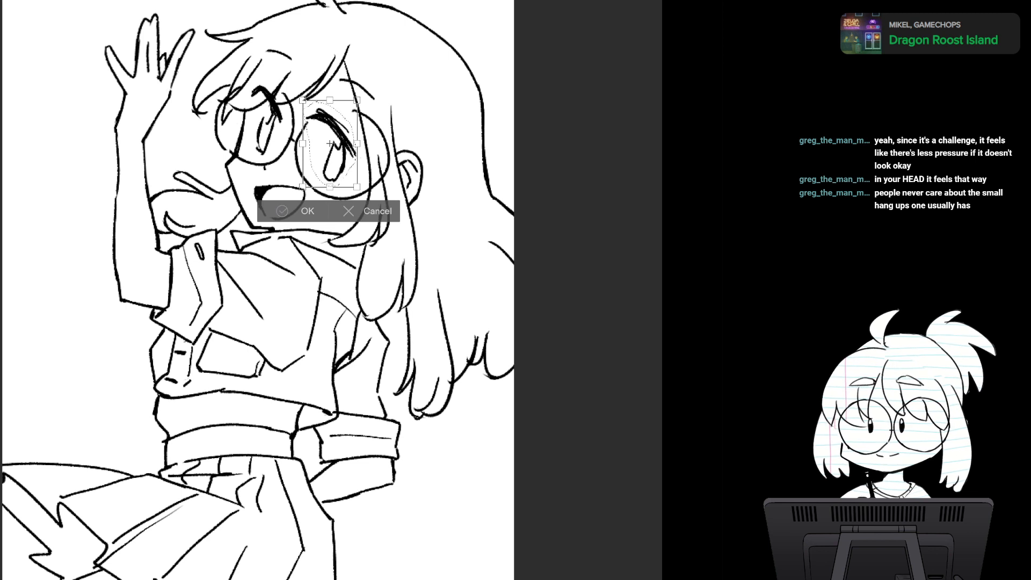
{"action": "left_click", "coordinate": [285, 211]}
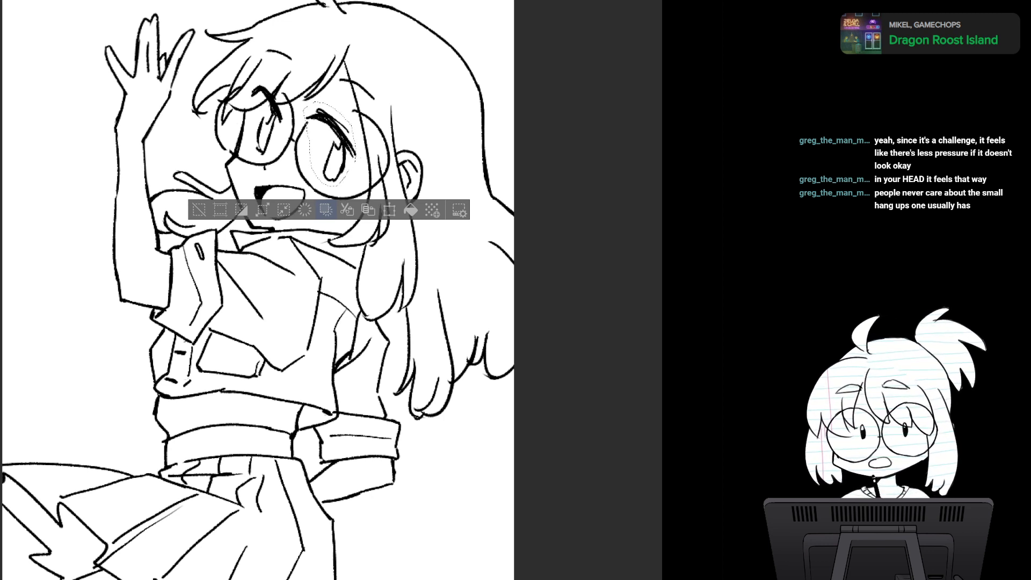
{"action": "key", "text": "ctrl+d"}
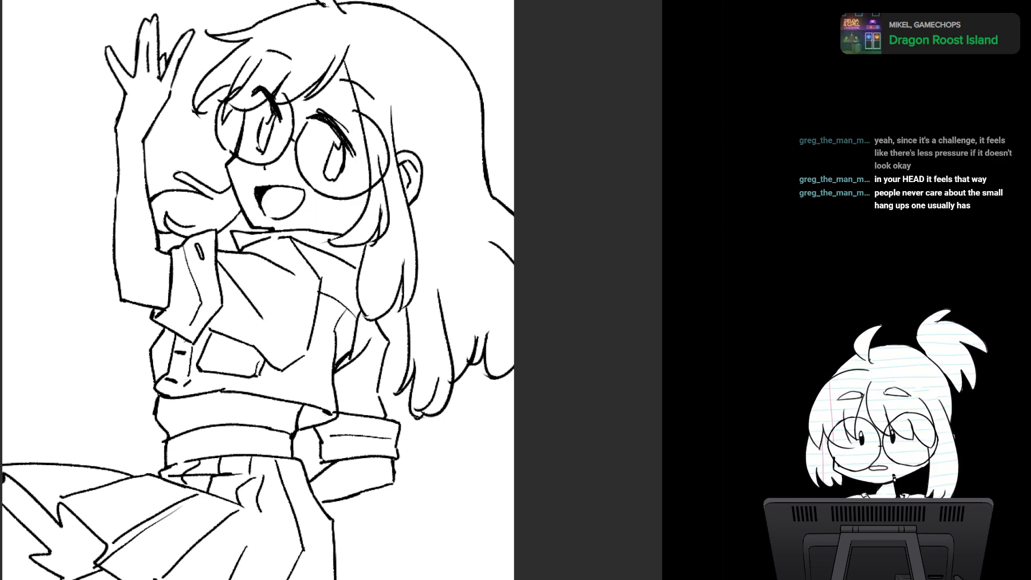
- Rework the far eye's iris outline into a closed rounded shape, check the face mirrored, and undo the surplus iris strokes
{"action": "key", "text": "h"}
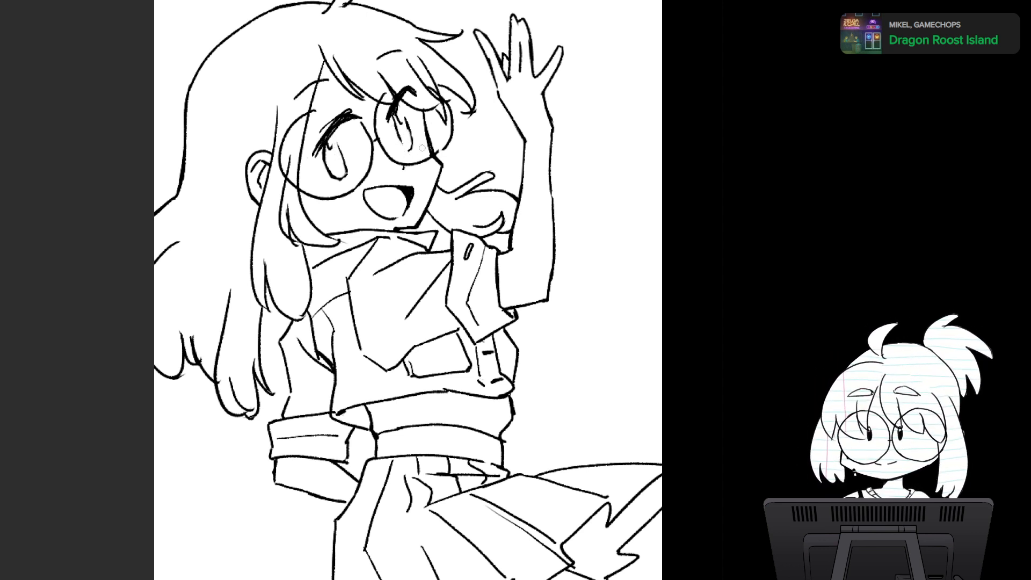
{"action": "key", "text": "m"}
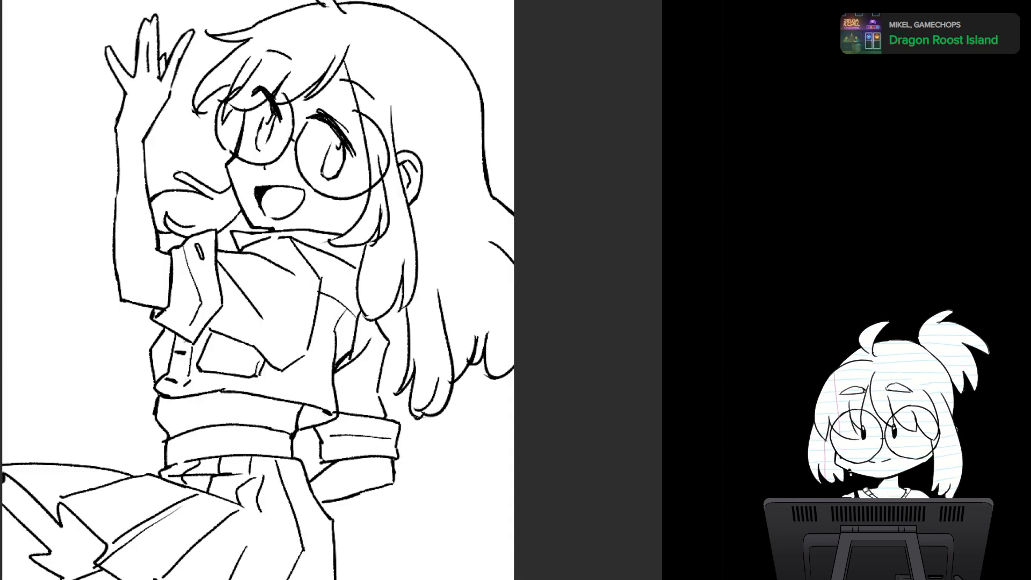
{"action": "key", "text": "m"}
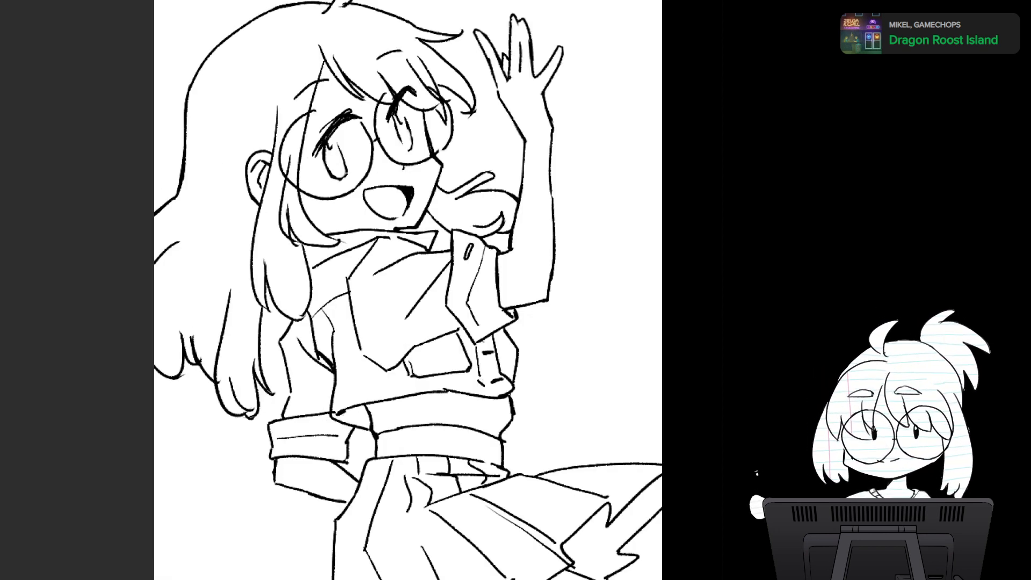
{"action": "left_click_drag", "start_coordinate": [400, 137], "coordinate": [407, 153]}
{"action": "mouse_move", "coordinate": [334, 142]}
{"action": "left_mouse_down"}
{"action": "mouse_move", "coordinate": [346, 174]}
{"action": "mouse_move", "coordinate": [330, 178]}
{"action": "left_mouse_up"}
{"action": "key", "text": "ctrl+z"}
{"action": "key", "text": "ctrl+z"}
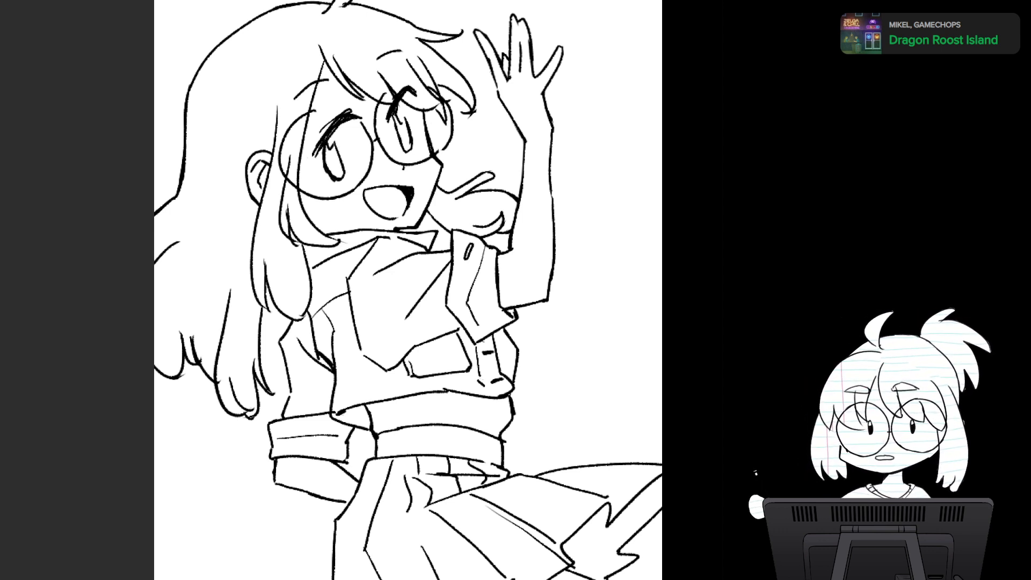
{"action": "key", "text": "ctrl+z"}
{"action": "key", "text": "ctrl+z"}
{"action": "key", "text": "ctrl+z"}
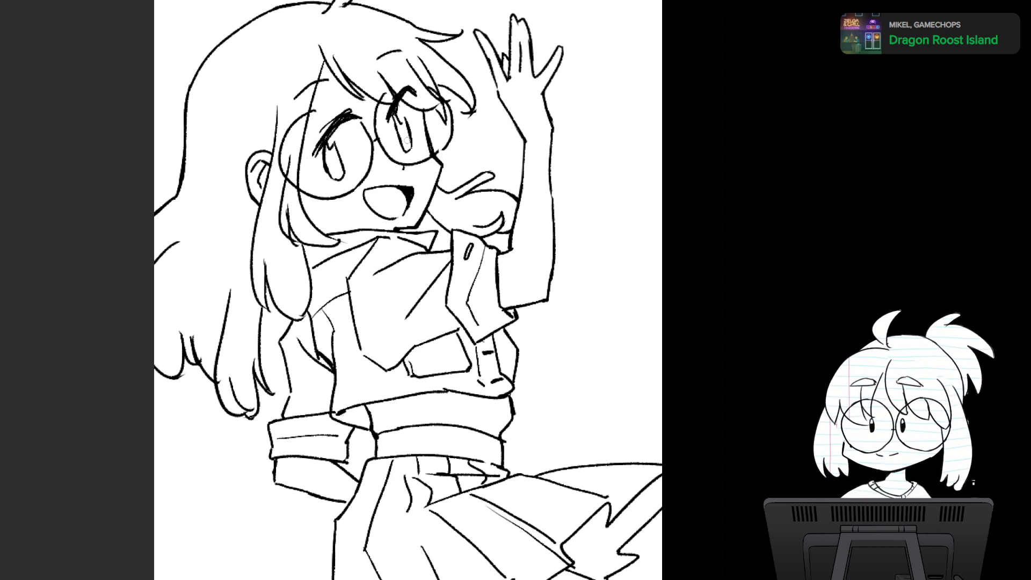
- Try a longer eyebrow line above the near lens, undo it, and check the face in mirrored view
{"action": "key", "text": "m"}
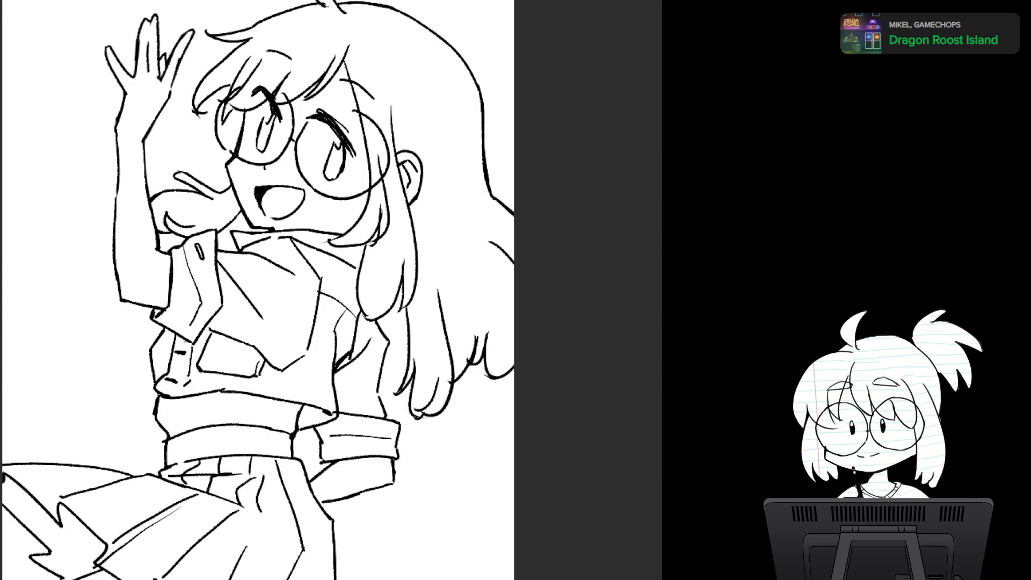
{"action": "key", "text": "m"}
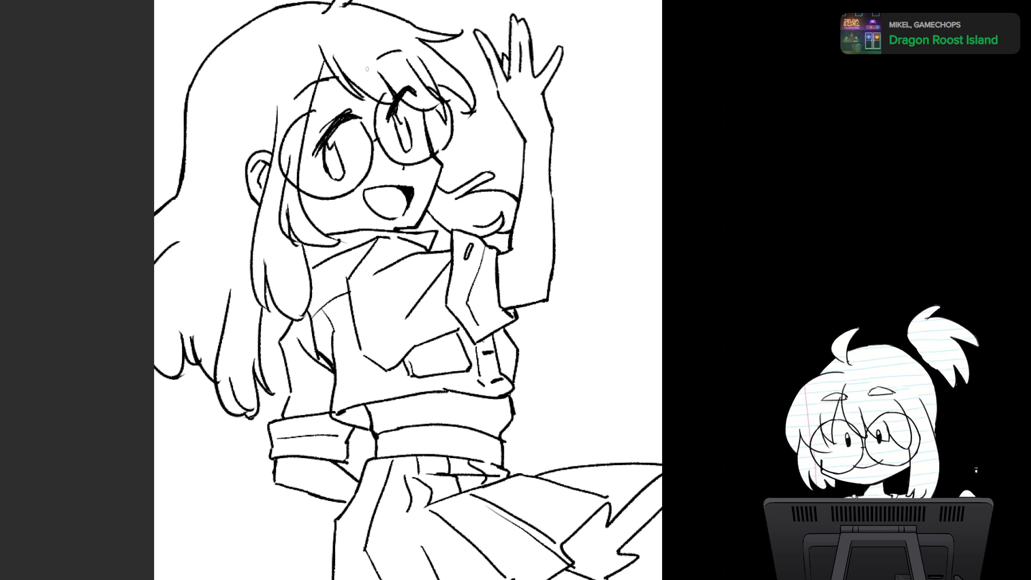
{"action": "key", "text": "ctrl+z"}
{"action": "left_click_drag", "start_coordinate": [321, 81], "coordinate": [333, 79]}
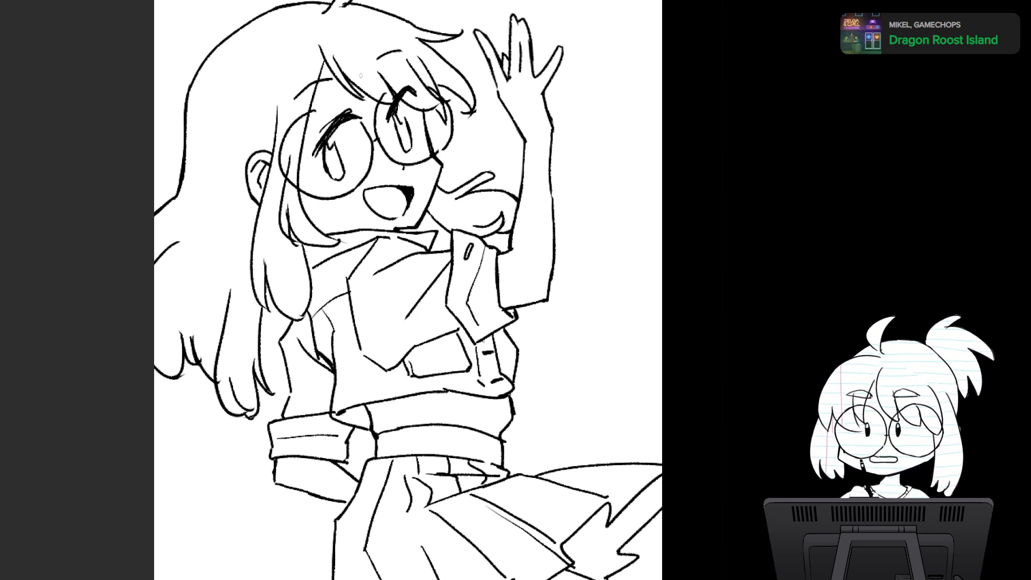
{"action": "key", "text": "ctrl+z"}
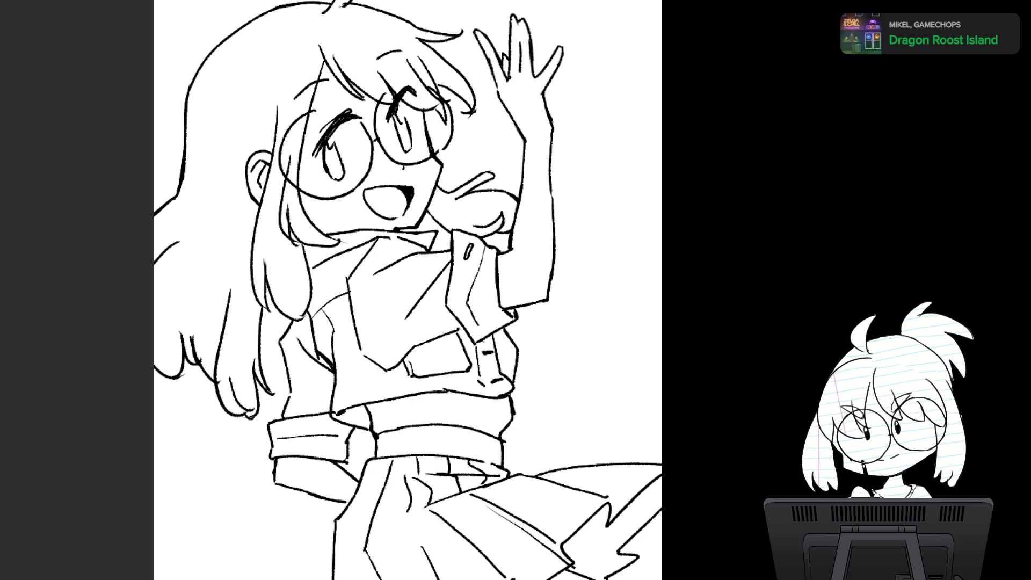
{"action": "key", "text": "m"}
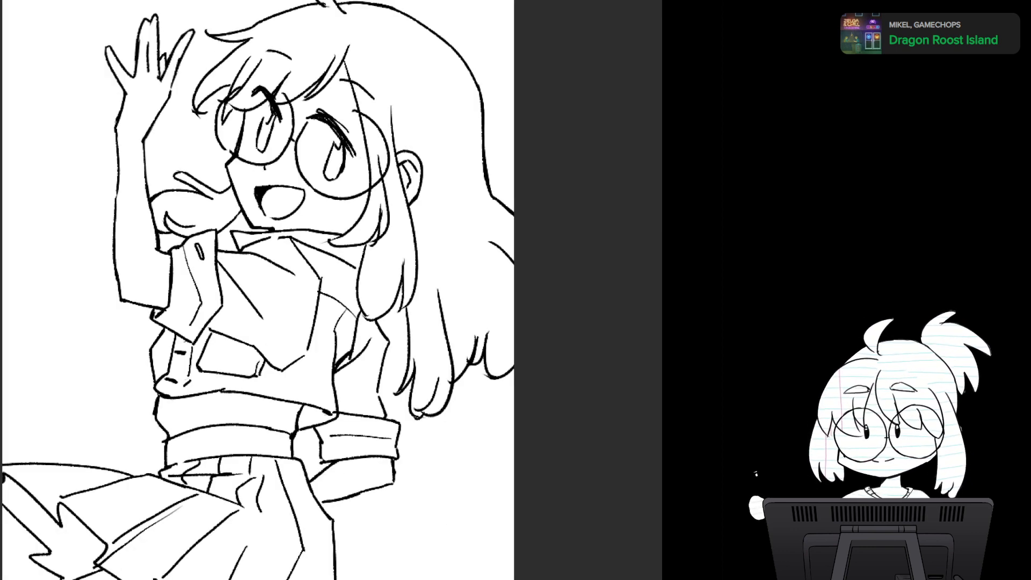
{"action": "key", "text": "m"}
- Redraw the face-framing hair strand as one smooth line from the fringe across the near lens to its tip, and clean the tip
{"action": "left_click_drag", "start_coordinate": [491, 301], "coordinate": [536, 440]}
{"action": "scroll", "coordinate": [480, 317], "scroll_direction": "down", "scroll_amount": 5}
{"action": "scroll", "coordinate": [475, 333], "scroll_direction": "up", "scroll_amount": 5}
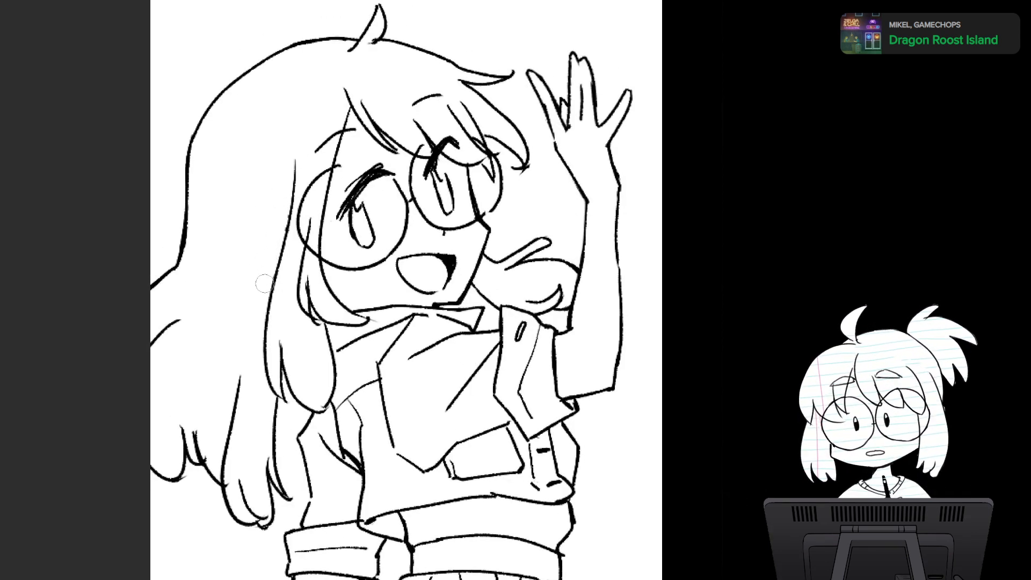
{"action": "scroll", "coordinate": [509, 351], "scroll_direction": "down", "scroll_amount": 5}
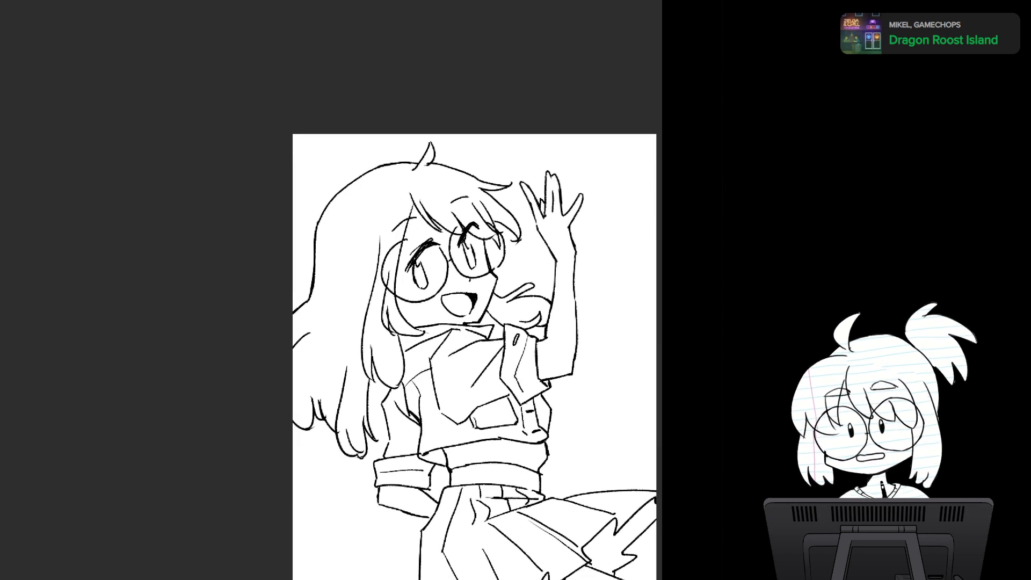
{"action": "scroll", "coordinate": [515, 359], "scroll_direction": "up", "scroll_amount": 3}
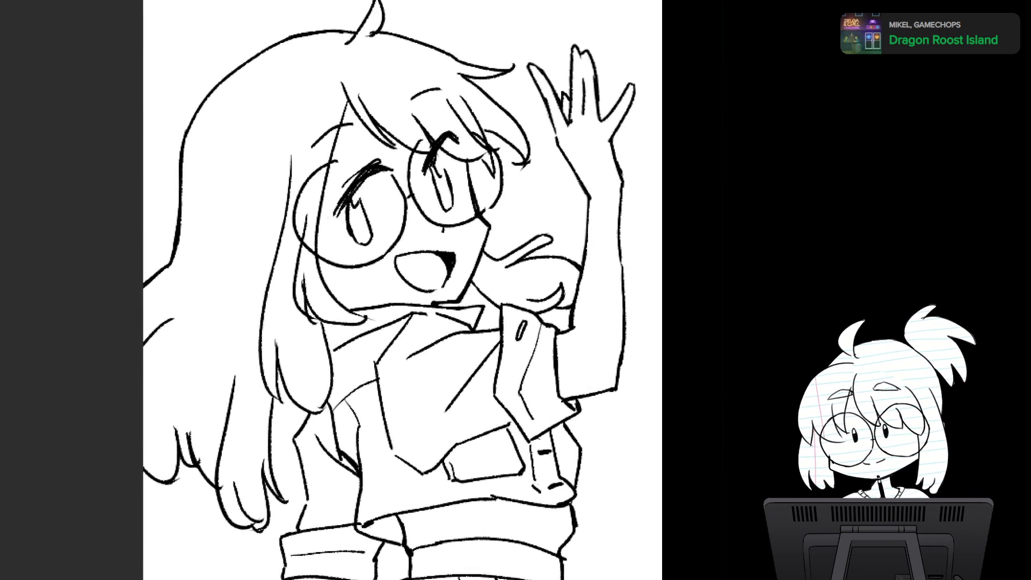
{"action": "mouse_move", "coordinate": [299, 222]}
{"action": "left_mouse_down"}
{"action": "mouse_move", "coordinate": [293, 214]}
{"action": "mouse_move", "coordinate": [286, 279]}
{"action": "mouse_move", "coordinate": [338, 264]}
{"action": "mouse_move", "coordinate": [325, 280]}
{"action": "mouse_move", "coordinate": [337, 273]}
{"action": "left_mouse_up"}
{"action": "key", "text": "ctrl+z"}
{"action": "mouse_move", "coordinate": [332, 143]}
{"action": "left_mouse_down"}
{"action": "mouse_move", "coordinate": [323, 231]}
{"action": "mouse_move", "coordinate": [363, 316]}
{"action": "left_mouse_up"}
{"action": "key", "text": "ctrl+z"}
{"action": "mouse_move", "coordinate": [331, 138]}
{"action": "left_mouse_down"}
{"action": "mouse_move", "coordinate": [350, 307]}
{"action": "mouse_move", "coordinate": [365, 320]}
{"action": "left_mouse_up"}
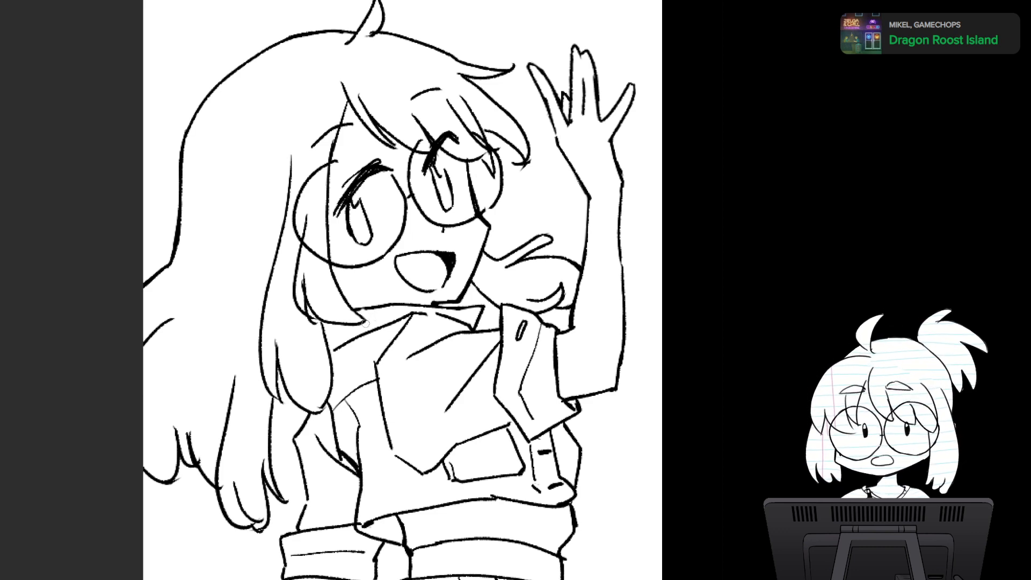
{"action": "left_click_drag", "start_coordinate": [369, 326], "coordinate": [354, 344]}
- Examine the redrawn face-framing strand from a distance and close up, in normal and mirrored view
{"action": "scroll", "coordinate": [494, 332], "scroll_direction": "down", "scroll_amount": 5}
{"action": "left_click_drag", "start_coordinate": [494, 332], "coordinate": [484, 298]}
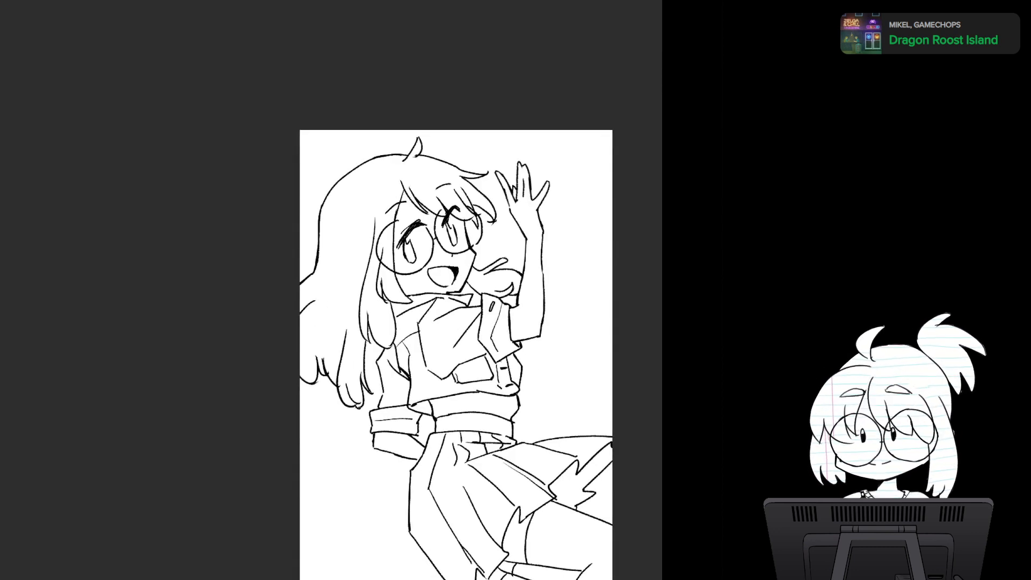
{"action": "scroll", "coordinate": [425, 338], "scroll_direction": "up", "scroll_amount": 5}
{"action": "left_click_drag", "start_coordinate": [369, 266], "coordinate": [400, 313]}
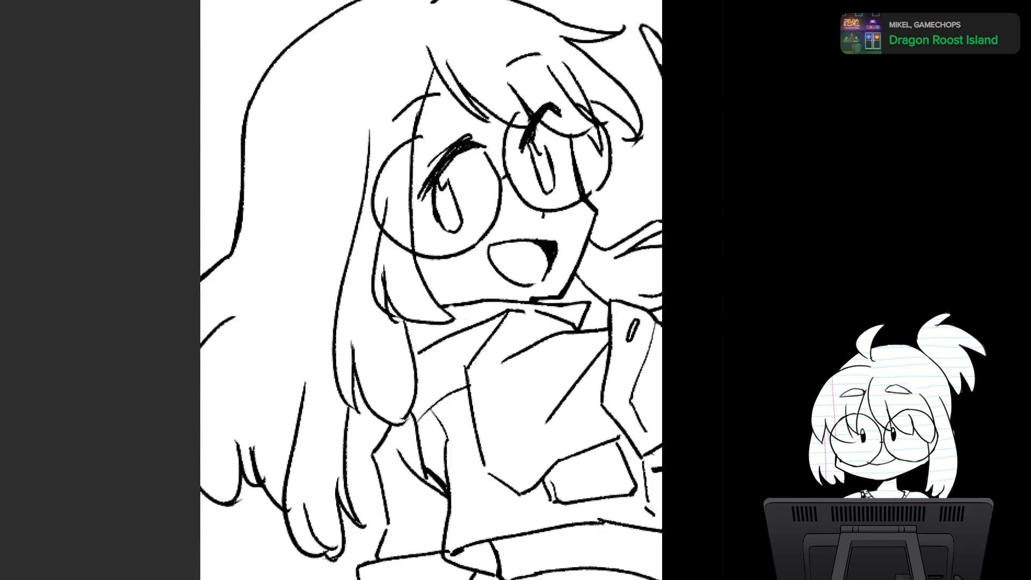
{"action": "scroll", "coordinate": [400, 313], "scroll_direction": "up", "scroll_amount": 4}
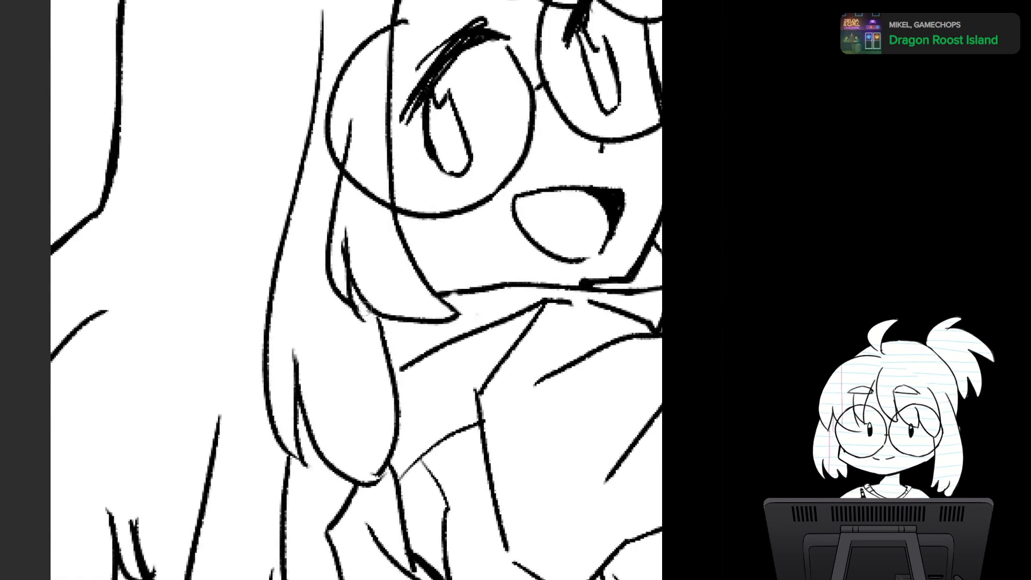
{"action": "key", "text": "h"}
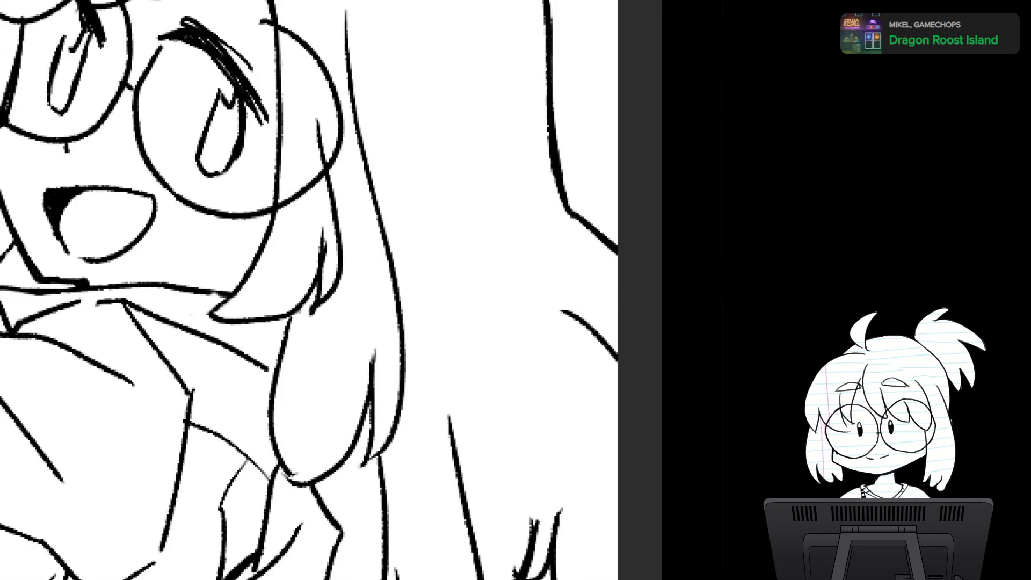
{"action": "scroll", "coordinate": [331, 290], "scroll_direction": "down", "scroll_amount": 6}
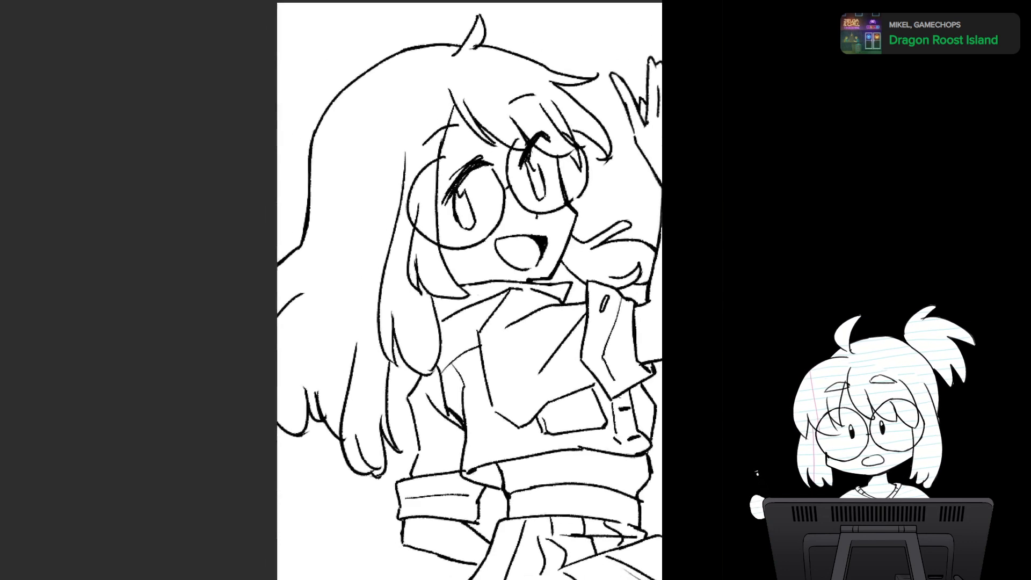
- Retouch the upper end of the long side hair strand beside the near lens, undoing the first attempt
{"action": "mouse_move", "coordinate": [394, 134]}
{"action": "left_mouse_down"}
{"action": "mouse_move", "coordinate": [408, 259]}
{"action": "mouse_move", "coordinate": [376, 244]}
{"action": "mouse_move", "coordinate": [424, 215]}
{"action": "mouse_move", "coordinate": [375, 168]}
{"action": "mouse_move", "coordinate": [391, 193]}
{"action": "left_mouse_up"}
{"action": "key", "text": "ctrl+z"}
{"action": "scroll", "coordinate": [480, 339], "scroll_direction": "down", "scroll_amount": 4}
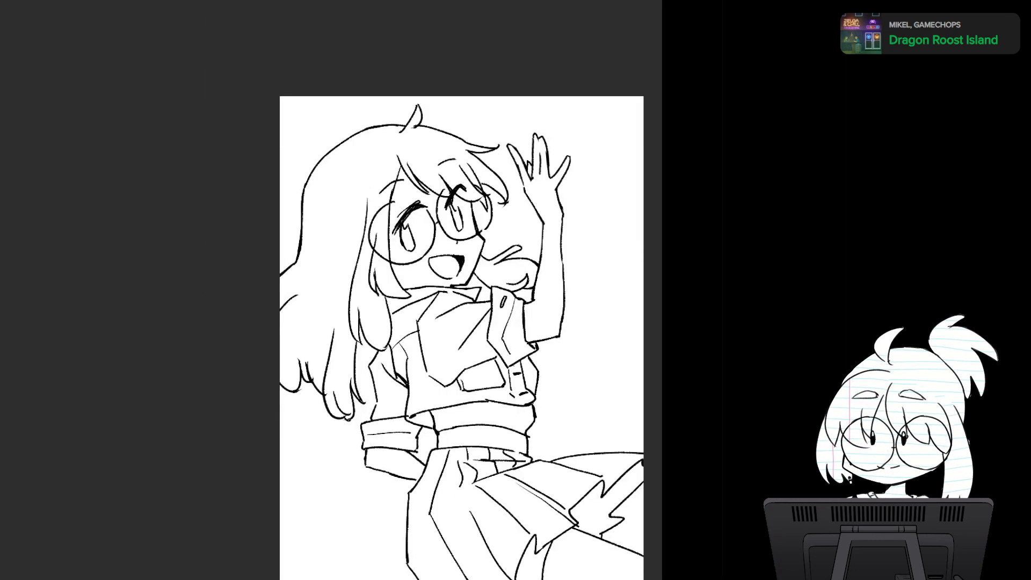
{"action": "left_click_drag", "start_coordinate": [462, 268], "coordinate": [427, 349]}
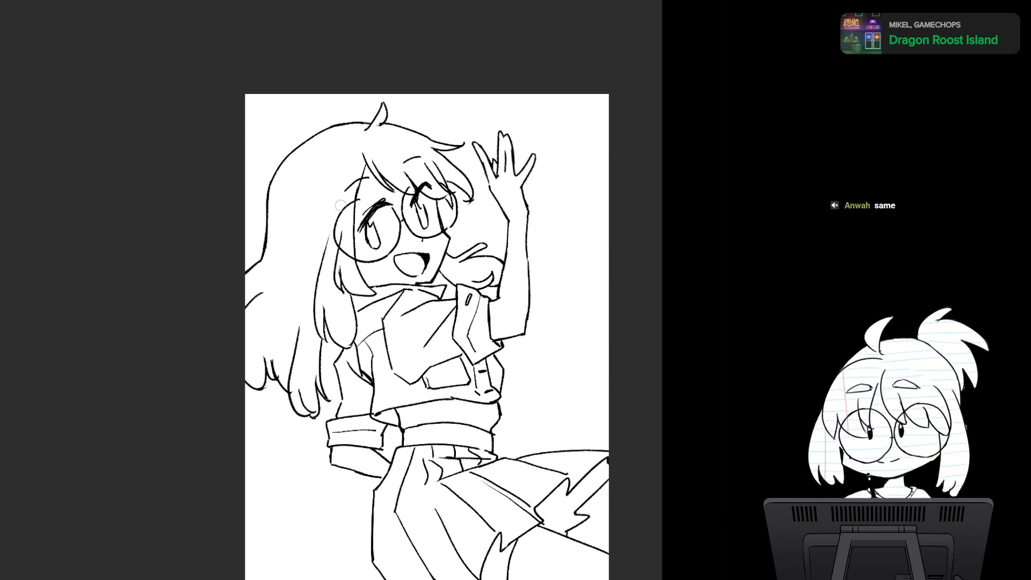
{"action": "left_click_drag", "start_coordinate": [331, 224], "coordinate": [323, 252]}
{"action": "mouse_move", "coordinate": [333, 196]}
{"action": "left_mouse_down"}
{"action": "mouse_move", "coordinate": [328, 235]}
{"action": "mouse_move", "coordinate": [355, 145]}
{"action": "left_mouse_up"}
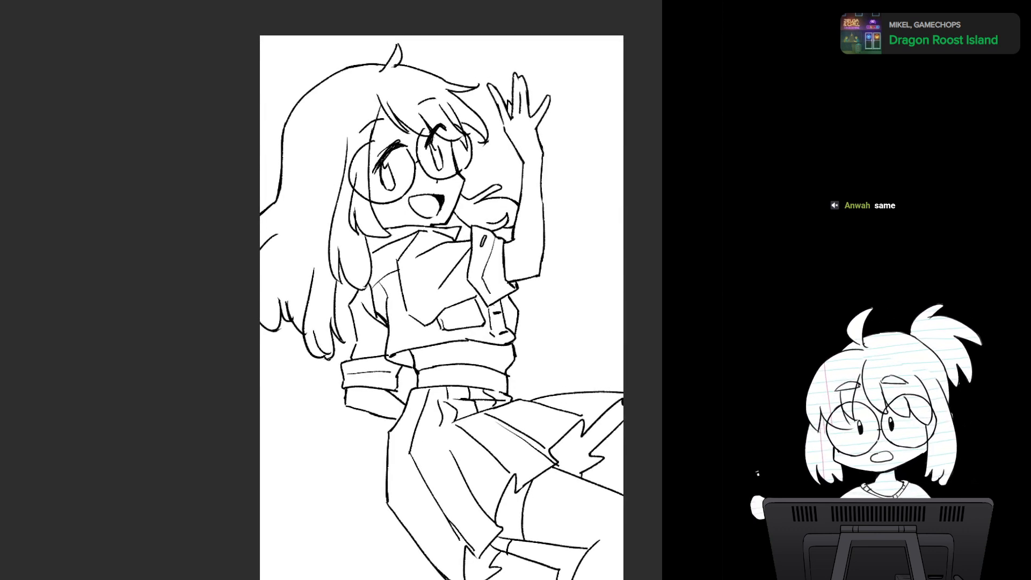
- Check the figure mirrored and thicken the inner line of the far eye beneath the lashes
{"action": "key", "text": "m"}
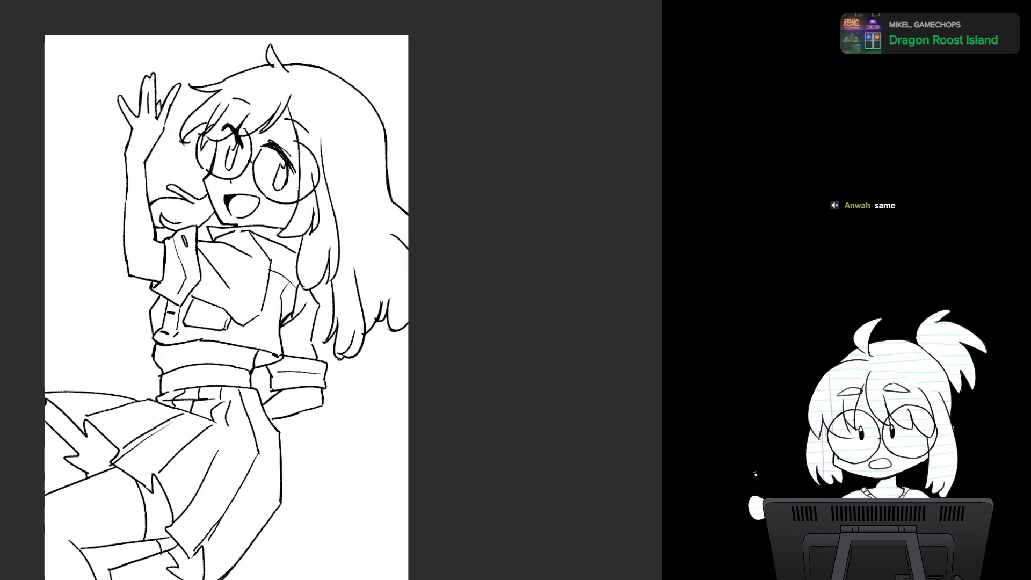
{"action": "key", "text": "m"}
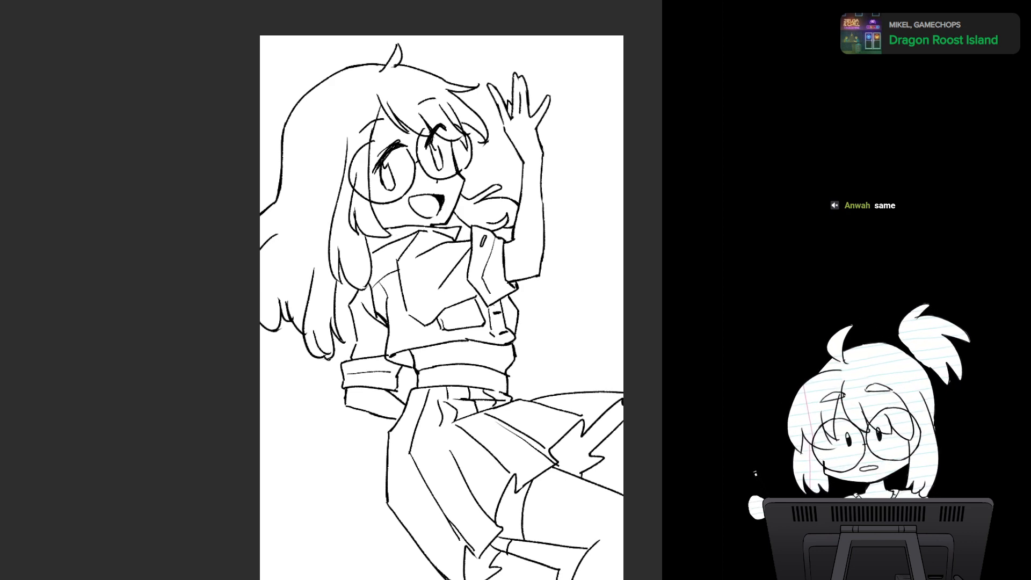
{"action": "scroll", "coordinate": [460, 253], "scroll_direction": "up", "scroll_amount": 5}
{"action": "left_click_drag", "start_coordinate": [333, 130], "coordinate": [326, 296]}
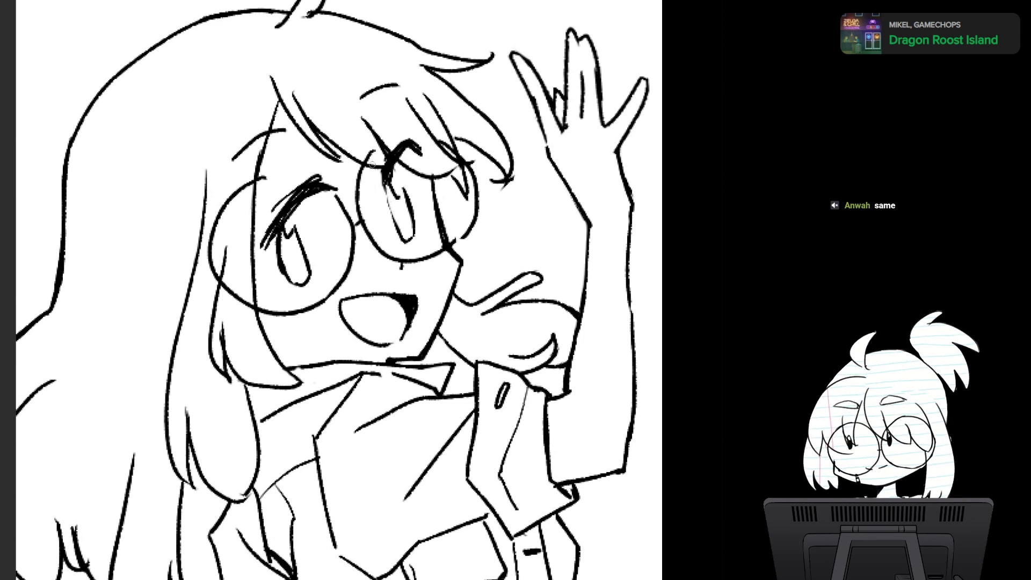
{"action": "left_click_drag", "start_coordinate": [385, 182], "coordinate": [399, 226]}
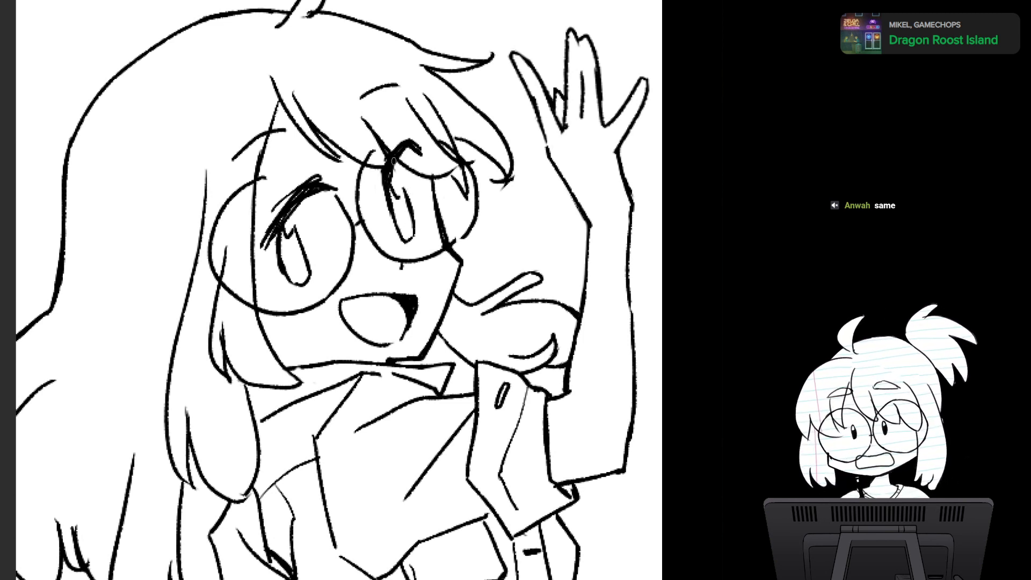
- Try adding short flicked lashes to the outer ends of both eyes' upper lash lines
{"action": "left_click_drag", "start_coordinate": [409, 144], "coordinate": [433, 161]}
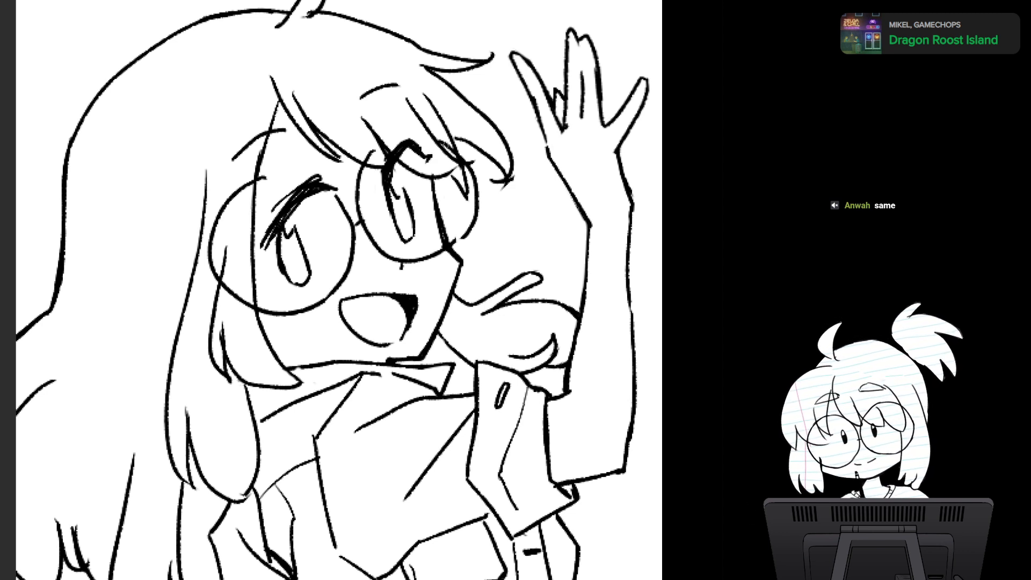
{"action": "mouse_move", "coordinate": [271, 213]}
{"action": "left_mouse_down"}
{"action": "mouse_move", "coordinate": [259, 220]}
{"action": "mouse_move", "coordinate": [263, 242]}
{"action": "mouse_move", "coordinate": [246, 245]}
{"action": "left_mouse_up"}
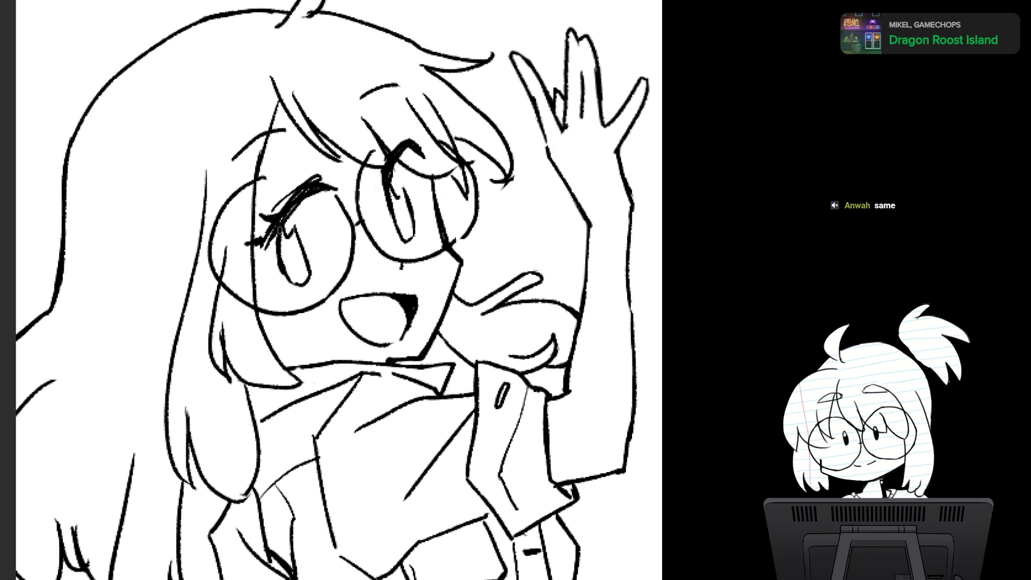
{"action": "key", "text": "ctrl+z"}
{"action": "key", "text": "ctrl+z"}
{"action": "left_click_drag", "start_coordinate": [277, 219], "coordinate": [260, 222]}
{"action": "left_click_drag", "start_coordinate": [272, 220], "coordinate": [252, 248]}
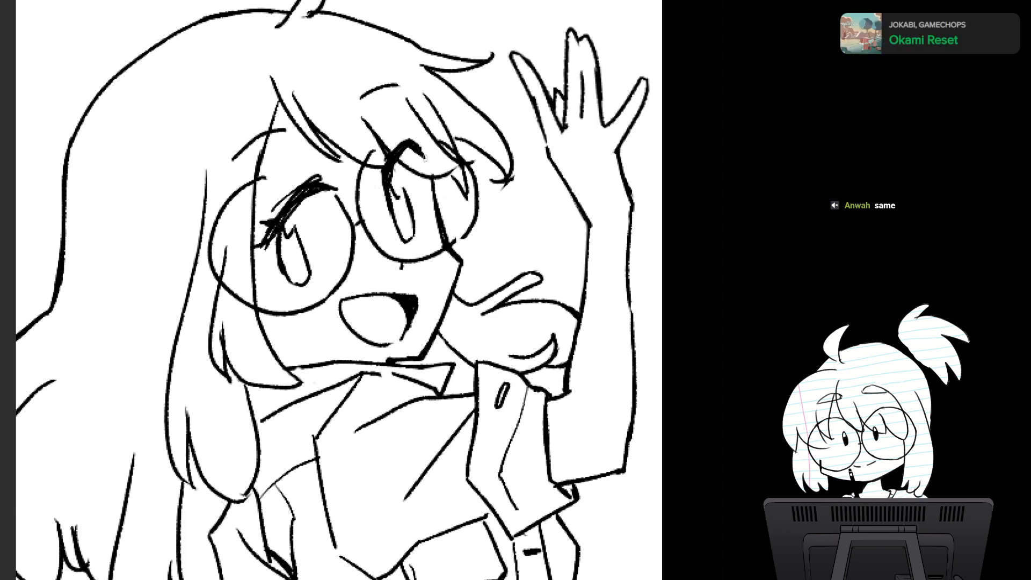
{"action": "mouse_move", "coordinate": [425, 158]}
{"action": "left_mouse_down"}
{"action": "mouse_move", "coordinate": [391, 169]}
{"action": "mouse_move", "coordinate": [427, 146]}
{"action": "left_mouse_up"}
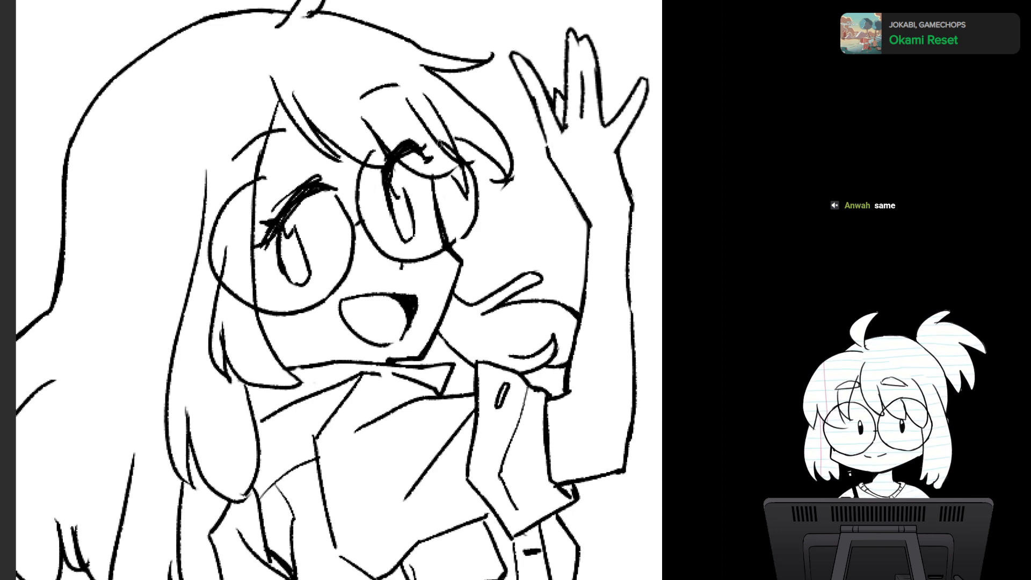
- Undo the flicked lashes on both eyes and retouch the far eye's upper lash line
{"action": "key", "text": "h"}
{"action": "key", "text": "h"}
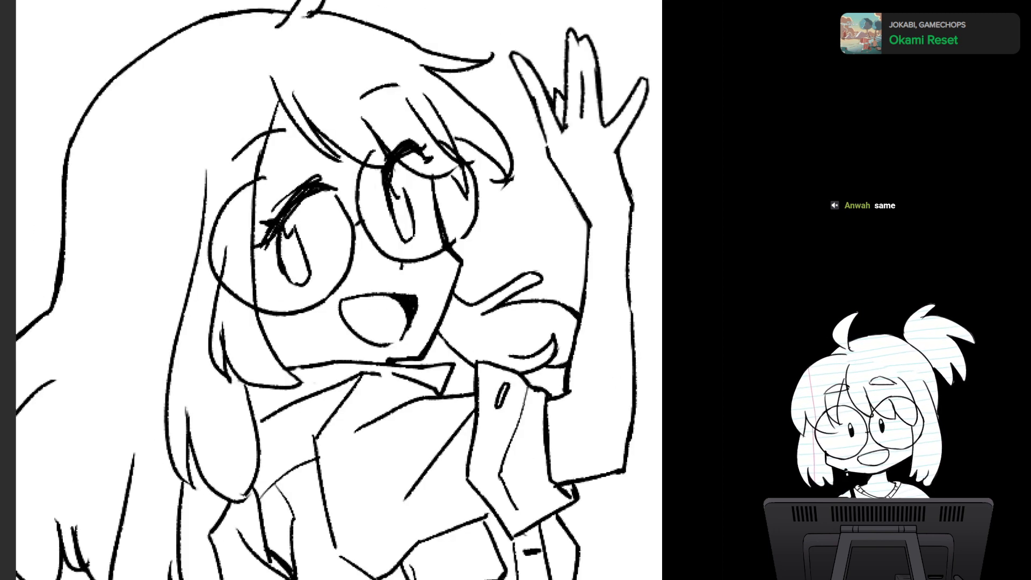
{"action": "scroll", "coordinate": [473, 309], "scroll_direction": "down", "scroll_amount": 4}
{"action": "mouse_move", "coordinate": [473, 310]}
{"action": "left_mouse_down"}
{"action": "mouse_move", "coordinate": [426, 170]}
{"action": "mouse_move", "coordinate": [416, 268]}
{"action": "mouse_move", "coordinate": [446, 345]}
{"action": "mouse_move", "coordinate": [403, 342]}
{"action": "left_mouse_up"}
{"action": "scroll", "coordinate": [416, 369], "scroll_direction": "up", "scroll_amount": 4}
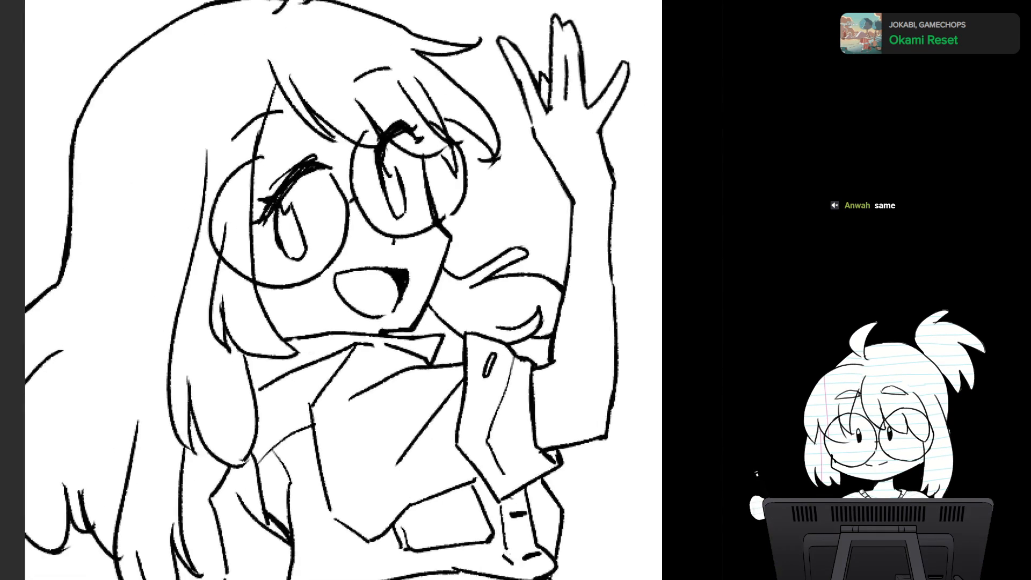
{"action": "key", "text": "ctrl+z"}
{"action": "key", "text": "ctrl+z"}
{"action": "key", "text": "ctrl+z"}
{"action": "key", "text": "ctrl+z"}
{"action": "key", "text": "ctrl+z"}
{"action": "key", "text": "ctrl+z"}
{"action": "left_click_drag", "start_coordinate": [387, 143], "coordinate": [410, 130]}
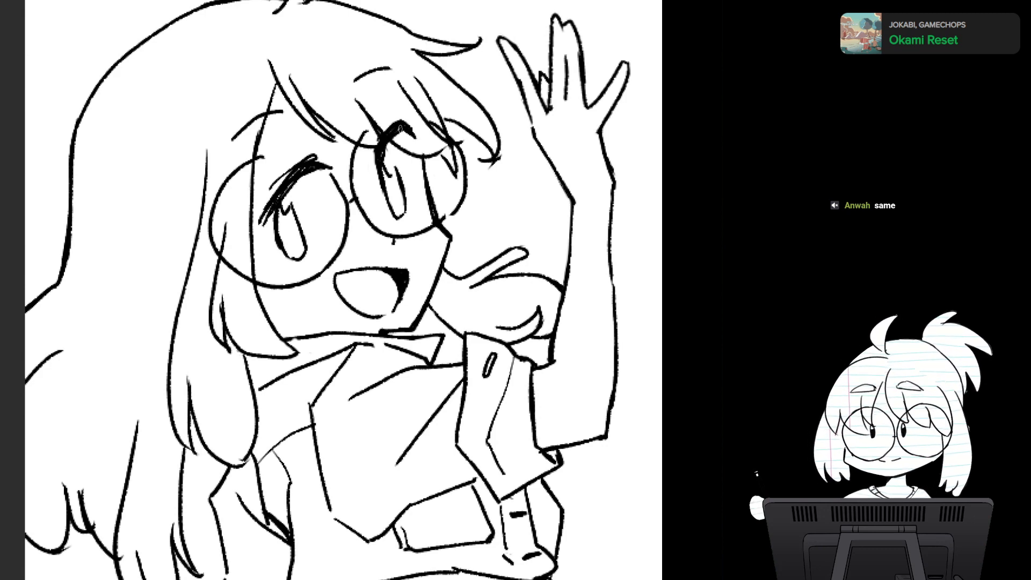
- Examine the eyes in mirrored and normal view, and the whole figure from a distance
{"action": "key", "text": "h"}
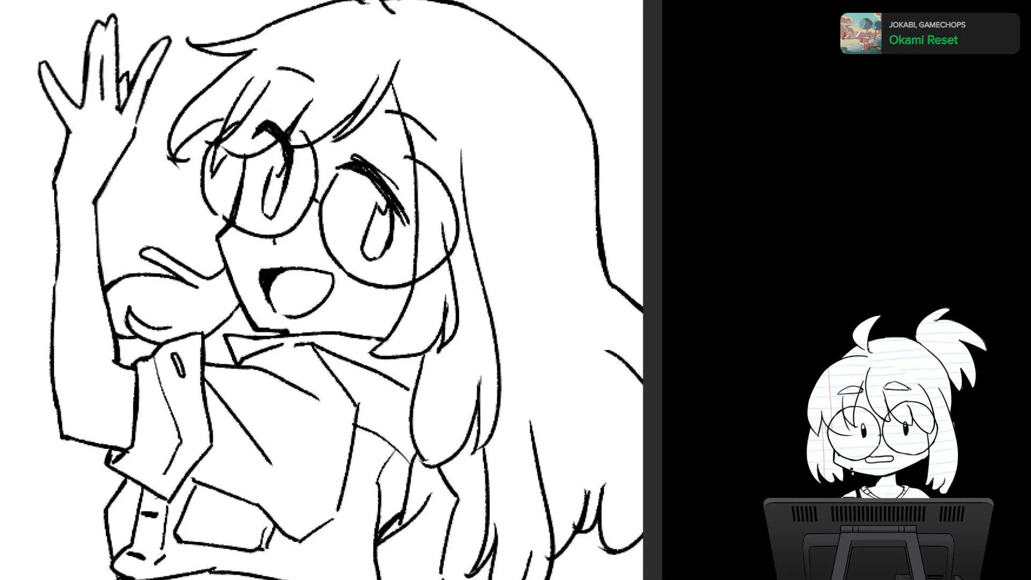
{"action": "key", "text": "h"}
{"action": "scroll", "coordinate": [510, 339], "scroll_direction": "down", "scroll_amount": 1}
{"action": "left_click_drag", "start_coordinate": [467, 403], "coordinate": [451, 269]}
{"action": "scroll", "coordinate": [451, 273], "scroll_direction": "down", "scroll_amount": 2}
{"action": "scroll", "coordinate": [456, 309], "scroll_direction": "down", "scroll_amount": 1}
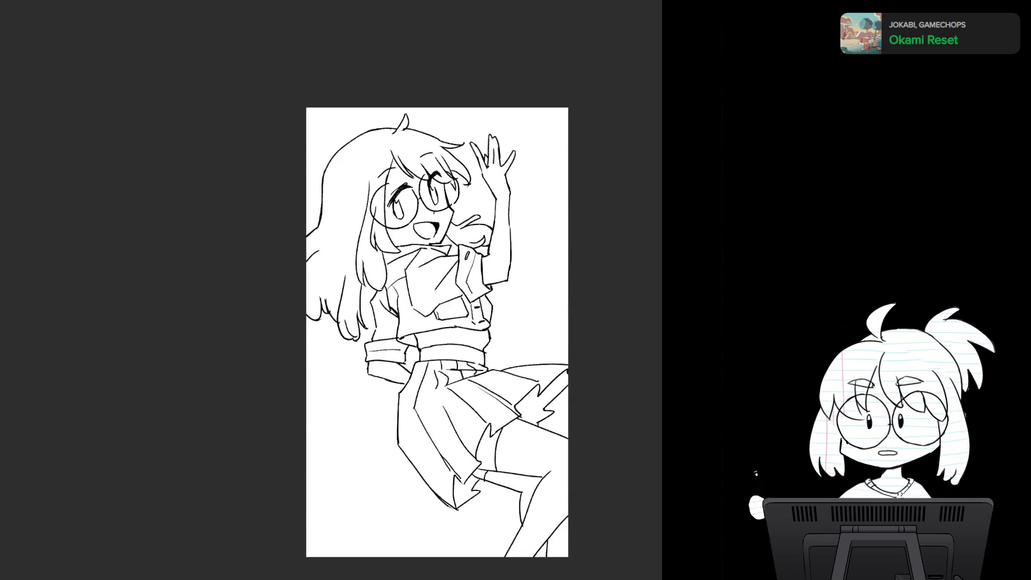
{"action": "scroll", "coordinate": [495, 315], "scroll_direction": "up", "scroll_amount": 3}
{"action": "scroll", "coordinate": [494, 314], "scroll_direction": "down", "scroll_amount": 2}
{"action": "scroll", "coordinate": [494, 314], "scroll_direction": "up", "scroll_amount": 1}
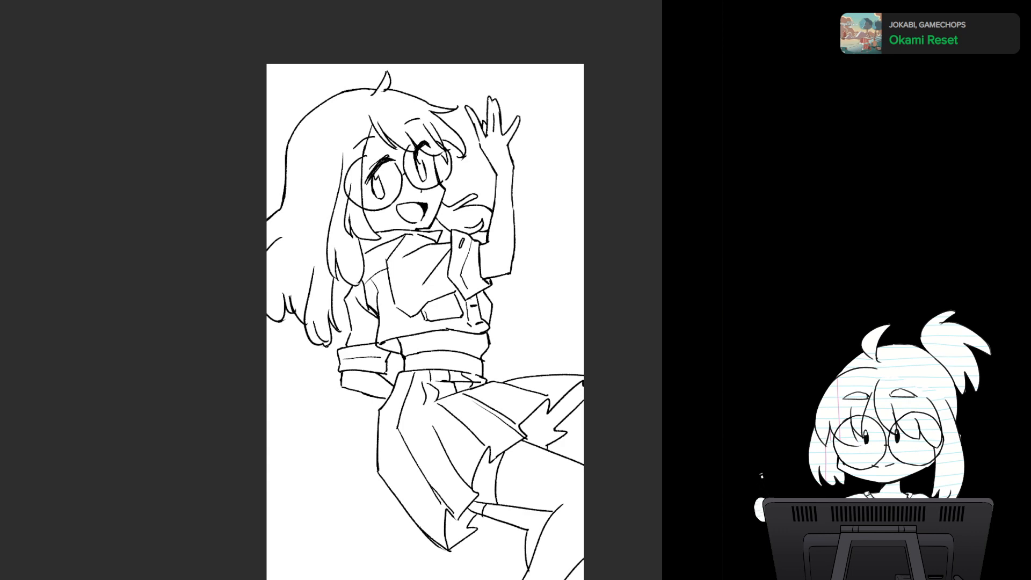
- Draw a short jagged hair lock between the long side strands, ending at the lowered arm's sleeve
{"action": "scroll", "coordinate": [483, 316], "scroll_direction": "up", "scroll_amount": 2}
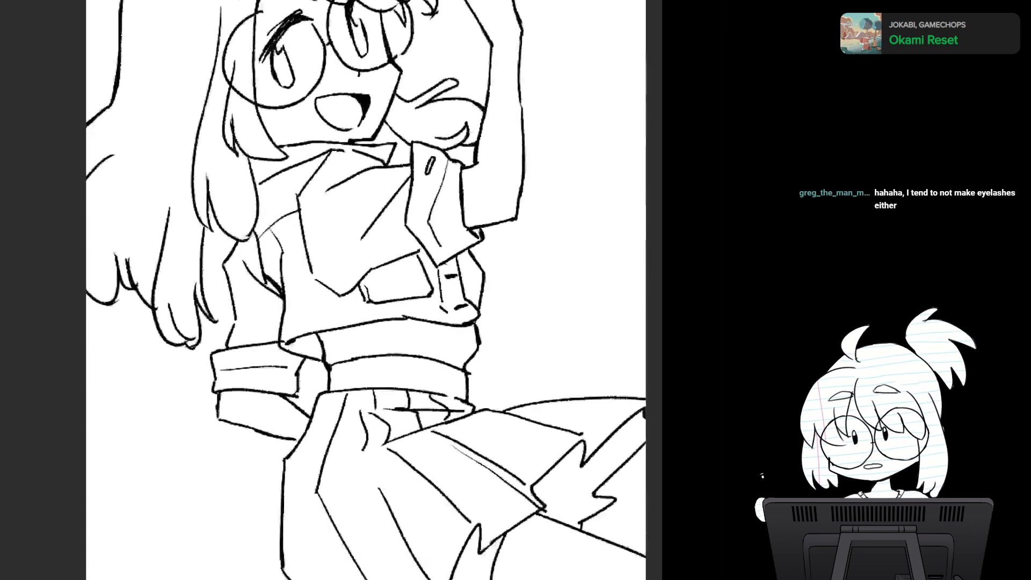
{"action": "left_click_drag", "start_coordinate": [376, 290], "coordinate": [411, 314]}
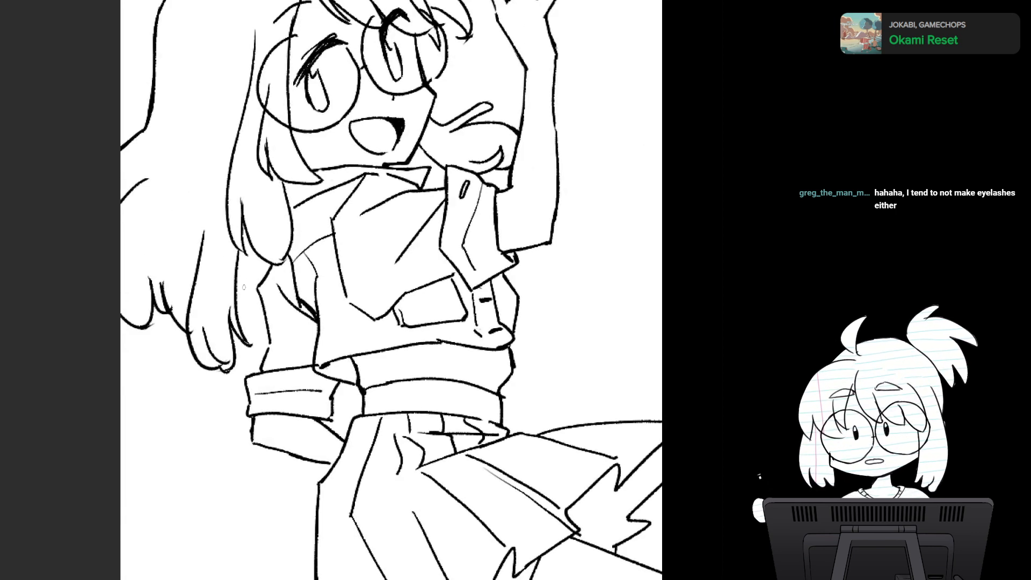
{"action": "mouse_move", "coordinate": [236, 297]}
{"action": "left_mouse_down"}
{"action": "mouse_move", "coordinate": [245, 316]}
{"action": "mouse_move", "coordinate": [261, 314]}
{"action": "left_mouse_up"}
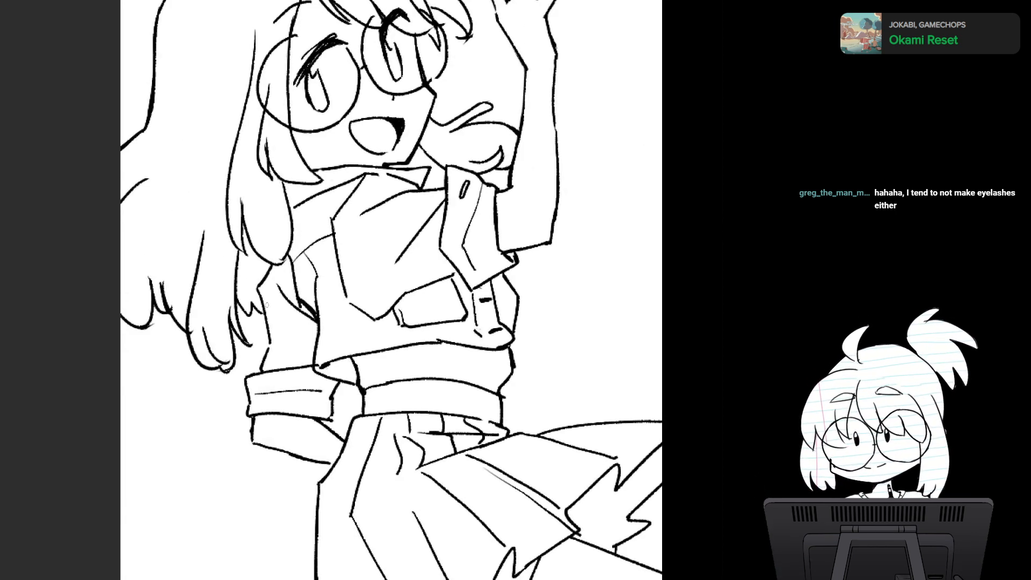
{"action": "key", "text": "ctrl+minus"}
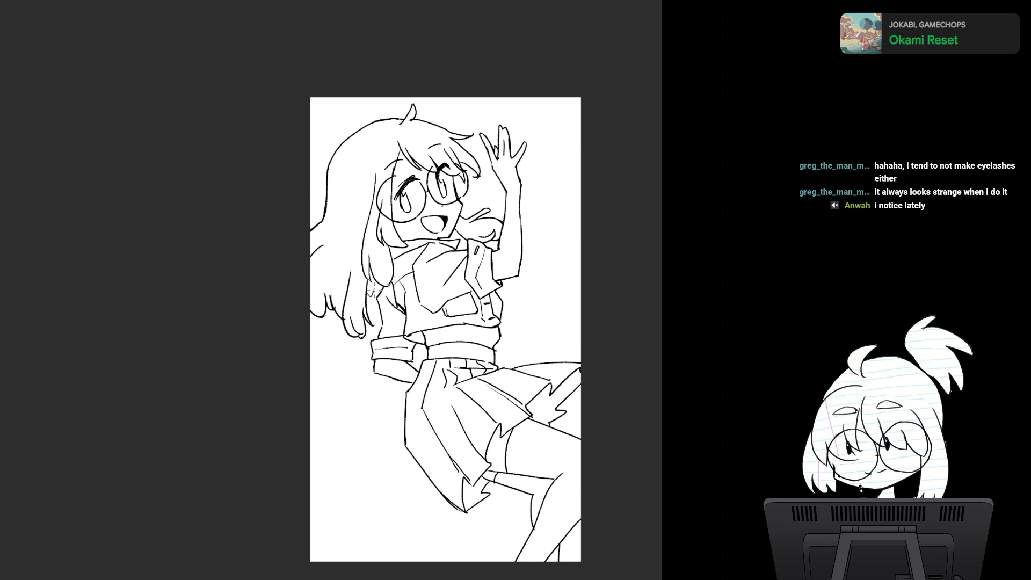
{"action": "left_click_drag", "start_coordinate": [367, 289], "coordinate": [381, 296]}
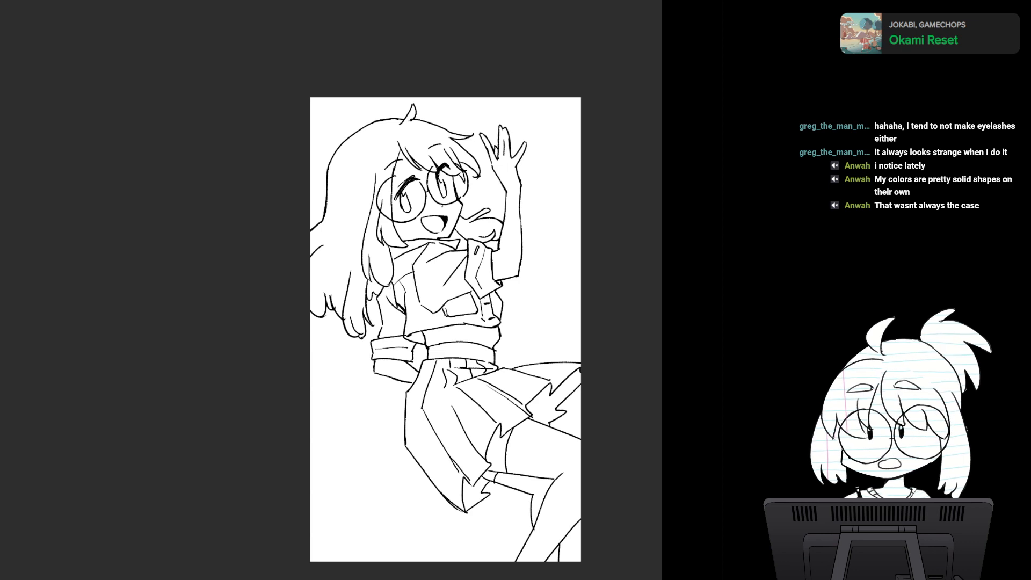
- Retouch the lower outer corner of the raised arm's sleeve cuff
{"action": "mouse_move", "coordinate": [390, 289]}
{"action": "left_mouse_down"}
{"action": "mouse_move", "coordinate": [400, 248]}
{"action": "mouse_move", "coordinate": [389, 259]}
{"action": "left_mouse_up"}
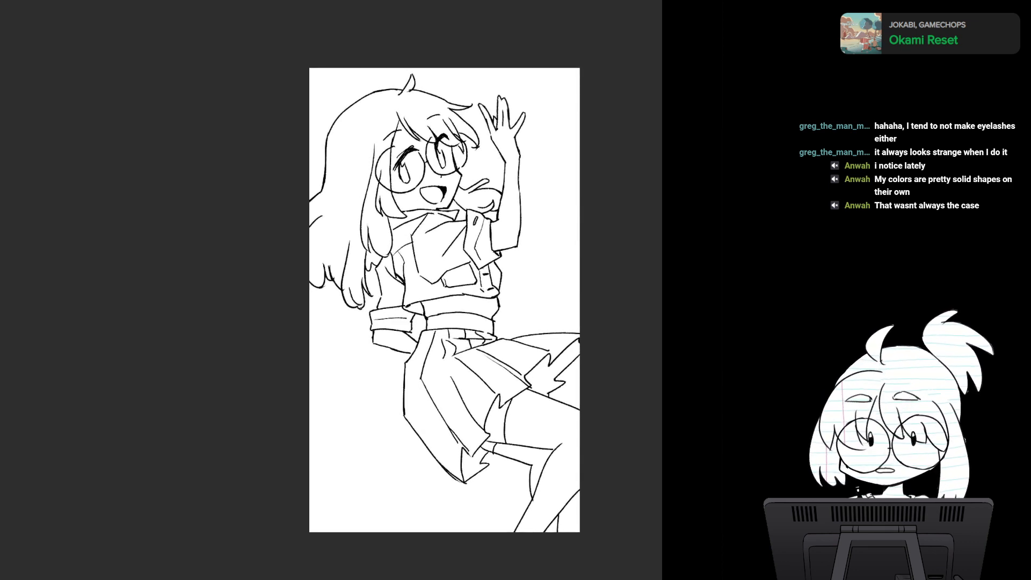
{"action": "mouse_move", "coordinate": [490, 351]}
{"action": "left_mouse_down"}
{"action": "mouse_move", "coordinate": [464, 285]}
{"action": "mouse_move", "coordinate": [468, 315]}
{"action": "mouse_move", "coordinate": [438, 462]}
{"action": "left_mouse_up"}
{"action": "scroll", "coordinate": [468, 316], "scroll_direction": "up", "scroll_amount": 2}
{"action": "scroll", "coordinate": [464, 332], "scroll_direction": "up", "scroll_amount": 2}
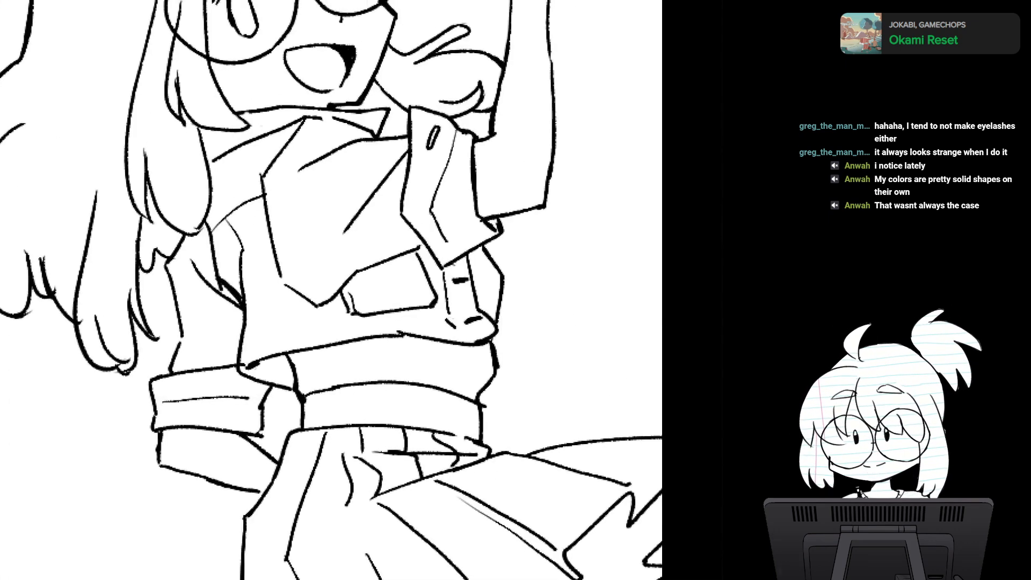
{"action": "scroll", "coordinate": [422, 330], "scroll_direction": "up", "scroll_amount": 1}
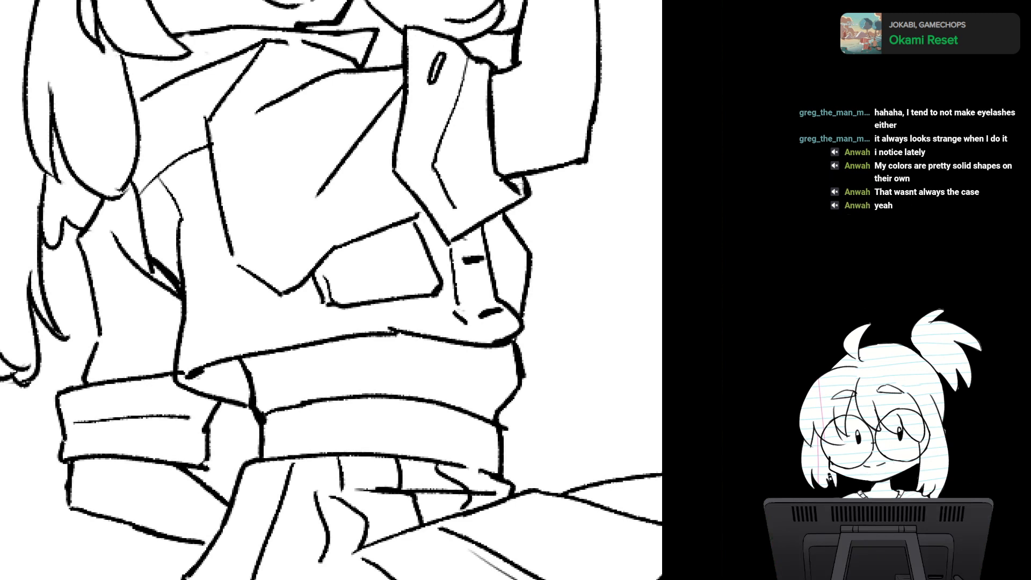
{"action": "left_click_drag", "start_coordinate": [521, 186], "coordinate": [523, 194]}
{"action": "scroll", "coordinate": [510, 322], "scroll_direction": "down", "scroll_amount": 5}
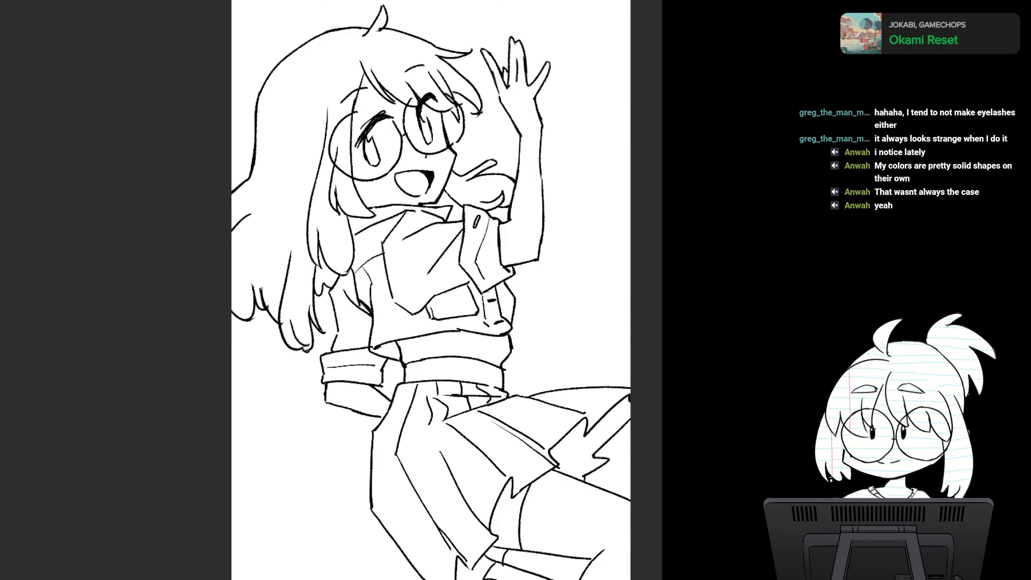
- Show the blue rough sketch beneath the line art of the whole figure
{"action": "left_click_drag", "start_coordinate": [510, 322], "coordinate": [494, 247]}
{"action": "scroll", "coordinate": [469, 317], "scroll_direction": "down", "scroll_amount": 1}
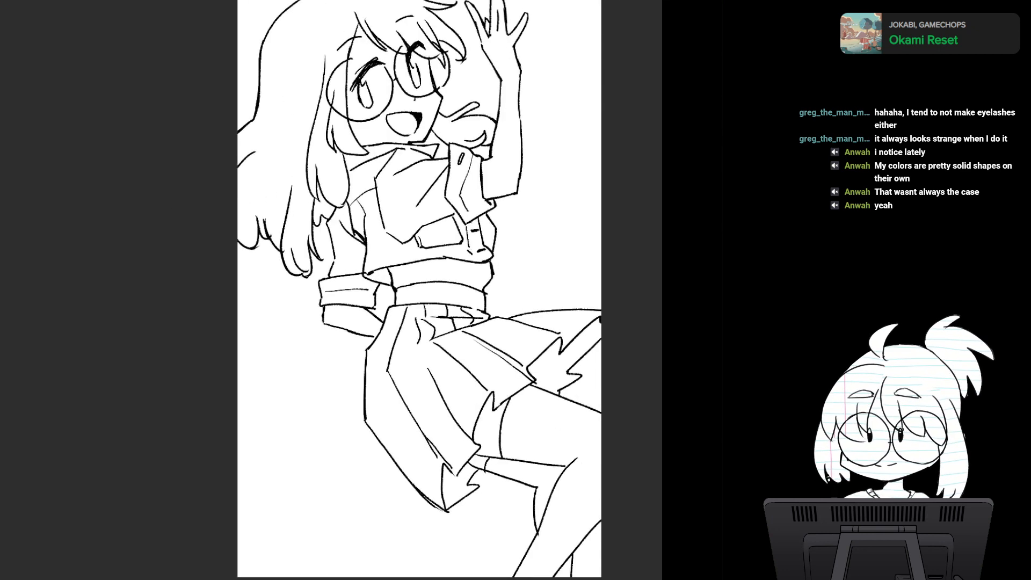
{"action": "left_click_drag", "start_coordinate": [472, 328], "coordinate": [427, 355]}
{"action": "scroll", "coordinate": [433, 274], "scroll_direction": "down", "scroll_amount": 2}
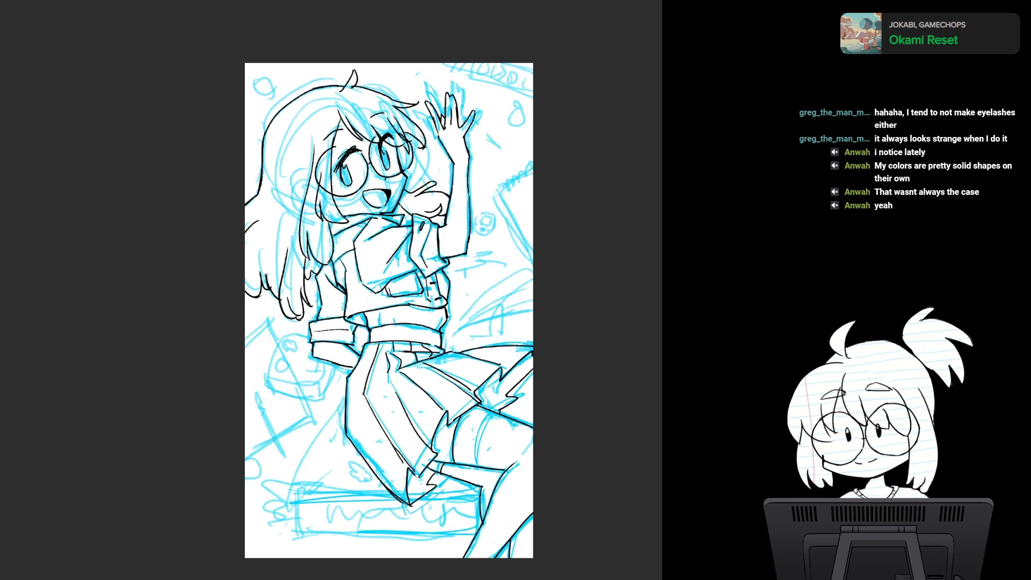
{"action": "mouse_move", "coordinate": [408, 290]}
{"action": "left_mouse_down"}
{"action": "mouse_move", "coordinate": [384, 330]}
{"action": "mouse_move", "coordinate": [409, 279]}
{"action": "left_mouse_up"}
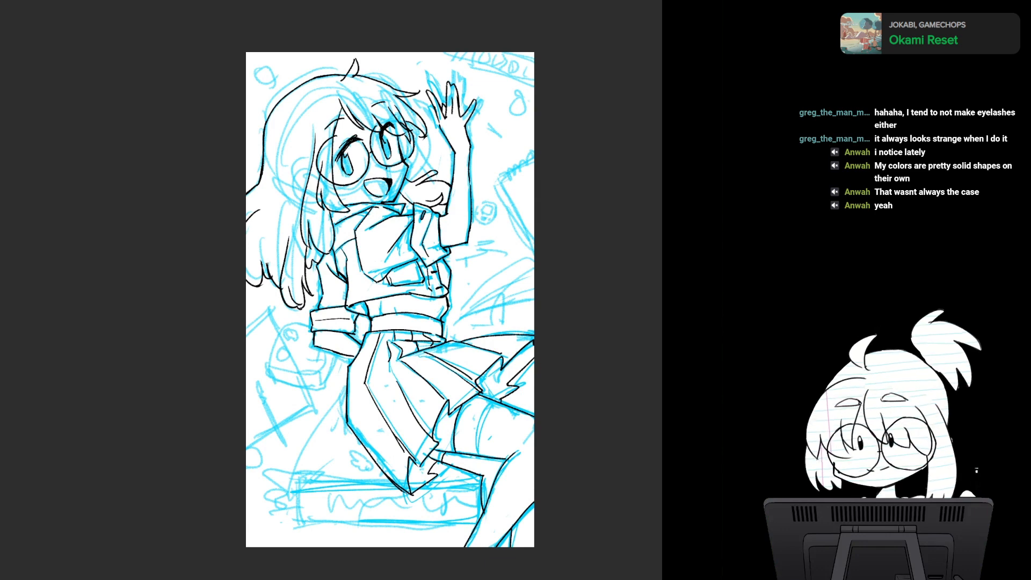
- Ink the outer contour of the rounded box-shaped object below the lowered sleeve, following the blue sketch
{"action": "left_click_drag", "start_coordinate": [409, 279], "coordinate": [487, 219]}
{"action": "scroll", "coordinate": [459, 335], "scroll_direction": "up", "scroll_amount": 3}
{"action": "left_click_drag", "start_coordinate": [511, 453], "coordinate": [570, 431]}
{"action": "left_click_drag", "start_coordinate": [467, 290], "coordinate": [474, 248]}
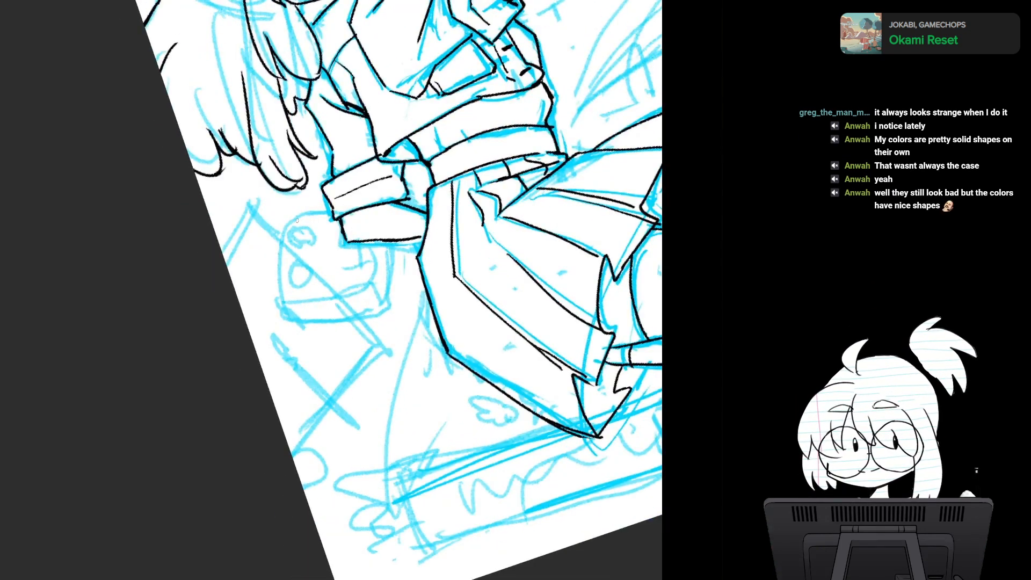
{"action": "left_click_drag", "start_coordinate": [297, 221], "coordinate": [331, 215]}
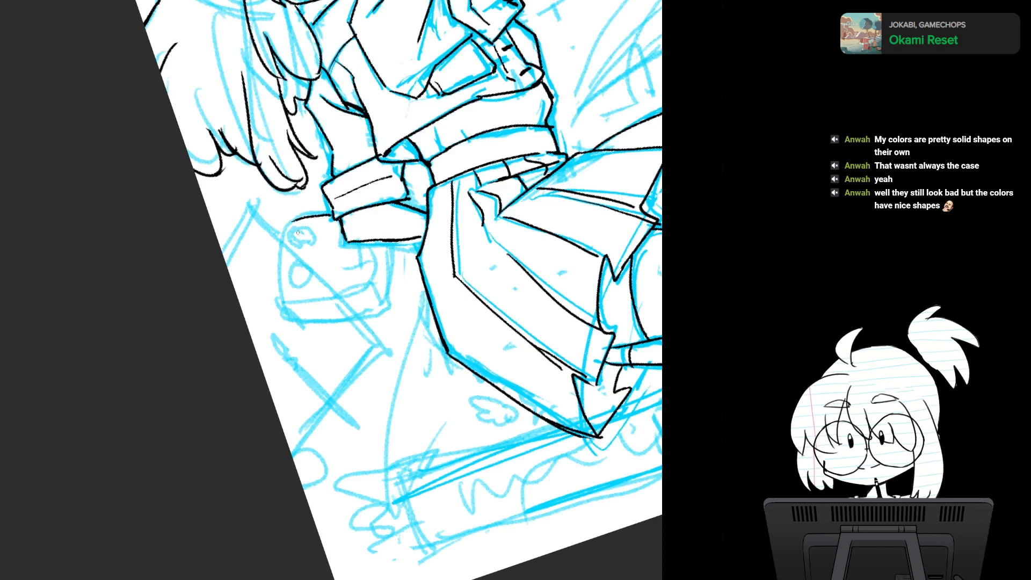
{"action": "left_click_drag", "start_coordinate": [298, 232], "coordinate": [270, 217]}
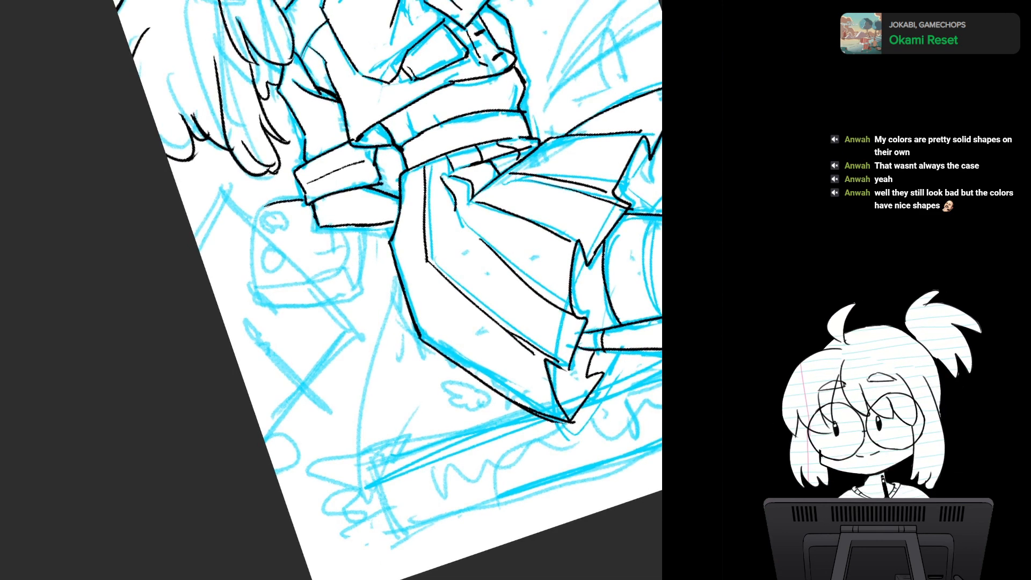
{"action": "left_click_drag", "start_coordinate": [267, 205], "coordinate": [251, 258]}
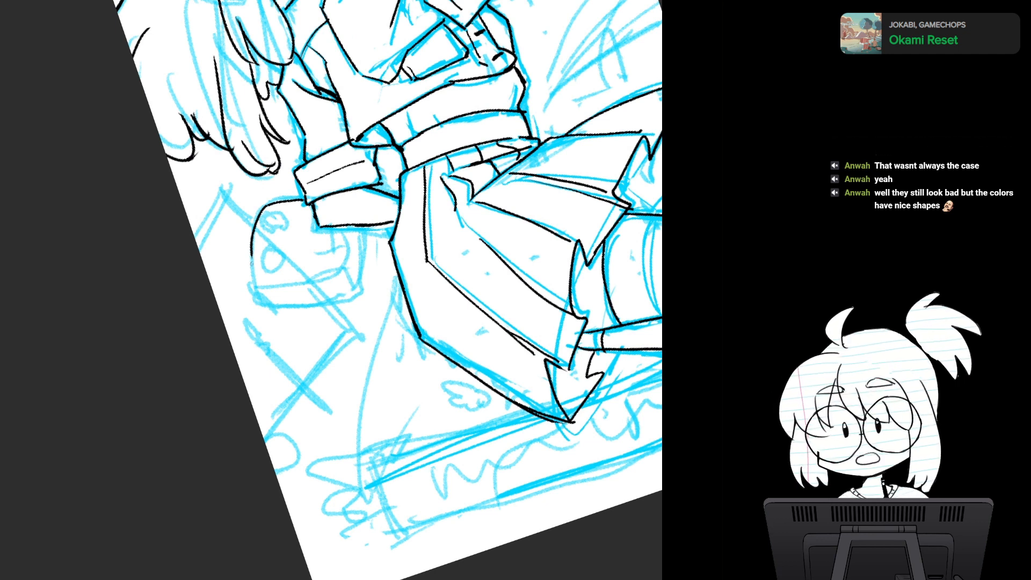
{"action": "mouse_move", "coordinate": [252, 257]}
{"action": "left_mouse_down"}
{"action": "mouse_move", "coordinate": [247, 286]}
{"action": "mouse_move", "coordinate": [265, 304]}
{"action": "mouse_move", "coordinate": [366, 288]}
{"action": "left_mouse_up"}
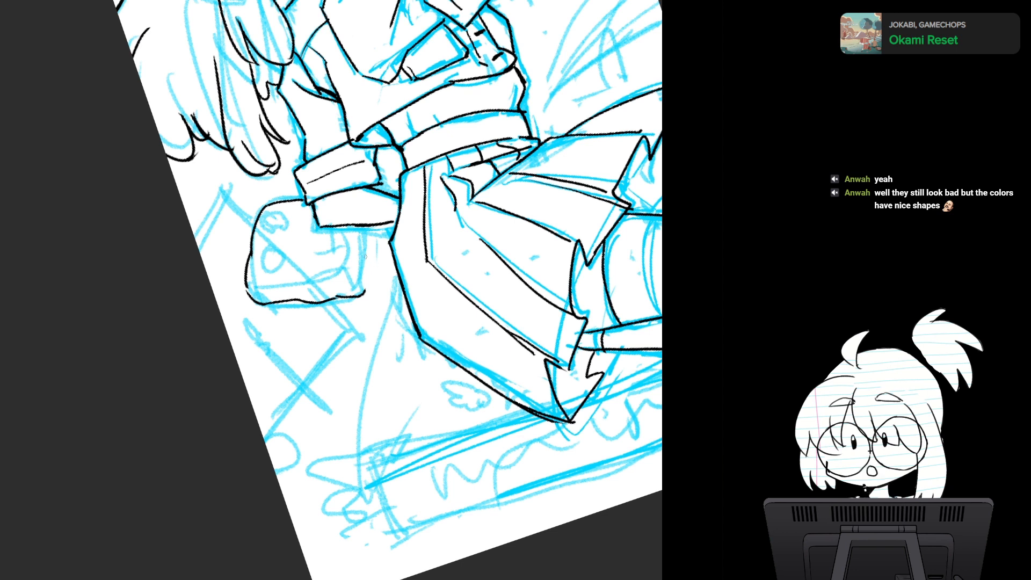
{"action": "left_click_drag", "start_coordinate": [368, 228], "coordinate": [366, 291]}
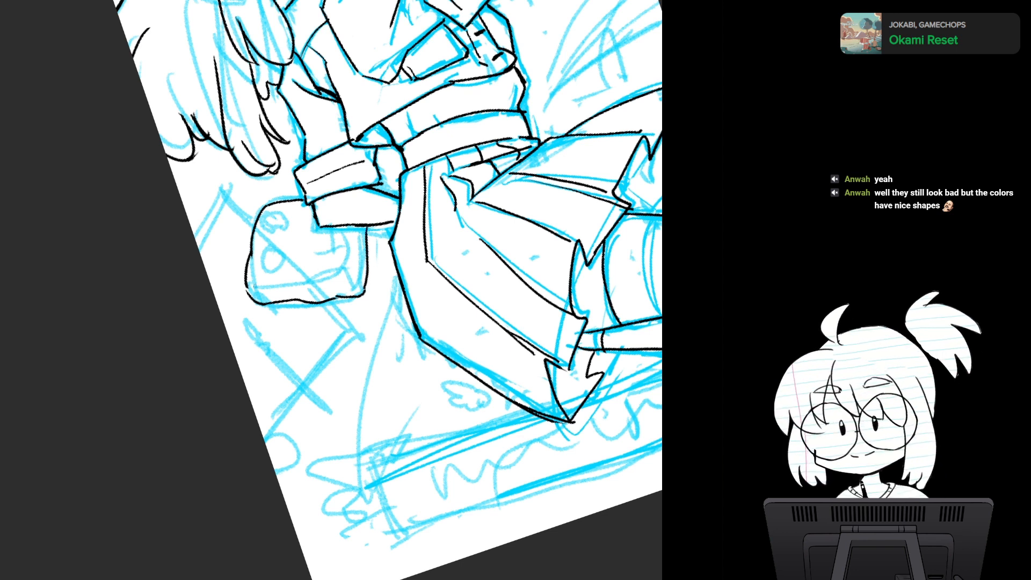
- Draw the inner edge lines along the base and skirt-facing side of the box-shaped object to show its thickness
{"action": "left_click_drag", "start_coordinate": [251, 286], "coordinate": [337, 273]}
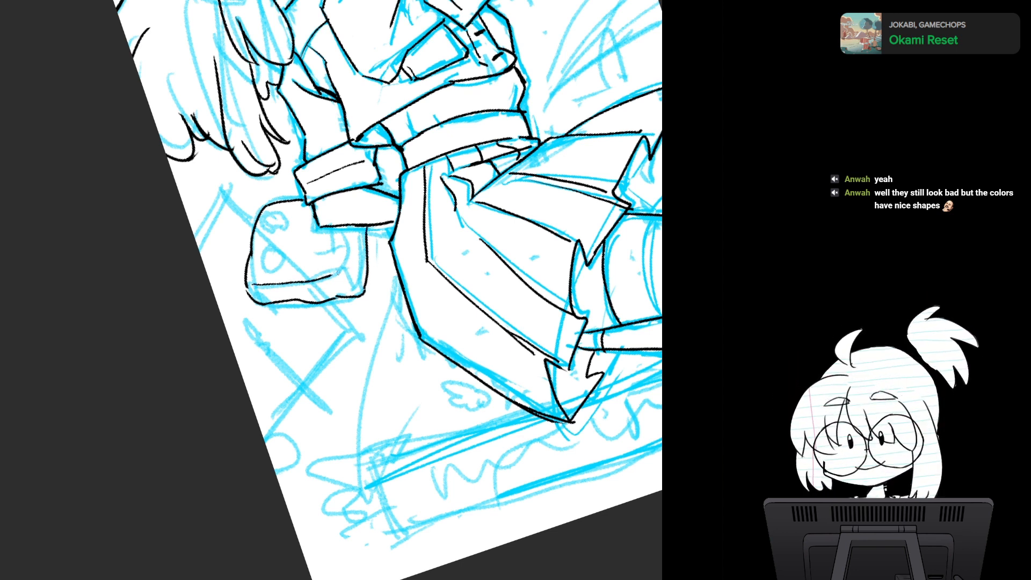
{"action": "key", "text": "ctrl+z"}
{"action": "left_click_drag", "start_coordinate": [247, 283], "coordinate": [333, 275]}
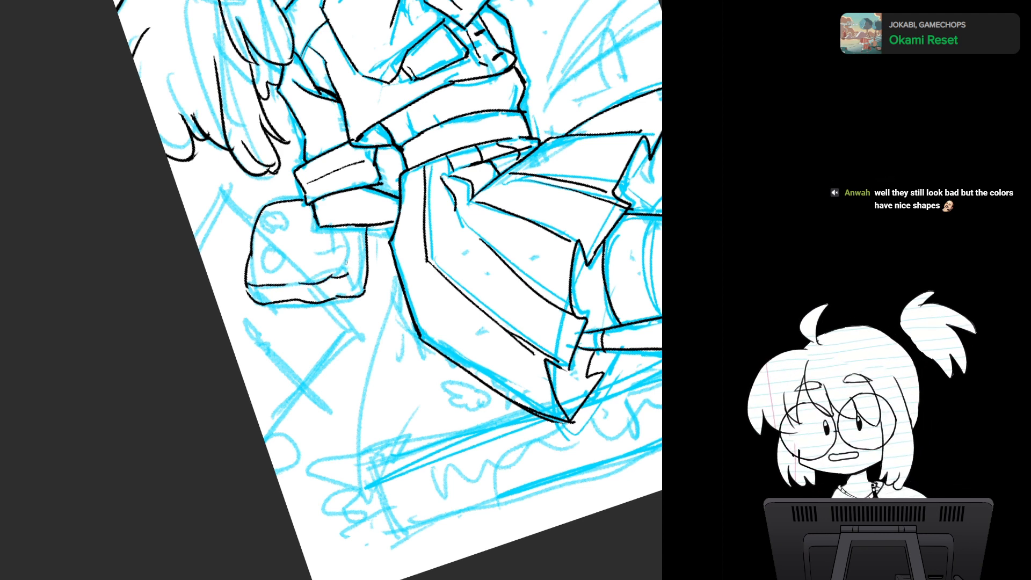
{"action": "left_click_drag", "start_coordinate": [349, 232], "coordinate": [351, 273]}
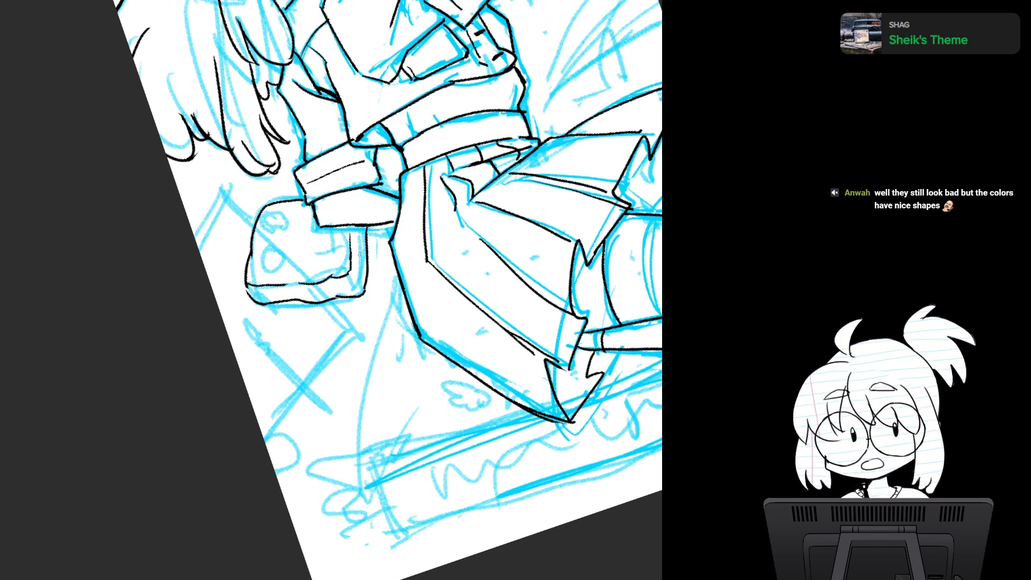
- Ink the curved gauge, the large round dial and the smaller round knob on the face of the box-shaped device
{"action": "scroll", "coordinate": [359, 254], "scroll_direction": "up", "scroll_amount": 1}
{"action": "mouse_move", "coordinate": [359, 254]}
{"action": "left_mouse_down"}
{"action": "mouse_move", "coordinate": [316, 244]}
{"action": "mouse_move", "coordinate": [325, 250]}
{"action": "left_mouse_up"}
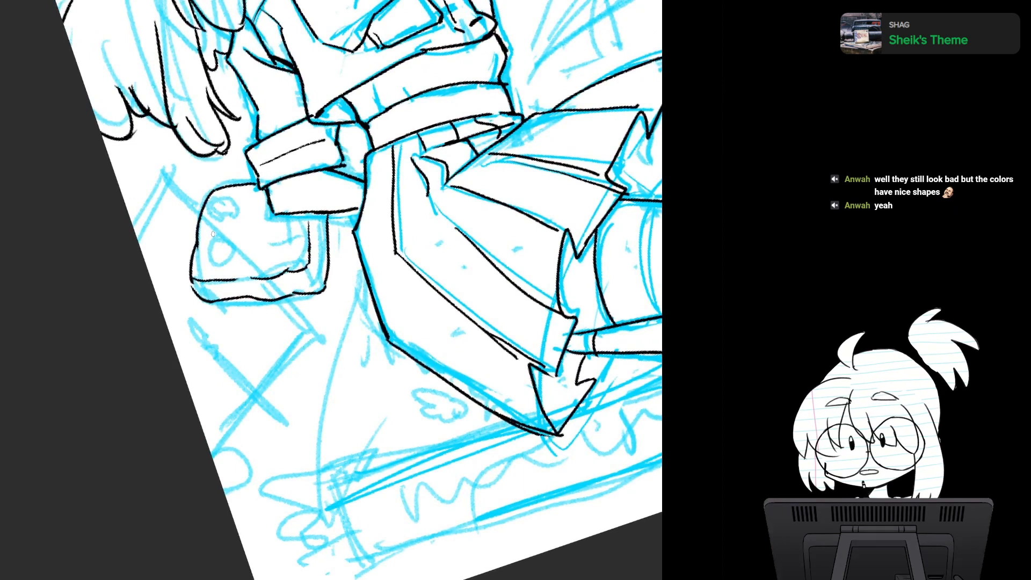
{"action": "mouse_move", "coordinate": [217, 240]}
{"action": "left_mouse_down"}
{"action": "mouse_move", "coordinate": [202, 251]}
{"action": "mouse_move", "coordinate": [228, 264]}
{"action": "mouse_move", "coordinate": [217, 240]}
{"action": "left_mouse_up"}
{"action": "mouse_move", "coordinate": [224, 200]}
{"action": "left_mouse_down"}
{"action": "mouse_move", "coordinate": [219, 228]}
{"action": "mouse_move", "coordinate": [215, 214]}
{"action": "left_mouse_up"}
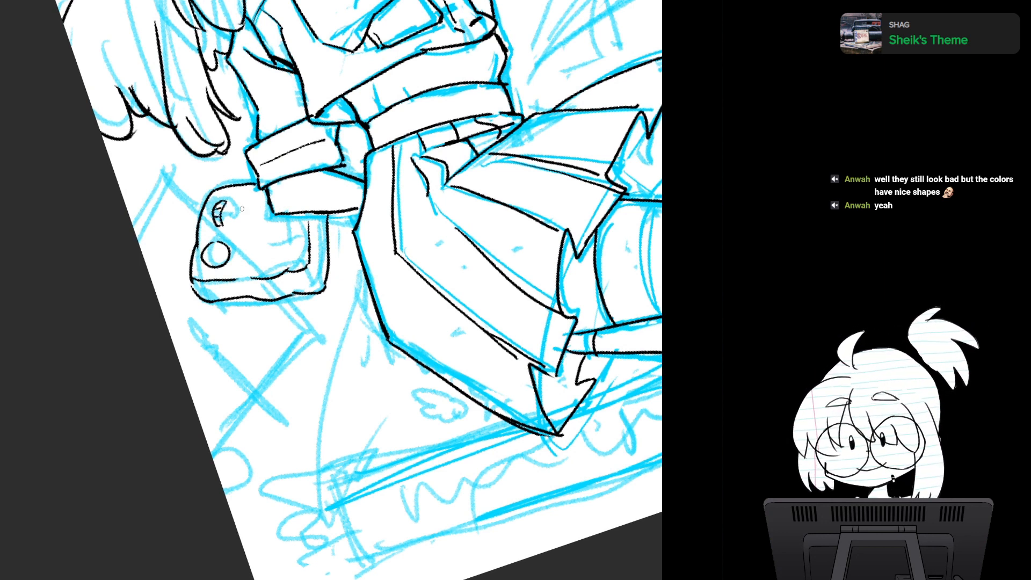
{"action": "left_click_drag", "start_coordinate": [242, 236], "coordinate": [248, 217]}
{"action": "key", "text": "ctrl+z"}
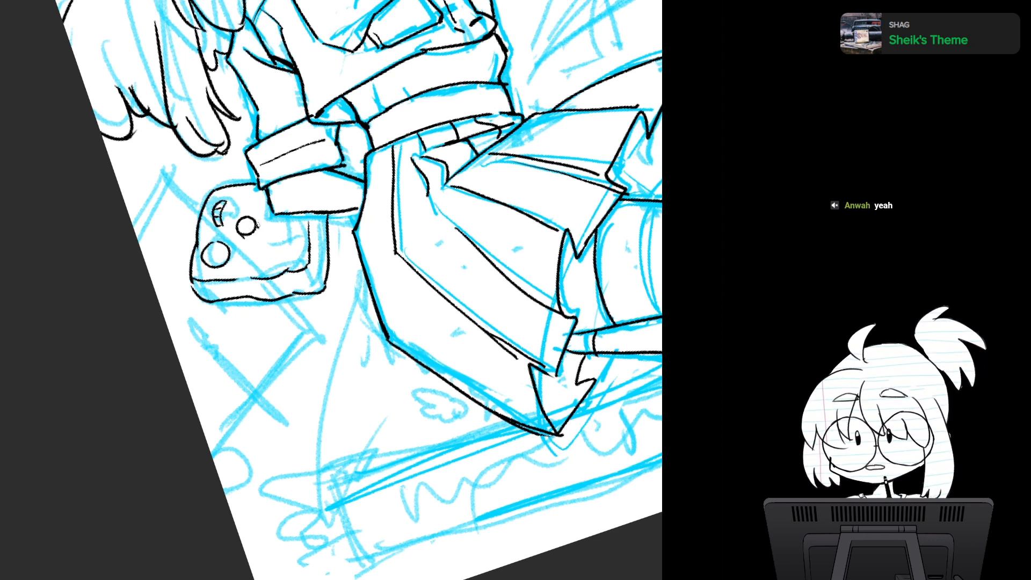
- Add the small knob's side edge, a cluster of four small buttons, two raised buttons and a rounded slot to the device's face
{"action": "left_click_drag", "start_coordinate": [258, 227], "coordinate": [253, 235]}
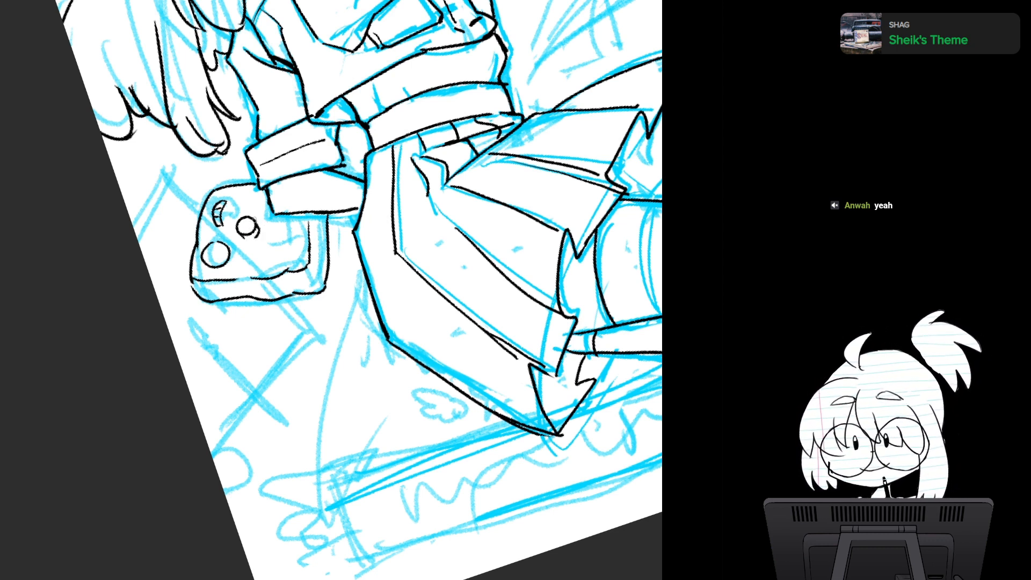
{"action": "mouse_move", "coordinate": [253, 247]}
{"action": "left_mouse_down"}
{"action": "mouse_move", "coordinate": [240, 263]}
{"action": "mouse_move", "coordinate": [261, 261]}
{"action": "mouse_move", "coordinate": [248, 269]}
{"action": "left_mouse_up"}
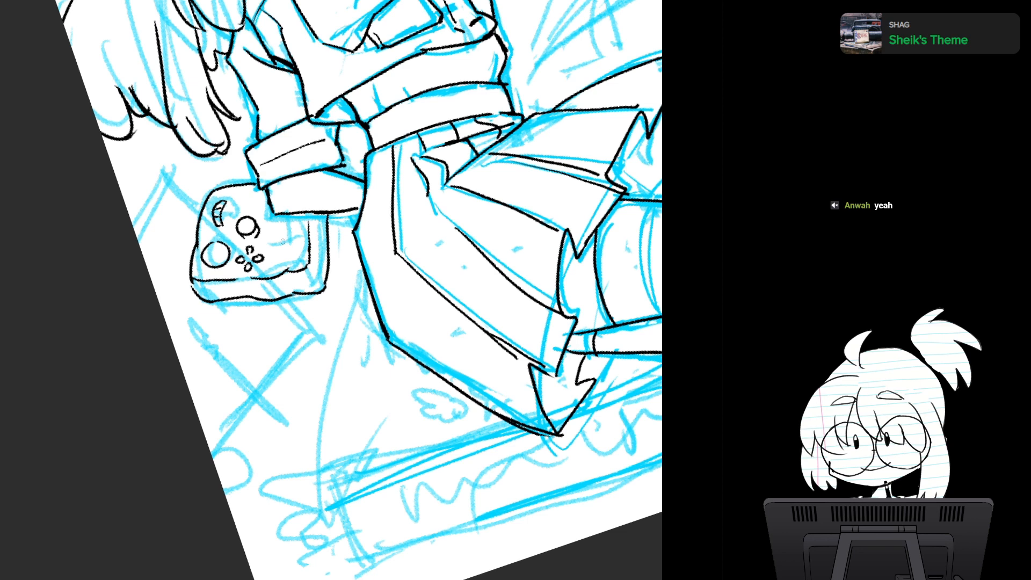
{"action": "mouse_move", "coordinate": [279, 238]}
{"action": "left_mouse_down"}
{"action": "mouse_move", "coordinate": [276, 256]}
{"action": "mouse_move", "coordinate": [302, 236]}
{"action": "mouse_move", "coordinate": [304, 258]}
{"action": "mouse_move", "coordinate": [291, 262]}
{"action": "mouse_move", "coordinate": [303, 256]}
{"action": "left_mouse_up"}
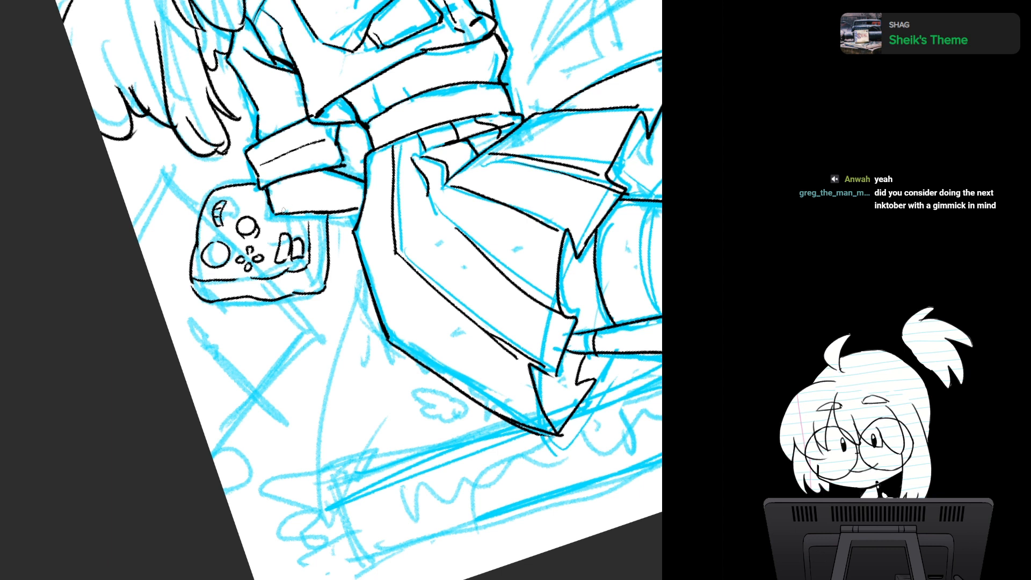
{"action": "mouse_move", "coordinate": [240, 194]}
{"action": "left_mouse_down"}
{"action": "mouse_move", "coordinate": [237, 207]}
{"action": "mouse_move", "coordinate": [263, 204]}
{"action": "mouse_move", "coordinate": [262, 194]}
{"action": "mouse_move", "coordinate": [263, 204]}
{"action": "left_mouse_up"}
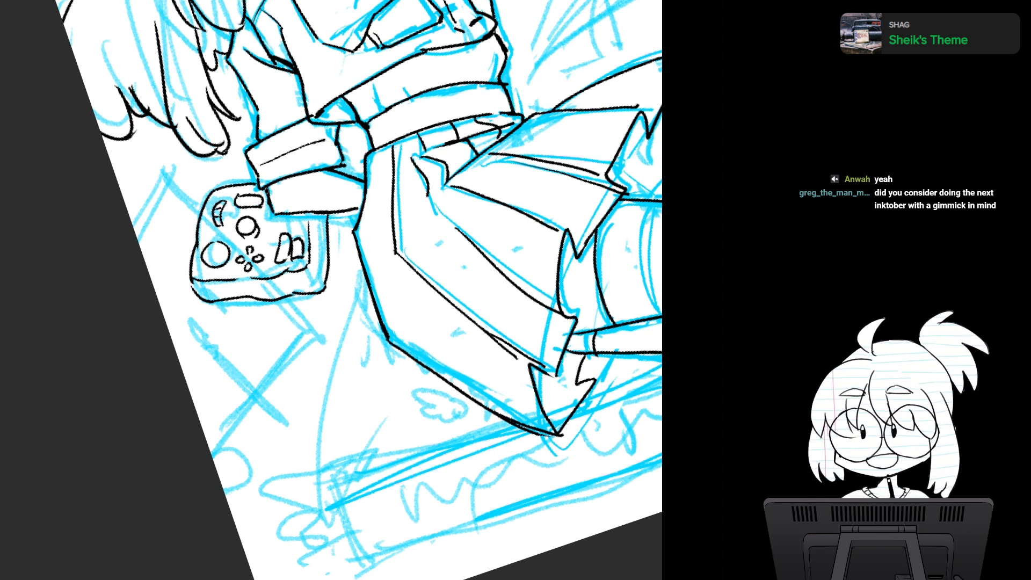
- Examine the device and the lower half of the figure in mirrored, upright and enlarged views
{"action": "left_click_drag", "start_coordinate": [491, 359], "coordinate": [489, 379]}
{"action": "scroll", "coordinate": [488, 379], "scroll_direction": "down", "scroll_amount": 2}
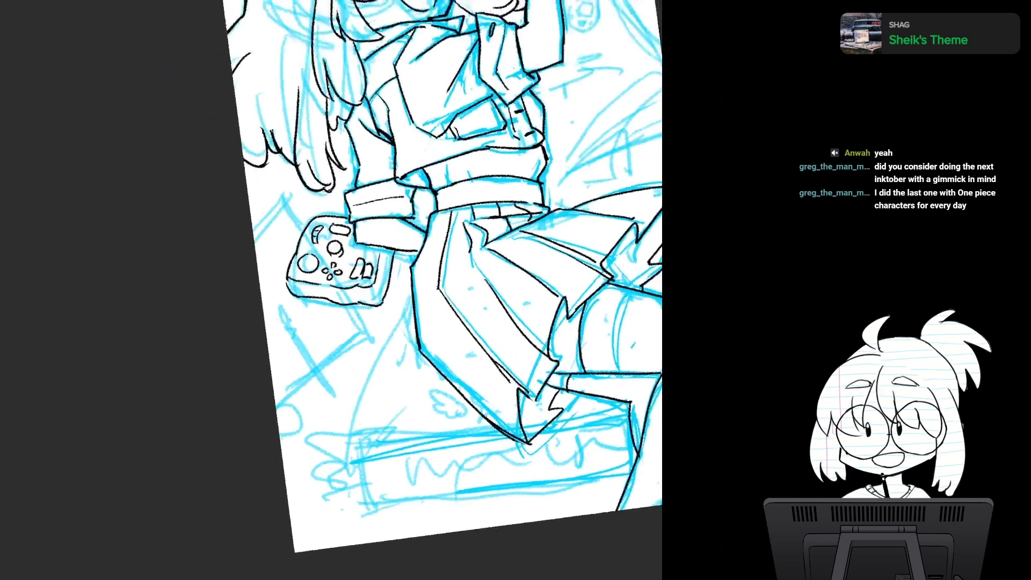
{"action": "left_click_drag", "start_coordinate": [489, 343], "coordinate": [453, 322]}
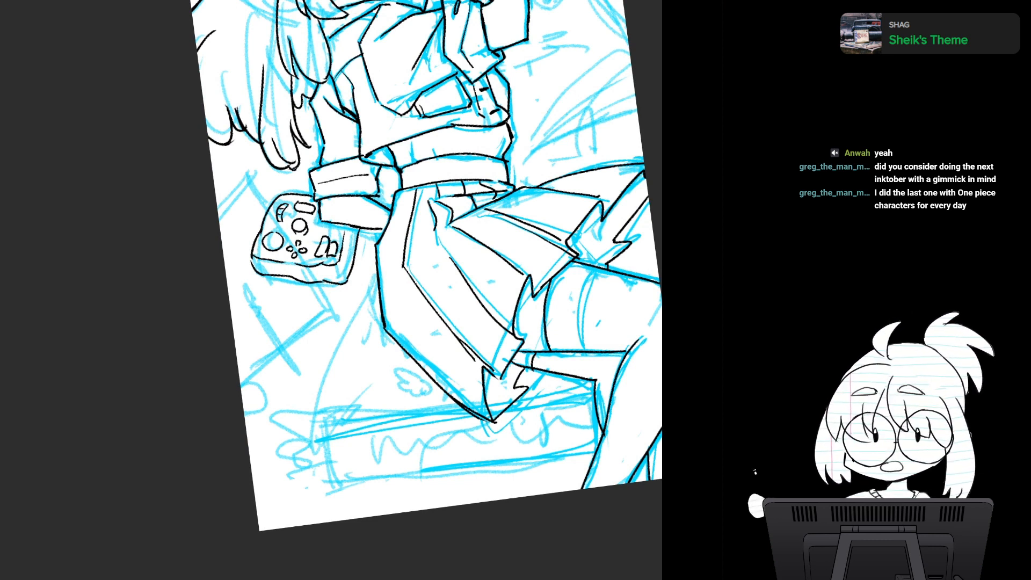
{"action": "key", "text": "m"}
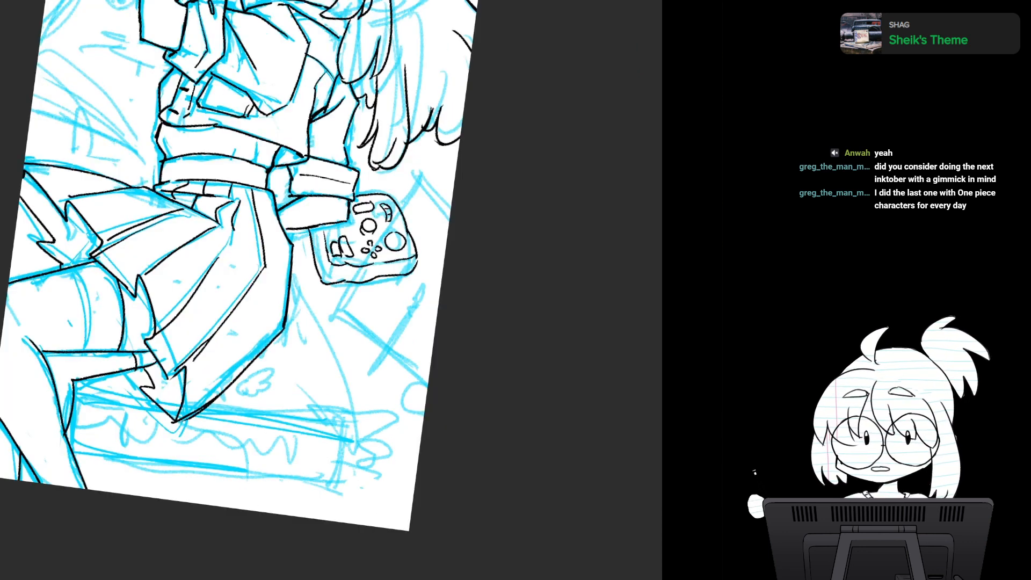
{"action": "key", "text": "m"}
{"action": "left_click_drag", "start_coordinate": [344, 258], "coordinate": [323, 328]}
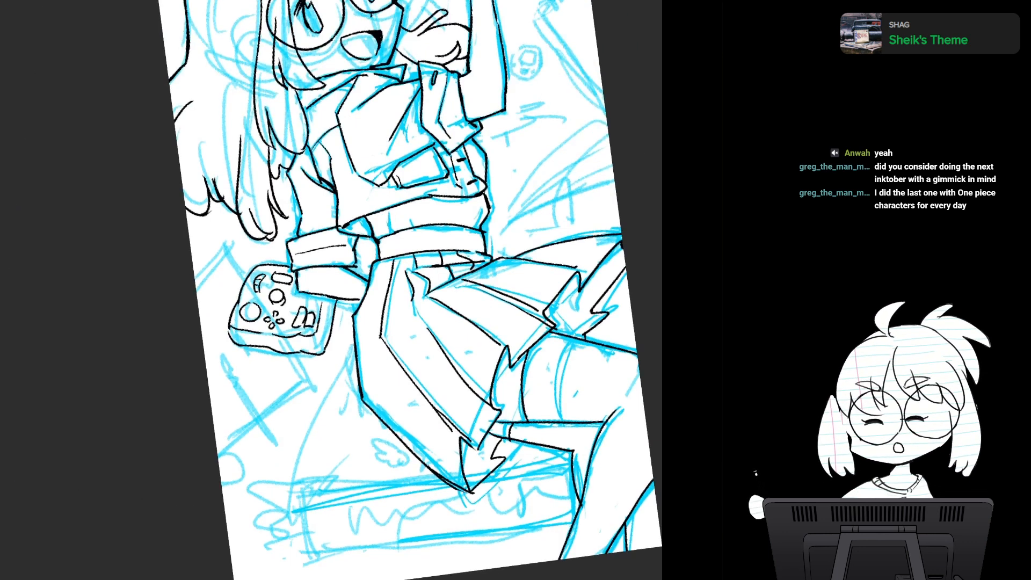
{"action": "key", "text": "5"}
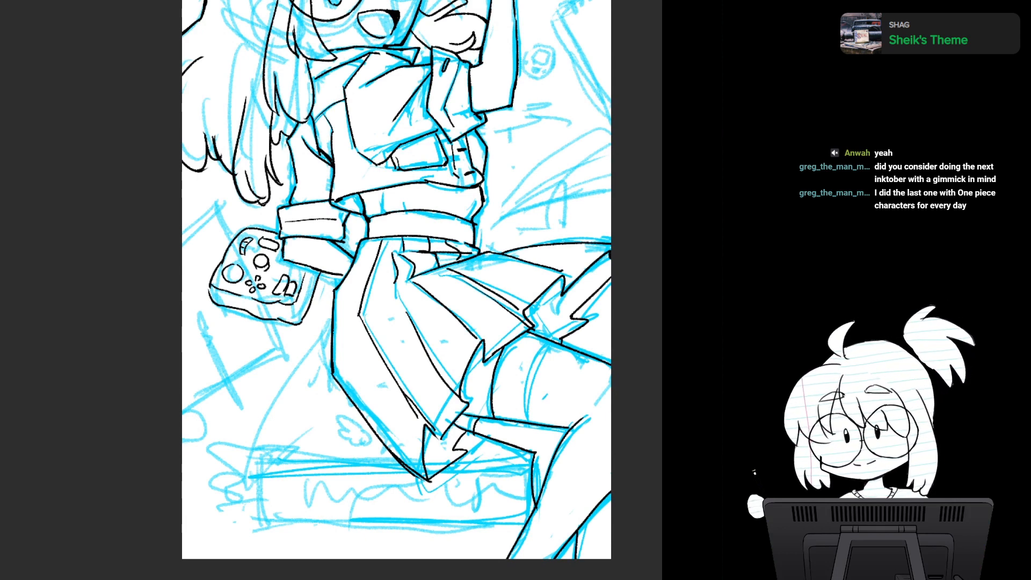
{"action": "mouse_move", "coordinate": [397, 301]}
{"action": "left_mouse_down"}
{"action": "mouse_move", "coordinate": [420, 235]}
{"action": "mouse_move", "coordinate": [427, 278]}
{"action": "left_mouse_up"}
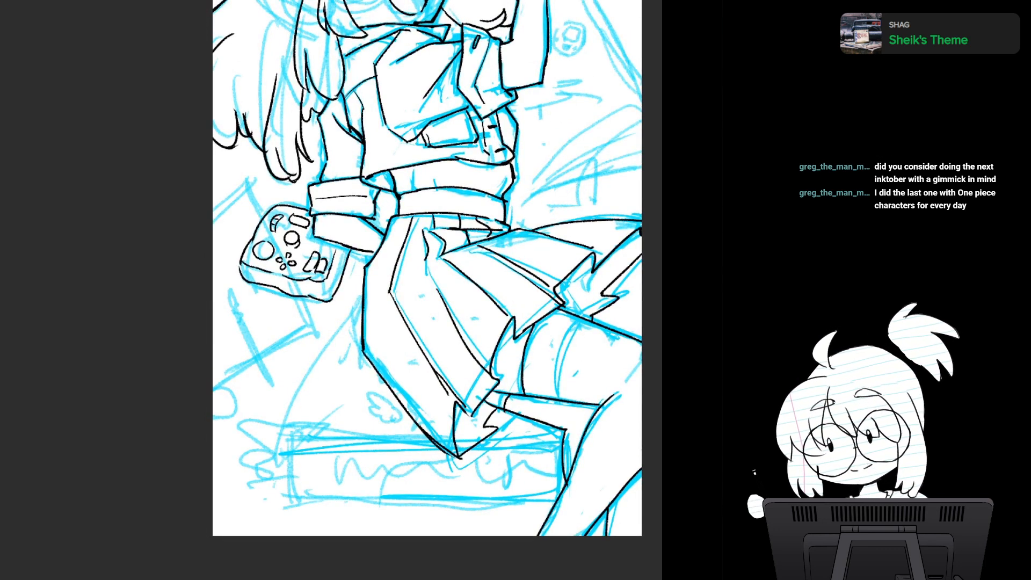
{"action": "key", "text": "ctrl+plus"}
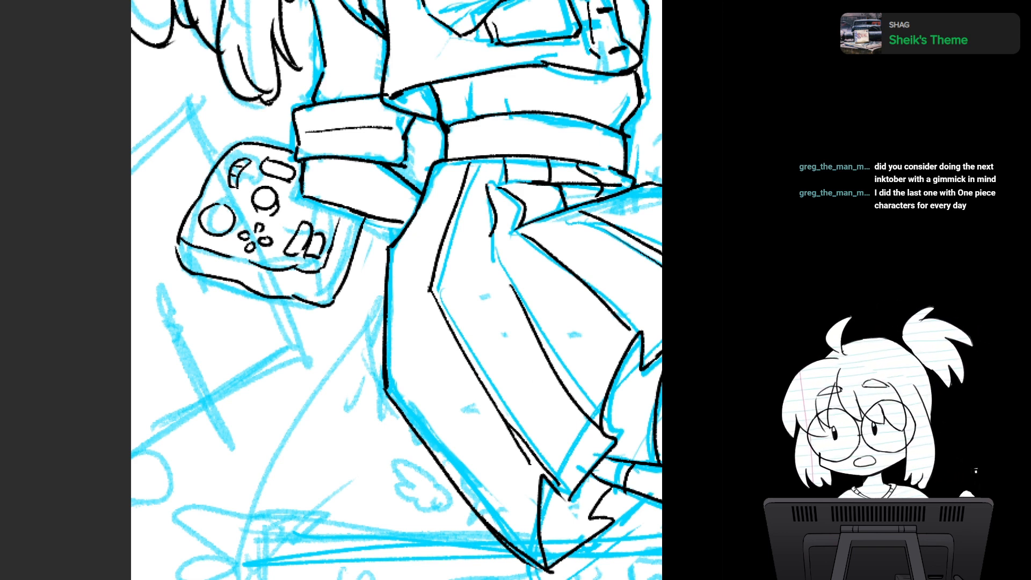
{"action": "left_click_drag", "start_coordinate": [398, 290], "coordinate": [372, 230]}
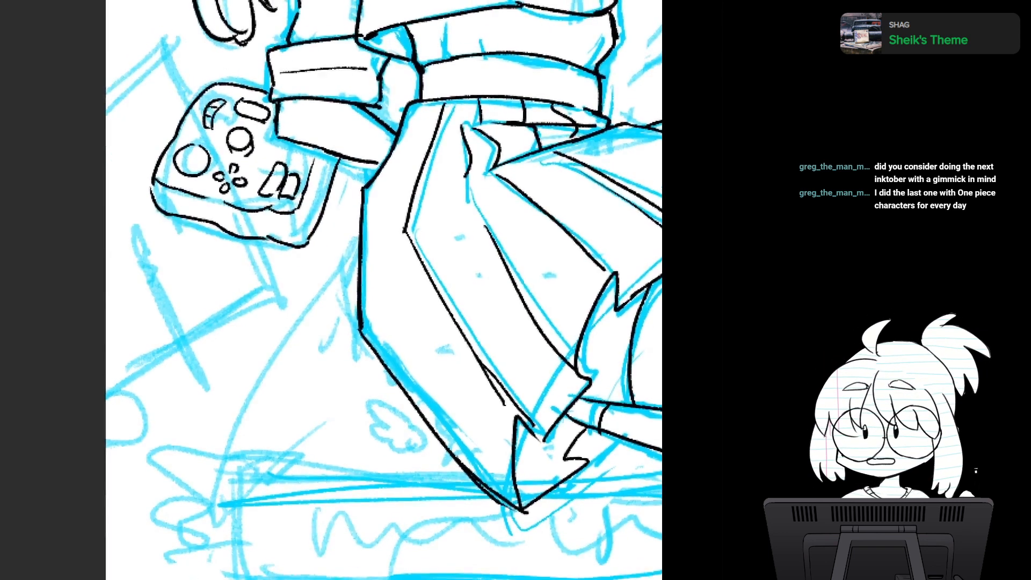
{"action": "scroll", "coordinate": [454, 337], "scroll_direction": "down", "scroll_amount": 3}
{"action": "scroll", "coordinate": [454, 336], "scroll_direction": "up", "scroll_amount": 3}
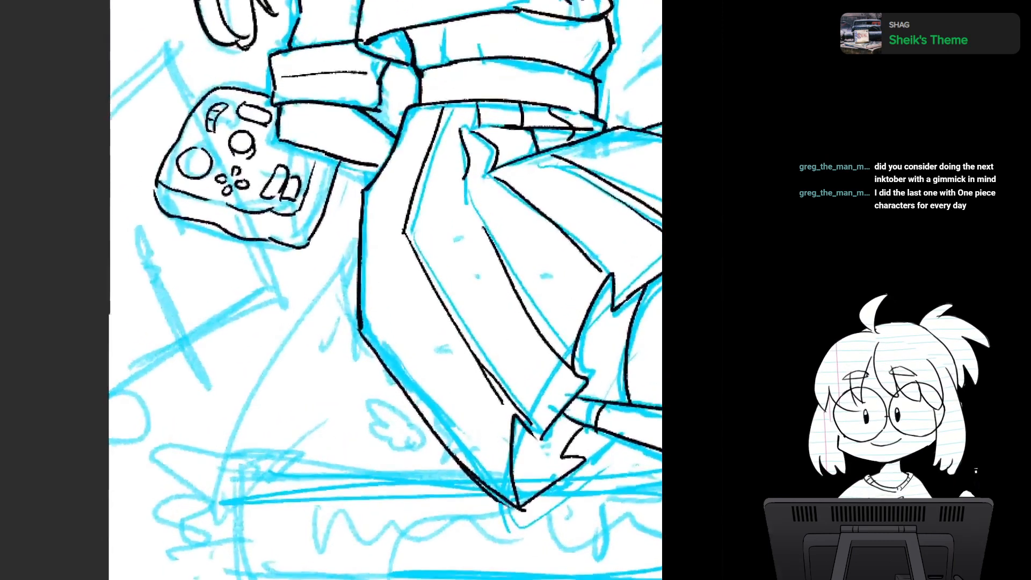
{"action": "scroll", "coordinate": [454, 336], "scroll_direction": "down", "scroll_amount": 3}
{"action": "scroll", "coordinate": [454, 336], "scroll_direction": "up", "scroll_amount": 1}
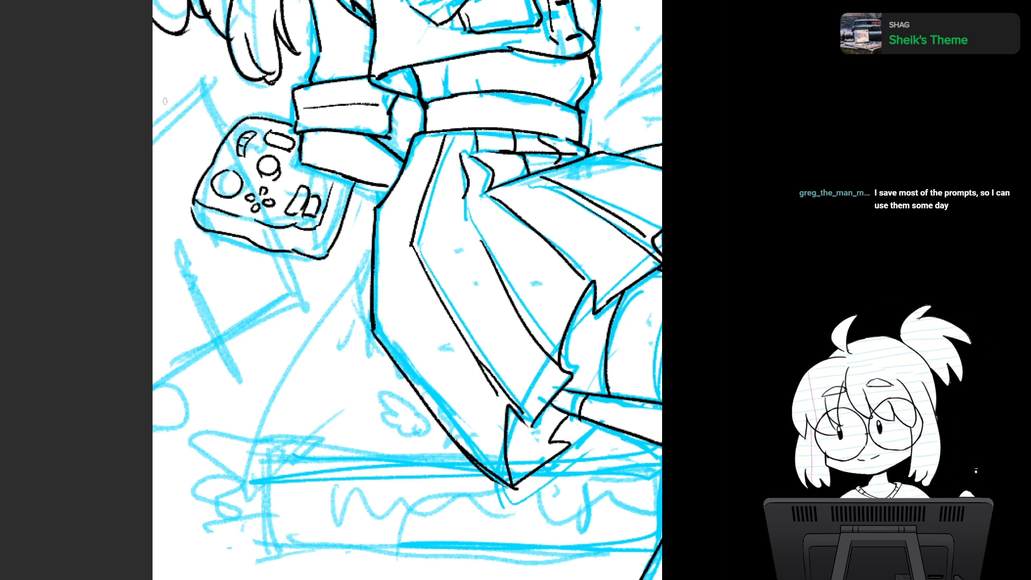
- Ink the upper edge of the rectangular sheet behind the device, from the page border to its corner, redrawing it until clean
{"action": "mouse_move", "coordinate": [155, 112]}
{"action": "left_mouse_down"}
{"action": "mouse_move", "coordinate": [203, 84]}
{"action": "mouse_move", "coordinate": [214, 99]}
{"action": "left_mouse_up"}
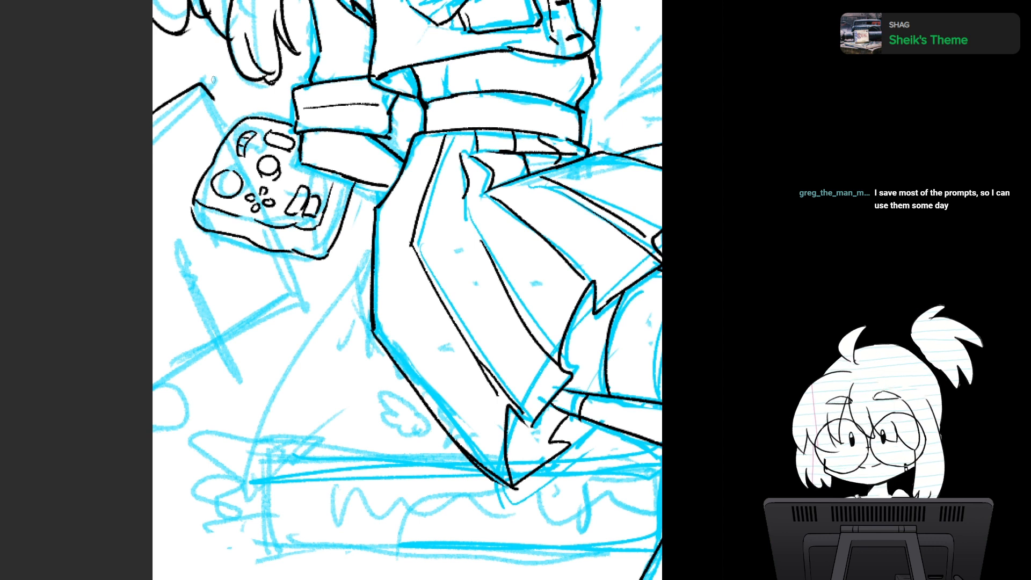
{"action": "key", "text": "ctrl+z"}
{"action": "left_click_drag", "start_coordinate": [148, 114], "coordinate": [205, 84]}
{"action": "key", "text": "ctrl+z"}
{"action": "left_click_drag", "start_coordinate": [148, 112], "coordinate": [200, 84]}
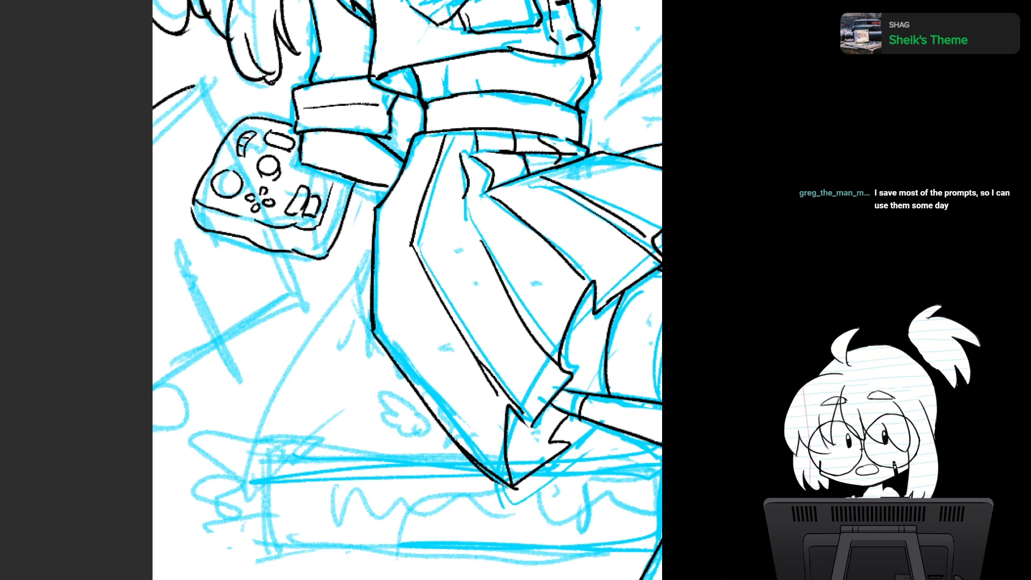
{"action": "key", "text": "ctrl+z"}
{"action": "mouse_move", "coordinate": [151, 113]}
{"action": "left_mouse_down"}
{"action": "mouse_move", "coordinate": [197, 81]}
{"action": "mouse_move", "coordinate": [221, 129]}
{"action": "left_mouse_up"}
{"action": "key", "text": "ctrl+z"}
- Ink the rectangular sheet's long side on both sides of the device and around its lower corner, following the blue sketch
{"action": "key", "text": "ctrl+z"}
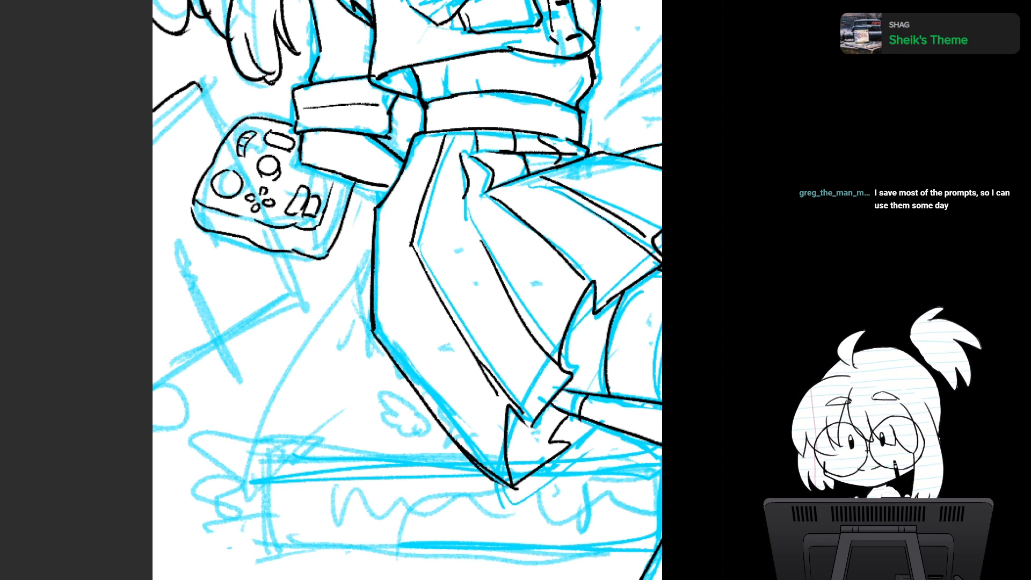
{"action": "left_click_drag", "start_coordinate": [199, 86], "coordinate": [223, 135]}
{"action": "key", "text": "ctrl+z"}
{"action": "left_click_drag", "start_coordinate": [199, 85], "coordinate": [223, 137]}
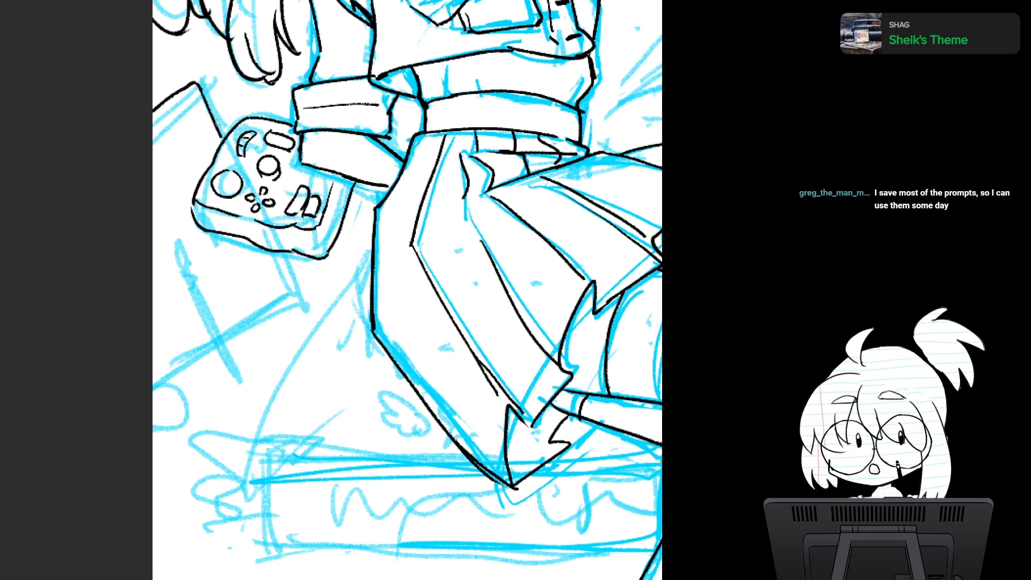
{"action": "mouse_move", "coordinate": [271, 251]}
{"action": "left_mouse_down"}
{"action": "mouse_move", "coordinate": [295, 298]}
{"action": "mouse_move", "coordinate": [234, 341]}
{"action": "left_mouse_up"}
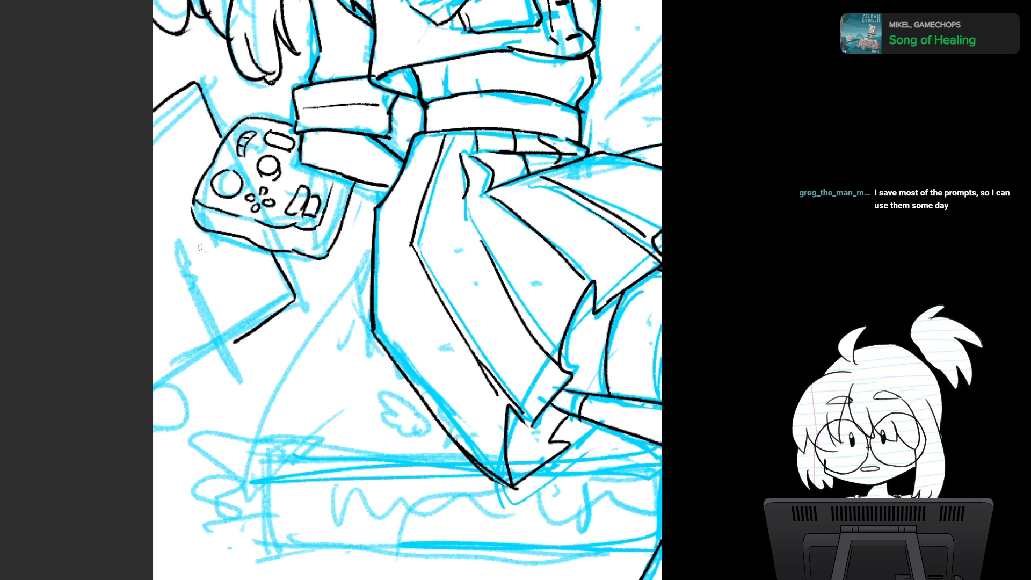
- Ink a slim pencil with a rounded end, pointed tip and end band lying across the sheet's lower edge
{"action": "left_click_drag", "start_coordinate": [184, 254], "coordinate": [199, 250]}
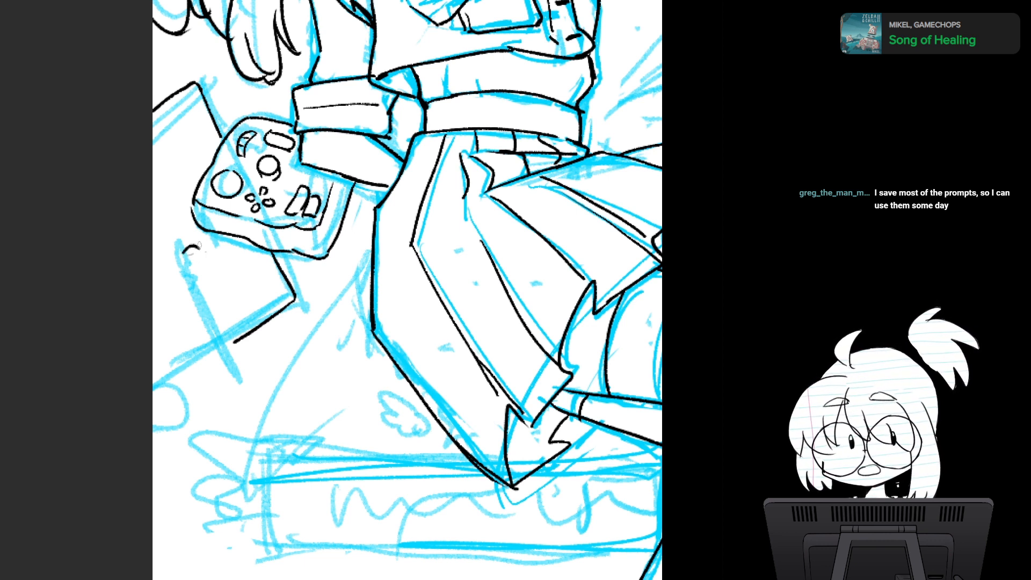
{"action": "key", "text": "ctrl+z"}
{"action": "mouse_move", "coordinate": [192, 247]}
{"action": "left_mouse_down"}
{"action": "mouse_move", "coordinate": [203, 246]}
{"action": "mouse_move", "coordinate": [219, 364]}
{"action": "left_mouse_up"}
{"action": "key", "text": "ctrl+z"}
{"action": "left_click_drag", "start_coordinate": [196, 245], "coordinate": [207, 364]}
{"action": "left_click_drag", "start_coordinate": [204, 246], "coordinate": [218, 365]}
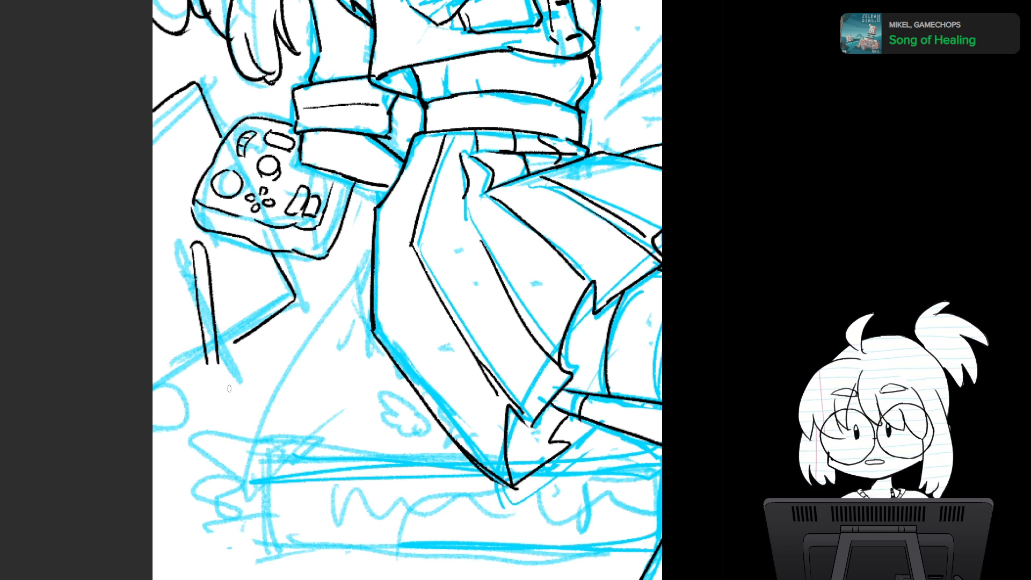
{"action": "mouse_move", "coordinate": [207, 364]}
{"action": "left_mouse_down"}
{"action": "mouse_move", "coordinate": [214, 377]}
{"action": "mouse_move", "coordinate": [218, 362]}
{"action": "left_mouse_up"}
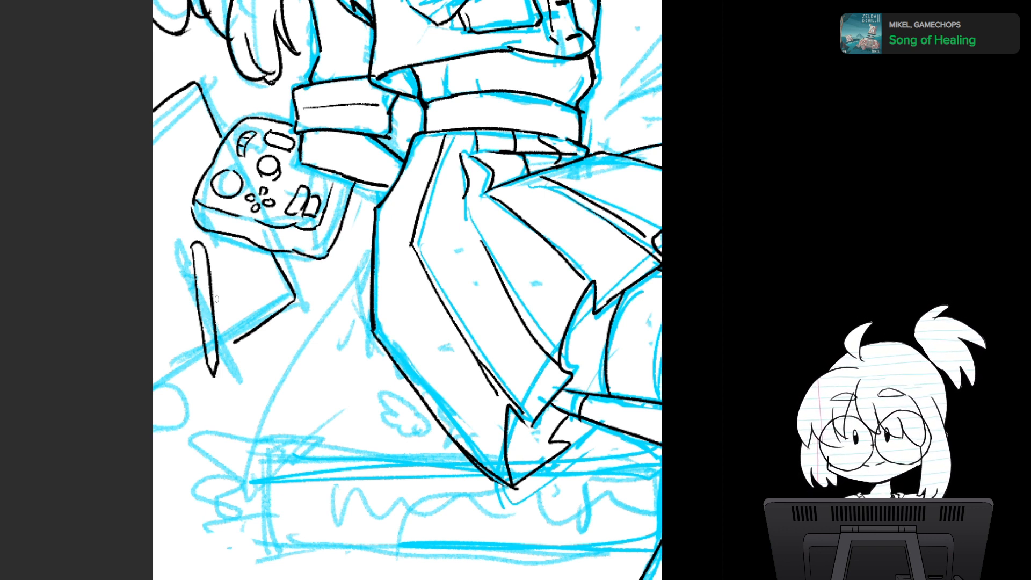
{"action": "left_click_drag", "start_coordinate": [194, 255], "coordinate": [206, 254]}
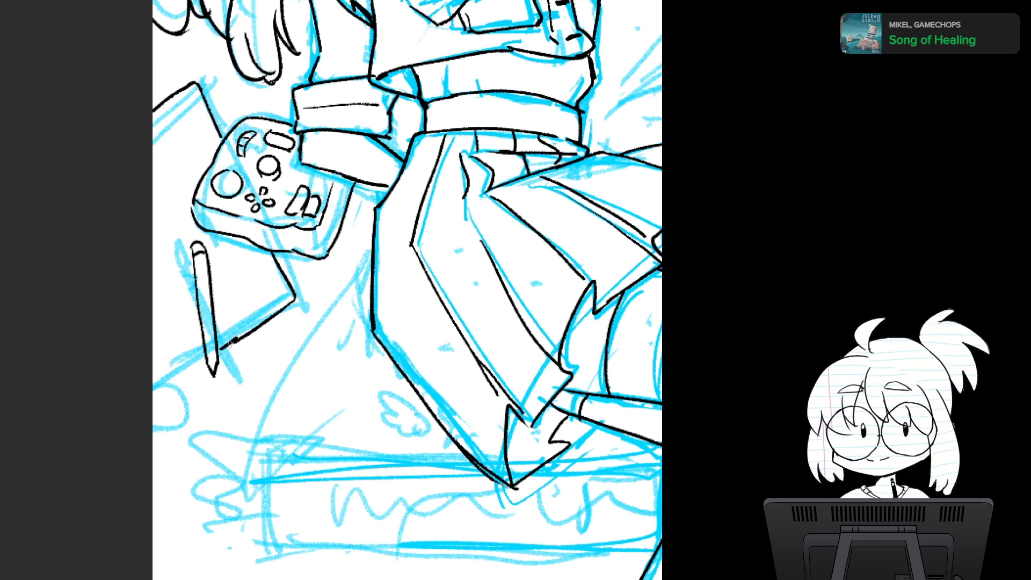
- Extend the sheet's lower edge past the pencil to the page border and draw a parallel inner border along its sides
{"action": "mouse_move", "coordinate": [218, 349]}
{"action": "left_mouse_down"}
{"action": "mouse_move", "coordinate": [236, 340]}
{"action": "mouse_move", "coordinate": [158, 388]}
{"action": "mouse_move", "coordinate": [206, 355]}
{"action": "left_mouse_up"}
{"action": "key", "text": "ctrl+z"}
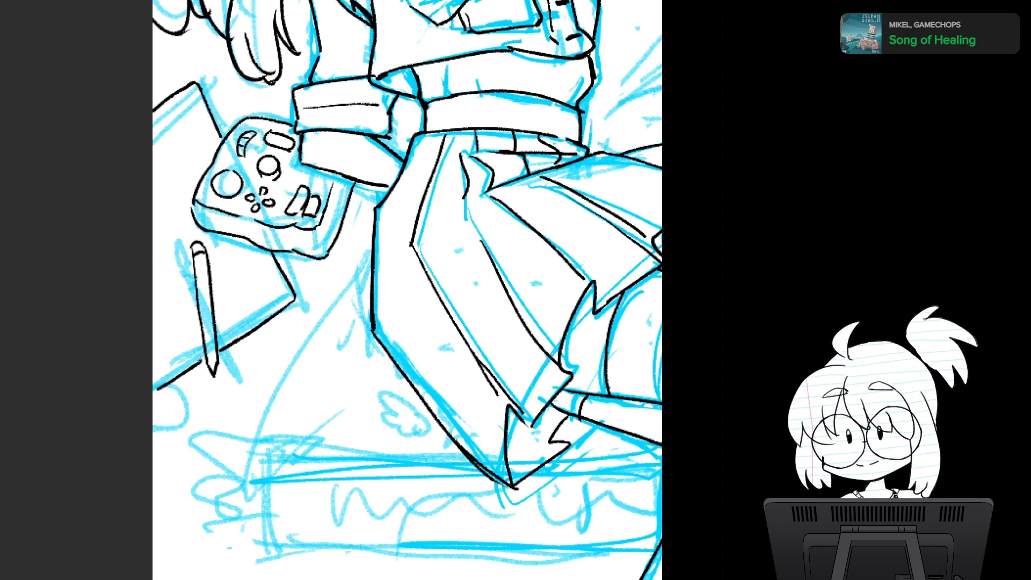
{"action": "left_click_drag", "start_coordinate": [189, 98], "coordinate": [214, 154]}
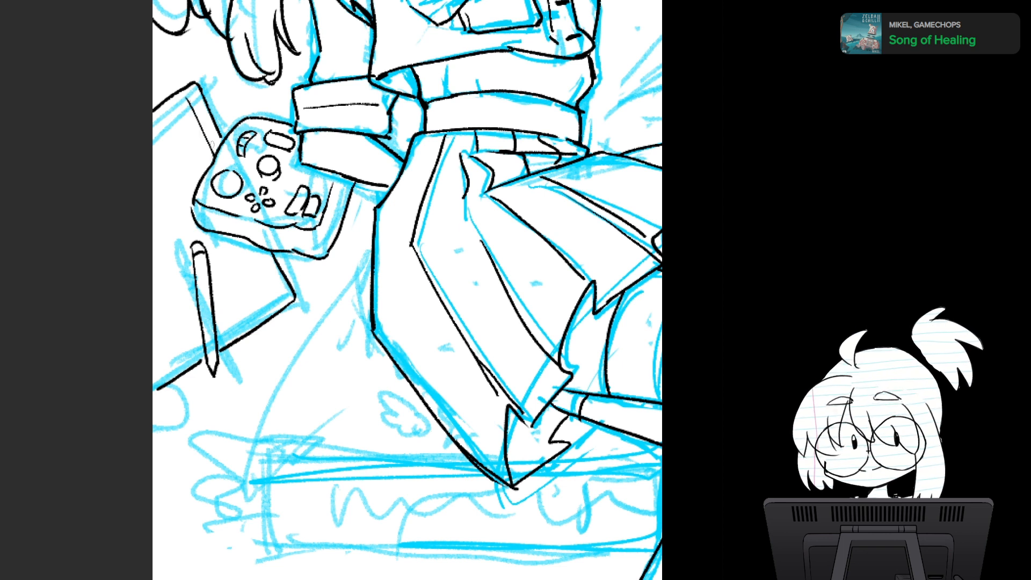
{"action": "mouse_move", "coordinate": [248, 243]}
{"action": "left_mouse_down"}
{"action": "mouse_move", "coordinate": [282, 296]}
{"action": "mouse_move", "coordinate": [244, 329]}
{"action": "mouse_move", "coordinate": [263, 316]}
{"action": "left_mouse_up"}
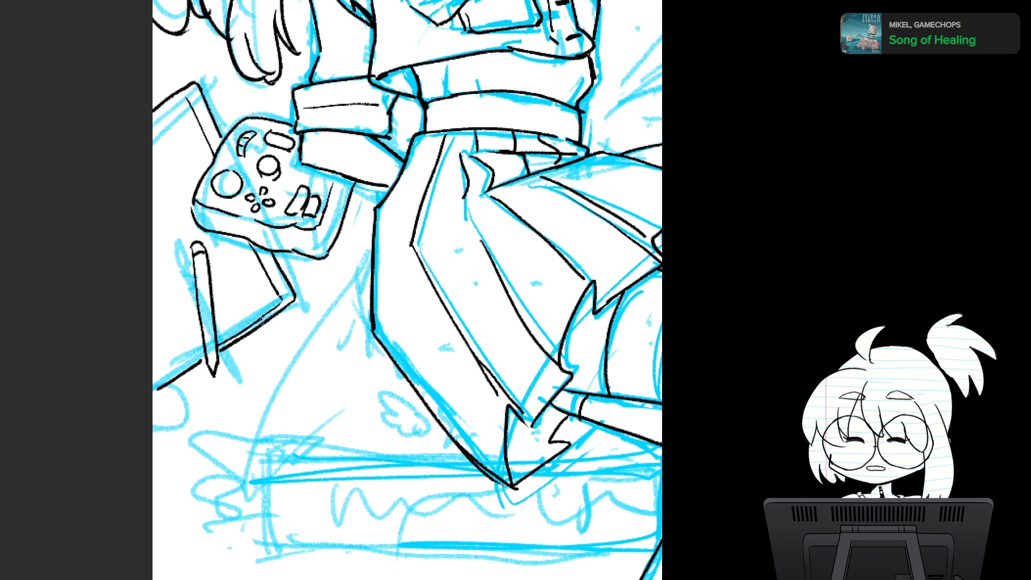
{"action": "left_click_drag", "start_coordinate": [157, 382], "coordinate": [207, 348]}
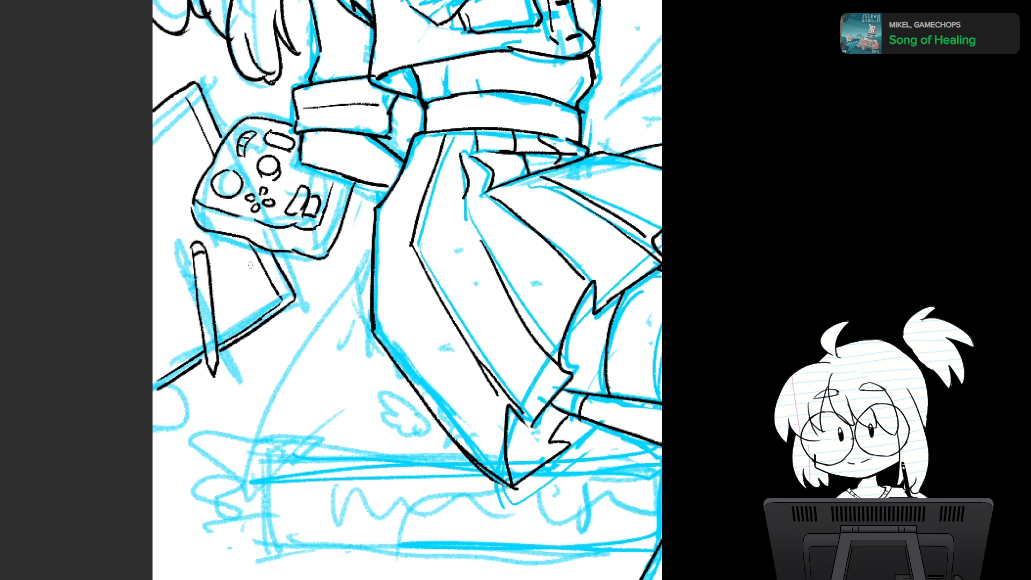
- Reinforce the sheet's upper edge near the page border and undo the unwanted extra strokes
{"action": "left_click_drag", "start_coordinate": [153, 109], "coordinate": [188, 87]}
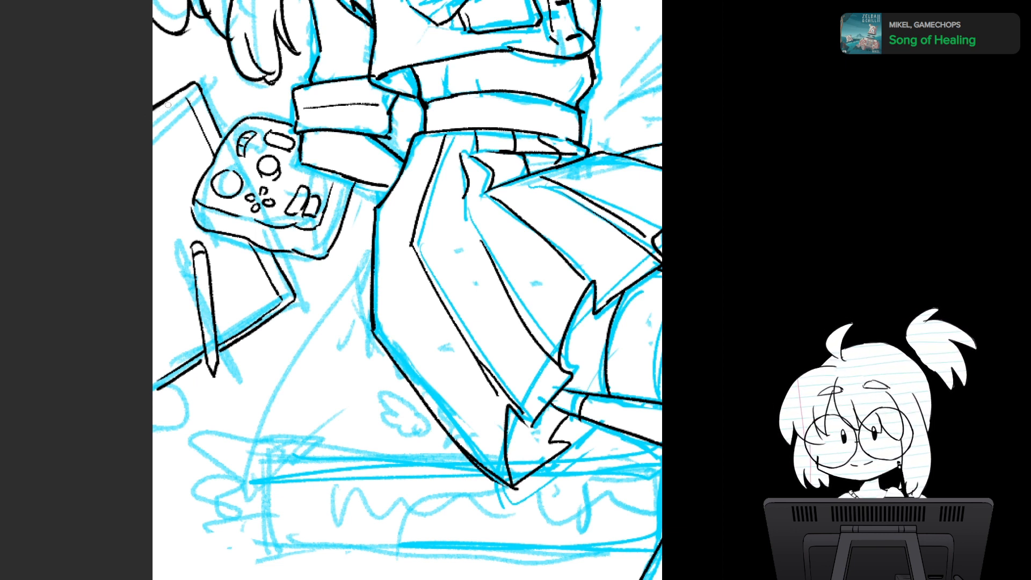
{"action": "left_click_drag", "start_coordinate": [154, 114], "coordinate": [186, 97]}
{"action": "key", "text": "ctrl+z"}
{"action": "key", "text": "ctrl+z"}
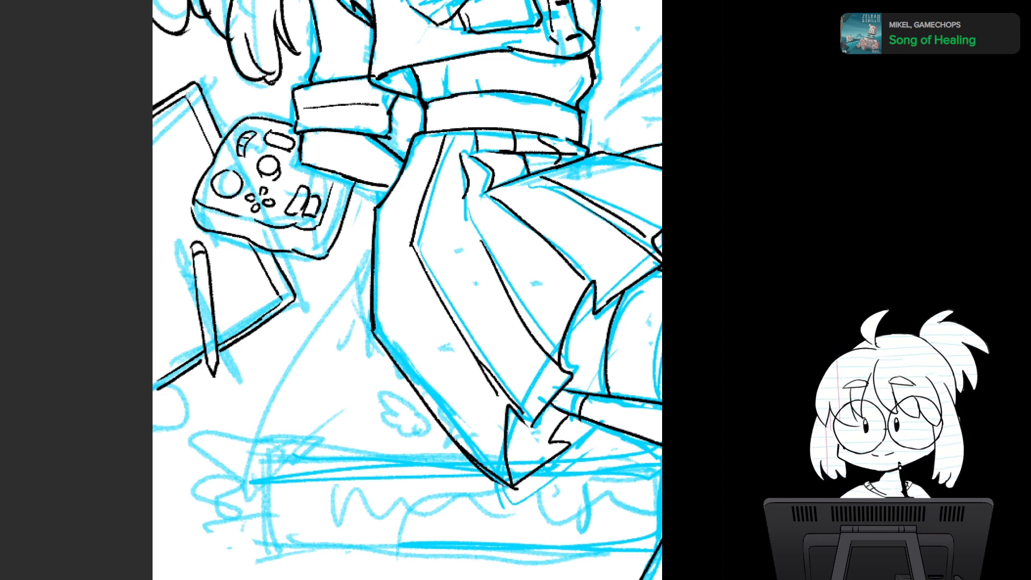
{"action": "scroll", "coordinate": [456, 310], "scroll_direction": "down", "scroll_amount": 3}
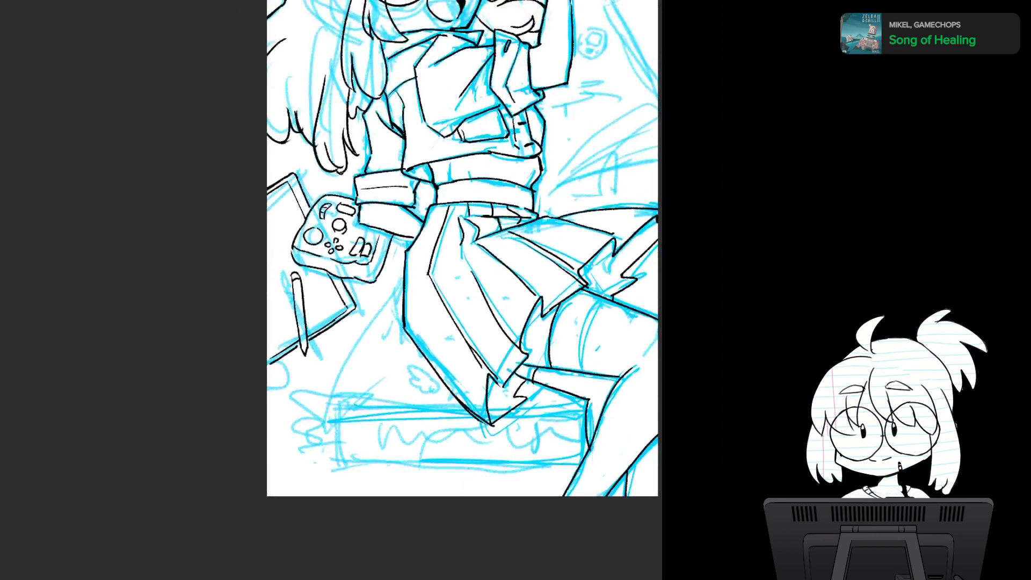
{"action": "left_click_drag", "start_coordinate": [456, 242], "coordinate": [328, 458]}
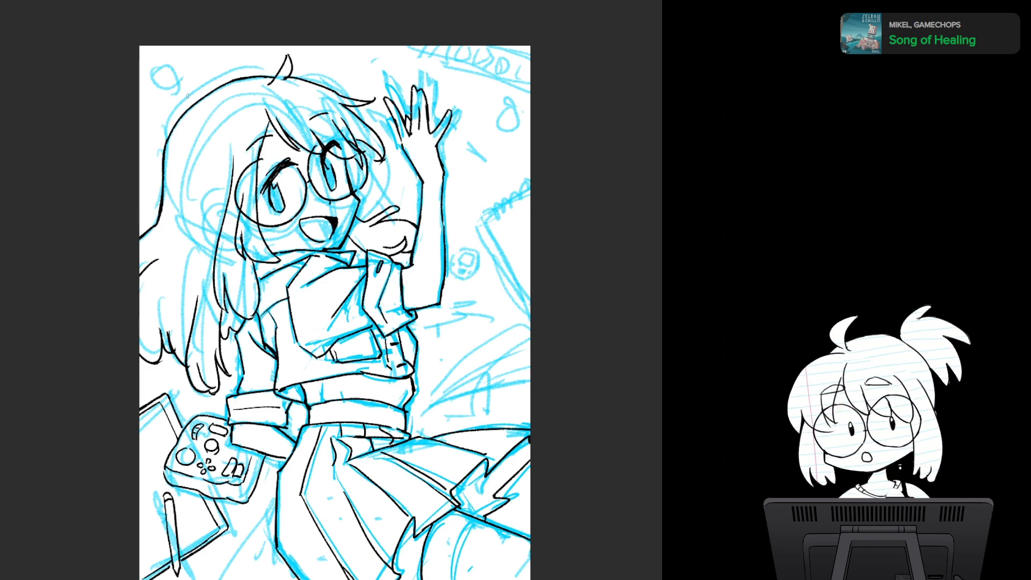
{"action": "scroll", "coordinate": [335, 290], "scroll_direction": "up", "scroll_amount": 3}
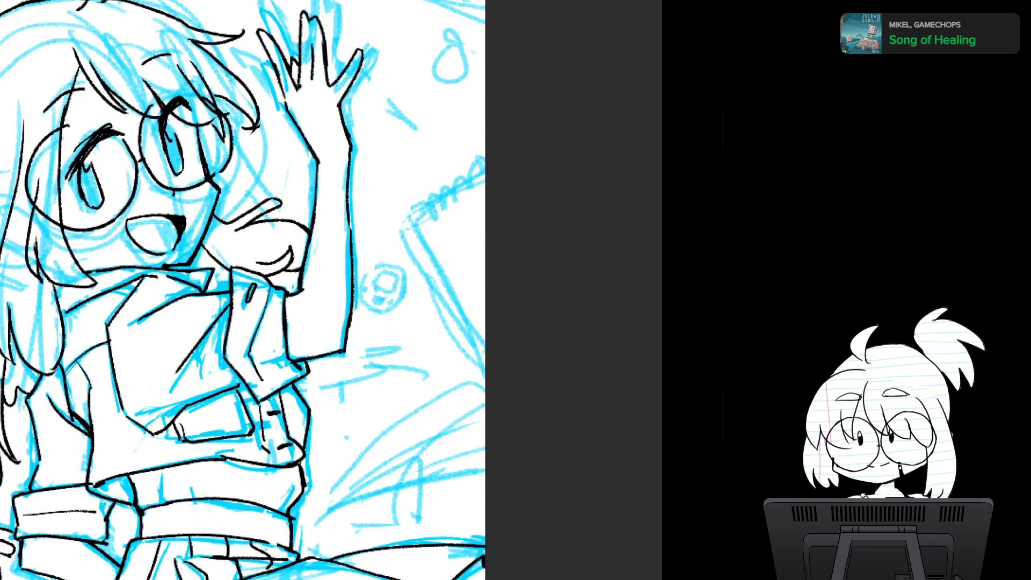
- Ink the spiral notebook's binding edge and the long side running from its corner to the page border, following the blue sketch
{"action": "left_click_drag", "start_coordinate": [410, 216], "coordinate": [489, 166]}
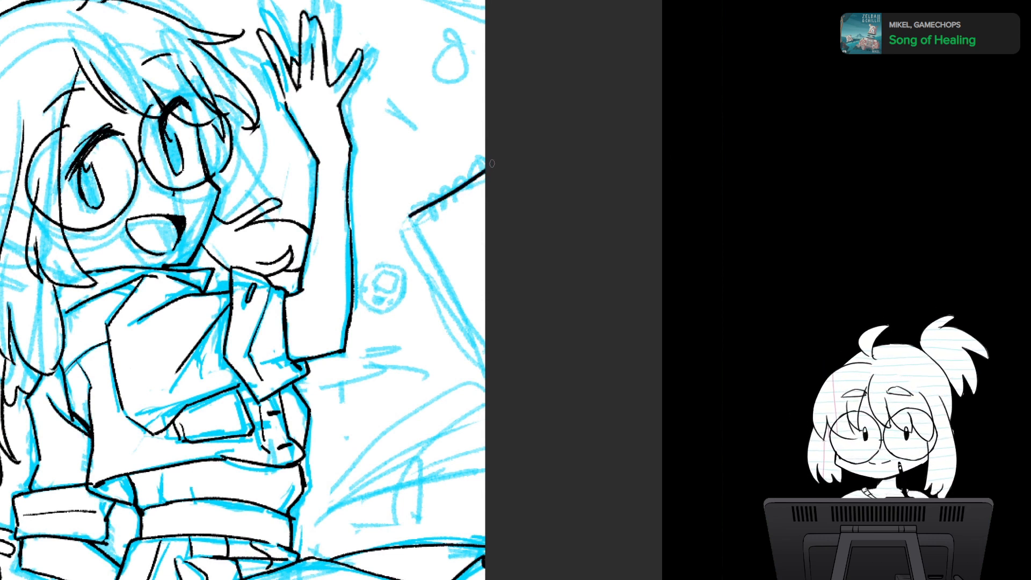
{"action": "key", "text": "ctrl+z"}
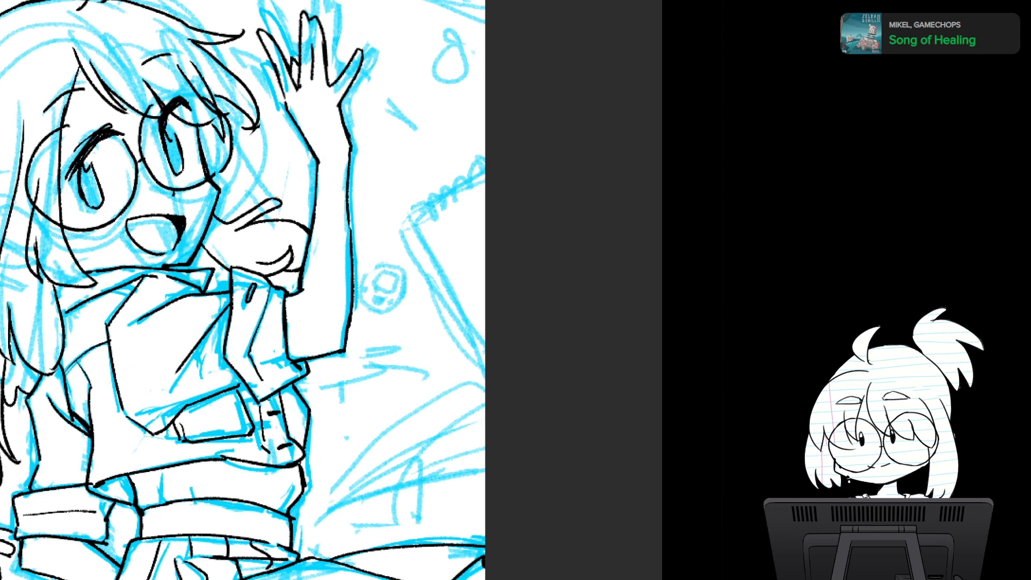
{"action": "left_click_drag", "start_coordinate": [410, 219], "coordinate": [490, 169]}
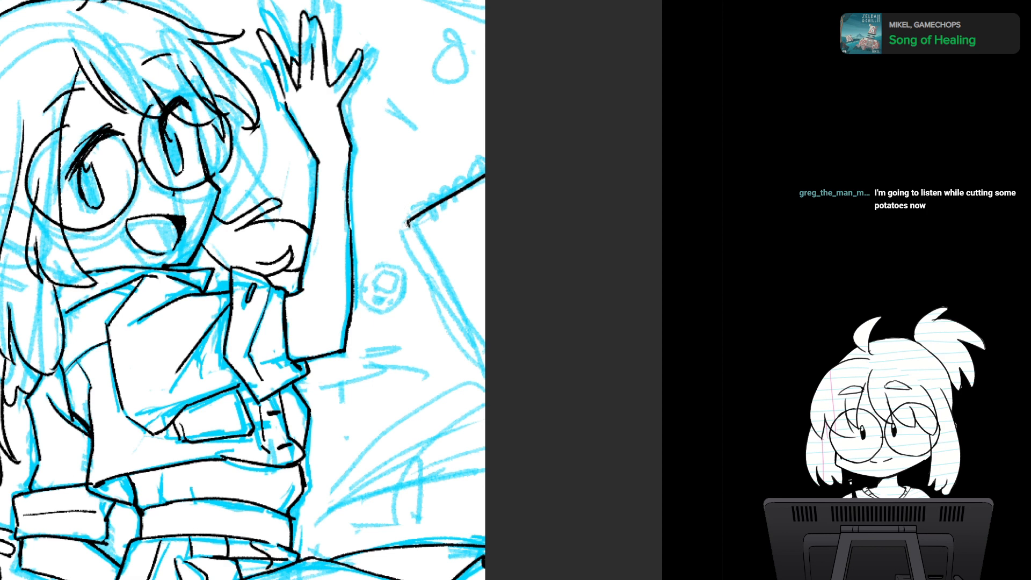
{"action": "left_click_drag", "start_coordinate": [407, 222], "coordinate": [485, 351]}
{"action": "key", "text": "ctrl+z"}
{"action": "left_click_drag", "start_coordinate": [408, 222], "coordinate": [498, 349]}
{"action": "left_click_drag", "start_coordinate": [424, 246], "coordinate": [482, 352]}
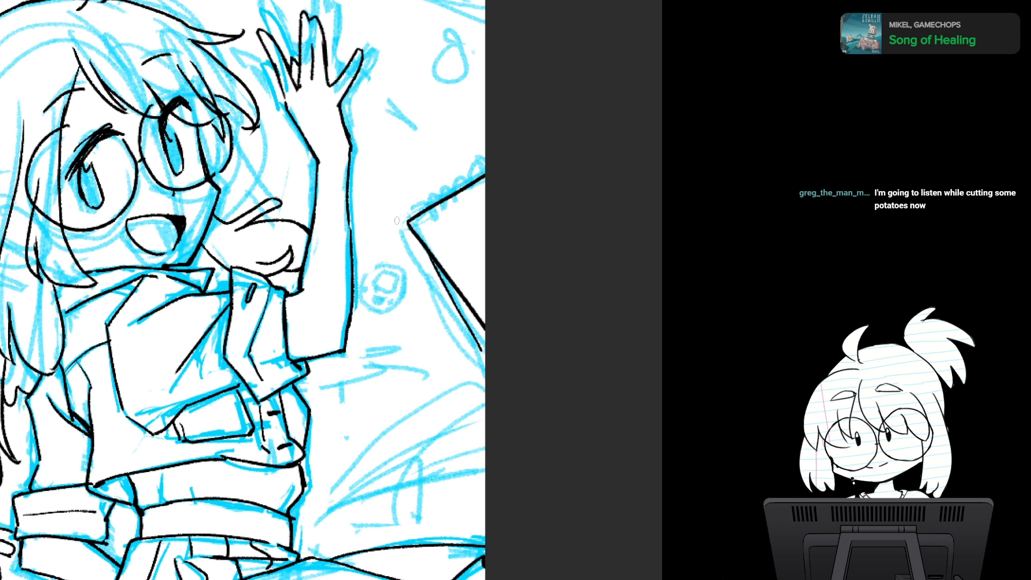
- Add thin parallel lines along the notebook's long side to show the thickness of its pages and cover
{"action": "left_click_drag", "start_coordinate": [409, 226], "coordinate": [449, 322]}
{"action": "key", "text": "ctrl+z"}
{"action": "mouse_move", "coordinate": [412, 247]}
{"action": "left_mouse_down"}
{"action": "mouse_move", "coordinate": [483, 369]}
{"action": "mouse_move", "coordinate": [448, 298]}
{"action": "mouse_move", "coordinate": [468, 333]}
{"action": "left_mouse_up"}
{"action": "key", "text": "ctrl+z"}
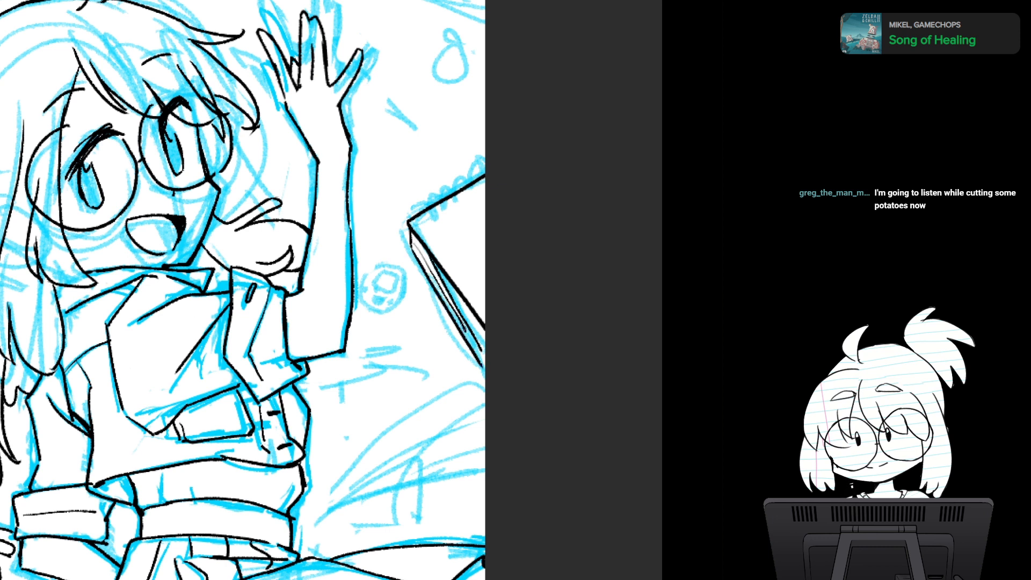
{"action": "left_click_drag", "start_coordinate": [450, 294], "coordinate": [496, 361]}
{"action": "key", "text": "ctrl+z"}
{"action": "left_click_drag", "start_coordinate": [445, 287], "coordinate": [499, 359]}
{"action": "key", "text": "ctrl+z"}
{"action": "left_click_drag", "start_coordinate": [450, 292], "coordinate": [493, 349]}
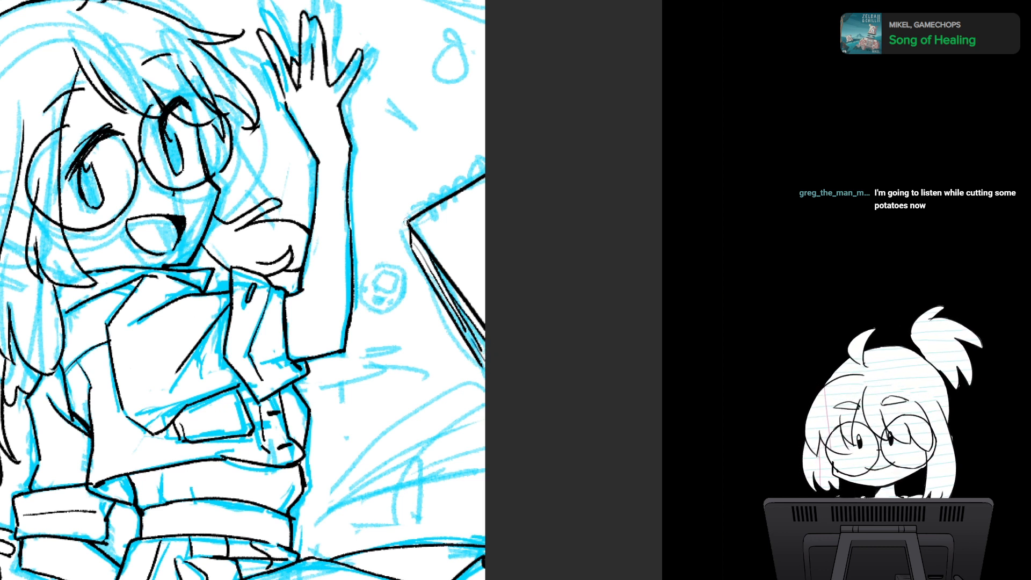
- Ink the rounded corner loop and the row of small spiral rings along the notebook's binding edge up to the page border
{"action": "left_click_drag", "start_coordinate": [422, 221], "coordinate": [423, 231]}
{"action": "left_click_drag", "start_coordinate": [423, 232], "coordinate": [465, 211]}
{"action": "mouse_move", "coordinate": [470, 194]}
{"action": "left_mouse_down"}
{"action": "mouse_move", "coordinate": [473, 205]}
{"action": "mouse_move", "coordinate": [482, 182]}
{"action": "left_mouse_up"}
{"action": "mouse_move", "coordinate": [402, 215]}
{"action": "left_mouse_down"}
{"action": "mouse_move", "coordinate": [416, 210]}
{"action": "mouse_move", "coordinate": [424, 228]}
{"action": "mouse_move", "coordinate": [413, 255]}
{"action": "mouse_move", "coordinate": [419, 215]}
{"action": "mouse_move", "coordinate": [440, 218]}
{"action": "mouse_move", "coordinate": [471, 182]}
{"action": "mouse_move", "coordinate": [476, 193]}
{"action": "left_mouse_up"}
{"action": "mouse_move", "coordinate": [455, 184]}
{"action": "left_mouse_down"}
{"action": "mouse_move", "coordinate": [473, 198]}
{"action": "mouse_move", "coordinate": [485, 164]}
{"action": "mouse_move", "coordinate": [486, 191]}
{"action": "mouse_move", "coordinate": [475, 166]}
{"action": "left_mouse_up"}
{"action": "left_click_drag", "start_coordinate": [480, 182], "coordinate": [486, 191]}
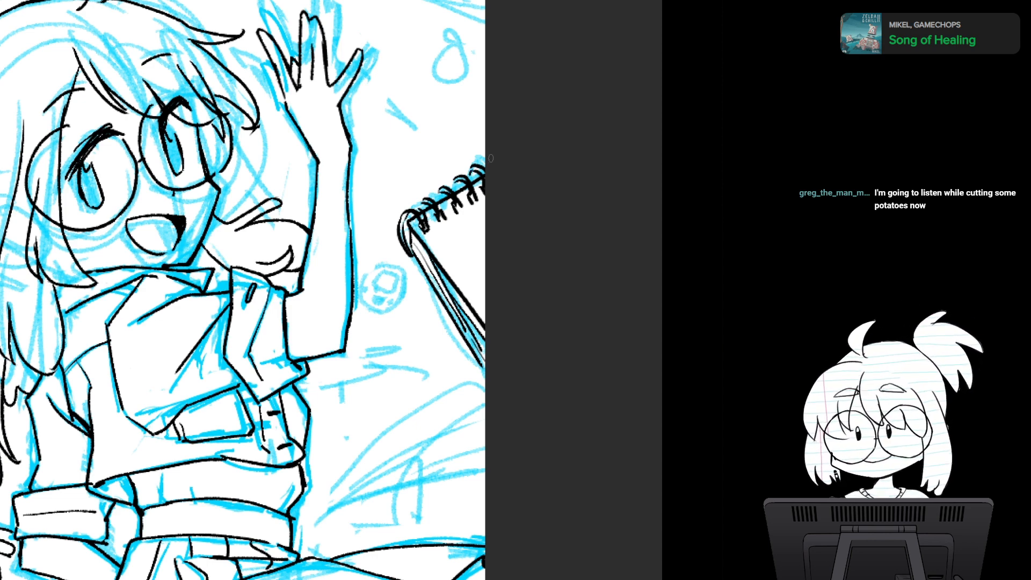
{"action": "left_click_drag", "start_coordinate": [490, 158], "coordinate": [509, 23]}
{"action": "mouse_move", "coordinate": [465, 237]}
{"action": "left_mouse_down"}
{"action": "mouse_move", "coordinate": [494, 343]}
{"action": "mouse_move", "coordinate": [526, 344]}
{"action": "left_mouse_up"}
{"action": "scroll", "coordinate": [495, 343], "scroll_direction": "down", "scroll_amount": 3}
{"action": "scroll", "coordinate": [495, 355], "scroll_direction": "up", "scroll_amount": 4}
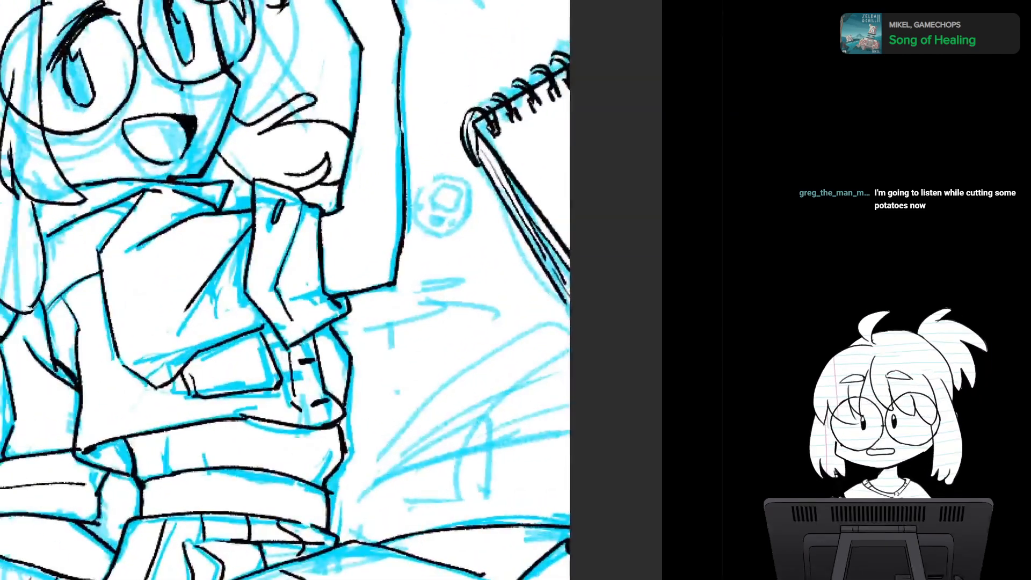
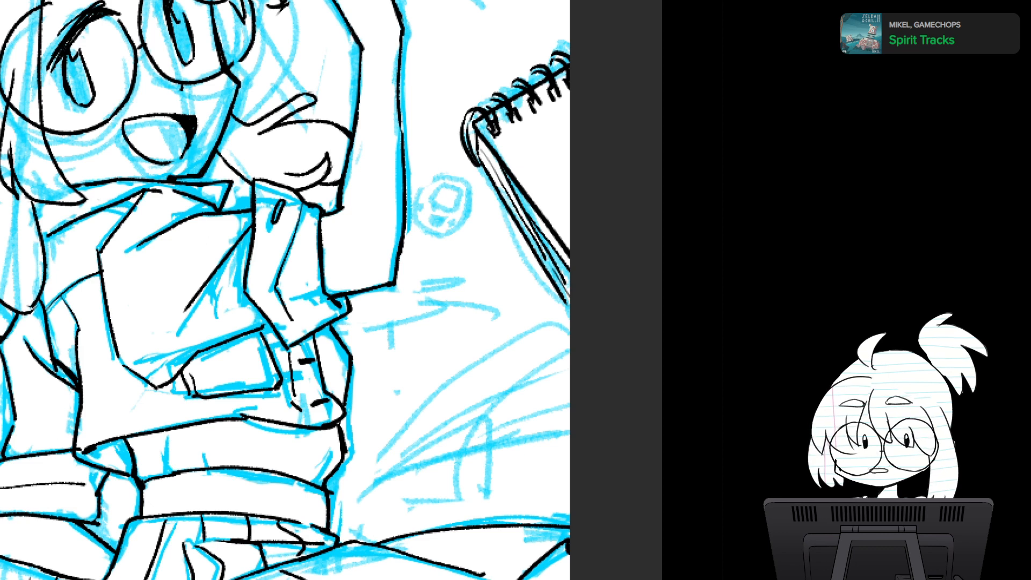
- Draw the egg-shaped outline of a small keychain virtual pet between the raised arm and the notebook, redoing unsatisfactory strokes
{"action": "mouse_move", "coordinate": [449, 248]}
{"action": "left_mouse_down"}
{"action": "mouse_move", "coordinate": [485, 256]}
{"action": "mouse_move", "coordinate": [447, 248]}
{"action": "mouse_move", "coordinate": [459, 304]}
{"action": "left_mouse_up"}
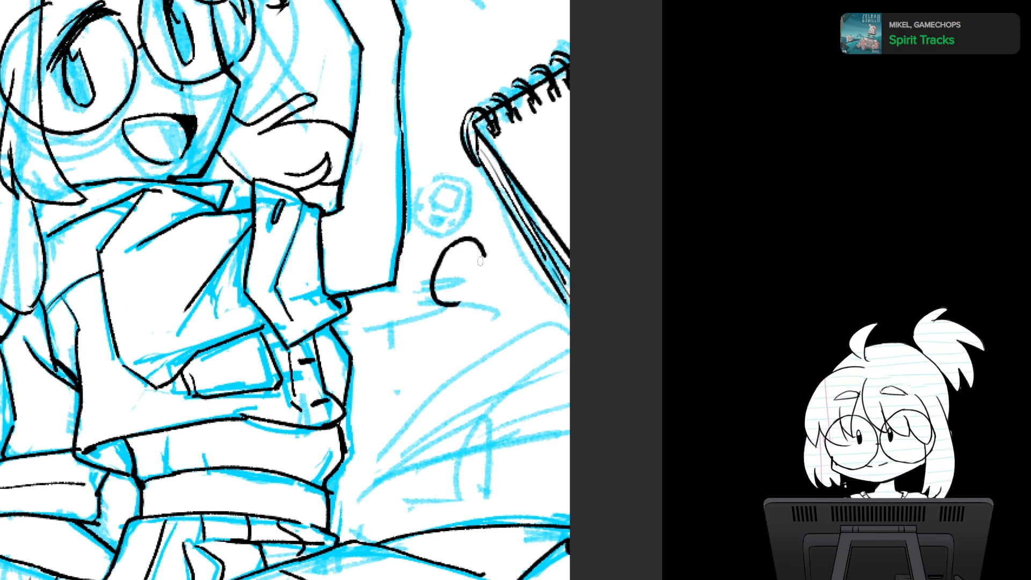
{"action": "key", "text": "ctrl+z"}
{"action": "mouse_move", "coordinate": [454, 244]}
{"action": "left_mouse_down"}
{"action": "mouse_move", "coordinate": [435, 259]}
{"action": "mouse_move", "coordinate": [458, 306]}
{"action": "mouse_move", "coordinate": [482, 264]}
{"action": "mouse_move", "coordinate": [427, 288]}
{"action": "mouse_move", "coordinate": [461, 306]}
{"action": "left_mouse_up"}
{"action": "key", "text": "ctrl+z"}
{"action": "left_click_drag", "start_coordinate": [484, 257], "coordinate": [462, 311]}
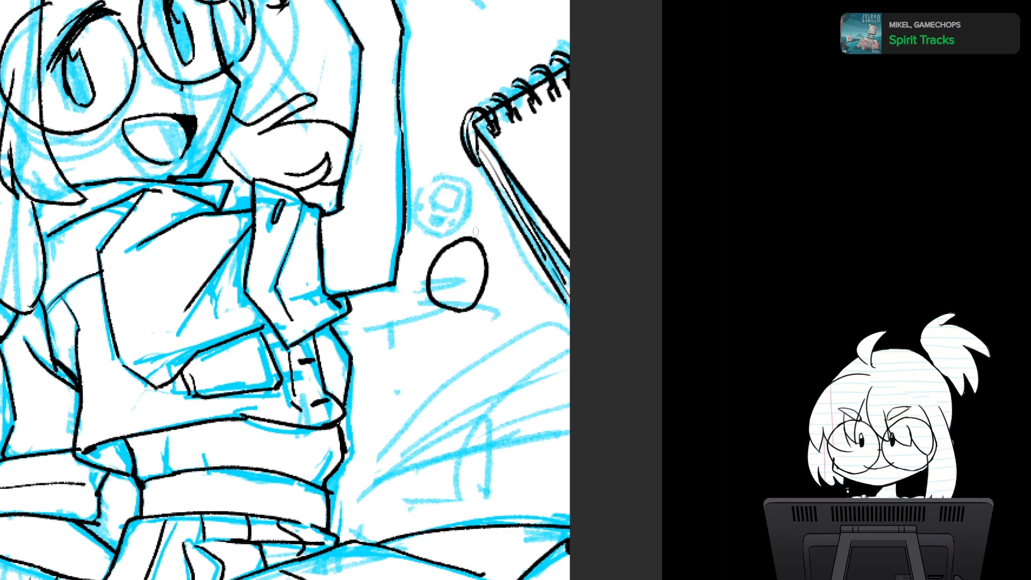
- Add the attachment nub on top of the egg-shaped toy and a looping ball chain made of small dots
{"action": "left_click_drag", "start_coordinate": [475, 233], "coordinate": [469, 243]}
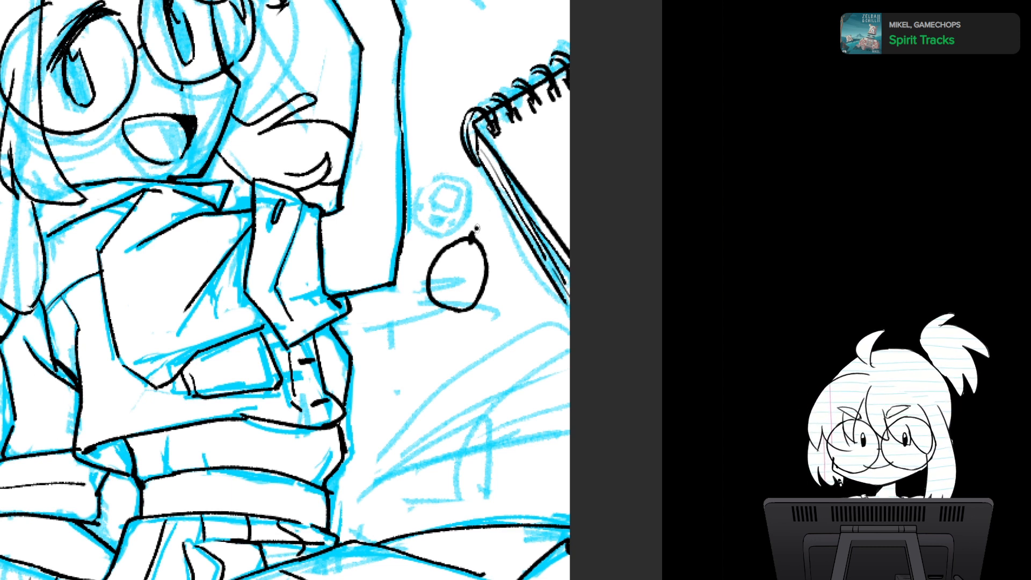
{"action": "left_click", "coordinate": [478, 222]}
{"action": "left_click", "coordinate": [475, 213]}
{"action": "left_click", "coordinate": [470, 204]}
{"action": "left_click", "coordinate": [465, 199]}
{"action": "left_click", "coordinate": [459, 195]}
{"action": "left_click", "coordinate": [451, 192]}
{"action": "left_click", "coordinate": [444, 189]}
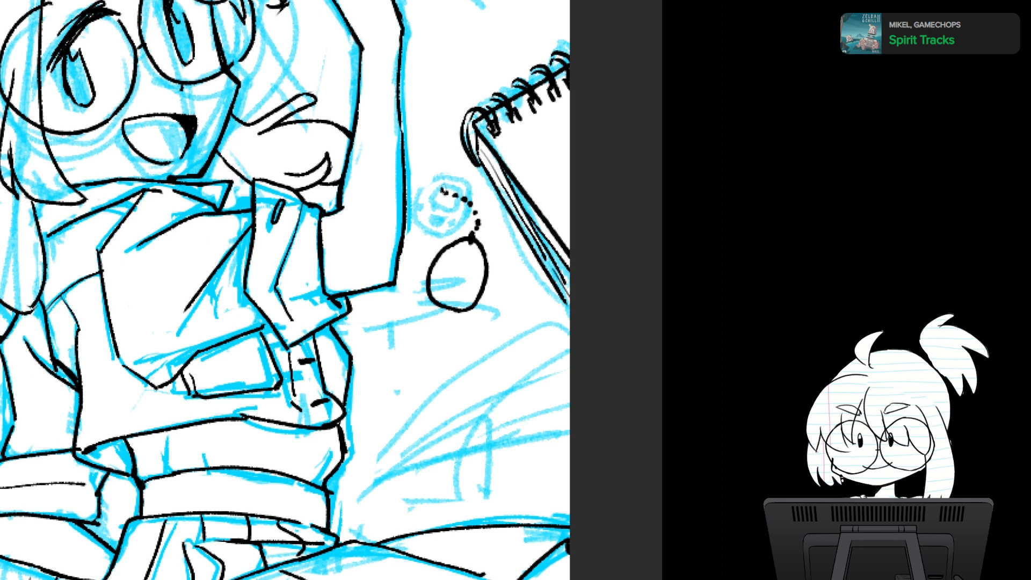
{"action": "left_click", "coordinate": [435, 187]}
{"action": "left_click", "coordinate": [430, 194]}
{"action": "left_click", "coordinate": [431, 201]}
{"action": "left_click", "coordinate": [436, 207]}
{"action": "left_click", "coordinate": [439, 207]}
{"action": "left_click", "coordinate": [446, 209]}
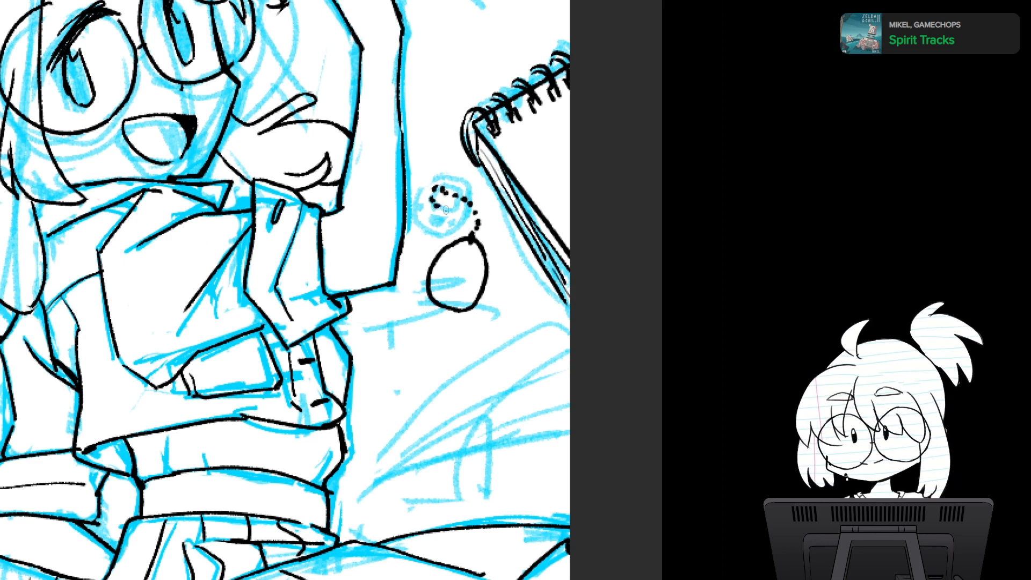
{"action": "left_click", "coordinate": [446, 210]}
{"action": "left_click", "coordinate": [458, 215]}
{"action": "left_click", "coordinate": [464, 218]}
{"action": "left_click", "coordinate": [469, 226]}
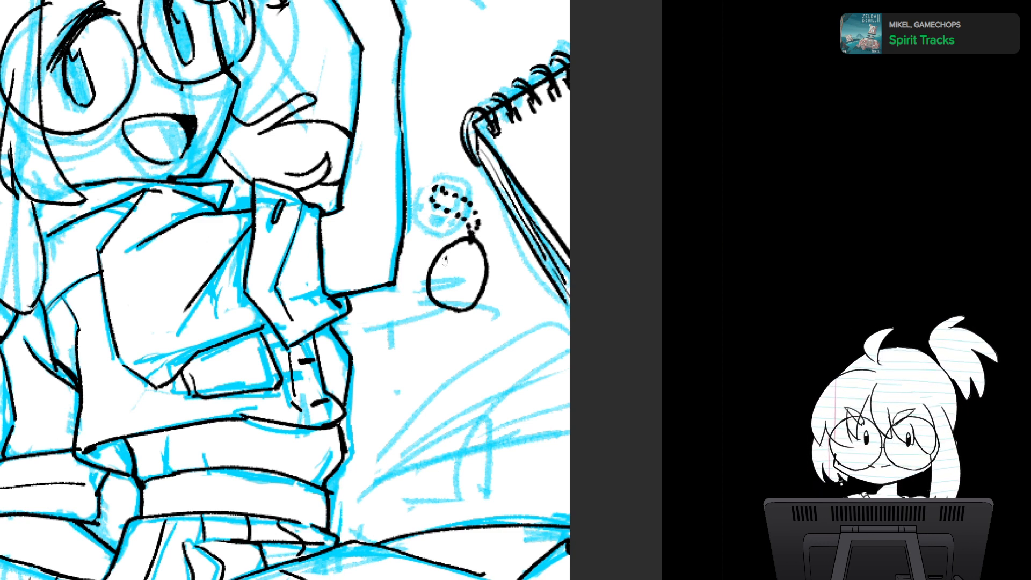
- Ink the virtual pet's square screen, three round buttons beneath it, and a jagged frame around the screen
{"action": "mouse_move", "coordinate": [453, 257]}
{"action": "left_mouse_down"}
{"action": "mouse_move", "coordinate": [474, 265]}
{"action": "mouse_move", "coordinate": [444, 280]}
{"action": "mouse_move", "coordinate": [455, 259]}
{"action": "mouse_move", "coordinate": [475, 267]}
{"action": "mouse_move", "coordinate": [467, 290]}
{"action": "left_mouse_up"}
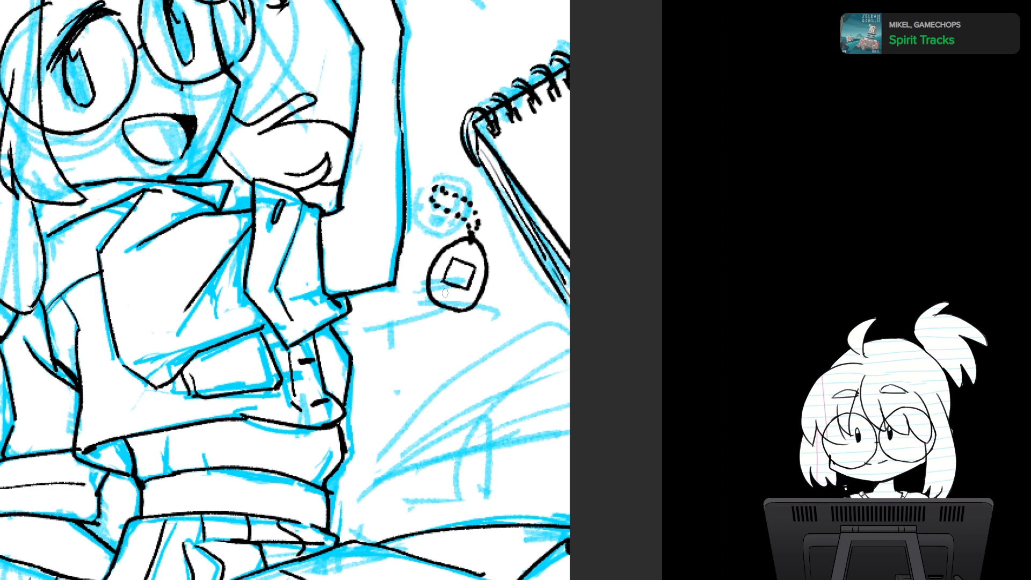
{"action": "left_click", "coordinate": [450, 297]}
{"action": "left_click", "coordinate": [443, 290]}
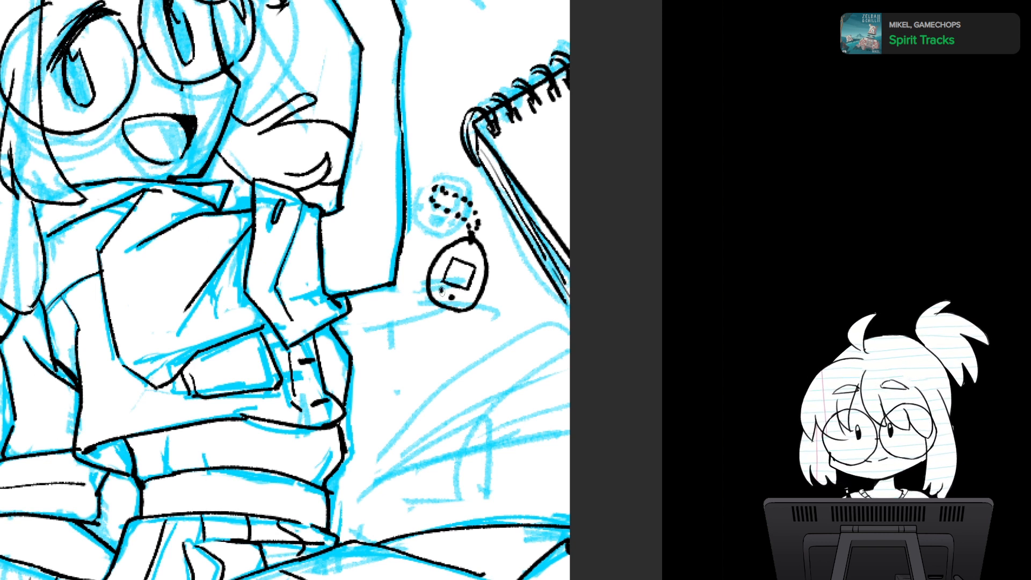
{"action": "left_click", "coordinate": [462, 298]}
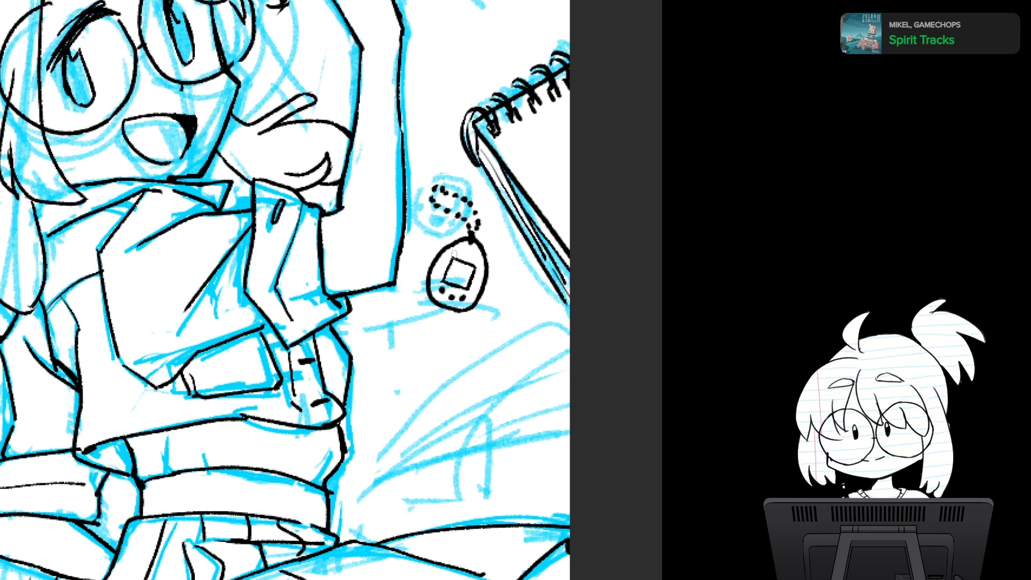
{"action": "mouse_move", "coordinate": [447, 254]}
{"action": "left_mouse_down"}
{"action": "mouse_move", "coordinate": [480, 263]}
{"action": "mouse_move", "coordinate": [470, 293]}
{"action": "mouse_move", "coordinate": [446, 254]}
{"action": "mouse_move", "coordinate": [437, 283]}
{"action": "mouse_move", "coordinate": [470, 293]}
{"action": "left_mouse_up"}
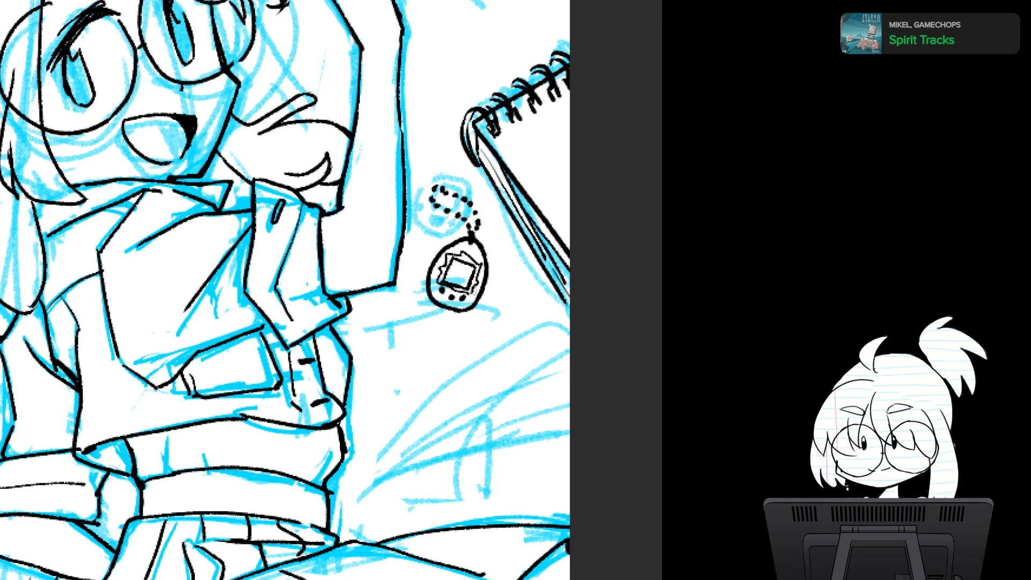
{"action": "scroll", "coordinate": [463, 318], "scroll_direction": "down", "scroll_amount": 5}
{"action": "scroll", "coordinate": [451, 233], "scroll_direction": "up", "scroll_amount": 4}
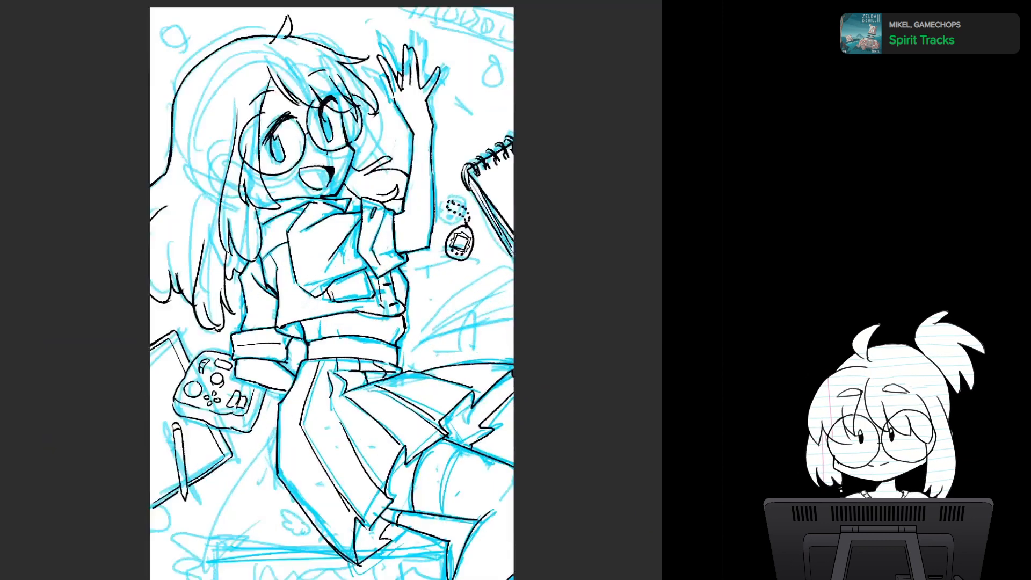
{"action": "mouse_move", "coordinate": [376, 333]}
{"action": "left_mouse_down"}
{"action": "mouse_move", "coordinate": [373, 341]}
{"action": "mouse_move", "coordinate": [413, 161]}
{"action": "mouse_move", "coordinate": [450, 332]}
{"action": "left_mouse_up"}
{"action": "left_click_drag", "start_coordinate": [398, 327], "coordinate": [379, 324]}
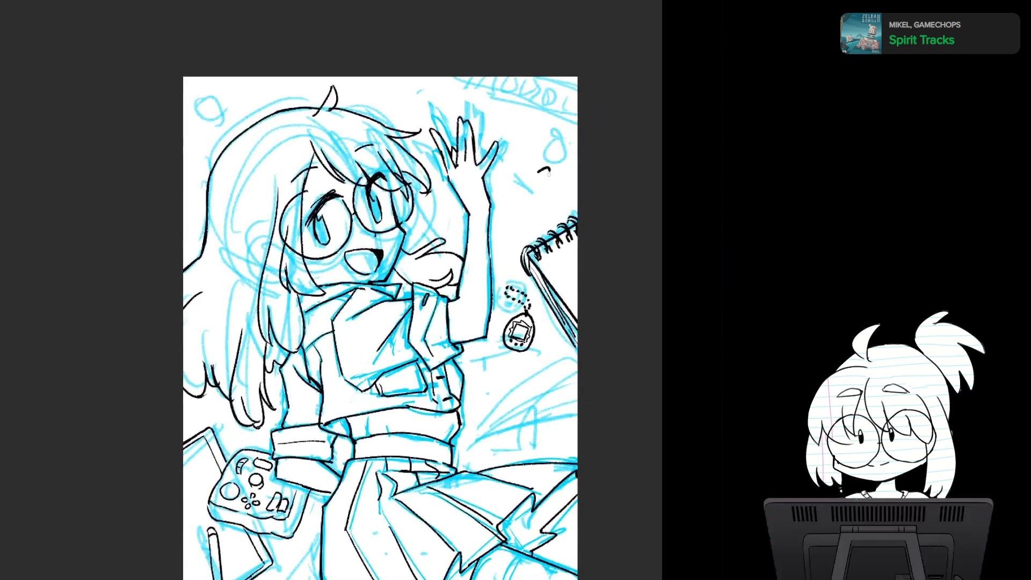
{"action": "left_click_drag", "start_coordinate": [527, 210], "coordinate": [548, 169]}
{"action": "left_click_drag", "start_coordinate": [538, 173], "coordinate": [548, 182]}
{"action": "key", "text": "ctrl+z"}
{"action": "key", "text": "ctrl+z"}
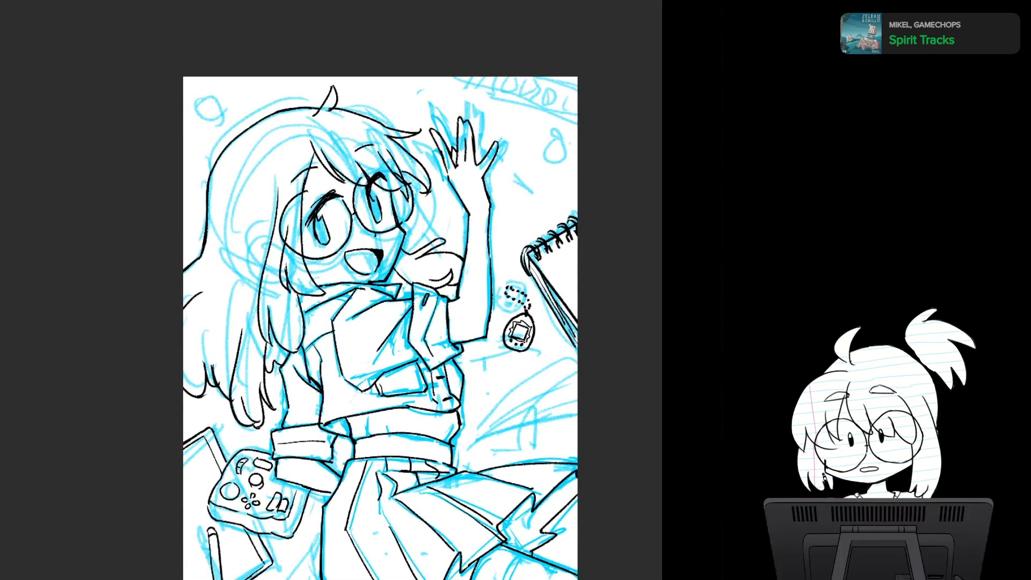
{"action": "left_click_drag", "start_coordinate": [229, 92], "coordinate": [239, 102]}
{"action": "left_click_drag", "start_coordinate": [226, 105], "coordinate": [261, 78]}
{"action": "key", "text": "ctrl+z"}
{"action": "key", "text": "ctrl+z"}
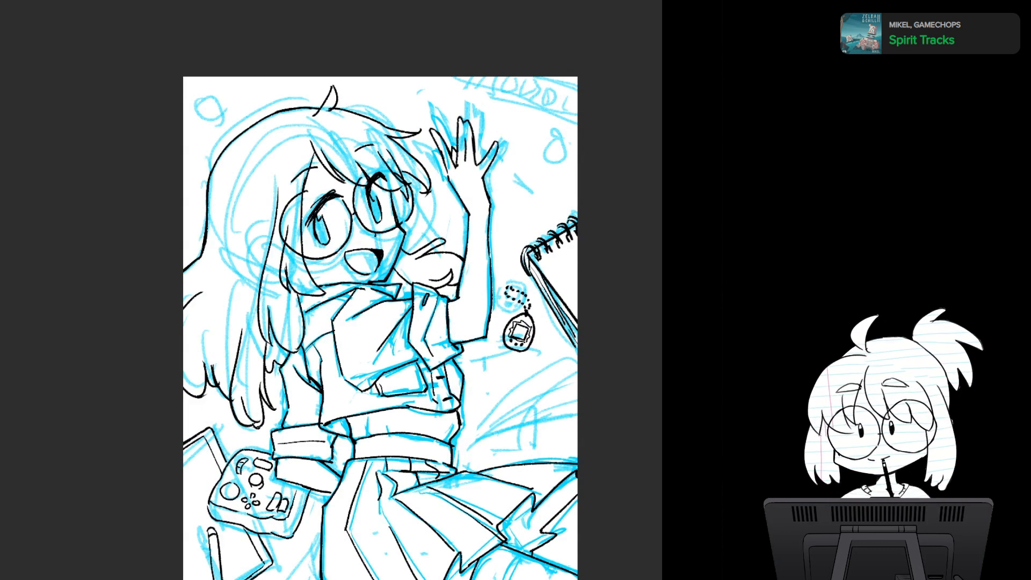
{"action": "left_click_drag", "start_coordinate": [380, 300], "coordinate": [342, 330]}
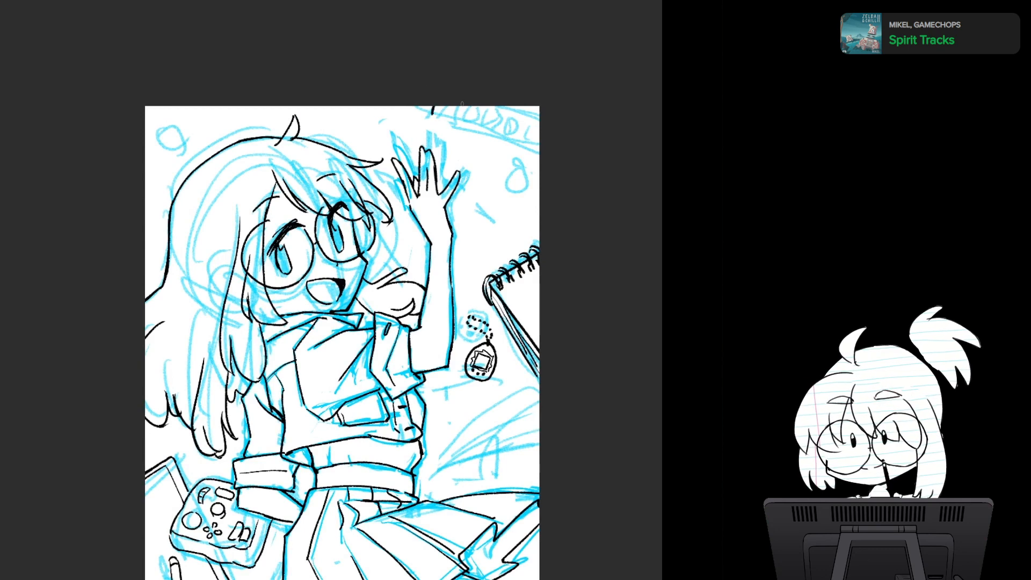
{"action": "mouse_move", "coordinate": [434, 105]}
{"action": "left_mouse_down"}
{"action": "mouse_move", "coordinate": [442, 118]}
{"action": "mouse_move", "coordinate": [555, 148]}
{"action": "mouse_move", "coordinate": [411, 132]}
{"action": "left_mouse_up"}
{"action": "key", "text": "ctrl+z"}
{"action": "scroll", "coordinate": [392, 278], "scroll_direction": "up", "scroll_amount": 1}
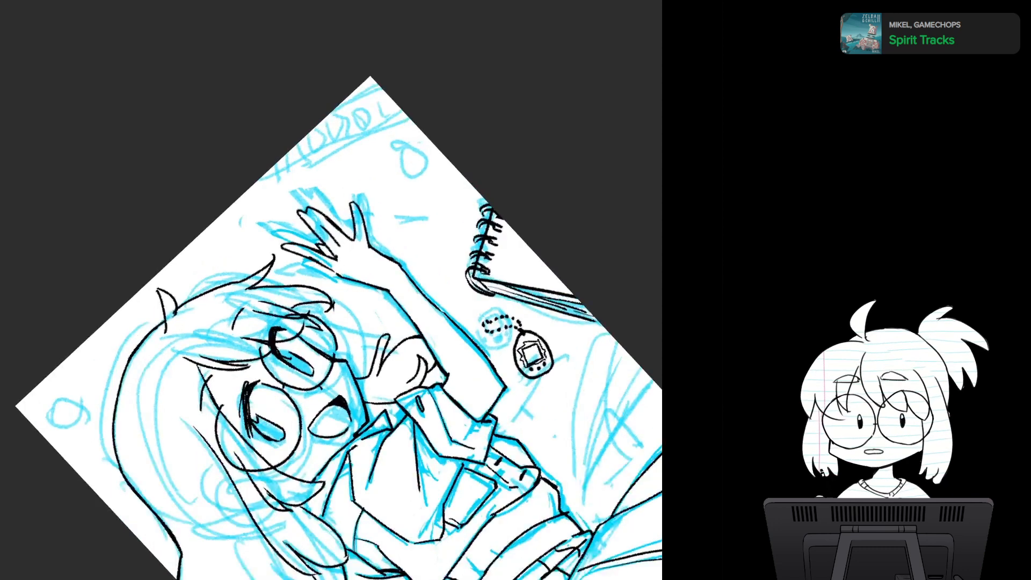
{"action": "left_click_drag", "start_coordinate": [392, 278], "coordinate": [373, 326]}
{"action": "scroll", "coordinate": [365, 293], "scroll_direction": "up", "scroll_amount": 2}
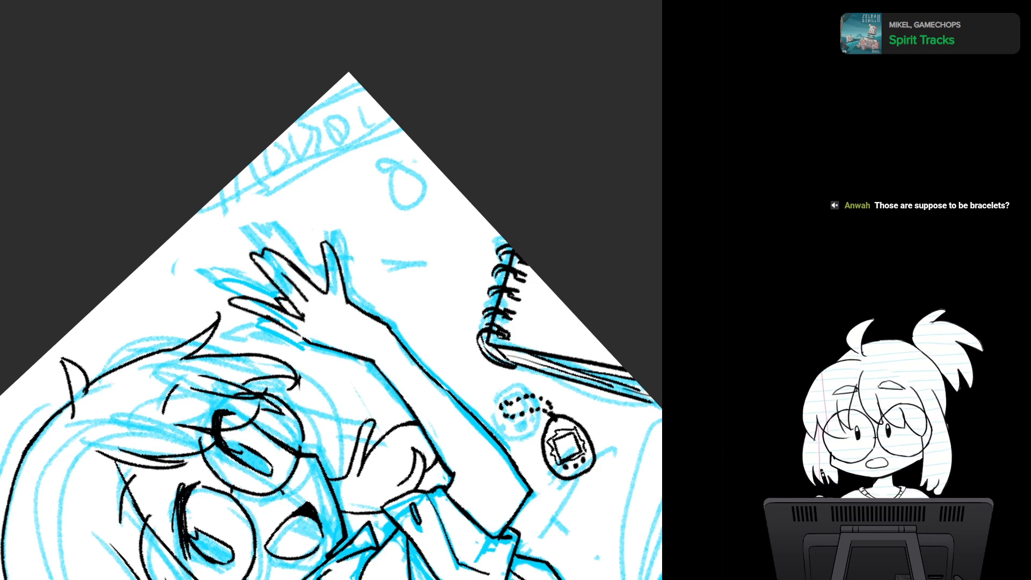
{"action": "left_click_drag", "start_coordinate": [306, 376], "coordinate": [358, 207]}
{"action": "left_click_drag", "start_coordinate": [331, 161], "coordinate": [431, 209]}
{"action": "key", "text": "Escape"}
{"action": "left_click_drag", "start_coordinate": [414, 430], "coordinate": [430, 344]}
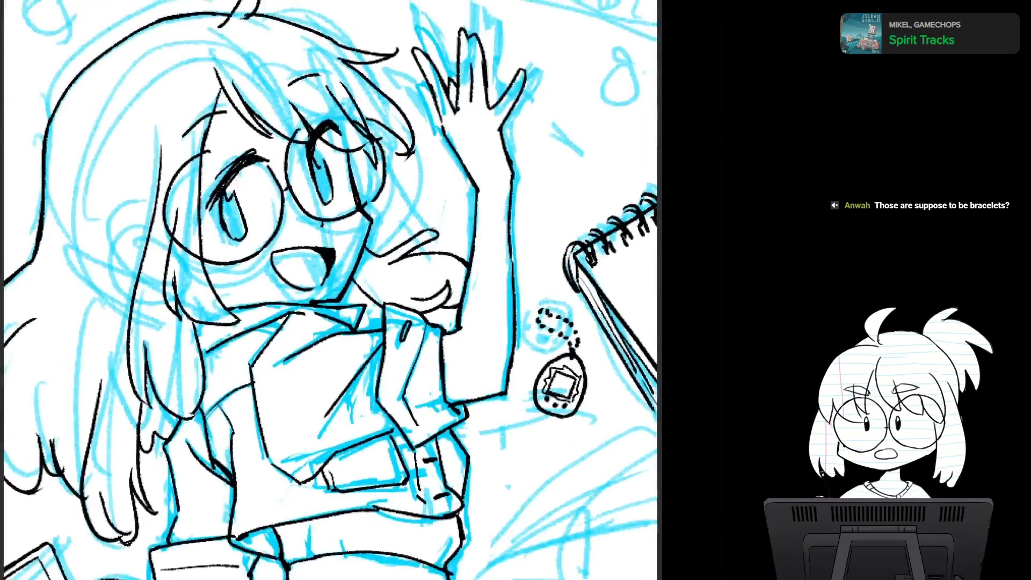
{"action": "scroll", "coordinate": [430, 344], "scroll_direction": "down", "scroll_amount": 3}
{"action": "scroll", "coordinate": [430, 344], "scroll_direction": "up", "scroll_amount": 1}
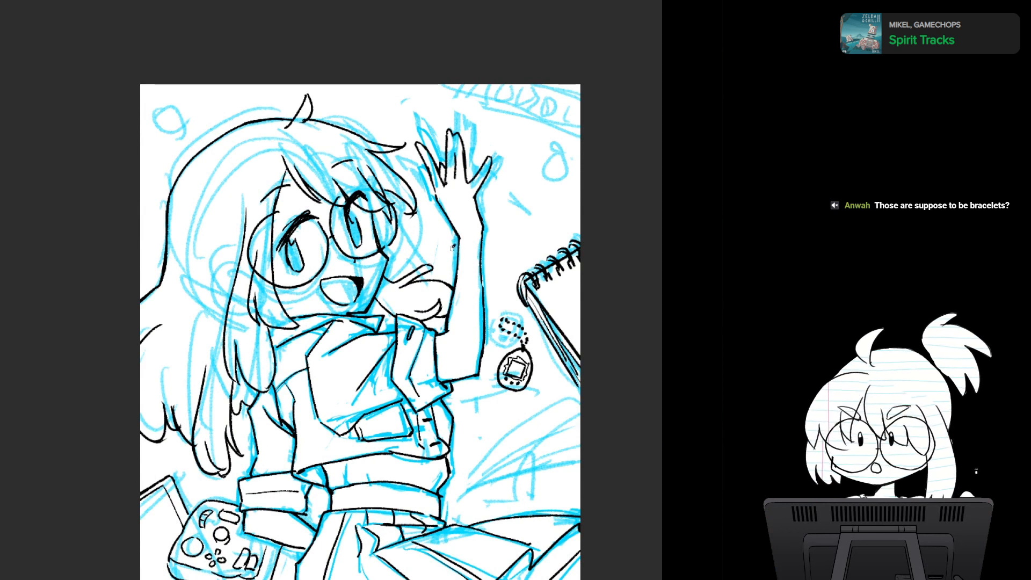
- Try out a thin bracelet around the wrist of the waving arm
{"action": "mouse_move", "coordinate": [453, 248]}
{"action": "left_mouse_down"}
{"action": "mouse_move", "coordinate": [483, 236]}
{"action": "mouse_move", "coordinate": [485, 248]}
{"action": "left_mouse_up"}
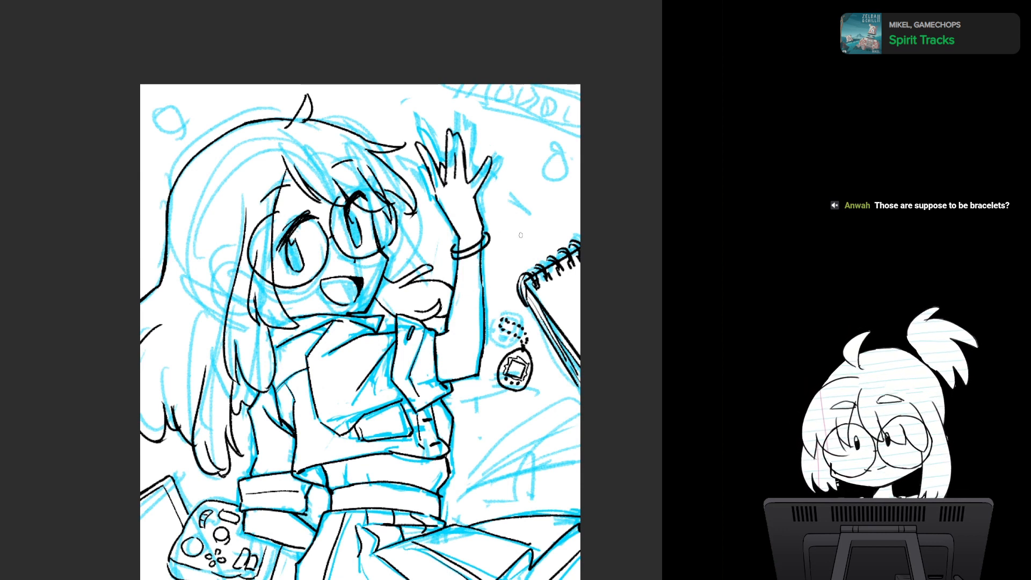
{"action": "key", "text": "ctrl+z"}
{"action": "key", "text": "ctrl+z"}
{"action": "key", "text": "ctrl+z"}
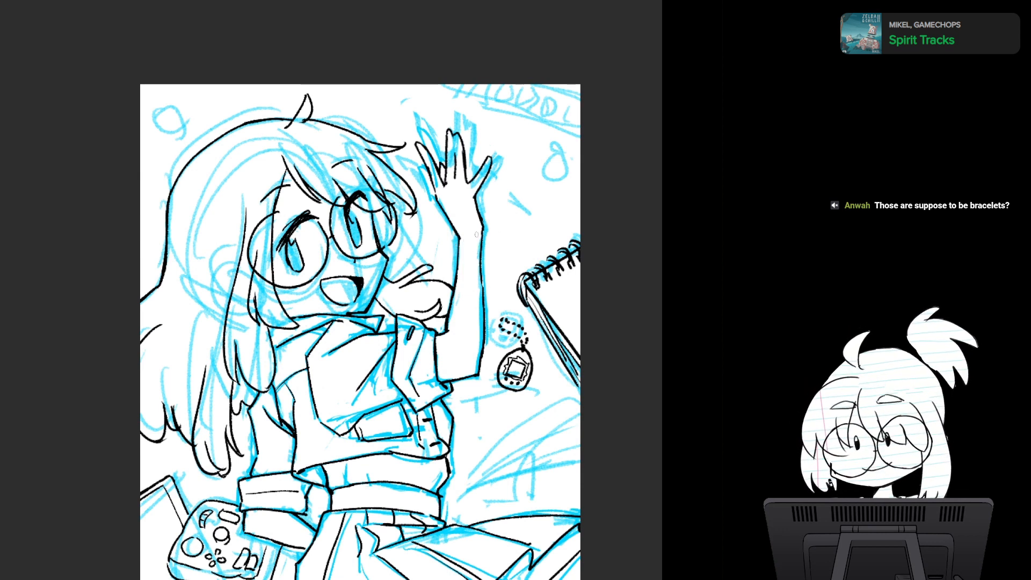
{"action": "mouse_move", "coordinate": [464, 240]}
{"action": "left_mouse_down"}
{"action": "mouse_move", "coordinate": [477, 261]}
{"action": "mouse_move", "coordinate": [467, 237]}
{"action": "mouse_move", "coordinate": [466, 271]}
{"action": "mouse_move", "coordinate": [487, 248]}
{"action": "mouse_move", "coordinate": [445, 253]}
{"action": "mouse_move", "coordinate": [477, 265]}
{"action": "mouse_move", "coordinate": [475, 239]}
{"action": "left_mouse_up"}
{"action": "key", "text": "ctrl+z"}
{"action": "key", "text": "ctrl+z"}
{"action": "key", "text": "ctrl+z"}
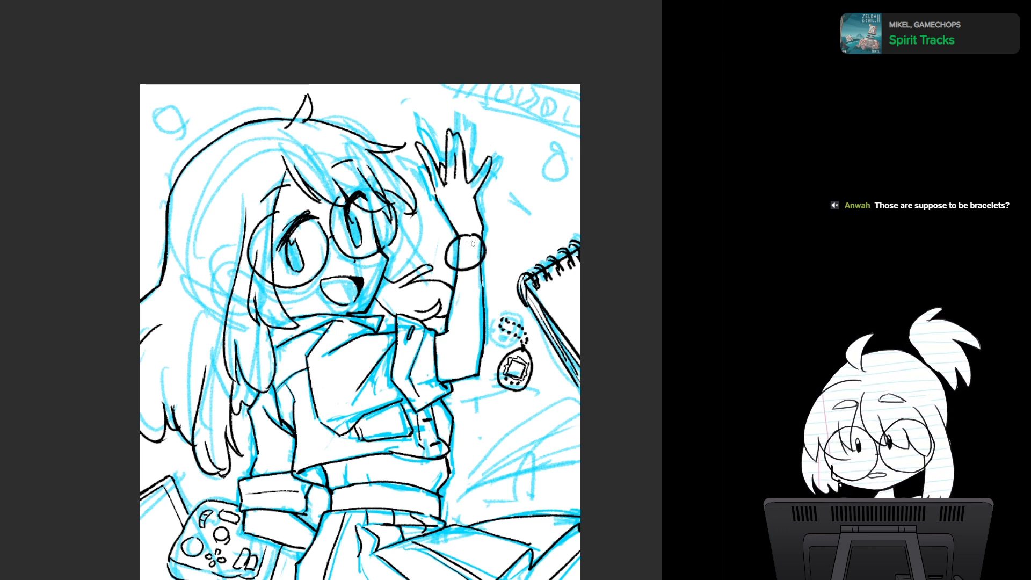
- Try out a round wristwatch with a square screen and small side buttons on the waving arm
{"action": "mouse_move", "coordinate": [465, 240]}
{"action": "left_mouse_down"}
{"action": "mouse_move", "coordinate": [452, 258]}
{"action": "mouse_move", "coordinate": [469, 240]}
{"action": "mouse_move", "coordinate": [488, 235]}
{"action": "mouse_move", "coordinate": [489, 249]}
{"action": "mouse_move", "coordinate": [484, 139]}
{"action": "left_mouse_up"}
{"action": "left_click", "coordinate": [477, 242]}
{"action": "left_click", "coordinate": [477, 254]}
{"action": "left_click", "coordinate": [482, 249]}
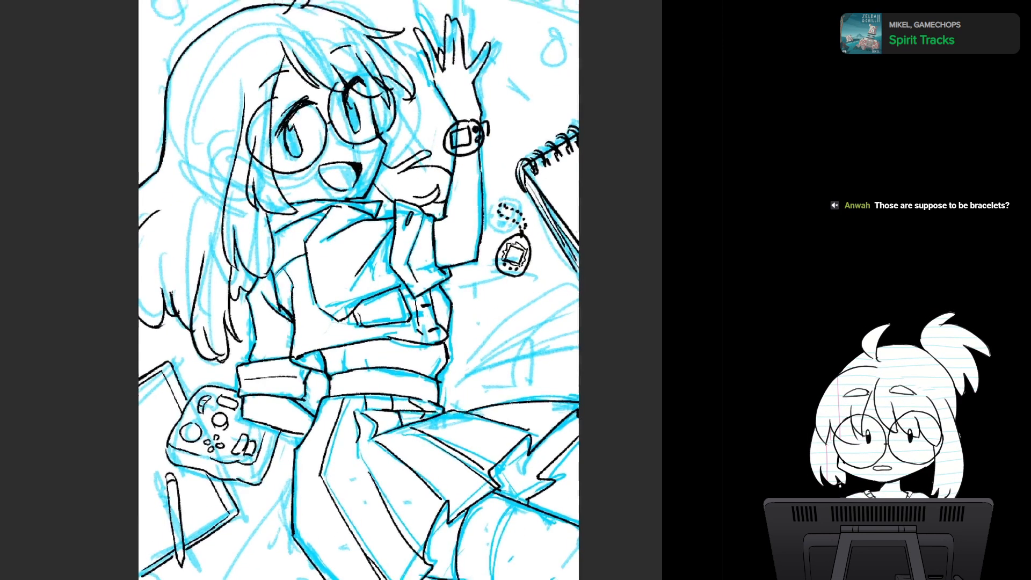
{"action": "scroll", "coordinate": [522, 321], "scroll_direction": "down", "scroll_amount": 2}
{"action": "left_click_drag", "start_coordinate": [522, 322], "coordinate": [476, 357]}
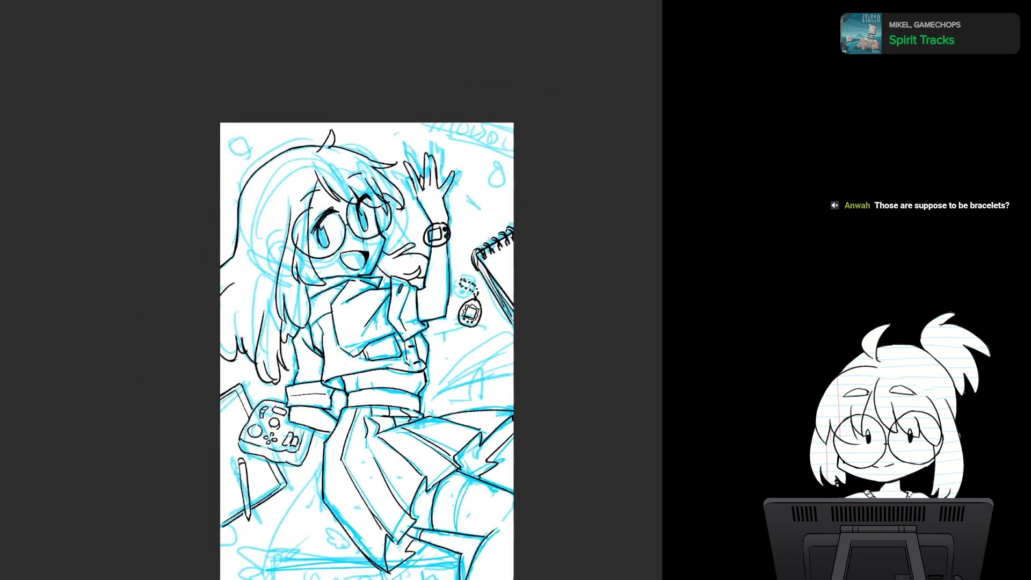
{"action": "key", "text": "ctrl+z"}
{"action": "key", "text": "ctrl+z"}
{"action": "key", "text": "ctrl+z"}
{"action": "key", "text": "ctrl+z"}
{"action": "key", "text": "ctrl+z"}
{"action": "key", "text": "ctrl+z"}
- Ink the divided strip in the page corner above the waving hand, with its long border and the separate compartments
{"action": "left_click_drag", "start_coordinate": [451, 266], "coordinate": [473, 262]}
{"action": "scroll", "coordinate": [473, 353], "scroll_direction": "up", "scroll_amount": 3}
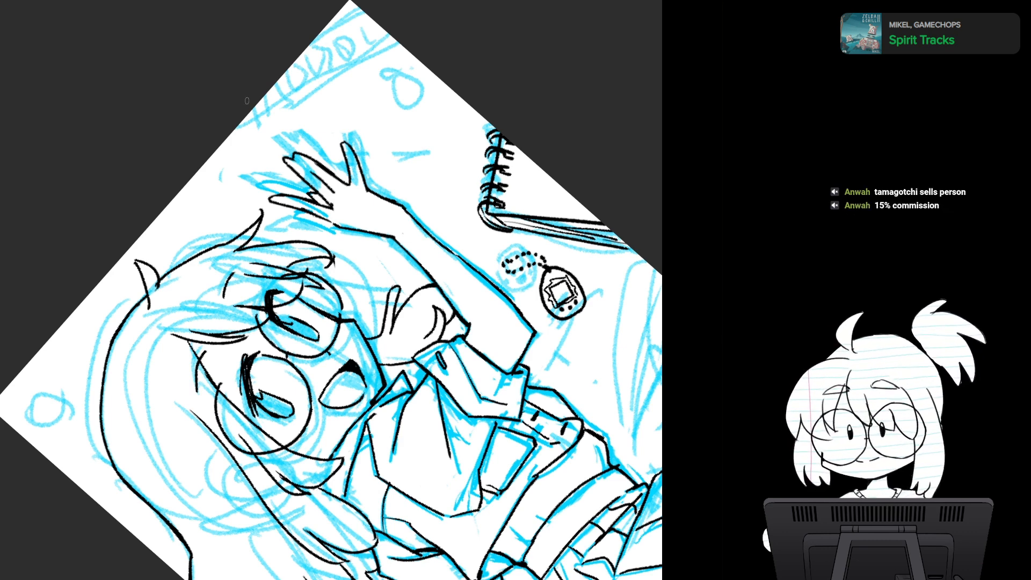
{"action": "mouse_move", "coordinate": [254, 107]}
{"action": "left_mouse_down"}
{"action": "mouse_move", "coordinate": [261, 120]}
{"action": "mouse_move", "coordinate": [404, 44]}
{"action": "left_mouse_up"}
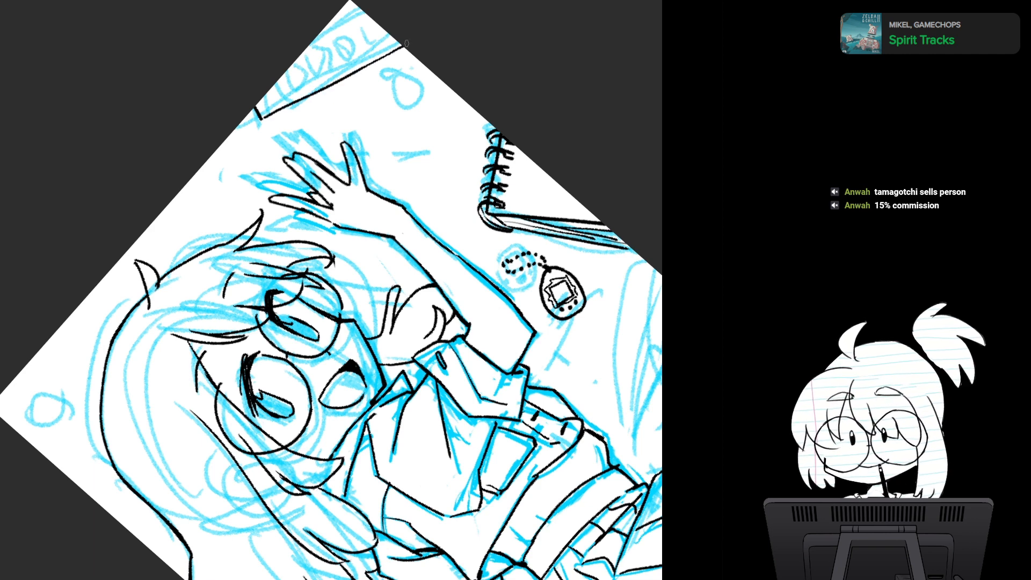
{"action": "mouse_move", "coordinate": [260, 98]}
{"action": "left_mouse_down"}
{"action": "mouse_move", "coordinate": [261, 113]}
{"action": "mouse_move", "coordinate": [311, 84]}
{"action": "mouse_move", "coordinate": [311, 56]}
{"action": "mouse_move", "coordinate": [317, 79]}
{"action": "mouse_move", "coordinate": [340, 70]}
{"action": "left_mouse_up"}
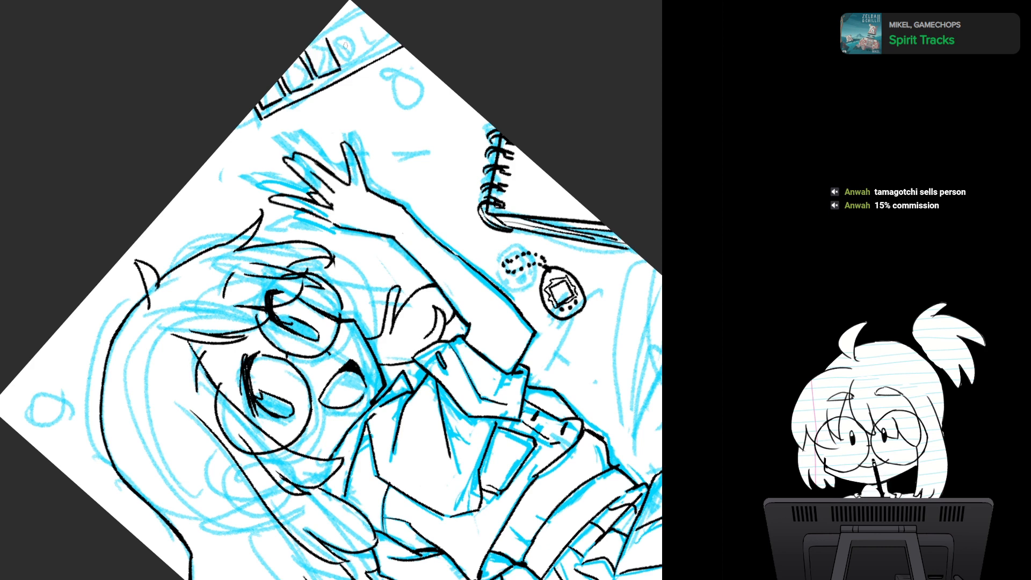
{"action": "mouse_move", "coordinate": [330, 30]}
{"action": "left_mouse_down"}
{"action": "mouse_move", "coordinate": [344, 68]}
{"action": "mouse_move", "coordinate": [368, 60]}
{"action": "mouse_move", "coordinate": [350, 12]}
{"action": "left_mouse_up"}
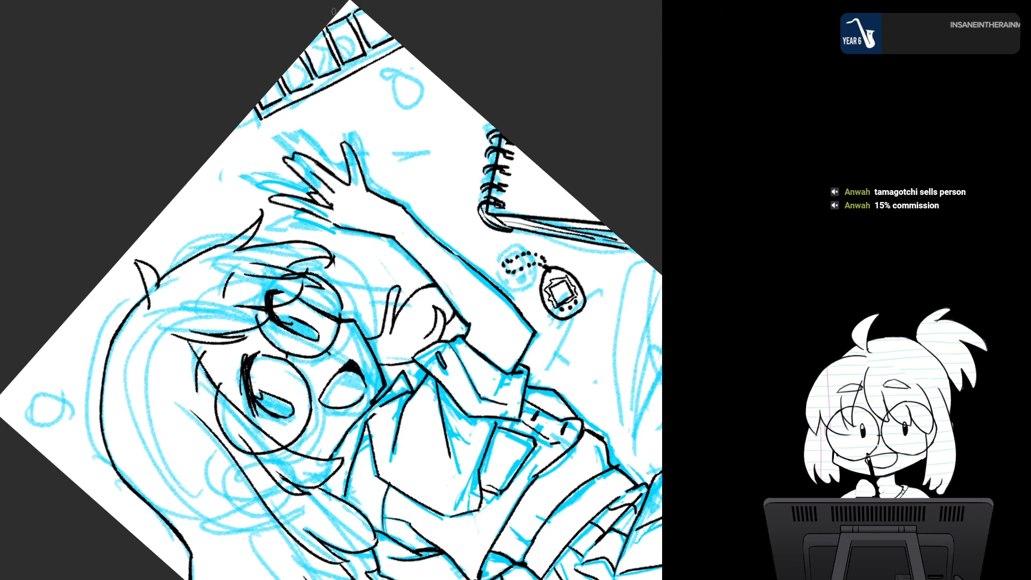
{"action": "left_click_drag", "start_coordinate": [333, 11], "coordinate": [445, 1]}
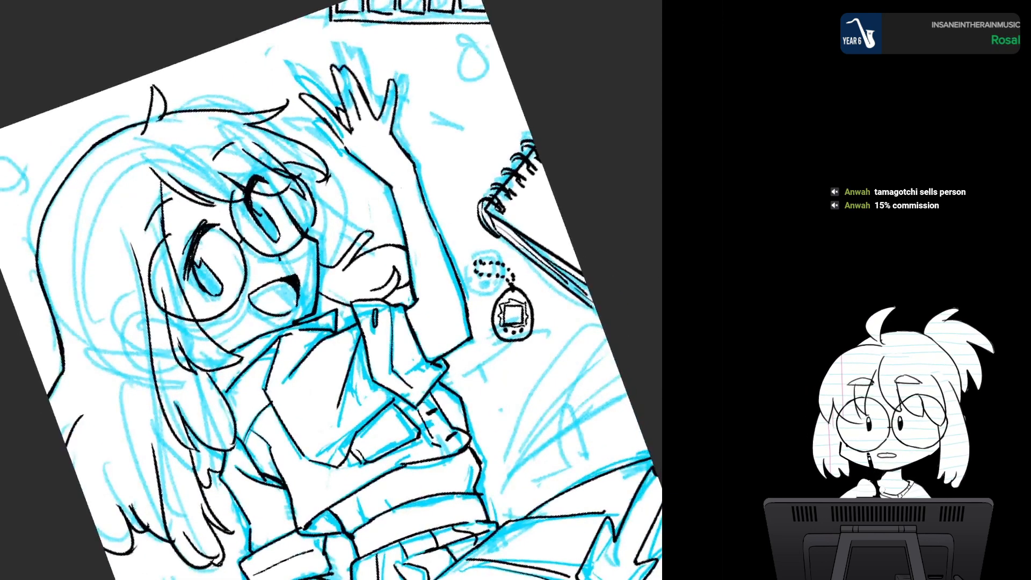
- Examine the line art mirrored horizontally and in its normal upright orientation
{"action": "key", "text": "h"}
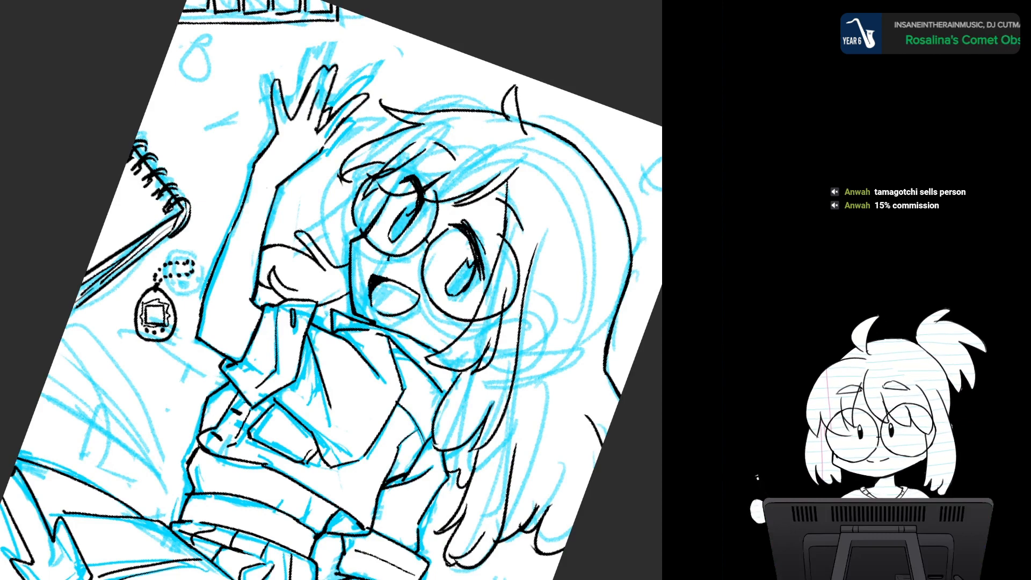
{"action": "key", "text": "h"}
{"action": "key", "text": "Home"}
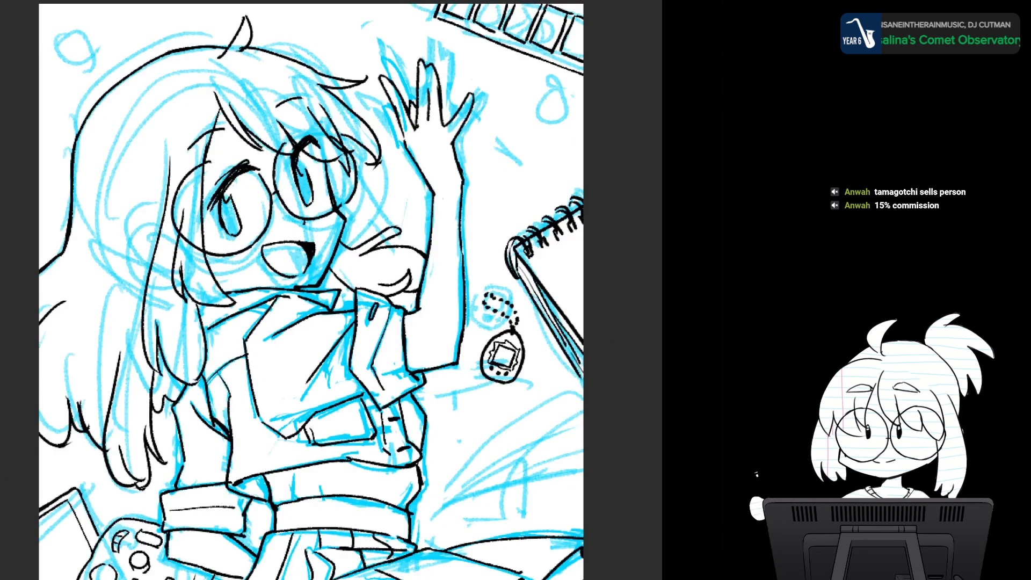
{"action": "mouse_move", "coordinate": [469, 292]}
{"action": "left_mouse_down"}
{"action": "mouse_move", "coordinate": [475, 401]}
{"action": "mouse_move", "coordinate": [458, 352]}
{"action": "mouse_move", "coordinate": [410, 316]}
{"action": "mouse_move", "coordinate": [410, 363]}
{"action": "mouse_move", "coordinate": [464, 367]}
{"action": "mouse_move", "coordinate": [458, 355]}
{"action": "mouse_move", "coordinate": [470, 373]}
{"action": "left_mouse_up"}
{"action": "scroll", "coordinate": [457, 352], "scroll_direction": "down", "scroll_amount": 1}
{"action": "scroll", "coordinate": [457, 354], "scroll_direction": "up", "scroll_amount": 1}
{"action": "mouse_move", "coordinate": [463, 274]}
{"action": "left_mouse_down"}
{"action": "mouse_move", "coordinate": [474, 275]}
{"action": "mouse_move", "coordinate": [458, 274]}
{"action": "left_mouse_up"}
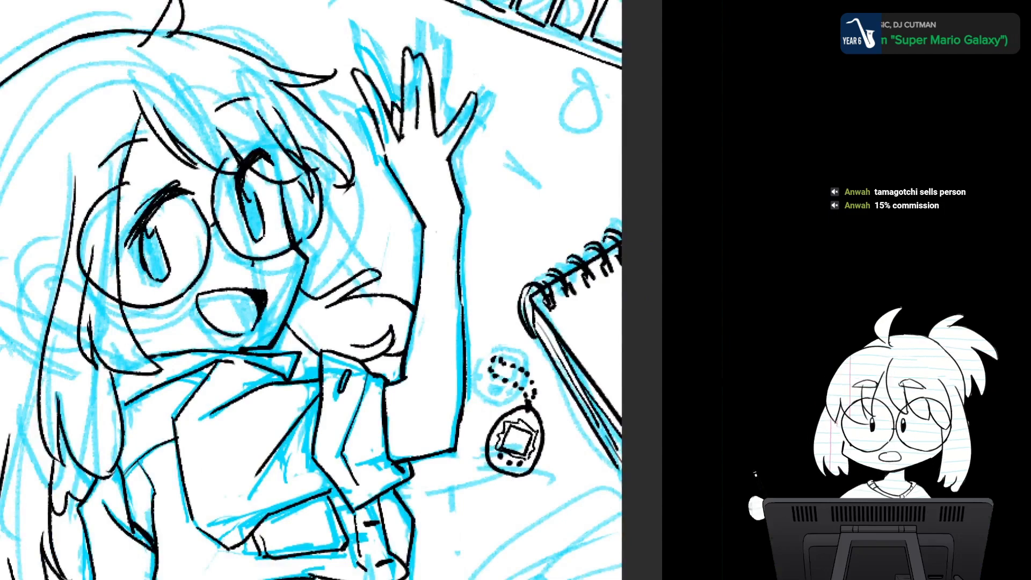
- Try out long strokes for a paintbrush in the space between the divided strip and the waving hand
{"action": "mouse_move", "coordinate": [484, 341]}
{"action": "left_mouse_down"}
{"action": "mouse_move", "coordinate": [506, 292]}
{"action": "mouse_move", "coordinate": [489, 217]}
{"action": "left_mouse_up"}
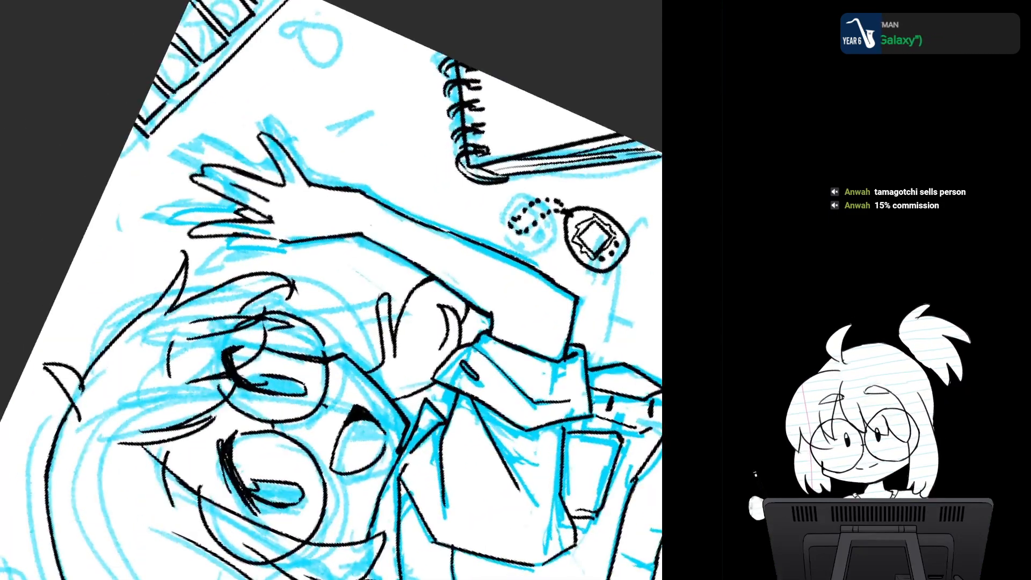
{"action": "left_click_drag", "start_coordinate": [387, 258], "coordinate": [430, 257]}
{"action": "left_click_drag", "start_coordinate": [333, 258], "coordinate": [459, 304]}
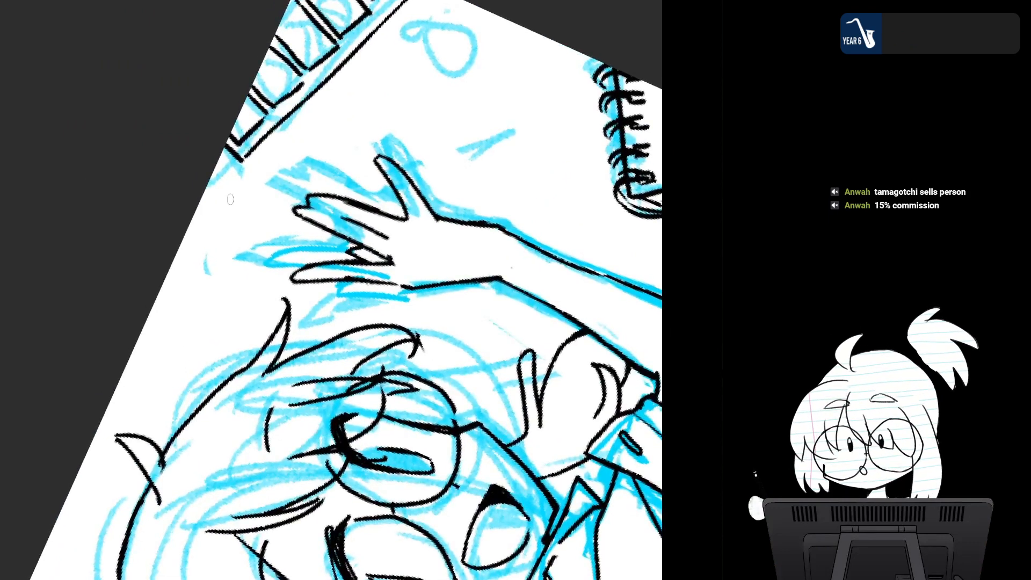
{"action": "mouse_move", "coordinate": [241, 186]}
{"action": "left_mouse_down"}
{"action": "mouse_move", "coordinate": [219, 232]}
{"action": "mouse_move", "coordinate": [237, 225]}
{"action": "mouse_move", "coordinate": [254, 192]}
{"action": "mouse_move", "coordinate": [210, 242]}
{"action": "mouse_move", "coordinate": [250, 199]}
{"action": "mouse_move", "coordinate": [239, 189]}
{"action": "mouse_move", "coordinate": [247, 201]}
{"action": "mouse_move", "coordinate": [243, 189]}
{"action": "mouse_move", "coordinate": [336, 82]}
{"action": "left_mouse_up"}
{"action": "key", "text": "ctrl+z"}
{"action": "key", "text": "ctrl+z"}
{"action": "key", "text": "ctrl+z"}
{"action": "key", "text": "ctrl+z"}
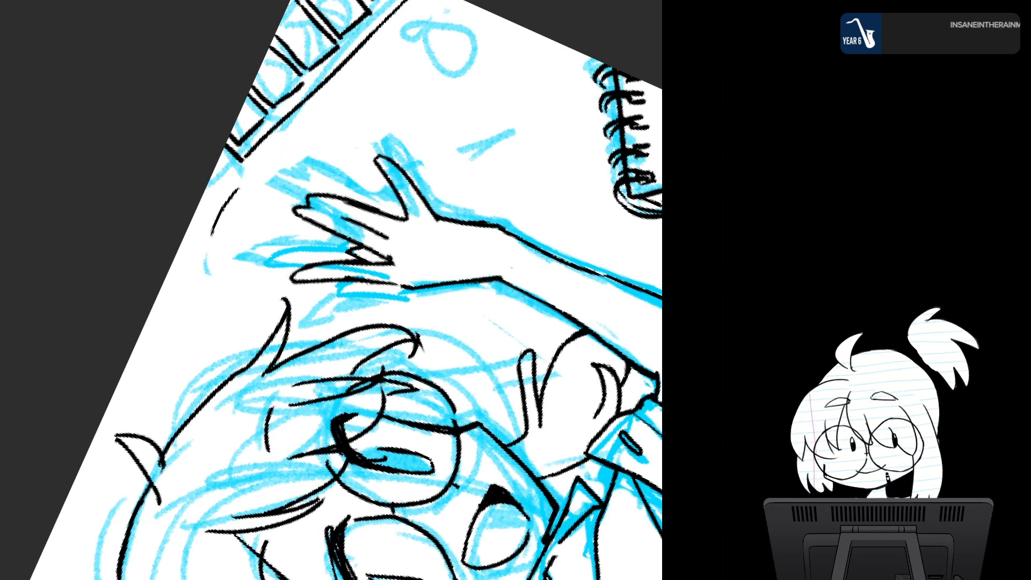
{"action": "key", "text": "ctrl+z"}
{"action": "left_click_drag", "start_coordinate": [261, 194], "coordinate": [403, 33]}
{"action": "key", "text": "ctrl+z"}
{"action": "left_click_drag", "start_coordinate": [260, 188], "coordinate": [408, 33]}
{"action": "key", "text": "ctrl+z"}
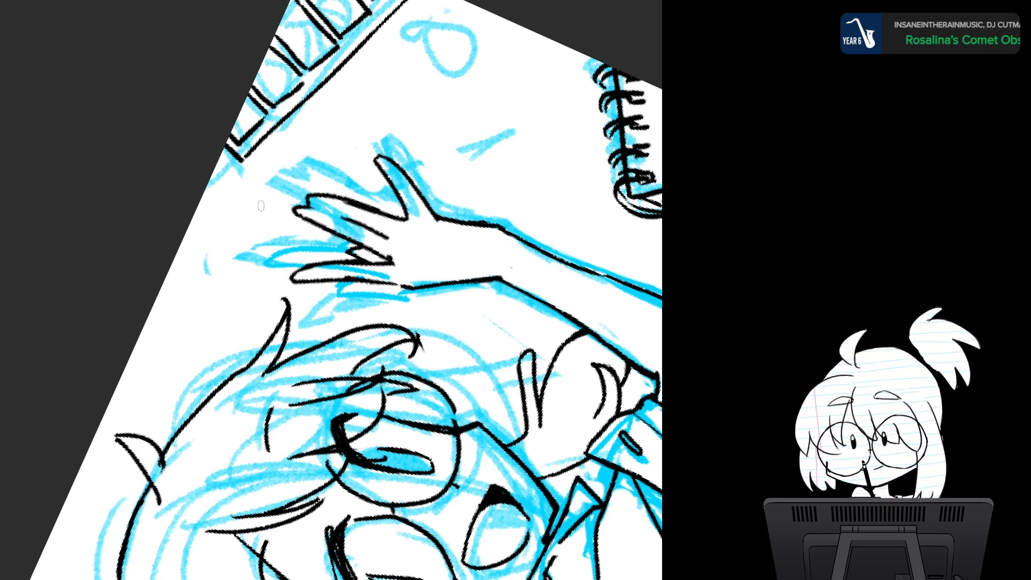
- Ink a paintbrush's long tapered handle and narrow ferrule between the divided strip and the waving hand
{"action": "mouse_move", "coordinate": [261, 211]}
{"action": "left_mouse_down"}
{"action": "mouse_move", "coordinate": [386, 44]}
{"action": "mouse_move", "coordinate": [256, 222]}
{"action": "left_mouse_up"}
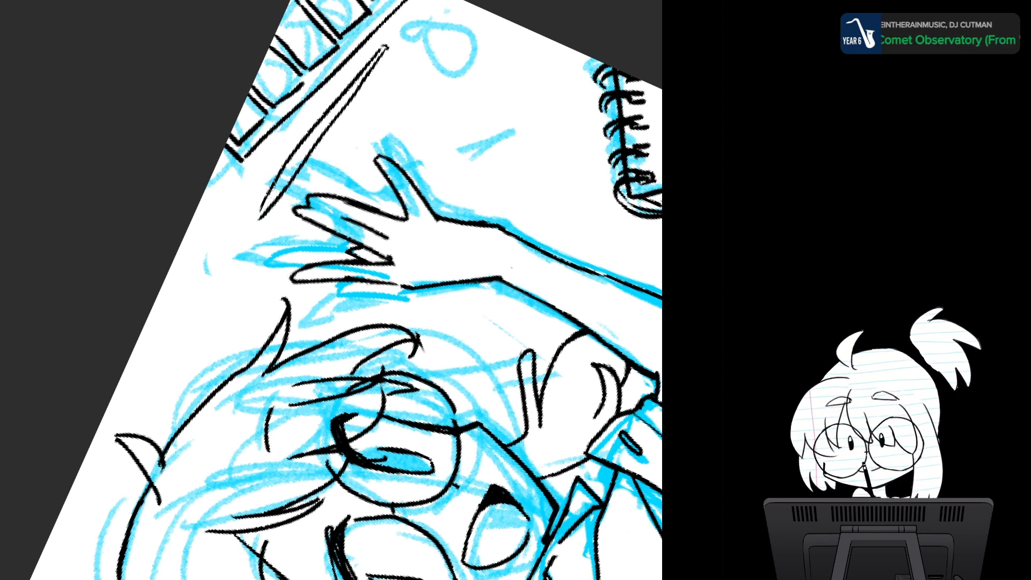
{"action": "mouse_move", "coordinate": [261, 206]}
{"action": "left_mouse_down"}
{"action": "mouse_move", "coordinate": [252, 231]}
{"action": "mouse_move", "coordinate": [277, 207]}
{"action": "left_mouse_up"}
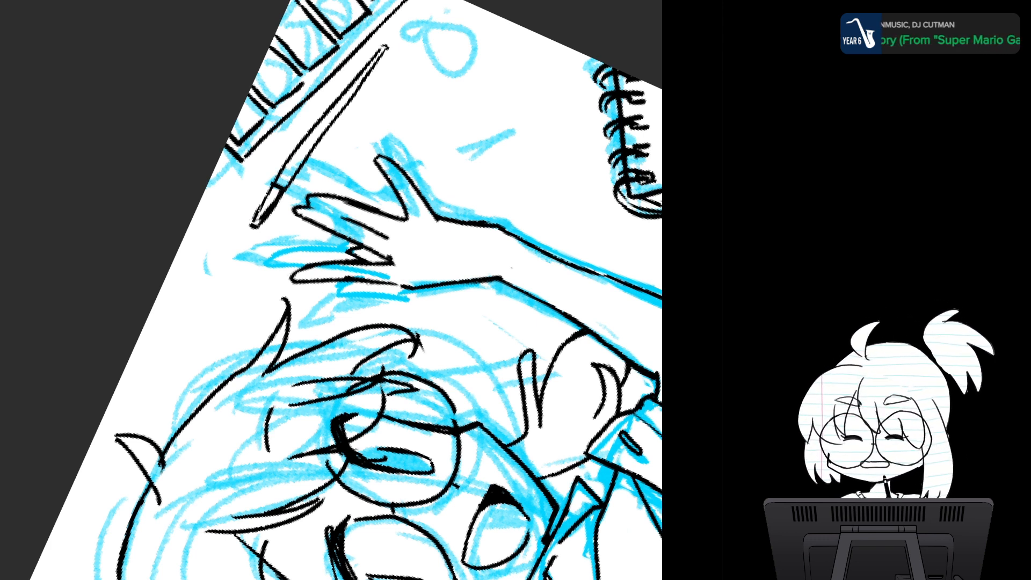
{"action": "key", "text": "ctrl+z"}
{"action": "key", "text": "ctrl+z"}
{"action": "key", "text": "ctrl+z"}
{"action": "key", "text": "ctrl+z"}
{"action": "key", "text": "ctrl+z"}
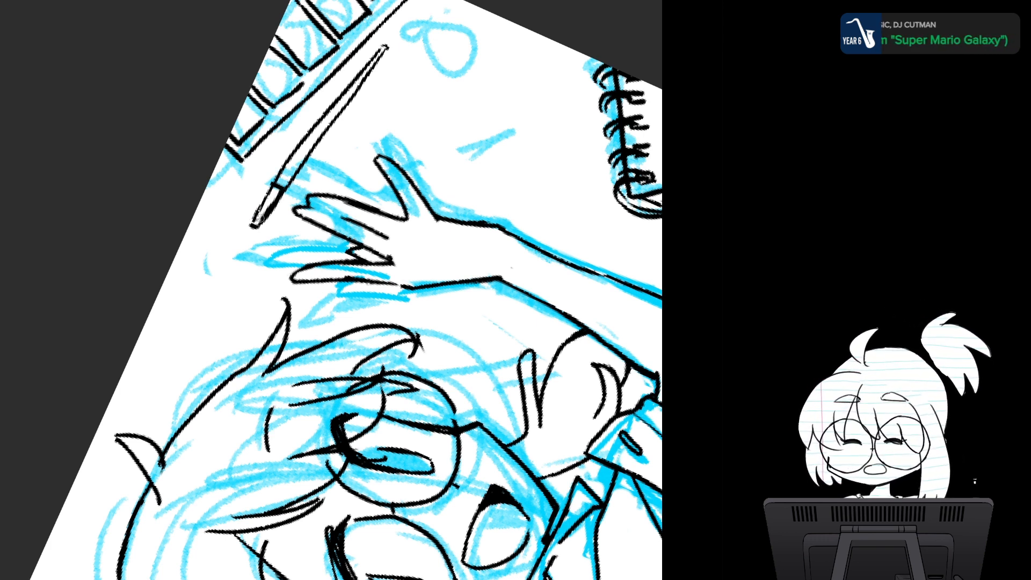
{"action": "key", "text": "ctrl+z"}
{"action": "key", "text": "ctrl+z"}
{"action": "key", "text": "ctrl+z"}
{"action": "key", "text": "ctrl+z"}
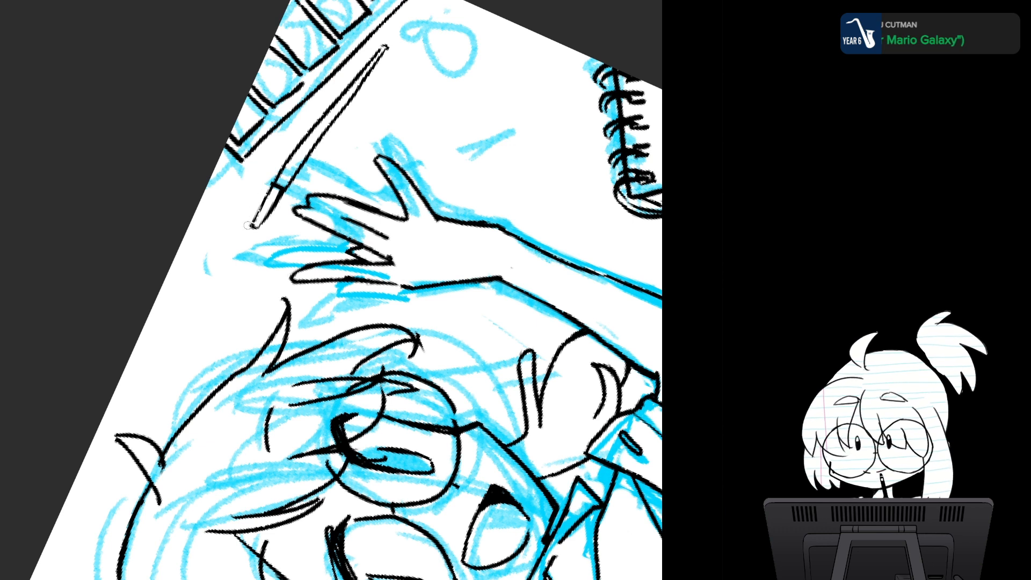
{"action": "mouse_move", "coordinate": [266, 203]}
{"action": "left_mouse_down"}
{"action": "mouse_move", "coordinate": [290, 192]}
{"action": "mouse_move", "coordinate": [260, 226]}
{"action": "left_mouse_up"}
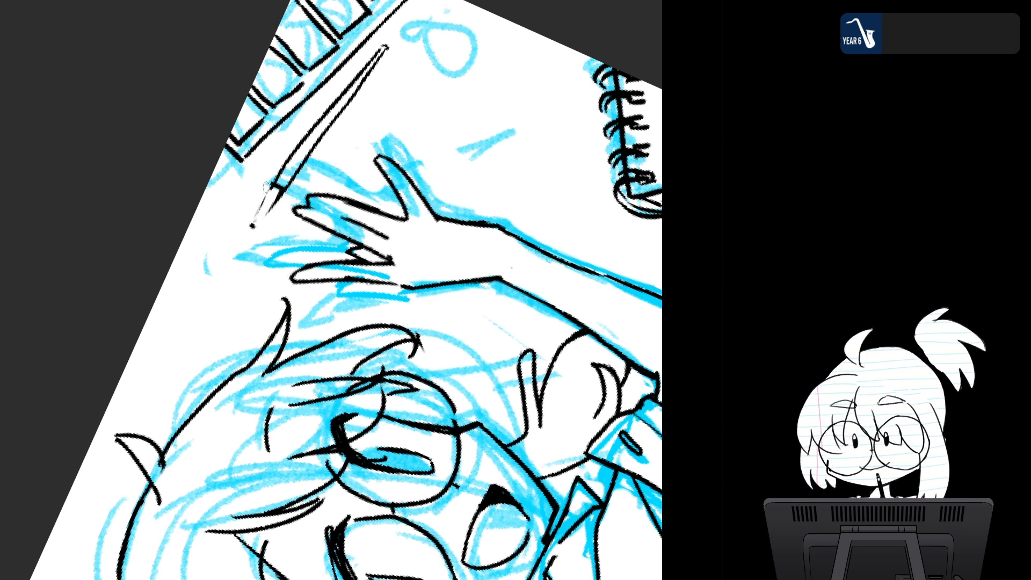
{"action": "mouse_move", "coordinate": [271, 185]}
{"action": "left_mouse_down"}
{"action": "mouse_move", "coordinate": [247, 225]}
{"action": "mouse_move", "coordinate": [262, 222]}
{"action": "mouse_move", "coordinate": [305, 171]}
{"action": "mouse_move", "coordinate": [277, 191]}
{"action": "mouse_move", "coordinate": [305, 147]}
{"action": "mouse_move", "coordinate": [282, 192]}
{"action": "left_mouse_up"}
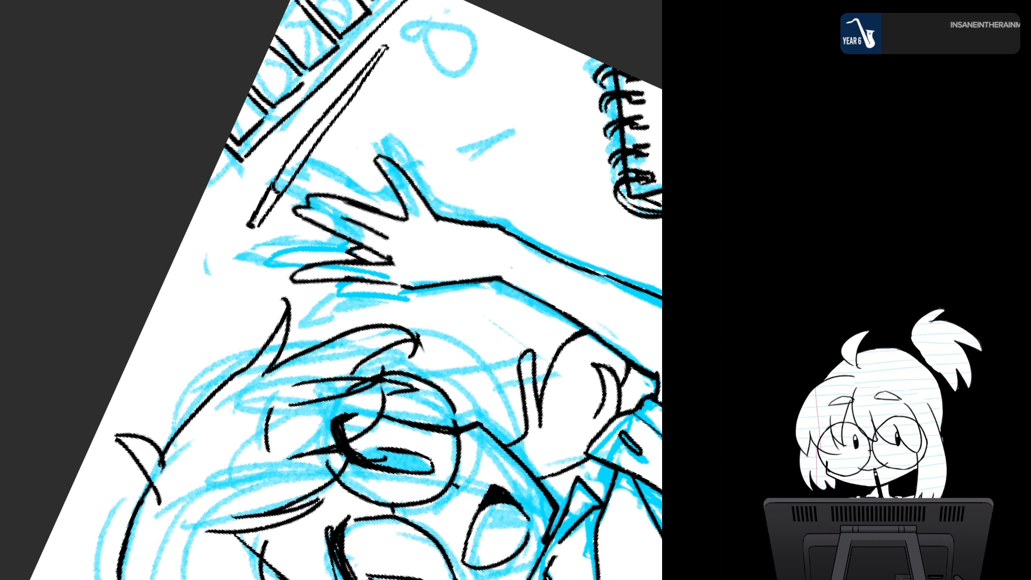
- Add a pointed bristle tip to the paintbrush and round out the handle where it meets the ferrule
{"action": "left_click_drag", "start_coordinate": [249, 224], "coordinate": [218, 281]}
{"action": "left_click_drag", "start_coordinate": [255, 223], "coordinate": [215, 291]}
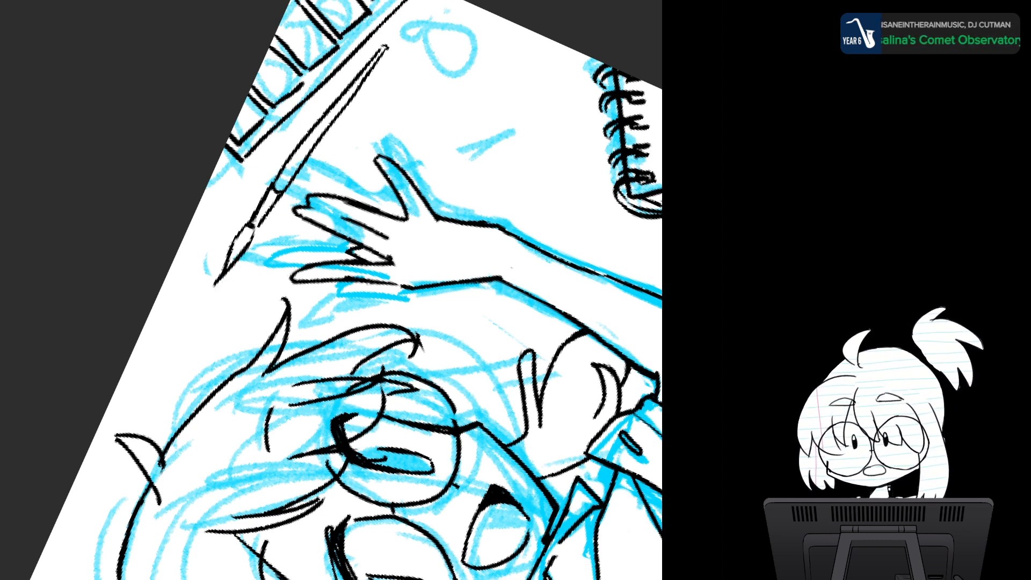
{"action": "left_click_drag", "start_coordinate": [321, 130], "coordinate": [290, 185]}
{"action": "left_click_drag", "start_coordinate": [299, 174], "coordinate": [285, 191]}
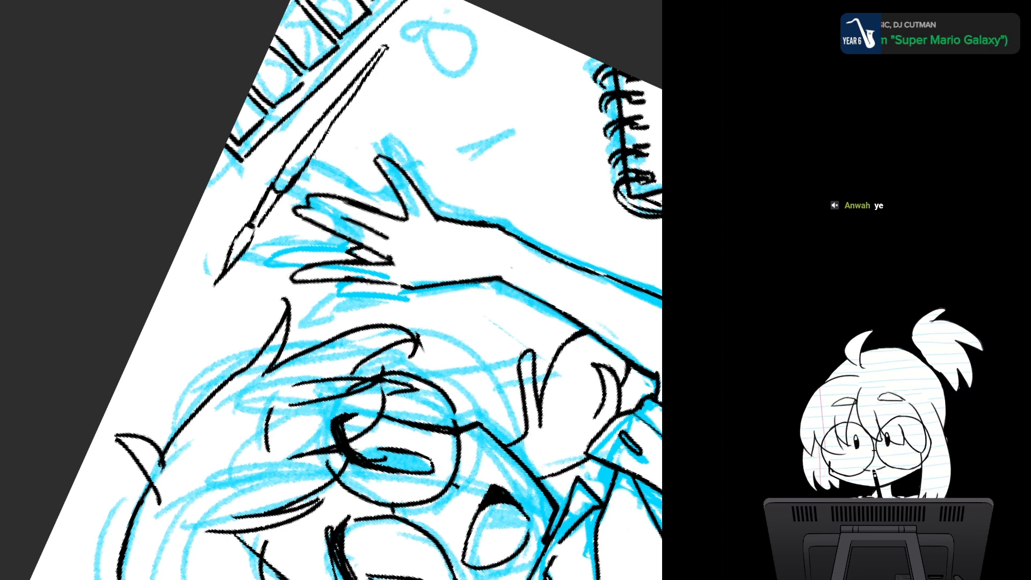
- Rework the far end of the paintbrush handle into a slim rounded tip with clean outlines
{"action": "mouse_move", "coordinate": [379, 42]}
{"action": "left_mouse_down"}
{"action": "mouse_move", "coordinate": [386, 48]}
{"action": "mouse_move", "coordinate": [370, 67]}
{"action": "left_mouse_up"}
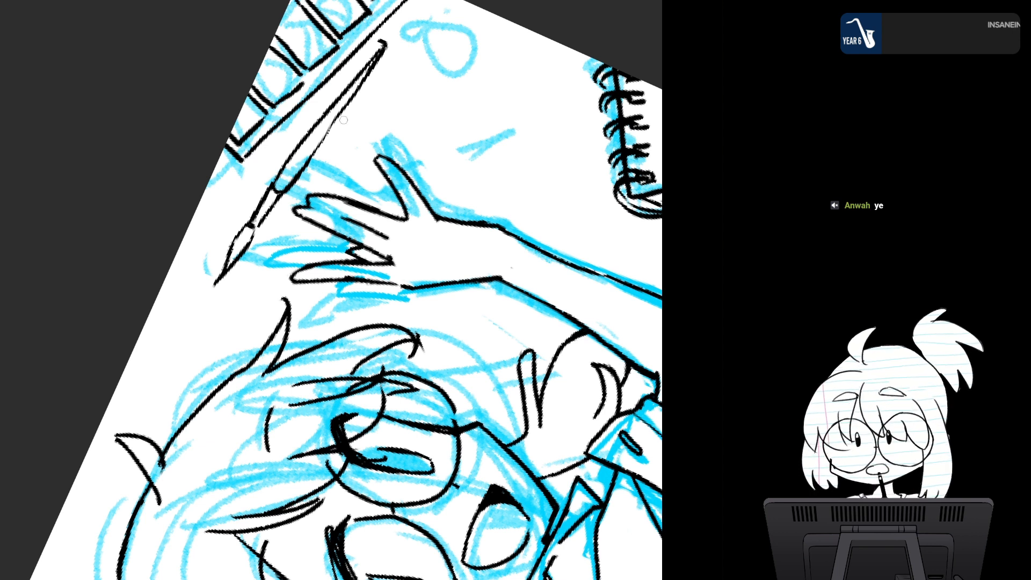
{"action": "left_click_drag", "start_coordinate": [386, 41], "coordinate": [352, 87]}
{"action": "left_click_drag", "start_coordinate": [366, 67], "coordinate": [383, 48]}
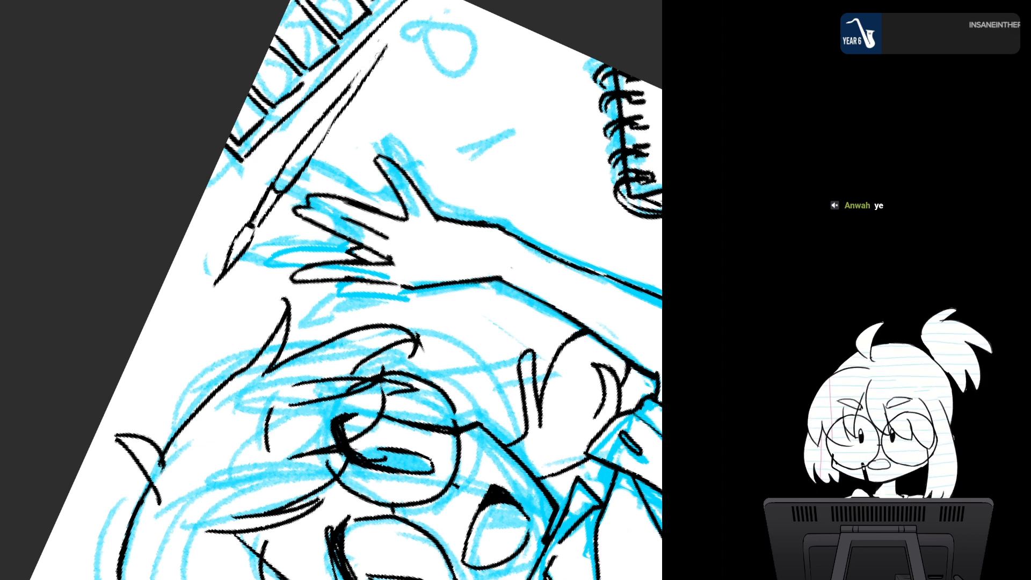
{"action": "mouse_move", "coordinate": [363, 89]}
{"action": "left_mouse_down"}
{"action": "mouse_move", "coordinate": [390, 34]}
{"action": "mouse_move", "coordinate": [334, 117]}
{"action": "mouse_move", "coordinate": [386, 31]}
{"action": "mouse_move", "coordinate": [306, 169]}
{"action": "left_mouse_up"}
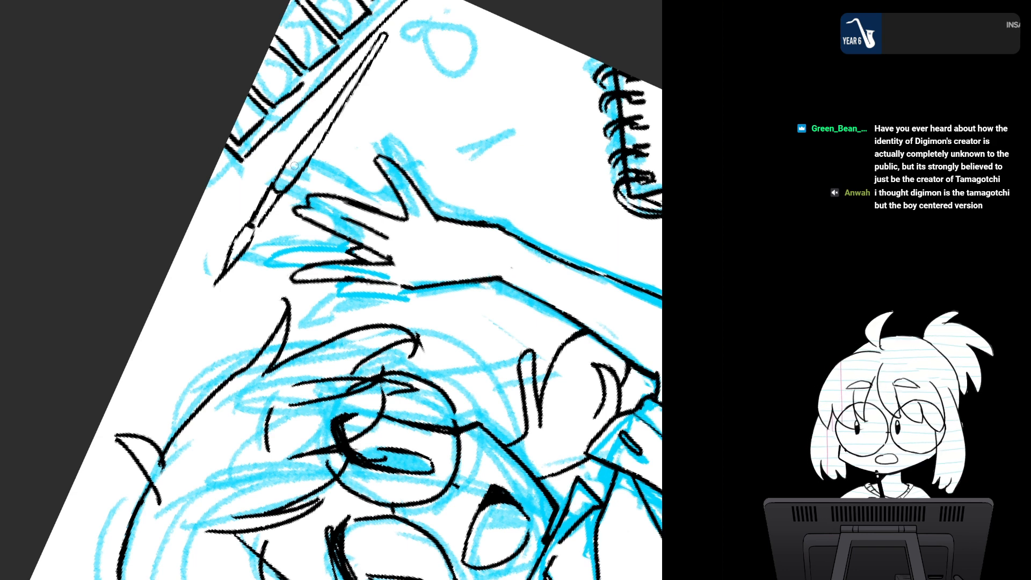
- Examine the paintbrush's placement within the whole composition, from a distance and close up, upright and rotated
{"action": "scroll", "coordinate": [476, 254], "scroll_direction": "down", "scroll_amount": 4}
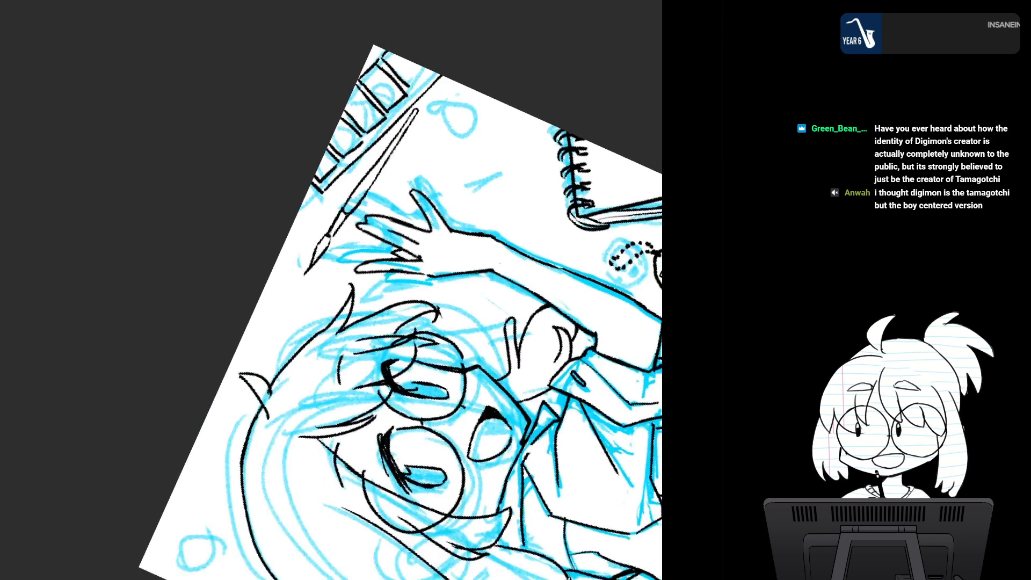
{"action": "key", "text": "h"}
{"action": "key", "text": "h"}
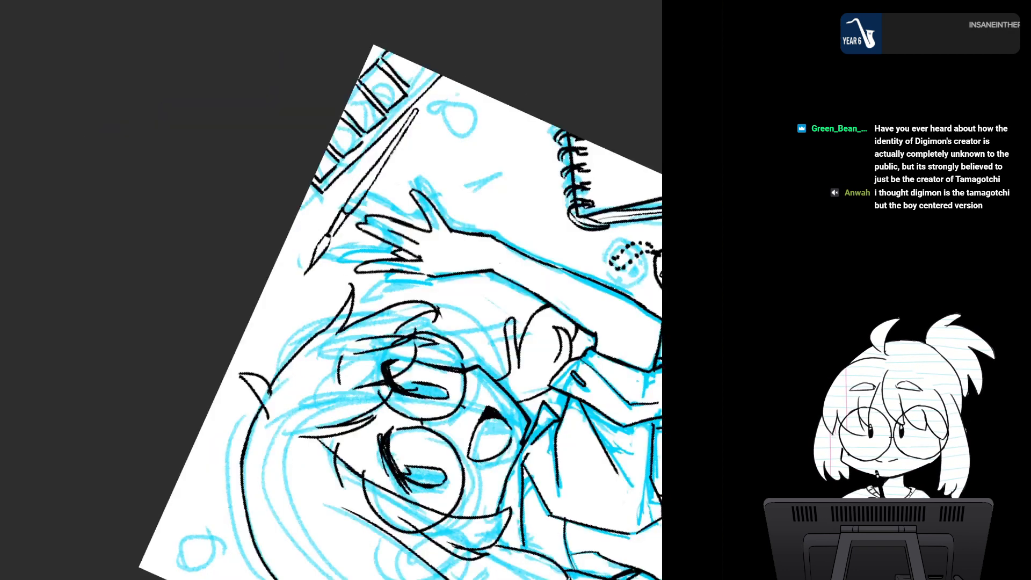
{"action": "key", "text": "Home"}
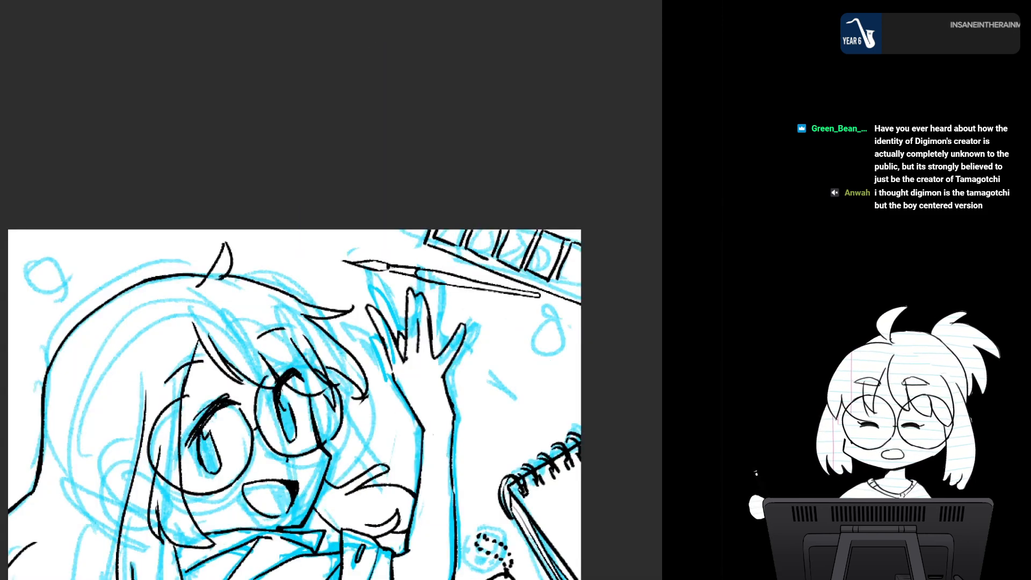
{"action": "scroll", "coordinate": [486, 324], "scroll_direction": "down", "scroll_amount": 2}
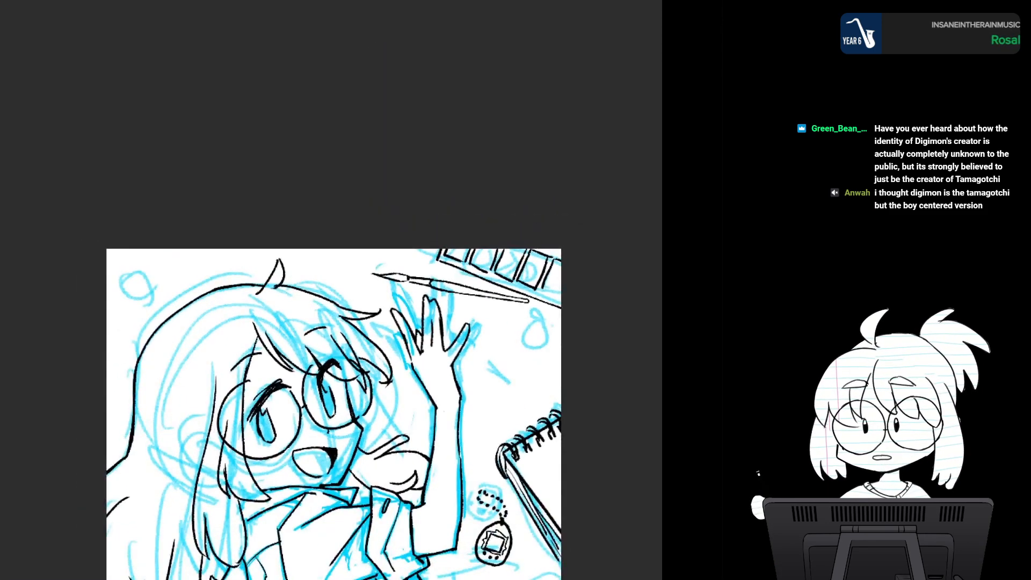
{"action": "left_click_drag", "start_coordinate": [457, 396], "coordinate": [444, 243]}
{"action": "scroll", "coordinate": [444, 243], "scroll_direction": "up", "scroll_amount": 3}
{"action": "scroll", "coordinate": [398, 360], "scroll_direction": "up", "scroll_amount": 1}
{"action": "left_click_drag", "start_coordinate": [398, 359], "coordinate": [413, 432]}
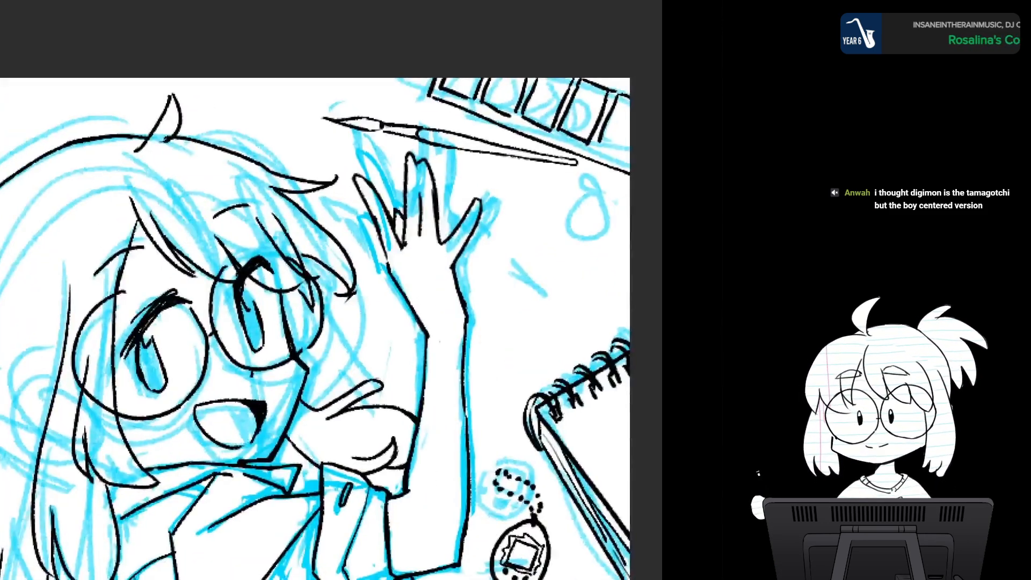
{"action": "scroll", "coordinate": [495, 314], "scroll_direction": "down", "scroll_amount": 5}
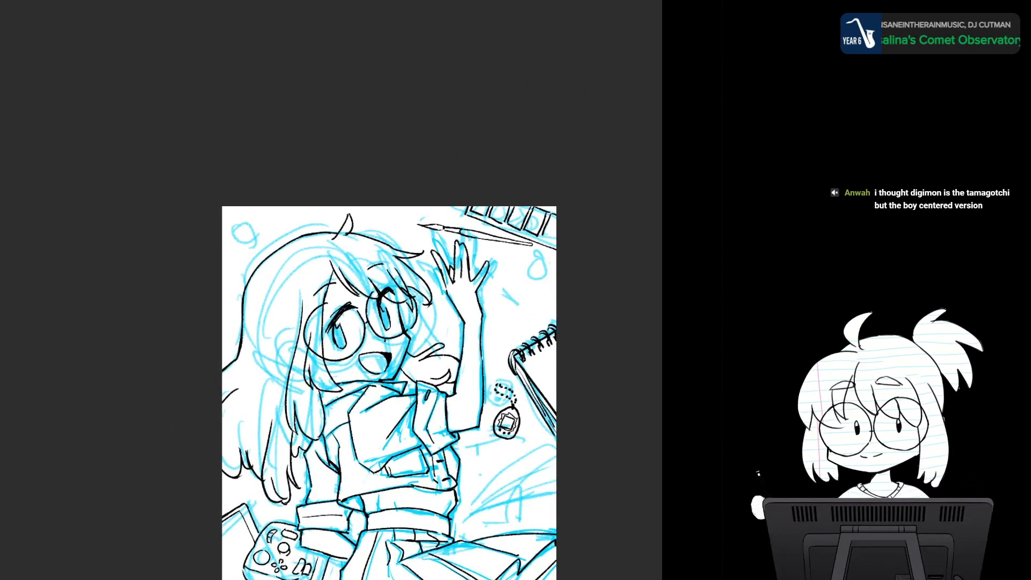
{"action": "left_click_drag", "start_coordinate": [408, 376], "coordinate": [390, 314]}
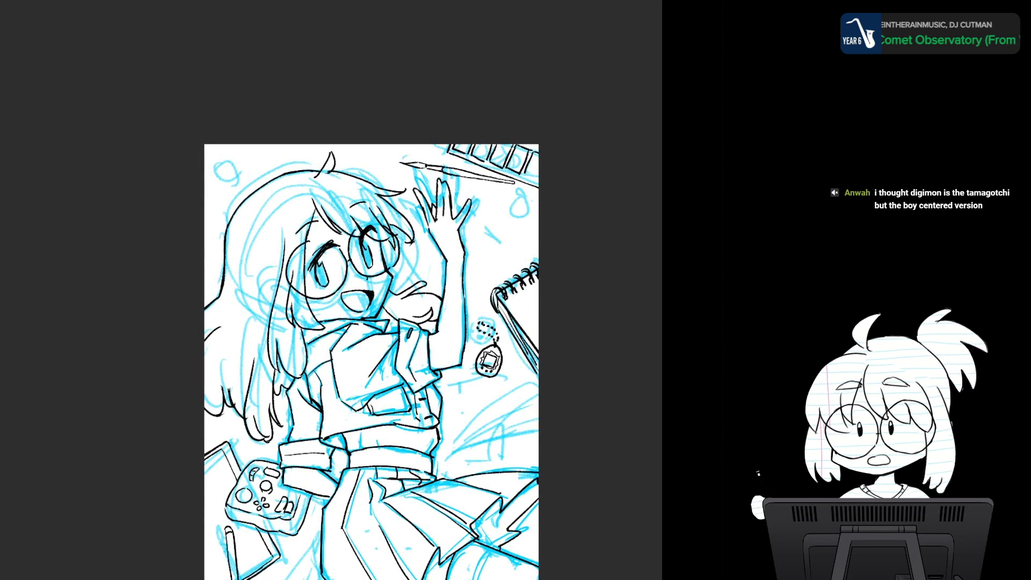
{"action": "left_click_drag", "start_coordinate": [545, 376], "coordinate": [545, 268]}
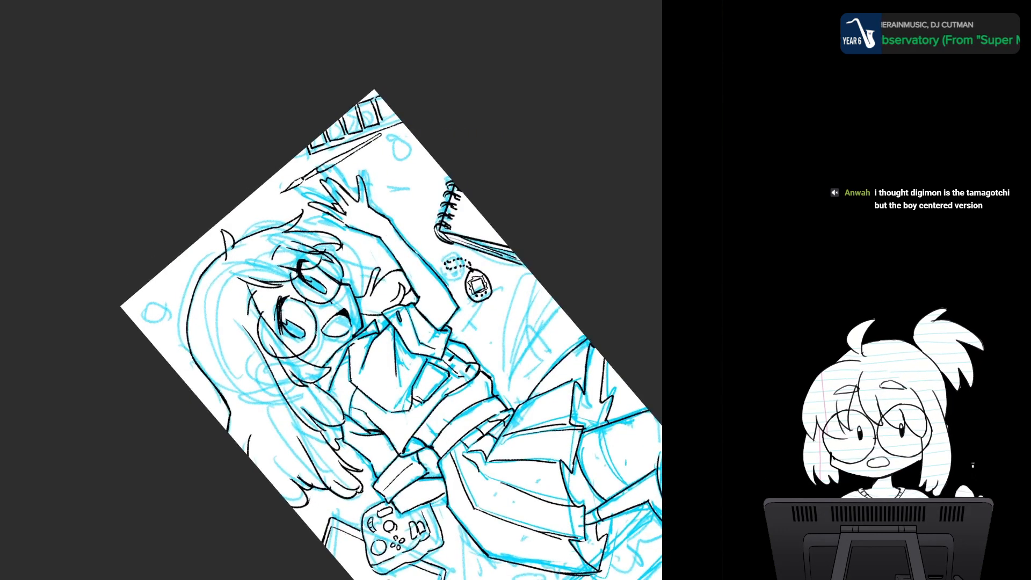
{"action": "left_click_drag", "start_coordinate": [241, 285], "coordinate": [242, 357]}
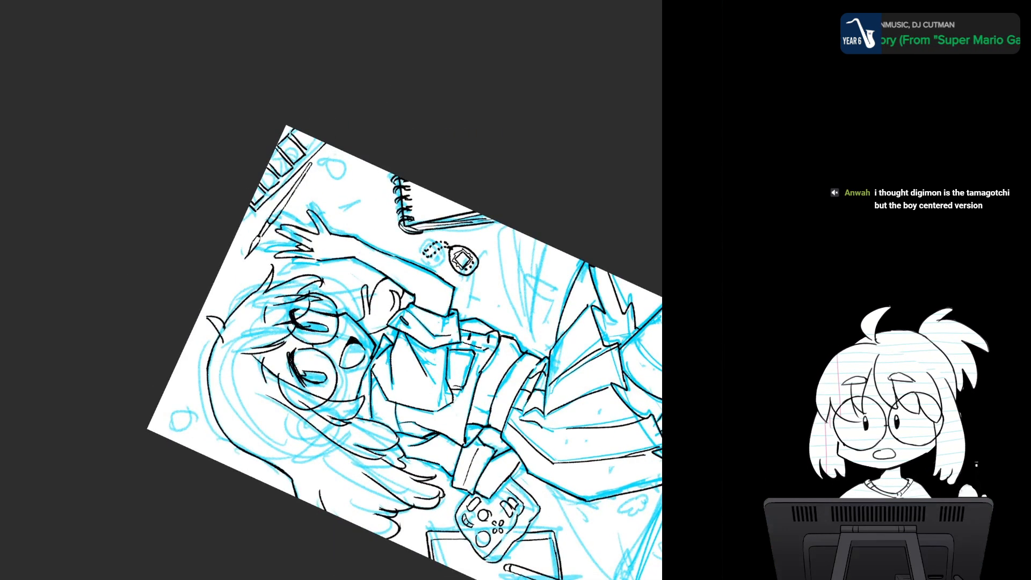
{"action": "scroll", "coordinate": [307, 265], "scroll_direction": "up", "scroll_amount": 6}
{"action": "scroll", "coordinate": [307, 264], "scroll_direction": "down", "scroll_amount": 2}
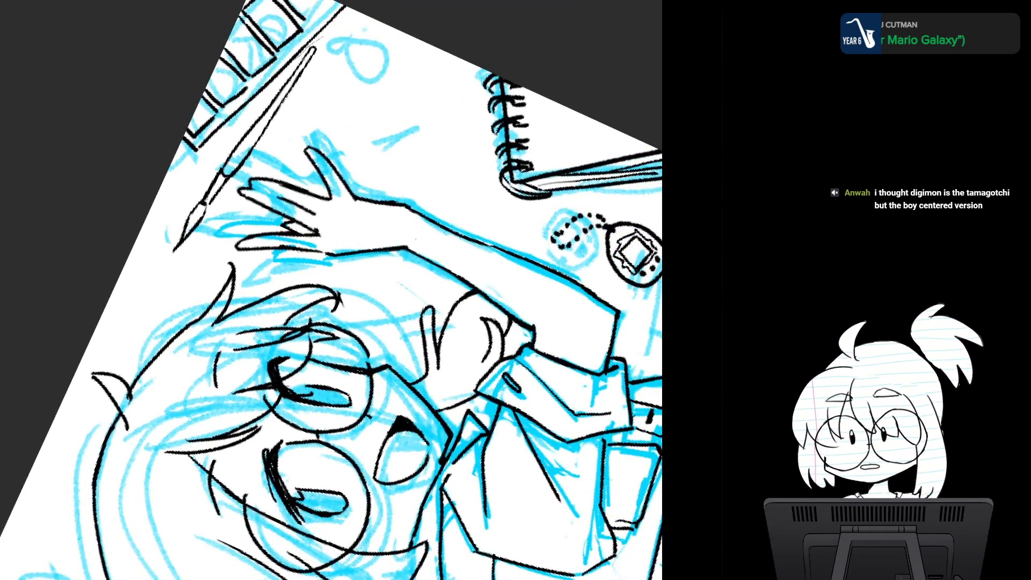
- Select the paintbrush and transform it above the head, tilted so its handle runs off the page's upper edge
{"action": "mouse_move", "coordinate": [294, 60]}
{"action": "left_mouse_down"}
{"action": "mouse_move", "coordinate": [178, 213]}
{"action": "mouse_move", "coordinate": [199, 240]}
{"action": "mouse_move", "coordinate": [290, 127]}
{"action": "mouse_move", "coordinate": [327, 57]}
{"action": "mouse_move", "coordinate": [316, 51]}
{"action": "left_mouse_up"}
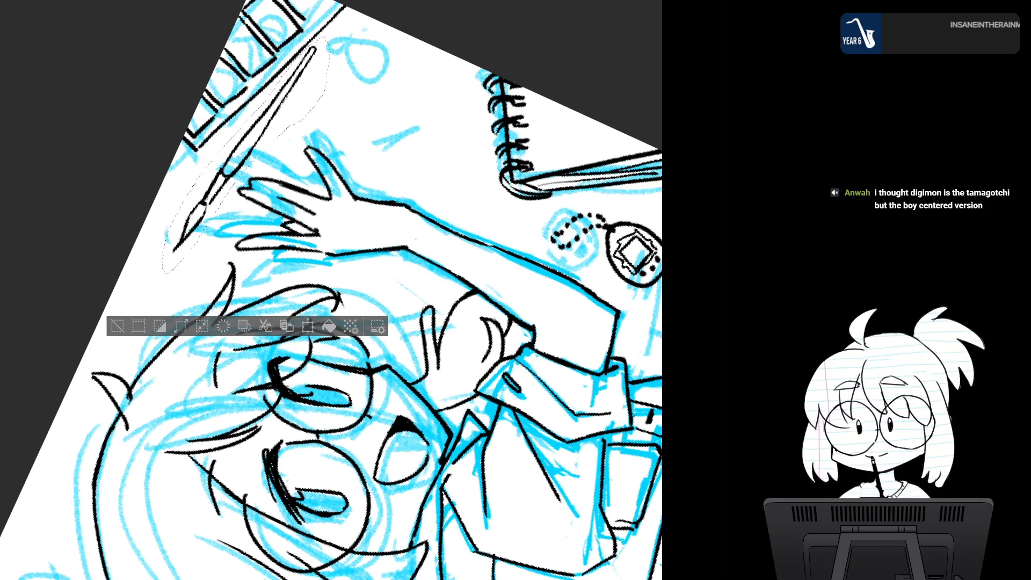
{"action": "left_click", "coordinate": [307, 325]}
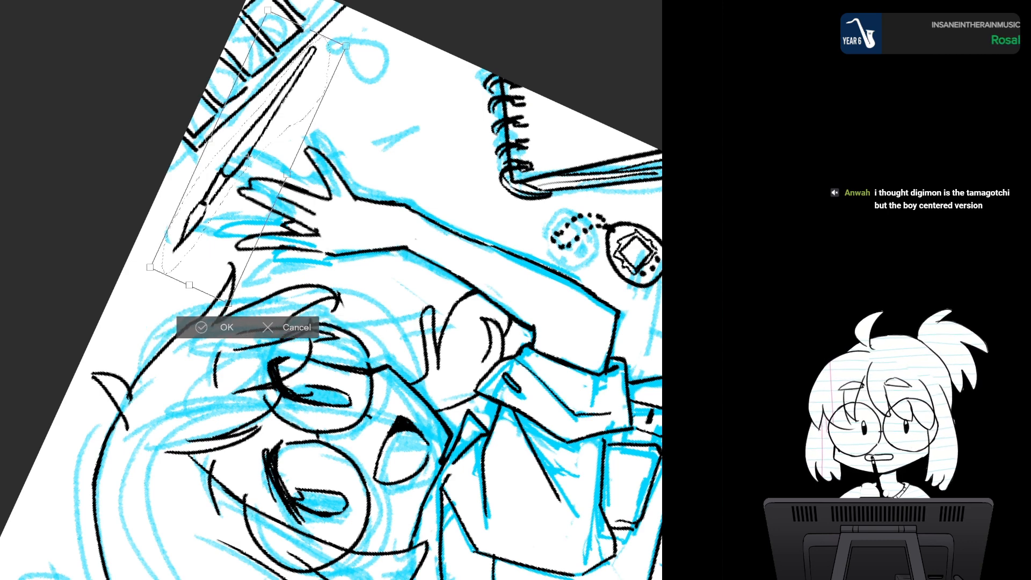
{"action": "key", "text": "asciicircum"}
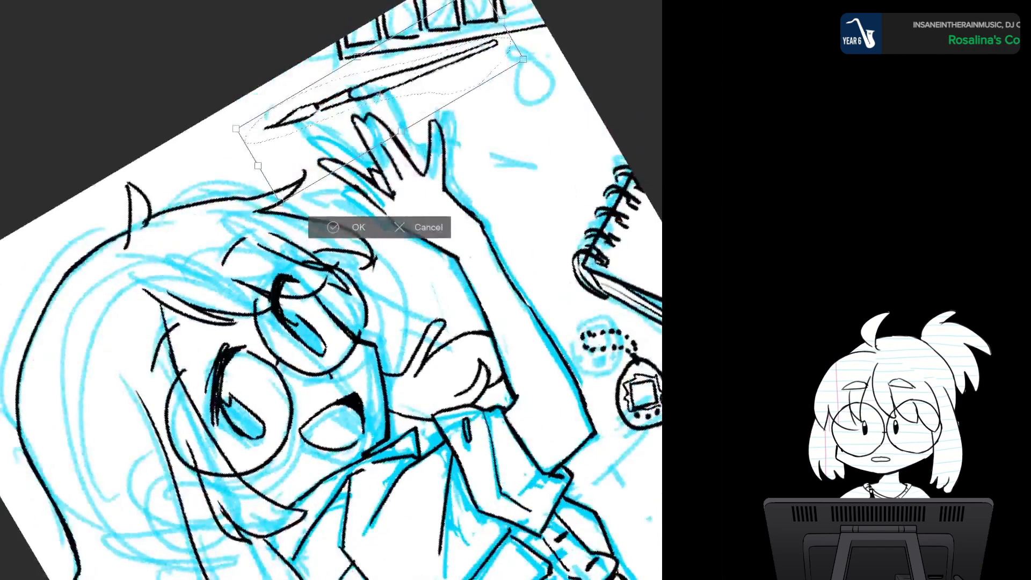
{"action": "key", "text": "asciicircum"}
{"action": "key", "text": "asciicircum"}
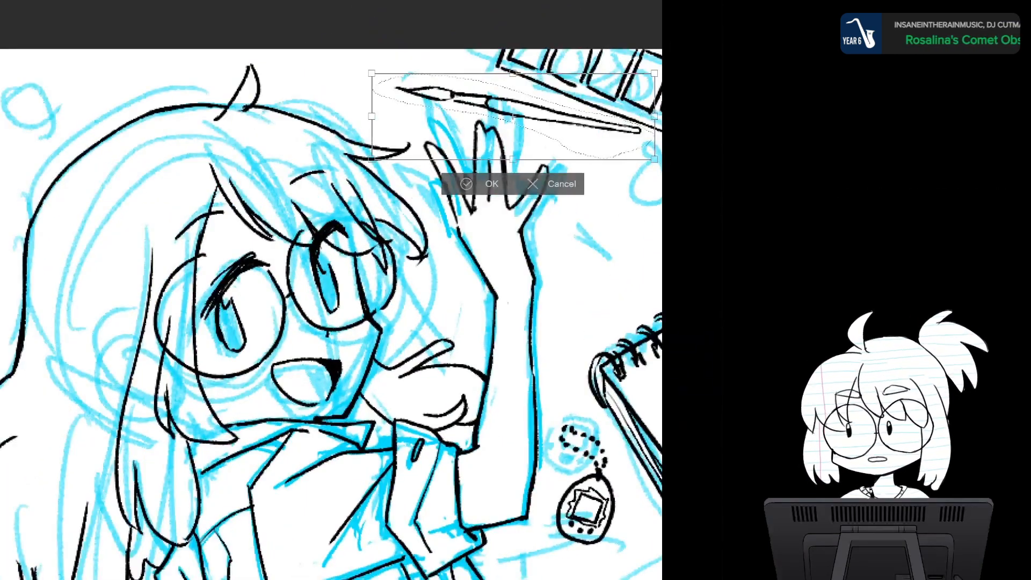
{"action": "scroll", "coordinate": [495, 387], "scroll_direction": "down", "scroll_amount": 2}
{"action": "scroll", "coordinate": [494, 387], "scroll_direction": "up", "scroll_amount": 1}
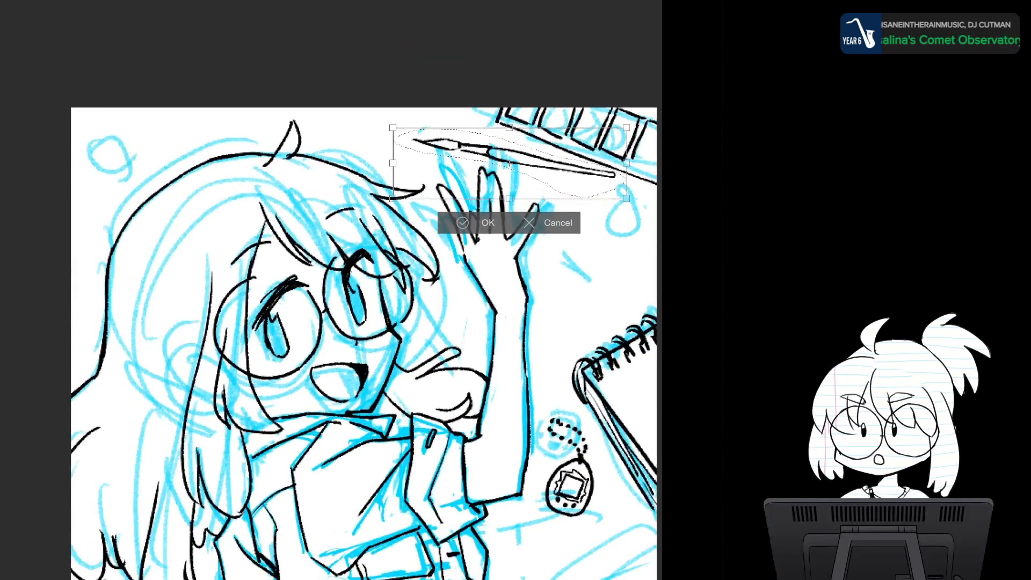
{"action": "mouse_move", "coordinate": [509, 163]}
{"action": "left_mouse_down"}
{"action": "mouse_move", "coordinate": [447, 159]}
{"action": "mouse_move", "coordinate": [384, 131]}
{"action": "mouse_move", "coordinate": [397, 138]}
{"action": "left_mouse_up"}
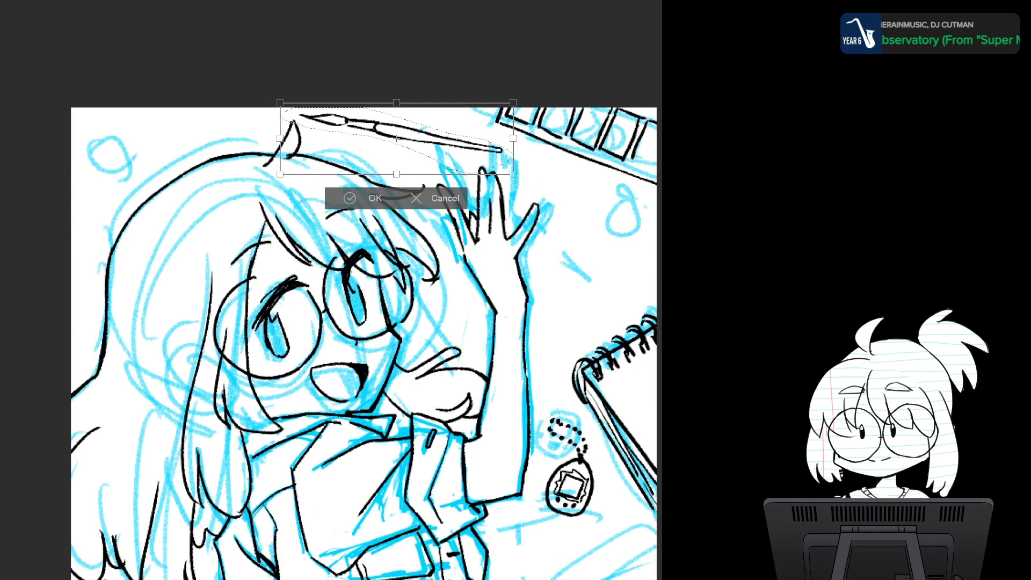
{"action": "mouse_move", "coordinate": [518, 102]}
{"action": "left_mouse_down"}
{"action": "mouse_move", "coordinate": [491, 55]}
{"action": "mouse_move", "coordinate": [382, 14]}
{"action": "mouse_move", "coordinate": [487, 52]}
{"action": "left_mouse_up"}
{"action": "mouse_move", "coordinate": [396, 138]}
{"action": "left_mouse_down"}
{"action": "mouse_move", "coordinate": [437, 85]}
{"action": "mouse_move", "coordinate": [440, 119]}
{"action": "left_mouse_up"}
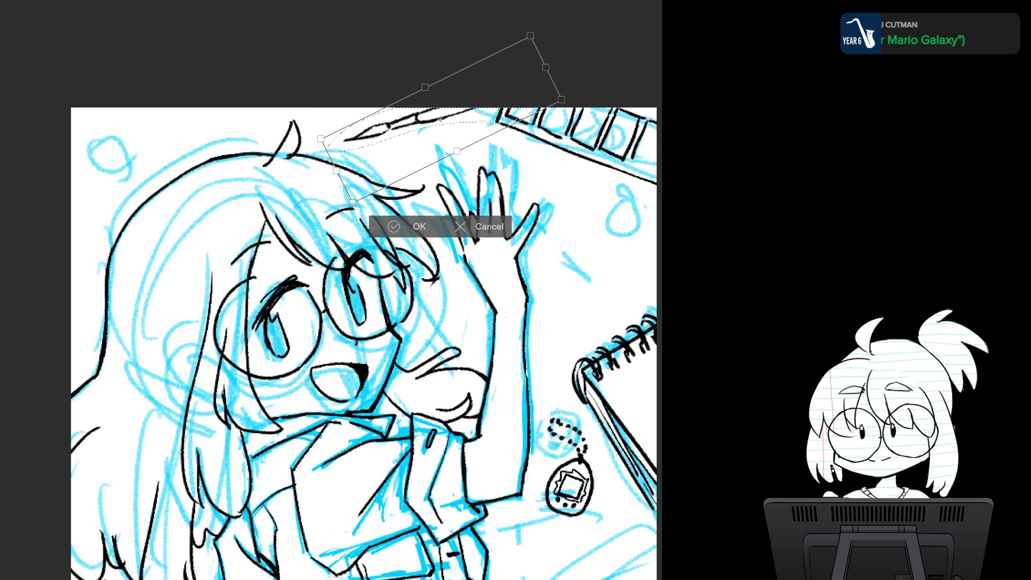
{"action": "left_click_drag", "start_coordinate": [564, 80], "coordinate": [552, 54]}
{"action": "left_click_drag", "start_coordinate": [440, 119], "coordinate": [466, 95]}
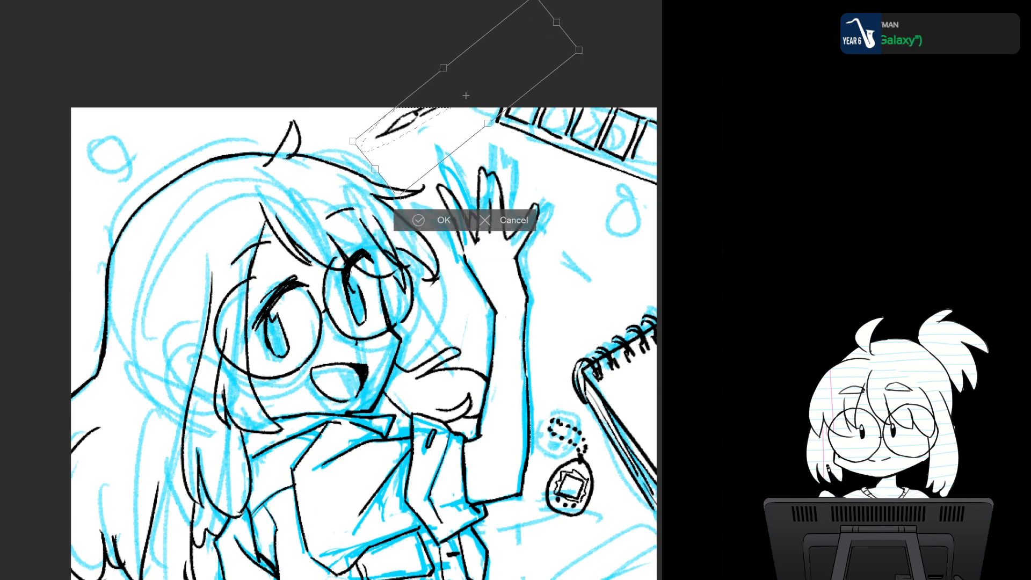
- Move the paintbrush to the page's right side, beside the waving hand, and tilt it with its handle running past the edge
{"action": "left_click_drag", "start_coordinate": [583, 49], "coordinate": [588, 63]}
{"action": "mouse_move", "coordinate": [465, 96]}
{"action": "left_mouse_down"}
{"action": "mouse_move", "coordinate": [518, 152]}
{"action": "mouse_move", "coordinate": [626, 226]}
{"action": "left_mouse_up"}
{"action": "left_click_drag", "start_coordinate": [628, 155], "coordinate": [658, 163]}
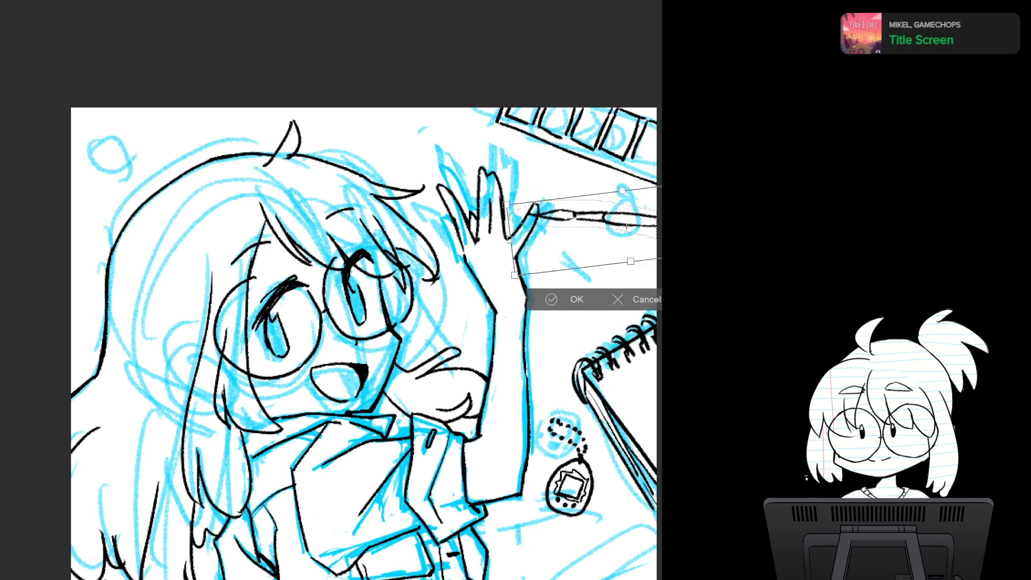
{"action": "left_click_drag", "start_coordinate": [626, 226], "coordinate": [666, 220]}
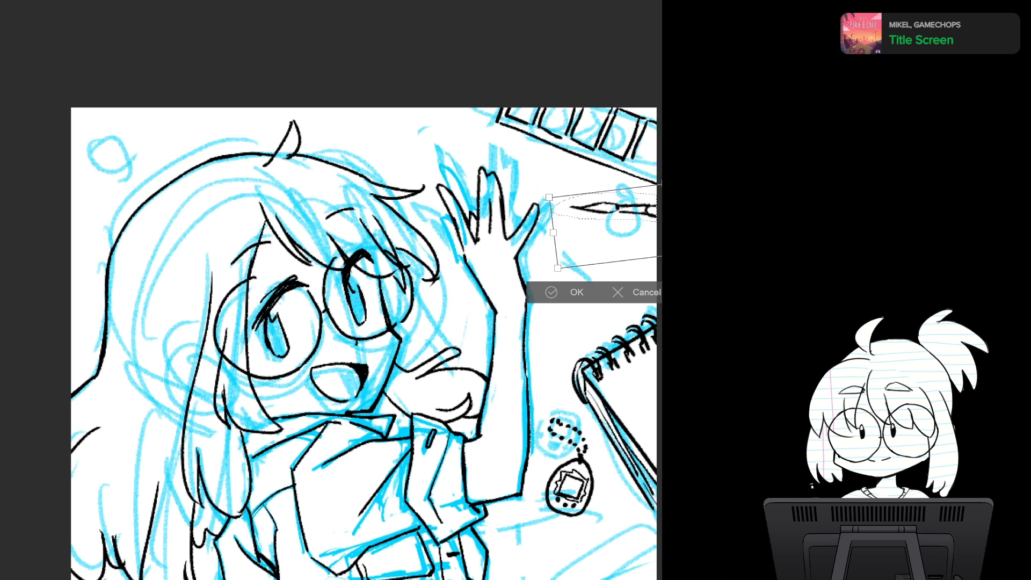
{"action": "mouse_move", "coordinate": [543, 196]}
{"action": "left_mouse_down"}
{"action": "mouse_move", "coordinate": [542, 242]}
{"action": "mouse_move", "coordinate": [555, 223]}
{"action": "mouse_move", "coordinate": [560, 259]}
{"action": "mouse_move", "coordinate": [560, 250]}
{"action": "left_mouse_up"}
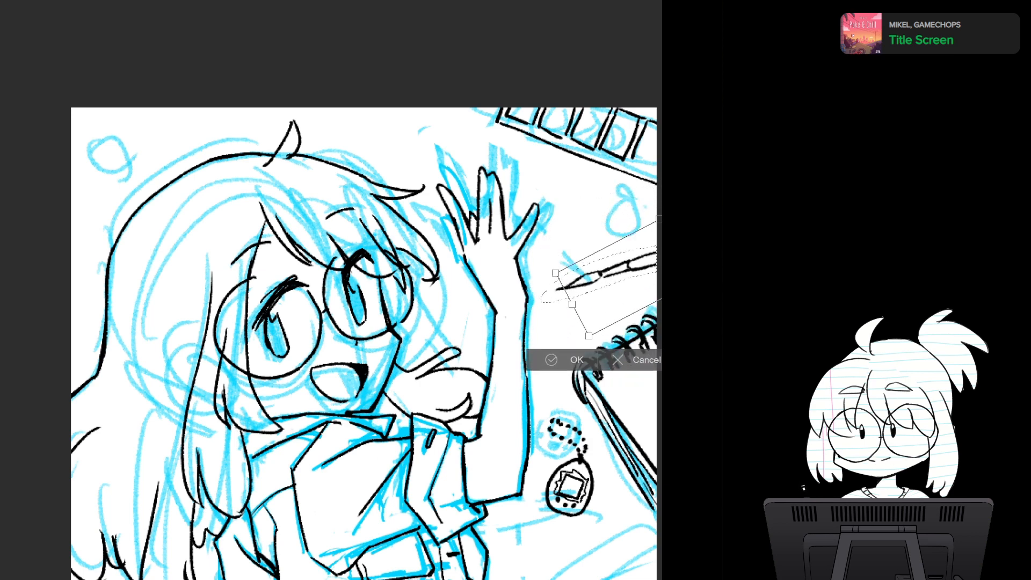
{"action": "scroll", "coordinate": [423, 406], "scroll_direction": "down", "scroll_amount": 5}
{"action": "left_click_drag", "start_coordinate": [423, 406], "coordinate": [410, 330]}
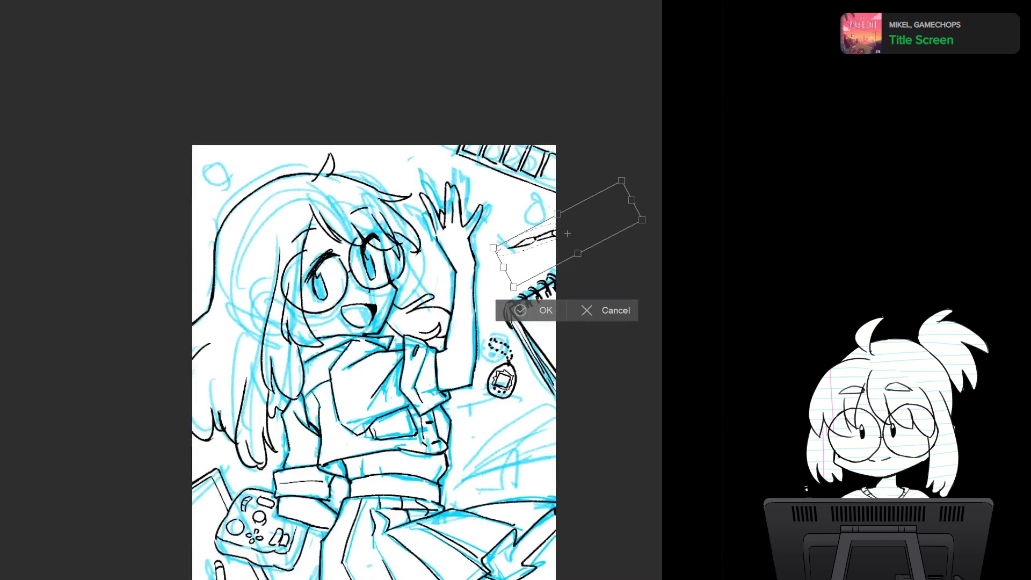
- Raise the paintbrush to just below the divided strip, rotate it nearly level with its tip towards the hand, and apply the transformation
{"action": "mouse_move", "coordinate": [548, 236]}
{"action": "left_mouse_down"}
{"action": "mouse_move", "coordinate": [540, 278]}
{"action": "mouse_move", "coordinate": [545, 217]}
{"action": "mouse_move", "coordinate": [535, 205]}
{"action": "left_mouse_up"}
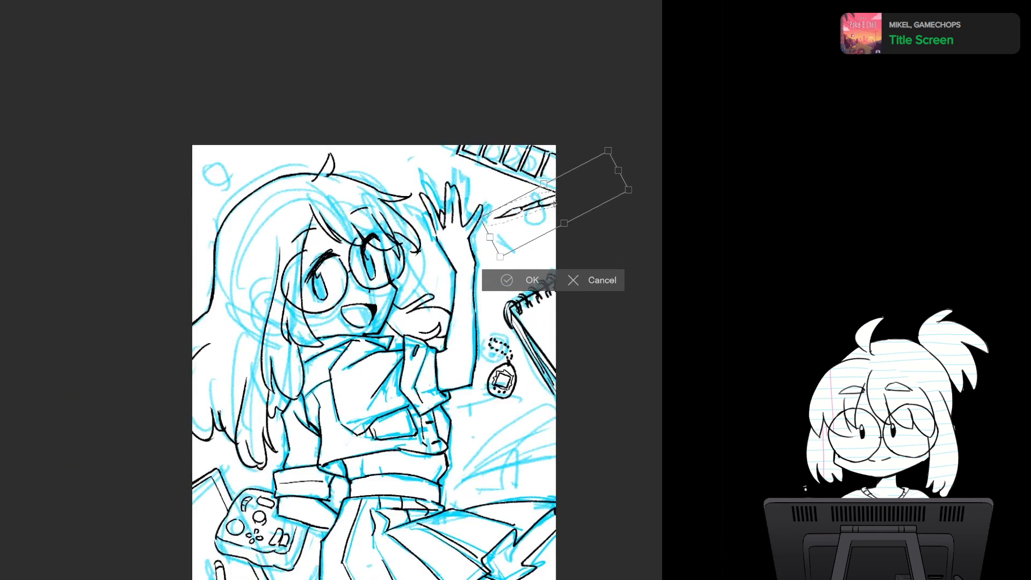
{"action": "left_click_drag", "start_coordinate": [478, 244], "coordinate": [468, 194]}
{"action": "mouse_move", "coordinate": [553, 206]}
{"action": "left_mouse_down"}
{"action": "mouse_move", "coordinate": [568, 217]}
{"action": "mouse_move", "coordinate": [552, 218]}
{"action": "left_mouse_up"}
{"action": "left_click_drag", "start_coordinate": [468, 203], "coordinate": [467, 212]}
{"action": "left_click_drag", "start_coordinate": [554, 215], "coordinate": [560, 212]}
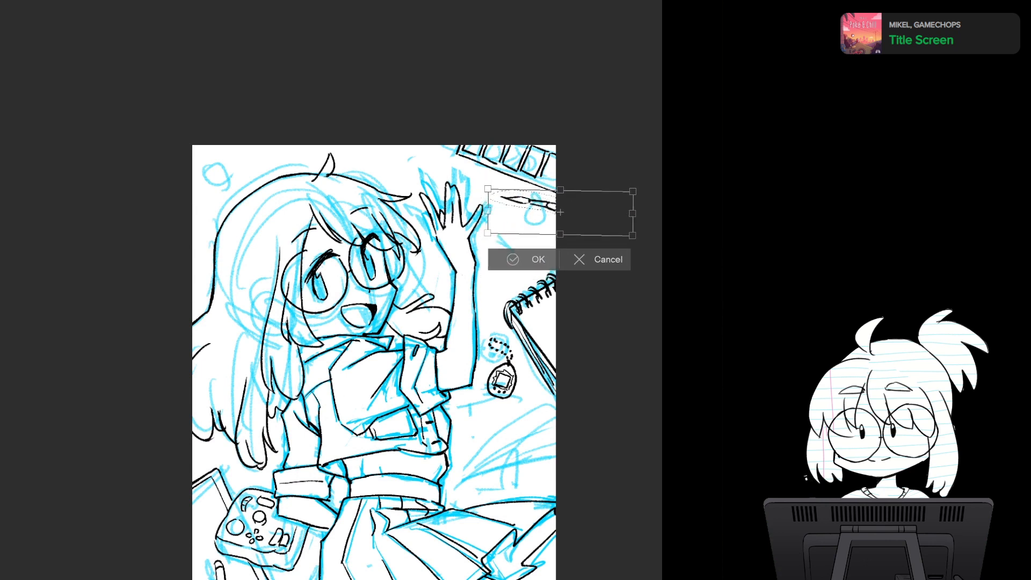
{"action": "left_click", "coordinate": [526, 259]}
{"action": "left_click", "coordinate": [398, 258]}
- Ink the outline of a handheld console above the skirt, with a rounded outer end and its body running off the page's right edge
{"action": "left_click_drag", "start_coordinate": [398, 258], "coordinate": [410, 100]}
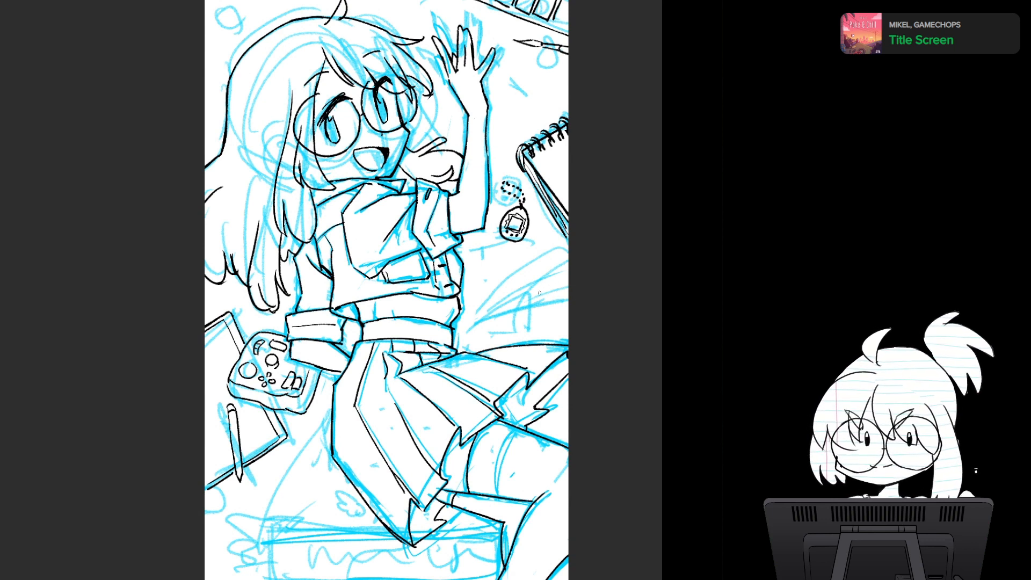
{"action": "left_click_drag", "start_coordinate": [526, 288], "coordinate": [596, 307]}
{"action": "mouse_move", "coordinate": [526, 287]}
{"action": "left_mouse_down"}
{"action": "mouse_move", "coordinate": [502, 303]}
{"action": "mouse_move", "coordinate": [489, 341]}
{"action": "mouse_move", "coordinate": [502, 347]}
{"action": "mouse_move", "coordinate": [488, 256]}
{"action": "left_mouse_up"}
{"action": "scroll", "coordinate": [395, 376], "scroll_direction": "up", "scroll_amount": 3}
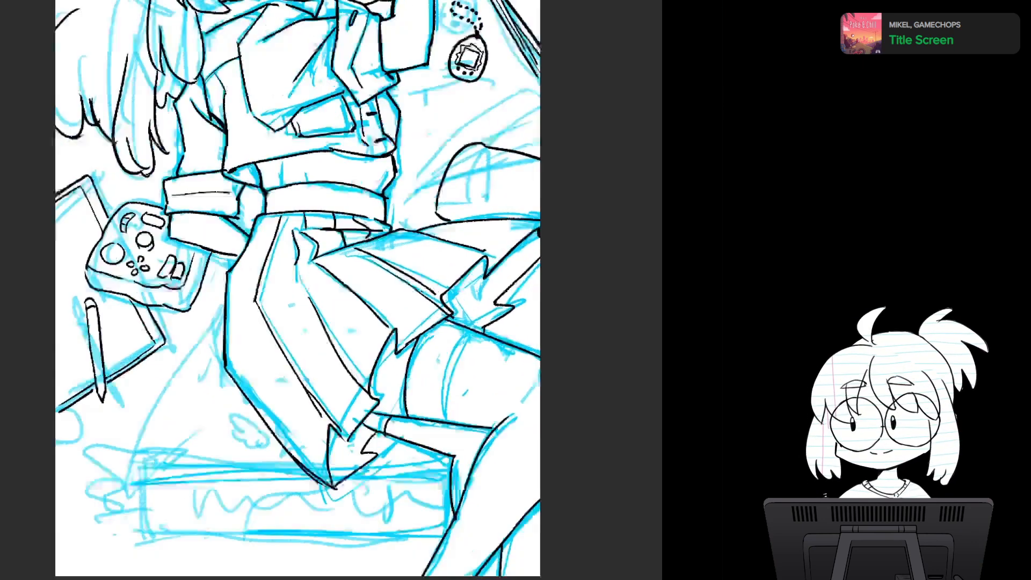
- Draw the seam between the console's controller and its screen, and reshape the controller's upper corner into a shoulder button
{"action": "left_click_drag", "start_coordinate": [395, 376], "coordinate": [404, 428]}
{"action": "scroll", "coordinate": [465, 354], "scroll_direction": "up", "scroll_amount": 3}
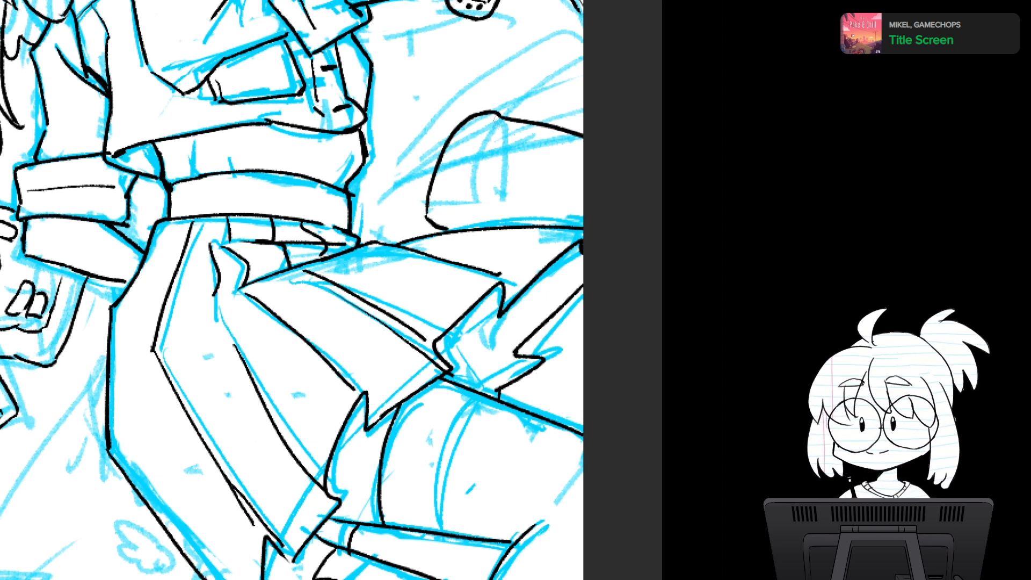
{"action": "left_click_drag", "start_coordinate": [495, 119], "coordinate": [461, 224]}
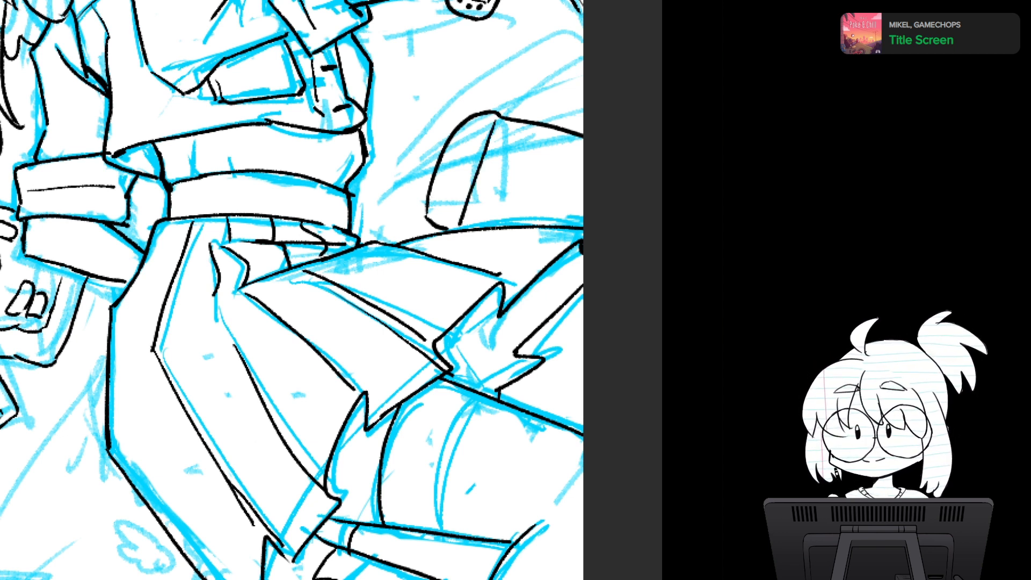
{"action": "mouse_move", "coordinate": [463, 119]}
{"action": "left_mouse_down"}
{"action": "mouse_move", "coordinate": [485, 110]}
{"action": "mouse_move", "coordinate": [458, 124]}
{"action": "left_mouse_up"}
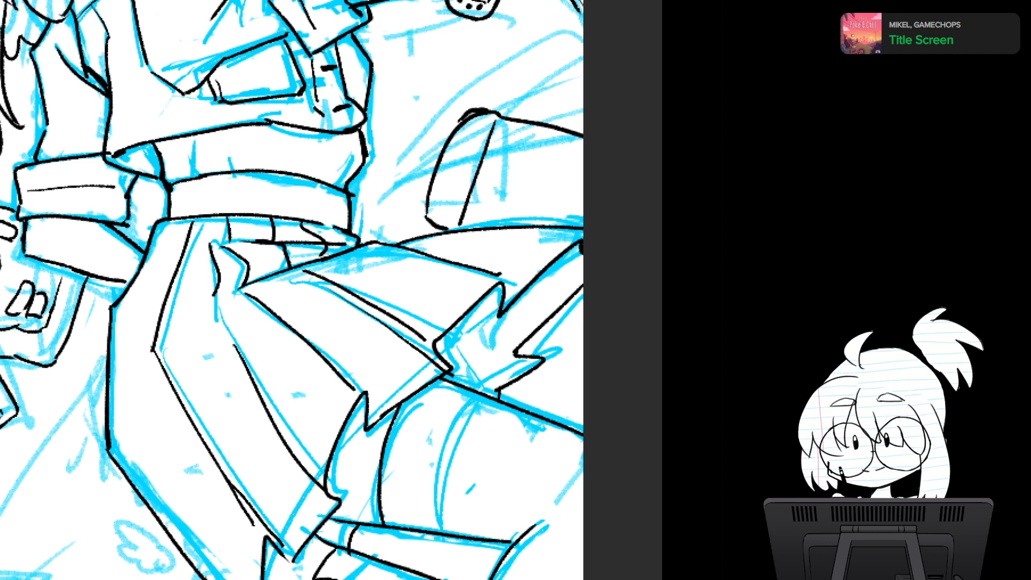
{"action": "mouse_move", "coordinate": [467, 121]}
{"action": "left_mouse_down"}
{"action": "mouse_move", "coordinate": [490, 115]}
{"action": "mouse_move", "coordinate": [462, 125]}
{"action": "mouse_move", "coordinate": [470, 116]}
{"action": "mouse_move", "coordinate": [453, 144]}
{"action": "left_mouse_up"}
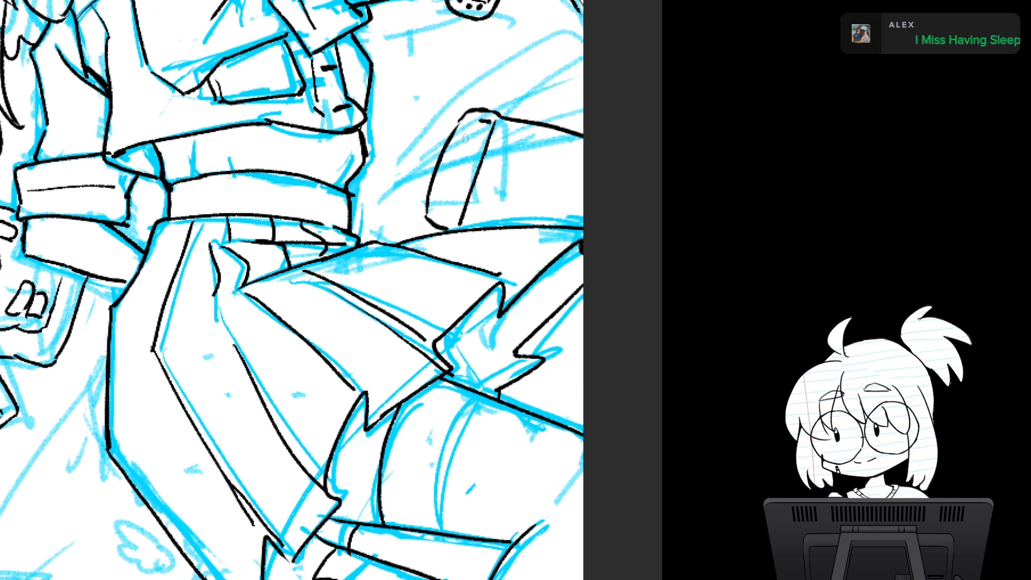
- Add a round thumbstick, four dot buttons in a diamond and a small square button to the console's controller
{"action": "mouse_move", "coordinate": [468, 138]}
{"action": "left_mouse_down"}
{"action": "mouse_move", "coordinate": [457, 146]}
{"action": "mouse_move", "coordinate": [470, 139]}
{"action": "mouse_move", "coordinate": [465, 153]}
{"action": "mouse_move", "coordinate": [472, 135]}
{"action": "left_mouse_up"}
{"action": "key", "text": "ctrl+z"}
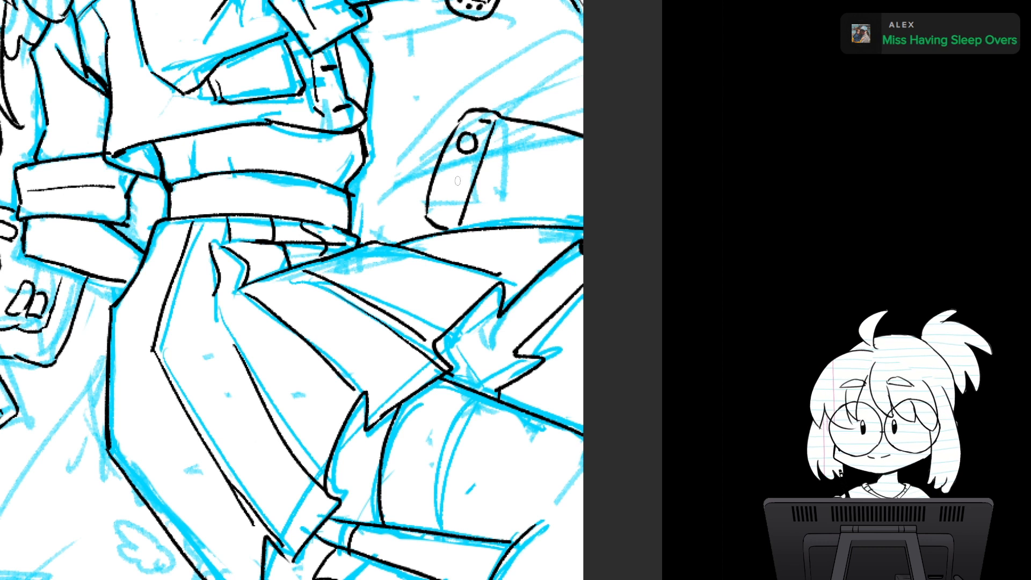
{"action": "left_click", "coordinate": [457, 168]}
{"action": "left_click", "coordinate": [447, 176]}
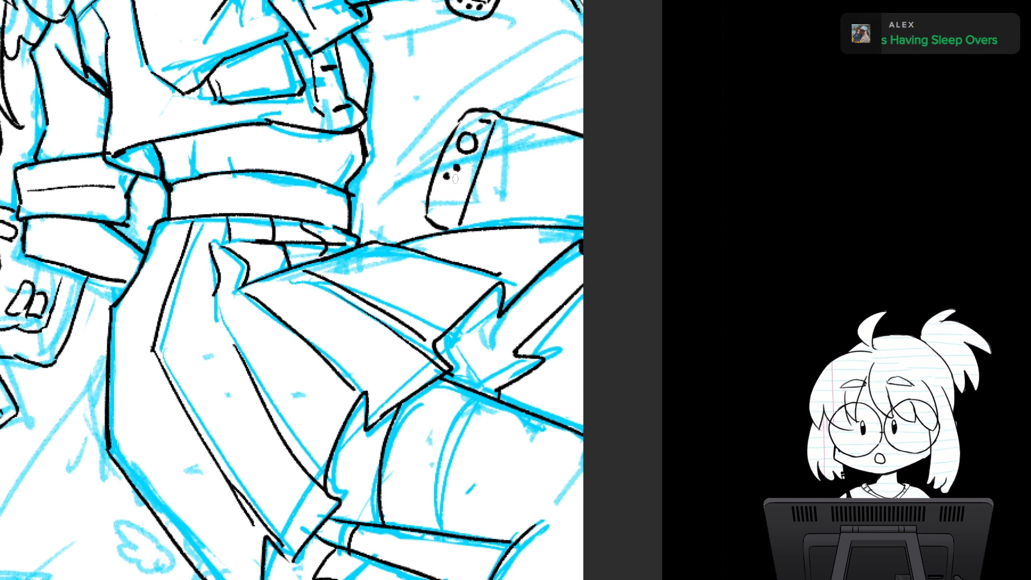
{"action": "left_click", "coordinate": [459, 175]}
{"action": "left_click", "coordinate": [452, 186]}
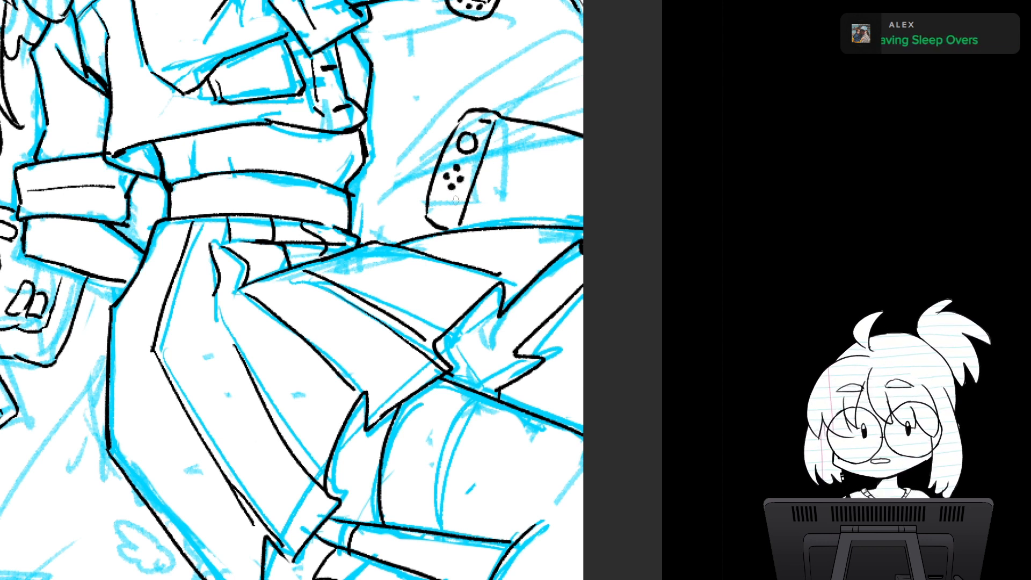
{"action": "left_click_drag", "start_coordinate": [454, 197], "coordinate": [454, 205]}
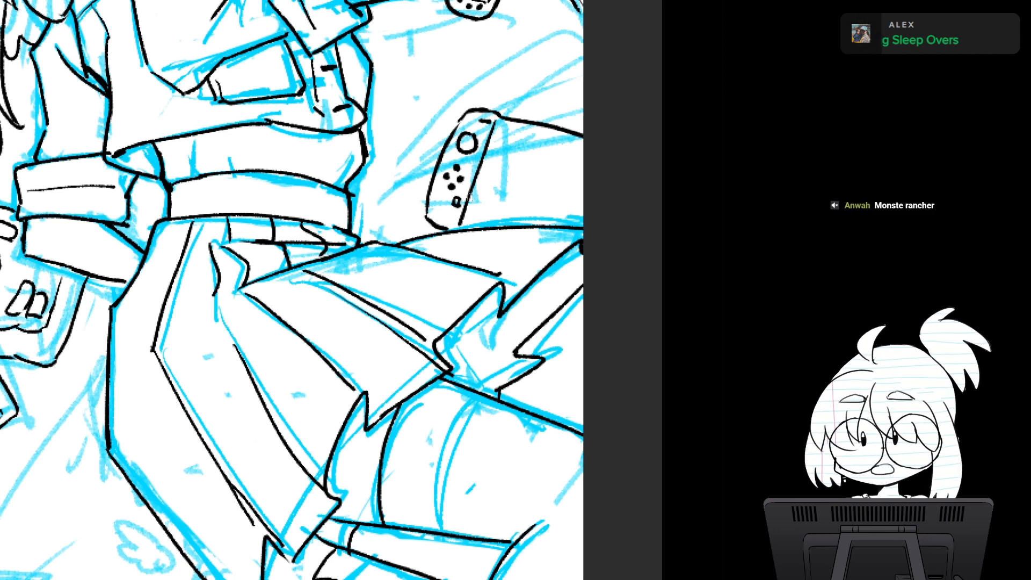
- Ink the console's screen border with a line parallel to the controller seam and a redrawn line along the upper edge
{"action": "left_click_drag", "start_coordinate": [505, 130], "coordinate": [471, 221]}
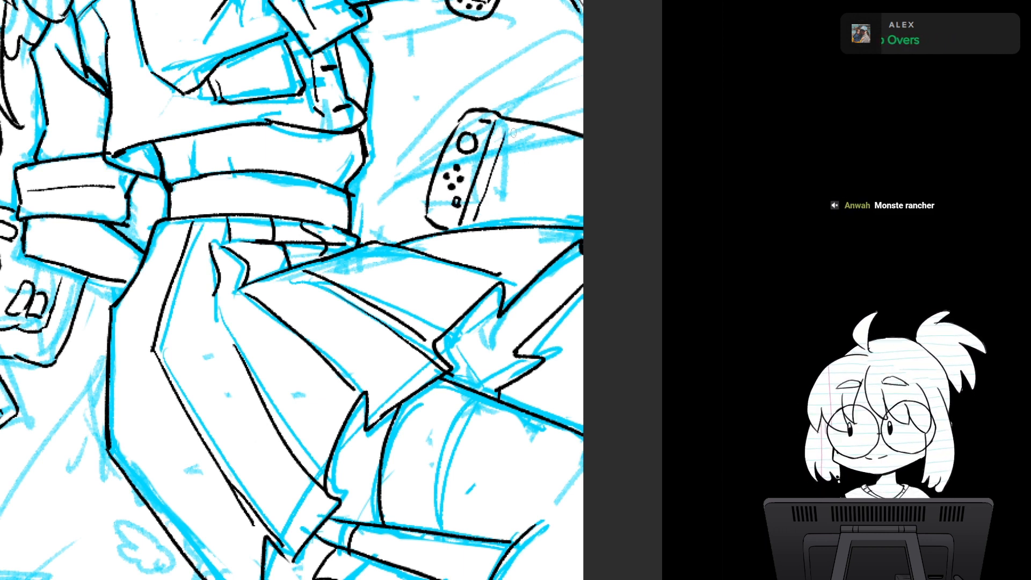
{"action": "left_click_drag", "start_coordinate": [505, 128], "coordinate": [584, 145]}
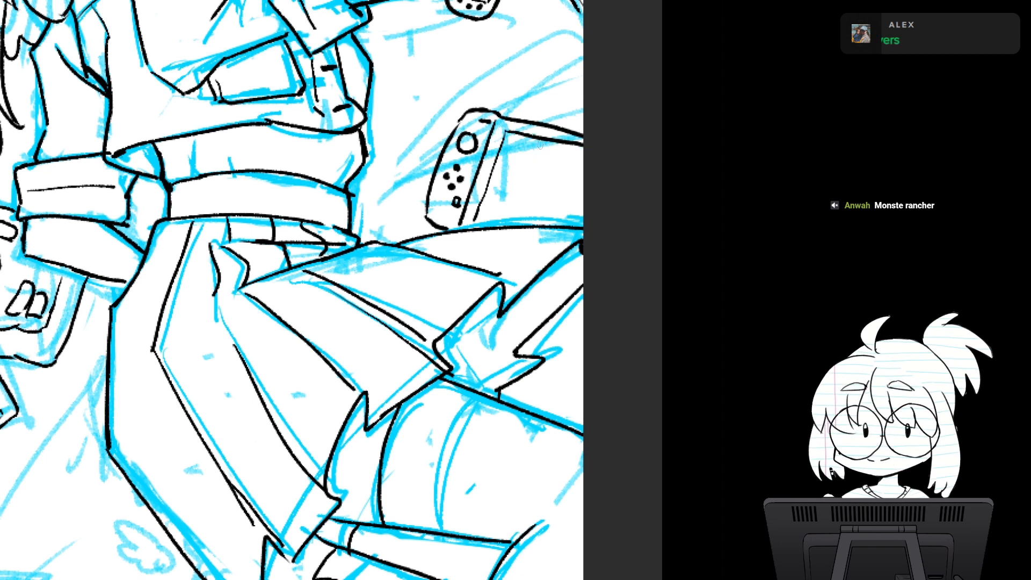
{"action": "key", "text": "ctrl+z"}
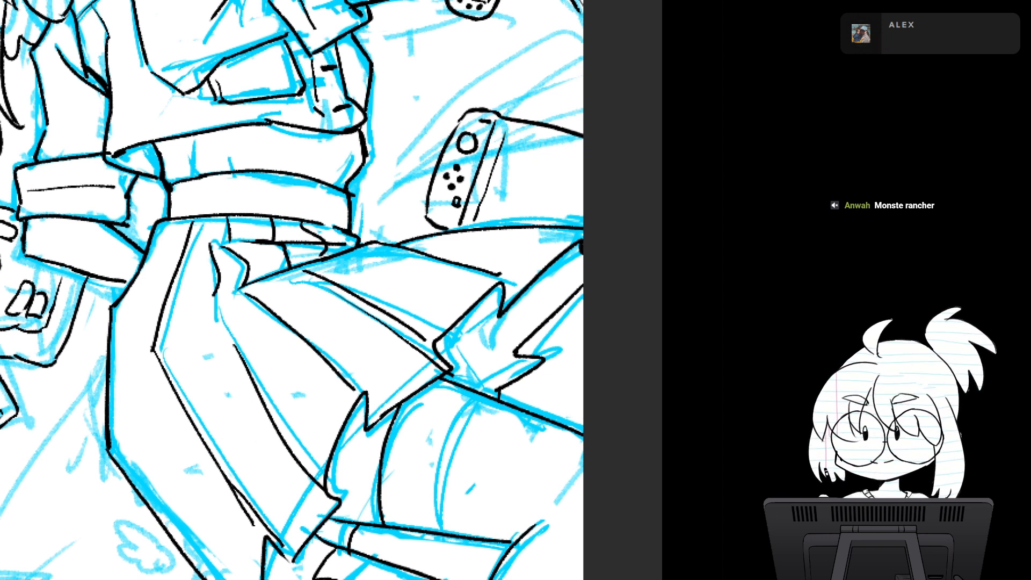
{"action": "left_click_drag", "start_coordinate": [508, 125], "coordinate": [584, 147]}
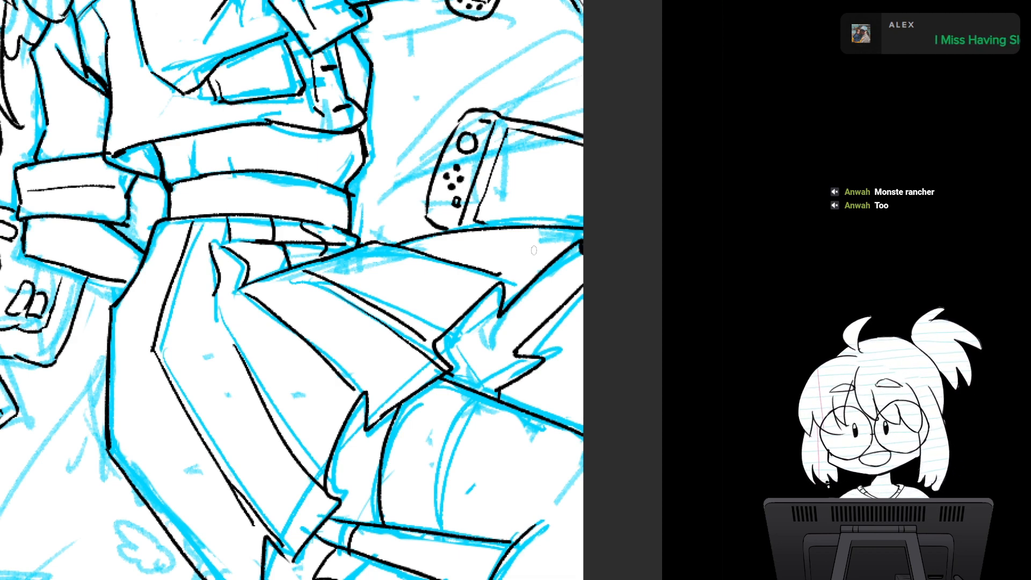
- Add a short dash-shaped button near the upper corner of the console's controller
{"action": "scroll", "coordinate": [434, 310], "scroll_direction": "down", "scroll_amount": 3}
{"action": "scroll", "coordinate": [454, 320], "scroll_direction": "up", "scroll_amount": 3}
{"action": "left_click_drag", "start_coordinate": [455, 320], "coordinate": [427, 376]}
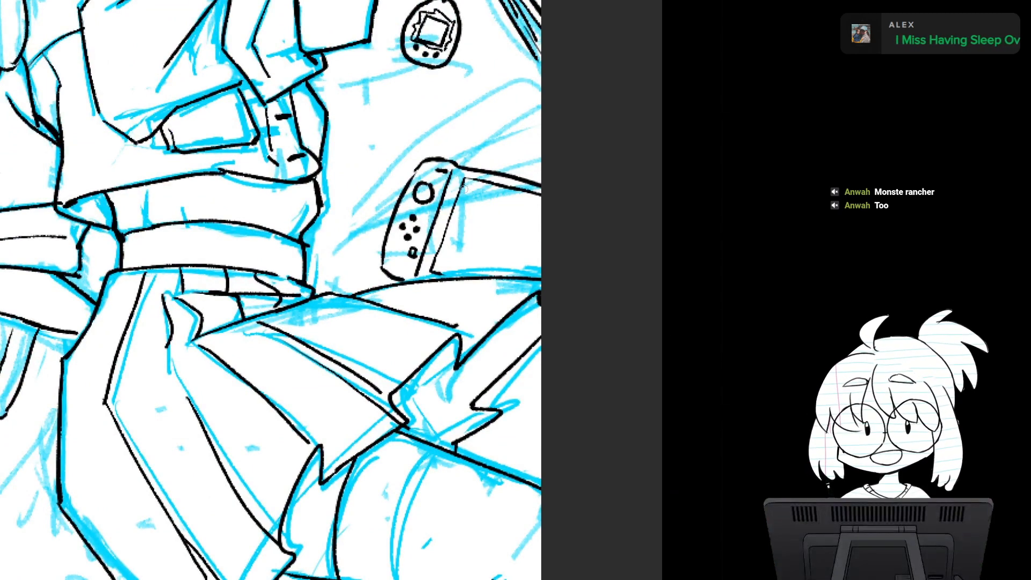
{"action": "scroll", "coordinate": [488, 338], "scroll_direction": "down", "scroll_amount": 2}
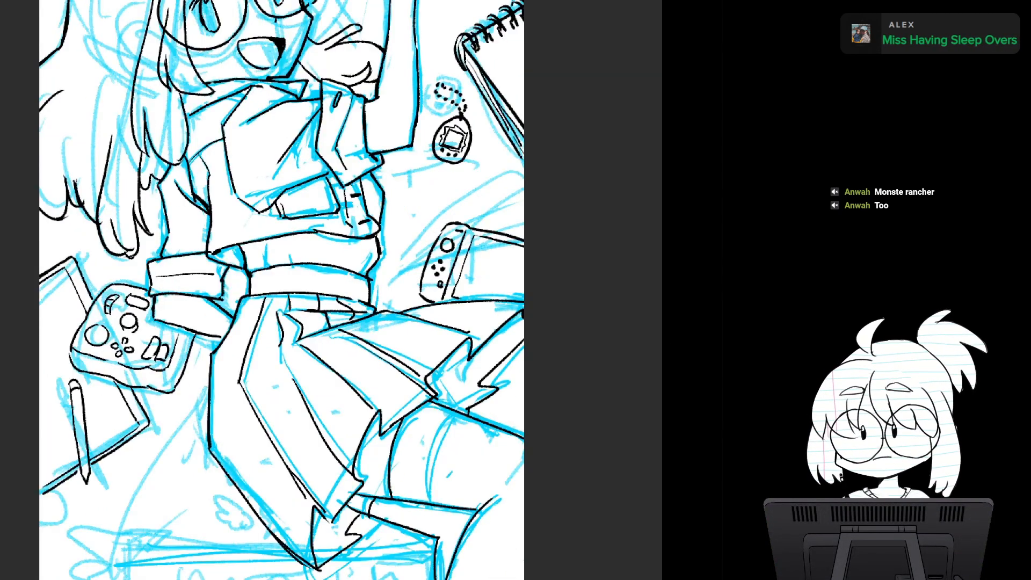
{"action": "left_click_drag", "start_coordinate": [488, 338], "coordinate": [534, 391]}
{"action": "scroll", "coordinate": [500, 355], "scroll_direction": "down", "scroll_amount": 2}
{"action": "scroll", "coordinate": [507, 341], "scroll_direction": "up", "scroll_amount": 5}
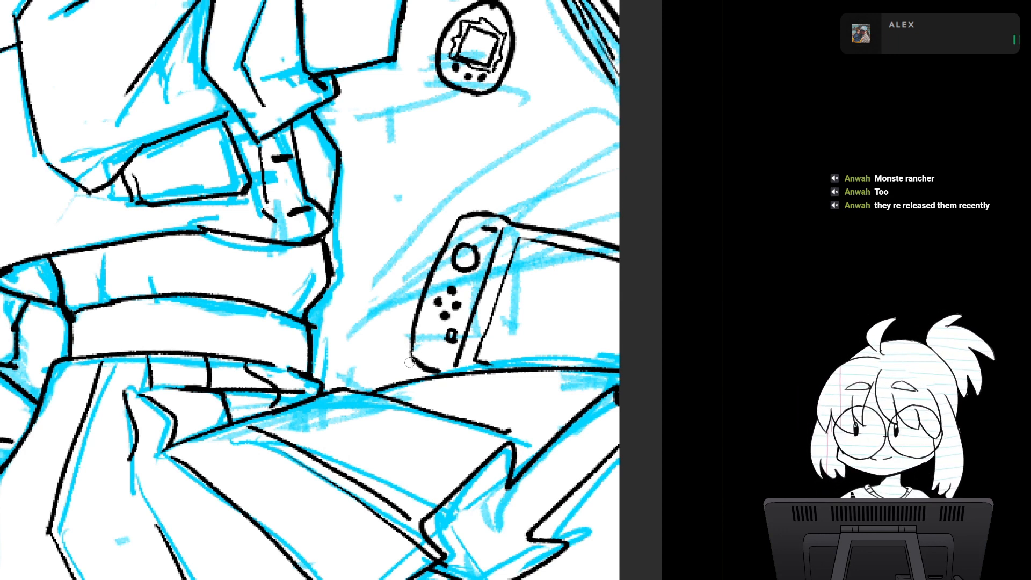
- Ink along the inner lower edge of the divided strip's last cell, beside the page corner
{"action": "scroll", "coordinate": [485, 360], "scroll_direction": "down", "scroll_amount": 5}
{"action": "left_click_drag", "start_coordinate": [486, 361], "coordinate": [499, 394]}
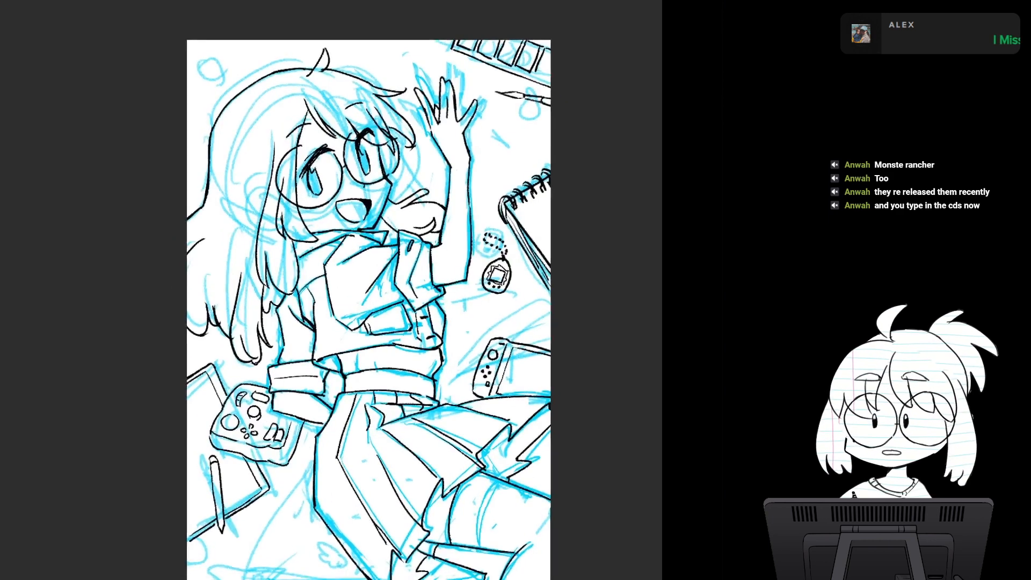
{"action": "left_click_drag", "start_coordinate": [429, 322], "coordinate": [431, 361]}
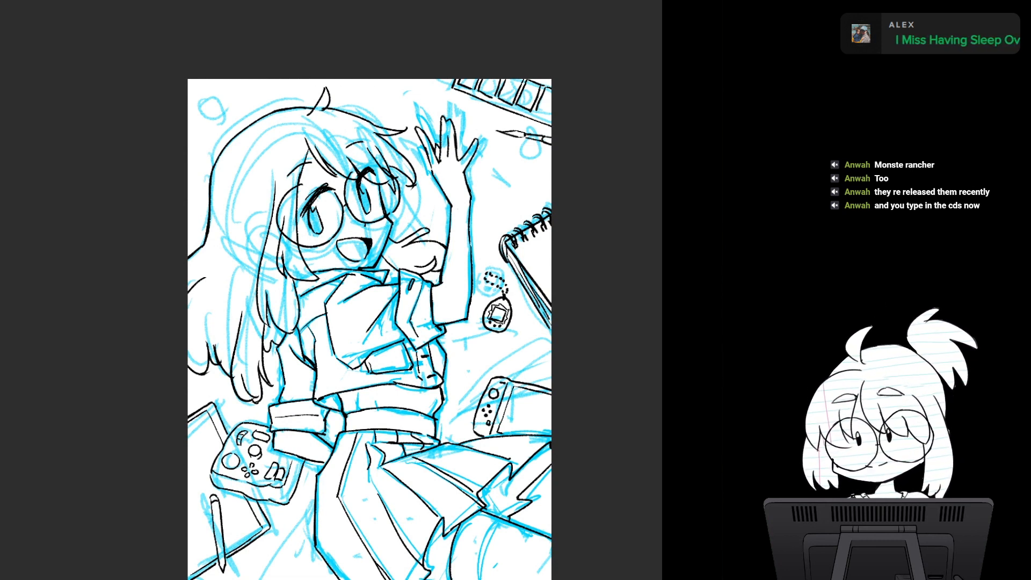
{"action": "mouse_move", "coordinate": [371, 322]}
{"action": "left_mouse_down"}
{"action": "mouse_move", "coordinate": [400, 257]}
{"action": "mouse_move", "coordinate": [389, 282]}
{"action": "left_mouse_up"}
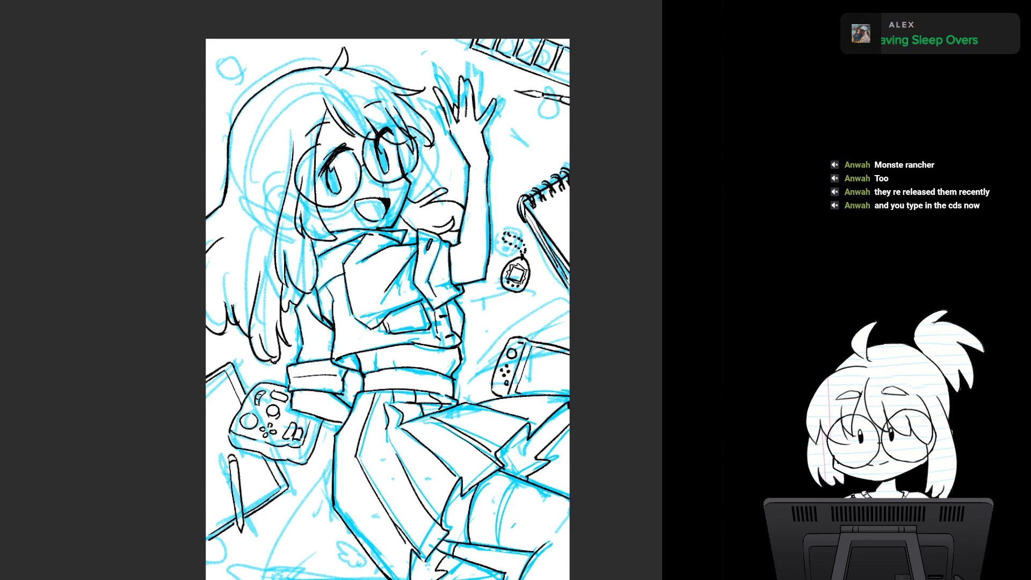
{"action": "mouse_move", "coordinate": [387, 311]}
{"action": "left_mouse_down"}
{"action": "mouse_move", "coordinate": [385, 253]}
{"action": "mouse_move", "coordinate": [364, 364]}
{"action": "left_mouse_up"}
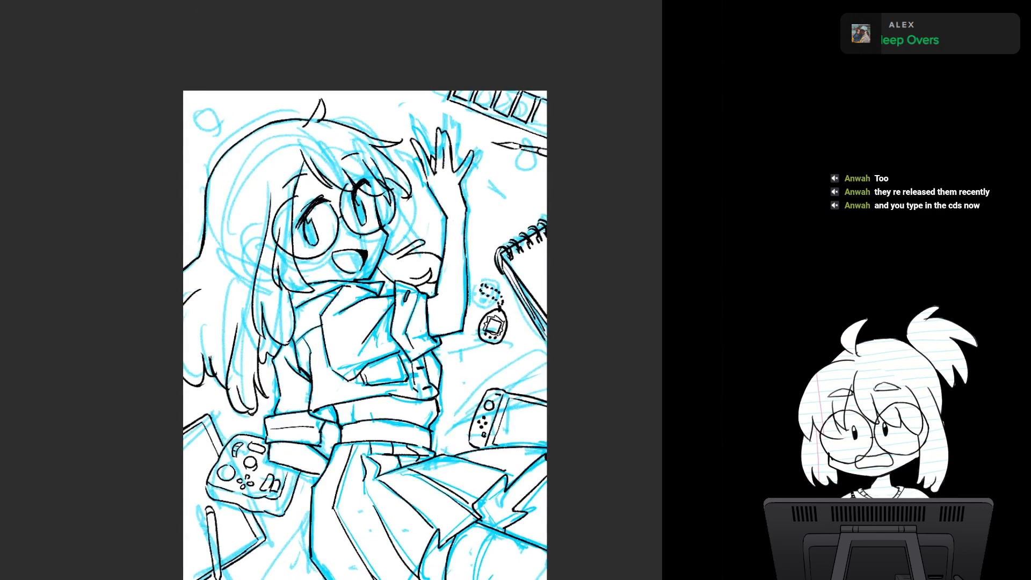
{"action": "mouse_move", "coordinate": [548, 251]}
{"action": "left_mouse_down"}
{"action": "mouse_move", "coordinate": [414, 385]}
{"action": "mouse_move", "coordinate": [416, 358]}
{"action": "mouse_move", "coordinate": [427, 357]}
{"action": "mouse_move", "coordinate": [444, 316]}
{"action": "left_mouse_up"}
{"action": "scroll", "coordinate": [416, 358], "scroll_direction": "up", "scroll_amount": 4}
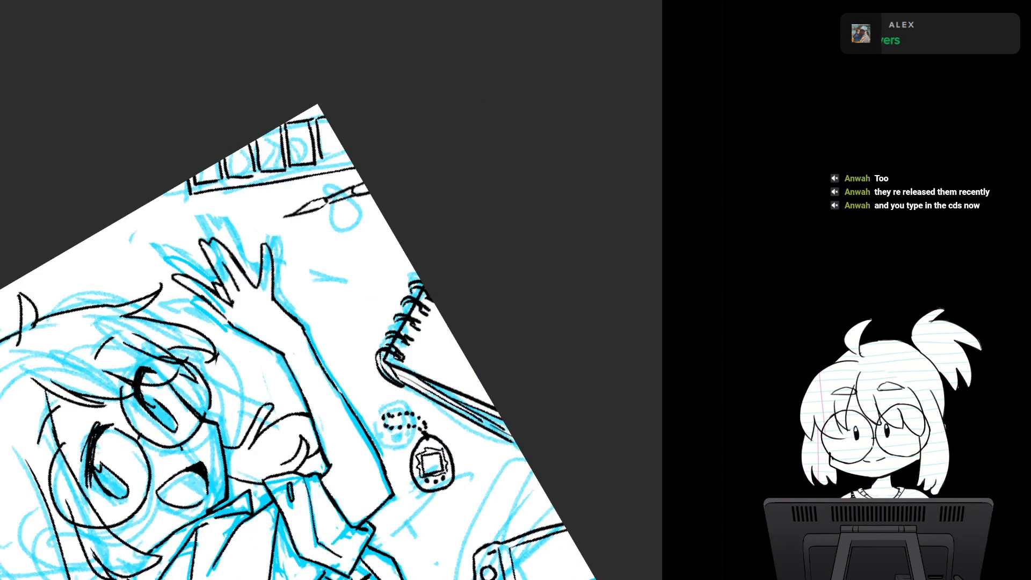
{"action": "left_click_drag", "start_coordinate": [322, 160], "coordinate": [355, 157]}
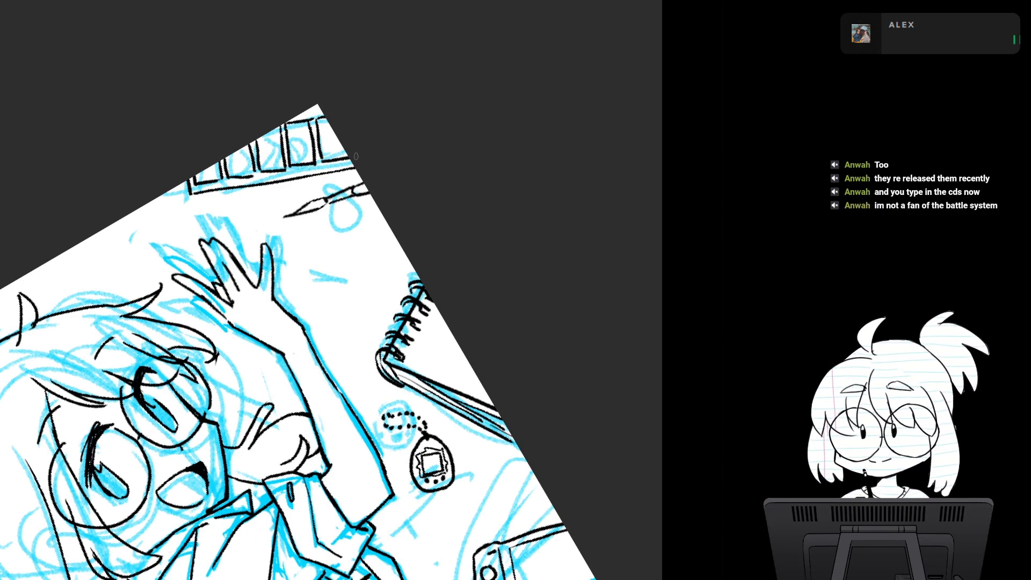
- Check the composition mirrored and unmirrored, then examine the whole drawing upright
{"action": "key", "text": "m"}
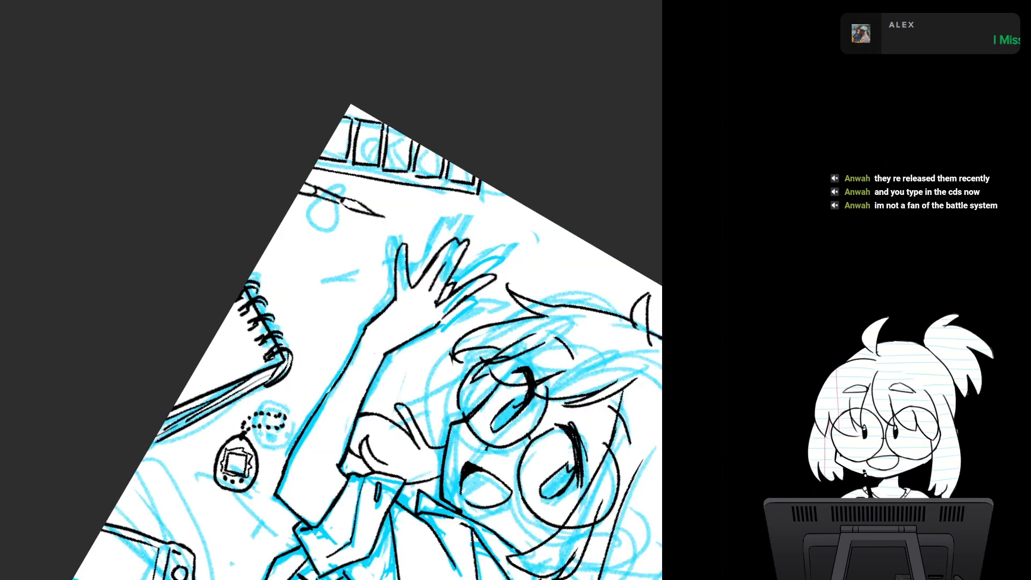
{"action": "key", "text": "m"}
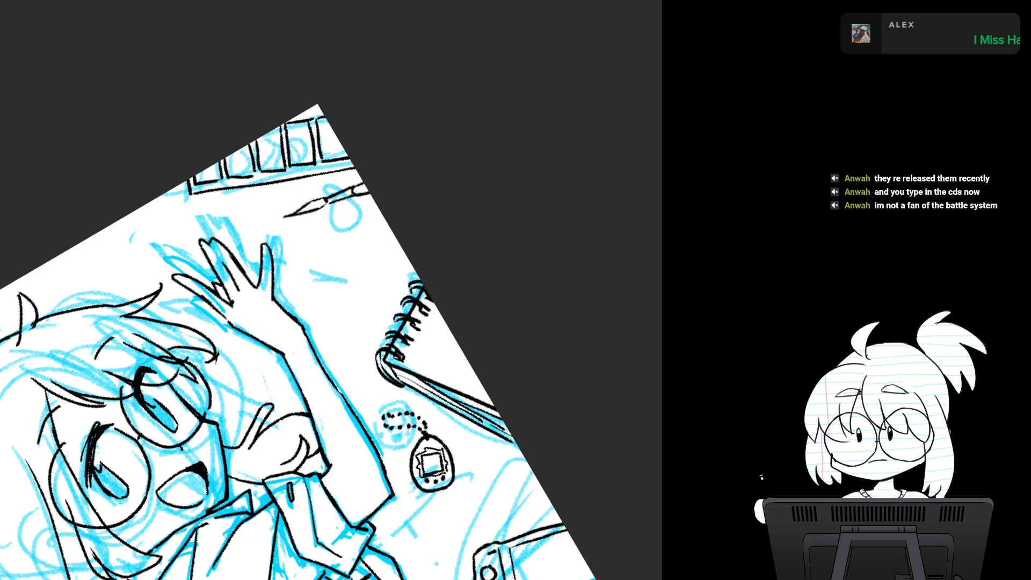
{"action": "left_click_drag", "start_coordinate": [279, 344], "coordinate": [404, 227]}
{"action": "key", "text": "6"}
{"action": "mouse_move", "coordinate": [333, 343]}
{"action": "left_mouse_down"}
{"action": "mouse_move", "coordinate": [383, 243]}
{"action": "mouse_move", "coordinate": [356, 191]}
{"action": "left_mouse_up"}
{"action": "key", "text": "6"}
{"action": "left_click_drag", "start_coordinate": [421, 306], "coordinate": [412, 460]}
{"action": "mouse_move", "coordinate": [411, 451]}
{"action": "left_mouse_down"}
{"action": "mouse_move", "coordinate": [412, 347]}
{"action": "mouse_move", "coordinate": [413, 363]}
{"action": "left_mouse_up"}
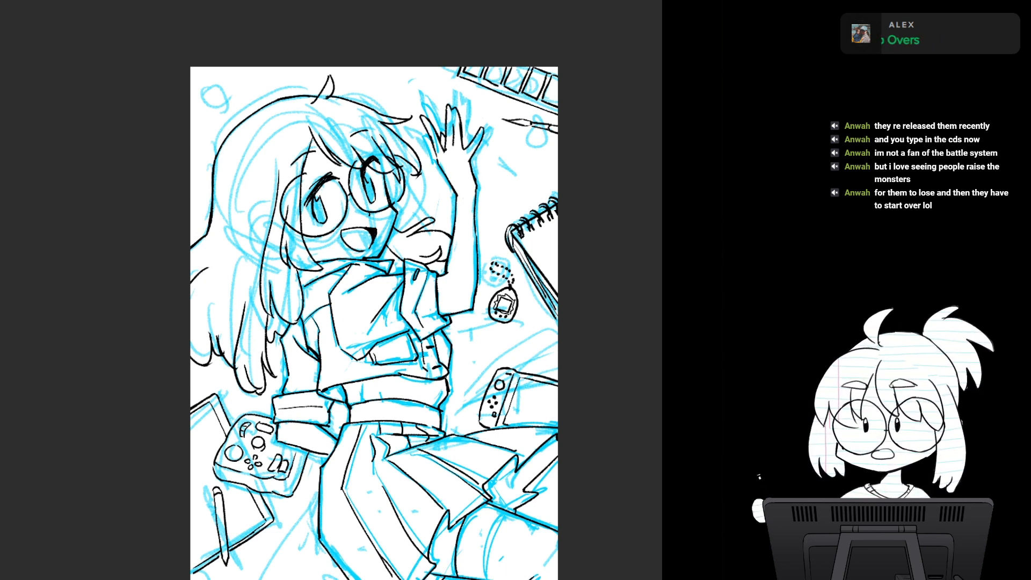
- Hide the blue sketch to review the black line art on its own
{"action": "left_click_drag", "start_coordinate": [370, 343], "coordinate": [357, 222]}
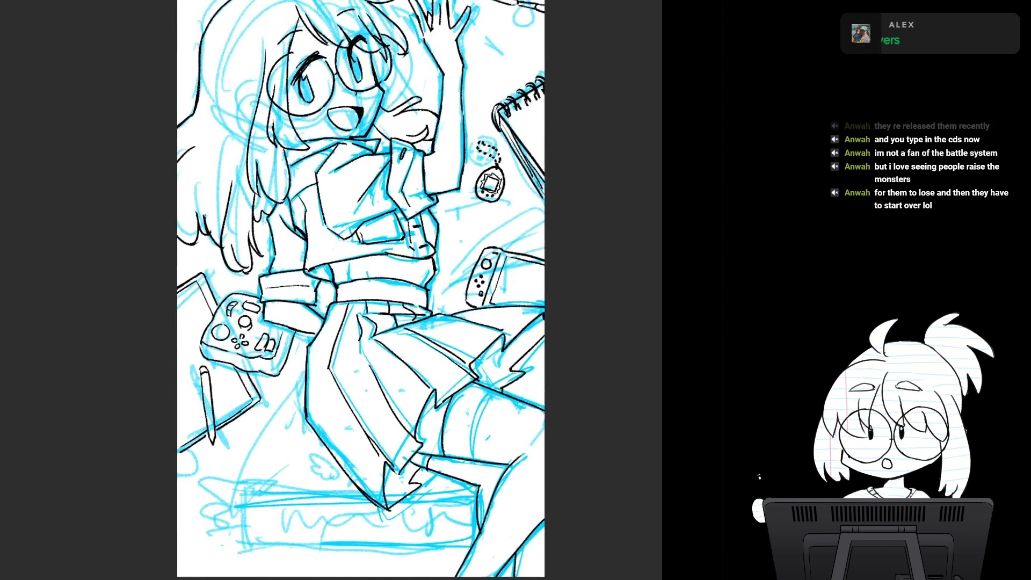
{"action": "key", "text": "ctrl+comma"}
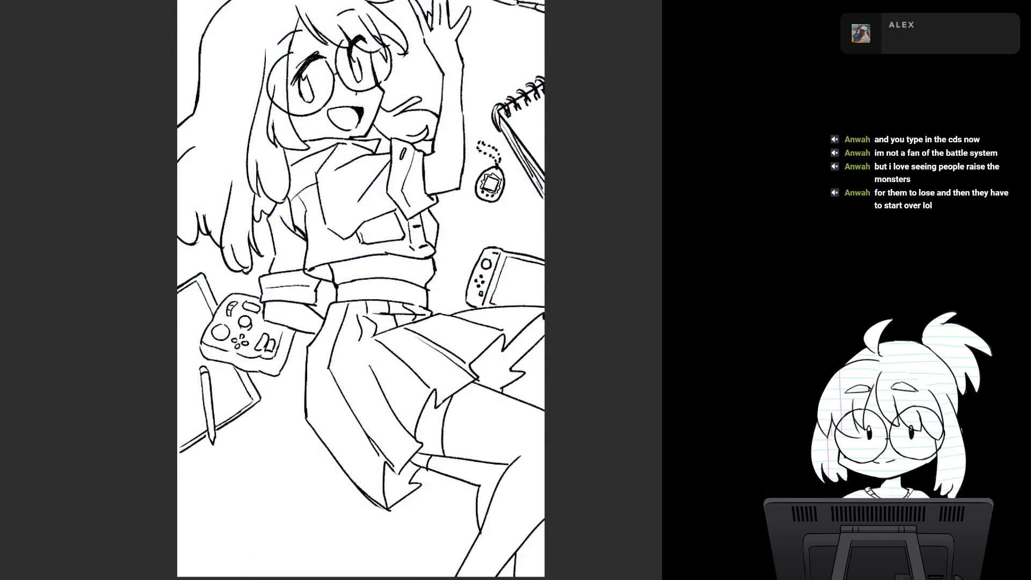
{"action": "scroll", "coordinate": [361, 290], "scroll_direction": "down", "scroll_amount": 3}
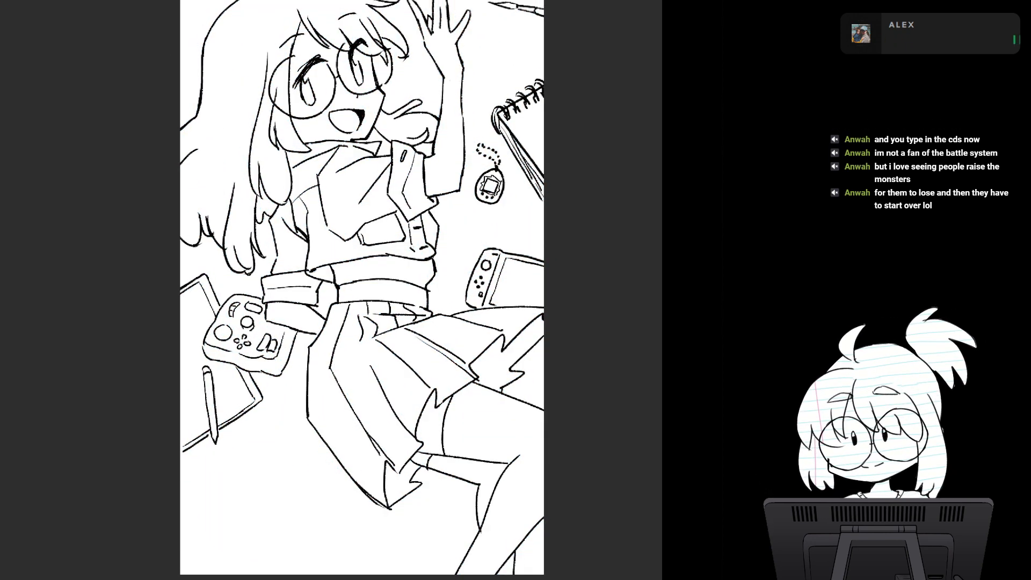
- Review the black line art on its own, then show the blue sketch beneath it again
{"action": "scroll", "coordinate": [472, 326], "scroll_direction": "down", "scroll_amount": 1}
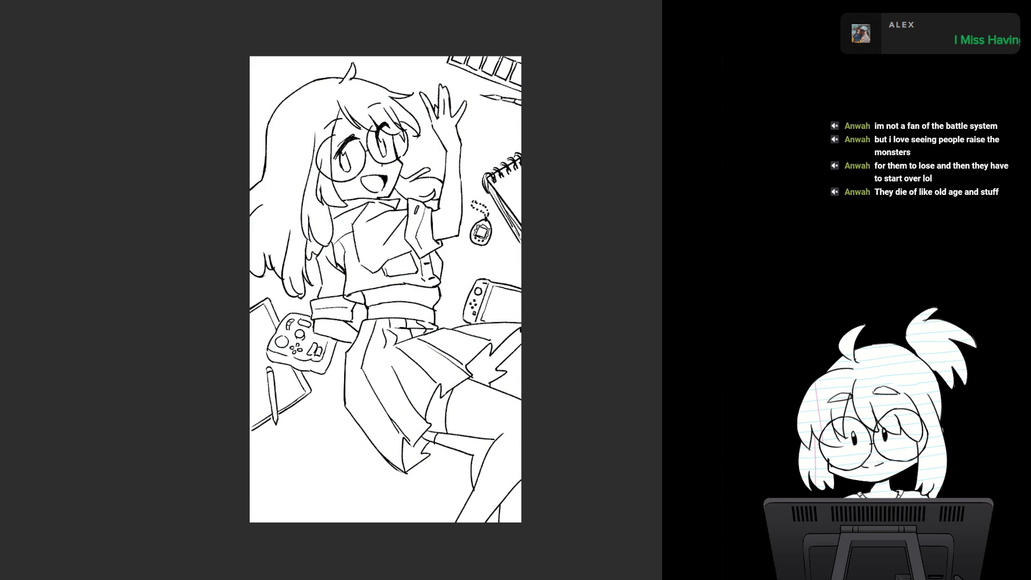
{"action": "mouse_move", "coordinate": [394, 225]}
{"action": "left_mouse_down"}
{"action": "mouse_move", "coordinate": [489, 417]}
{"action": "mouse_move", "coordinate": [525, 441]}
{"action": "left_mouse_up"}
{"action": "scroll", "coordinate": [413, 267], "scroll_direction": "up", "scroll_amount": 2}
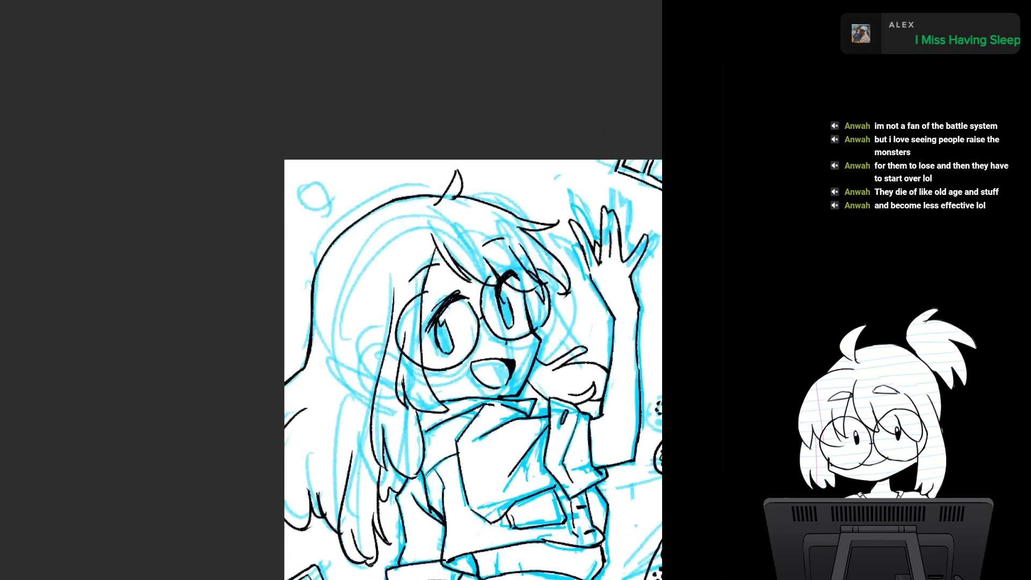
{"action": "mouse_move", "coordinate": [325, 160]}
{"action": "left_mouse_down"}
{"action": "mouse_move", "coordinate": [400, 165]}
{"action": "mouse_move", "coordinate": [322, 49]}
{"action": "left_mouse_up"}
{"action": "key", "text": "ctrl+z"}
{"action": "mouse_move", "coordinate": [440, 344]}
{"action": "left_mouse_down"}
{"action": "mouse_move", "coordinate": [422, 302]}
{"action": "mouse_move", "coordinate": [417, 311]}
{"action": "left_mouse_up"}
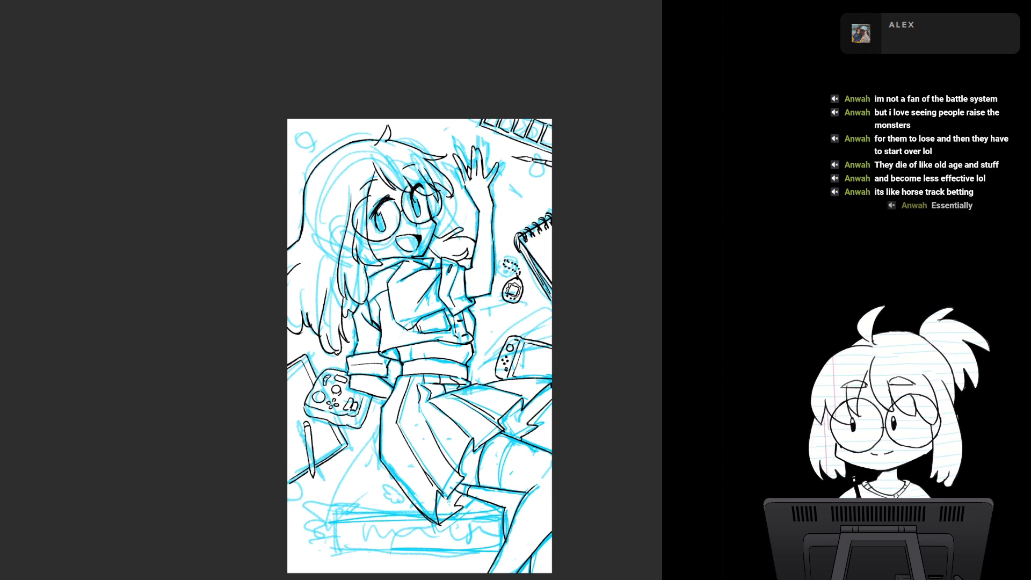
- Examine the inked drawing against the blue sketch, from the hair and face down to the skirt and legs
{"action": "mouse_move", "coordinate": [419, 322]}
{"action": "left_mouse_down"}
{"action": "mouse_move", "coordinate": [411, 366]}
{"action": "mouse_move", "coordinate": [479, 337]}
{"action": "mouse_move", "coordinate": [477, 312]}
{"action": "mouse_move", "coordinate": [457, 436]}
{"action": "mouse_move", "coordinate": [383, 414]}
{"action": "left_mouse_up"}
{"action": "scroll", "coordinate": [457, 330], "scroll_direction": "up", "scroll_amount": 3}
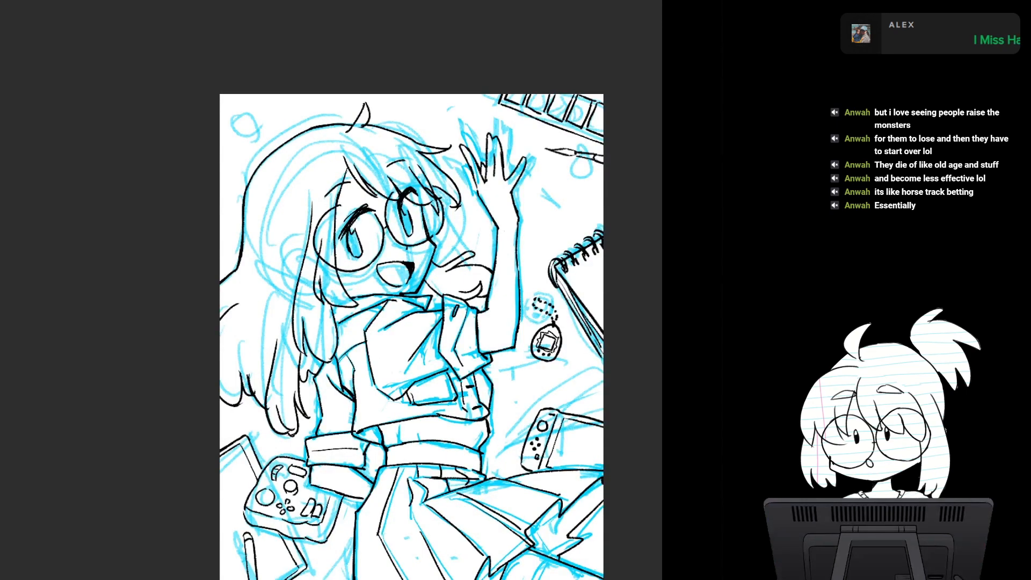
{"action": "scroll", "coordinate": [498, 384], "scroll_direction": "down", "scroll_amount": 1}
{"action": "left_click_drag", "start_coordinate": [416, 345], "coordinate": [386, 236]}
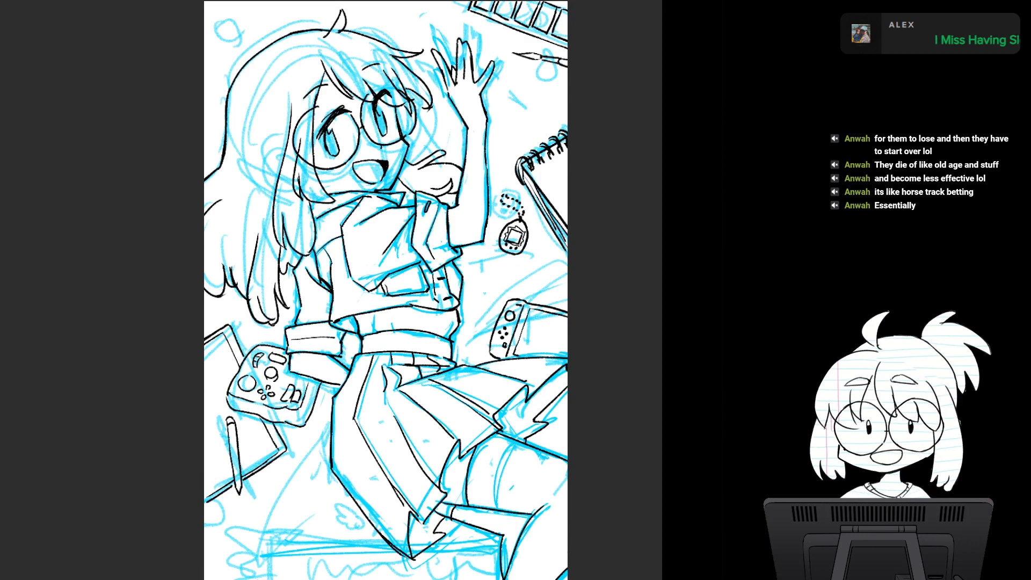
{"action": "mouse_move", "coordinate": [386, 236]}
{"action": "left_mouse_down"}
{"action": "mouse_move", "coordinate": [390, 217]}
{"action": "mouse_move", "coordinate": [394, 325]}
{"action": "left_mouse_up"}
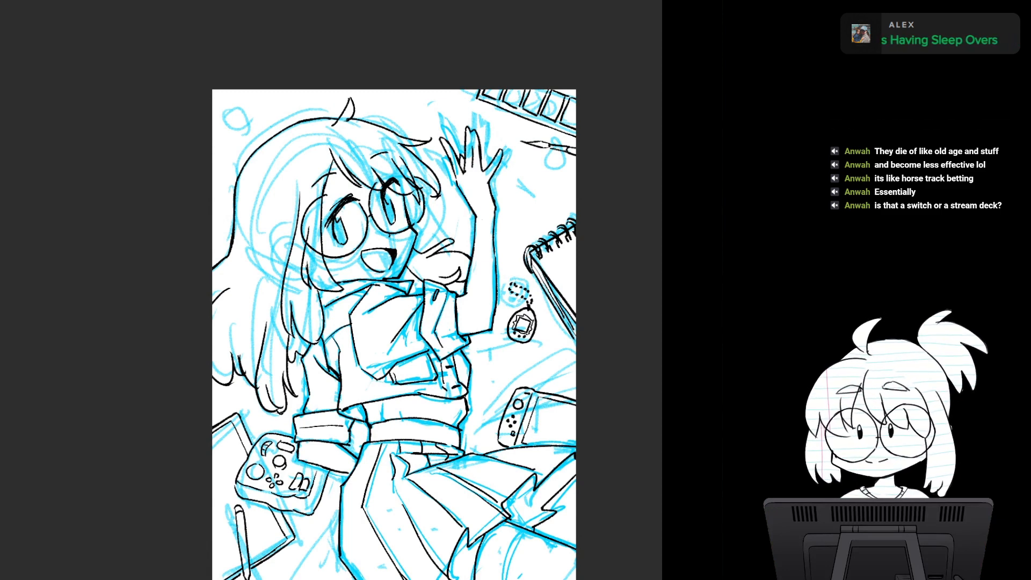
{"action": "left_click_drag", "start_coordinate": [394, 324], "coordinate": [369, 182]}
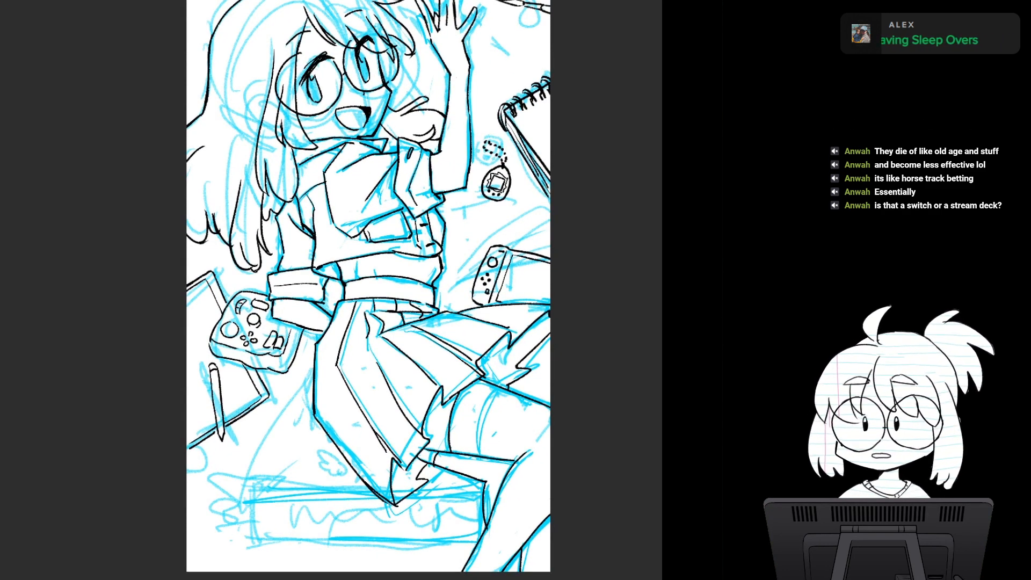
{"action": "scroll", "coordinate": [486, 403], "scroll_direction": "up", "scroll_amount": 3}
{"action": "left_click_drag", "start_coordinate": [486, 402], "coordinate": [461, 422]}
{"action": "scroll", "coordinate": [472, 417], "scroll_direction": "down", "scroll_amount": 3}
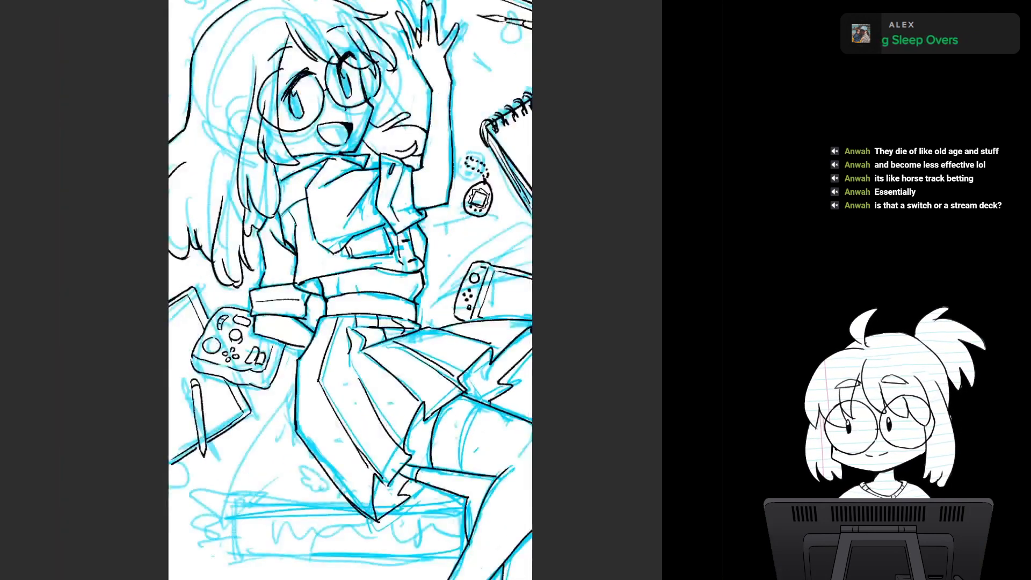
{"action": "mouse_move", "coordinate": [350, 242]}
{"action": "left_mouse_down"}
{"action": "mouse_move", "coordinate": [380, 333]}
{"action": "mouse_move", "coordinate": [427, 321]}
{"action": "left_mouse_up"}
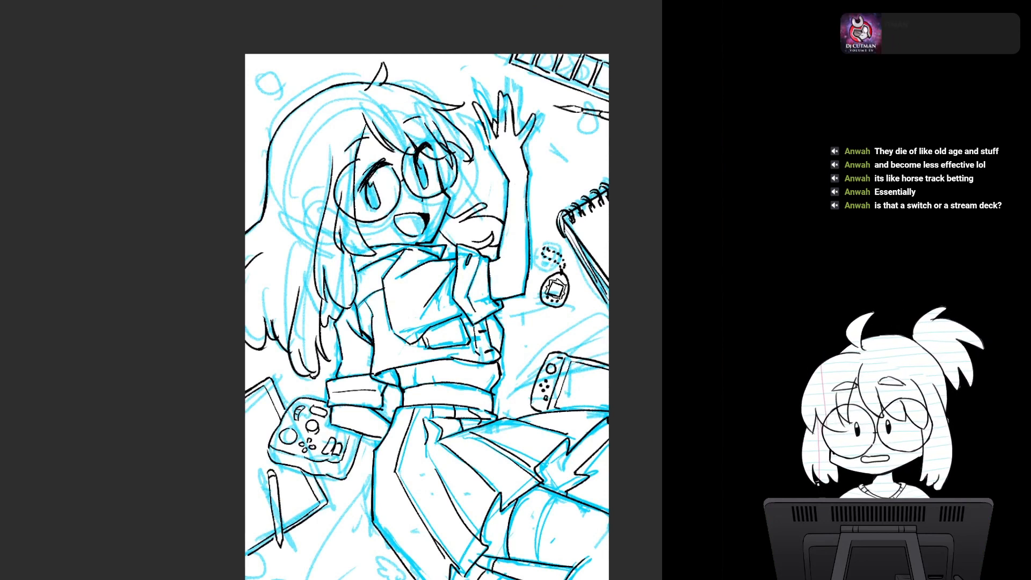
{"action": "mouse_move", "coordinate": [427, 301]}
{"action": "left_mouse_down"}
{"action": "mouse_move", "coordinate": [458, 394]}
{"action": "mouse_move", "coordinate": [428, 325]}
{"action": "left_mouse_up"}
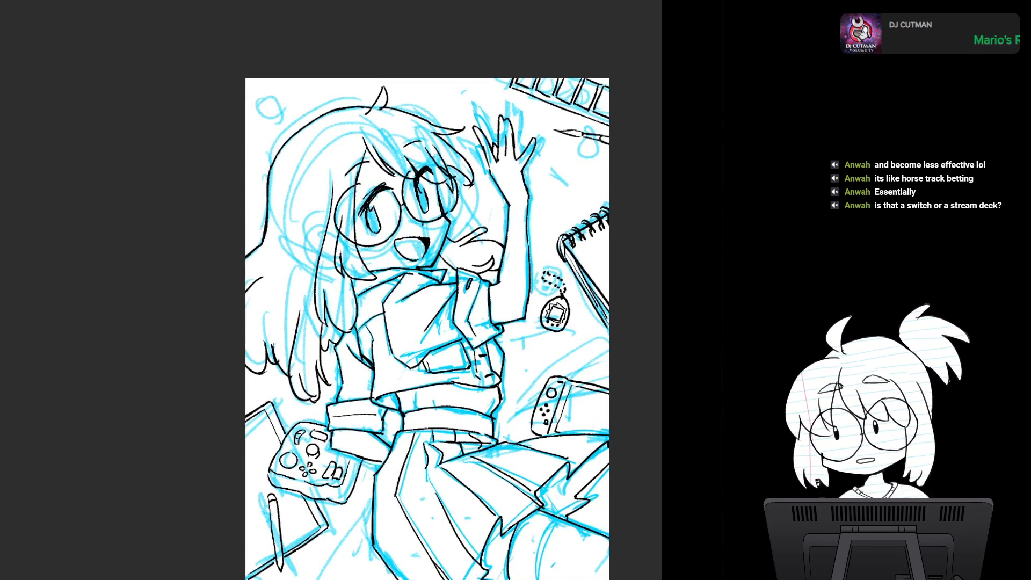
- Try looping scribbles over the sketched circle in the empty page corner above the long hair
{"action": "mouse_move", "coordinate": [272, 81]}
{"action": "left_mouse_down"}
{"action": "mouse_move", "coordinate": [281, 122]}
{"action": "mouse_move", "coordinate": [312, 88]}
{"action": "left_mouse_up"}
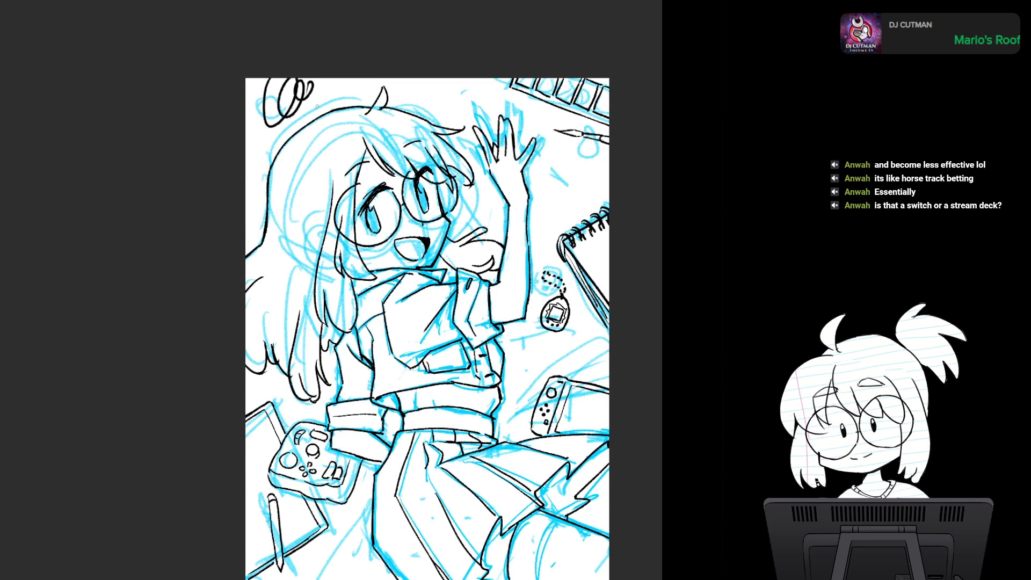
{"action": "key", "text": "ctrl+z"}
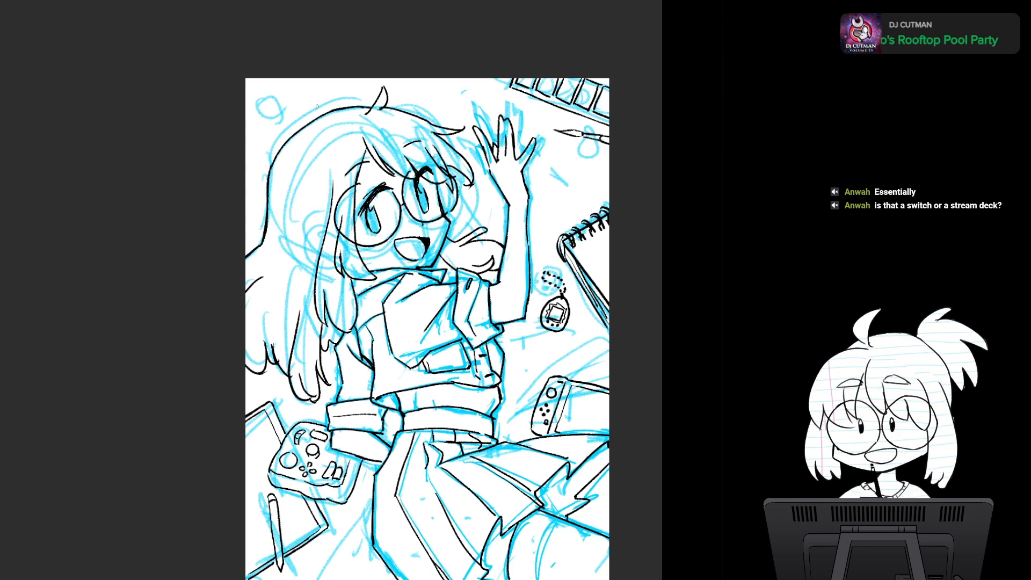
{"action": "mouse_move", "coordinate": [317, 107]}
{"action": "left_mouse_down"}
{"action": "mouse_move", "coordinate": [323, 15]}
{"action": "mouse_move", "coordinate": [311, 135]}
{"action": "mouse_move", "coordinate": [321, 205]}
{"action": "left_mouse_up"}
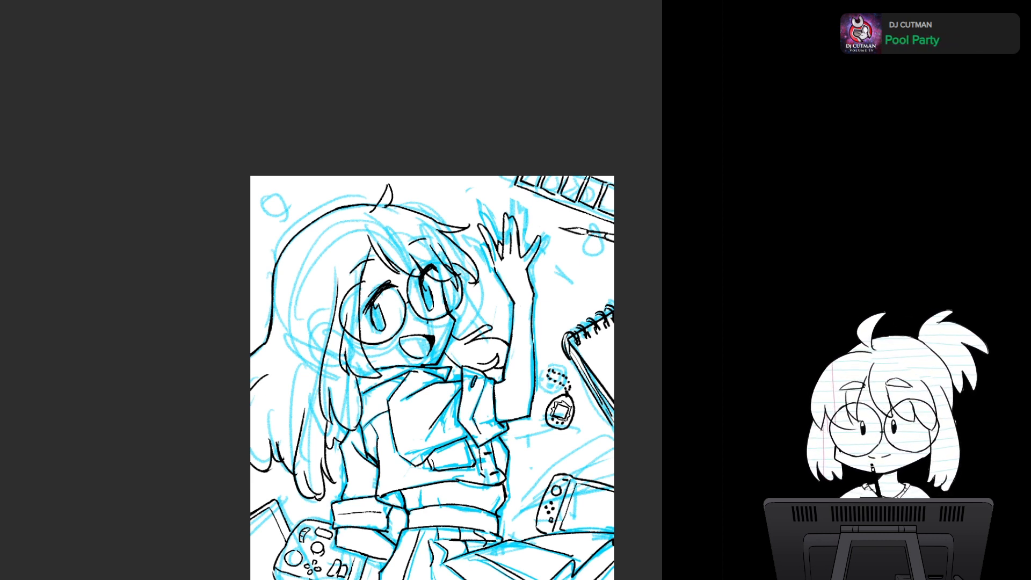
- Try a wavy, spiky-edged outline around the sketched circle in the page corner above the hair
{"action": "mouse_move", "coordinate": [493, 516]}
{"action": "left_mouse_down"}
{"action": "mouse_move", "coordinate": [502, 310]}
{"action": "mouse_move", "coordinate": [510, 391]}
{"action": "left_mouse_up"}
{"action": "scroll", "coordinate": [510, 391], "scroll_direction": "up", "scroll_amount": 2}
{"action": "mouse_move", "coordinate": [405, 209]}
{"action": "left_mouse_down"}
{"action": "mouse_move", "coordinate": [477, 371]}
{"action": "mouse_move", "coordinate": [486, 499]}
{"action": "left_mouse_up"}
{"action": "scroll", "coordinate": [478, 371], "scroll_direction": "up", "scroll_amount": 1}
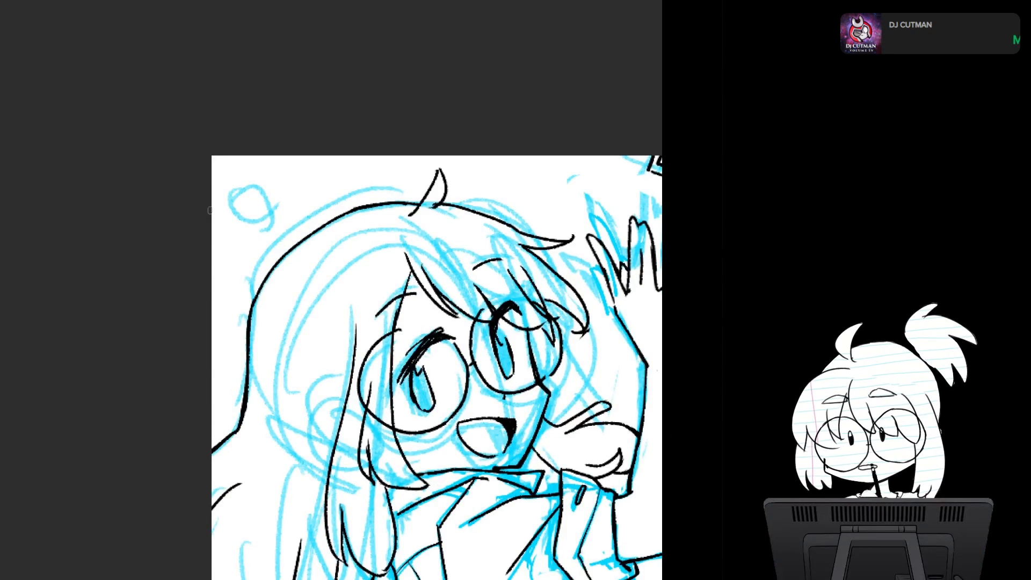
{"action": "mouse_move", "coordinate": [217, 254]}
{"action": "left_mouse_down"}
{"action": "mouse_move", "coordinate": [241, 270]}
{"action": "mouse_move", "coordinate": [248, 232]}
{"action": "mouse_move", "coordinate": [232, 268]}
{"action": "mouse_move", "coordinate": [246, 257]}
{"action": "mouse_move", "coordinate": [248, 226]}
{"action": "mouse_move", "coordinate": [278, 202]}
{"action": "mouse_move", "coordinate": [347, 186]}
{"action": "left_mouse_up"}
{"action": "key", "text": "ctrl+z"}
{"action": "key", "text": "ctrl+z"}
{"action": "left_click_drag", "start_coordinate": [329, 153], "coordinate": [347, 184]}
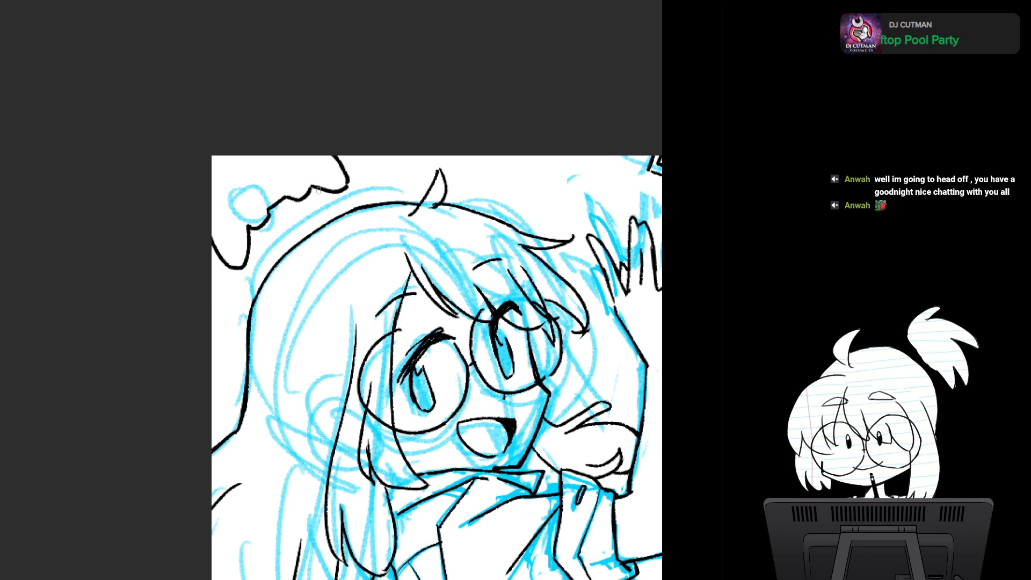
{"action": "left_click_drag", "start_coordinate": [222, 177], "coordinate": [259, 145]}
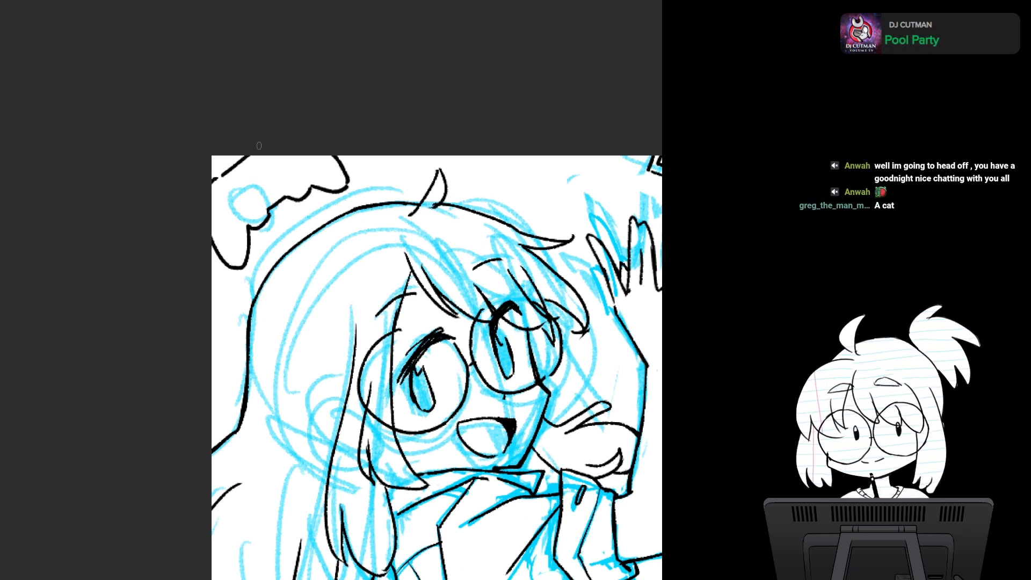
{"action": "key", "text": "ctrl+z"}
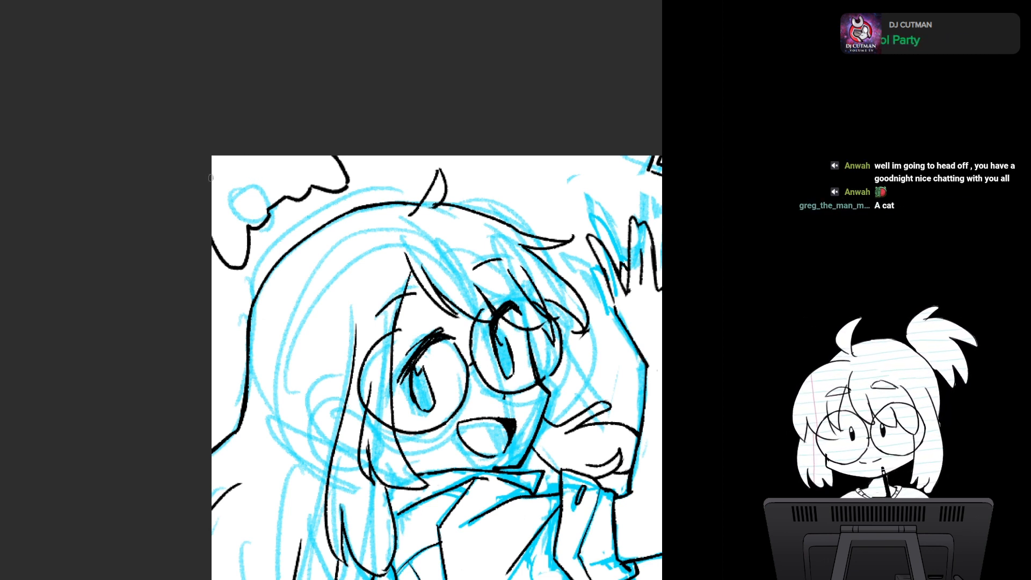
{"action": "left_click_drag", "start_coordinate": [224, 171], "coordinate": [264, 142]}
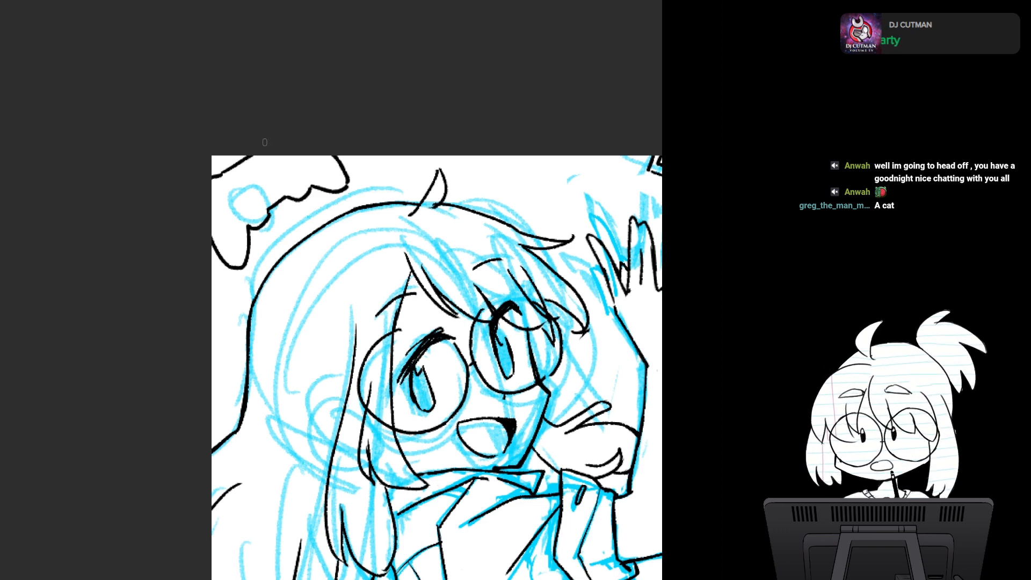
- Check the wavy corner outline against the whole page and undo its strokes
{"action": "scroll", "coordinate": [264, 142], "scroll_direction": "down", "scroll_amount": 4}
{"action": "scroll", "coordinate": [265, 142], "scroll_direction": "down", "scroll_amount": 4}
{"action": "scroll", "coordinate": [265, 143], "scroll_direction": "up", "scroll_amount": 1}
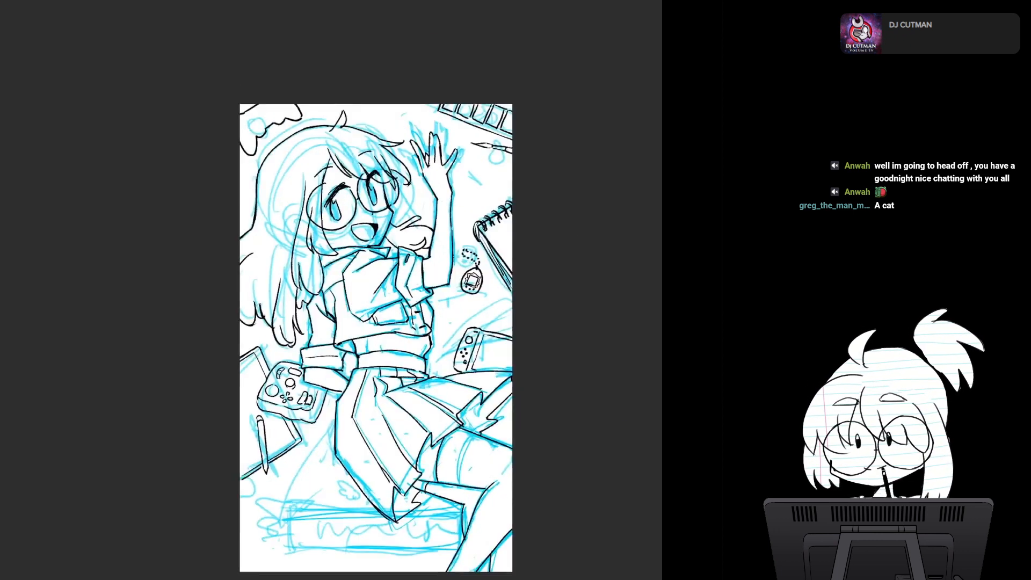
{"action": "key", "text": "ctrl+z"}
{"action": "key", "text": "ctrl+z"}
{"action": "key", "text": "ctrl+z"}
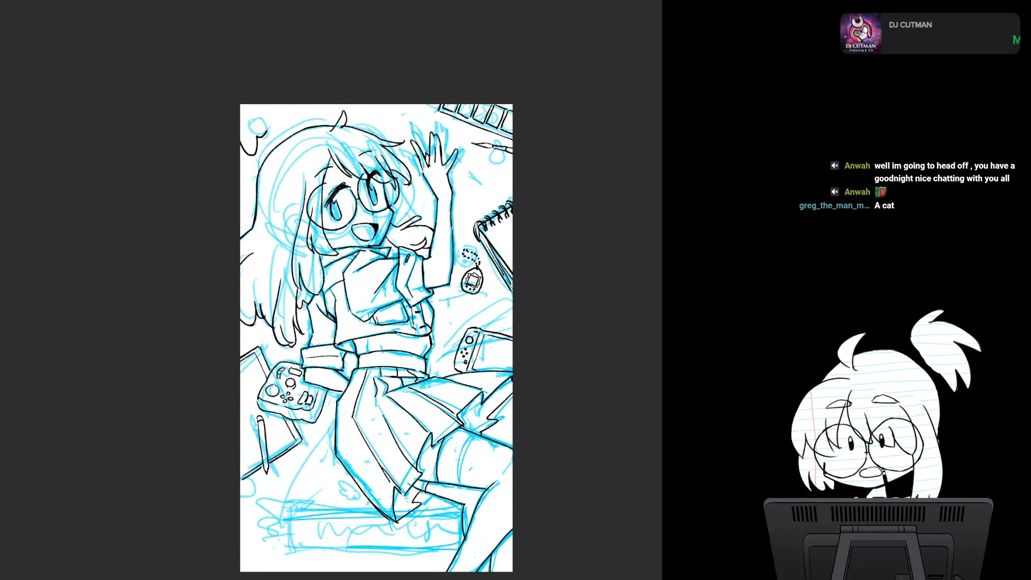
- Try a small cat head with pointed ears and a simple face around the corner's sketched circle
{"action": "mouse_move", "coordinate": [256, 102]}
{"action": "left_mouse_down"}
{"action": "mouse_move", "coordinate": [249, 137]}
{"action": "mouse_move", "coordinate": [266, 141]}
{"action": "mouse_move", "coordinate": [284, 112]}
{"action": "mouse_move", "coordinate": [246, 121]}
{"action": "mouse_move", "coordinate": [251, 137]}
{"action": "mouse_move", "coordinate": [270, 140]}
{"action": "mouse_move", "coordinate": [283, 121]}
{"action": "mouse_move", "coordinate": [268, 107]}
{"action": "mouse_move", "coordinate": [257, 122]}
{"action": "mouse_move", "coordinate": [263, 141]}
{"action": "mouse_move", "coordinate": [292, 105]}
{"action": "left_mouse_up"}
{"action": "key", "text": "ctrl+z"}
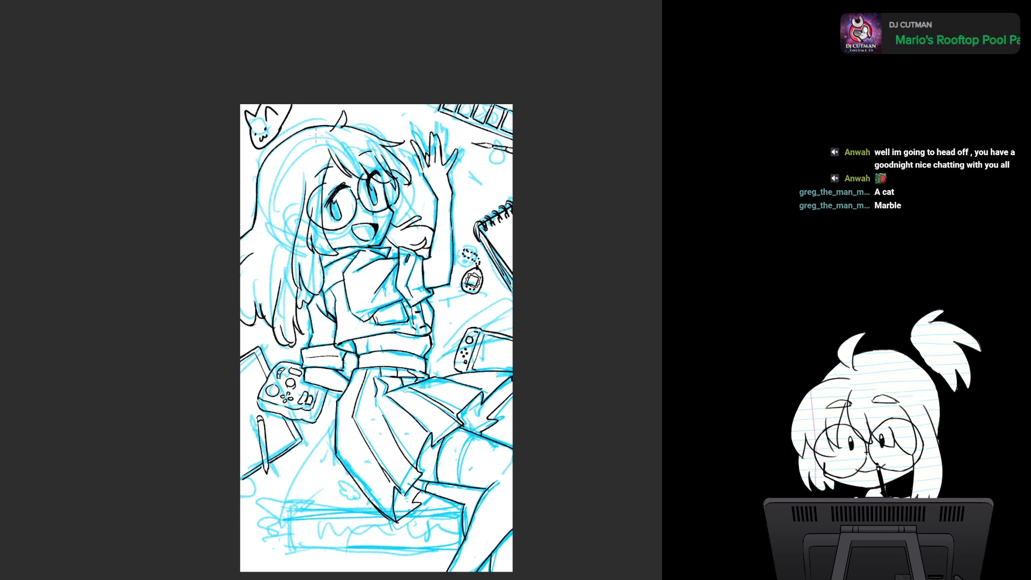
{"action": "key", "text": "ctrl+z"}
{"action": "key", "text": "ctrl+z"}
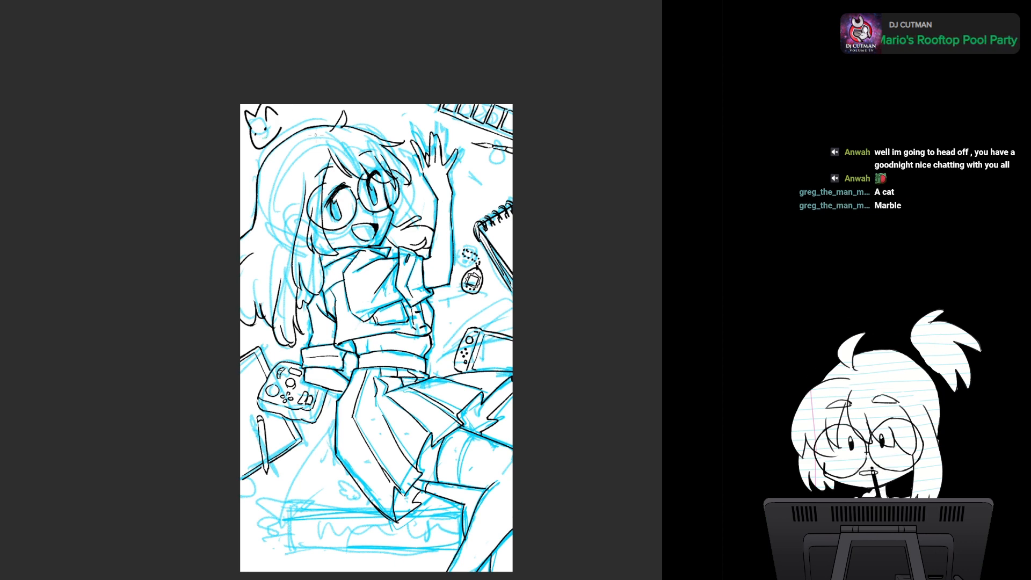
{"action": "left_click_drag", "start_coordinate": [316, 136], "coordinate": [402, 245]}
{"action": "scroll", "coordinate": [462, 302], "scroll_direction": "up", "scroll_amount": 4}
{"action": "left_click_drag", "start_coordinate": [462, 302], "coordinate": [483, 299]}
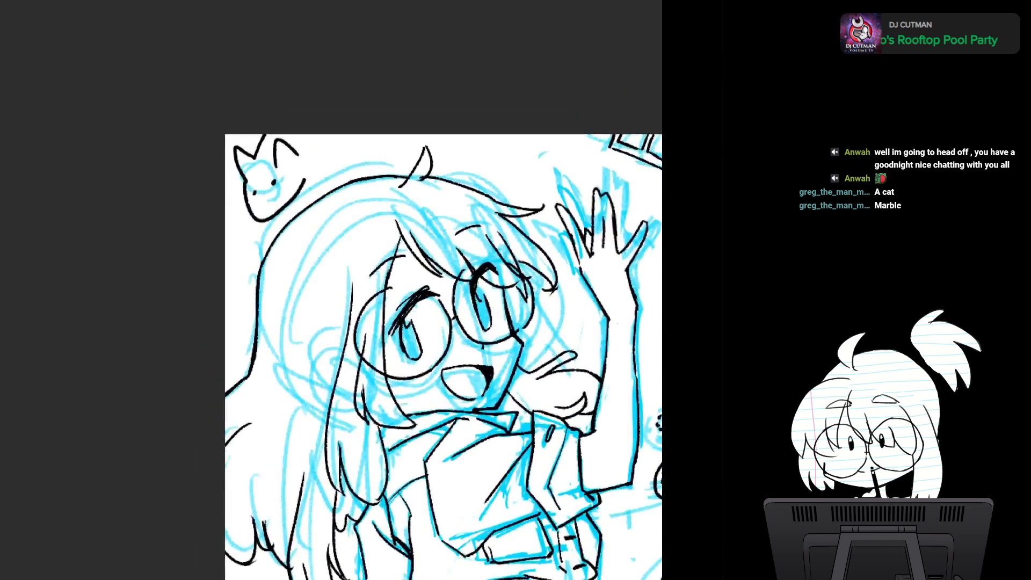
{"action": "scroll", "coordinate": [377, 293], "scroll_direction": "up", "scroll_amount": 2}
{"action": "key", "text": "ctrl+z"}
{"action": "key", "text": "ctrl+z"}
{"action": "key", "text": "ctrl+z"}
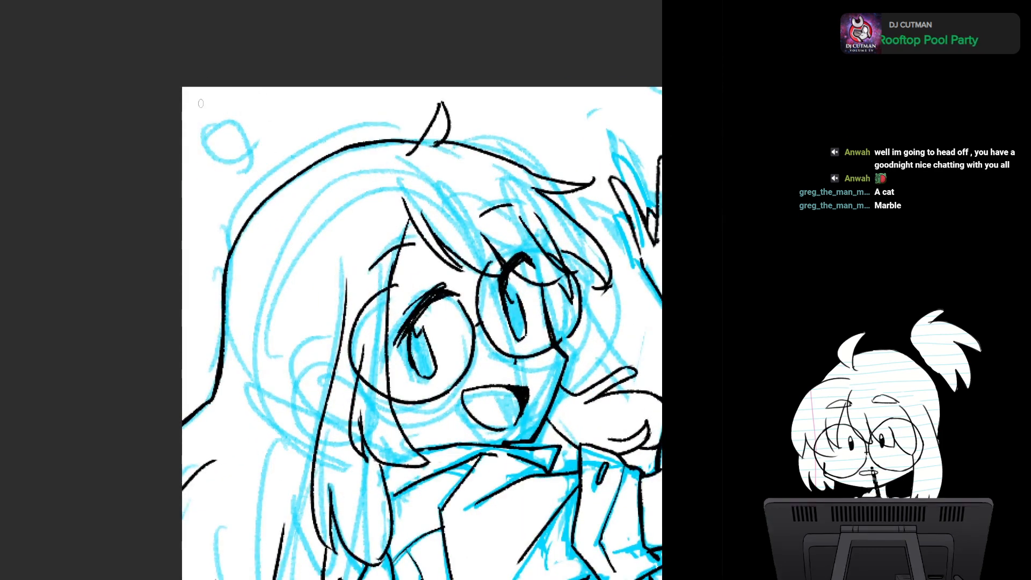
- Try another cat head in the corner with pointed ears, a curved jaw, upright eyes and a small mouth
{"action": "mouse_move", "coordinate": [195, 104]}
{"action": "left_mouse_down"}
{"action": "mouse_move", "coordinate": [229, 114]}
{"action": "mouse_move", "coordinate": [209, 138]}
{"action": "mouse_move", "coordinate": [228, 180]}
{"action": "mouse_move", "coordinate": [285, 146]}
{"action": "left_mouse_up"}
{"action": "mouse_move", "coordinate": [239, 87]}
{"action": "left_mouse_down"}
{"action": "mouse_move", "coordinate": [273, 108]}
{"action": "mouse_move", "coordinate": [223, 111]}
{"action": "mouse_move", "coordinate": [235, 86]}
{"action": "left_mouse_up"}
{"action": "left_click", "coordinate": [222, 147]}
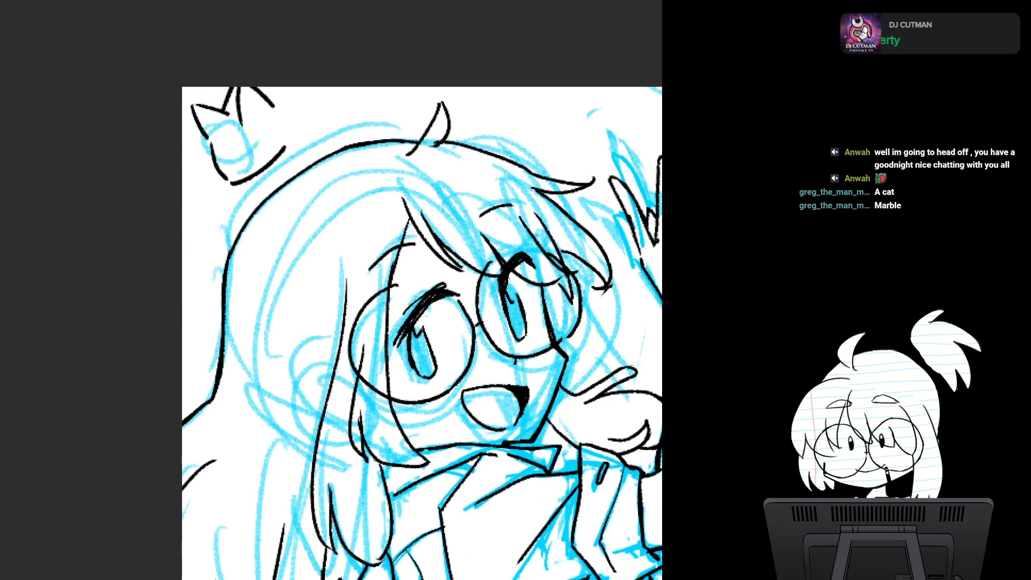
{"action": "left_click_drag", "start_coordinate": [221, 141], "coordinate": [224, 160]}
{"action": "mouse_move", "coordinate": [249, 127]}
{"action": "left_mouse_down"}
{"action": "mouse_move", "coordinate": [243, 163]}
{"action": "mouse_move", "coordinate": [255, 151]}
{"action": "left_mouse_up"}
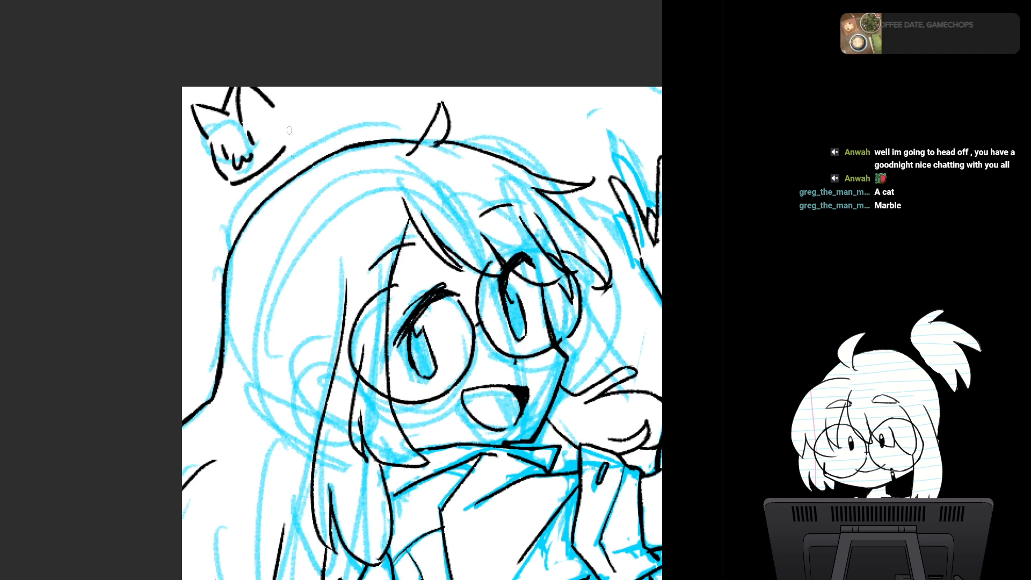
- Undo the cat head's face, jaw and ears, along with a restarted outline, to clear the corner
{"action": "key", "text": "ctrl+z"}
{"action": "key", "text": "ctrl+z"}
{"action": "key", "text": "ctrl+z"}
{"action": "key", "text": "ctrl+z"}
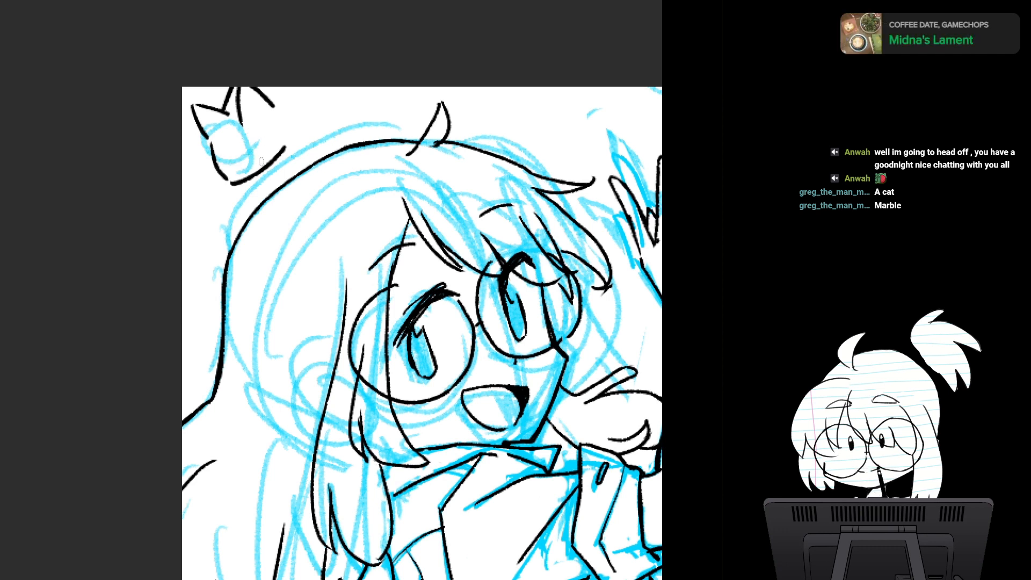
{"action": "key", "text": "ctrl+z"}
{"action": "key", "text": "ctrl+z"}
{"action": "key", "text": "ctrl+z"}
{"action": "key", "text": "ctrl+z"}
{"action": "key", "text": "ctrl+z"}
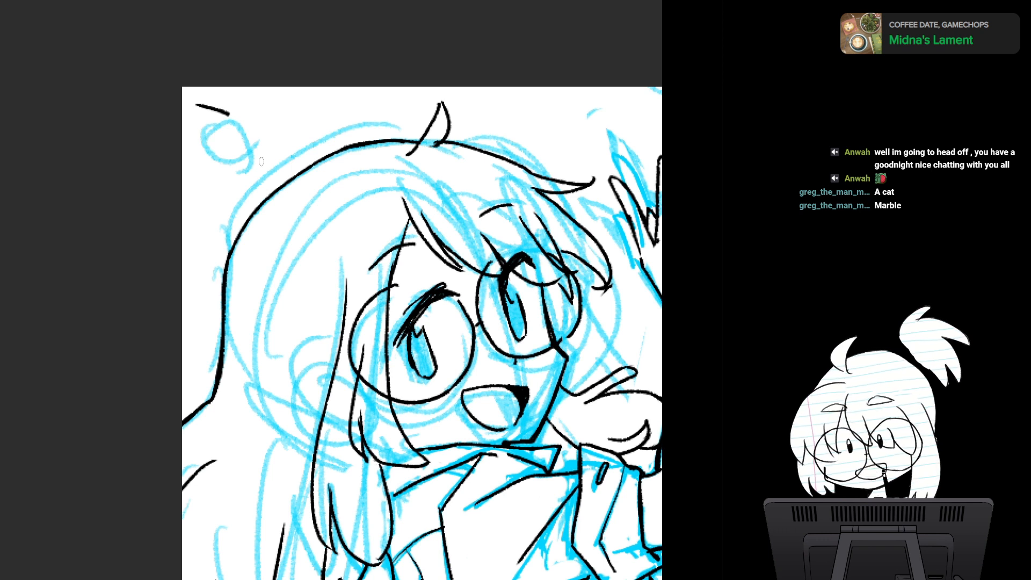
{"action": "mouse_move", "coordinate": [197, 109]}
{"action": "left_mouse_down"}
{"action": "mouse_move", "coordinate": [231, 114]}
{"action": "mouse_move", "coordinate": [219, 183]}
{"action": "mouse_move", "coordinate": [278, 156]}
{"action": "left_mouse_up"}
{"action": "key", "text": "ctrl+z"}
{"action": "key", "text": "ctrl+z"}
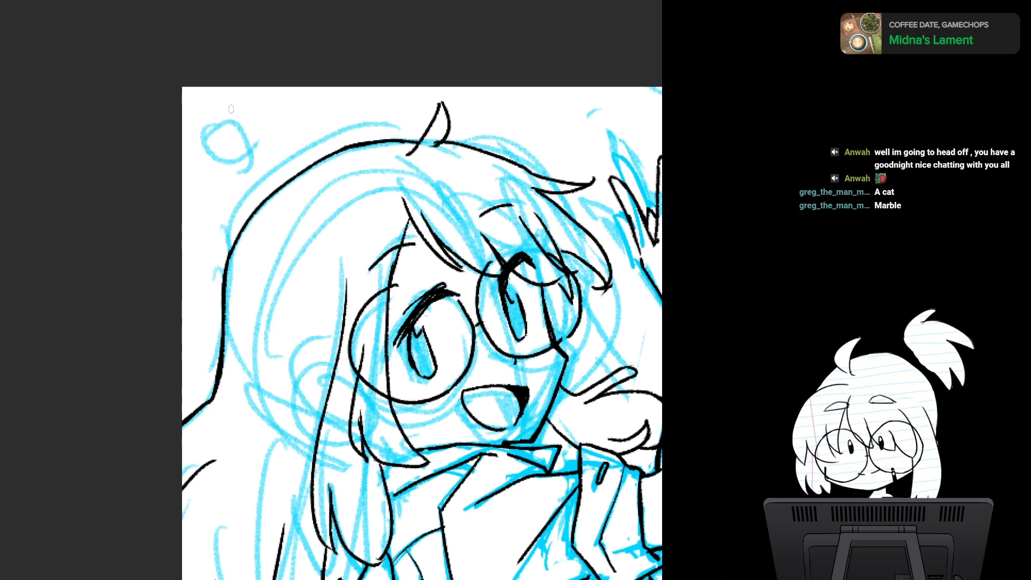
- Ink a cat head in the corner with pointed ears, a long curved jaw line, short eyes and a small mouth
{"action": "mouse_move", "coordinate": [231, 109]}
{"action": "left_mouse_down"}
{"action": "mouse_move", "coordinate": [209, 128]}
{"action": "mouse_move", "coordinate": [225, 140]}
{"action": "mouse_move", "coordinate": [214, 138]}
{"action": "mouse_move", "coordinate": [226, 185]}
{"action": "mouse_move", "coordinate": [289, 141]}
{"action": "mouse_move", "coordinate": [260, 81]}
{"action": "mouse_move", "coordinate": [266, 98]}
{"action": "mouse_move", "coordinate": [230, 112]}
{"action": "mouse_move", "coordinate": [248, 89]}
{"action": "left_mouse_up"}
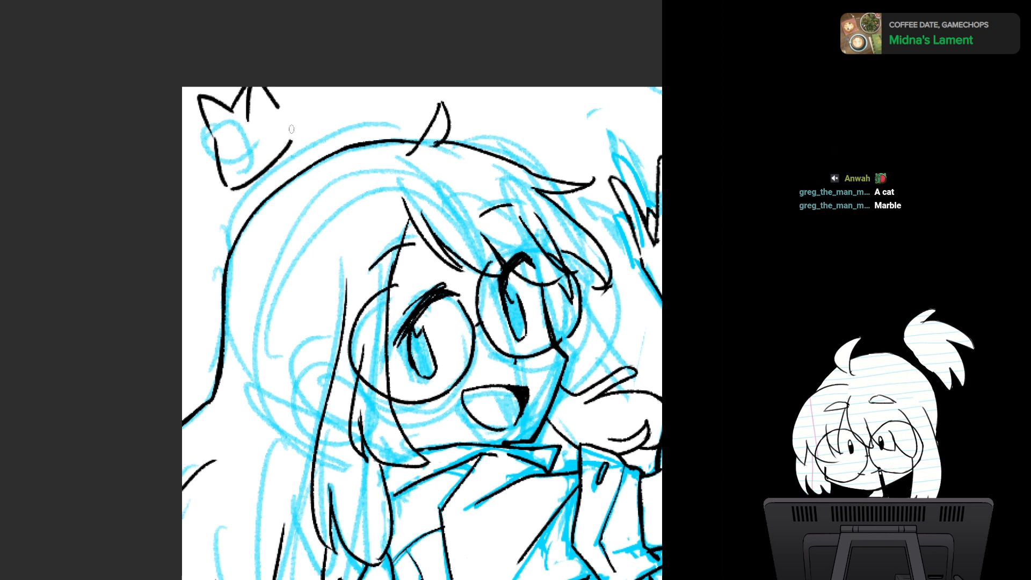
{"action": "left_click_drag", "start_coordinate": [290, 142], "coordinate": [326, 83]}
{"action": "mouse_move", "coordinate": [226, 141]}
{"action": "left_mouse_down"}
{"action": "mouse_move", "coordinate": [229, 160]}
{"action": "mouse_move", "coordinate": [255, 159]}
{"action": "left_mouse_up"}
{"action": "key", "text": "ctrl+z"}
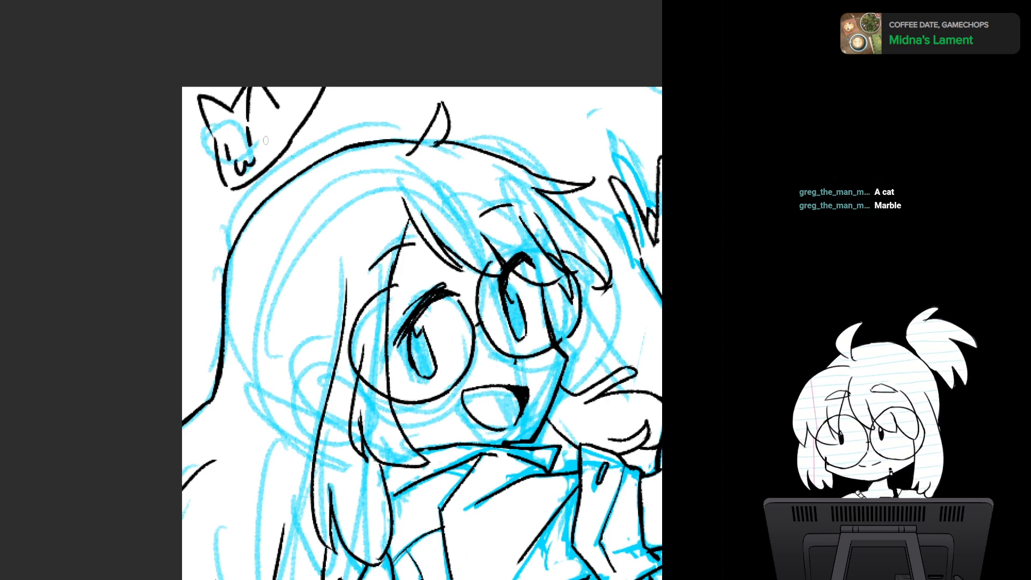
- Redraw the cat's long side line at a wider slant up to the page edge and erase the older line
{"action": "scroll", "coordinate": [422, 290], "scroll_direction": "down", "scroll_amount": 5}
{"action": "left_click_drag", "start_coordinate": [406, 253], "coordinate": [369, 313]}
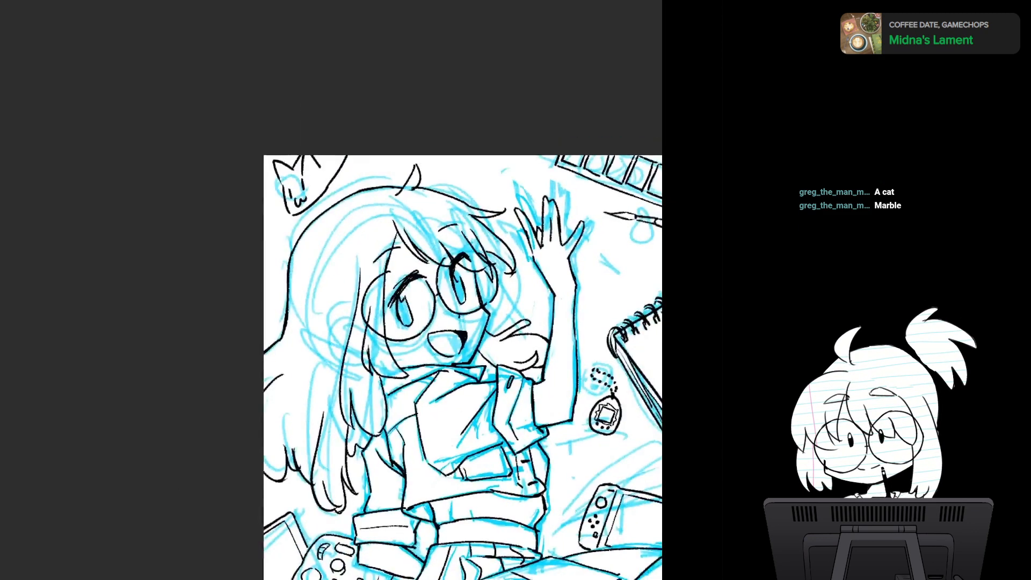
{"action": "scroll", "coordinate": [370, 313], "scroll_direction": "up", "scroll_amount": 5}
{"action": "left_click_drag", "start_coordinate": [294, 102], "coordinate": [348, 52]}
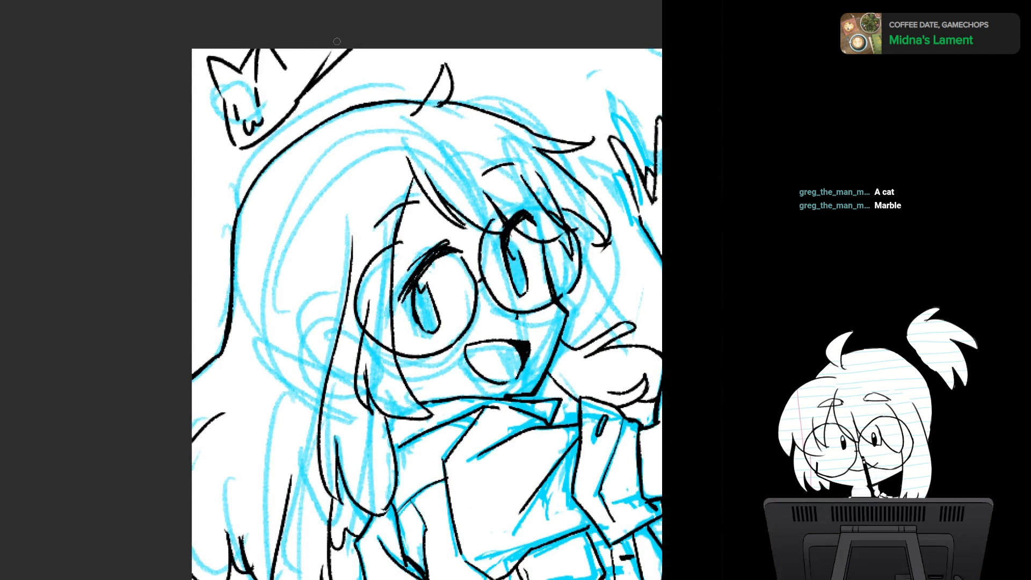
{"action": "left_click_drag", "start_coordinate": [332, 48], "coordinate": [298, 101]}
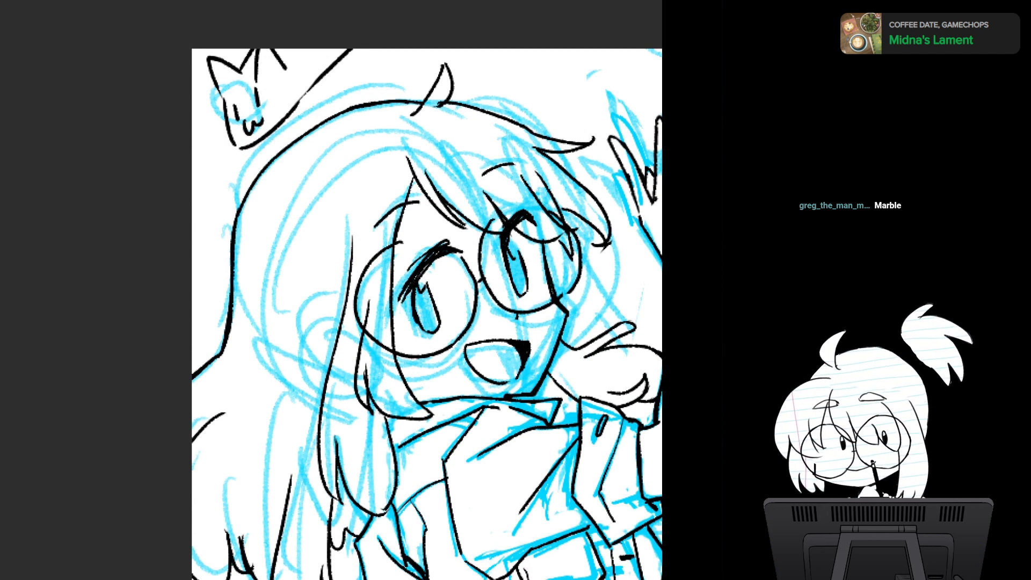
- Select the cat head, rotate it slightly counterclockwise, shift it toward the page corner and apply the transformation
{"action": "mouse_move", "coordinate": [224, 22]}
{"action": "left_mouse_down"}
{"action": "mouse_move", "coordinate": [232, 171]}
{"action": "mouse_move", "coordinate": [379, 24]}
{"action": "mouse_move", "coordinate": [253, 14]}
{"action": "left_mouse_up"}
{"action": "key", "text": "ctrl+t"}
{"action": "mouse_move", "coordinate": [283, 112]}
{"action": "left_mouse_down"}
{"action": "mouse_move", "coordinate": [275, 99]}
{"action": "mouse_move", "coordinate": [276, 110]}
{"action": "left_mouse_up"}
{"action": "left_click_drag", "start_coordinate": [397, 156], "coordinate": [403, 133]}
{"action": "left_click_drag", "start_coordinate": [276, 110], "coordinate": [269, 107]}
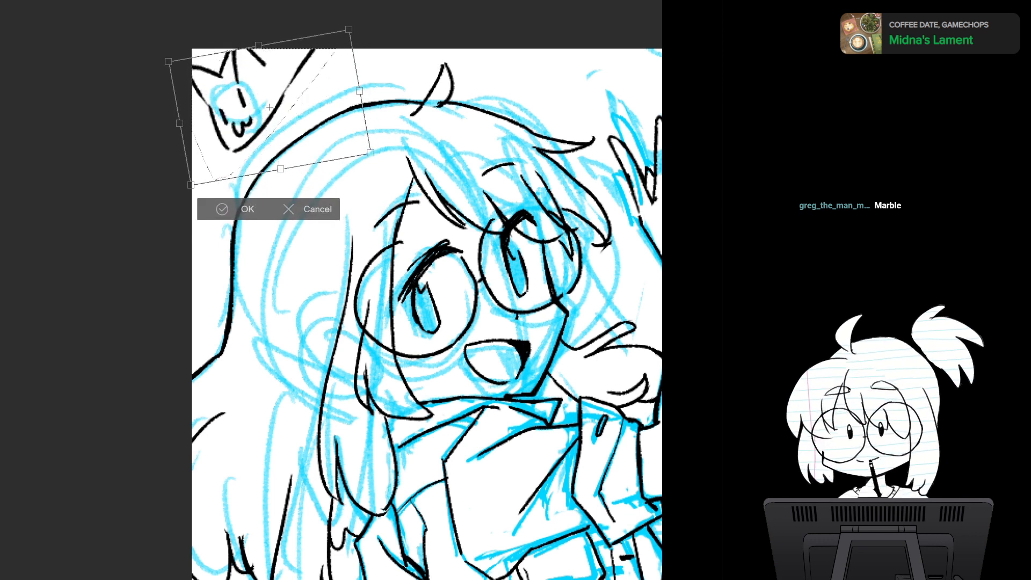
{"action": "key", "text": "Return"}
{"action": "key", "text": "ctrl+d"}
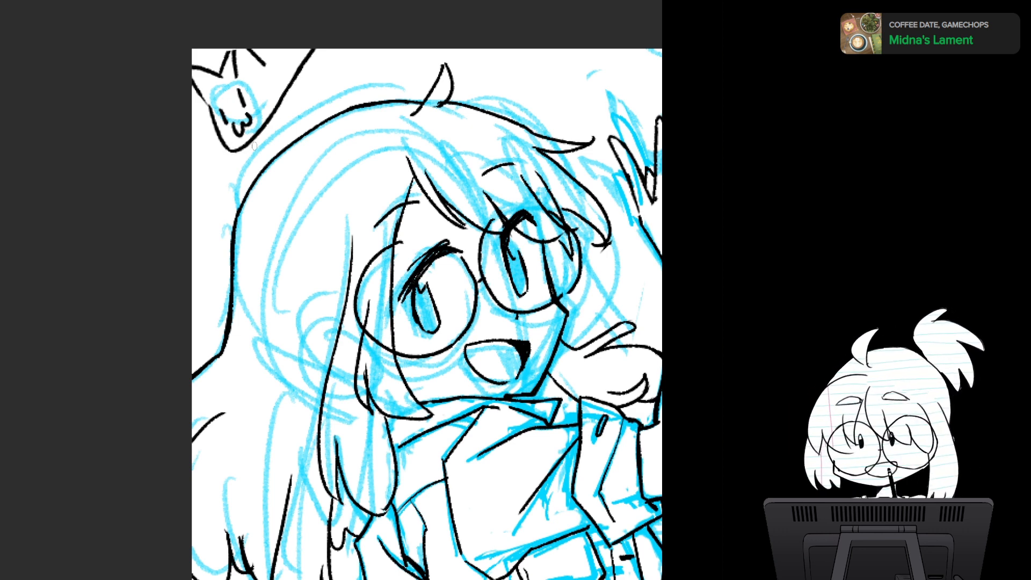
- Try a small curved paw stroke on the upper part of the cat's side line and undo it
{"action": "key", "text": "ctrl+minus"}
{"action": "key", "text": "ctrl+minus"}
{"action": "key", "text": "ctrl+minus"}
{"action": "left_click_drag", "start_coordinate": [472, 354], "coordinate": [418, 312]}
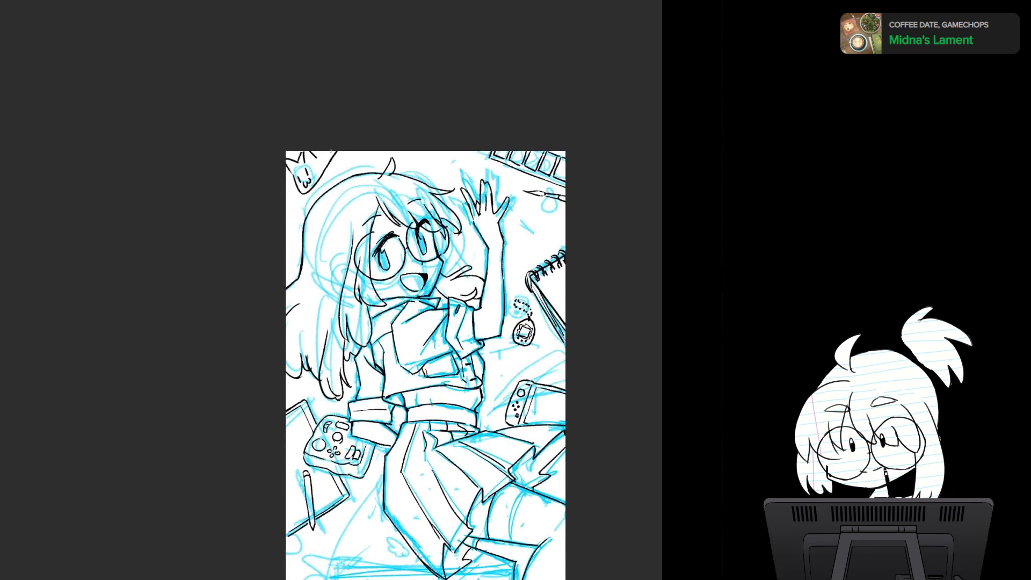
{"action": "left_click_drag", "start_coordinate": [330, 152], "coordinate": [331, 171]}
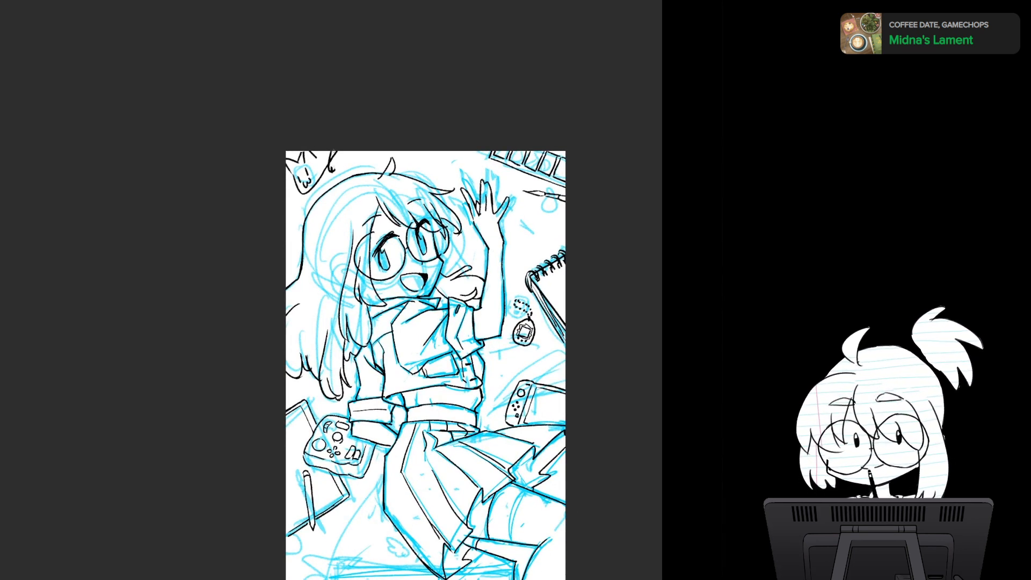
{"action": "mouse_move", "coordinate": [317, 223]}
{"action": "left_mouse_down"}
{"action": "mouse_move", "coordinate": [349, 293]}
{"action": "mouse_move", "coordinate": [356, 274]}
{"action": "left_mouse_up"}
{"action": "key", "text": "ctrl+plus"}
{"action": "key", "text": "ctrl+plus"}
{"action": "key", "text": "ctrl+plus"}
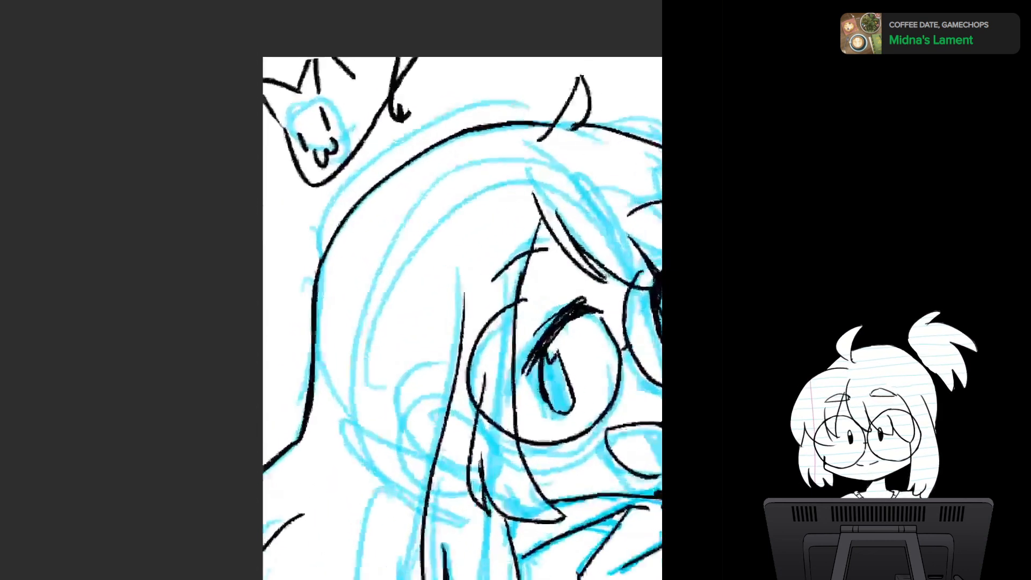
{"action": "left_click_drag", "start_coordinate": [375, 465], "coordinate": [303, 514]}
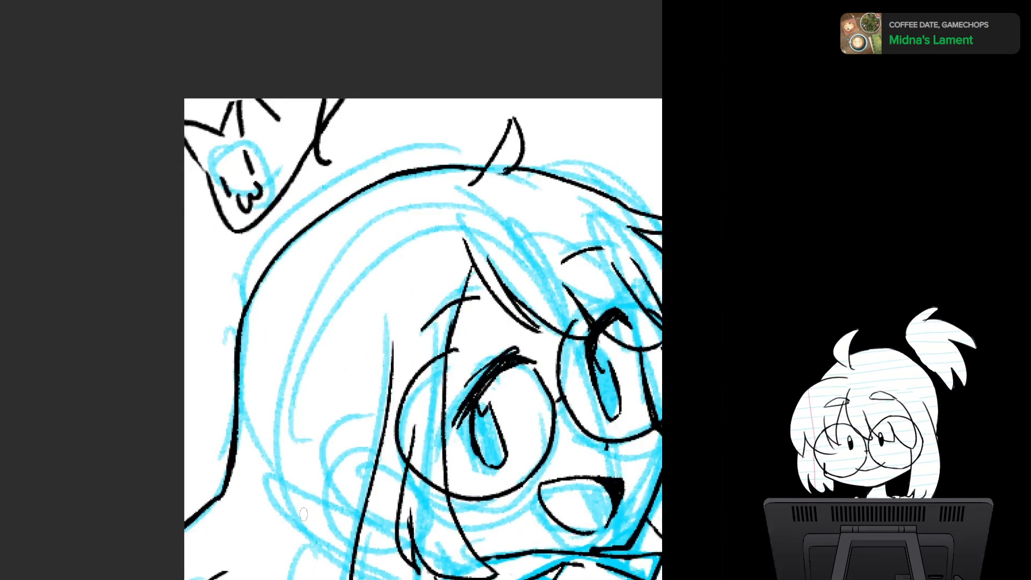
{"action": "key", "text": "ctrl+z"}
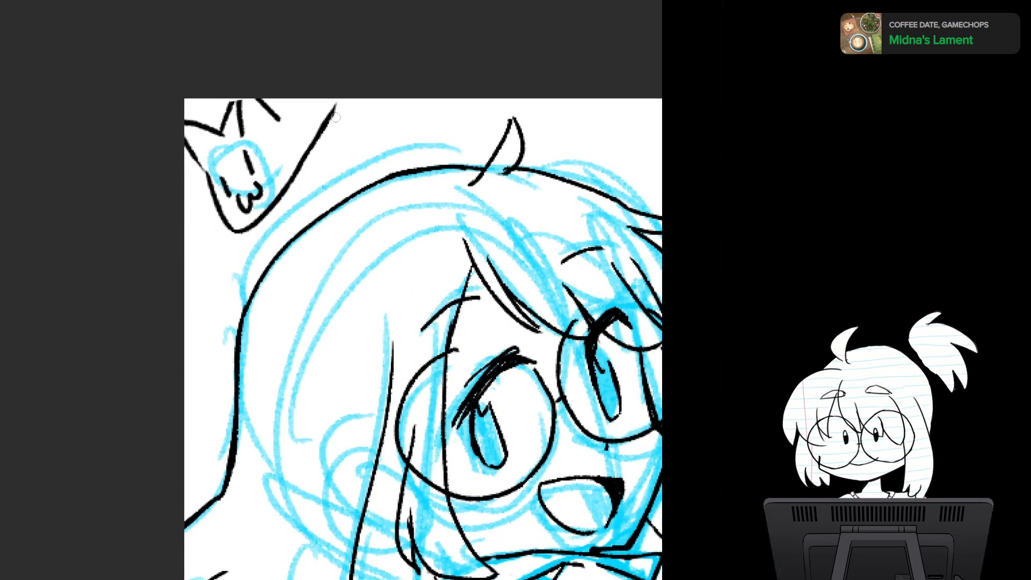
- Erase the upper part of the cat's long side line, keeping the curve around the jaw
{"action": "left_click_drag", "start_coordinate": [342, 99], "coordinate": [309, 160]}
{"action": "key", "text": "b"}
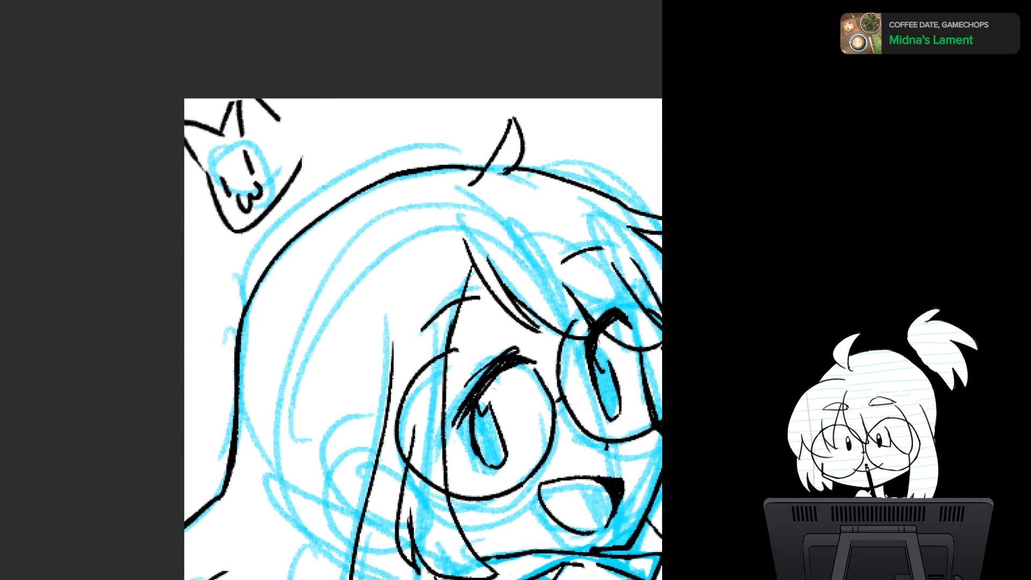
- Try two slanted foreleg lines ending in a paw beside the cat's cheek and undo them
{"action": "mouse_move", "coordinate": [312, 100]}
{"action": "left_mouse_down"}
{"action": "mouse_move", "coordinate": [302, 189]}
{"action": "mouse_move", "coordinate": [345, 96]}
{"action": "left_mouse_up"}
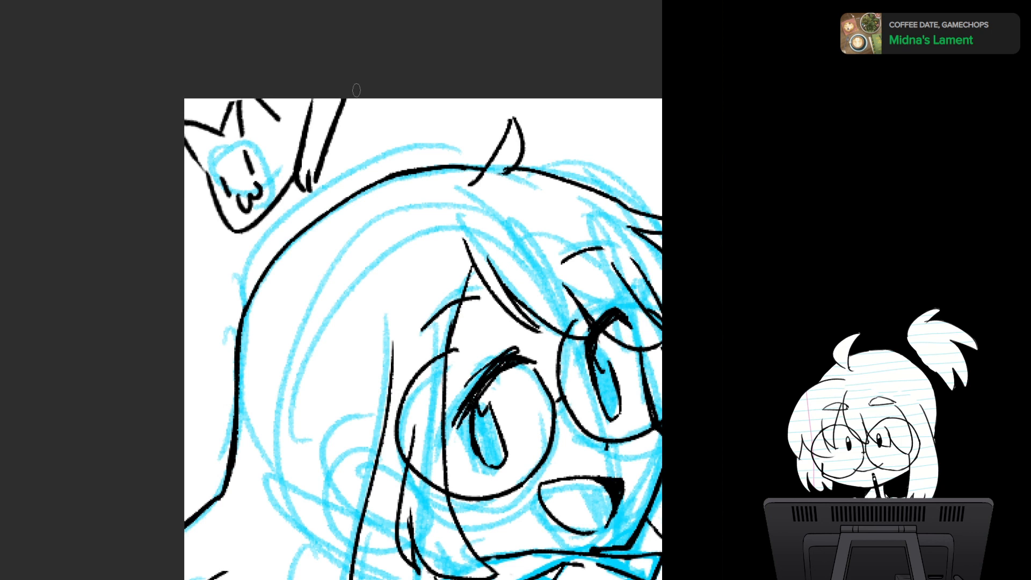
{"action": "key", "text": "ctrl+z"}
{"action": "key", "text": "ctrl+z"}
{"action": "key", "text": "ctrl+z"}
{"action": "key", "text": "ctrl+z"}
{"action": "key", "text": "ctrl+z"}
- Ink a foreleg beside the cat's cheek with a pointed paw, a short inner line and a second small paw under the jaw
{"action": "left_click_drag", "start_coordinate": [301, 158], "coordinate": [310, 191]}
{"action": "mouse_move", "coordinate": [315, 164]}
{"action": "left_mouse_down"}
{"action": "mouse_move", "coordinate": [318, 185]}
{"action": "mouse_move", "coordinate": [346, 97]}
{"action": "left_mouse_up"}
{"action": "left_click_drag", "start_coordinate": [302, 163], "coordinate": [314, 137]}
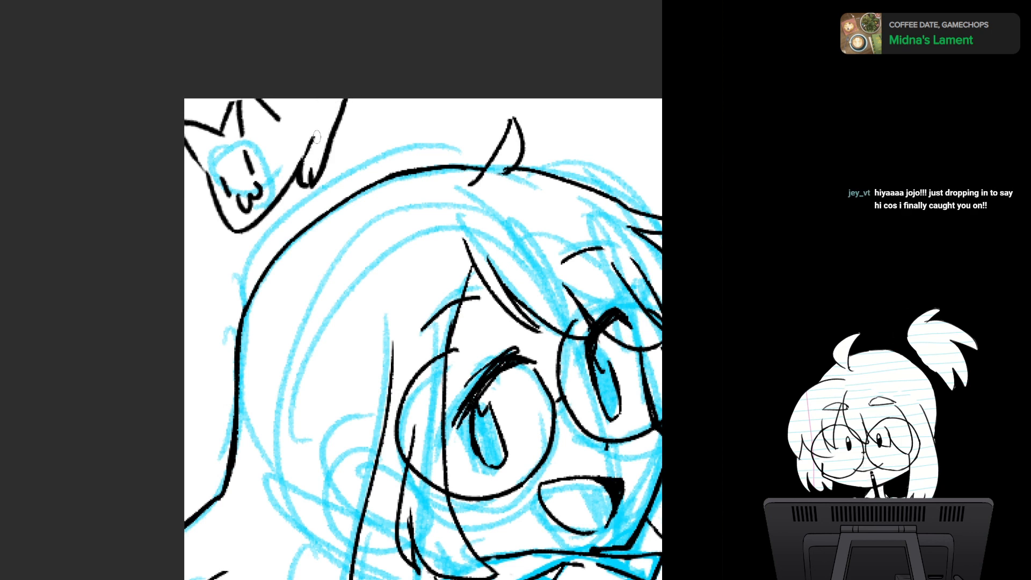
{"action": "mouse_move", "coordinate": [298, 173]}
{"action": "left_mouse_down"}
{"action": "mouse_move", "coordinate": [304, 185]}
{"action": "mouse_move", "coordinate": [311, 168]}
{"action": "left_mouse_up"}
{"action": "left_click_drag", "start_coordinate": [270, 215], "coordinate": [290, 188]}
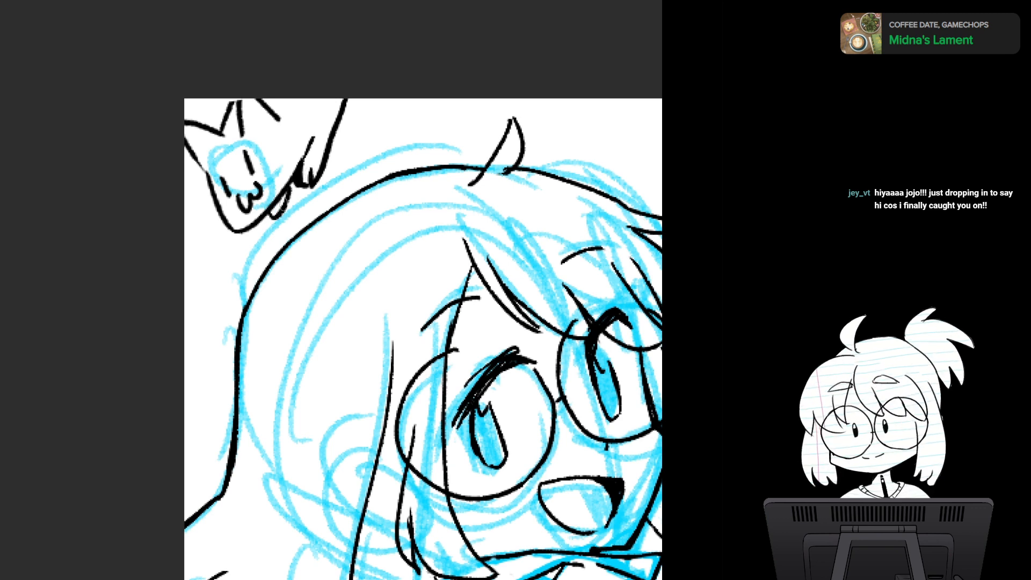
- Examine the cat and the character's head up close, from farther away and in a mirrored view
{"action": "key", "text": "ctrl+minus"}
{"action": "key", "text": "ctrl+minus"}
{"action": "key", "text": "ctrl+minus"}
{"action": "key", "text": "ctrl+minus"}
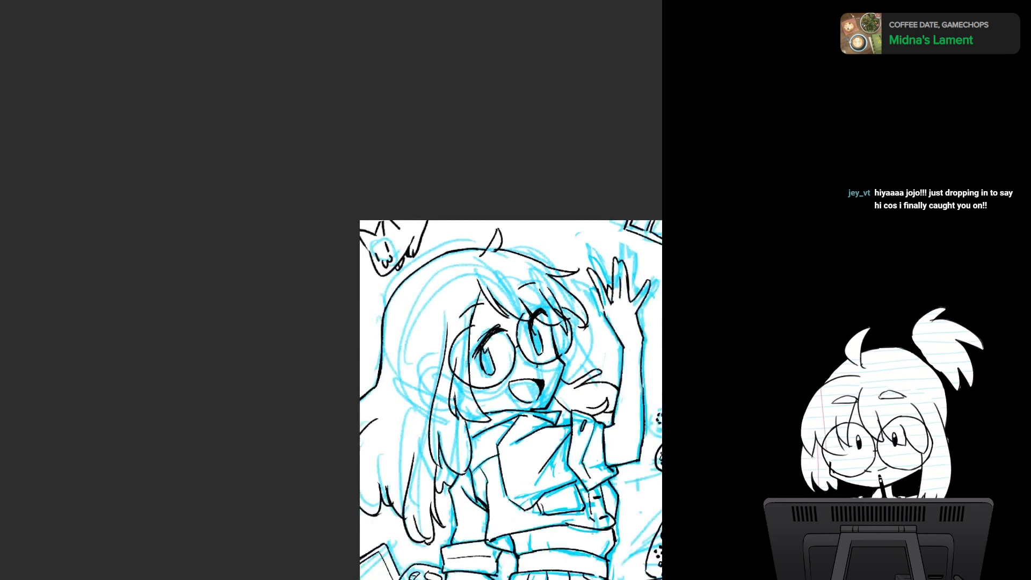
{"action": "key", "text": "ctrl+plus"}
{"action": "key", "text": "ctrl+plus"}
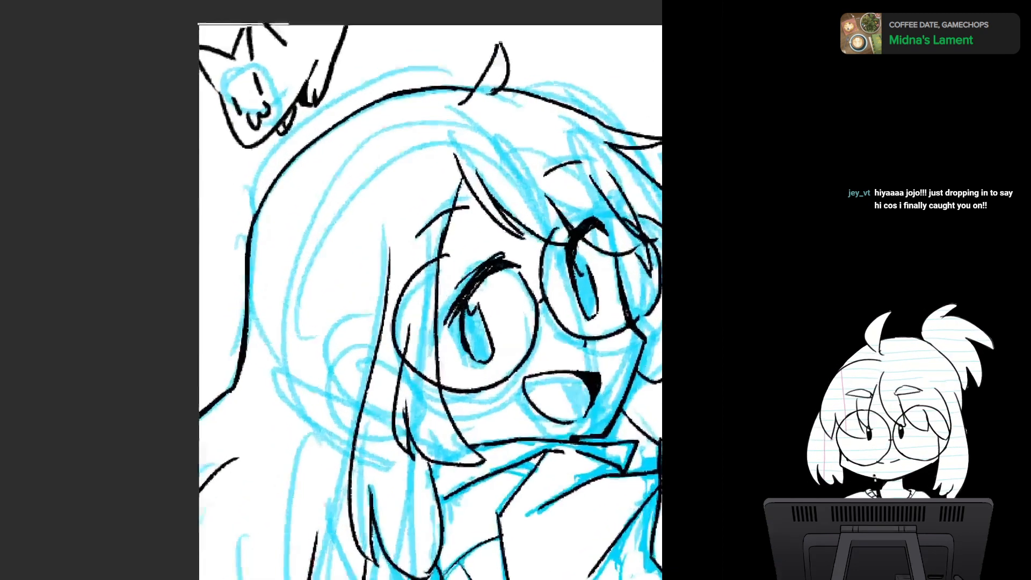
{"action": "left_click_drag", "start_coordinate": [268, 81], "coordinate": [300, 183]}
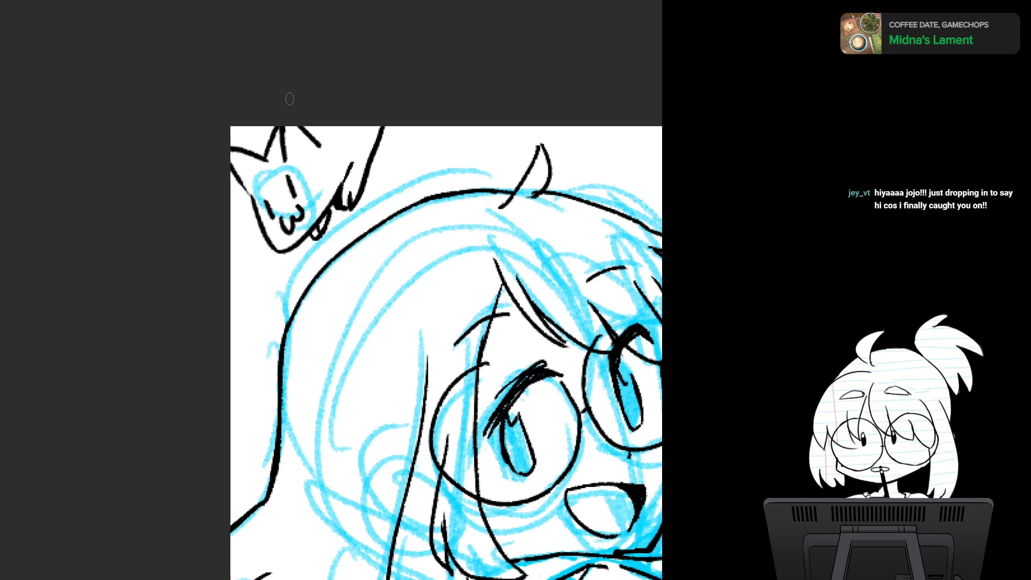
{"action": "key", "text": "h"}
{"action": "key", "text": "h"}
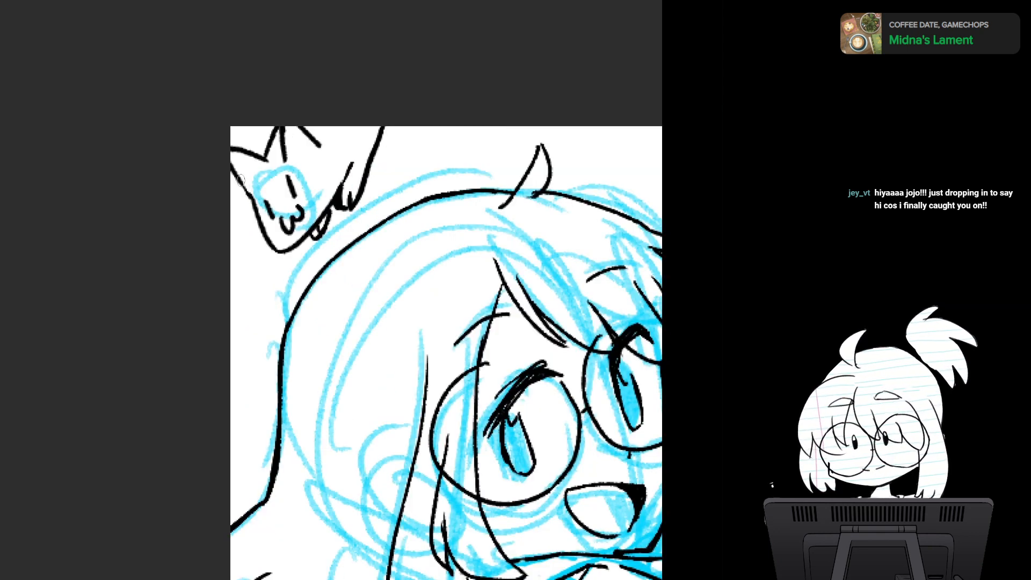
{"action": "key", "text": "h"}
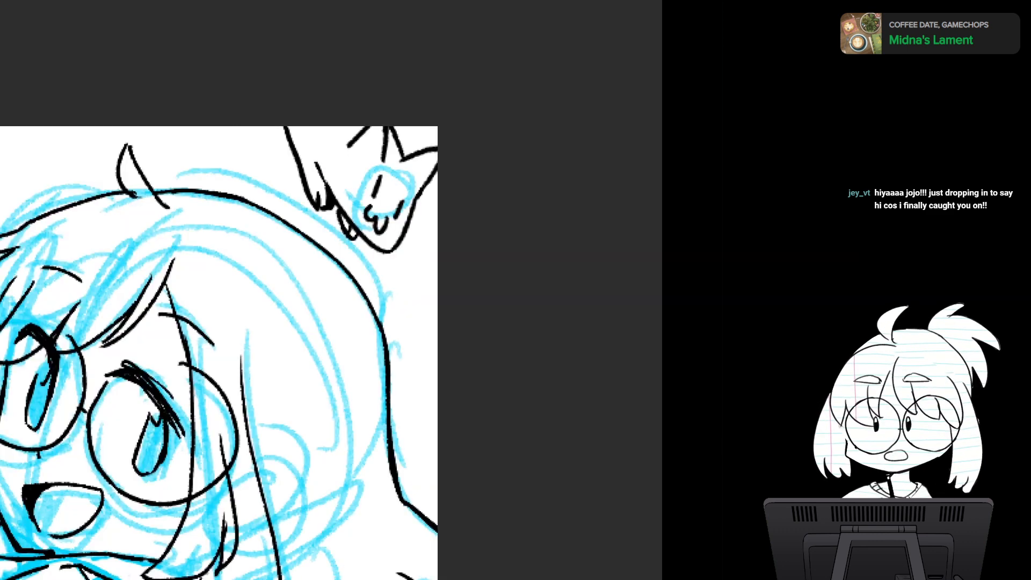
{"action": "key", "text": "h"}
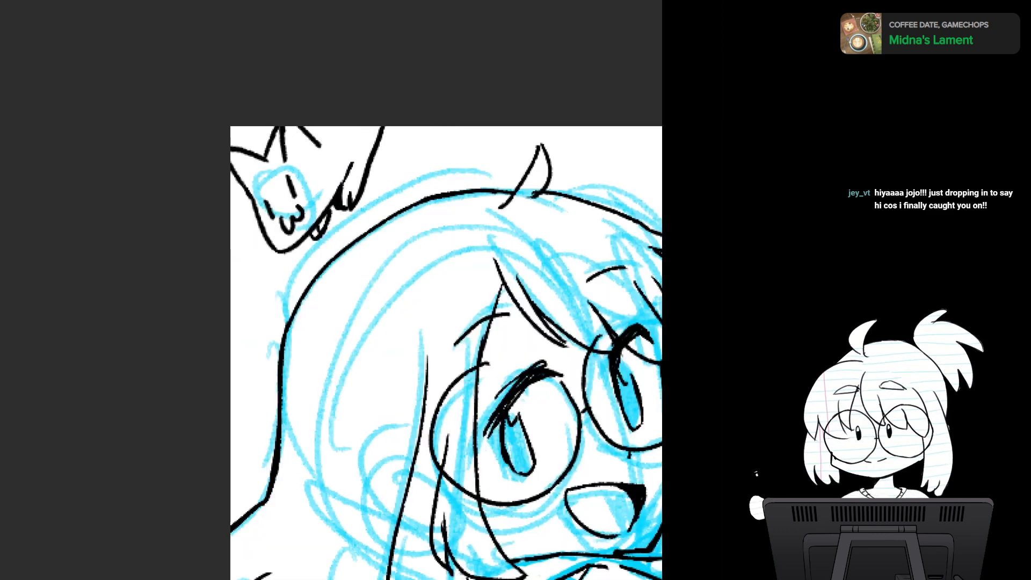
- Hide the blue sketch so only the black line art shows
{"action": "left_click_drag", "start_coordinate": [376, 365], "coordinate": [446, 222]}
{"action": "left_click_drag", "start_coordinate": [592, 321], "coordinate": [318, 209]}
{"action": "scroll", "coordinate": [430, 316], "scroll_direction": "down", "scroll_amount": 3}
{"action": "scroll", "coordinate": [430, 328], "scroll_direction": "down", "scroll_amount": 1}
{"action": "left_click_drag", "start_coordinate": [430, 328], "coordinate": [405, 257]}
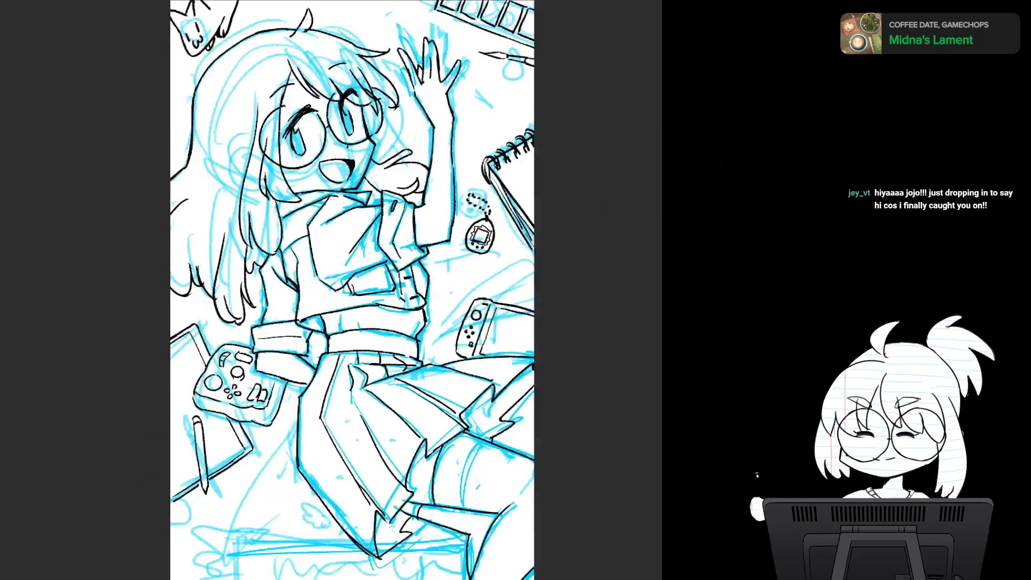
{"action": "key", "text": "ctrl+comma"}
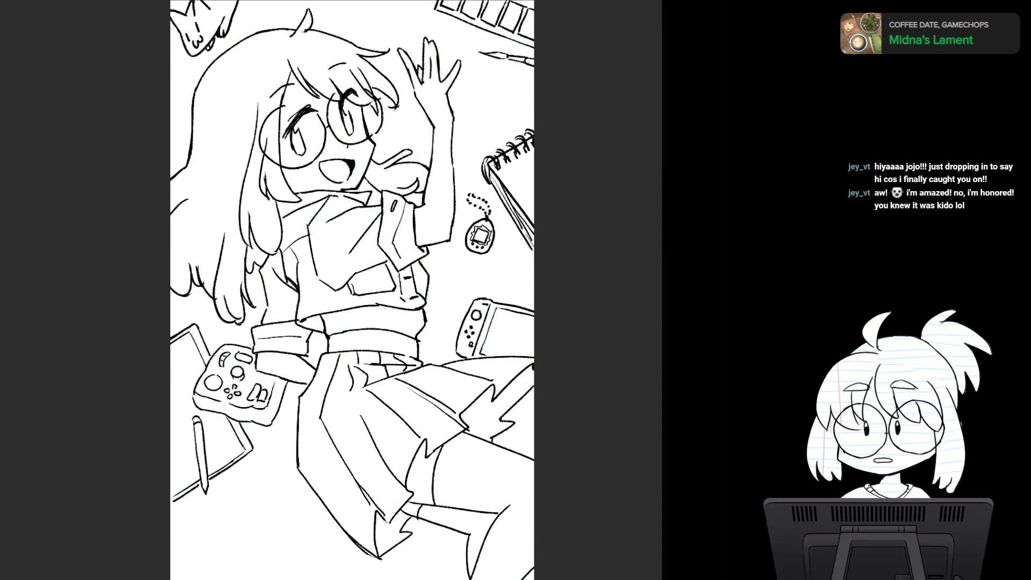
- Examine the line art of the face, glasses, waving hand and cat up close
{"action": "scroll", "coordinate": [403, 217], "scroll_direction": "up", "scroll_amount": 3}
{"action": "left_click_drag", "start_coordinate": [403, 217], "coordinate": [466, 286]}
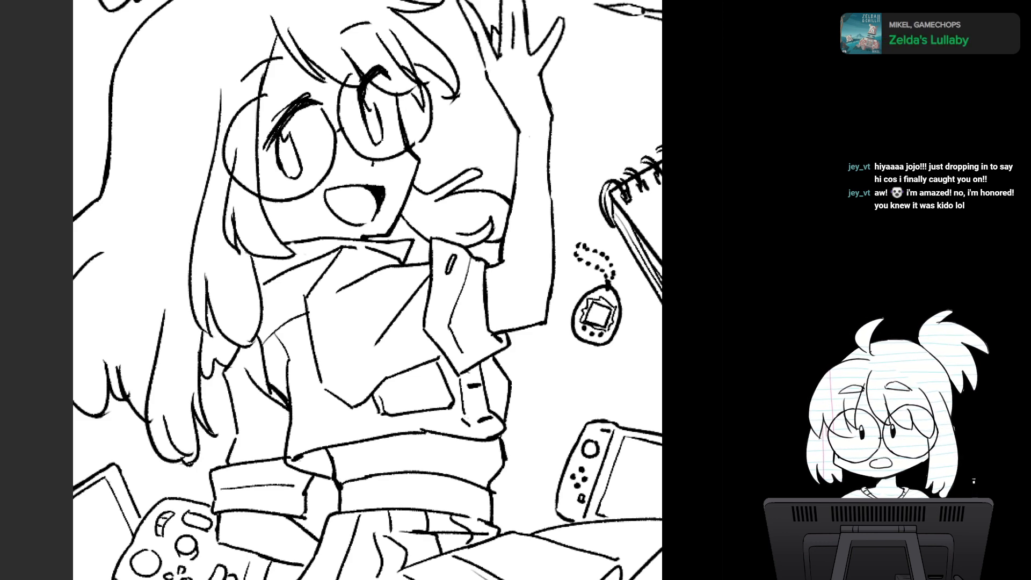
{"action": "scroll", "coordinate": [457, 238], "scroll_direction": "up", "scroll_amount": 3}
{"action": "left_click_drag", "start_coordinate": [457, 238], "coordinate": [479, 363]}
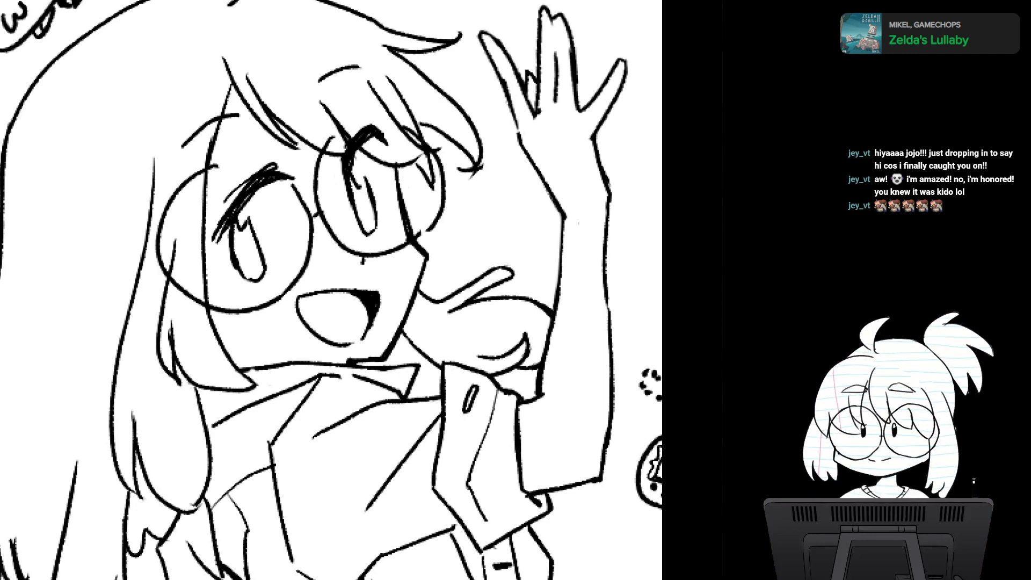
{"action": "key", "text": "ctrl+z"}
{"action": "key", "text": "ctrl+y"}
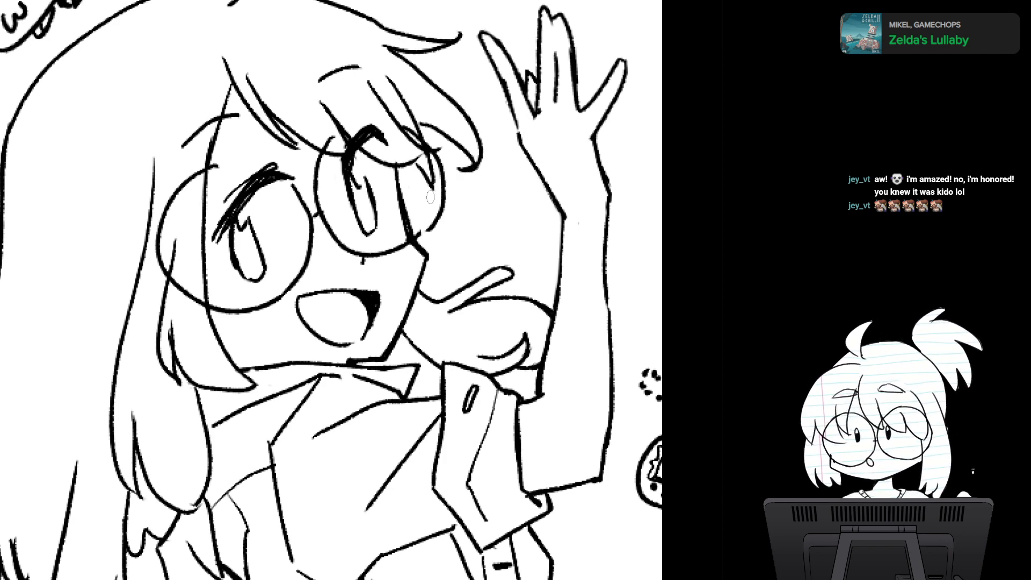
{"action": "left_click_drag", "start_coordinate": [430, 197], "coordinate": [471, 101]}
{"action": "scroll", "coordinate": [478, 336], "scroll_direction": "down", "scroll_amount": 4}
{"action": "mouse_move", "coordinate": [478, 336]}
{"action": "left_mouse_down"}
{"action": "mouse_move", "coordinate": [406, 220]}
{"action": "mouse_move", "coordinate": [391, 264]}
{"action": "mouse_move", "coordinate": [400, 249]}
{"action": "left_mouse_up"}
{"action": "scroll", "coordinate": [372, 271], "scroll_direction": "up", "scroll_amount": 3}
{"action": "mouse_move", "coordinate": [333, 161]}
{"action": "left_mouse_down"}
{"action": "mouse_move", "coordinate": [414, 323]}
{"action": "mouse_move", "coordinate": [452, 439]}
{"action": "left_mouse_up"}
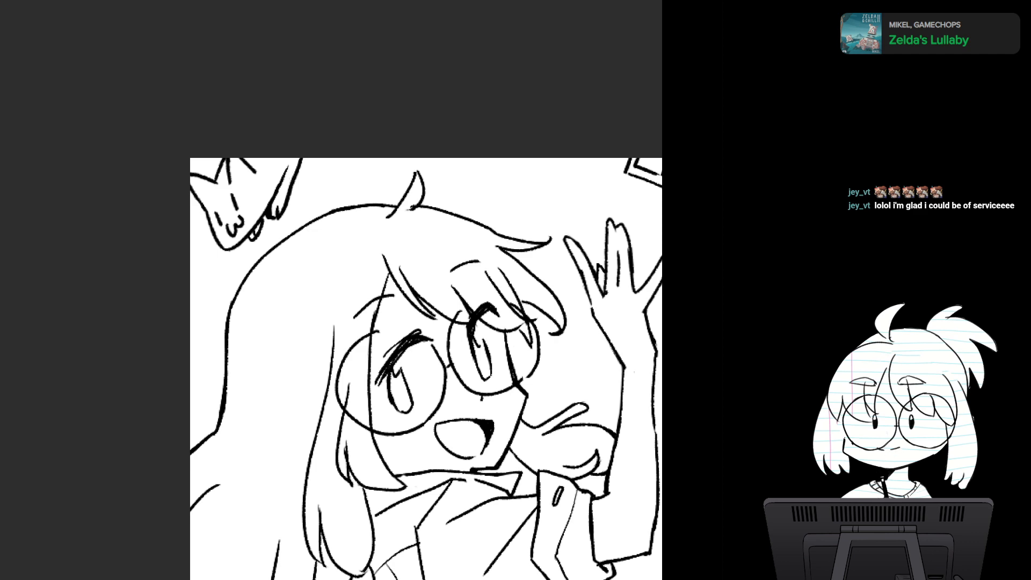
{"action": "key", "text": "h"}
{"action": "key", "text": "h"}
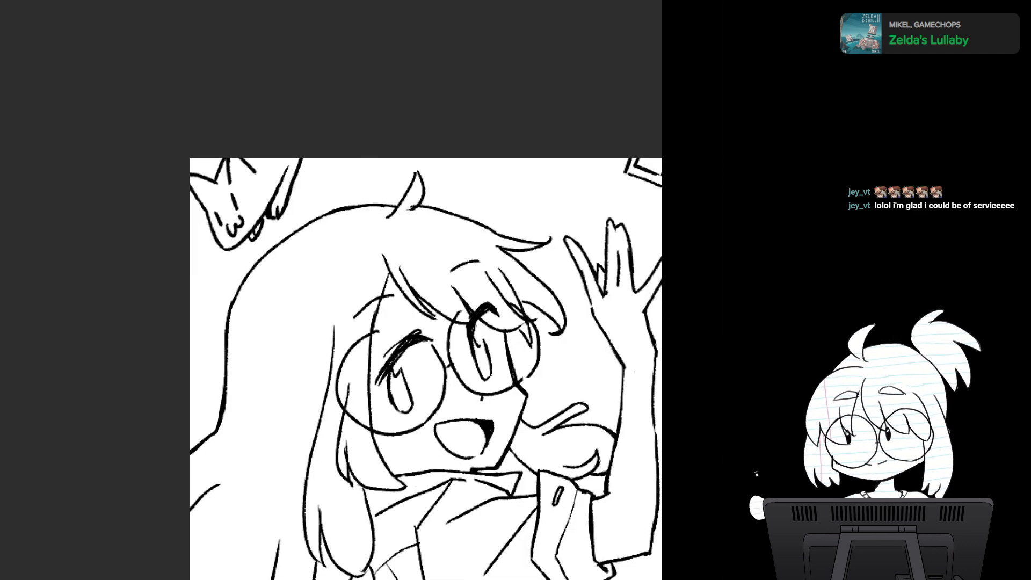
- Review the whole page's line art, comparing the figure, skirt, legs and surrounding objects at several magnifications
{"action": "scroll", "coordinate": [473, 344], "scroll_direction": "down", "scroll_amount": 3}
{"action": "left_click_drag", "start_coordinate": [473, 344], "coordinate": [342, 62]}
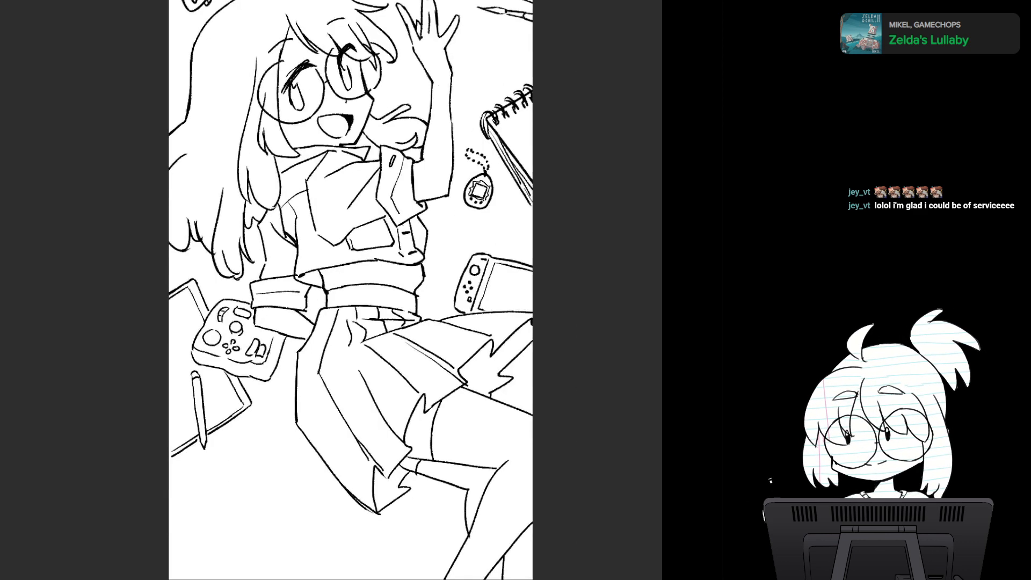
{"action": "scroll", "coordinate": [480, 357], "scroll_direction": "down", "scroll_amount": 1}
{"action": "left_click_drag", "start_coordinate": [480, 357], "coordinate": [412, 414]}
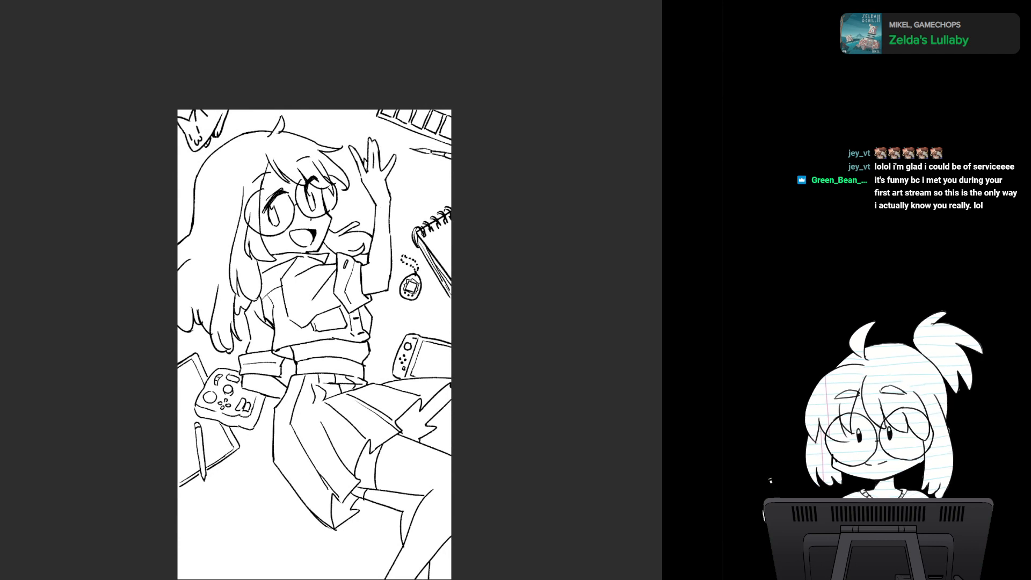
{"action": "left_click_drag", "start_coordinate": [412, 414], "coordinate": [436, 402]}
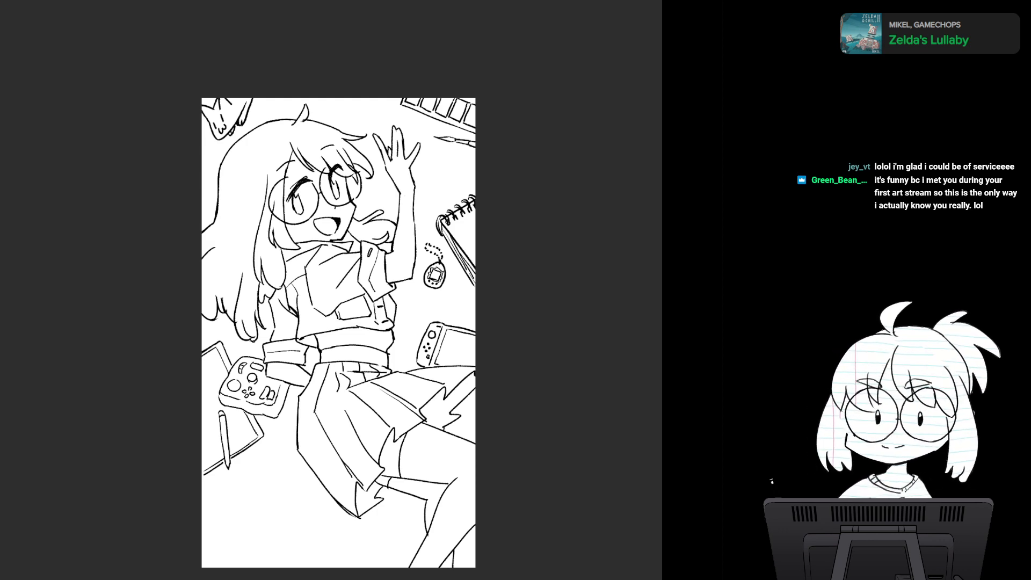
{"action": "scroll", "coordinate": [446, 341], "scroll_direction": "up", "scroll_amount": 4}
{"action": "scroll", "coordinate": [446, 342], "scroll_direction": "down", "scroll_amount": 3}
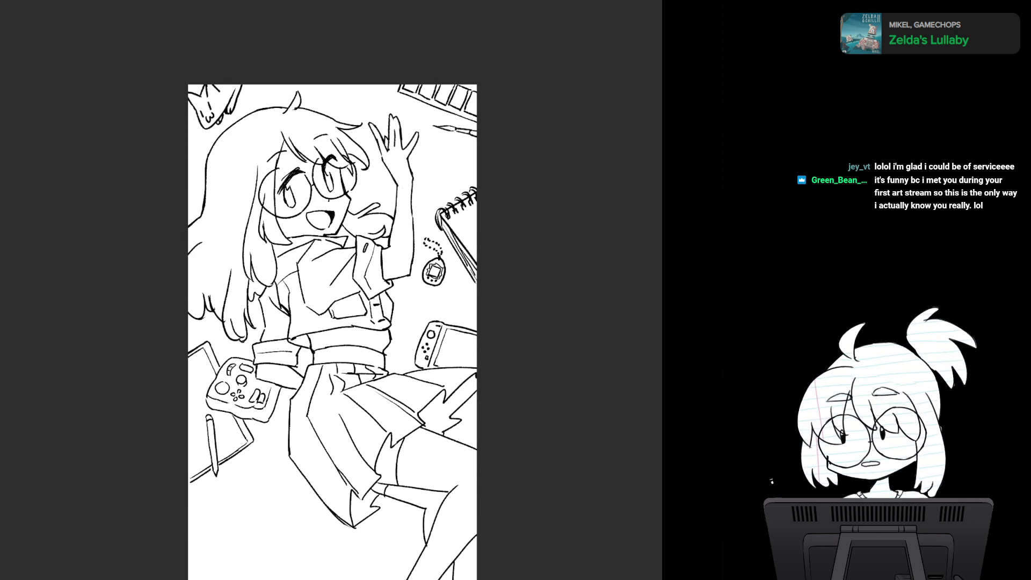
{"action": "scroll", "coordinate": [386, 347], "scroll_direction": "up", "scroll_amount": 4}
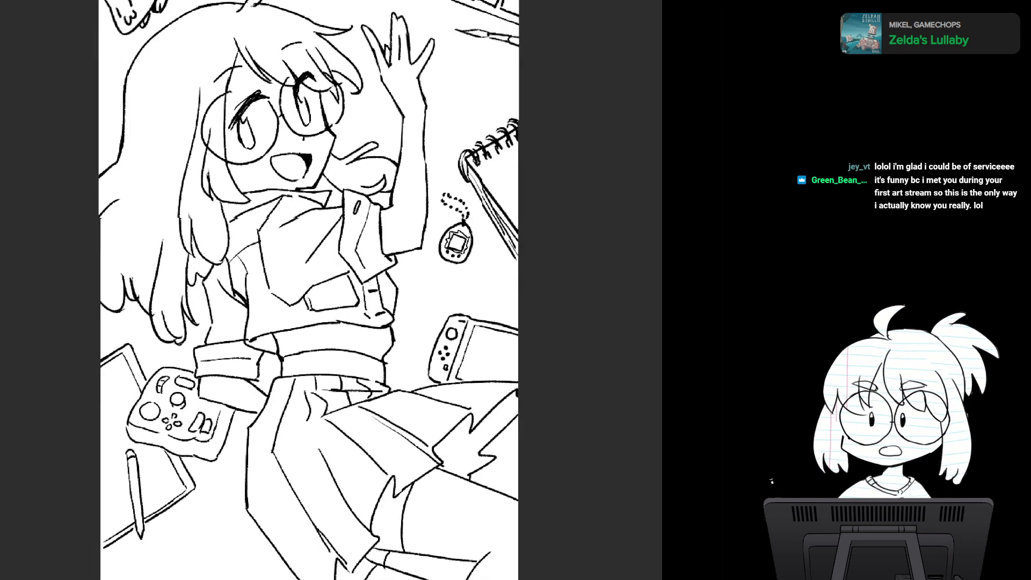
{"action": "left_click_drag", "start_coordinate": [449, 271], "coordinate": [427, 346]}
{"action": "scroll", "coordinate": [427, 346], "scroll_direction": "down", "scroll_amount": 2}
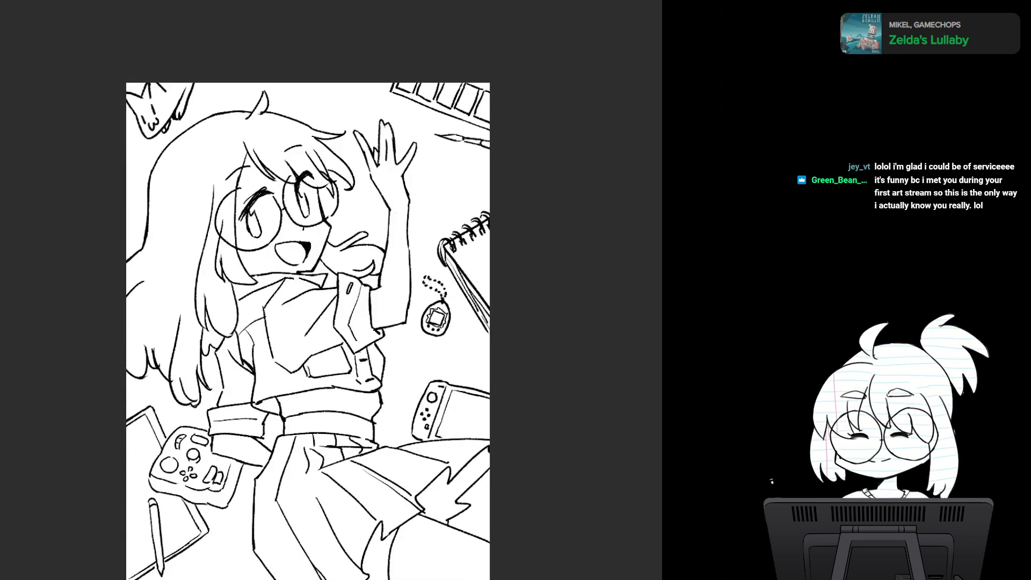
{"action": "left_click_drag", "start_coordinate": [344, 333], "coordinate": [331, 296]}
{"action": "left_click_drag", "start_coordinate": [331, 349], "coordinate": [333, 232]}
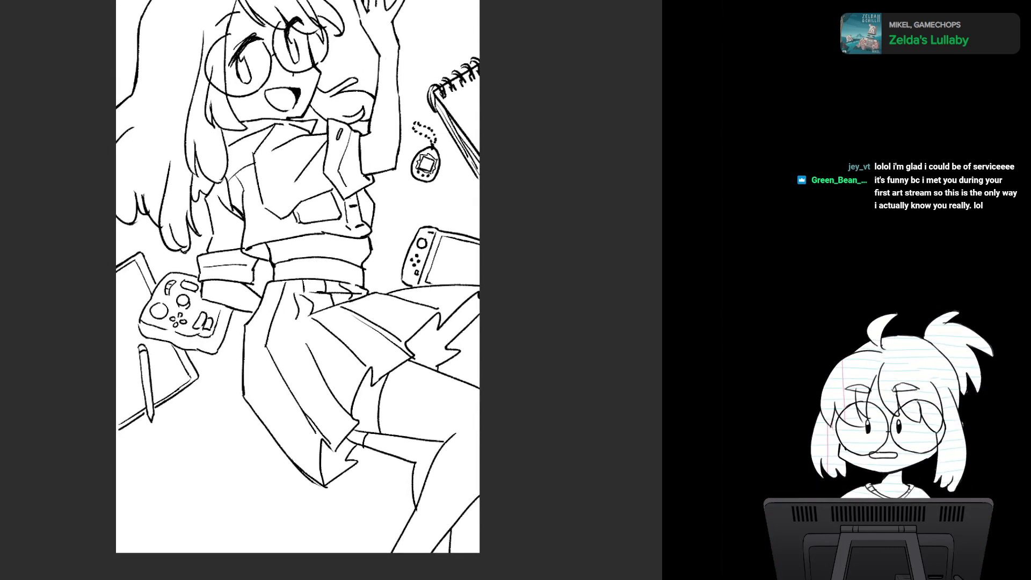
{"action": "mouse_move", "coordinate": [431, 405]}
{"action": "left_mouse_down"}
{"action": "mouse_move", "coordinate": [453, 328]}
{"action": "mouse_move", "coordinate": [457, 380]}
{"action": "left_mouse_up"}
{"action": "scroll", "coordinate": [453, 328], "scroll_direction": "down", "scroll_amount": 2}
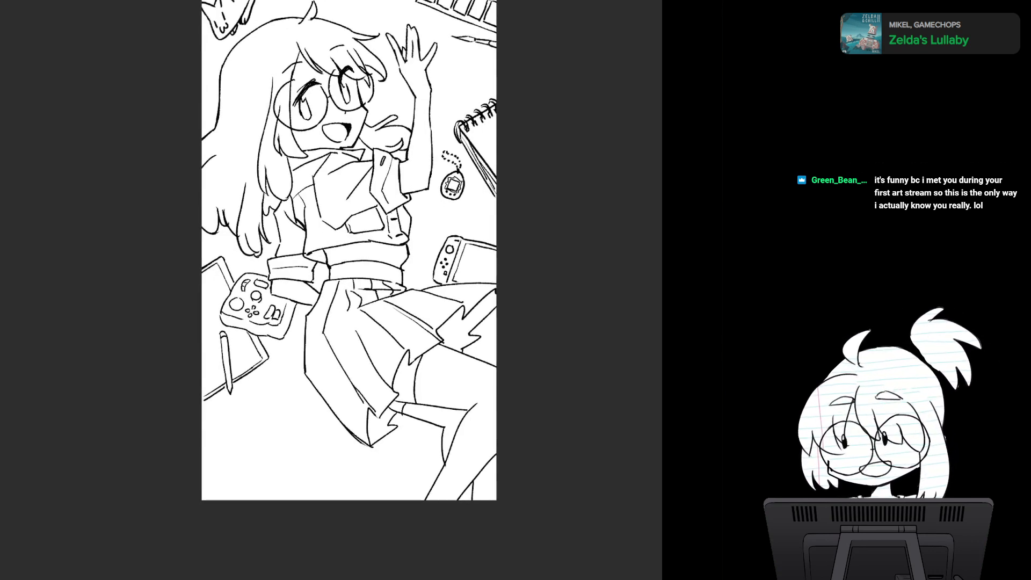
{"action": "left_click_drag", "start_coordinate": [349, 268], "coordinate": [364, 342]}
{"action": "scroll", "coordinate": [399, 290], "scroll_direction": "up", "scroll_amount": 3}
{"action": "left_click_drag", "start_coordinate": [330, 214], "coordinate": [399, 330]}
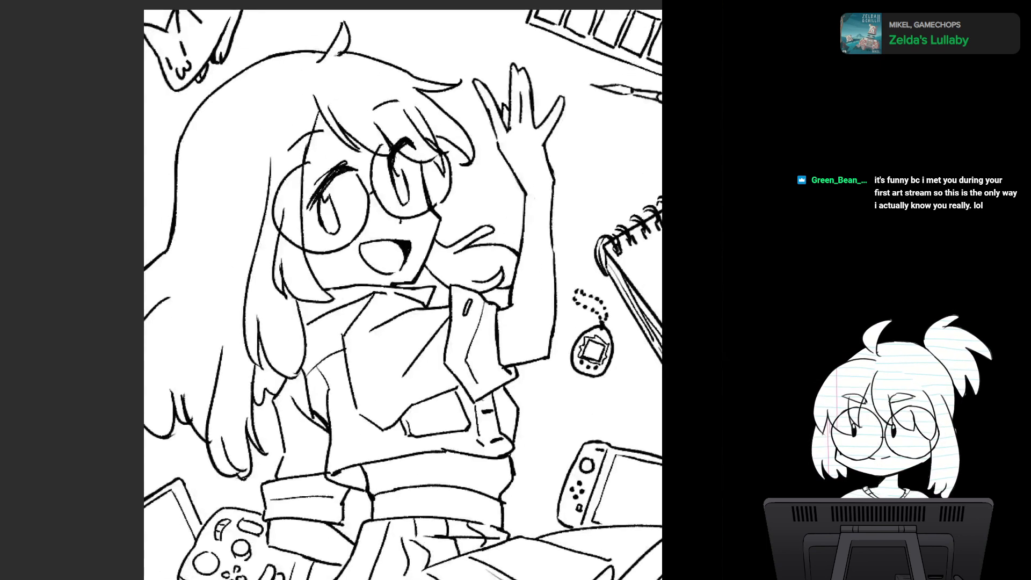
{"action": "scroll", "coordinate": [399, 330], "scroll_direction": "up", "scroll_amount": 1}
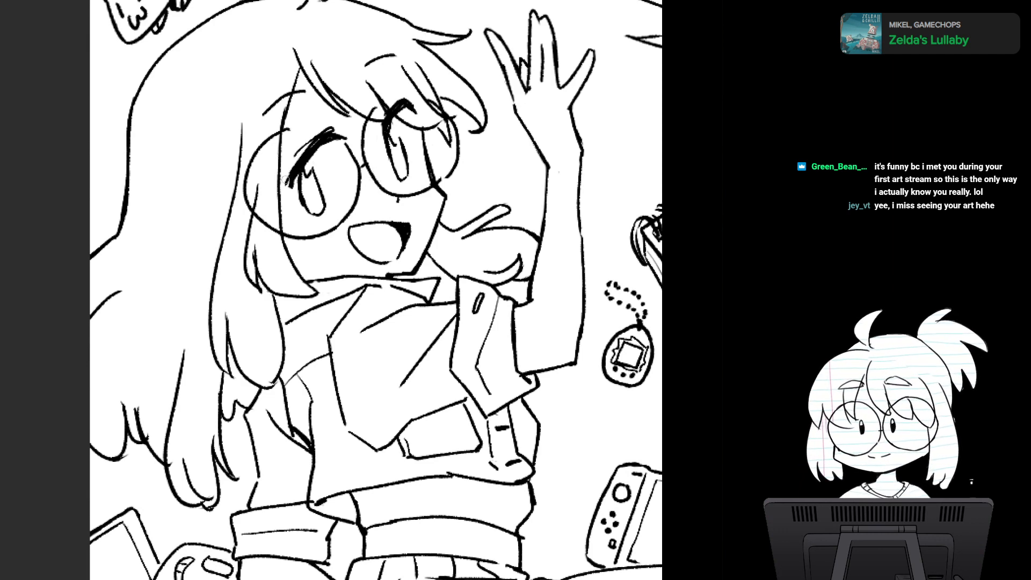
{"action": "scroll", "coordinate": [433, 371], "scroll_direction": "down", "scroll_amount": 5}
{"action": "mouse_move", "coordinate": [432, 371]}
{"action": "left_mouse_down"}
{"action": "mouse_move", "coordinate": [352, 154]}
{"action": "mouse_move", "coordinate": [330, 214]}
{"action": "mouse_move", "coordinate": [346, 287]}
{"action": "mouse_move", "coordinate": [333, 176]}
{"action": "mouse_move", "coordinate": [332, 186]}
{"action": "left_mouse_up"}
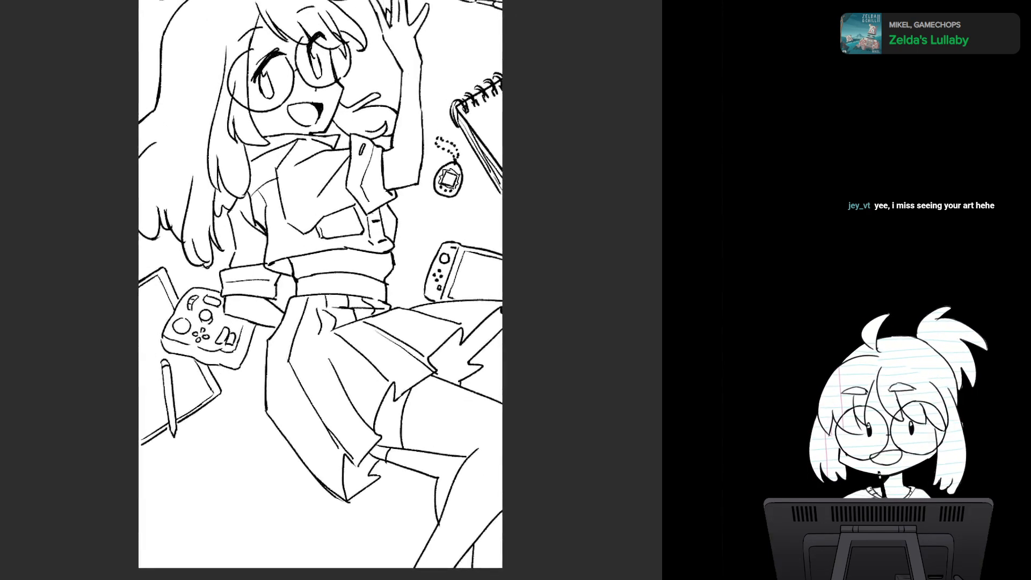
- Review the whole page's line art at several magnifications, comparing the figure, surrounding objects and a tilted view of the upper body
{"action": "scroll", "coordinate": [501, 349], "scroll_direction": "down", "scroll_amount": 2}
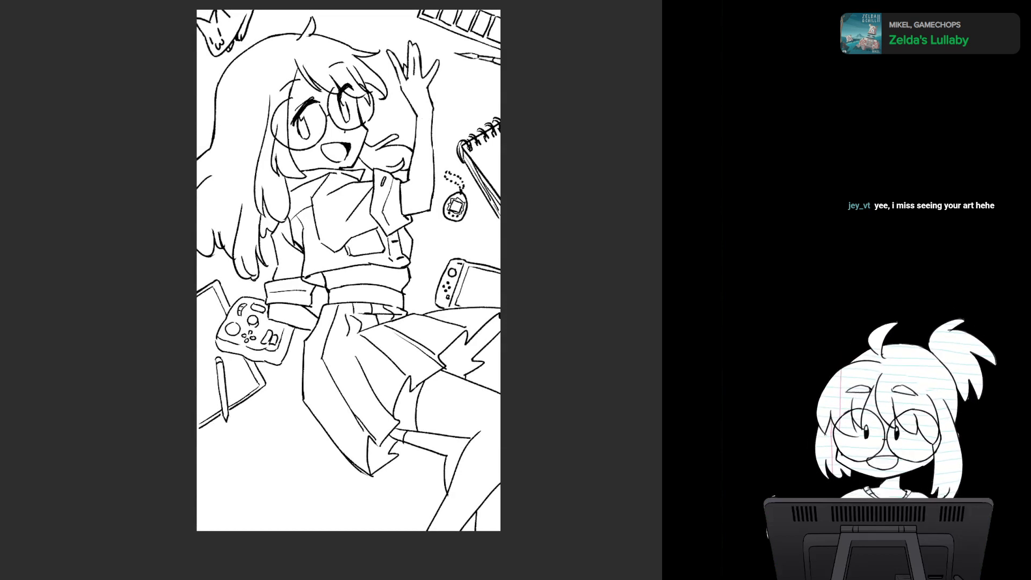
{"action": "mouse_move", "coordinate": [346, 279]}
{"action": "left_mouse_down"}
{"action": "mouse_move", "coordinate": [334, 260]}
{"action": "mouse_move", "coordinate": [338, 299]}
{"action": "left_mouse_up"}
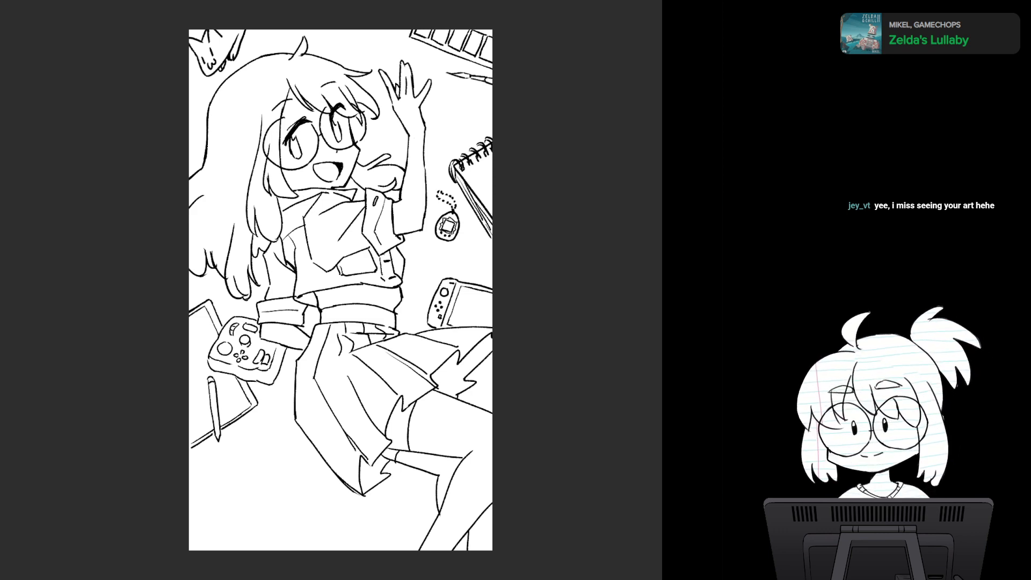
{"action": "scroll", "coordinate": [411, 314], "scroll_direction": "up", "scroll_amount": 3}
{"action": "left_click_drag", "start_coordinate": [411, 314], "coordinate": [470, 390]}
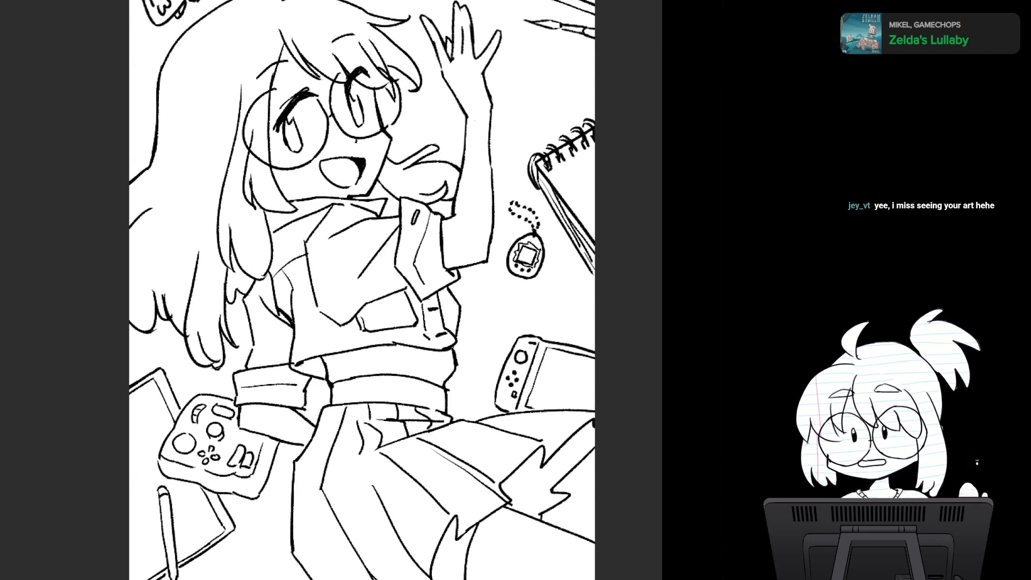
{"action": "left_click_drag", "start_coordinate": [410, 314], "coordinate": [432, 389]}
{"action": "scroll", "coordinate": [371, 307], "scroll_direction": "down", "scroll_amount": 2}
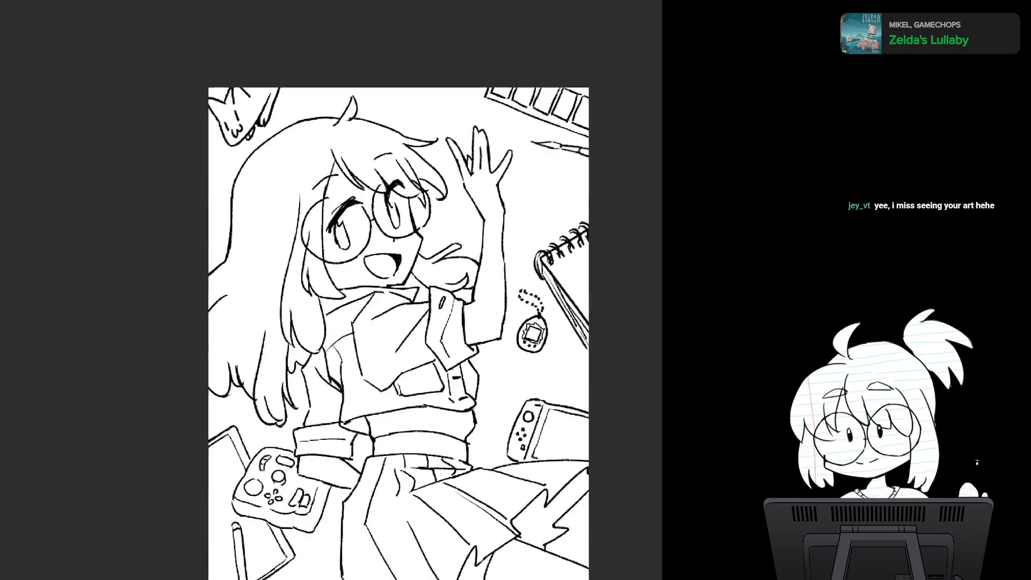
{"action": "scroll", "coordinate": [371, 306], "scroll_direction": "up", "scroll_amount": 2}
{"action": "left_click_drag", "start_coordinate": [411, 314], "coordinate": [340, 288]}
{"action": "left_click_drag", "start_coordinate": [438, 290], "coordinate": [434, 259]}
{"action": "left_click_drag", "start_coordinate": [331, 290], "coordinate": [462, 236]}
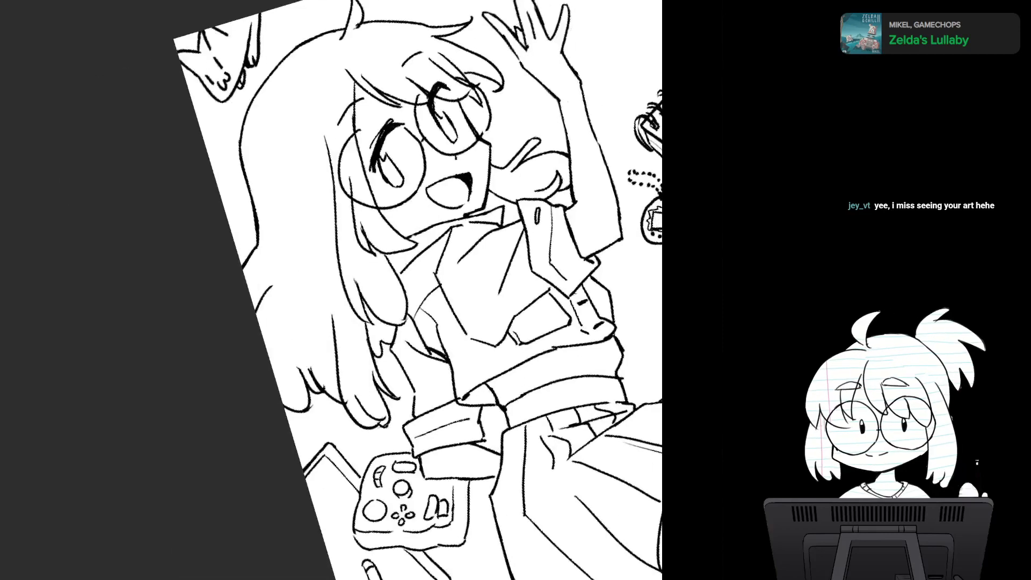
- Start a freehand lasso selection along the outer edge of the long hair, running down its side to the page border
{"action": "scroll", "coordinate": [378, 245], "scroll_direction": "up", "scroll_amount": 3}
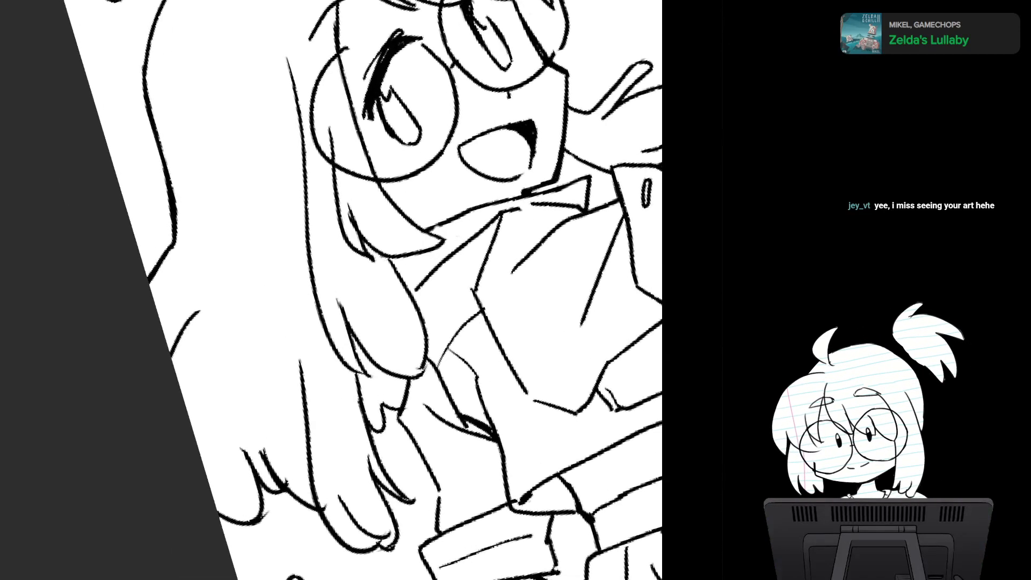
{"action": "left_click_drag", "start_coordinate": [378, 245], "coordinate": [370, 283]}
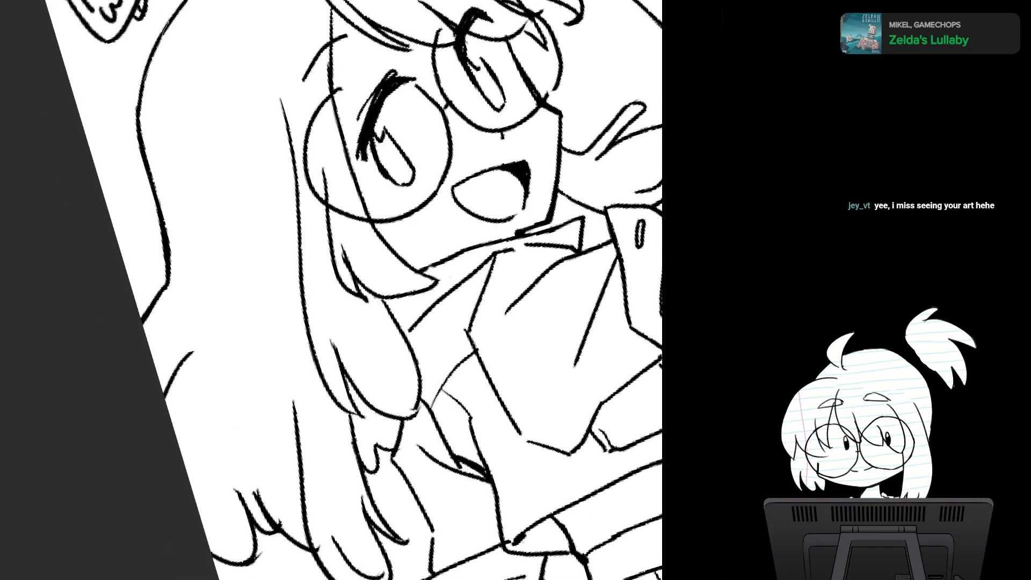
{"action": "mouse_move", "coordinate": [167, 250]}
{"action": "left_mouse_down"}
{"action": "mouse_move", "coordinate": [238, 81]}
{"action": "mouse_move", "coordinate": [172, 23]}
{"action": "mouse_move", "coordinate": [139, 92]}
{"action": "mouse_move", "coordinate": [171, 22]}
{"action": "left_mouse_up"}
{"action": "mouse_move", "coordinate": [331, 290]}
{"action": "left_mouse_down"}
{"action": "mouse_move", "coordinate": [337, 336]}
{"action": "mouse_move", "coordinate": [353, 178]}
{"action": "left_mouse_up"}
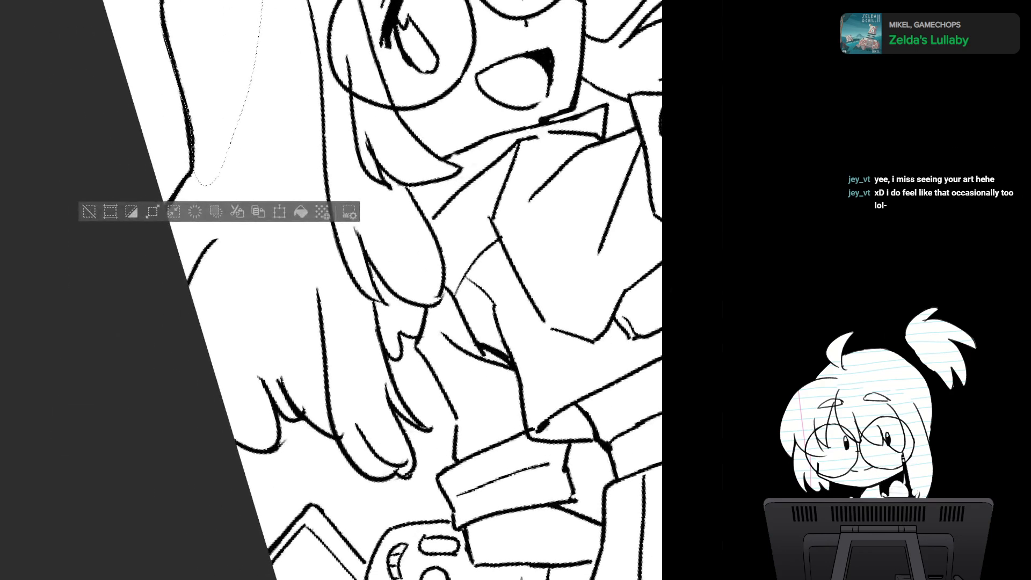
{"action": "mouse_move", "coordinate": [183, 342]}
{"action": "left_mouse_down"}
{"action": "mouse_move", "coordinate": [270, 96]}
{"action": "mouse_move", "coordinate": [239, 98]}
{"action": "left_mouse_up"}
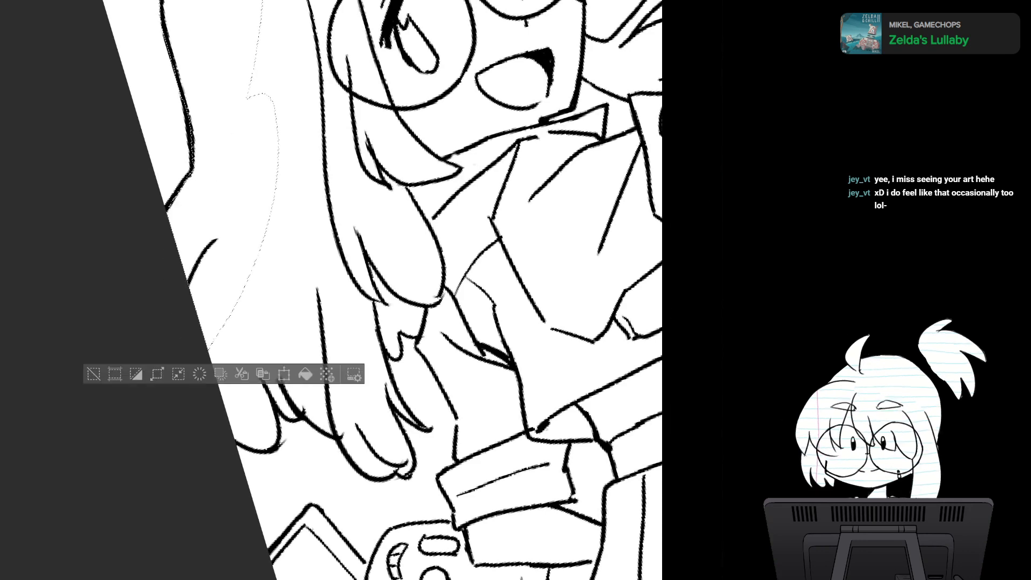
- Extend the hair selection upward over the crown of the head to the base of the upright stray tuft
{"action": "left_click_drag", "start_coordinate": [344, 161], "coordinate": [300, 465]}
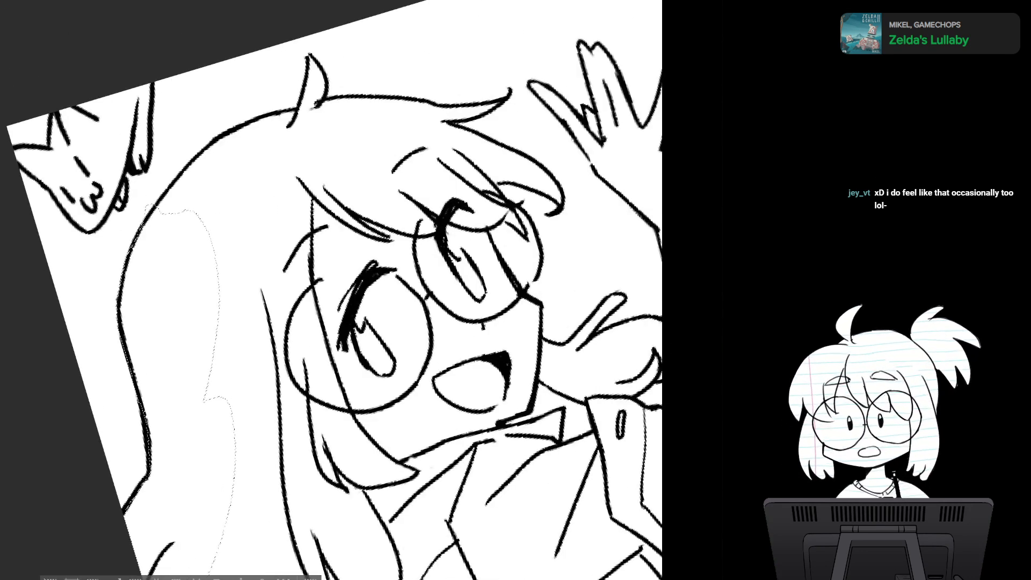
{"action": "mouse_move", "coordinate": [204, 226]}
{"action": "left_mouse_down"}
{"action": "mouse_move", "coordinate": [258, 137]}
{"action": "mouse_move", "coordinate": [161, 207]}
{"action": "left_mouse_up"}
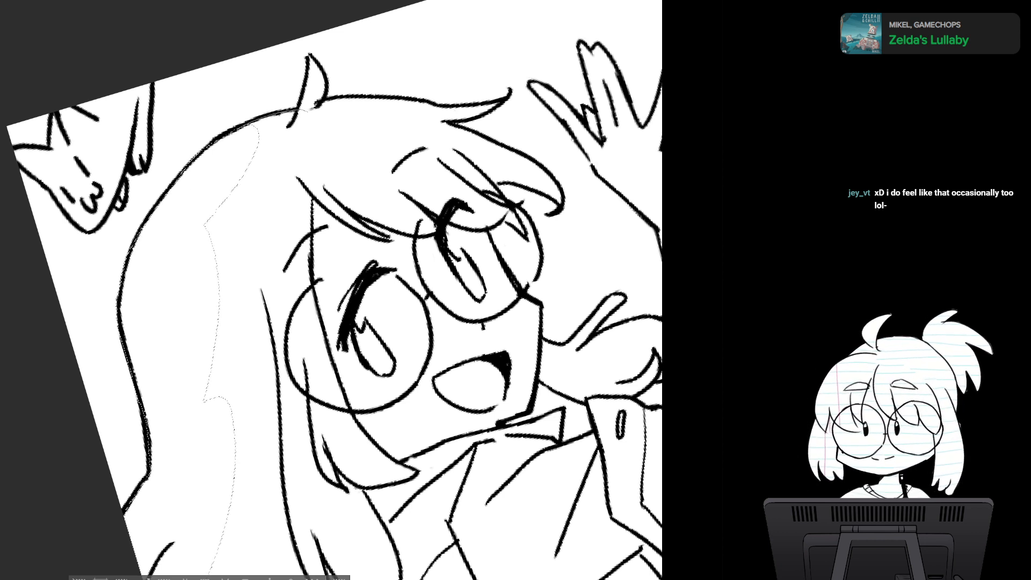
{"action": "left_click_drag", "start_coordinate": [258, 128], "coordinate": [298, 110]}
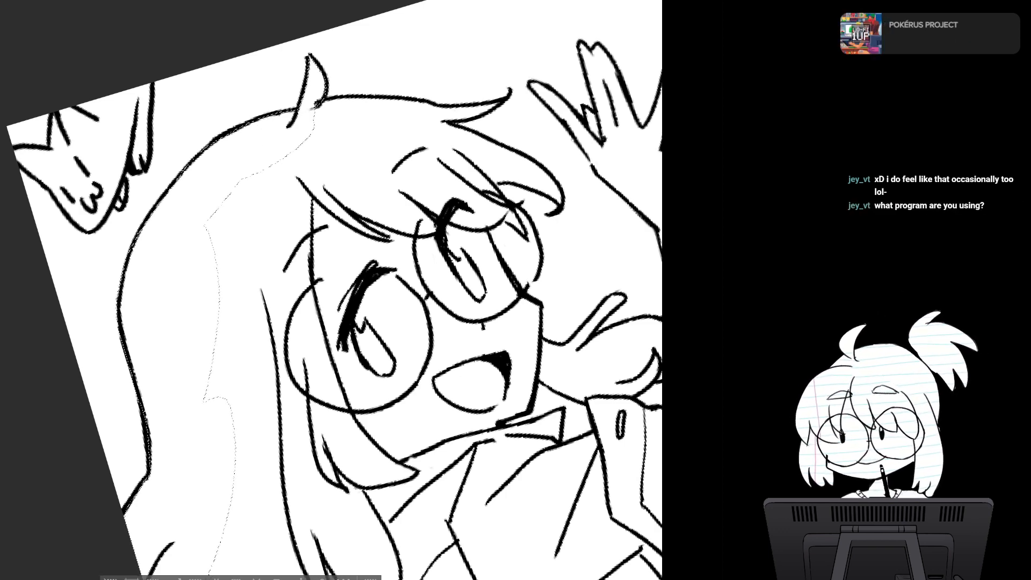
- Extend the hair selection past the upright tuft and along the front hair outline to the pointed tip above the waving hand
{"action": "mouse_move", "coordinate": [333, 397]}
{"action": "left_mouse_down"}
{"action": "mouse_move", "coordinate": [275, 372]}
{"action": "mouse_move", "coordinate": [286, 344]}
{"action": "mouse_move", "coordinate": [275, 181]}
{"action": "mouse_move", "coordinate": [172, 331]}
{"action": "mouse_move", "coordinate": [177, 232]}
{"action": "mouse_move", "coordinate": [54, 281]}
{"action": "mouse_move", "coordinate": [75, 263]}
{"action": "mouse_move", "coordinate": [122, 171]}
{"action": "mouse_move", "coordinate": [34, 289]}
{"action": "left_mouse_up"}
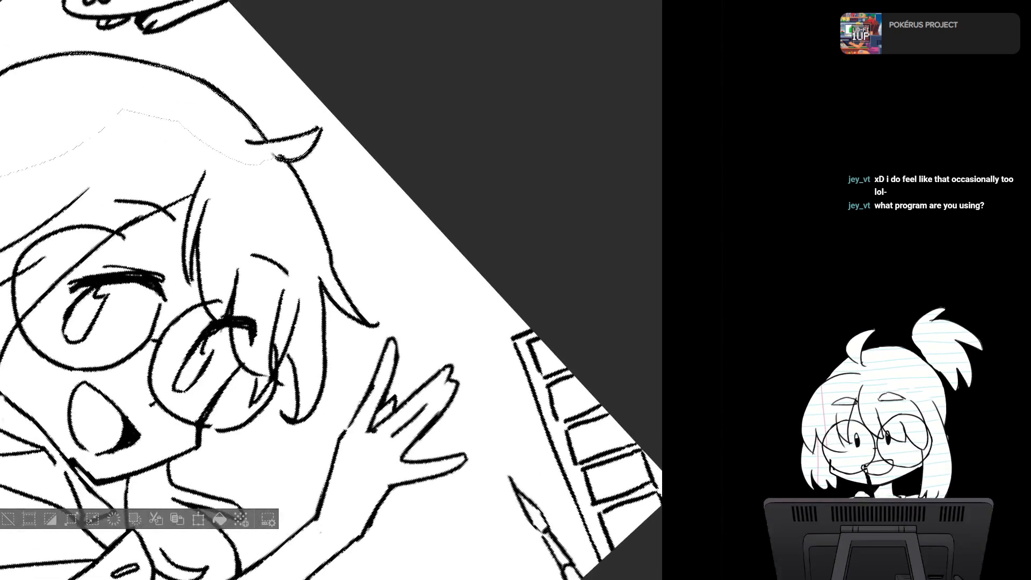
{"action": "mouse_move", "coordinate": [296, 171]}
{"action": "left_mouse_down"}
{"action": "mouse_move", "coordinate": [322, 230]}
{"action": "mouse_move", "coordinate": [308, 244]}
{"action": "mouse_move", "coordinate": [269, 152]}
{"action": "mouse_move", "coordinate": [280, 154]}
{"action": "left_mouse_up"}
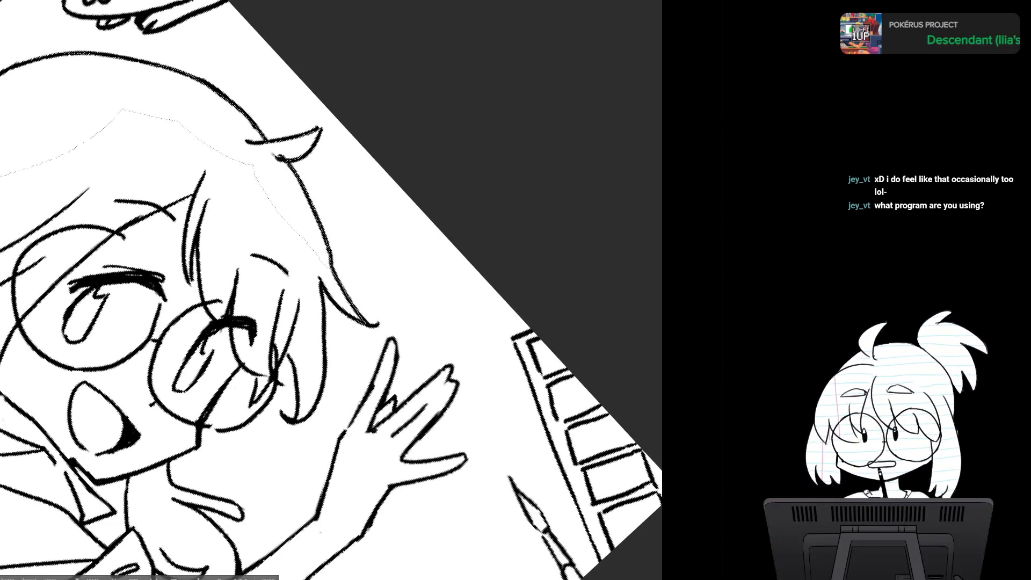
{"action": "left_click_drag", "start_coordinate": [315, 241], "coordinate": [320, 281]}
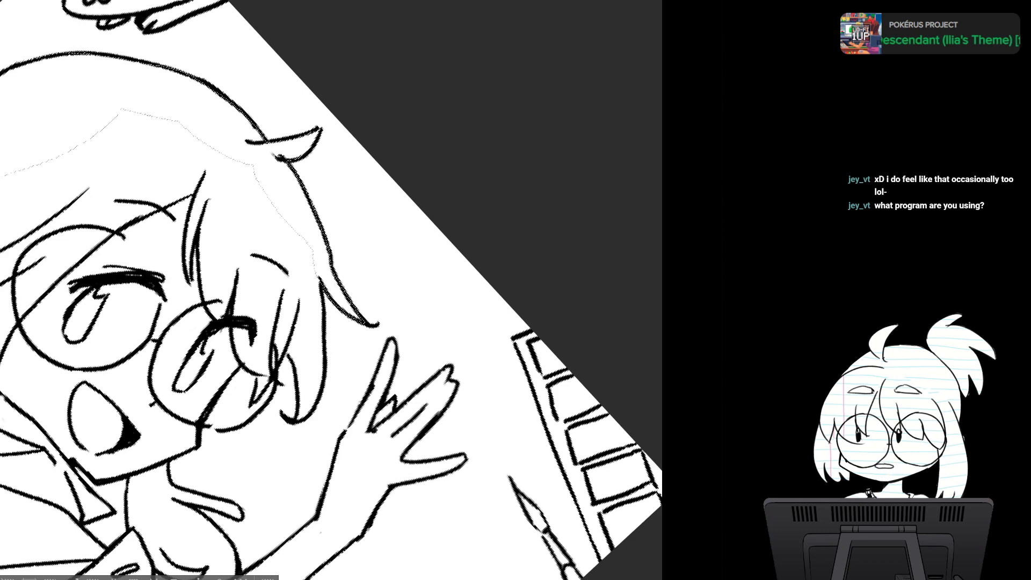
{"action": "key", "text": "h"}
{"action": "key", "text": "h"}
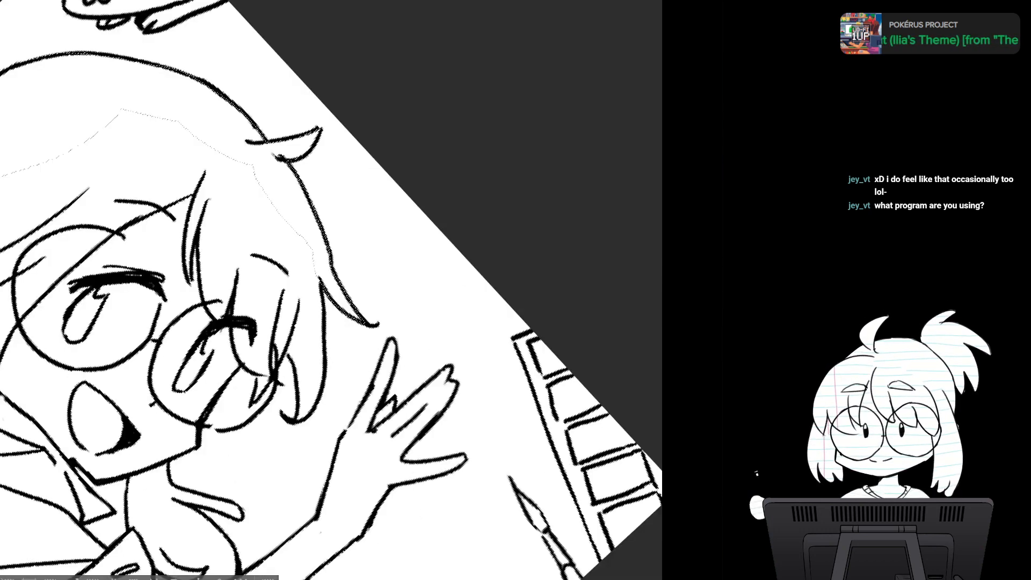
- Add the outer bang strand between the glasses and the waving hand to the hair selection
{"action": "scroll", "coordinate": [432, 325], "scroll_direction": "up", "scroll_amount": 3}
{"action": "left_click_drag", "start_coordinate": [432, 325], "coordinate": [586, 146]}
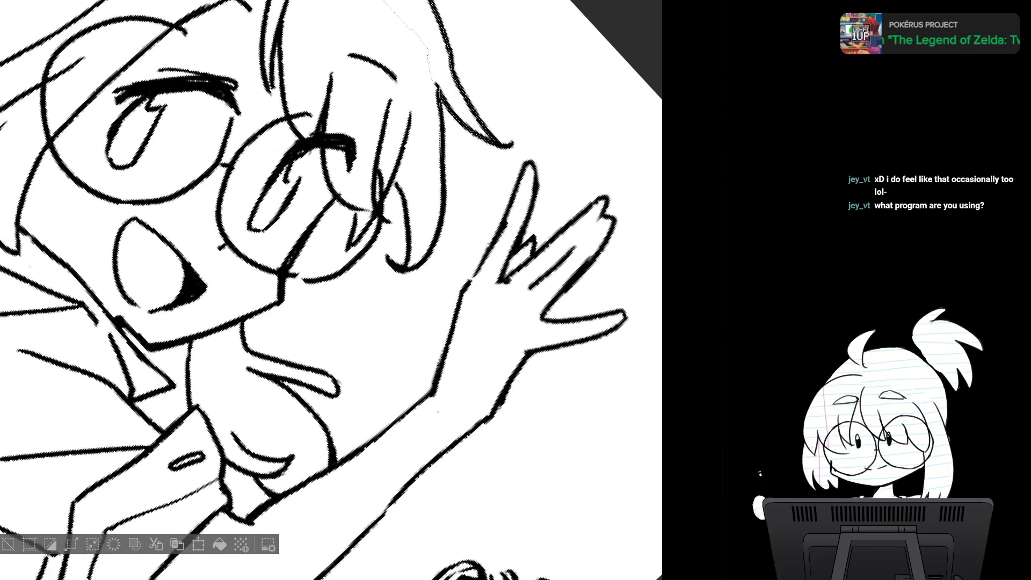
{"action": "mouse_move", "coordinate": [443, 210]}
{"action": "left_mouse_down"}
{"action": "mouse_move", "coordinate": [424, 253]}
{"action": "mouse_move", "coordinate": [411, 124]}
{"action": "mouse_move", "coordinate": [427, 53]}
{"action": "left_mouse_up"}
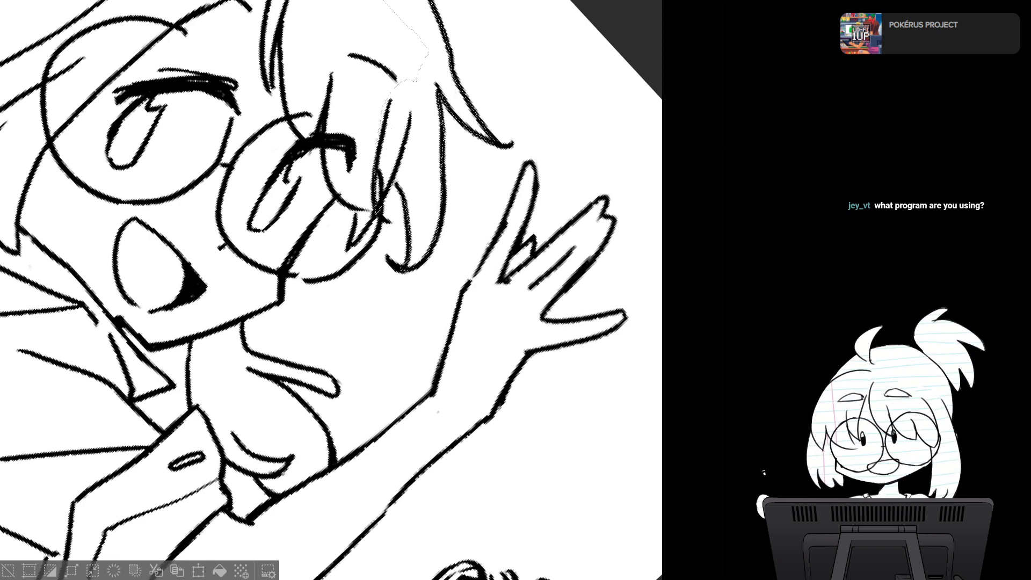
{"action": "key", "text": "h"}
{"action": "key", "text": "h"}
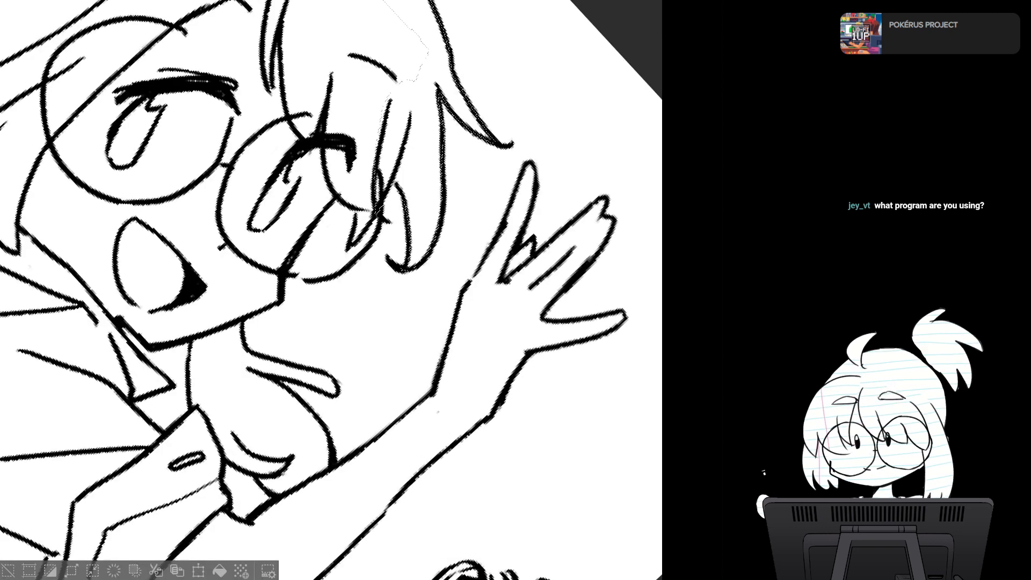
- Extend the selection around the bangs over the lens nearest the waving hand and down the edge of the face
{"action": "key", "text": "minus"}
{"action": "key", "text": "minus"}
{"action": "key", "text": "minus"}
{"action": "key", "text": "minus"}
{"action": "key", "text": "minus"}
{"action": "key", "text": "minus"}
{"action": "key", "text": "minus"}
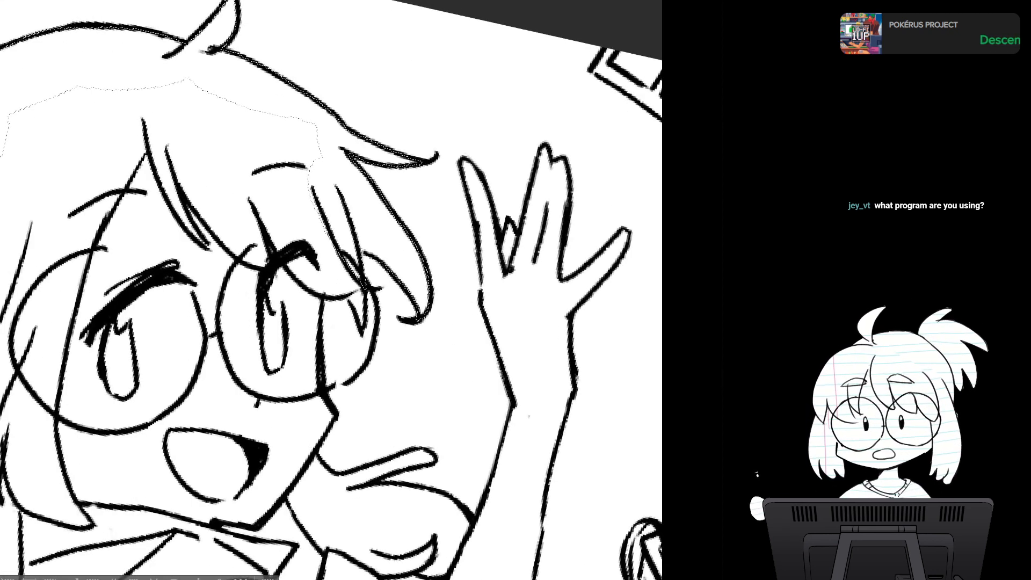
{"action": "left_click_drag", "start_coordinate": [301, 333], "coordinate": [366, 232]}
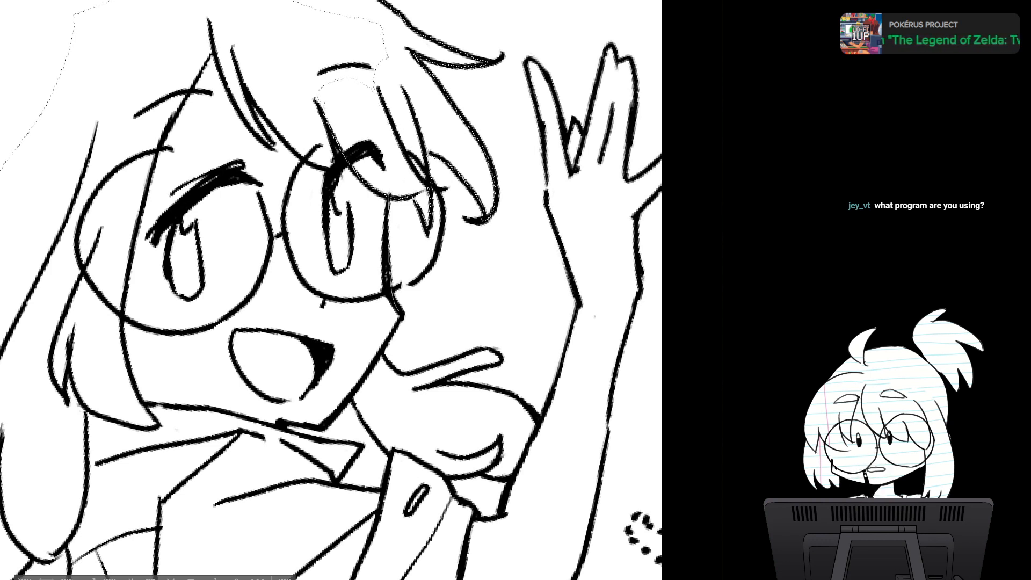
{"action": "left_click_drag", "start_coordinate": [331, 290], "coordinate": [326, 245]}
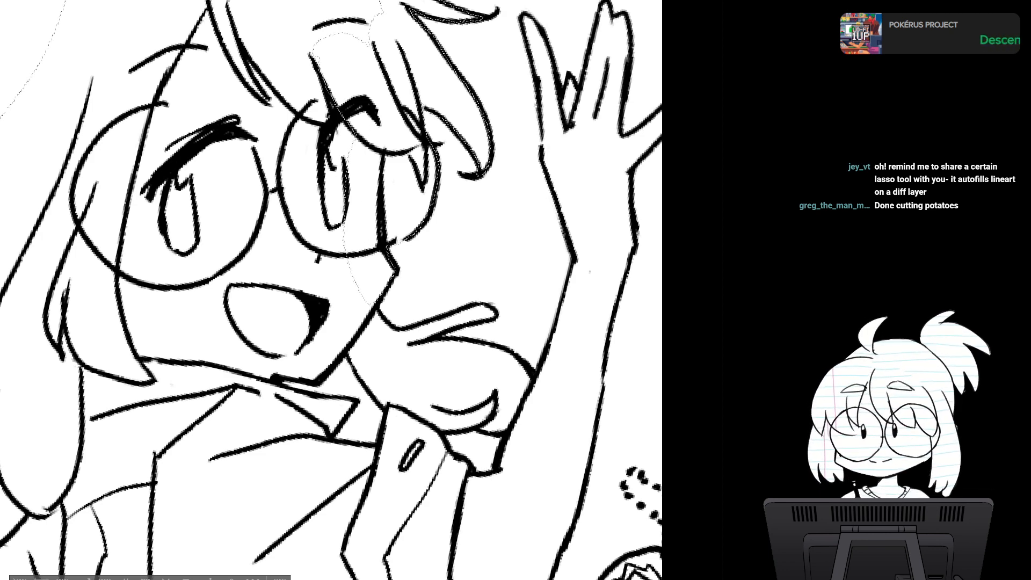
{"action": "left_click_drag", "start_coordinate": [331, 322], "coordinate": [351, 232]}
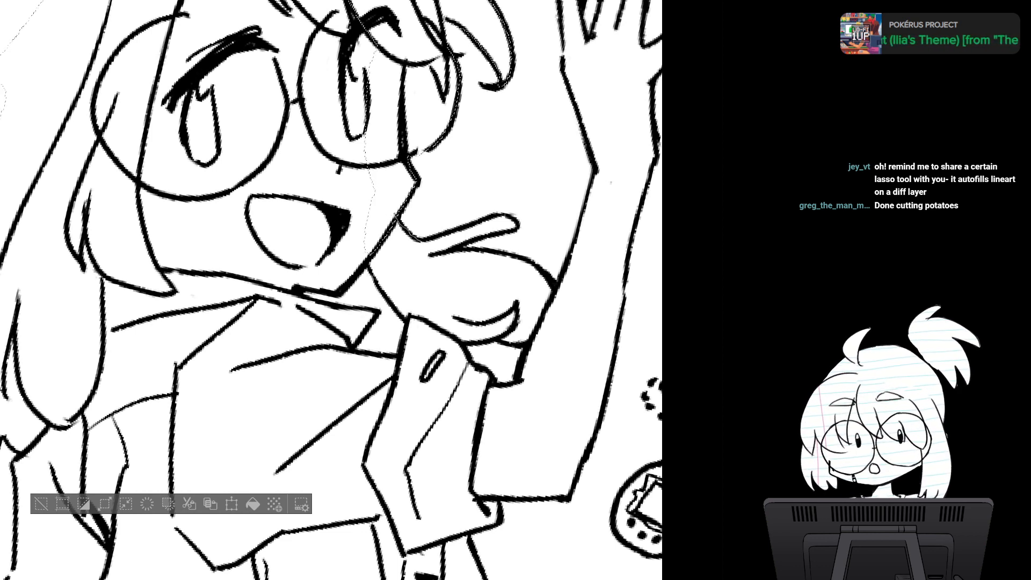
- Extend the selection around the rounded hair lock between the face and the raised arm
{"action": "mouse_move", "coordinate": [499, 215]}
{"action": "left_mouse_down"}
{"action": "mouse_move", "coordinate": [463, 246]}
{"action": "mouse_move", "coordinate": [377, 190]}
{"action": "left_mouse_up"}
{"action": "left_click_drag", "start_coordinate": [377, 269], "coordinate": [294, 188]}
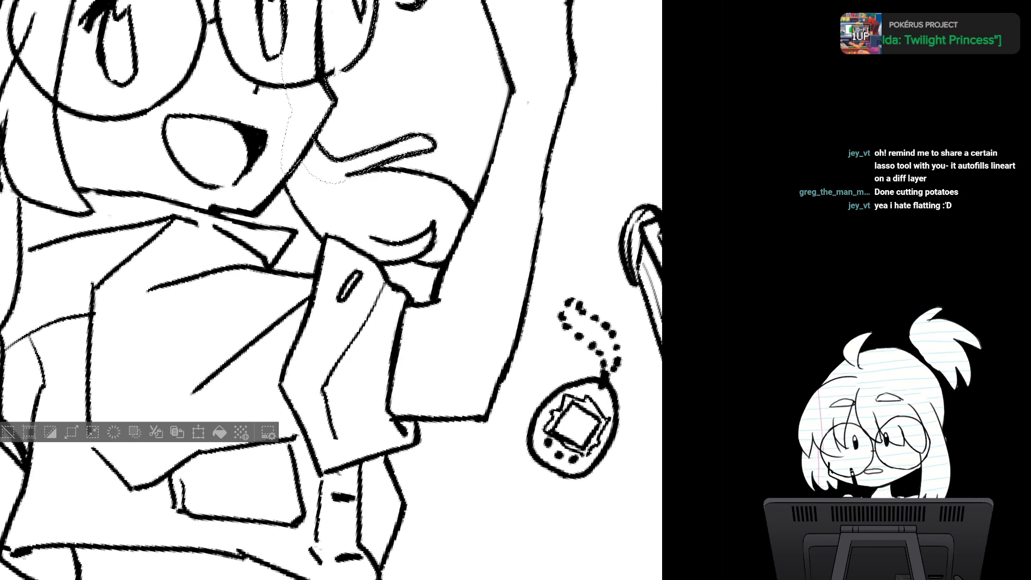
{"action": "left_click_drag", "start_coordinate": [343, 289], "coordinate": [317, 223]}
{"action": "left_click_drag", "start_coordinate": [483, 241], "coordinate": [509, 298]}
{"action": "left_click_drag", "start_coordinate": [419, 280], "coordinate": [231, 294]}
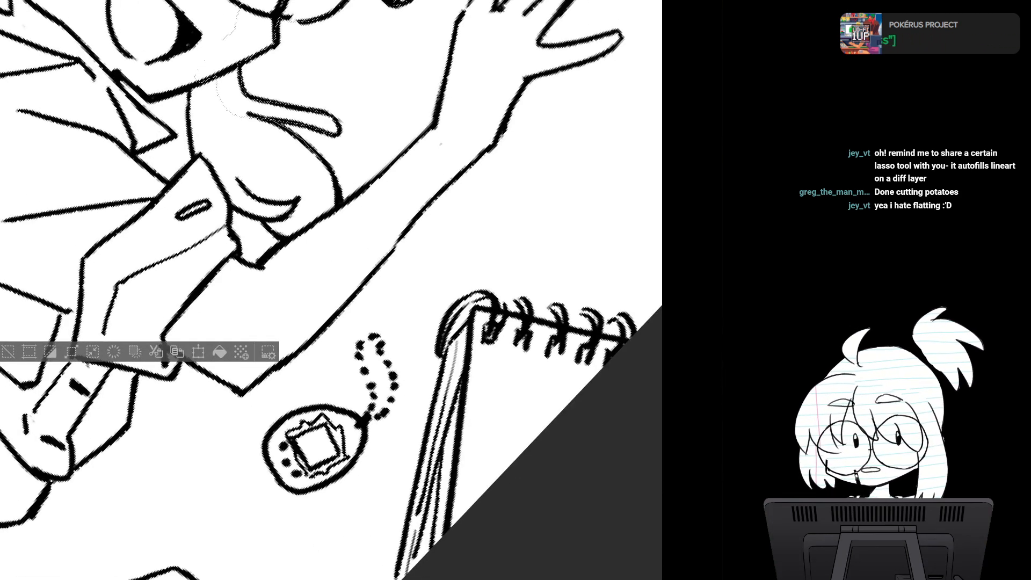
{"action": "mouse_move", "coordinate": [340, 208]}
{"action": "left_mouse_down"}
{"action": "mouse_move", "coordinate": [303, 230]}
{"action": "mouse_move", "coordinate": [238, 115]}
{"action": "left_mouse_up"}
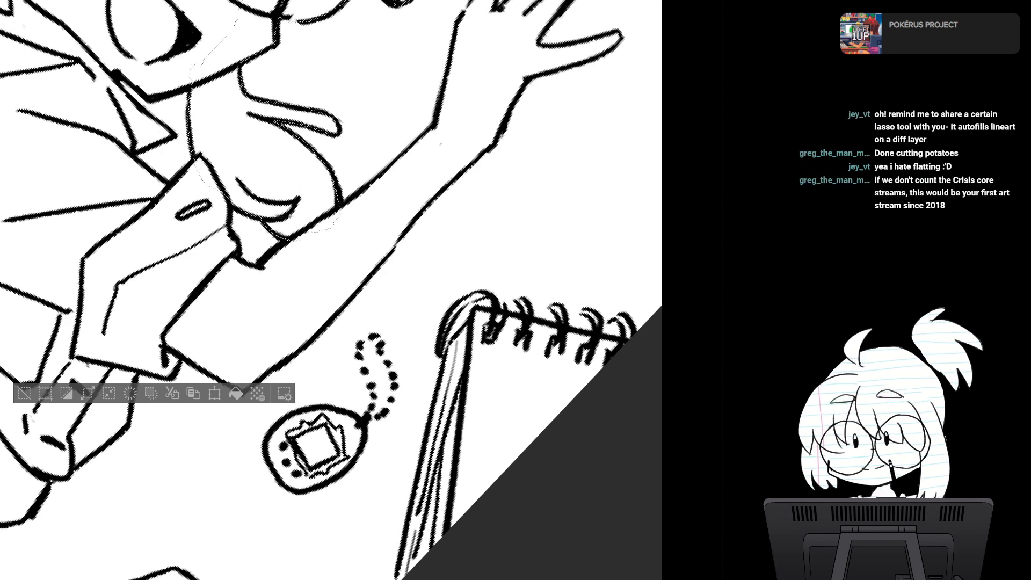
- Extend the selection along the jaw, running its inner boundary past the open mouth to the chin
{"action": "key", "text": "h"}
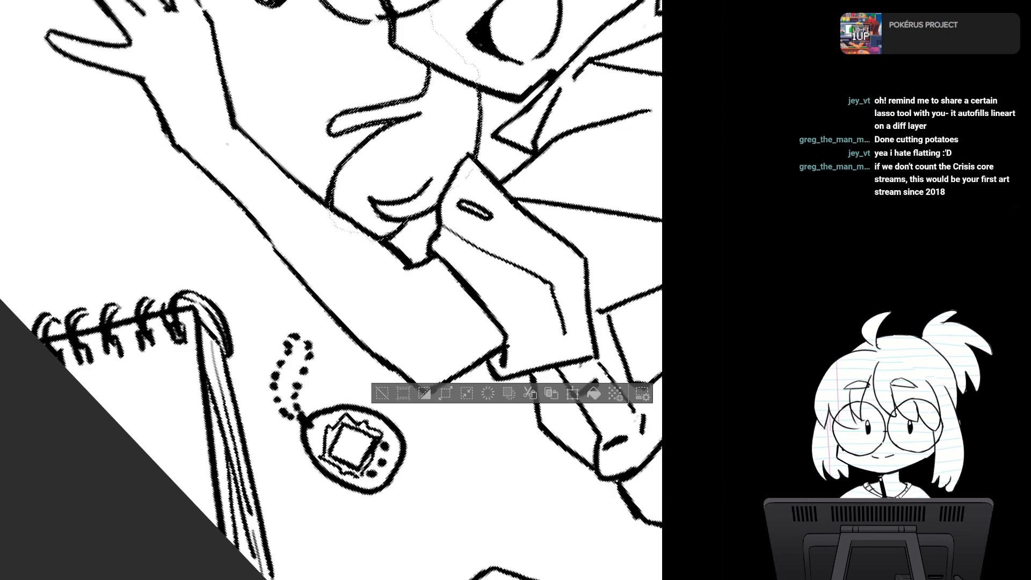
{"action": "key", "text": "h"}
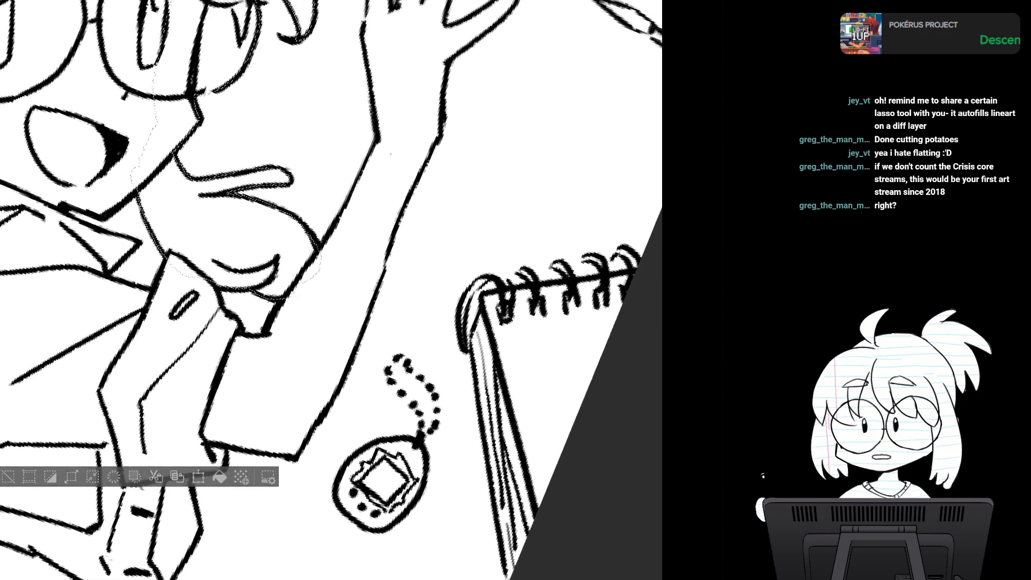
{"action": "key", "text": "minus"}
{"action": "key", "text": "minus"}
{"action": "key", "text": "minus"}
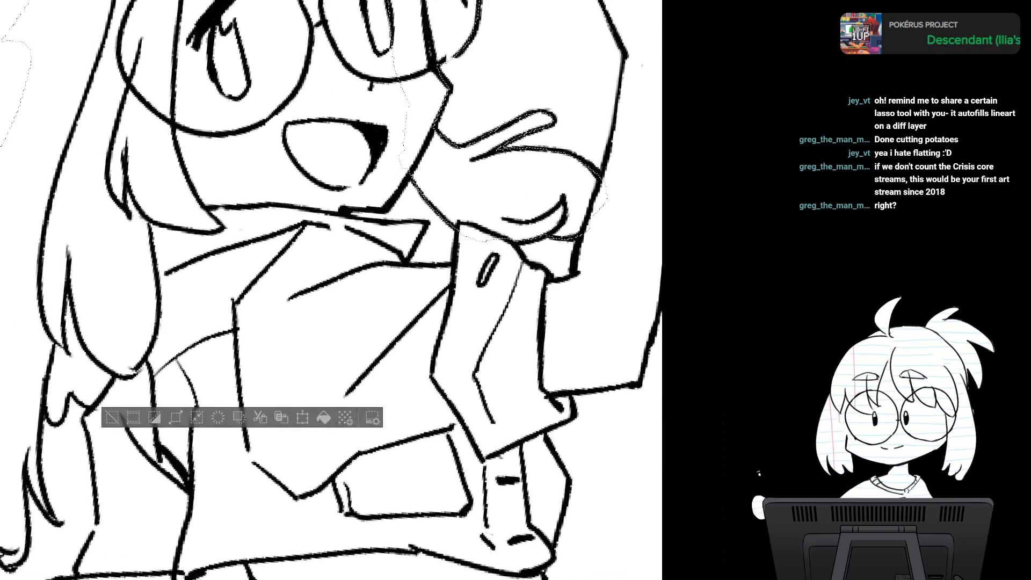
{"action": "key", "text": "minus"}
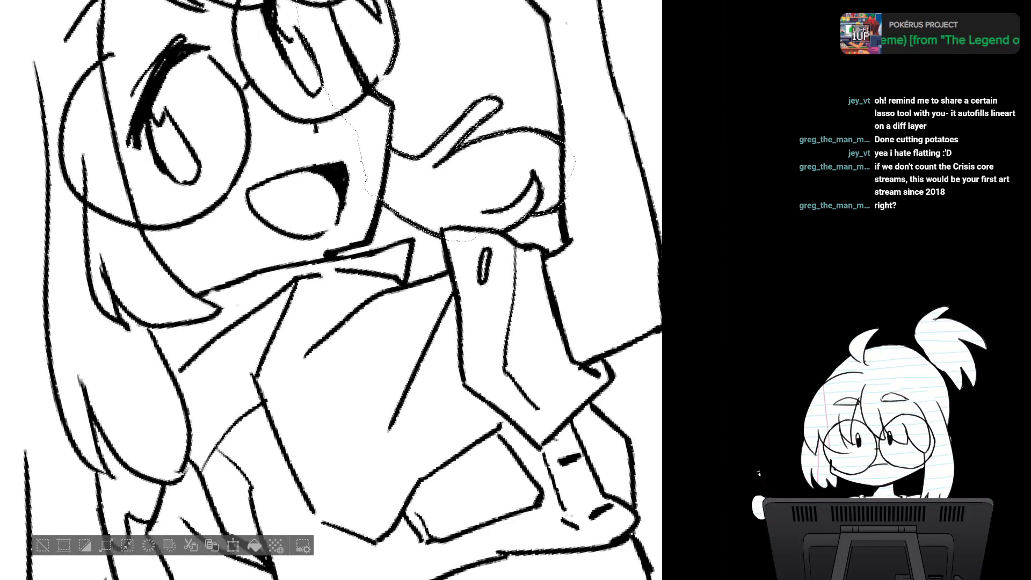
{"action": "left_click_drag", "start_coordinate": [344, 332], "coordinate": [353, 245]}
{"action": "mouse_move", "coordinate": [396, 102]}
{"action": "left_mouse_down"}
{"action": "mouse_move", "coordinate": [385, 145]}
{"action": "mouse_move", "coordinate": [336, 167]}
{"action": "mouse_move", "coordinate": [375, 66]}
{"action": "left_mouse_up"}
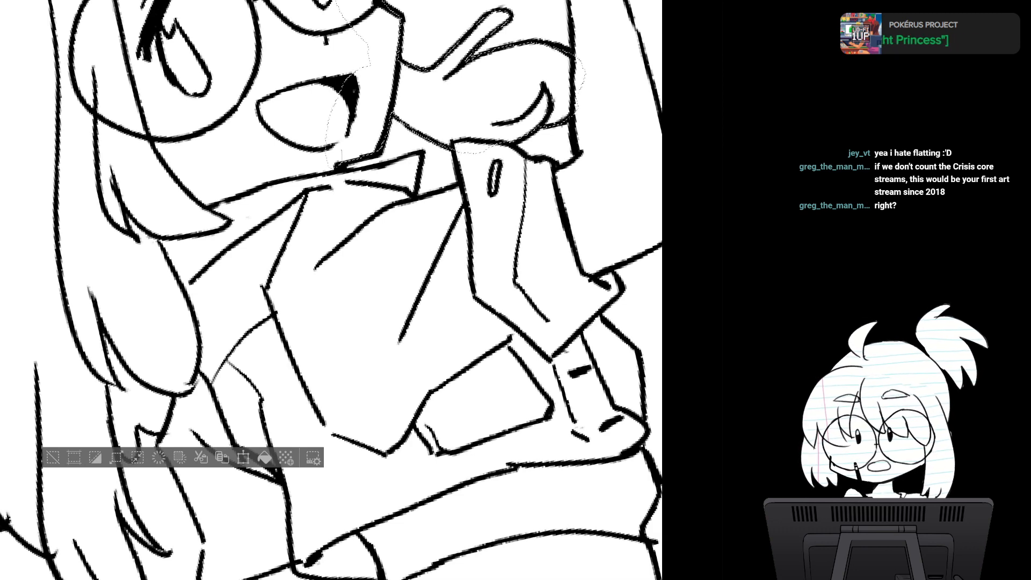
- Extend the selection beyond the chin to include the pointed collar tip and the gap beside the sleeve
{"action": "left_click_drag", "start_coordinate": [350, 245], "coordinate": [376, 295]}
{"action": "left_click_drag", "start_coordinate": [331, 214], "coordinate": [318, 321]}
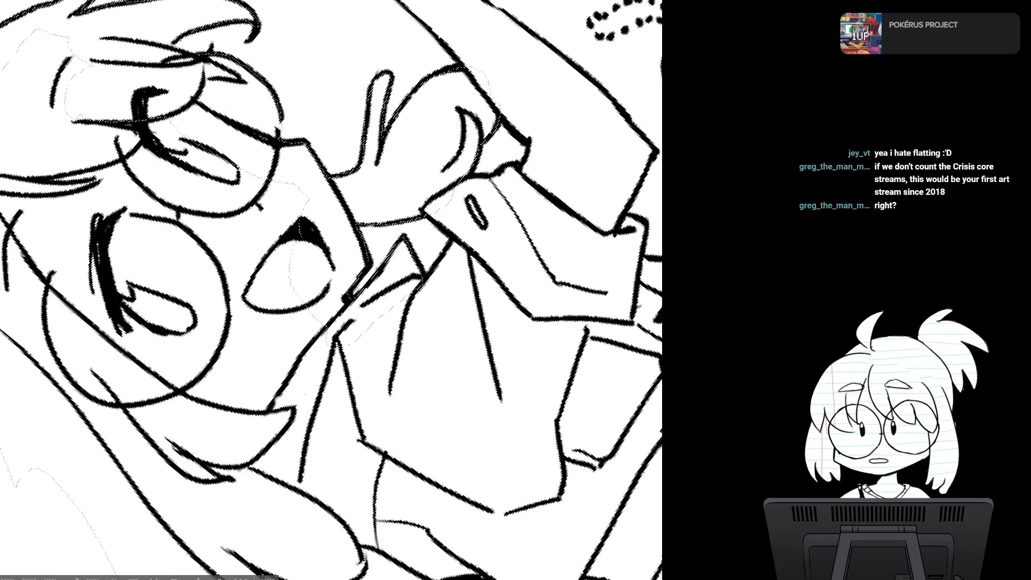
{"action": "left_click_drag", "start_coordinate": [331, 333], "coordinate": [336, 244]}
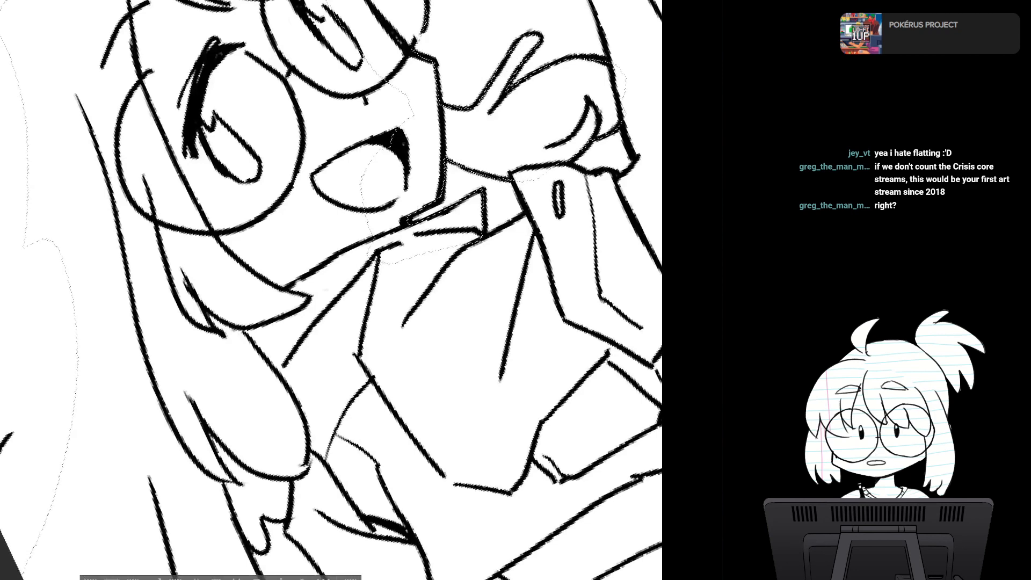
{"action": "key", "text": "asciicircum"}
{"action": "key", "text": "asciicircum"}
{"action": "key", "text": "asciicircum"}
{"action": "key", "text": "asciicircum"}
{"action": "key", "text": "asciicircum"}
{"action": "left_click_drag", "start_coordinate": [344, 252], "coordinate": [318, 324]}
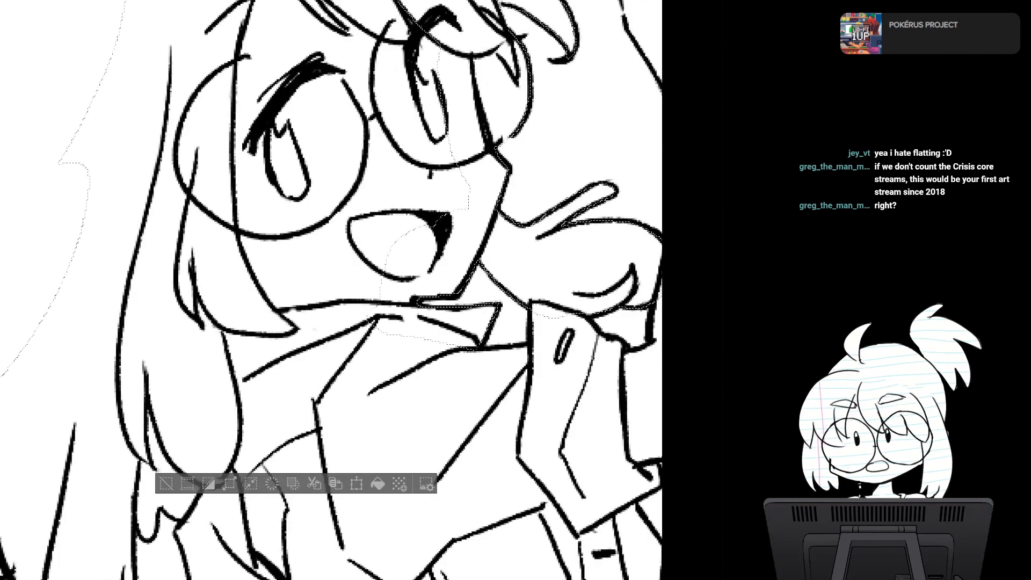
{"action": "scroll", "coordinate": [456, 280], "scroll_direction": "down", "scroll_amount": 2}
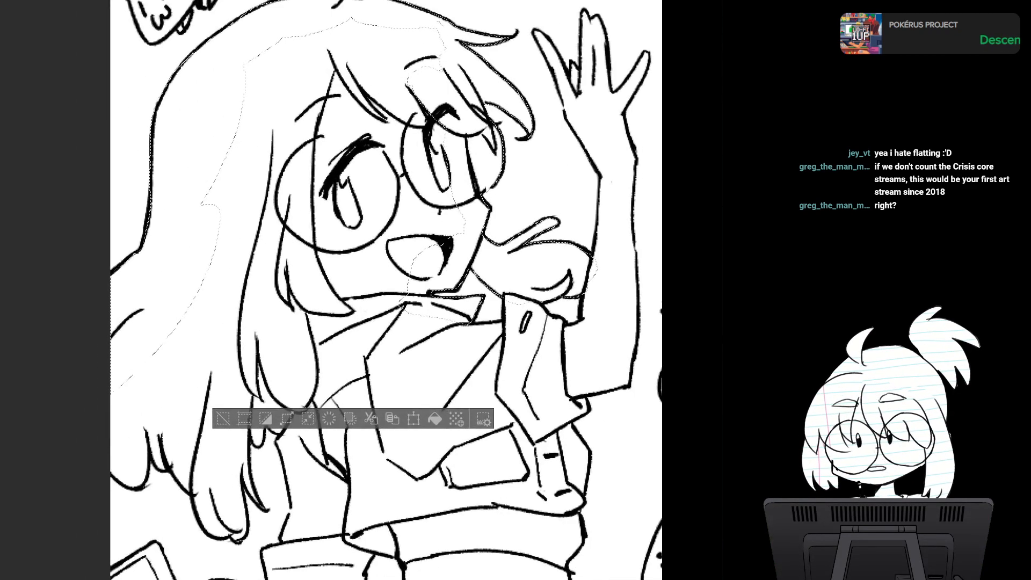
- Extend the selection inward across the open mouth, glasses and upper hair to cover more of the head's interior
{"action": "left_click_drag", "start_coordinate": [460, 244], "coordinate": [352, 80]}
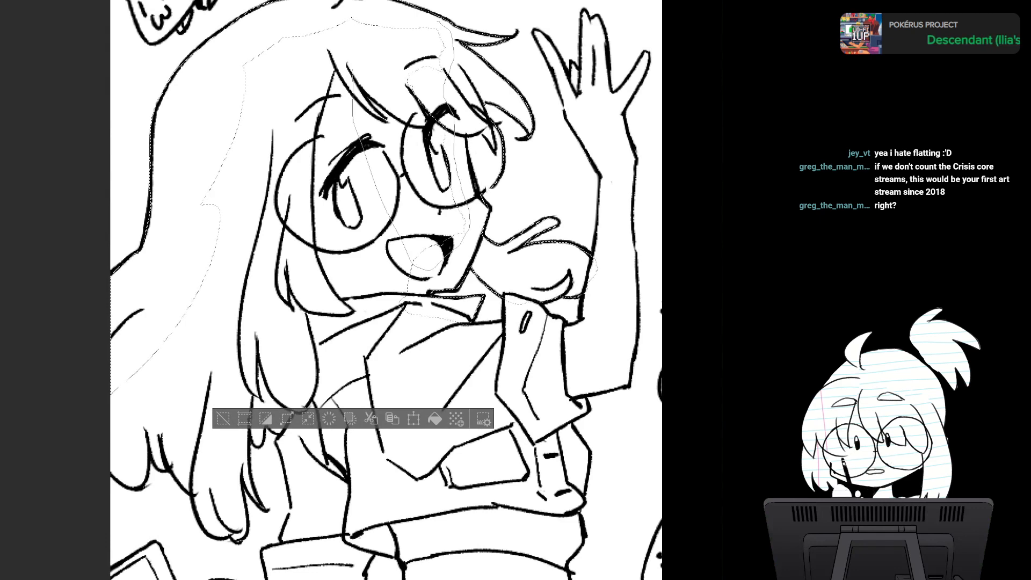
{"action": "left_click_drag", "start_coordinate": [201, 156], "coordinate": [202, 272]}
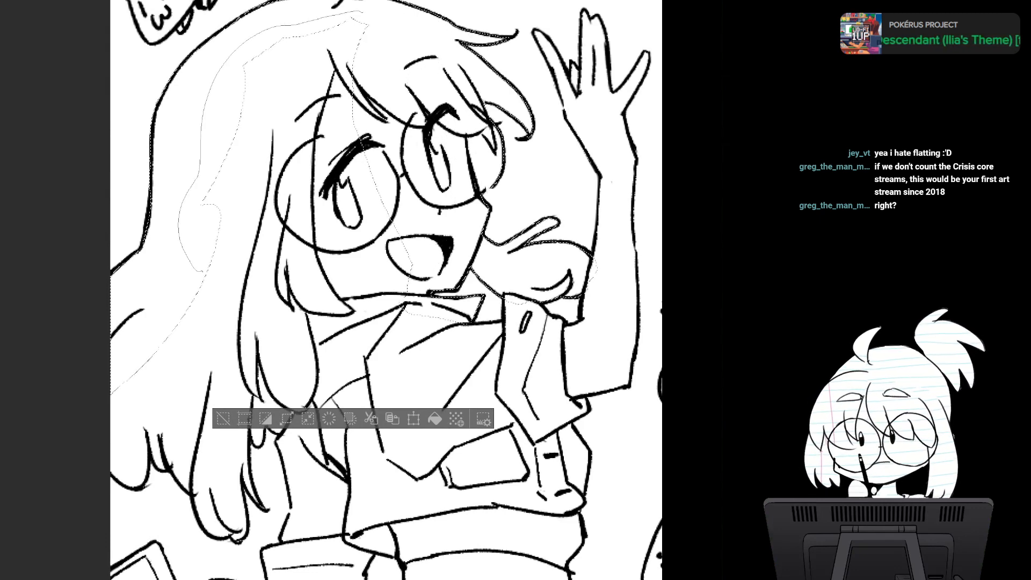
{"action": "left_click_drag", "start_coordinate": [402, 174], "coordinate": [397, 31]}
{"action": "left_click_drag", "start_coordinate": [402, 175], "coordinate": [462, 153]}
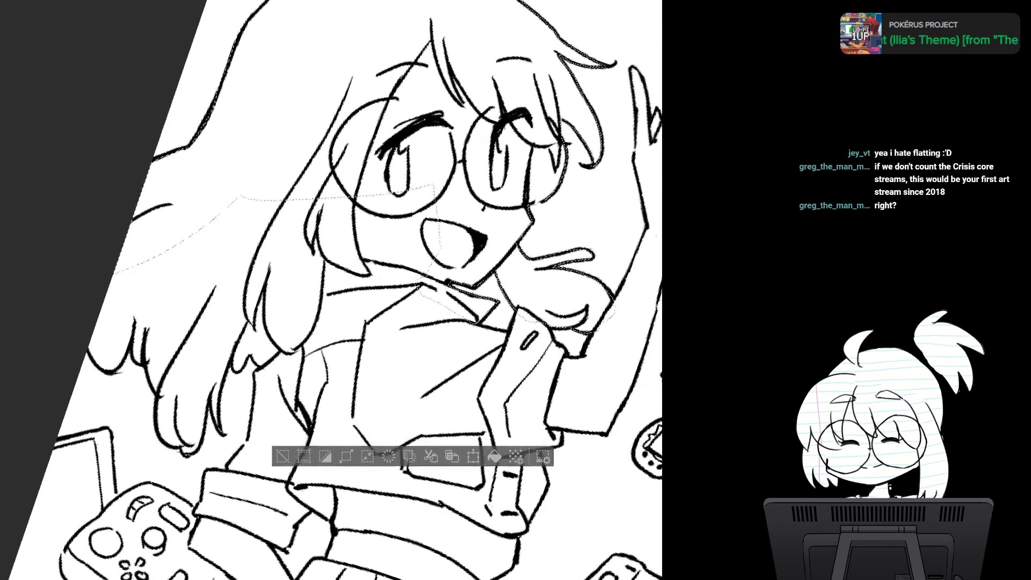
{"action": "left_click_drag", "start_coordinate": [430, 322], "coordinate": [423, 228]}
{"action": "left_click_drag", "start_coordinate": [333, 231], "coordinate": [333, 285]}
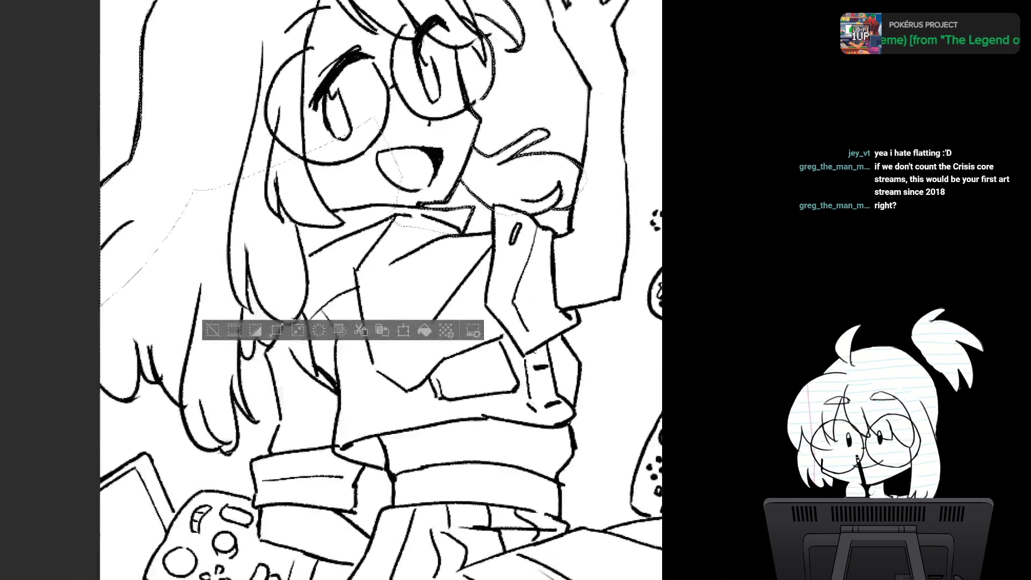
- Extend the selection around the short curved tips at the outer end of the long hair and the hair above them
{"action": "left_click_drag", "start_coordinate": [228, 362], "coordinate": [374, 232]}
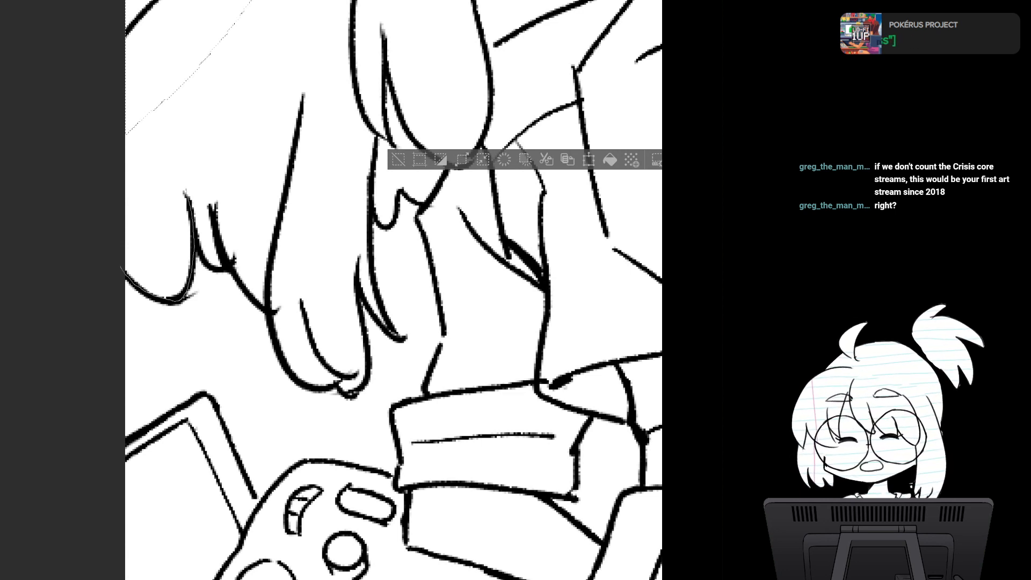
{"action": "left_click_drag", "start_coordinate": [96, 163], "coordinate": [98, 193]}
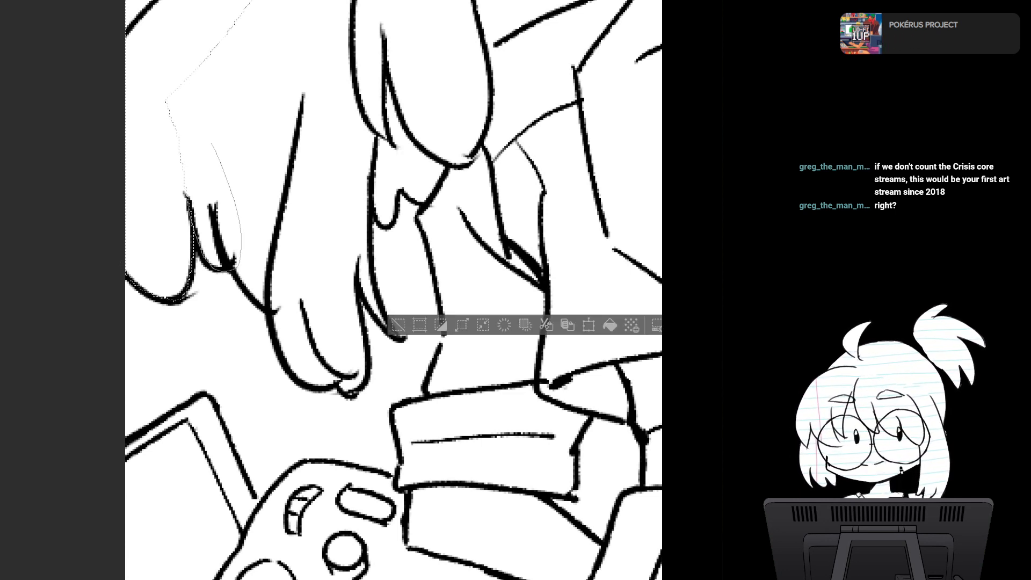
{"action": "left_click_drag", "start_coordinate": [290, 315], "coordinate": [213, 154]}
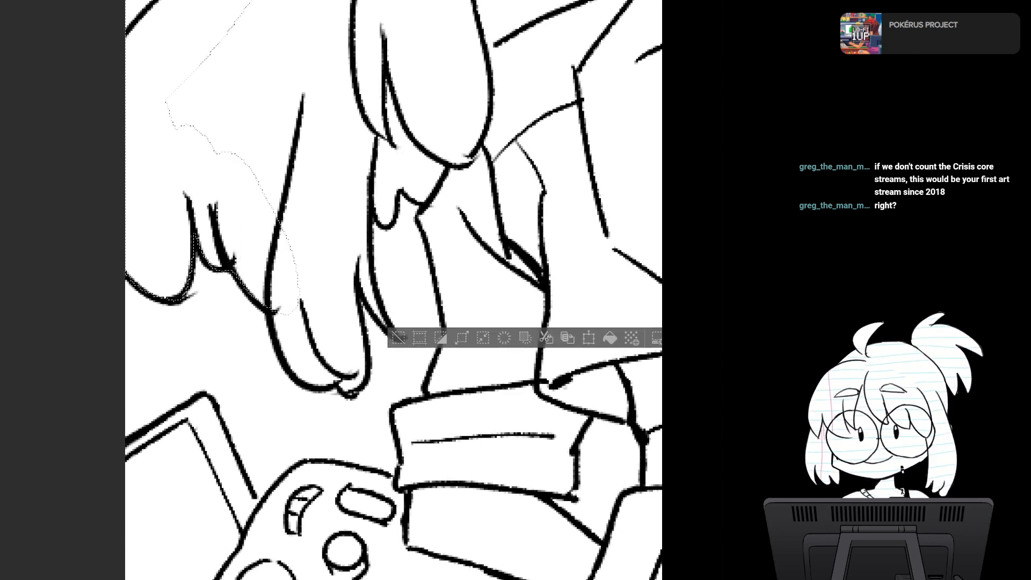
{"action": "left_click_drag", "start_coordinate": [216, 31], "coordinate": [188, 48]}
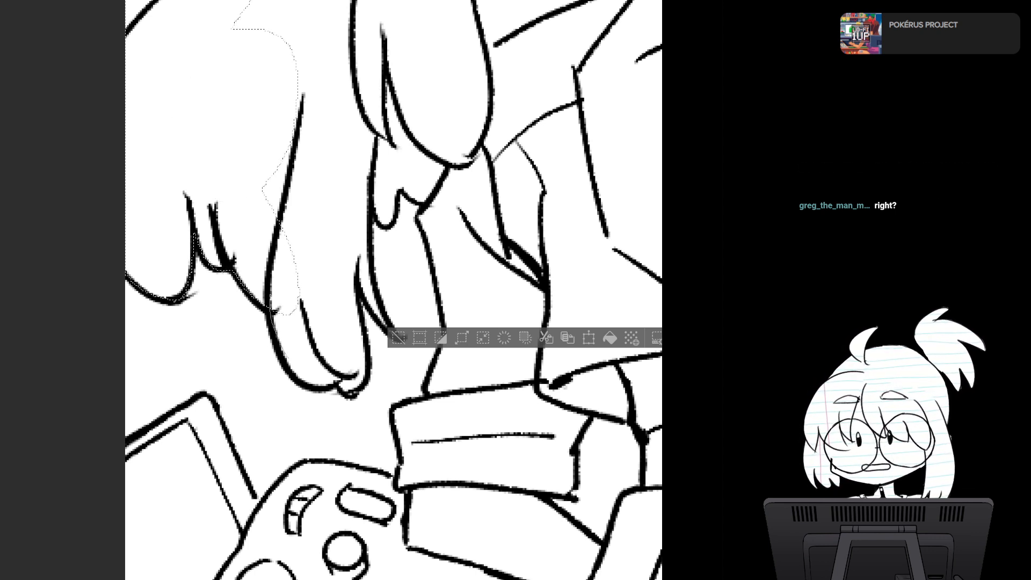
- Extend the selection around the large rounded hair lock and its thin pointed strand, including the hair inside them
{"action": "left_click_drag", "start_coordinate": [339, 327], "coordinate": [289, 236]}
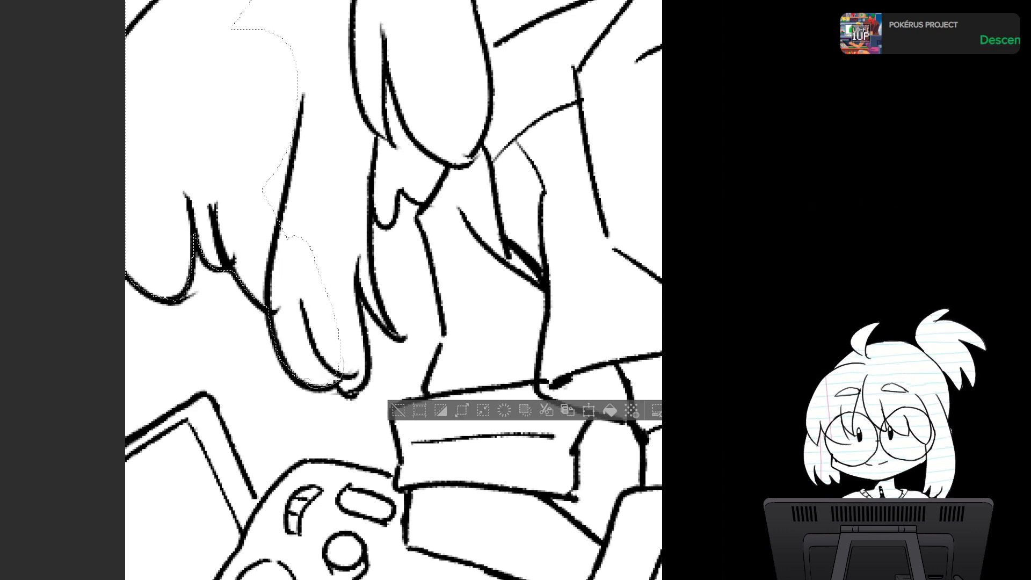
{"action": "mouse_move", "coordinate": [342, 356]}
{"action": "left_mouse_down"}
{"action": "mouse_move", "coordinate": [310, 334]}
{"action": "mouse_move", "coordinate": [333, 358]}
{"action": "left_mouse_up"}
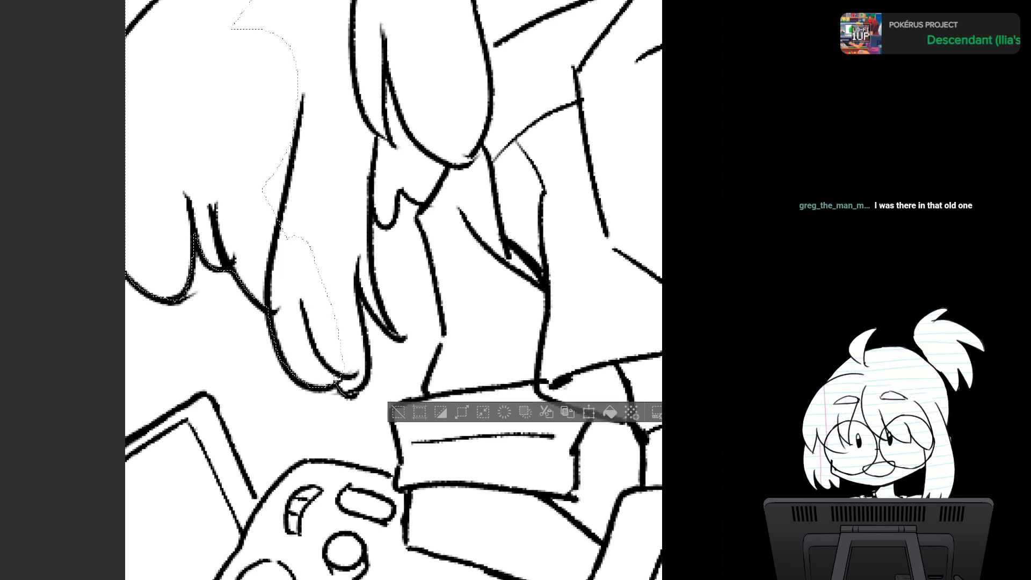
{"action": "mouse_move", "coordinate": [348, 229]}
{"action": "left_mouse_down"}
{"action": "mouse_move", "coordinate": [303, 277]}
{"action": "mouse_move", "coordinate": [400, 336]}
{"action": "mouse_move", "coordinate": [362, 259]}
{"action": "mouse_move", "coordinate": [360, 194]}
{"action": "mouse_move", "coordinate": [325, 236]}
{"action": "left_mouse_up"}
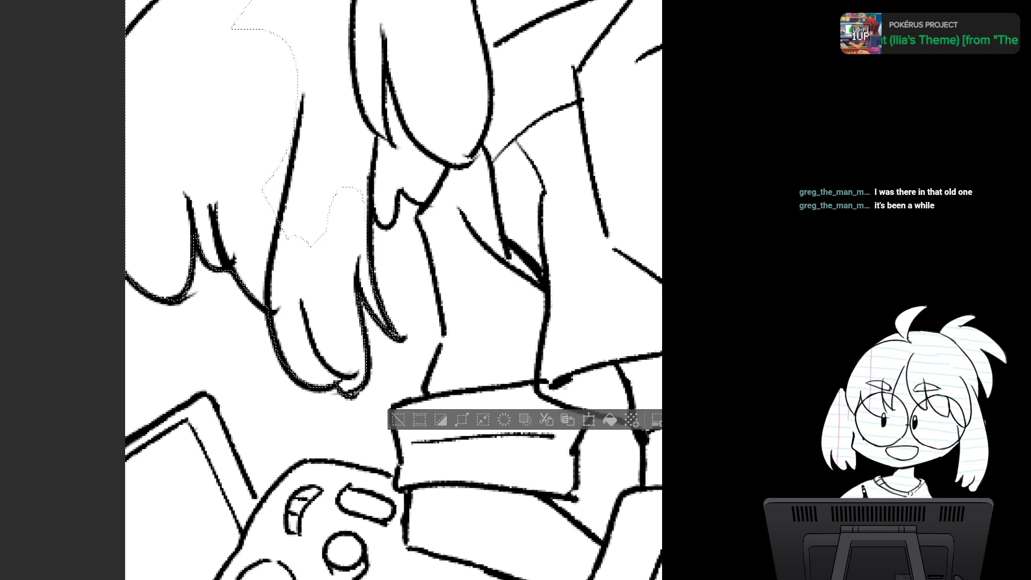
{"action": "mouse_move", "coordinate": [273, 122]}
{"action": "left_mouse_down"}
{"action": "mouse_move", "coordinate": [323, 255]}
{"action": "mouse_move", "coordinate": [252, 116]}
{"action": "left_mouse_up"}
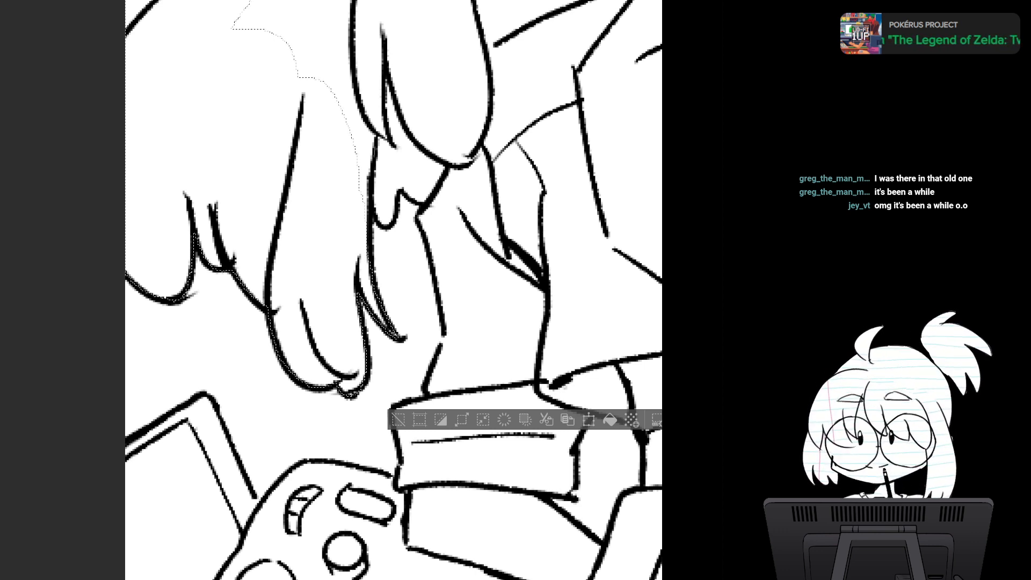
- Extend the selection around the small scalloped tuft below the front hair lock and across that lock toward the shoulder
{"action": "mouse_move", "coordinate": [379, 123]}
{"action": "left_mouse_down"}
{"action": "mouse_move", "coordinate": [364, 267]}
{"action": "mouse_move", "coordinate": [384, 129]}
{"action": "mouse_move", "coordinate": [376, 214]}
{"action": "left_mouse_up"}
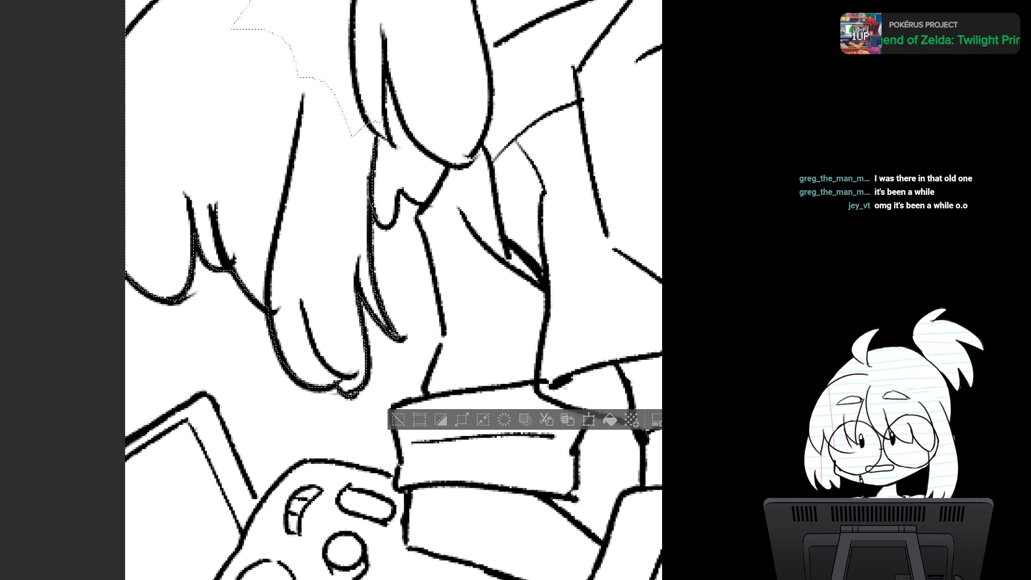
{"action": "left_click_drag", "start_coordinate": [395, 102], "coordinate": [429, 205]}
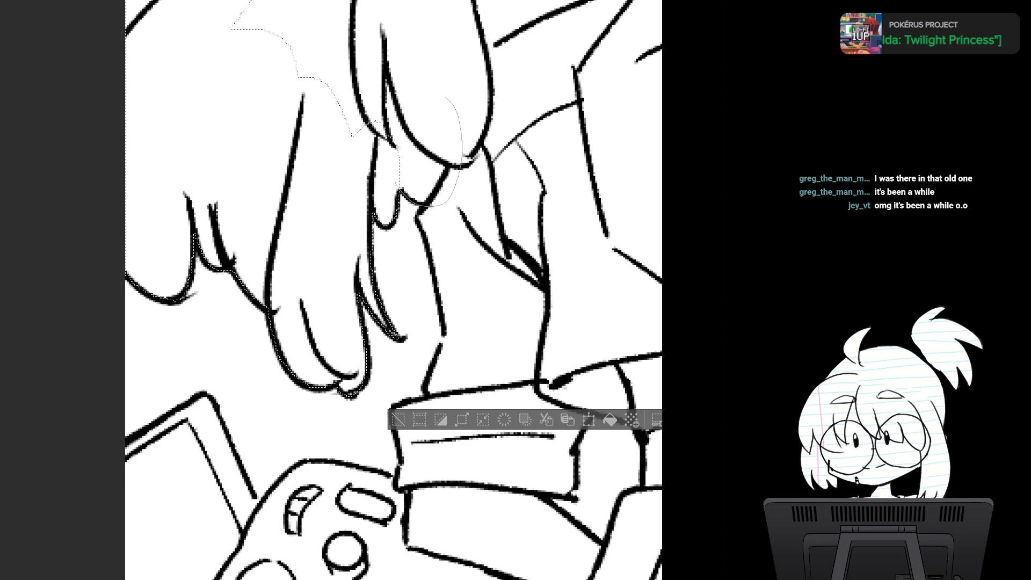
{"action": "left_click_drag", "start_coordinate": [343, 156], "coordinate": [289, 431]}
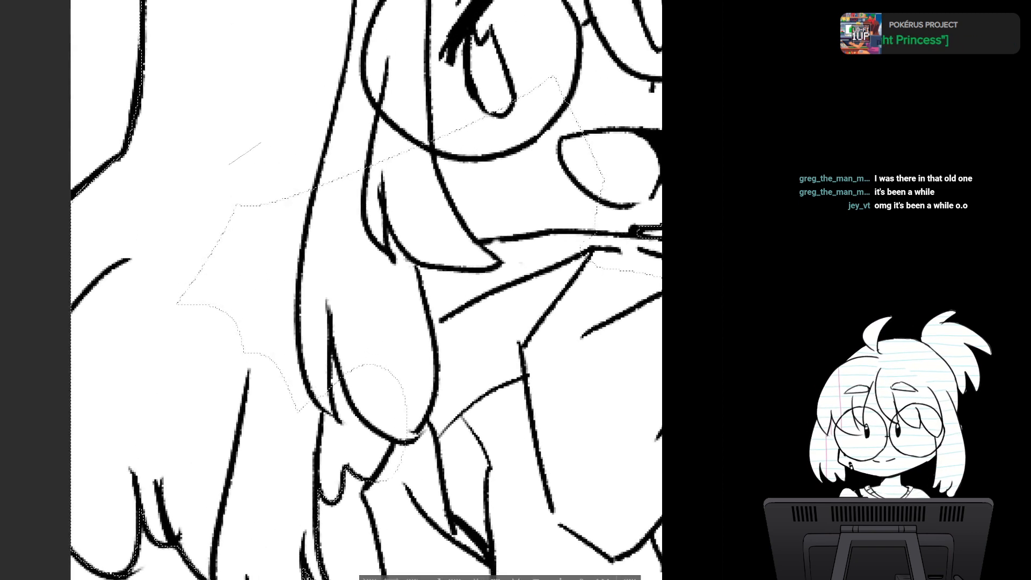
{"action": "mouse_move", "coordinate": [261, 142]}
{"action": "left_mouse_down"}
{"action": "mouse_move", "coordinate": [294, 443]}
{"action": "mouse_move", "coordinate": [395, 209]}
{"action": "mouse_move", "coordinate": [380, 148]}
{"action": "left_mouse_up"}
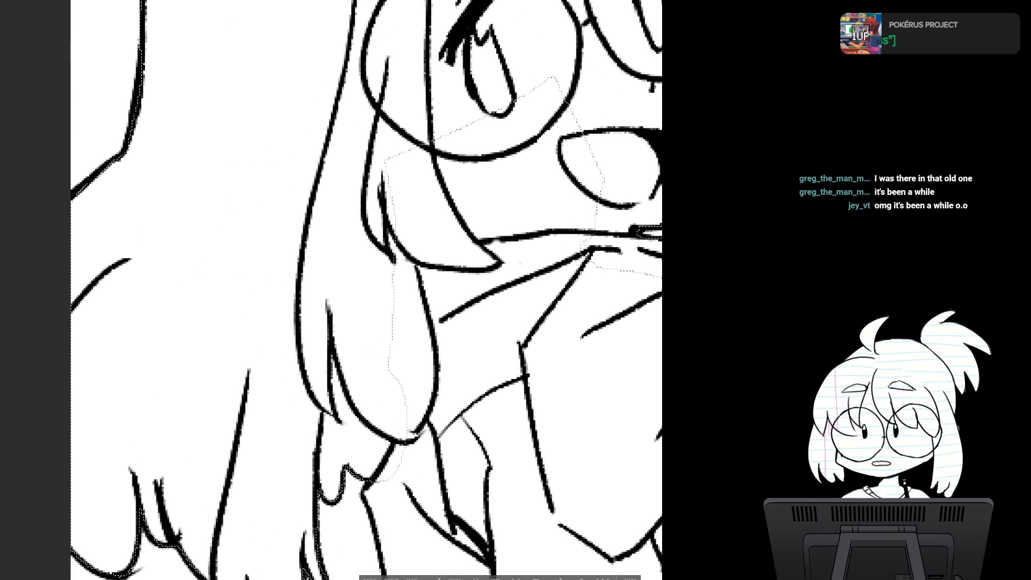
{"action": "left_click_drag", "start_coordinate": [365, 365], "coordinate": [364, 240]}
{"action": "mouse_move", "coordinate": [375, 351]}
{"action": "left_mouse_down"}
{"action": "mouse_move", "coordinate": [426, 392]}
{"action": "mouse_move", "coordinate": [491, 226]}
{"action": "mouse_move", "coordinate": [464, 48]}
{"action": "mouse_move", "coordinate": [432, 6]}
{"action": "mouse_move", "coordinate": [376, 18]}
{"action": "left_mouse_up"}
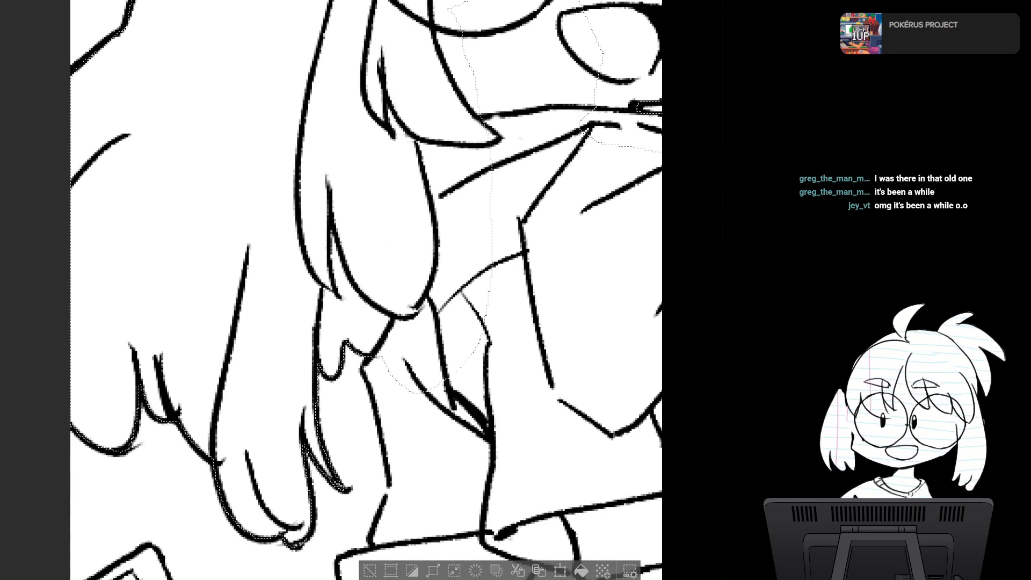
- Extend the selection down the outer edge of the lowered arm's sleeve to the cuff
{"action": "left_click_drag", "start_coordinate": [376, 408], "coordinate": [363, 162]}
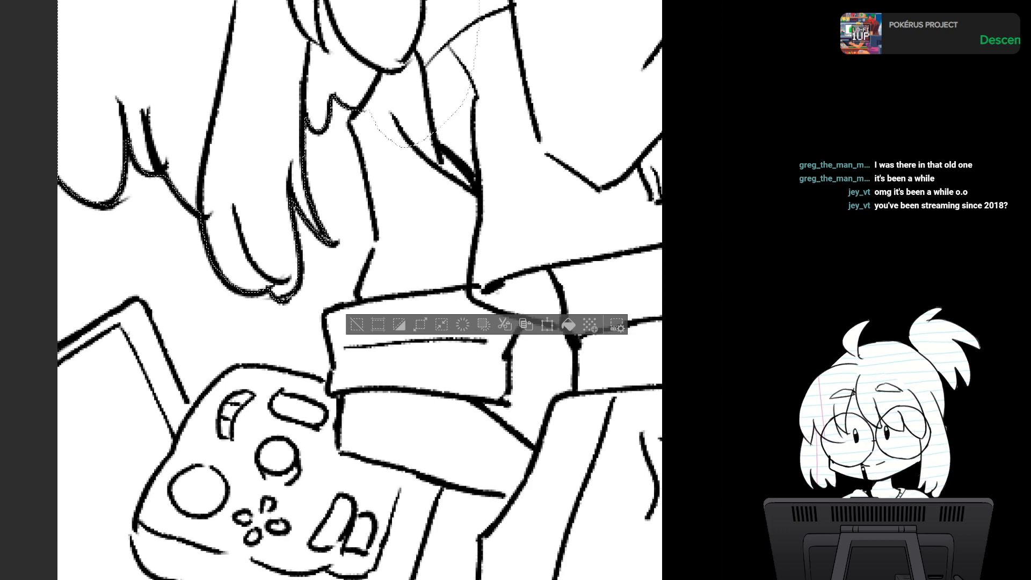
{"action": "mouse_move", "coordinate": [355, 116]}
{"action": "left_mouse_down"}
{"action": "mouse_move", "coordinate": [395, 231]}
{"action": "mouse_move", "coordinate": [411, 141]}
{"action": "left_mouse_up"}
{"action": "left_click_drag", "start_coordinate": [376, 269], "coordinate": [366, 186]}
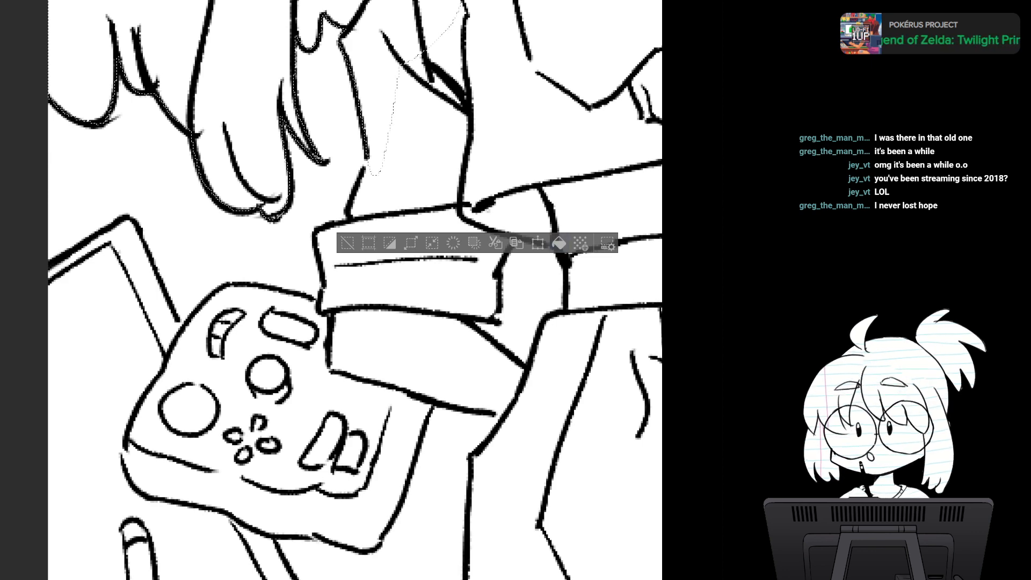
{"action": "mouse_move", "coordinate": [349, 216]}
{"action": "left_mouse_down"}
{"action": "mouse_move", "coordinate": [410, 127]}
{"action": "mouse_move", "coordinate": [388, 101]}
{"action": "left_mouse_up"}
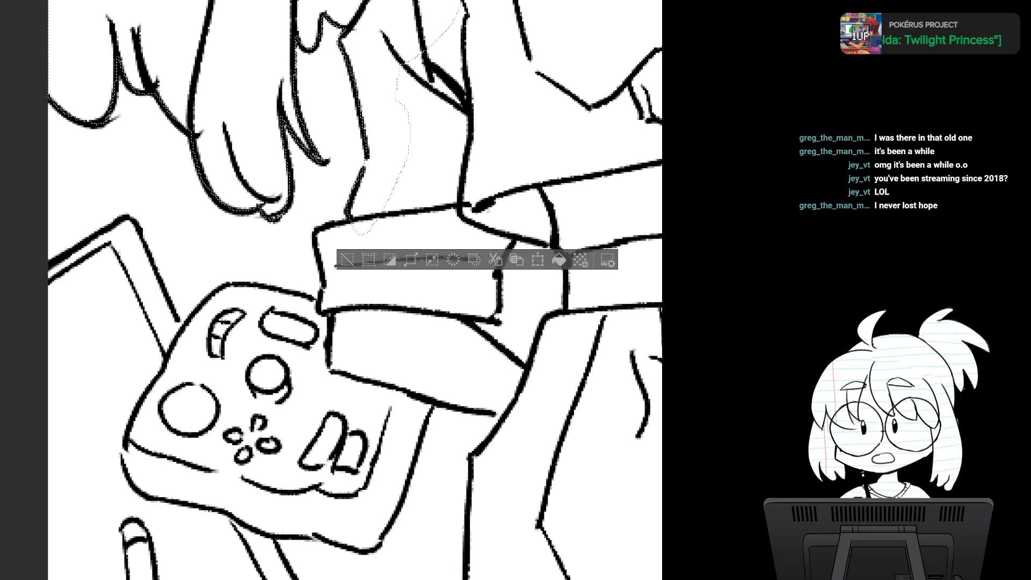
- Extend the selection around the outer end of the sleeve cuff and the wrist edge beside the game controller
{"action": "left_click_drag", "start_coordinate": [376, 323], "coordinate": [345, 207]}
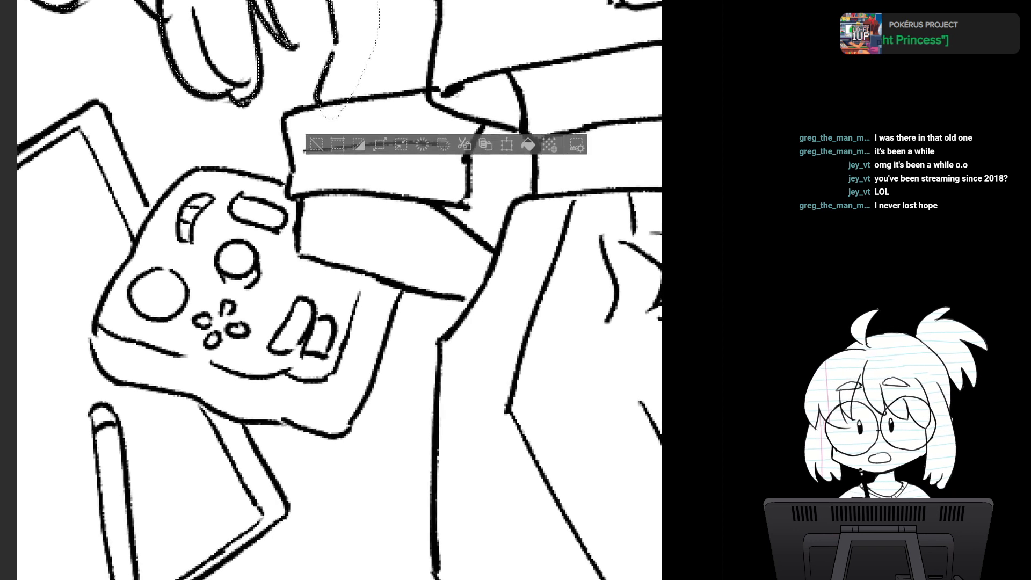
{"action": "left_click_drag", "start_coordinate": [344, 268], "coordinate": [401, 286]}
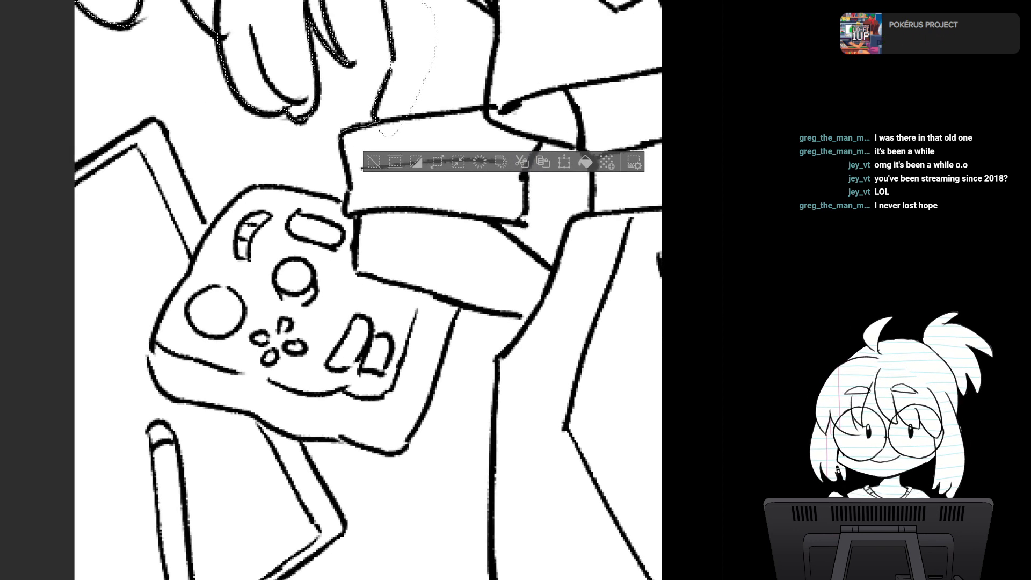
{"action": "left_click_drag", "start_coordinate": [418, 181], "coordinate": [420, 85]}
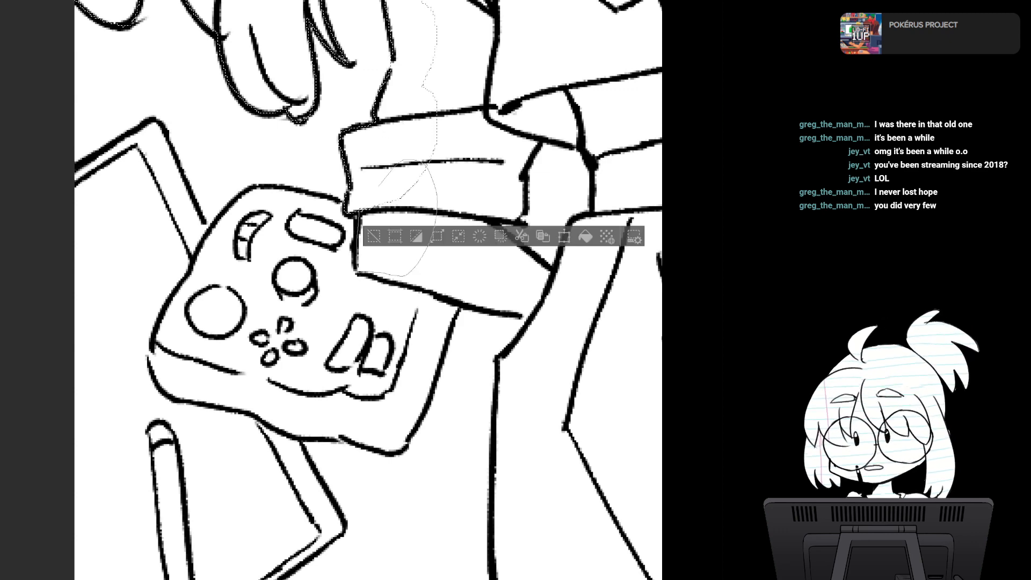
{"action": "left_click_drag", "start_coordinate": [379, 186], "coordinate": [367, 203]}
- Extend the selection along both edges of the forearm below the cuff to where it meets the hip
{"action": "left_click_drag", "start_coordinate": [403, 268], "coordinate": [335, 221]}
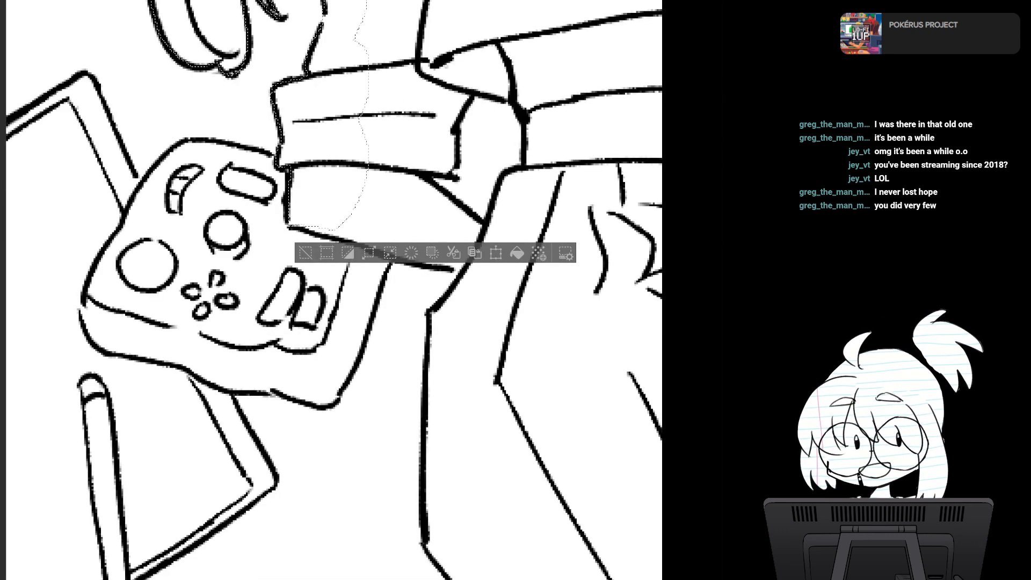
{"action": "left_click_drag", "start_coordinate": [402, 268], "coordinate": [296, 212]}
{"action": "left_click_drag", "start_coordinate": [430, 215], "coordinate": [447, 249]}
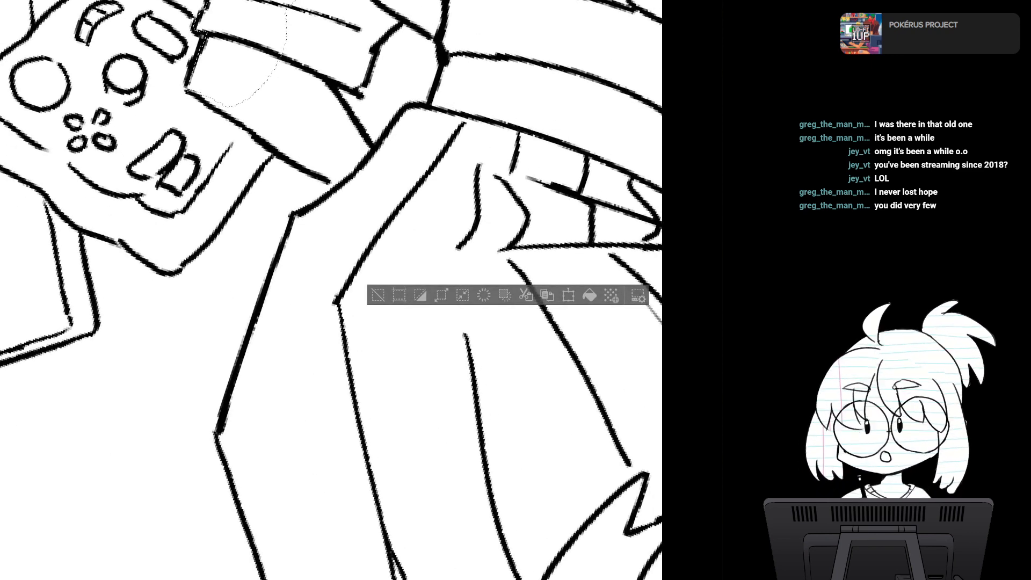
{"action": "left_click_drag", "start_coordinate": [276, 74], "coordinate": [265, 68]}
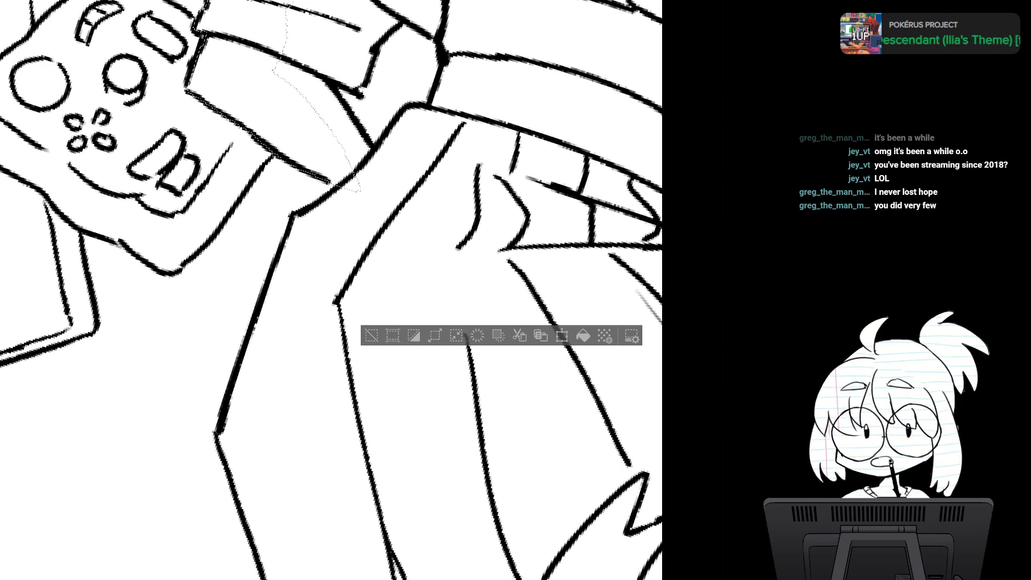
{"action": "mouse_move", "coordinate": [323, 72]}
{"action": "left_mouse_down"}
{"action": "mouse_move", "coordinate": [378, 175]}
{"action": "mouse_move", "coordinate": [287, 42]}
{"action": "mouse_move", "coordinate": [322, 72]}
{"action": "left_mouse_up"}
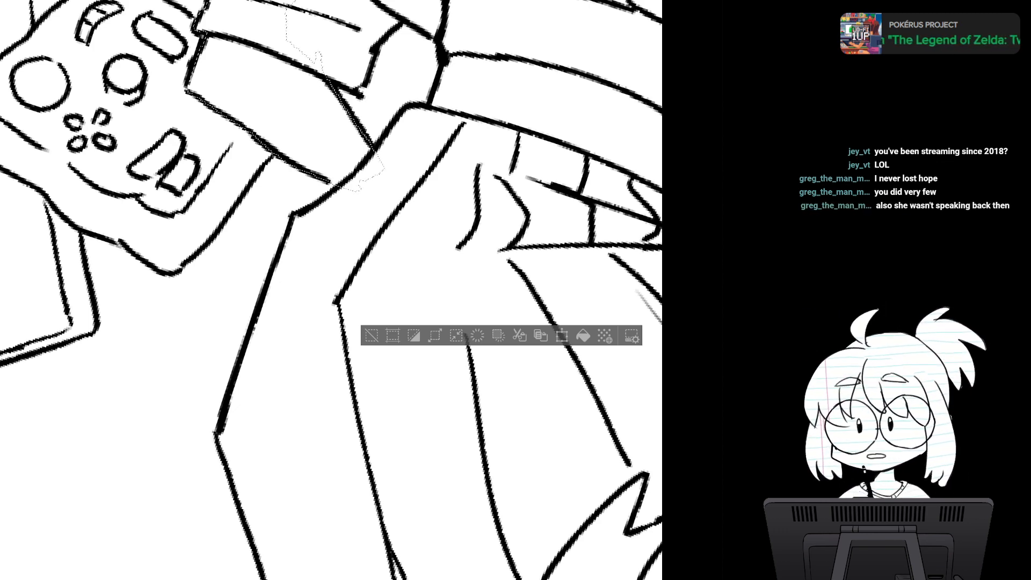
- Extend the selection across the lower torso and along the jacket hem beside the cuff, leaving out the gap by the arm
{"action": "key", "text": "ctrl+at"}
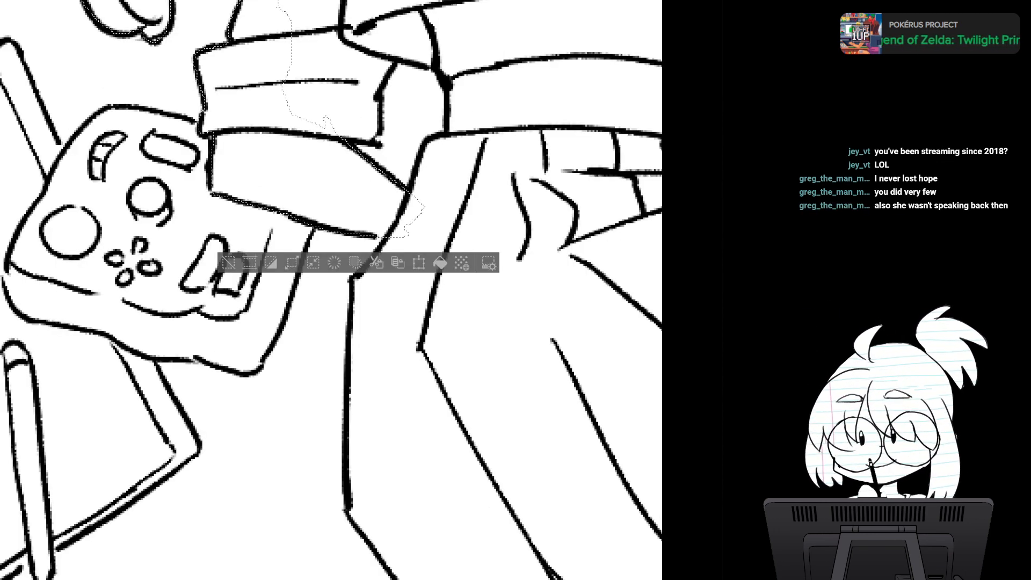
{"action": "left_click_drag", "start_coordinate": [322, 226], "coordinate": [355, 361]}
{"action": "mouse_move", "coordinate": [411, 231]}
{"action": "left_mouse_down"}
{"action": "mouse_move", "coordinate": [410, 277]}
{"action": "mouse_move", "coordinate": [346, 272]}
{"action": "mouse_move", "coordinate": [322, 144]}
{"action": "mouse_move", "coordinate": [427, 185]}
{"action": "left_mouse_up"}
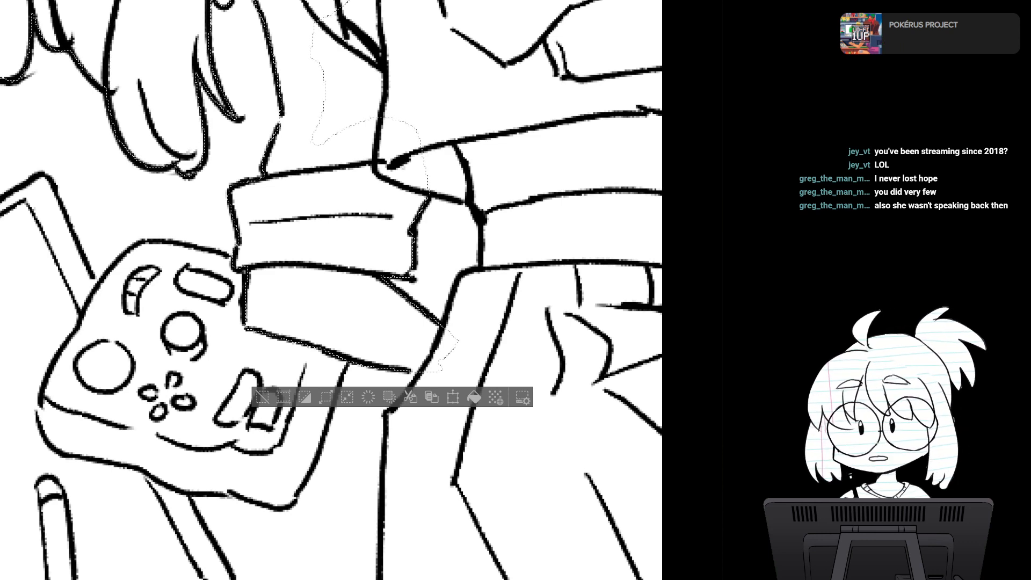
{"action": "left_click_drag", "start_coordinate": [344, 161], "coordinate": [284, 294]}
{"action": "mouse_move", "coordinate": [274, 94]}
{"action": "left_mouse_down"}
{"action": "mouse_move", "coordinate": [359, 55]}
{"action": "mouse_move", "coordinate": [240, 259]}
{"action": "mouse_move", "coordinate": [421, 231]}
{"action": "mouse_move", "coordinate": [389, 16]}
{"action": "mouse_move", "coordinate": [366, 46]}
{"action": "left_mouse_up"}
{"action": "left_click_drag", "start_coordinate": [370, 268], "coordinate": [374, 144]}
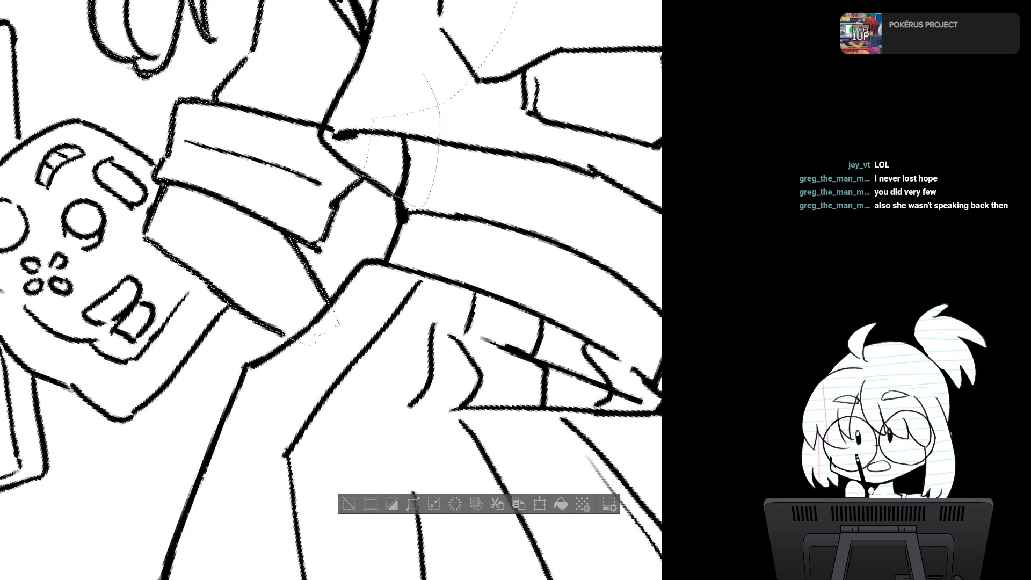
- Extend the selection past the jacket hem, down the side of the waist and along the hip to the upper thigh
{"action": "left_click_drag", "start_coordinate": [400, 215], "coordinate": [424, 122]}
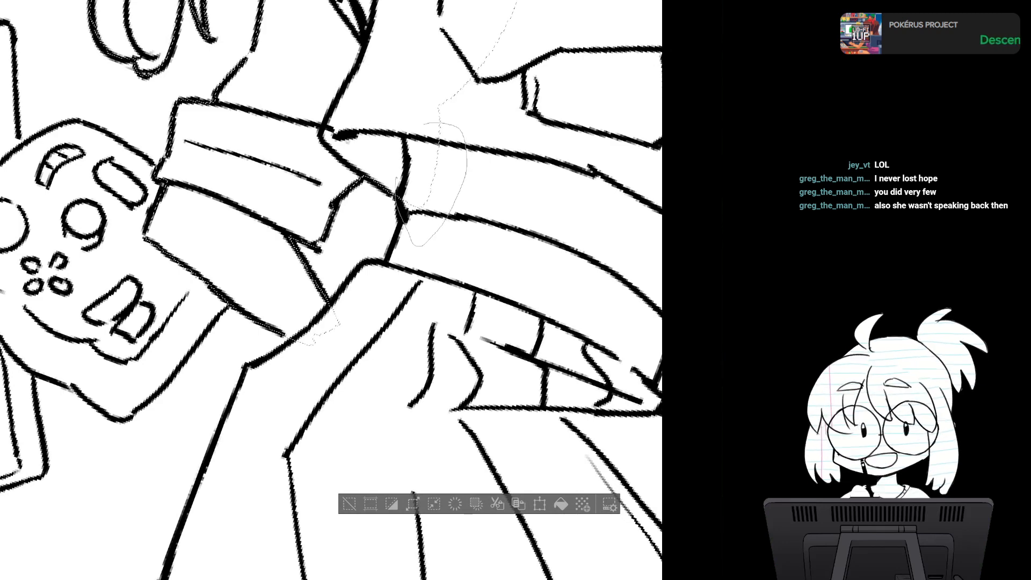
{"action": "left_click_drag", "start_coordinate": [489, 199], "coordinate": [417, 199]}
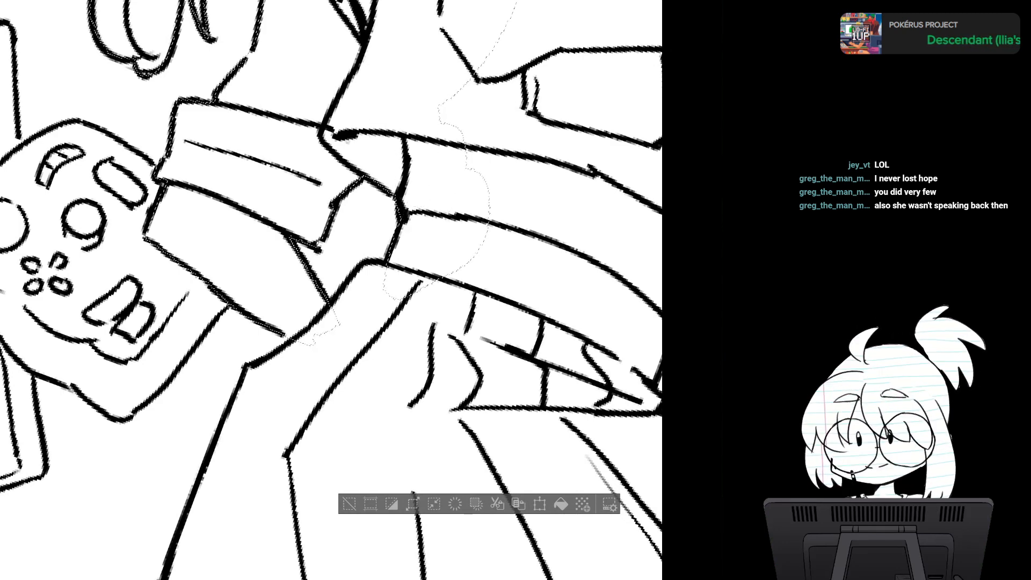
{"action": "left_click_drag", "start_coordinate": [376, 322], "coordinate": [451, 172]}
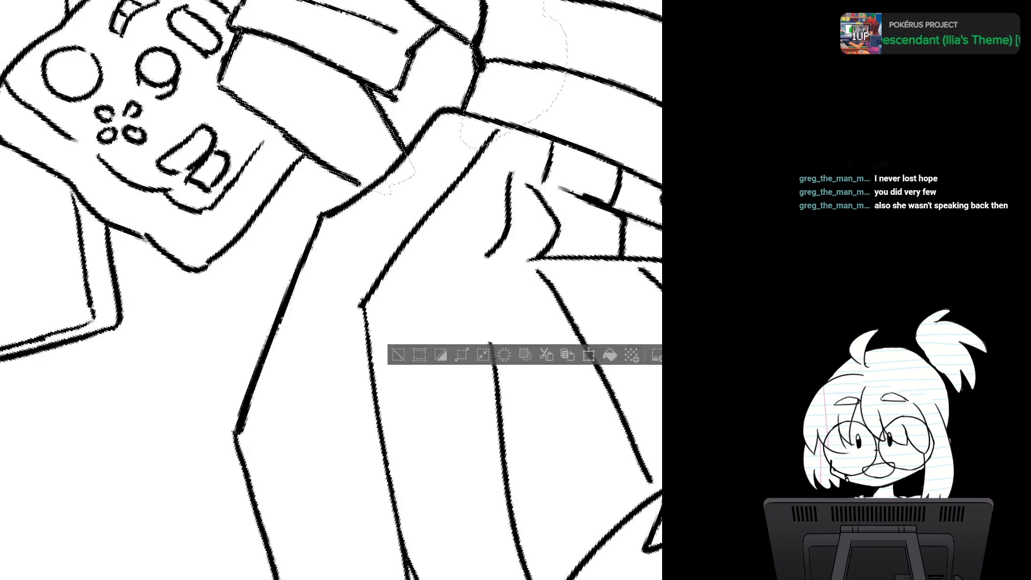
{"action": "mouse_move", "coordinate": [470, 113]}
{"action": "left_mouse_down"}
{"action": "mouse_move", "coordinate": [393, 168]}
{"action": "mouse_move", "coordinate": [437, 228]}
{"action": "mouse_move", "coordinate": [537, 108]}
{"action": "left_mouse_up"}
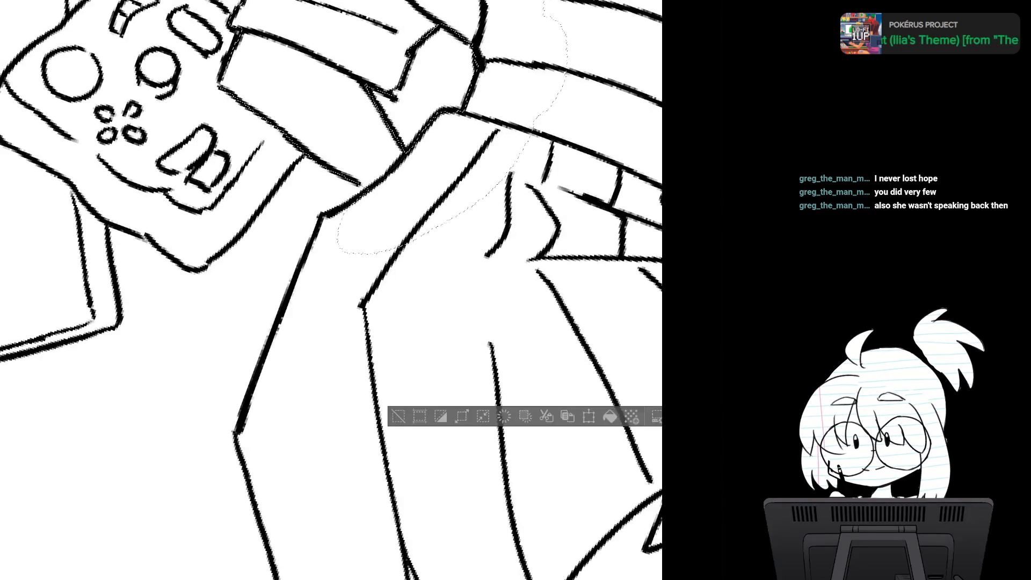
{"action": "left_click_drag", "start_coordinate": [408, 300], "coordinate": [423, 216]}
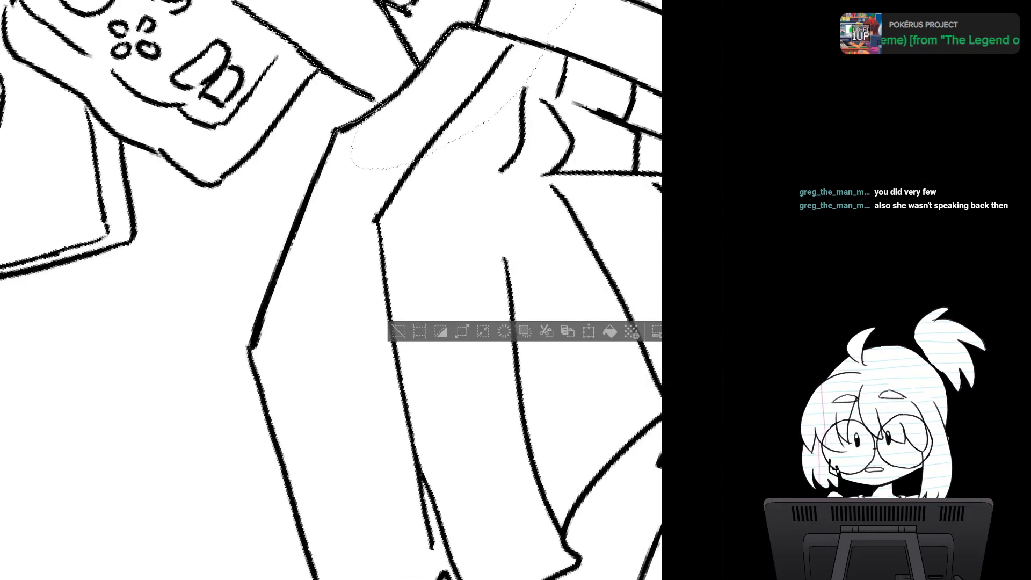
- Extend the selection down the outer edge of the skirt, from the hip to the lower corner of the hem
{"action": "mouse_move", "coordinate": [376, 108]}
{"action": "left_mouse_down"}
{"action": "mouse_move", "coordinate": [314, 188]}
{"action": "mouse_move", "coordinate": [377, 227]}
{"action": "mouse_move", "coordinate": [412, 118]}
{"action": "left_mouse_up"}
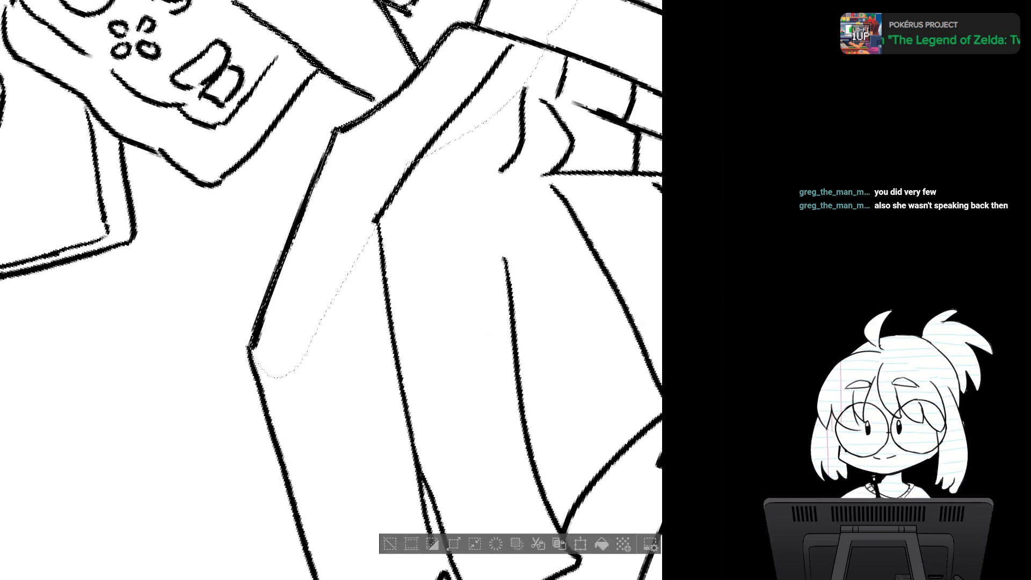
{"action": "left_click_drag", "start_coordinate": [354, 322], "coordinate": [306, 177]}
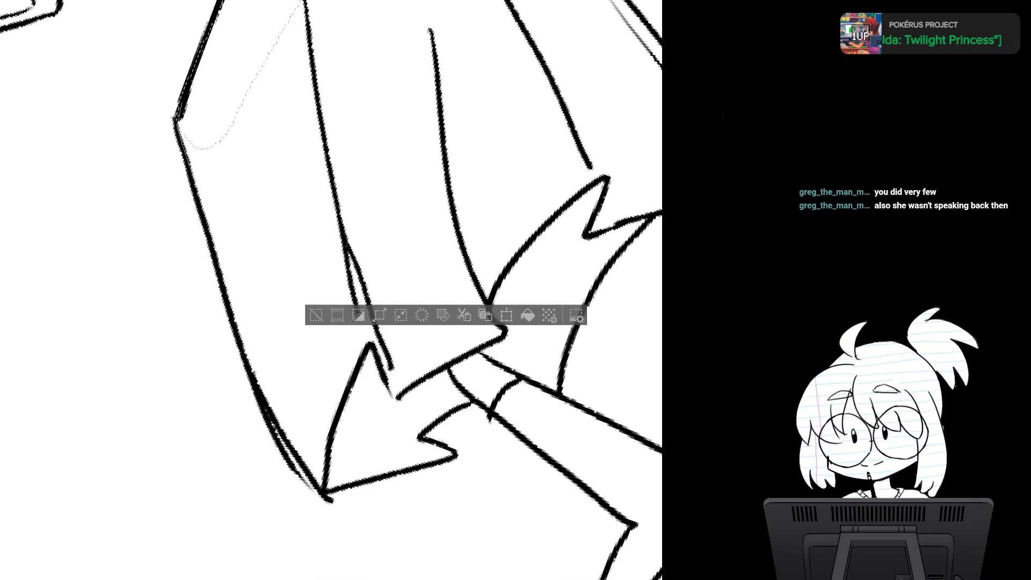
{"action": "mouse_move", "coordinate": [207, 78]}
{"action": "left_mouse_down"}
{"action": "mouse_move", "coordinate": [263, 333]}
{"action": "mouse_move", "coordinate": [185, 140]}
{"action": "left_mouse_up"}
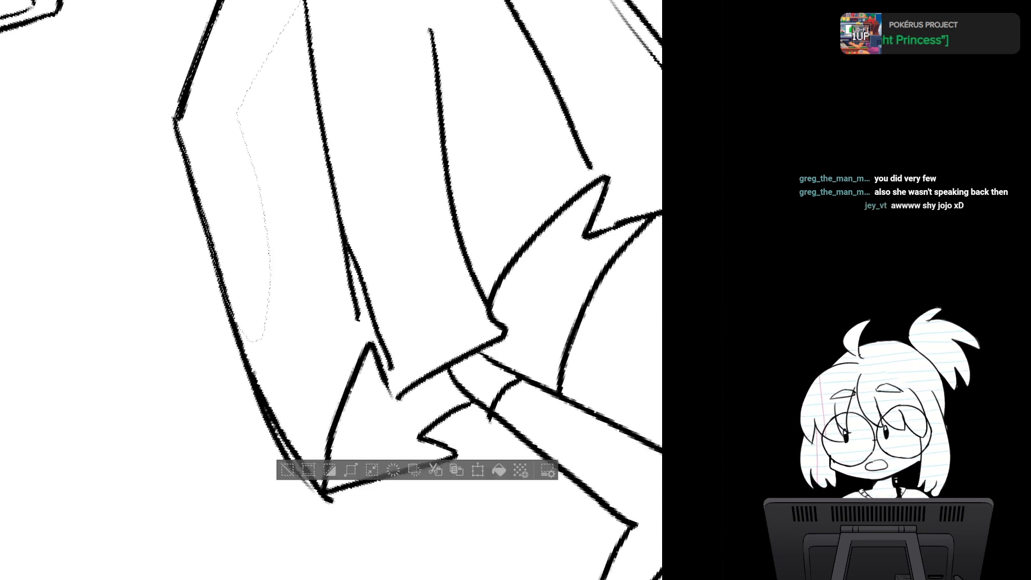
{"action": "left_click_drag", "start_coordinate": [325, 461], "coordinate": [263, 240]}
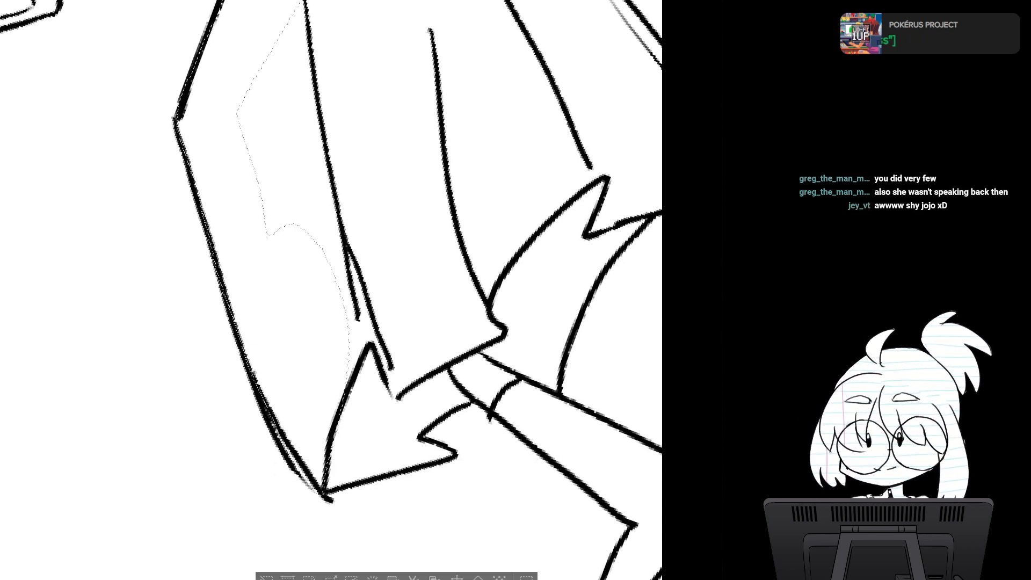
- Extend the selection around the jagged hem point up to the thigh, and fill in the front skirt pleats
{"action": "key", "text": "h"}
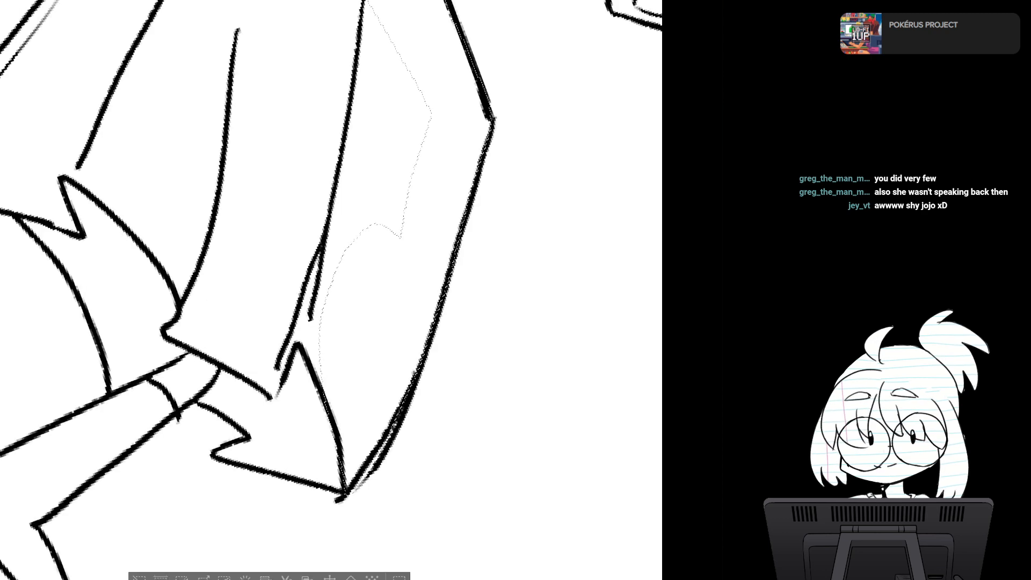
{"action": "key", "text": "h"}
{"action": "mouse_move", "coordinate": [331, 290]}
{"action": "left_mouse_down"}
{"action": "mouse_move", "coordinate": [316, 276]}
{"action": "mouse_move", "coordinate": [318, 312]}
{"action": "left_mouse_up"}
{"action": "mouse_move", "coordinate": [349, 403]}
{"action": "left_mouse_down"}
{"action": "mouse_move", "coordinate": [317, 241]}
{"action": "mouse_move", "coordinate": [311, 309]}
{"action": "left_mouse_up"}
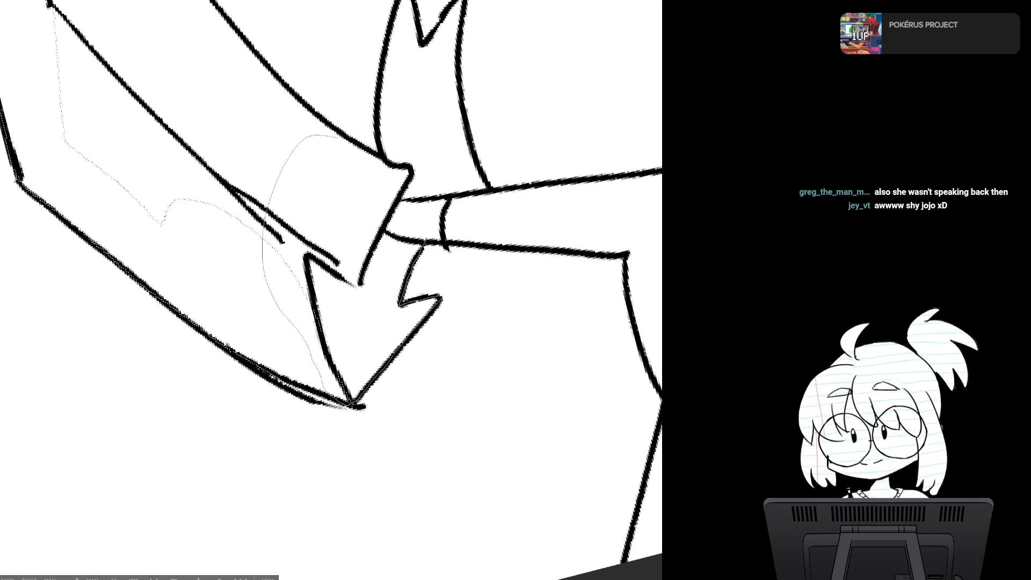
{"action": "left_click_drag", "start_coordinate": [340, 137], "coordinate": [356, 159]}
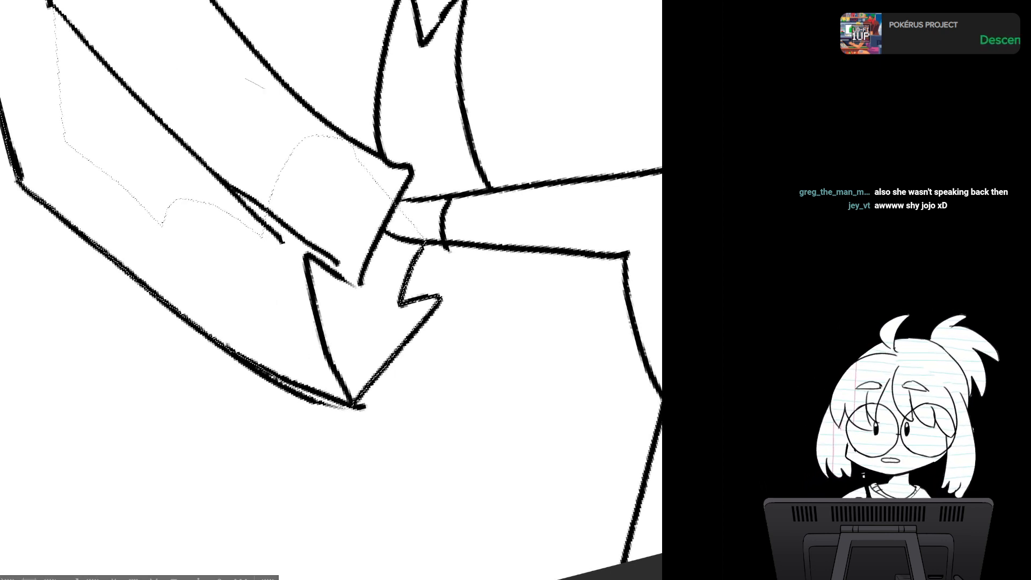
{"action": "mouse_move", "coordinate": [244, 79]}
{"action": "left_mouse_down"}
{"action": "mouse_move", "coordinate": [206, 259]}
{"action": "mouse_move", "coordinate": [327, 99]}
{"action": "mouse_move", "coordinate": [286, 87]}
{"action": "left_mouse_up"}
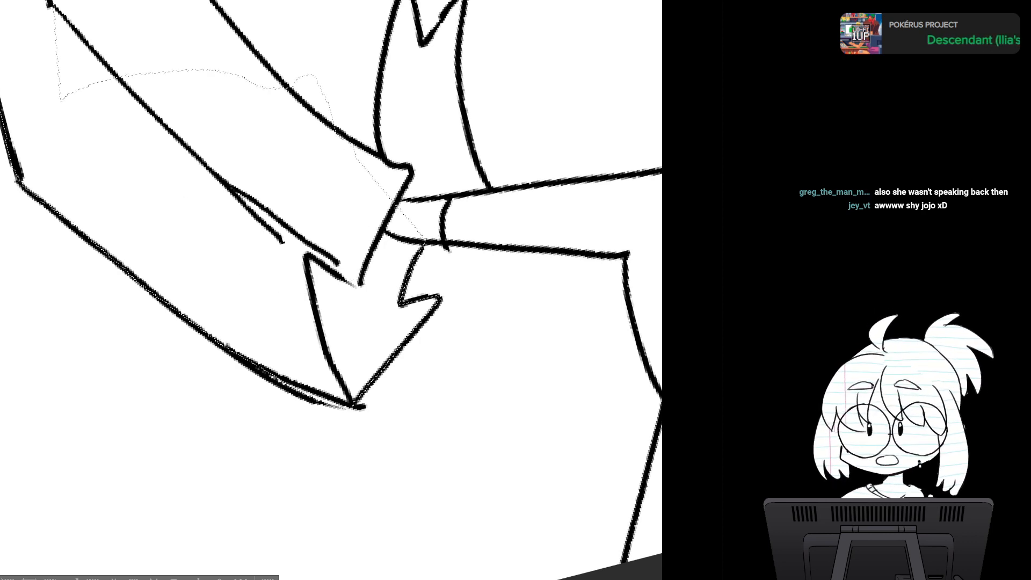
- Extend the selection along the underside of the leg past the thigh band to the bend, and down to where the legs cross
{"action": "key", "text": "h"}
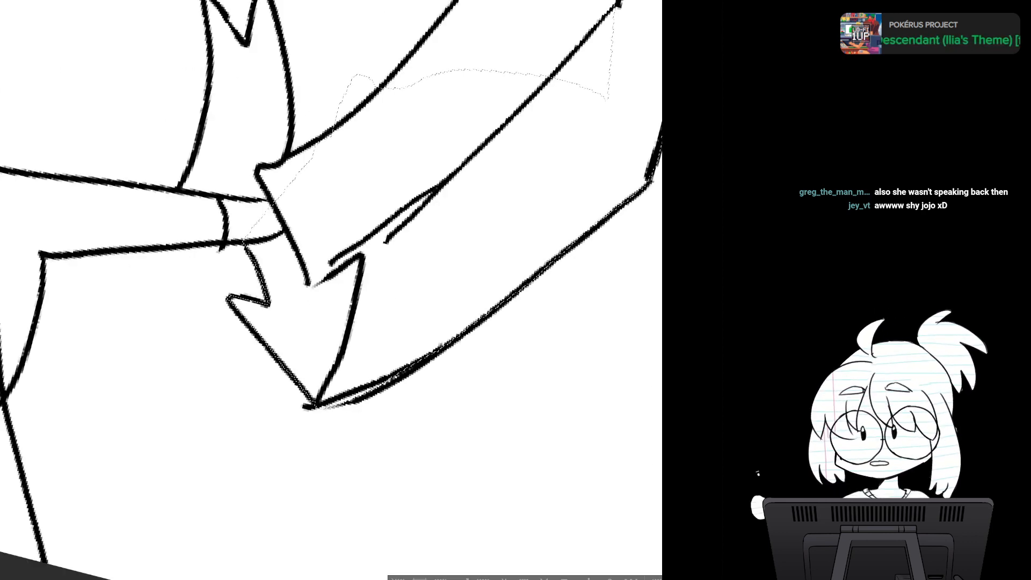
{"action": "key", "text": "h"}
{"action": "scroll", "coordinate": [494, 272], "scroll_direction": "down", "scroll_amount": 5}
{"action": "left_click_drag", "start_coordinate": [494, 273], "coordinate": [499, 352]}
{"action": "left_click_drag", "start_coordinate": [333, 268], "coordinate": [325, 301]}
{"action": "key", "text": "r"}
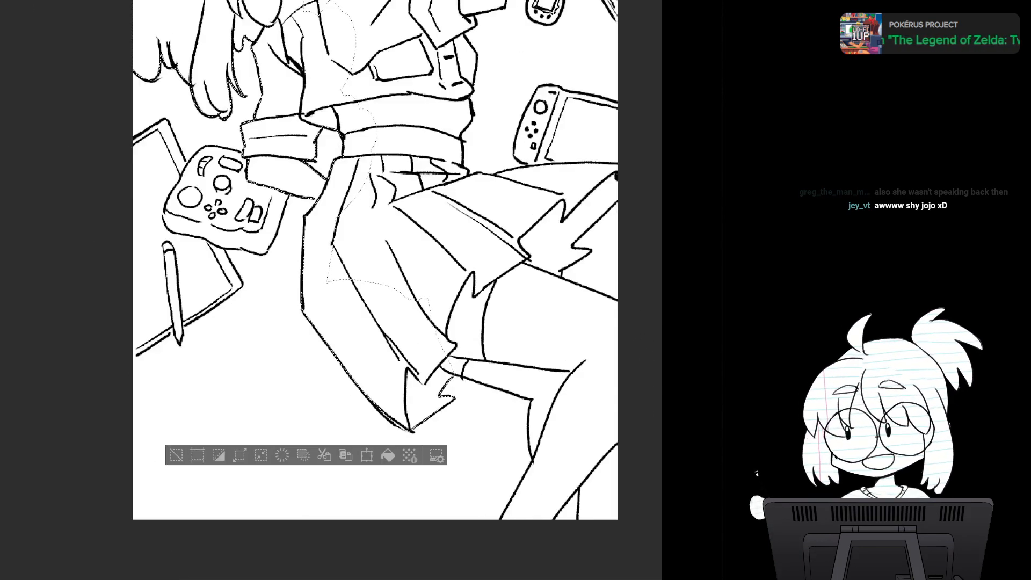
{"action": "scroll", "coordinate": [492, 367], "scroll_direction": "up", "scroll_amount": 3}
{"action": "scroll", "coordinate": [492, 369], "scroll_direction": "up", "scroll_amount": 1}
{"action": "scroll", "coordinate": [466, 330], "scroll_direction": "down", "scroll_amount": 2}
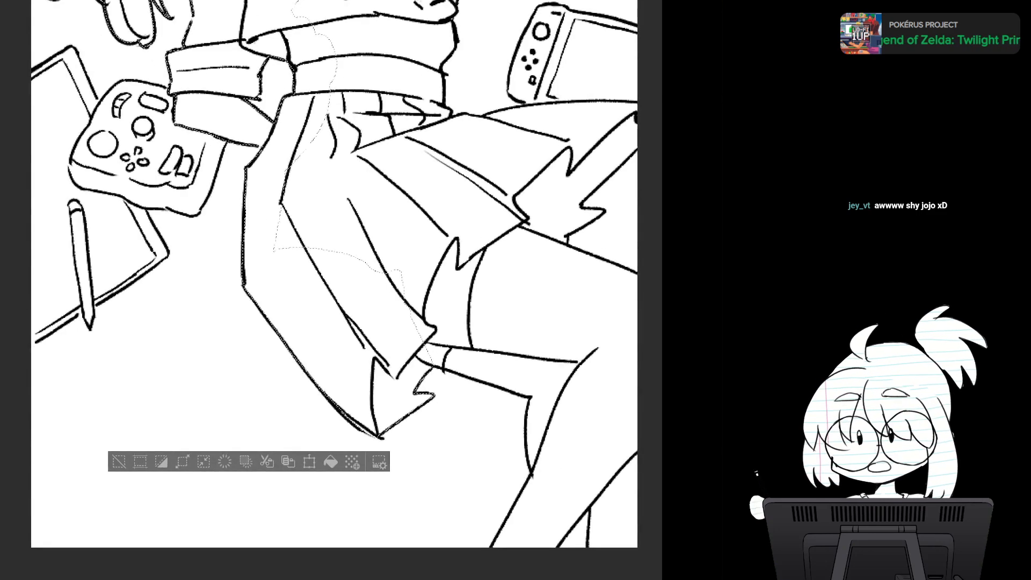
{"action": "left_click_drag", "start_coordinate": [333, 269], "coordinate": [478, 322]}
{"action": "left_click_drag", "start_coordinate": [473, 386], "coordinate": [264, 216]}
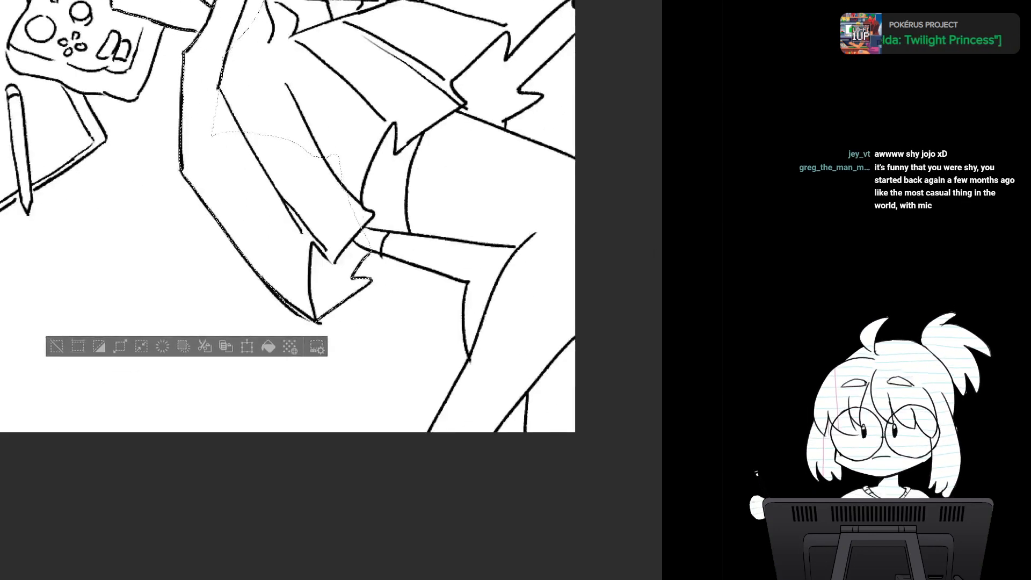
{"action": "left_click_drag", "start_coordinate": [536, 268], "coordinate": [539, 326]}
{"action": "scroll", "coordinate": [459, 314], "scroll_direction": "up", "scroll_amount": 2}
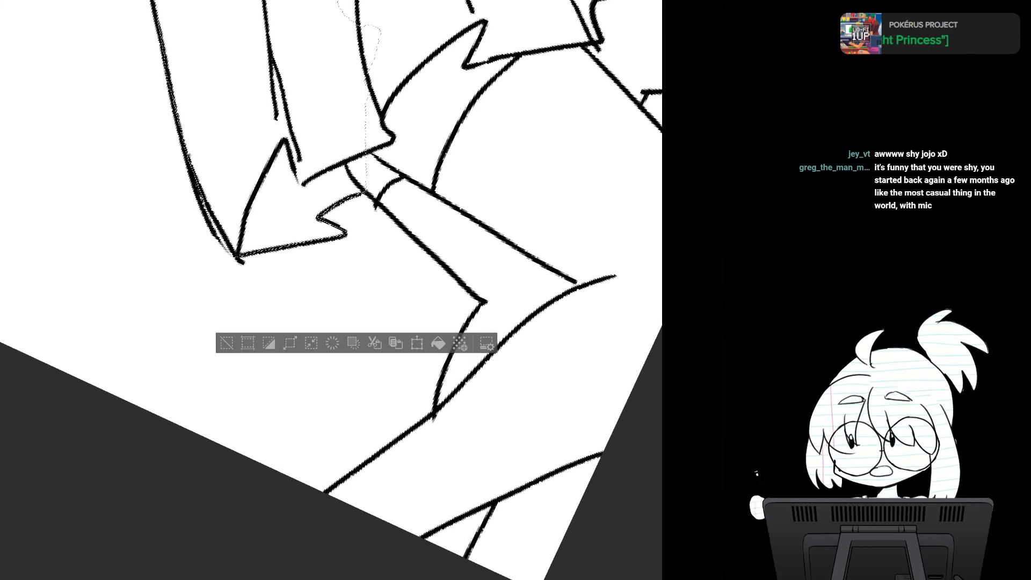
{"action": "left_click_drag", "start_coordinate": [430, 322], "coordinate": [330, 245]}
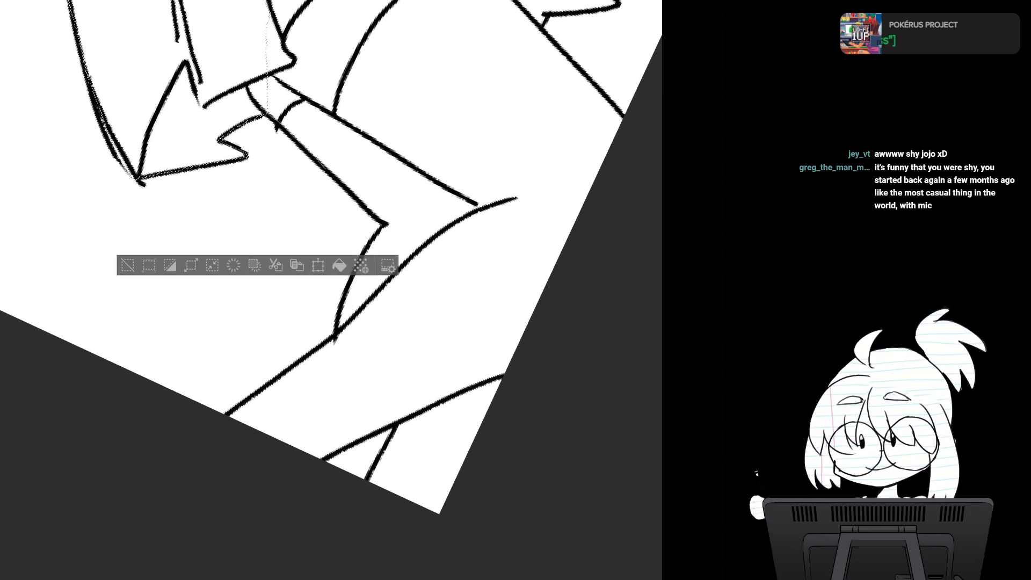
{"action": "left_click_drag", "start_coordinate": [307, 151], "coordinate": [252, 51]}
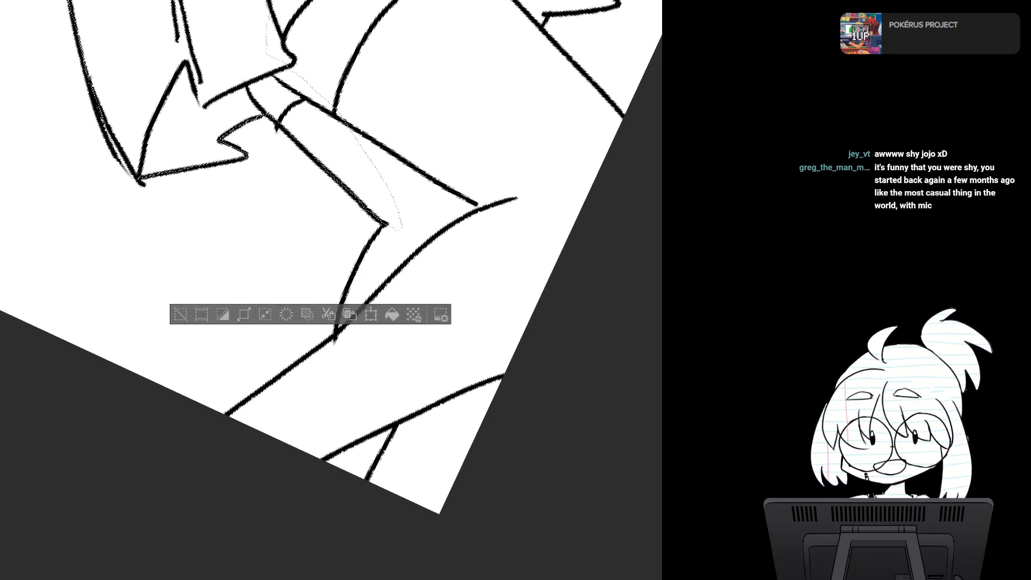
{"action": "left_click_drag", "start_coordinate": [383, 226], "coordinate": [393, 197]}
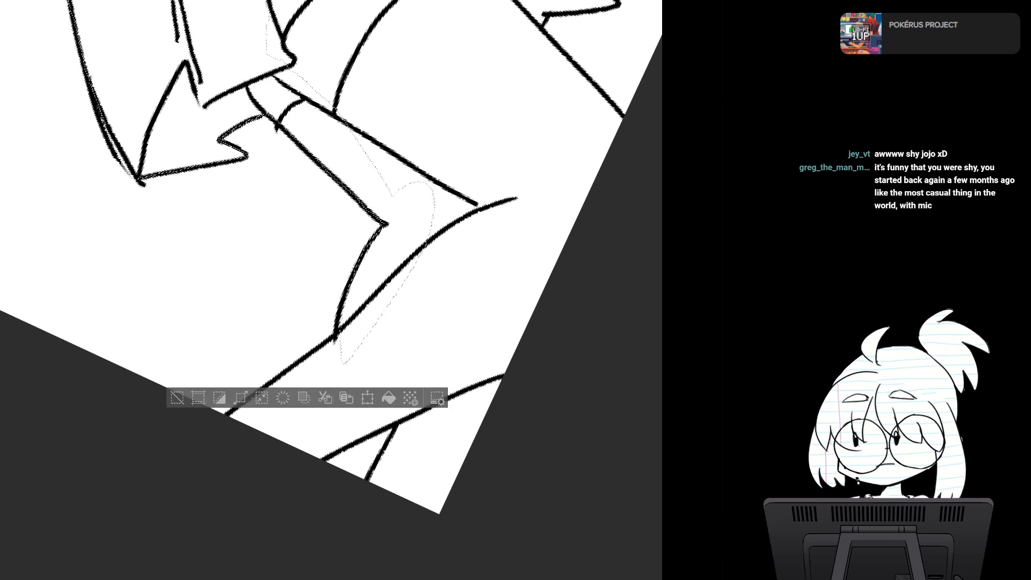
- Extend the selection down the lower leg to the canvas's bottom edge and across the other leg to the canvas corner
{"action": "left_click_drag", "start_coordinate": [322, 268], "coordinate": [403, 188]}
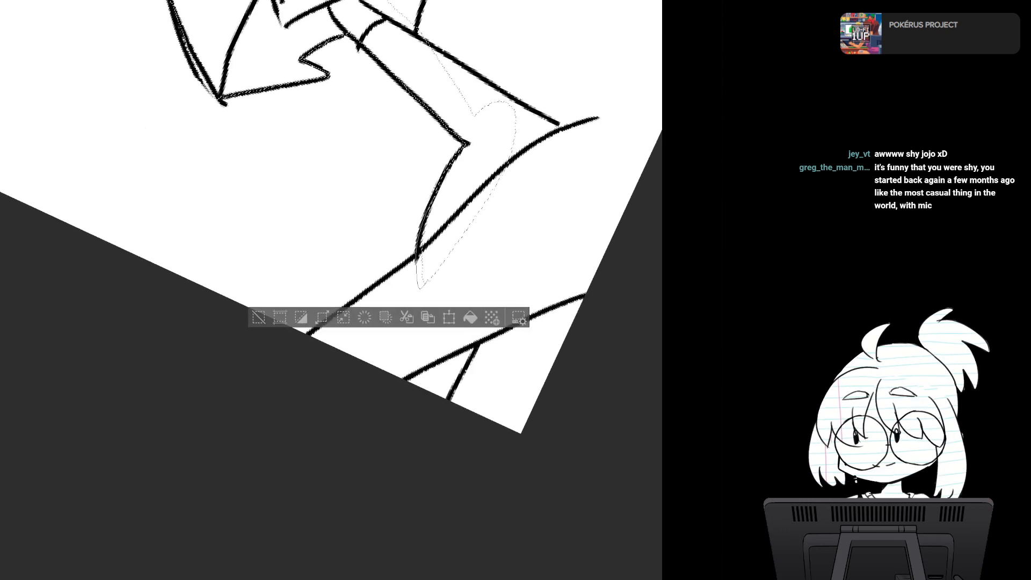
{"action": "left_click_drag", "start_coordinate": [427, 280], "coordinate": [460, 182]}
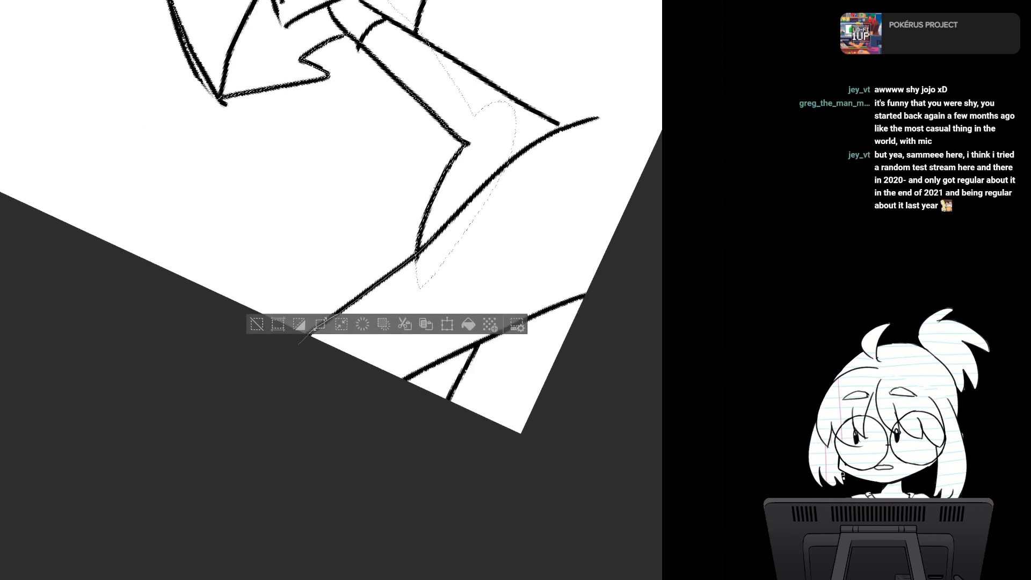
{"action": "left_click_drag", "start_coordinate": [505, 260], "coordinate": [532, 190]}
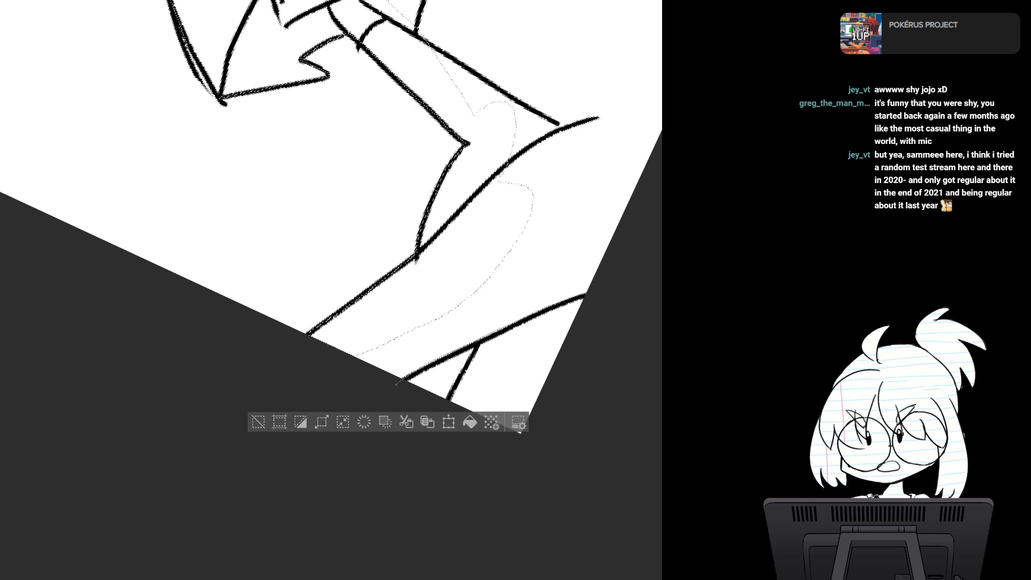
{"action": "left_click_drag", "start_coordinate": [396, 385], "coordinate": [479, 262]}
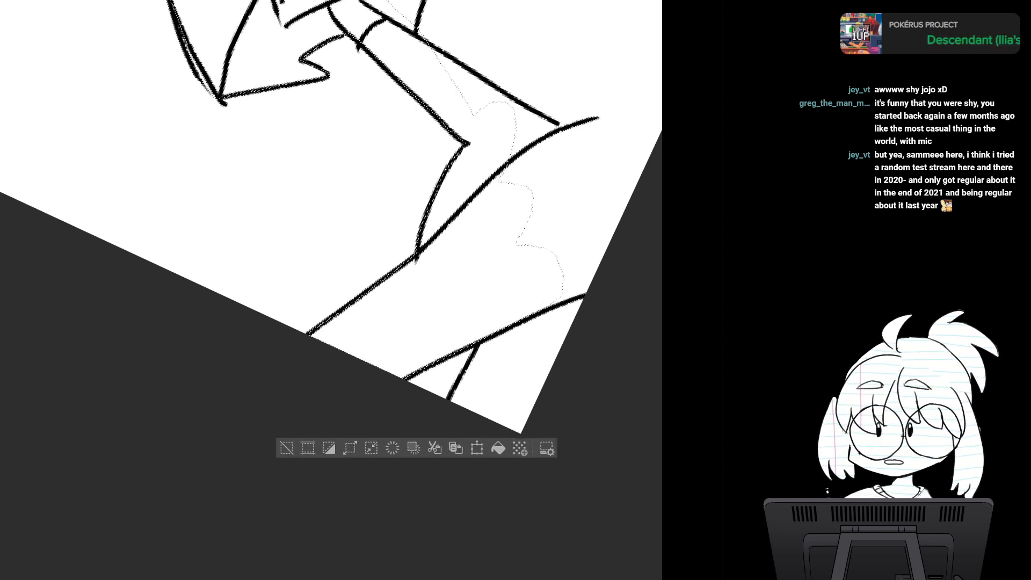
{"action": "mouse_move", "coordinate": [480, 342]}
{"action": "left_mouse_down"}
{"action": "mouse_move", "coordinate": [452, 450]}
{"action": "mouse_move", "coordinate": [617, 257]}
{"action": "mouse_move", "coordinate": [559, 257]}
{"action": "mouse_move", "coordinate": [445, 431]}
{"action": "mouse_move", "coordinate": [510, 309]}
{"action": "left_mouse_up"}
{"action": "scroll", "coordinate": [501, 244], "scroll_direction": "down", "scroll_amount": 3}
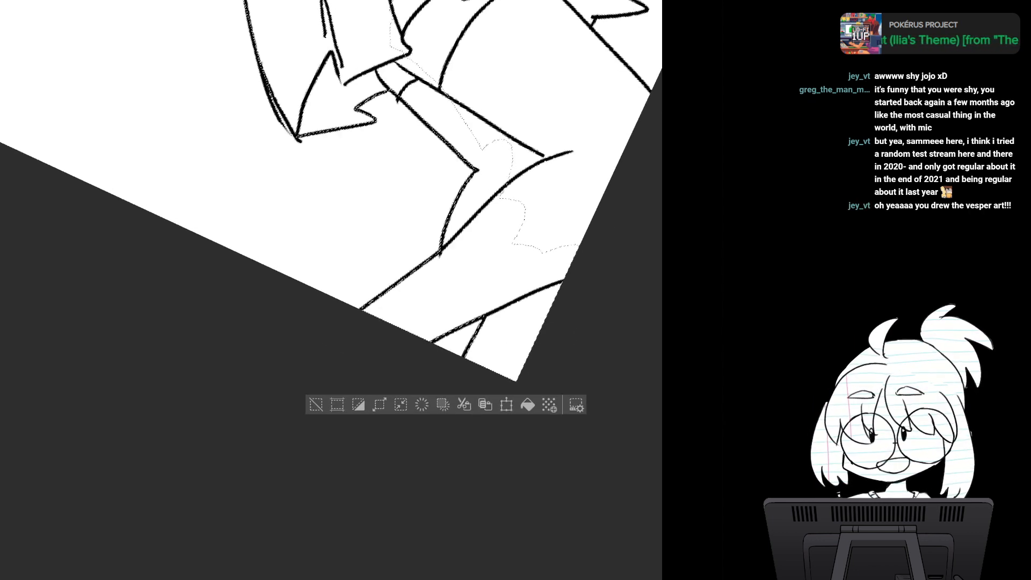
- Extend the selection up the canvas's side edge past the knee and along the top of the thigh to the skirt hem
{"action": "left_click_drag", "start_coordinate": [501, 244], "coordinate": [391, 308]}
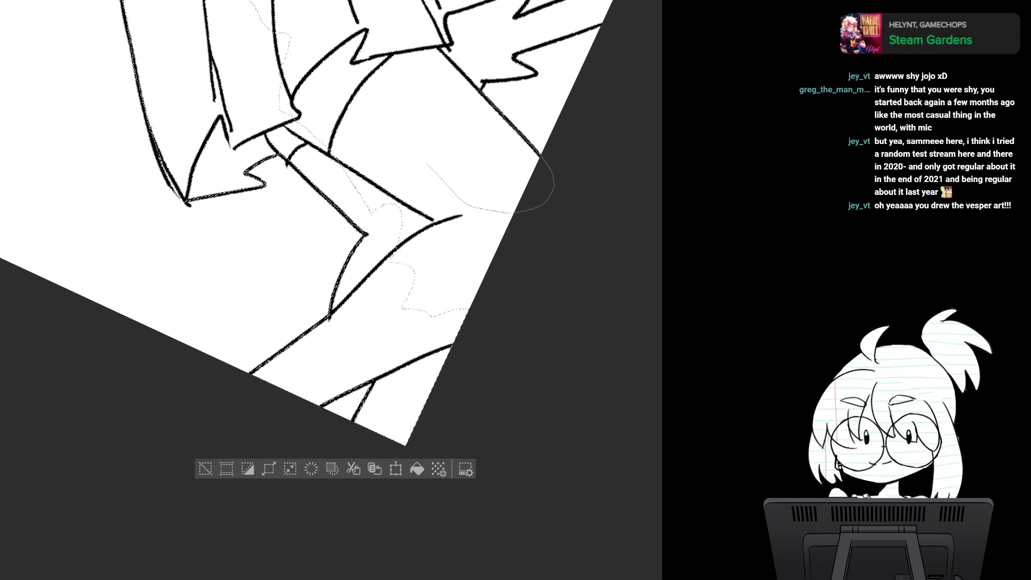
{"action": "mouse_move", "coordinate": [403, 211]}
{"action": "left_mouse_down"}
{"action": "mouse_move", "coordinate": [379, 335]}
{"action": "mouse_move", "coordinate": [569, 213]}
{"action": "mouse_move", "coordinate": [416, 200]}
{"action": "left_mouse_up"}
{"action": "left_click_drag", "start_coordinate": [322, 301], "coordinate": [350, 265]}
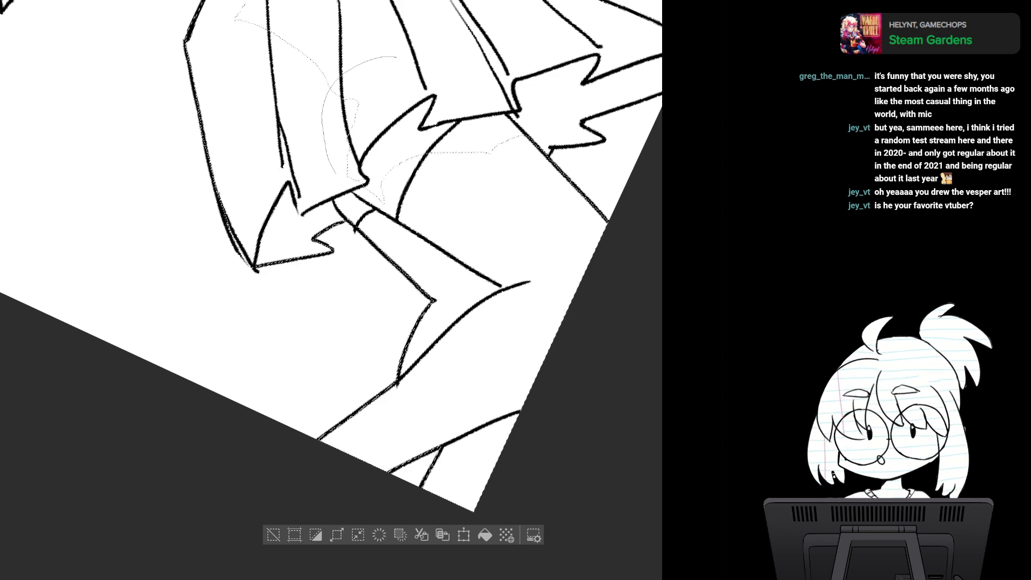
{"action": "mouse_move", "coordinate": [481, 106]}
{"action": "left_mouse_down"}
{"action": "mouse_move", "coordinate": [382, 62]}
{"action": "mouse_move", "coordinate": [337, 84]}
{"action": "mouse_move", "coordinate": [277, 135]}
{"action": "left_mouse_up"}
- Extend the selection around the jagged hem on the far side of the skirt and along the skirt's upper edge
{"action": "left_click_drag", "start_coordinate": [283, 188], "coordinate": [240, 298]}
{"action": "scroll", "coordinate": [424, 339], "scroll_direction": "up", "scroll_amount": 2}
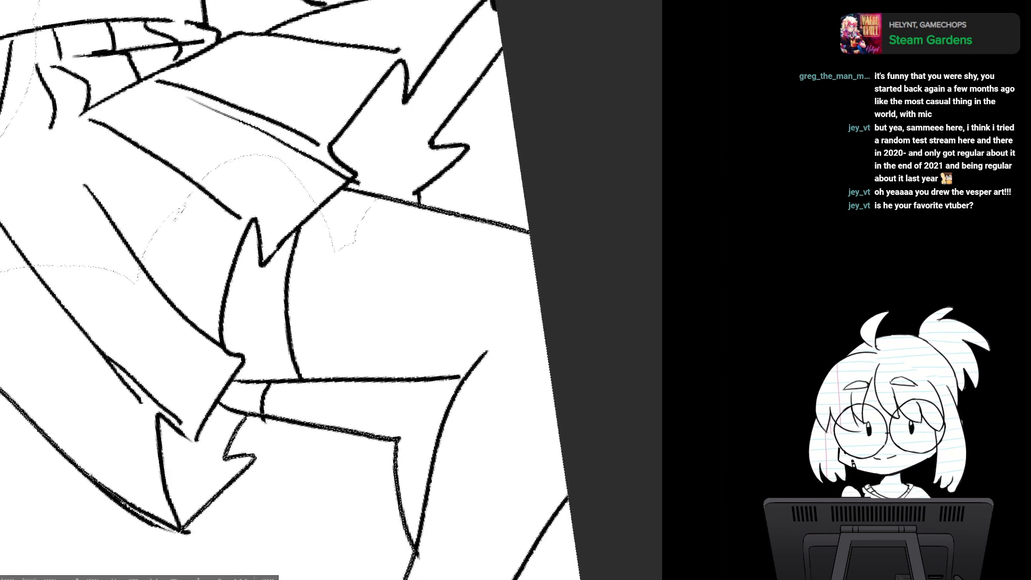
{"action": "left_click_drag", "start_coordinate": [322, 344], "coordinate": [367, 280]}
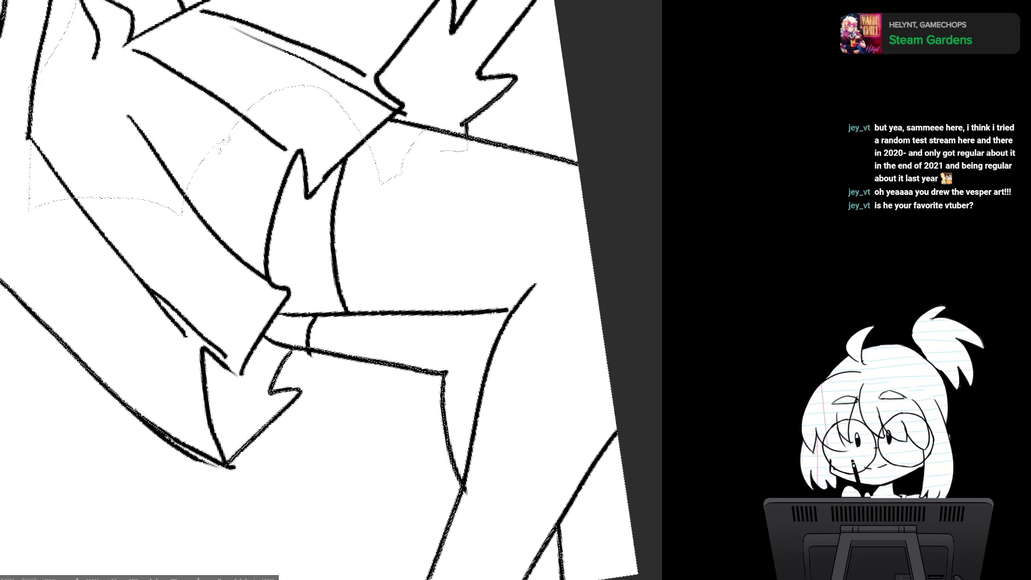
{"action": "left_click_drag", "start_coordinate": [440, 150], "coordinate": [488, 82]}
{"action": "left_click_drag", "start_coordinate": [387, 178], "coordinate": [288, 360]}
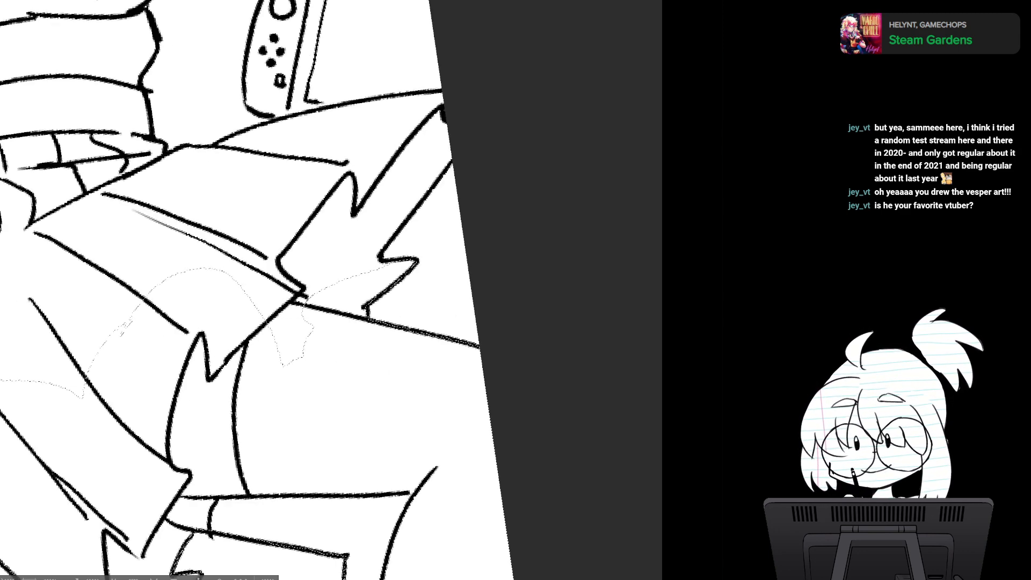
{"action": "mouse_move", "coordinate": [421, 204]}
{"action": "left_mouse_down"}
{"action": "mouse_move", "coordinate": [382, 251]}
{"action": "mouse_move", "coordinate": [406, 268]}
{"action": "mouse_move", "coordinate": [328, 255]}
{"action": "mouse_move", "coordinate": [452, 150]}
{"action": "left_mouse_up"}
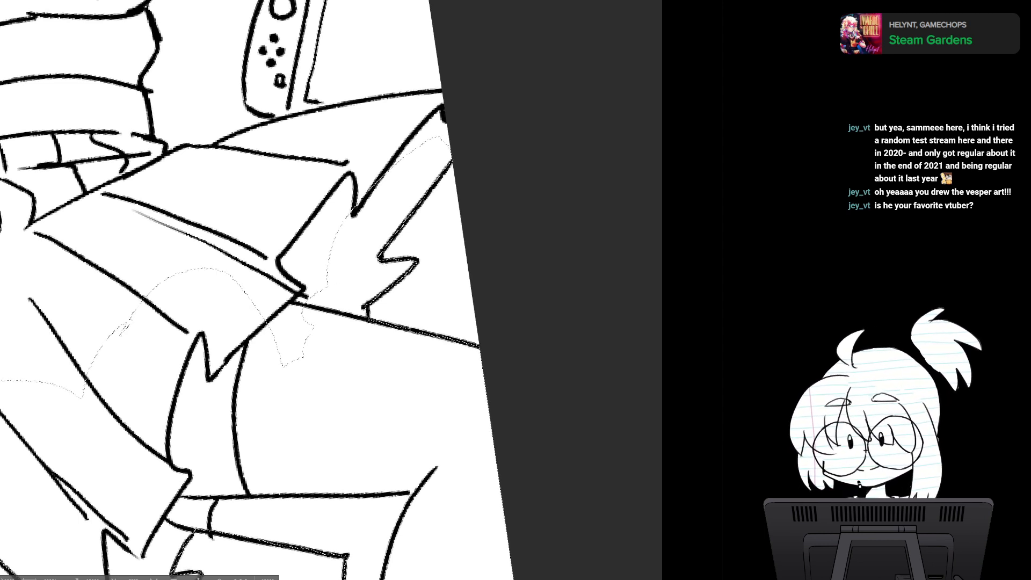
{"action": "mouse_move", "coordinate": [444, 85]}
{"action": "left_mouse_down"}
{"action": "mouse_move", "coordinate": [464, 123]}
{"action": "mouse_move", "coordinate": [452, 157]}
{"action": "mouse_move", "coordinate": [332, 268]}
{"action": "mouse_move", "coordinate": [257, 159]}
{"action": "mouse_move", "coordinate": [152, 163]}
{"action": "mouse_move", "coordinate": [184, 246]}
{"action": "mouse_move", "coordinate": [293, 174]}
{"action": "mouse_move", "coordinate": [279, 172]}
{"action": "mouse_move", "coordinate": [257, 388]}
{"action": "mouse_move", "coordinate": [321, 318]}
{"action": "left_mouse_up"}
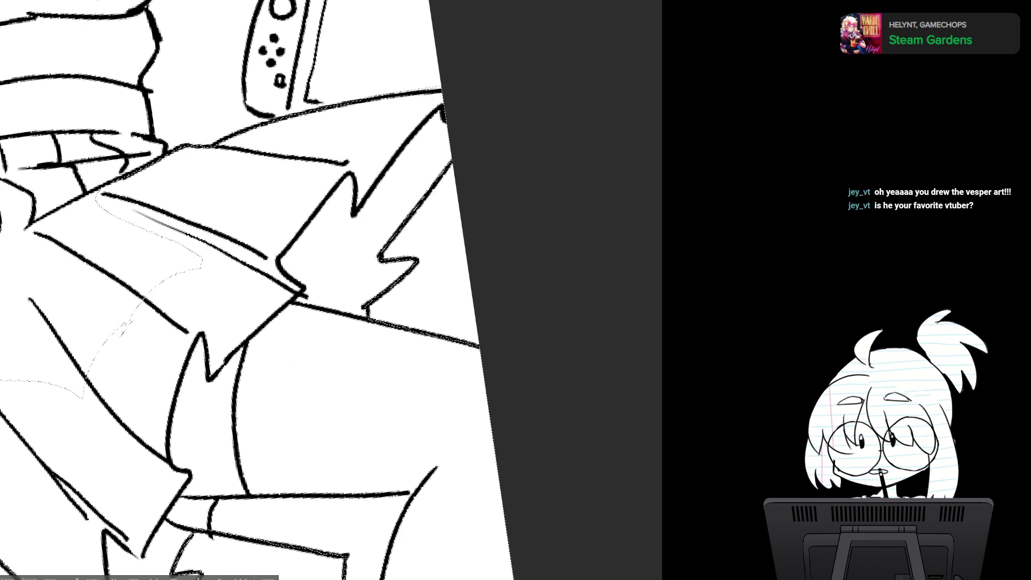
- Extend the selection over the waistband and up the side of the torso to below the raised arm's cuff
{"action": "key", "text": "h"}
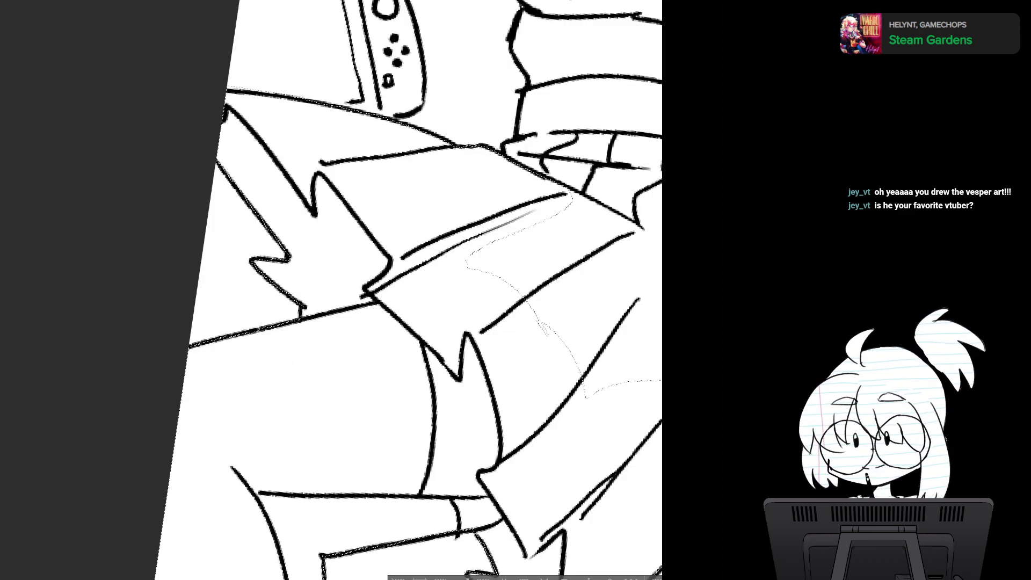
{"action": "key", "text": "h"}
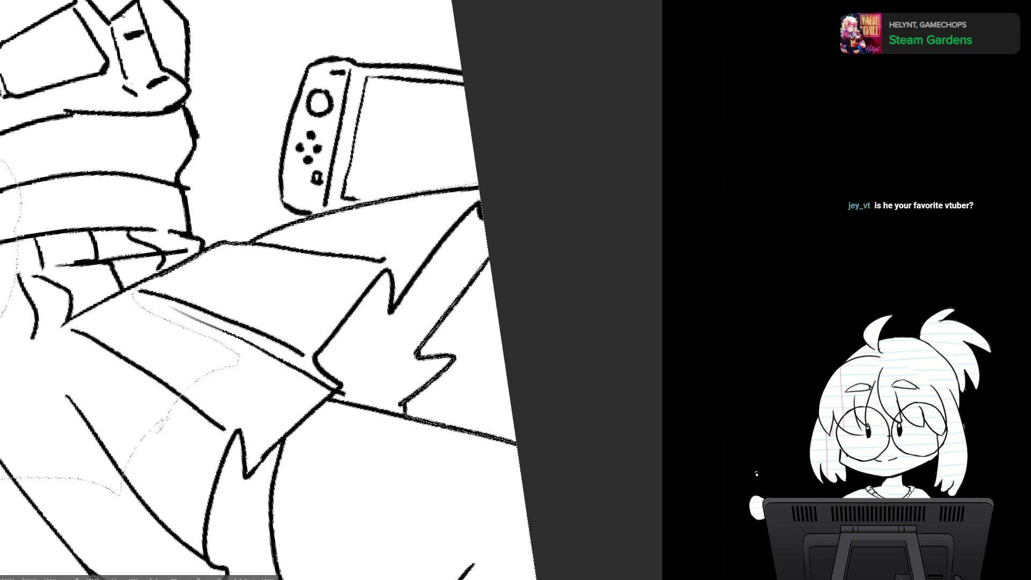
{"action": "left_click_drag", "start_coordinate": [279, 322], "coordinate": [420, 240]}
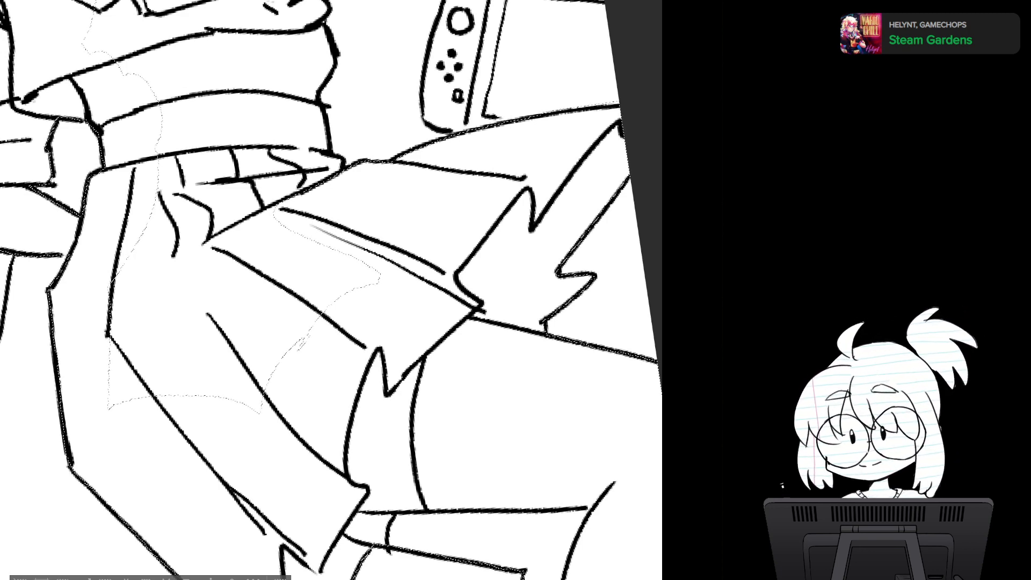
{"action": "mouse_move", "coordinate": [362, 208]}
{"action": "left_mouse_down"}
{"action": "mouse_move", "coordinate": [99, 274]}
{"action": "mouse_move", "coordinate": [103, 422]}
{"action": "mouse_move", "coordinate": [366, 367]}
{"action": "mouse_move", "coordinate": [388, 209]}
{"action": "mouse_move", "coordinate": [375, 208]}
{"action": "mouse_move", "coordinate": [379, 326]}
{"action": "left_mouse_up"}
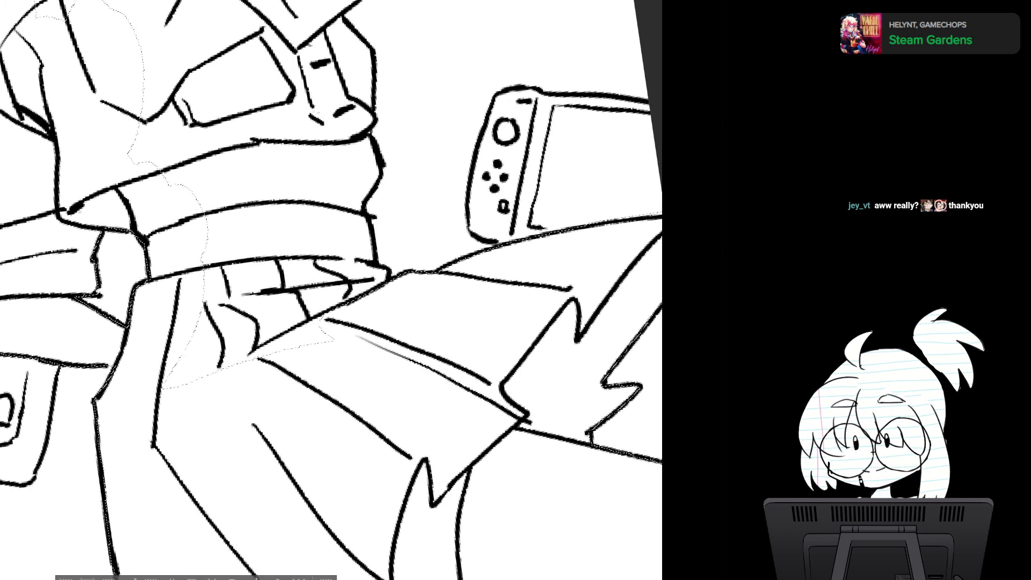
{"action": "mouse_move", "coordinate": [386, 282]}
{"action": "left_mouse_down"}
{"action": "mouse_move", "coordinate": [350, 369]}
{"action": "mouse_move", "coordinate": [286, 235]}
{"action": "mouse_move", "coordinate": [364, 209]}
{"action": "mouse_move", "coordinate": [368, 219]}
{"action": "left_mouse_up"}
{"action": "mouse_move", "coordinate": [311, 205]}
{"action": "left_mouse_down"}
{"action": "mouse_move", "coordinate": [173, 315]}
{"action": "mouse_move", "coordinate": [261, 394]}
{"action": "mouse_move", "coordinate": [311, 236]}
{"action": "mouse_move", "coordinate": [355, 364]}
{"action": "mouse_move", "coordinate": [368, 367]}
{"action": "left_mouse_up"}
{"action": "key", "text": "r"}
{"action": "mouse_move", "coordinate": [431, 155]}
{"action": "left_mouse_down"}
{"action": "mouse_move", "coordinate": [458, 206]}
{"action": "mouse_move", "coordinate": [448, 262]}
{"action": "mouse_move", "coordinate": [426, 137]}
{"action": "left_mouse_up"}
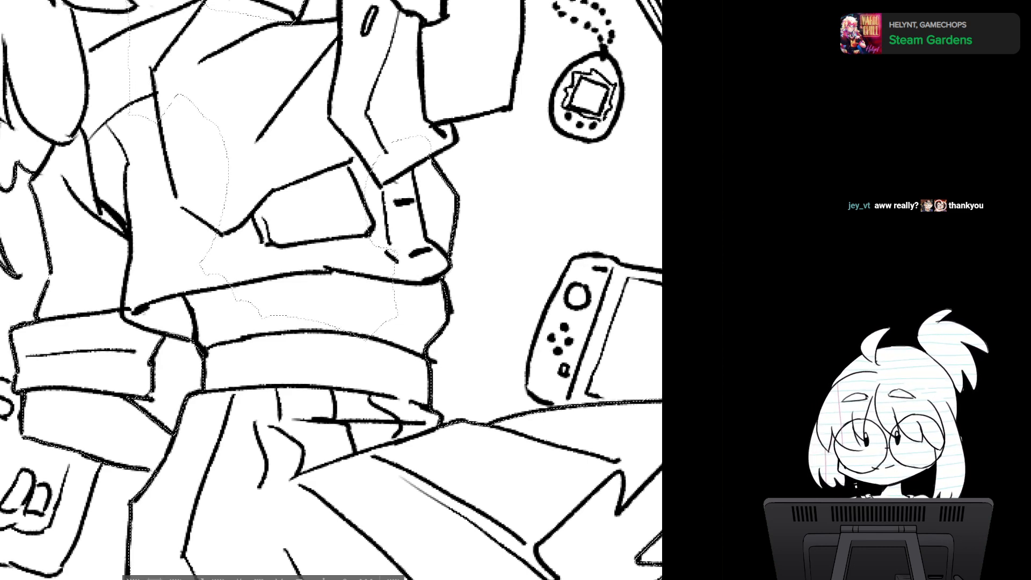
- Extend the selection around the jacket cuff and the lower part of the raised arm, filling in the chest beside it
{"action": "mouse_move", "coordinate": [396, 169]}
{"action": "left_mouse_down"}
{"action": "mouse_move", "coordinate": [191, 180]}
{"action": "mouse_move", "coordinate": [252, 334]}
{"action": "mouse_move", "coordinate": [388, 360]}
{"action": "mouse_move", "coordinate": [425, 257]}
{"action": "mouse_move", "coordinate": [399, 170]}
{"action": "mouse_move", "coordinate": [318, 338]}
{"action": "left_mouse_up"}
{"action": "mouse_move", "coordinate": [374, 307]}
{"action": "left_mouse_down"}
{"action": "mouse_move", "coordinate": [409, 250]}
{"action": "mouse_move", "coordinate": [397, 317]}
{"action": "mouse_move", "coordinate": [487, 212]}
{"action": "mouse_move", "coordinate": [402, 255]}
{"action": "left_mouse_up"}
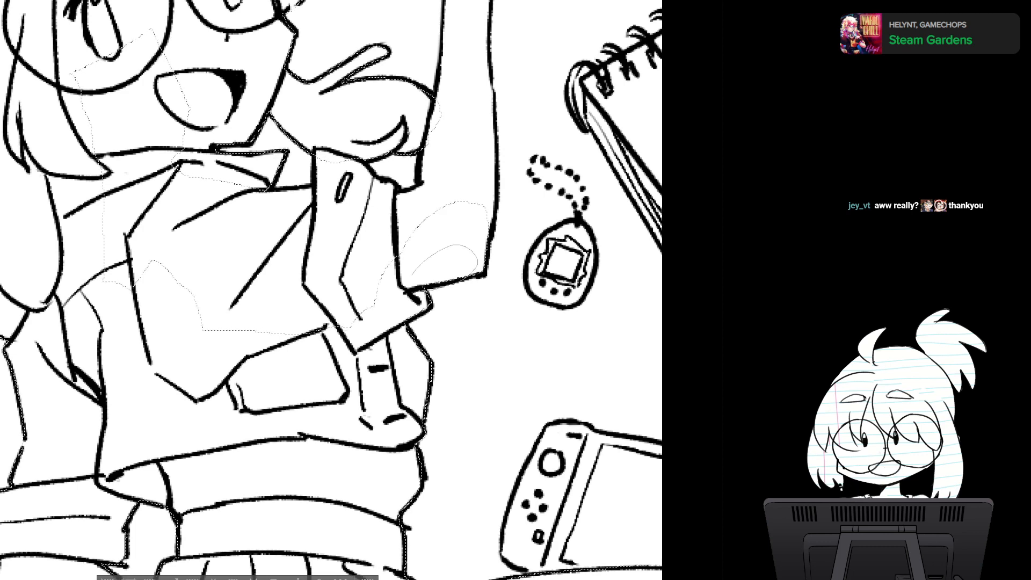
{"action": "left_click_drag", "start_coordinate": [343, 242], "coordinate": [345, 296]}
{"action": "mouse_move", "coordinate": [424, 296]}
{"action": "left_mouse_down"}
{"action": "mouse_move", "coordinate": [290, 290]}
{"action": "mouse_move", "coordinate": [209, 271]}
{"action": "mouse_move", "coordinate": [183, 422]}
{"action": "mouse_move", "coordinate": [329, 405]}
{"action": "mouse_move", "coordinate": [411, 352]}
{"action": "mouse_move", "coordinate": [425, 301]}
{"action": "left_mouse_up"}
{"action": "left_click_drag", "start_coordinate": [344, 242], "coordinate": [349, 291]}
{"action": "mouse_move", "coordinate": [176, 103]}
{"action": "left_mouse_down"}
{"action": "mouse_move", "coordinate": [144, 377]}
{"action": "mouse_move", "coordinate": [217, 301]}
{"action": "mouse_move", "coordinate": [142, 90]}
{"action": "mouse_move", "coordinate": [135, 94]}
{"action": "left_mouse_up"}
{"action": "mouse_move", "coordinate": [263, 273]}
{"action": "left_mouse_down"}
{"action": "mouse_move", "coordinate": [192, 336]}
{"action": "mouse_move", "coordinate": [269, 344]}
{"action": "mouse_move", "coordinate": [276, 285]}
{"action": "left_mouse_up"}
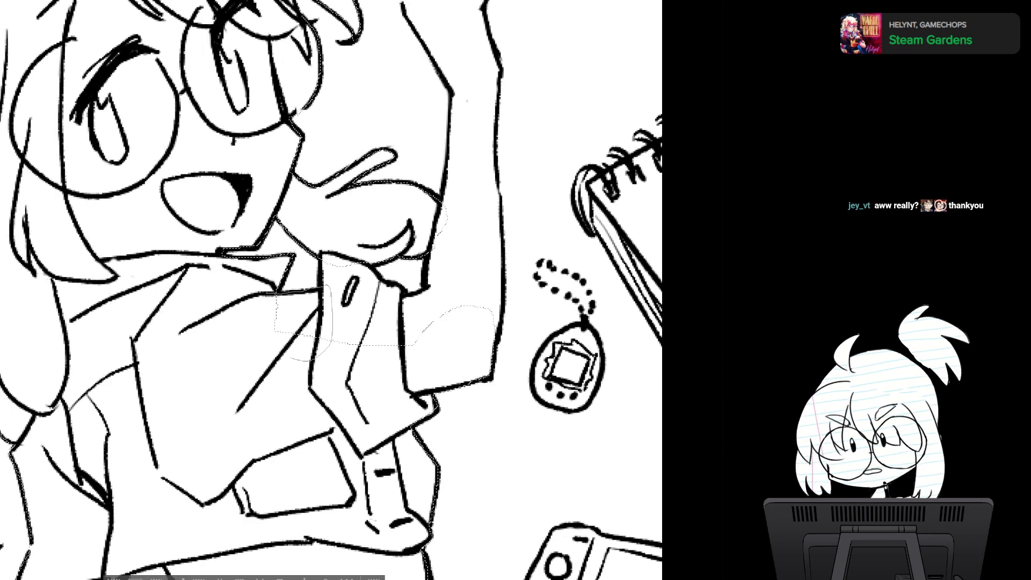
- Fill in the unselected gaps beside the jacket cuff and along the forearm, completing the selection up through the wrist and raised hand
{"action": "left_click_drag", "start_coordinate": [290, 358], "coordinate": [255, 337]}
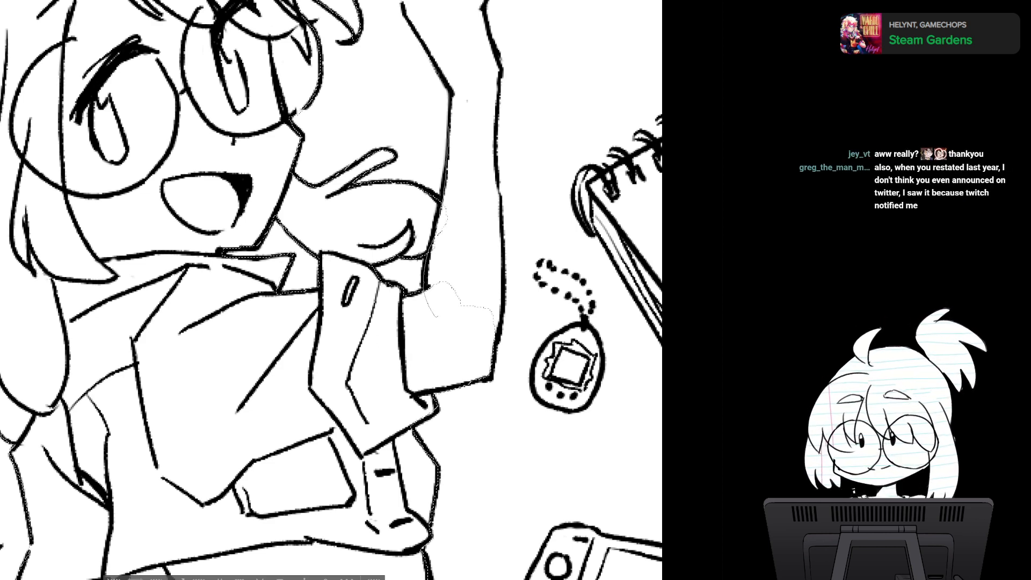
{"action": "left_click_drag", "start_coordinate": [440, 301], "coordinate": [457, 126]}
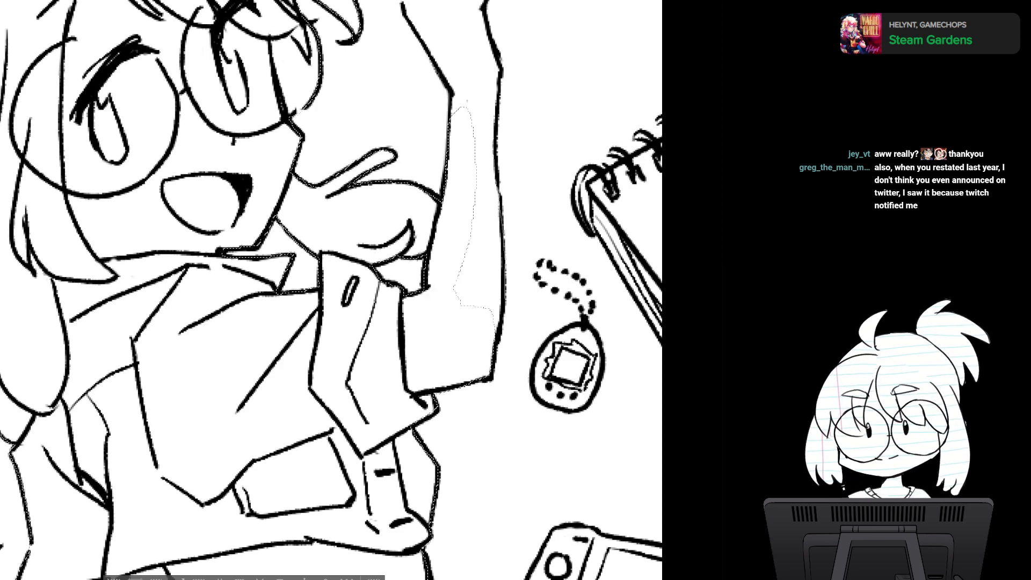
{"action": "mouse_move", "coordinate": [467, 334]}
{"action": "left_mouse_down"}
{"action": "mouse_move", "coordinate": [469, 168]}
{"action": "mouse_move", "coordinate": [488, 118]}
{"action": "left_mouse_up"}
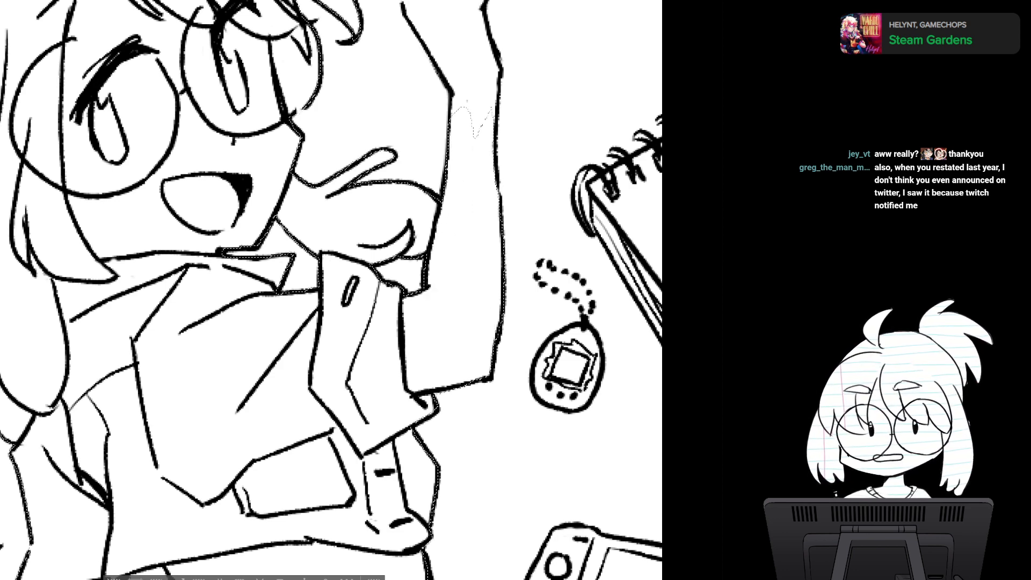
{"action": "left_click_drag", "start_coordinate": [478, 161], "coordinate": [487, 252]}
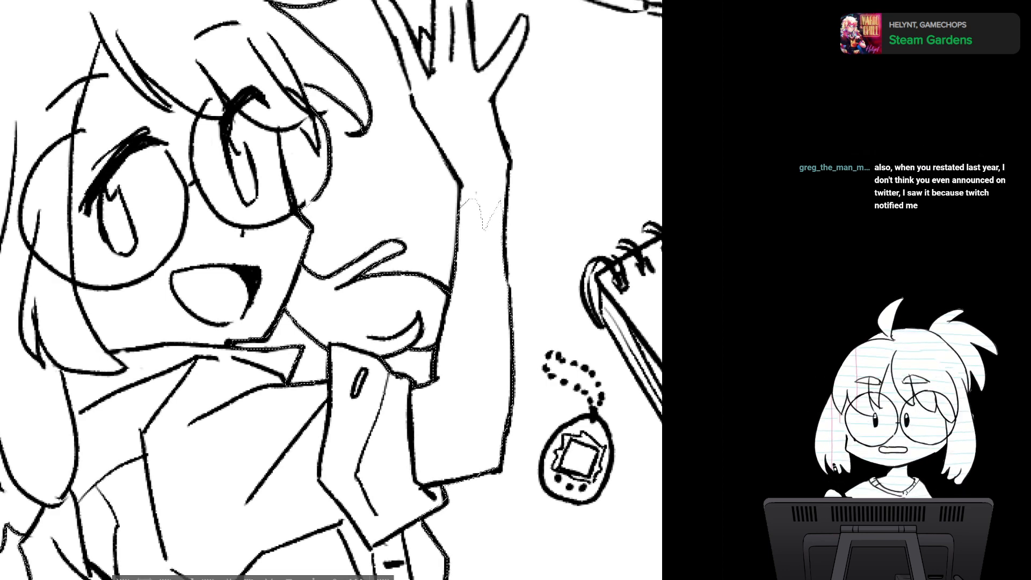
{"action": "left_click_drag", "start_coordinate": [487, 252], "coordinate": [450, 311]}
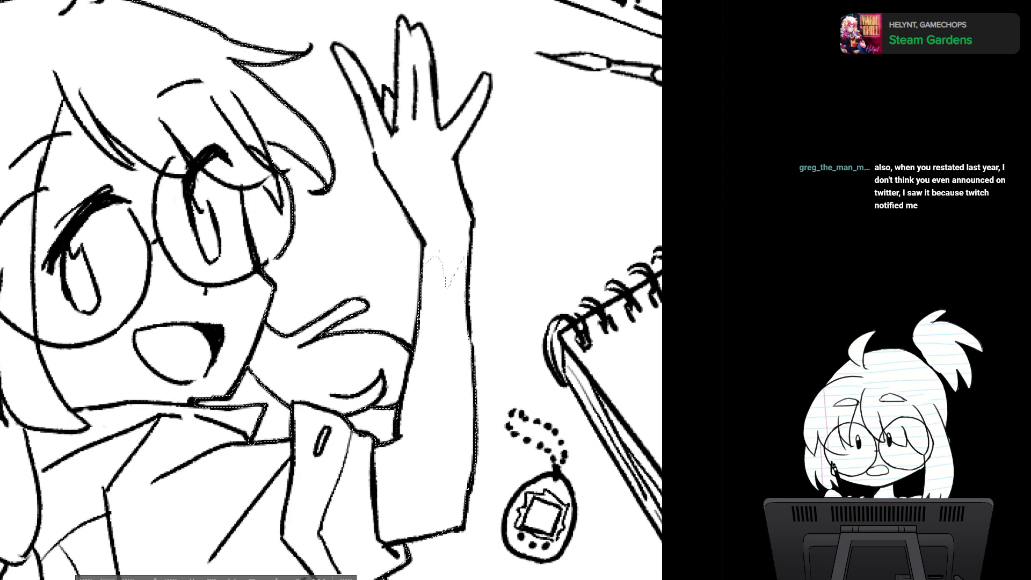
{"action": "left_click_drag", "start_coordinate": [450, 269], "coordinate": [409, 305]}
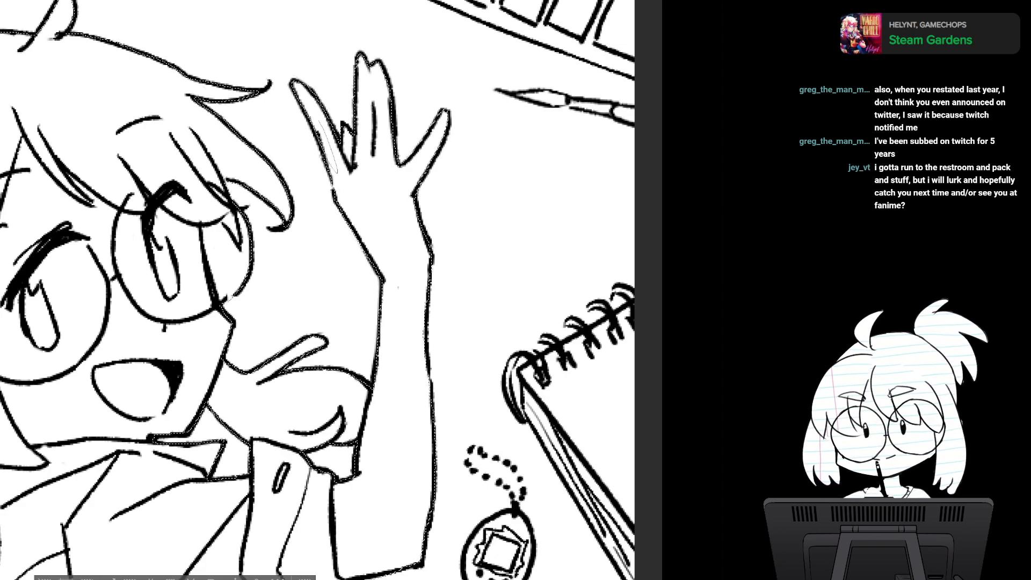
- Examine the selection outline around the whole character, from the hair and raised hand down to the skirt and legs
{"action": "left_click_drag", "start_coordinate": [322, 376], "coordinate": [434, 174]}
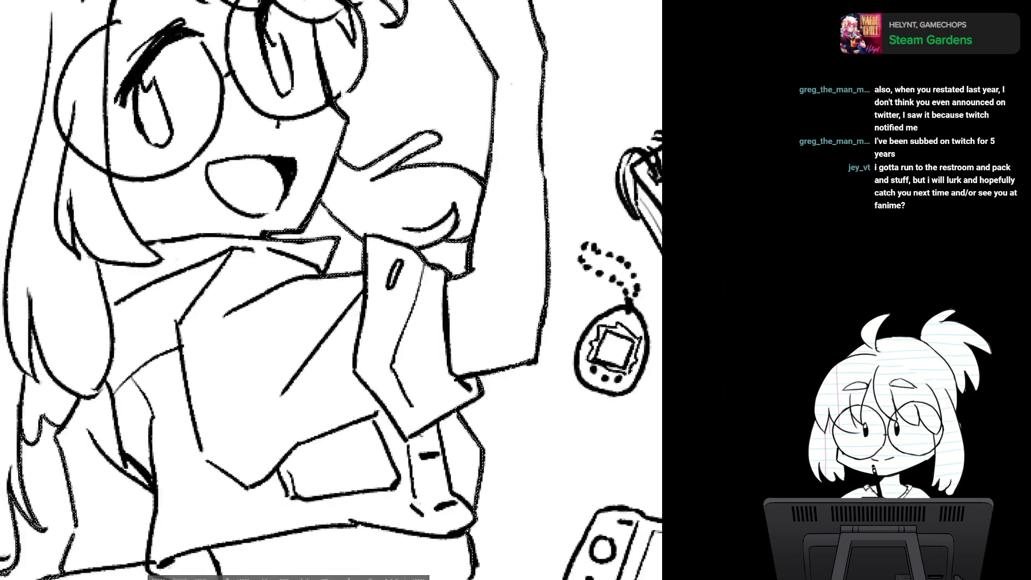
{"action": "key", "text": "ctrl+minus"}
{"action": "key", "text": "ctrl+minus"}
{"action": "left_click_drag", "start_coordinate": [446, 289], "coordinate": [425, 329]}
{"action": "key", "text": "ctrl+minus"}
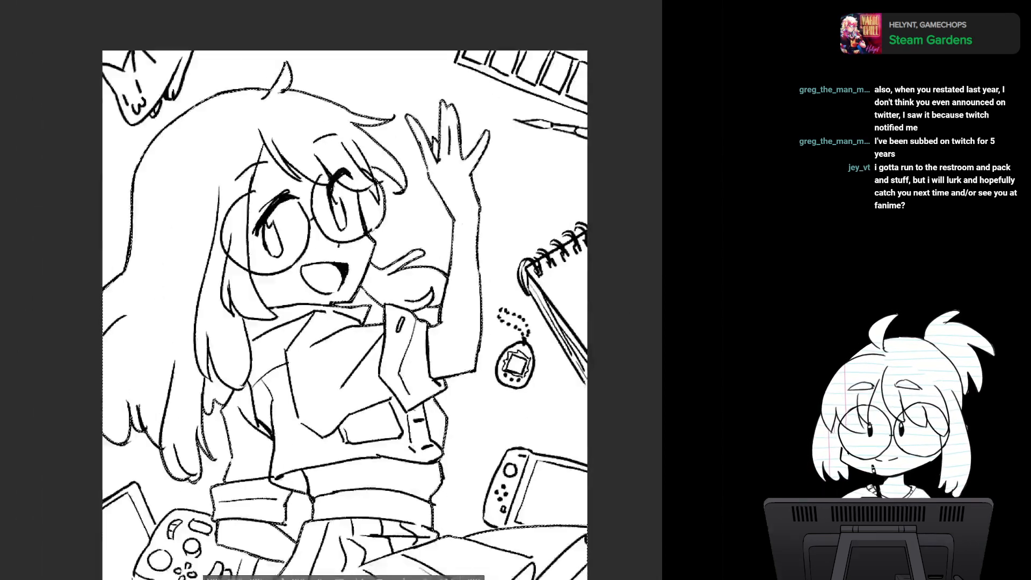
{"action": "key", "text": "ctrl+minus"}
{"action": "left_click_drag", "start_coordinate": [376, 398], "coordinate": [368, 286]}
{"action": "mouse_move", "coordinate": [368, 376]}
{"action": "left_mouse_down"}
{"action": "mouse_move", "coordinate": [367, 275]}
{"action": "mouse_move", "coordinate": [302, 308]}
{"action": "mouse_move", "coordinate": [393, 293]}
{"action": "left_mouse_up"}
{"action": "key", "text": "ctrl+minus"}
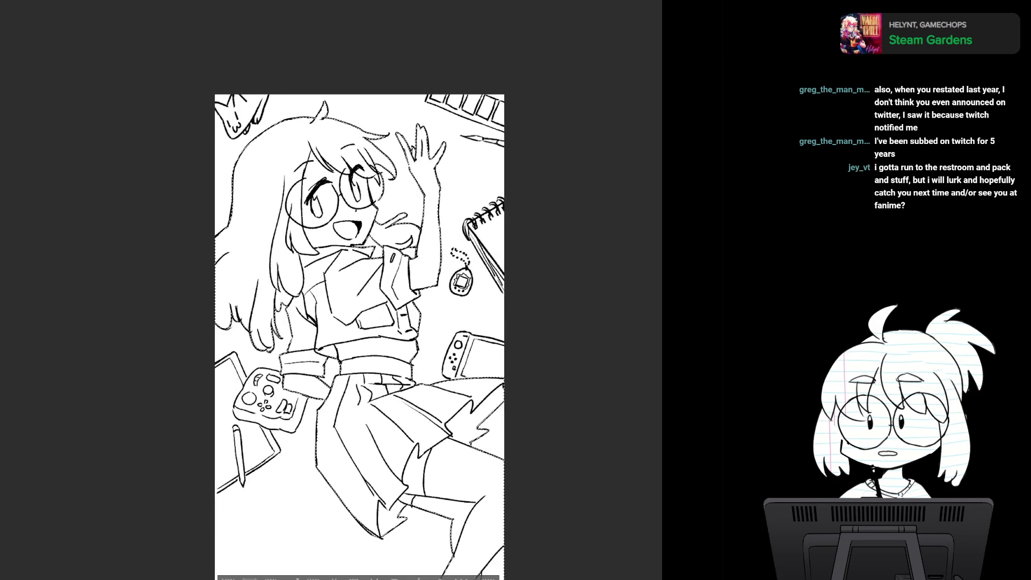
{"action": "key", "text": "ctrl+plus"}
{"action": "left_click_drag", "start_coordinate": [323, 300], "coordinate": [390, 254]}
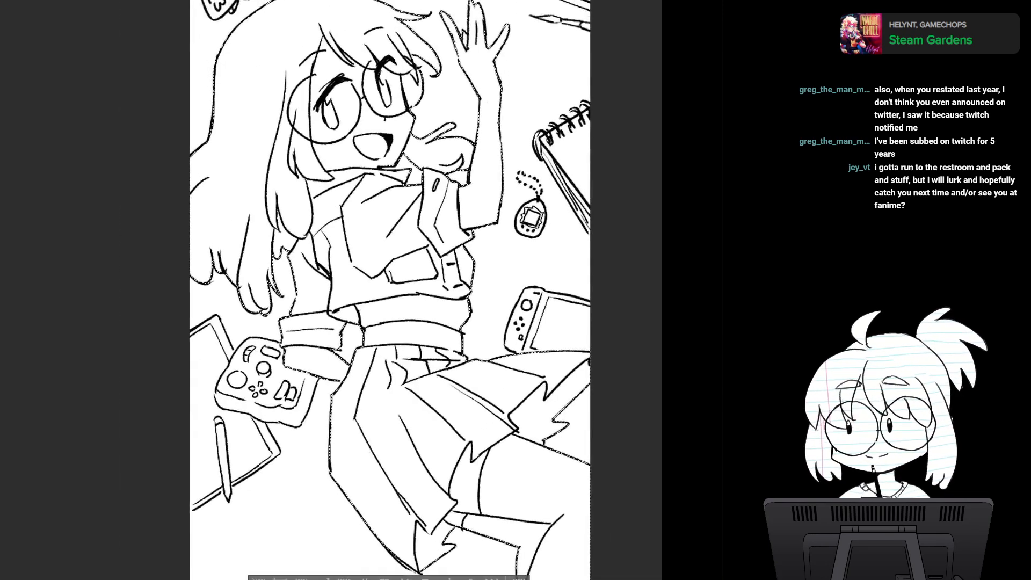
{"action": "left_click_drag", "start_coordinate": [365, 333], "coordinate": [353, 309]}
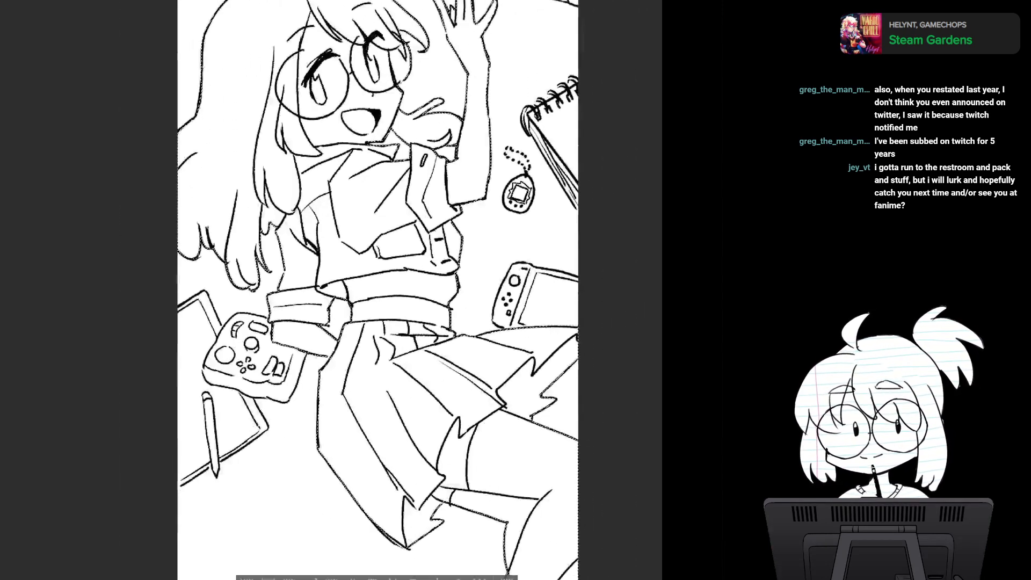
{"action": "key", "text": "ctrl+plus"}
{"action": "key", "text": "ctrl+plus"}
{"action": "mouse_move", "coordinate": [343, 268]}
{"action": "left_mouse_down"}
{"action": "mouse_move", "coordinate": [355, 370]}
{"action": "mouse_move", "coordinate": [367, 268]}
{"action": "mouse_move", "coordinate": [306, 269]}
{"action": "mouse_move", "coordinate": [332, 220]}
{"action": "mouse_move", "coordinate": [323, 220]}
{"action": "mouse_move", "coordinate": [393, 329]}
{"action": "mouse_move", "coordinate": [296, 220]}
{"action": "left_mouse_up"}
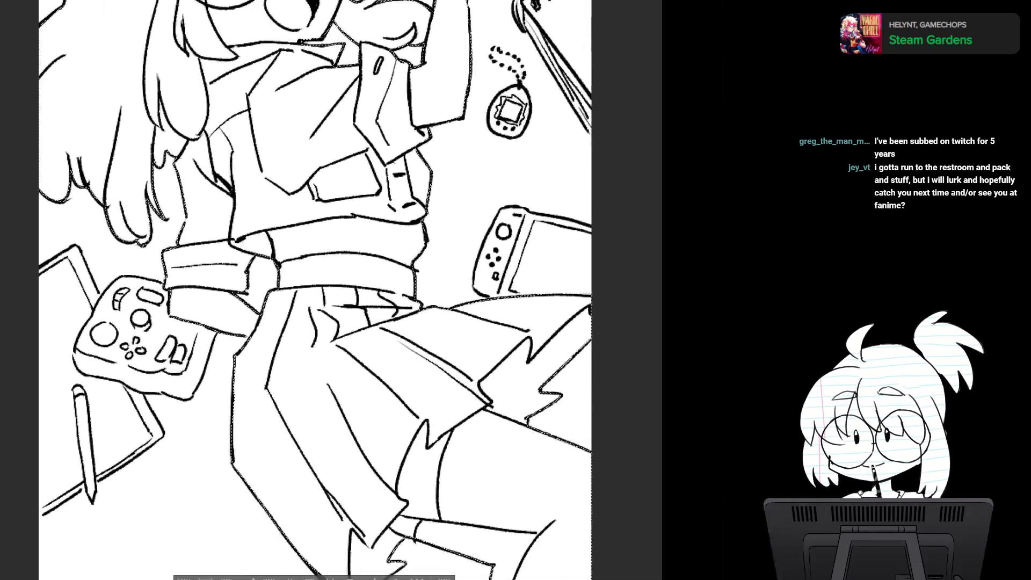
{"action": "scroll", "coordinate": [253, 267], "scroll_direction": "down", "scroll_amount": 2}
{"action": "scroll", "coordinate": [252, 267], "scroll_direction": "up", "scroll_amount": 1}
{"action": "left_click_drag", "start_coordinate": [252, 267], "coordinate": [291, 338]}
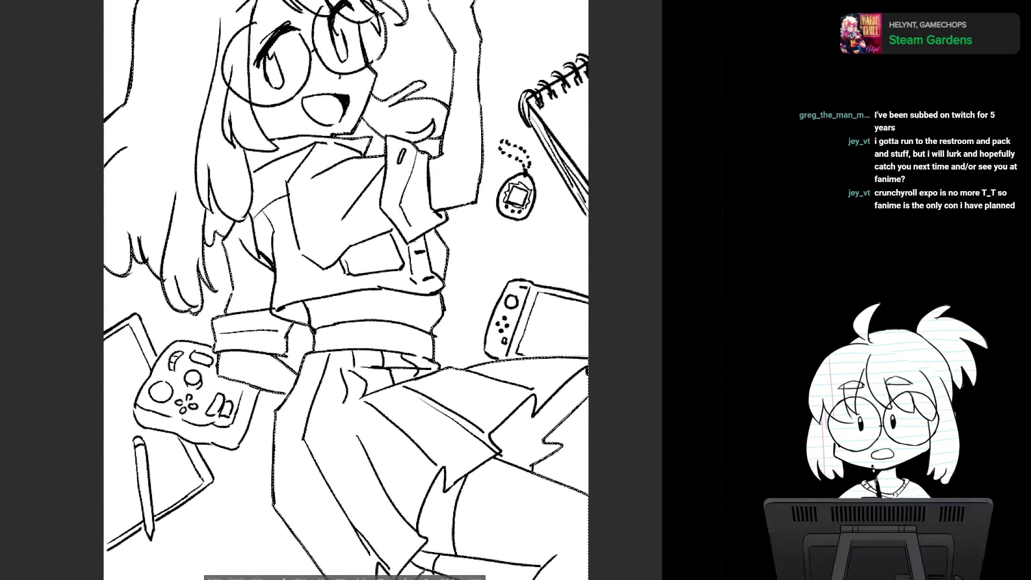
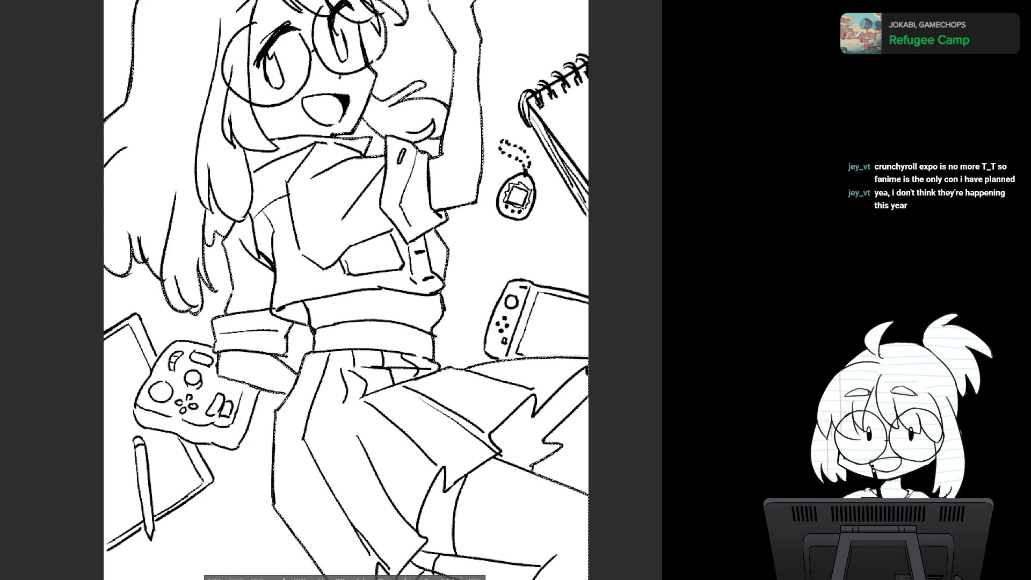
- Clear the selection around the whole character
{"action": "left_click_drag", "start_coordinate": [420, 386], "coordinate": [467, 378]}
{"action": "scroll", "coordinate": [467, 378], "scroll_direction": "down", "scroll_amount": 2}
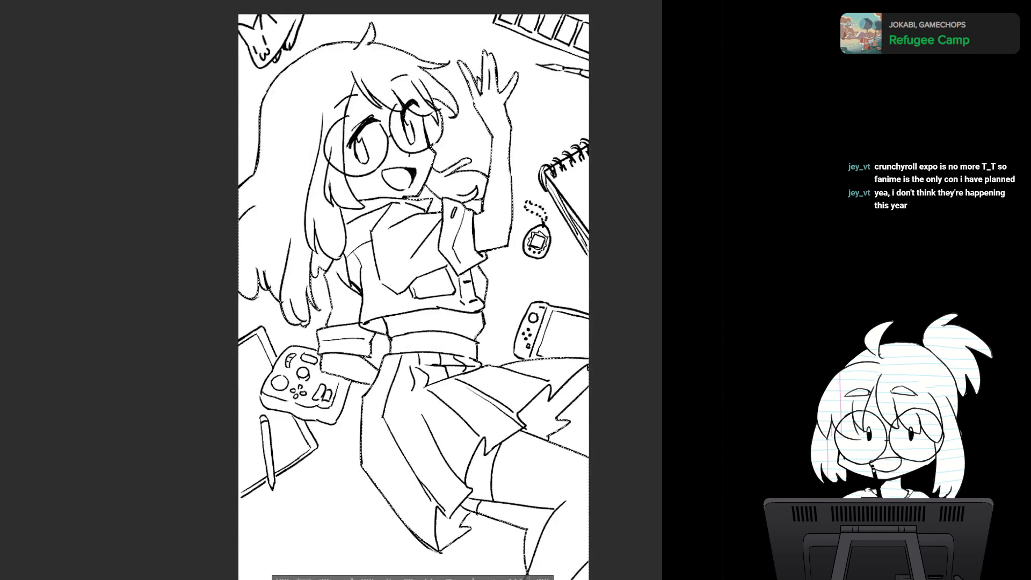
{"action": "key", "text": "ctrl+d"}
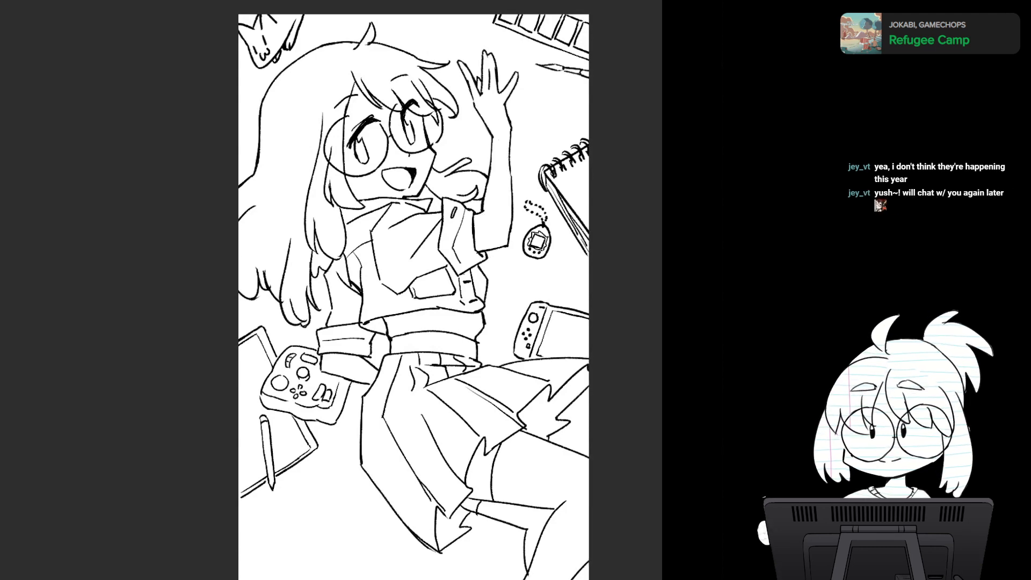
{"action": "mouse_move", "coordinate": [413, 322]}
{"action": "left_mouse_down"}
{"action": "mouse_move", "coordinate": [359, 265]}
{"action": "mouse_move", "coordinate": [331, 260]}
{"action": "mouse_move", "coordinate": [366, 261]}
{"action": "mouse_move", "coordinate": [325, 301]}
{"action": "mouse_move", "coordinate": [336, 278]}
{"action": "mouse_move", "coordinate": [357, 338]}
{"action": "left_mouse_up"}
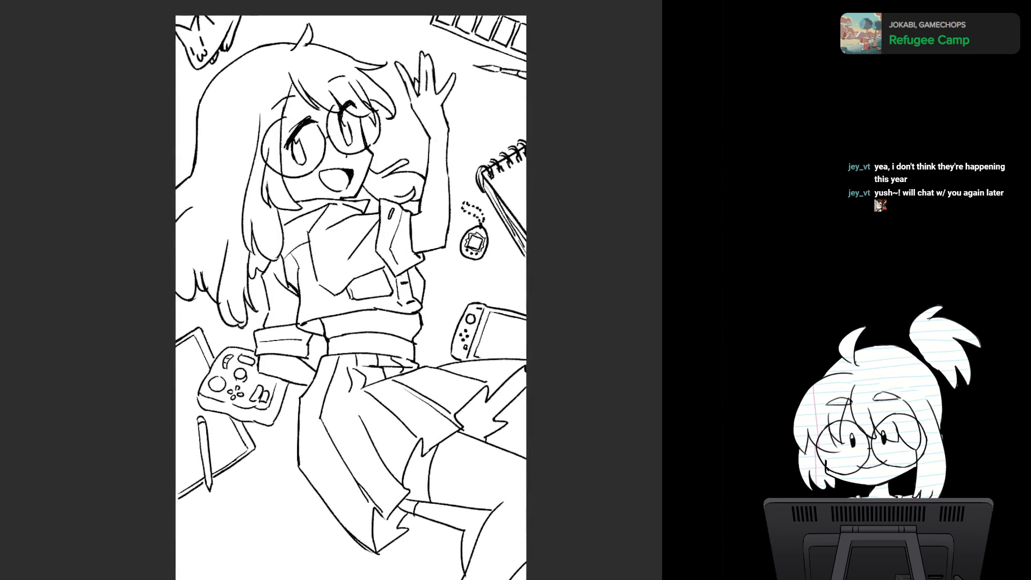
- Check the colored reference drawing of the girl in the blue dress, and fill the whole character with a flat pale peach skin tone
{"action": "key", "text": "ctrl+Tab"}
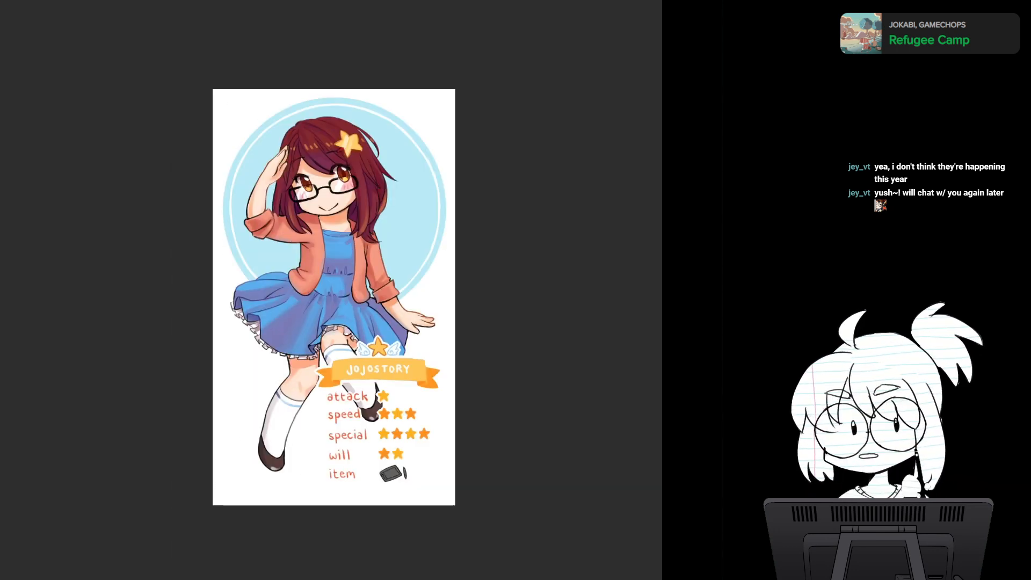
{"action": "key", "text": "ctrl+Tab"}
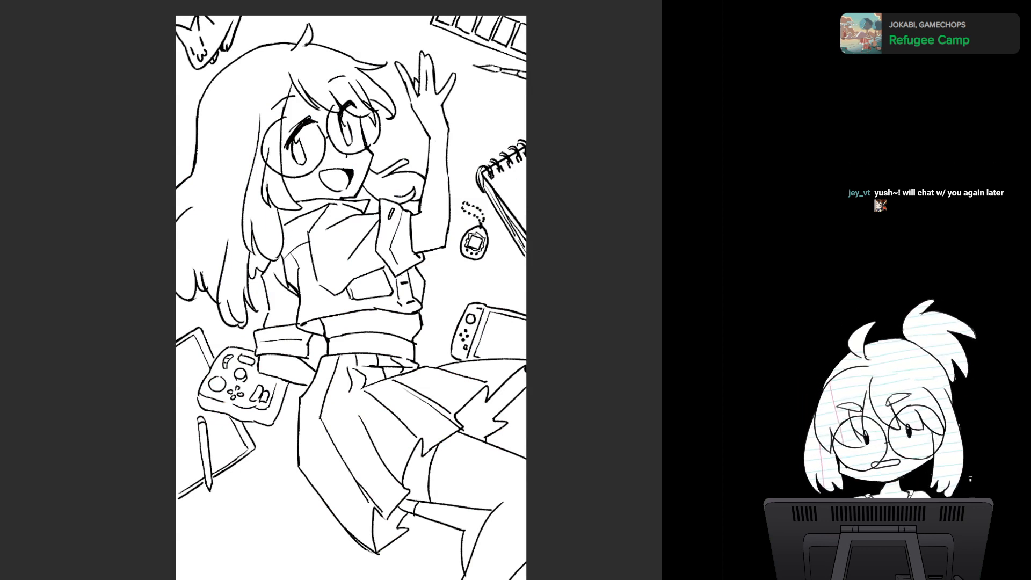
{"action": "key", "text": "alt+Delete"}
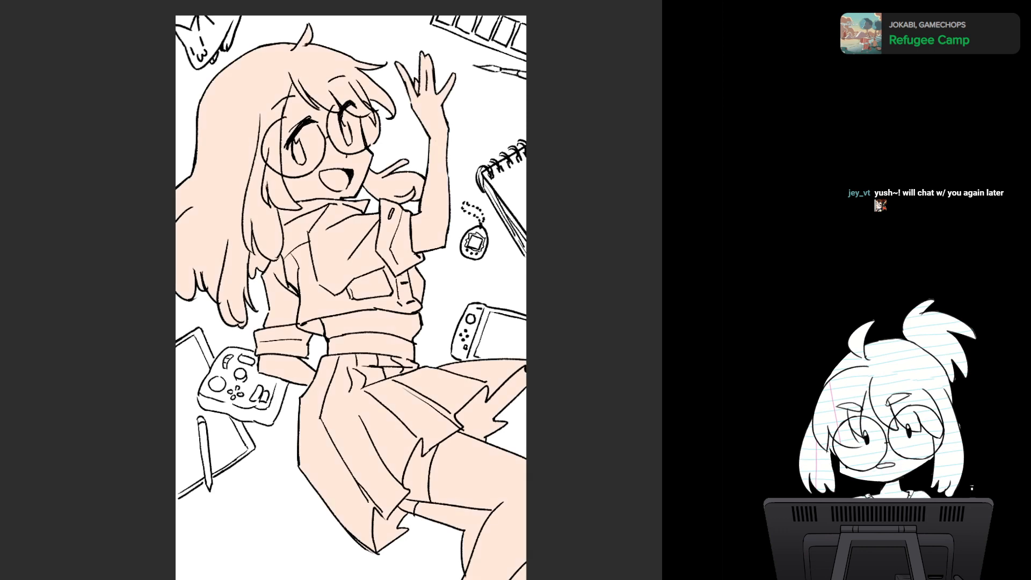
- Examine the flat peach fill against the line art, from the hair and raised hand down to the skirt and legs
{"action": "left_click_drag", "start_coordinate": [351, 290], "coordinate": [368, 341]}
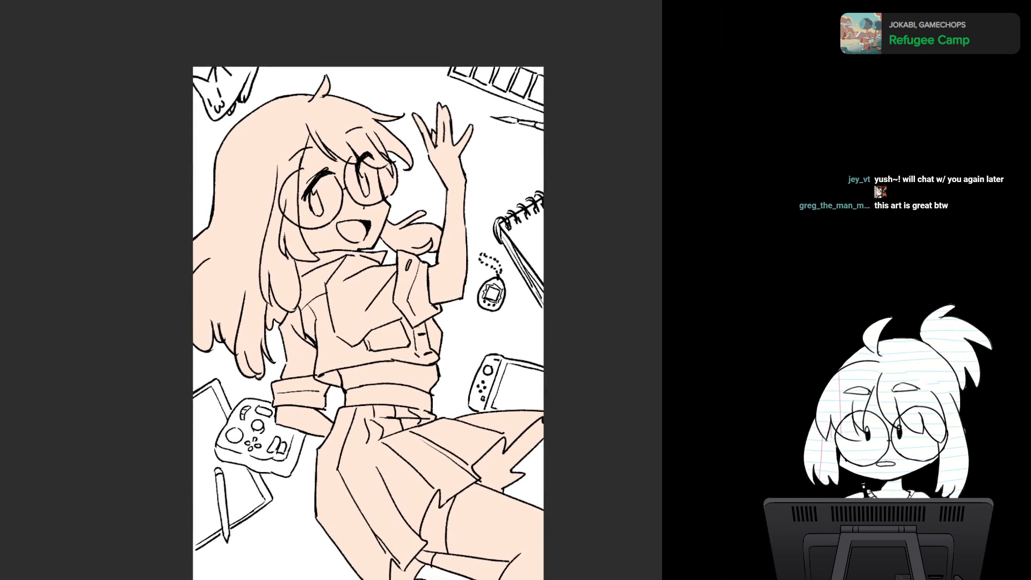
{"action": "left_click_drag", "start_coordinate": [389, 280], "coordinate": [409, 238]}
{"action": "scroll", "coordinate": [419, 316], "scroll_direction": "up", "scroll_amount": 5}
{"action": "scroll", "coordinate": [421, 315], "scroll_direction": "down", "scroll_amount": 3}
{"action": "scroll", "coordinate": [403, 326], "scroll_direction": "up", "scroll_amount": 5}
{"action": "scroll", "coordinate": [468, 352], "scroll_direction": "down", "scroll_amount": 3}
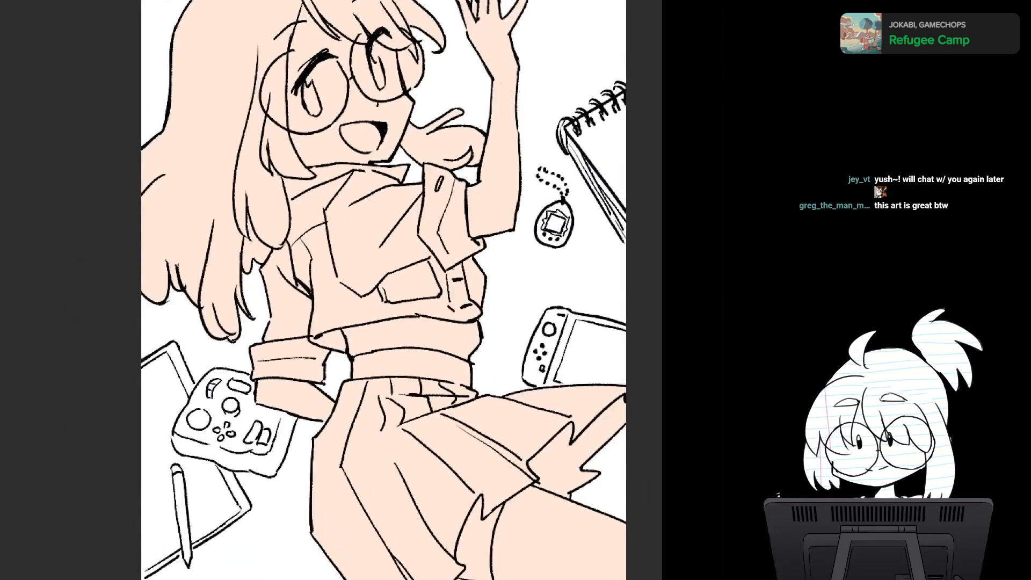
{"action": "scroll", "coordinate": [524, 373], "scroll_direction": "down", "scroll_amount": 5}
{"action": "left_click_drag", "start_coordinate": [524, 373], "coordinate": [535, 281]}
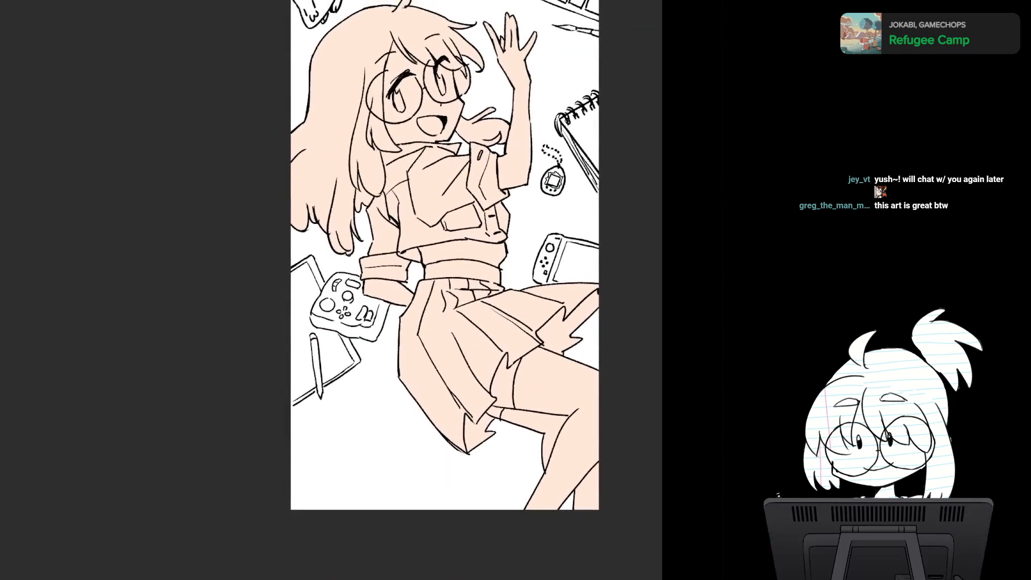
{"action": "left_click_drag", "start_coordinate": [457, 183], "coordinate": [462, 373]}
{"action": "scroll", "coordinate": [479, 322], "scroll_direction": "up", "scroll_amount": 5}
{"action": "scroll", "coordinate": [416, 328], "scroll_direction": "up", "scroll_amount": 4}
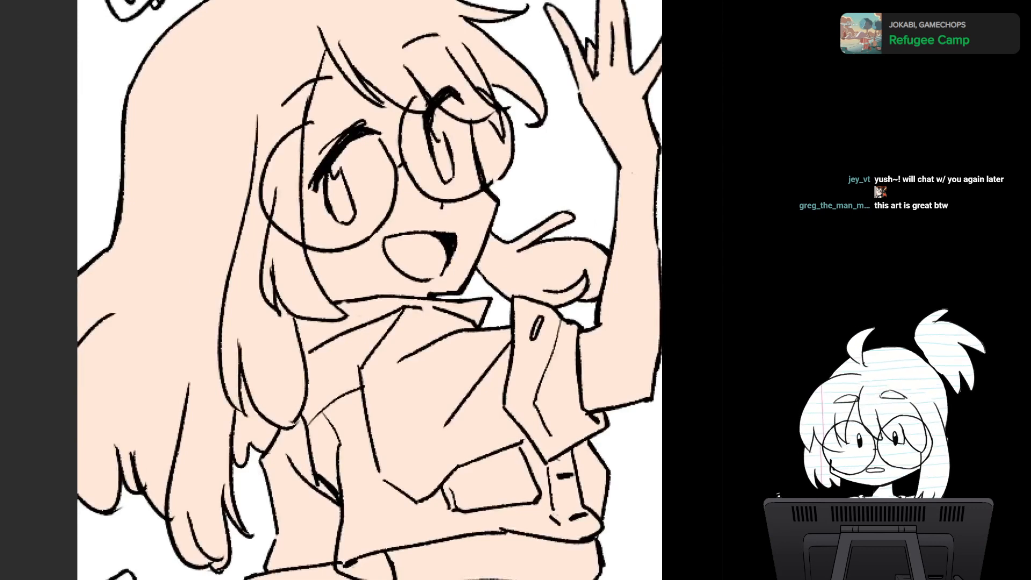
- Lasso-select the hair along the edge of the face and down the long side locks, including the hanging strands beside the torso
{"action": "left_click_drag", "start_coordinate": [416, 329], "coordinate": [401, 295]}
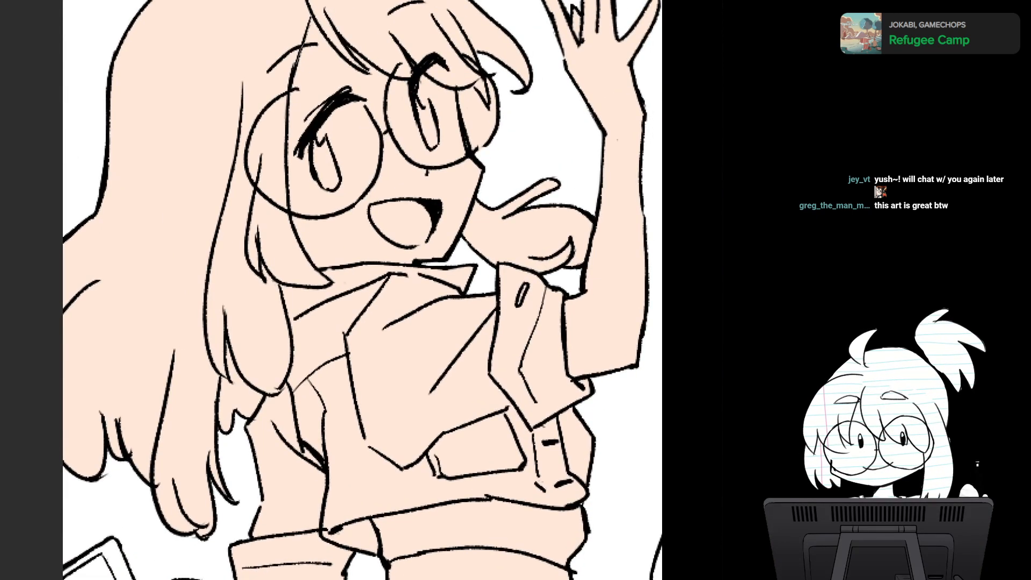
{"action": "left_click_drag", "start_coordinate": [286, 220], "coordinate": [290, 219]}
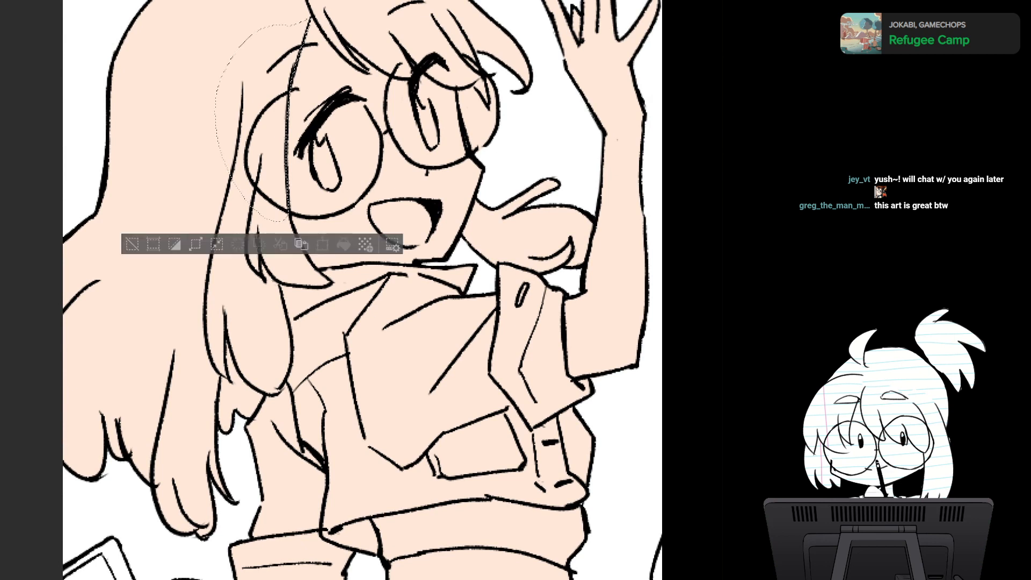
{"action": "mouse_move", "coordinate": [319, 269]}
{"action": "left_mouse_down"}
{"action": "mouse_move", "coordinate": [307, 285]}
{"action": "mouse_move", "coordinate": [259, 228]}
{"action": "left_mouse_up"}
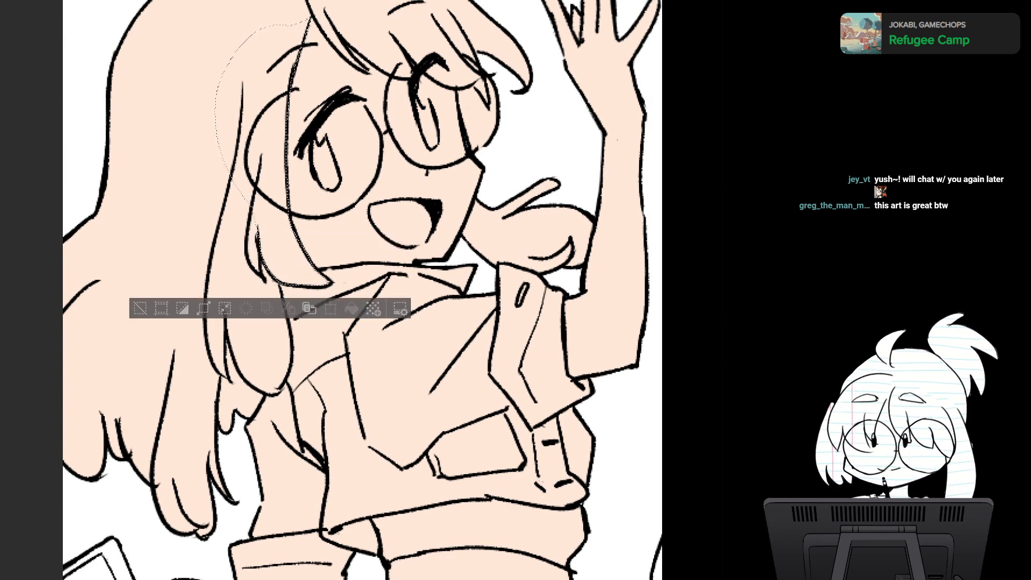
{"action": "mouse_move", "coordinate": [285, 307]}
{"action": "left_mouse_down"}
{"action": "mouse_move", "coordinate": [292, 360]}
{"action": "mouse_move", "coordinate": [280, 390]}
{"action": "mouse_move", "coordinate": [242, 317]}
{"action": "mouse_move", "coordinate": [259, 259]}
{"action": "left_mouse_up"}
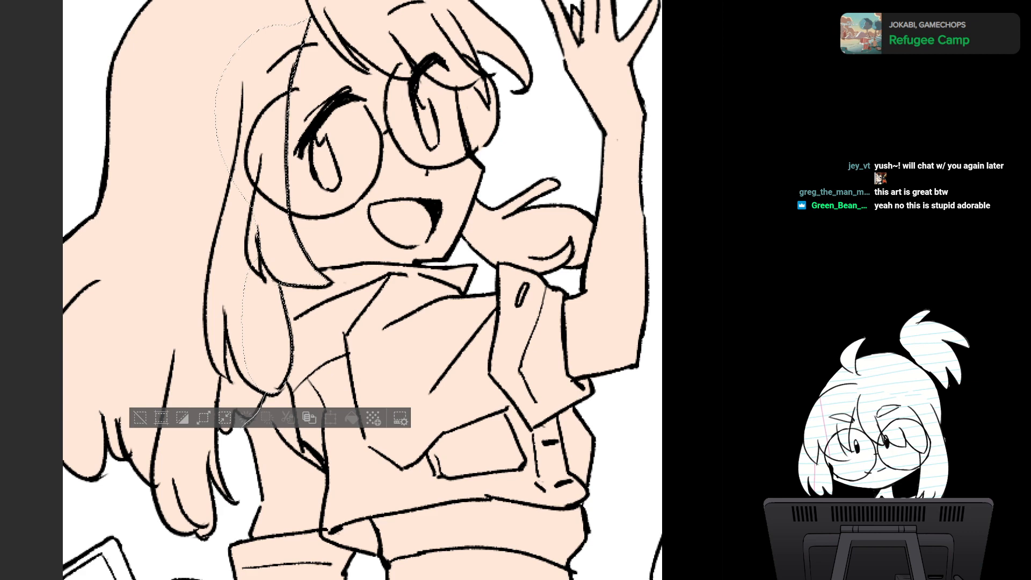
{"action": "mouse_move", "coordinate": [246, 495]}
{"action": "left_mouse_down"}
{"action": "mouse_move", "coordinate": [181, 546]}
{"action": "mouse_move", "coordinate": [214, 215]}
{"action": "mouse_move", "coordinate": [223, 216]}
{"action": "left_mouse_up"}
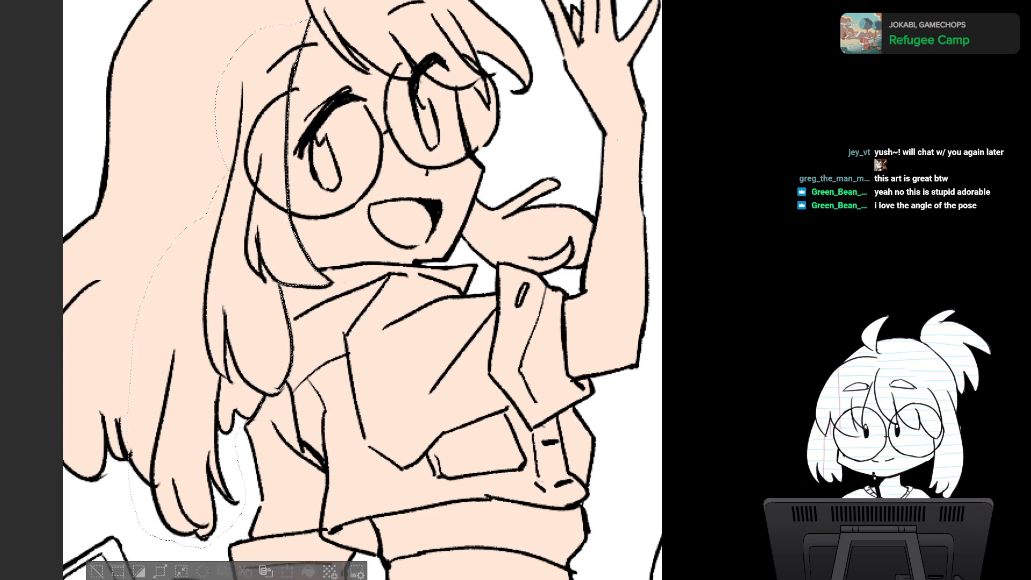
- Extend the hair selection over the back of the head to the canvas edge and around the crown and its upright tuft
{"action": "mouse_move", "coordinate": [208, 109]}
{"action": "left_mouse_down"}
{"action": "mouse_move", "coordinate": [65, 205]}
{"action": "mouse_move", "coordinate": [6, 394]}
{"action": "mouse_move", "coordinate": [86, 499]}
{"action": "mouse_move", "coordinate": [173, 437]}
{"action": "mouse_move", "coordinate": [203, 329]}
{"action": "left_mouse_up"}
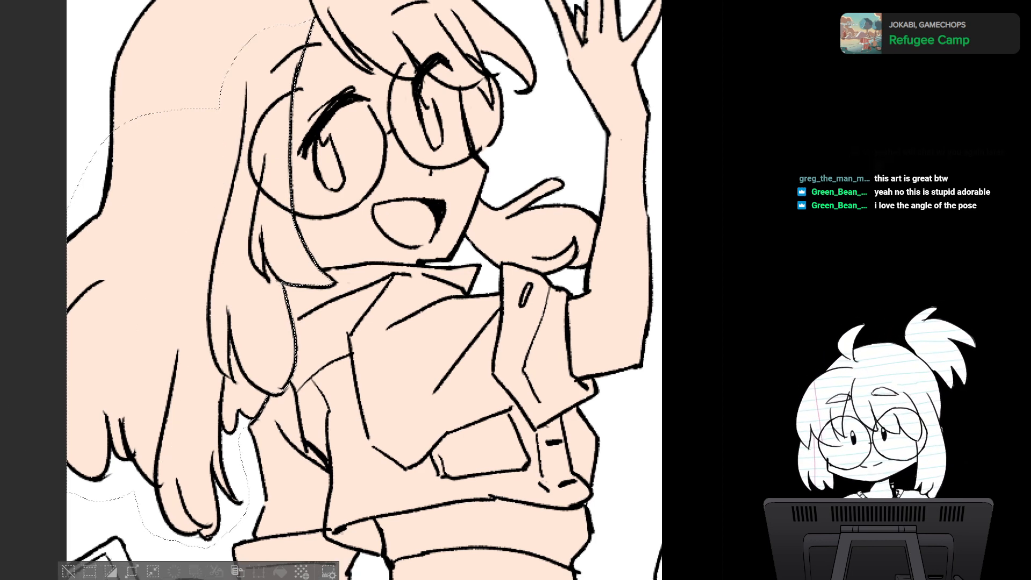
{"action": "left_click_drag", "start_coordinate": [344, 215], "coordinate": [339, 338]}
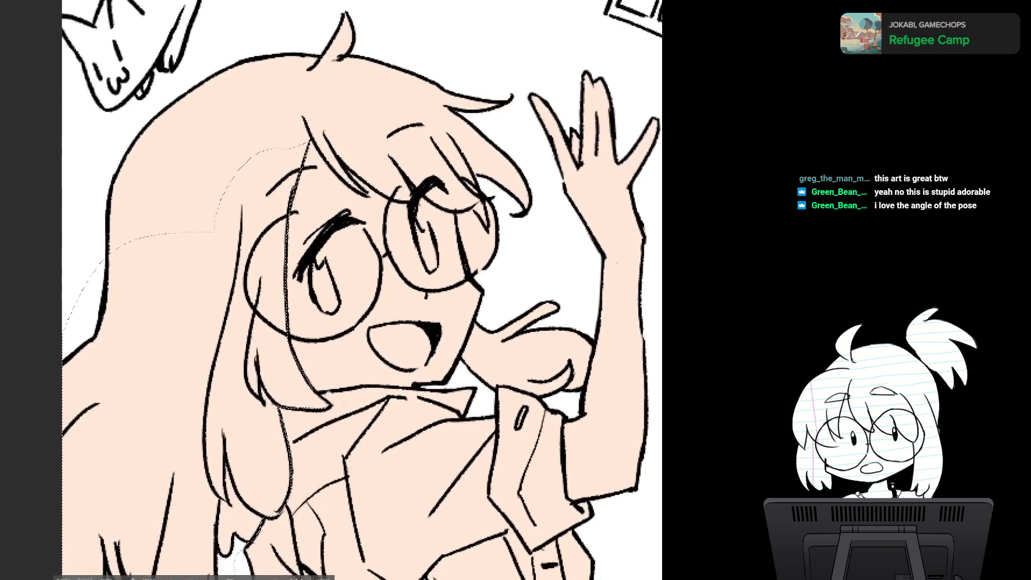
{"action": "mouse_move", "coordinate": [258, 52]}
{"action": "left_mouse_down"}
{"action": "mouse_move", "coordinate": [180, 74]}
{"action": "mouse_move", "coordinate": [92, 176]}
{"action": "mouse_move", "coordinate": [157, 289]}
{"action": "mouse_move", "coordinate": [260, 194]}
{"action": "mouse_move", "coordinate": [293, 92]}
{"action": "mouse_move", "coordinate": [250, 40]}
{"action": "mouse_move", "coordinate": [328, 109]}
{"action": "mouse_move", "coordinate": [374, 18]}
{"action": "mouse_move", "coordinate": [336, 6]}
{"action": "left_mouse_up"}
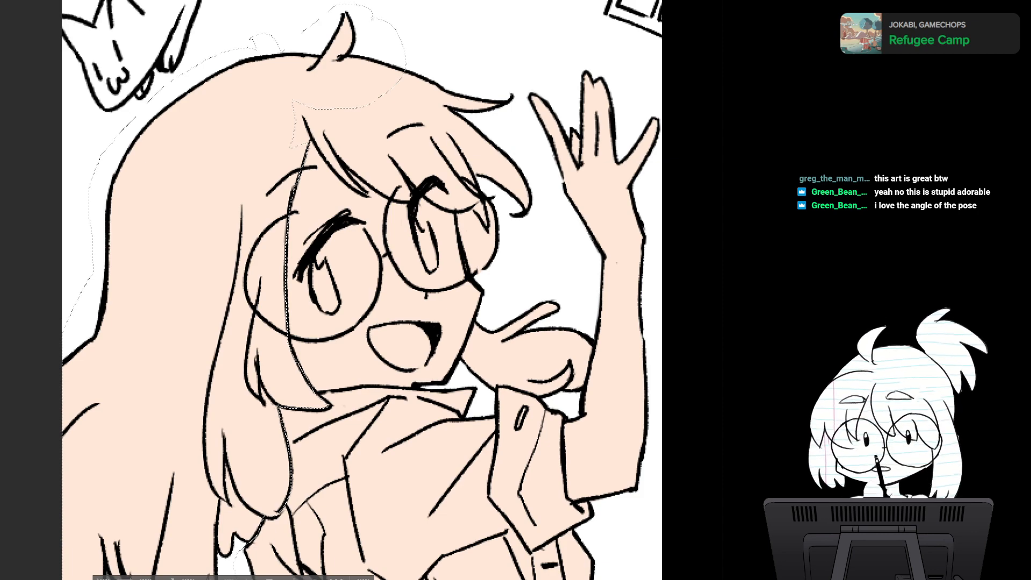
- Extend the hair selection from the parting along the fringe strands that fall over the glasses
{"action": "scroll", "coordinate": [497, 341], "scroll_direction": "down", "scroll_amount": 3}
{"action": "left_click_drag", "start_coordinate": [497, 341], "coordinate": [377, 41]}
{"action": "scroll", "coordinate": [481, 358], "scroll_direction": "down", "scroll_amount": 3}
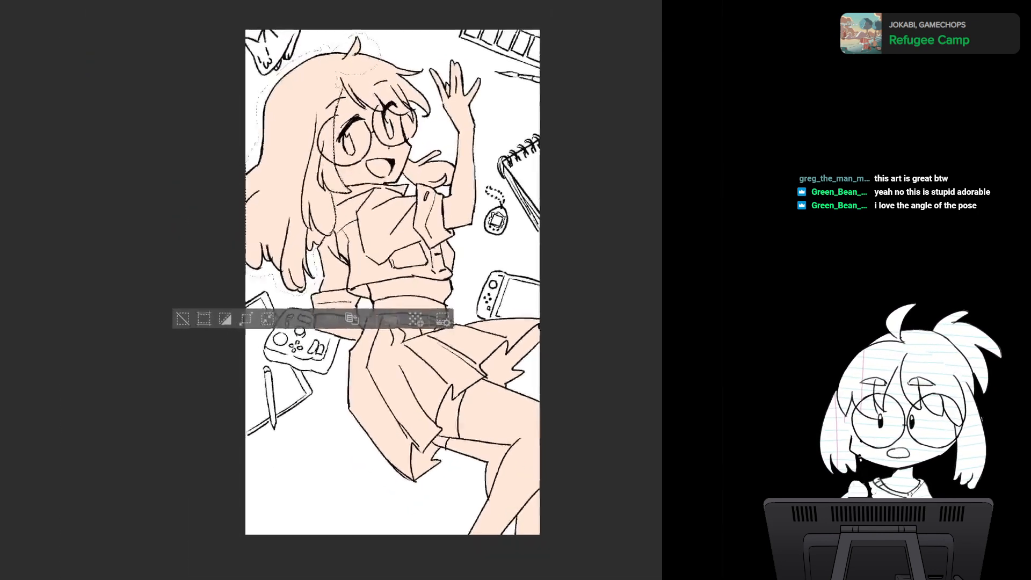
{"action": "scroll", "coordinate": [482, 358], "scroll_direction": "up", "scroll_amount": 3}
{"action": "left_click_drag", "start_coordinate": [482, 359], "coordinate": [510, 484]}
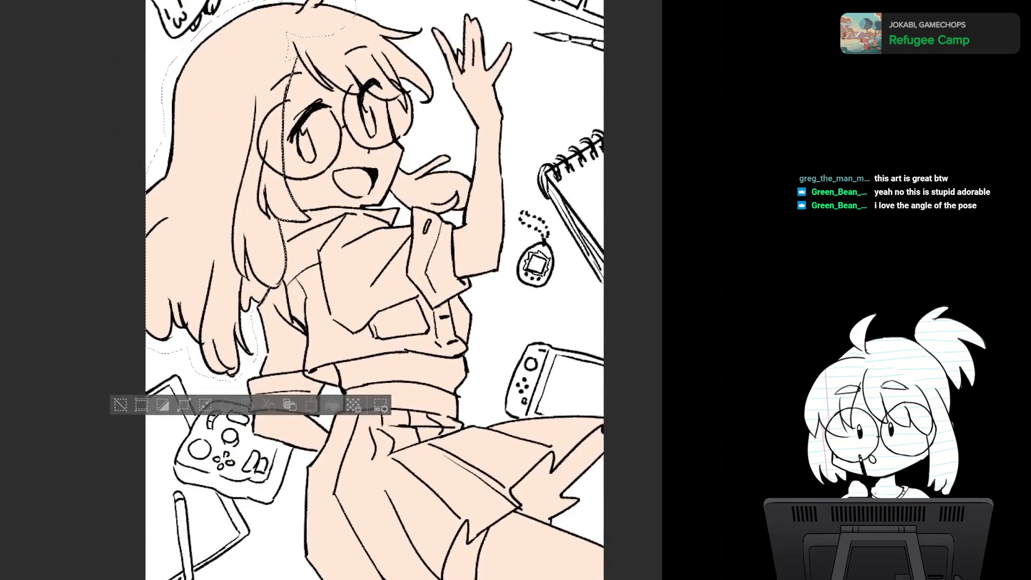
{"action": "left_click_drag", "start_coordinate": [430, 242], "coordinate": [428, 404]}
{"action": "left_click_drag", "start_coordinate": [483, 215], "coordinate": [534, 293]}
{"action": "scroll", "coordinate": [354, 386], "scroll_direction": "up", "scroll_amount": 3}
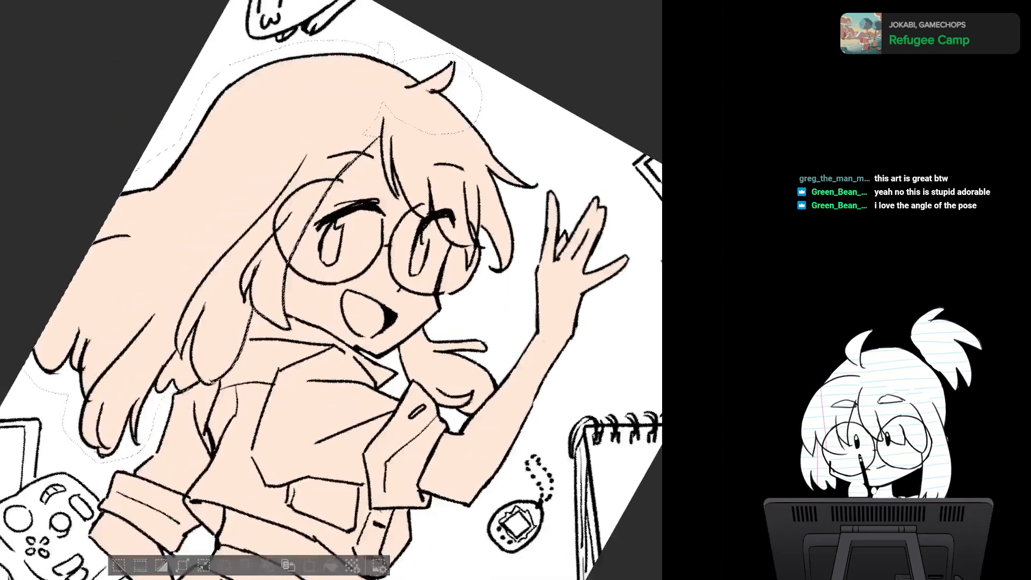
{"action": "scroll", "coordinate": [397, 268], "scroll_direction": "up", "scroll_amount": 3}
{"action": "left_click_drag", "start_coordinate": [376, 188], "coordinate": [322, 270]}
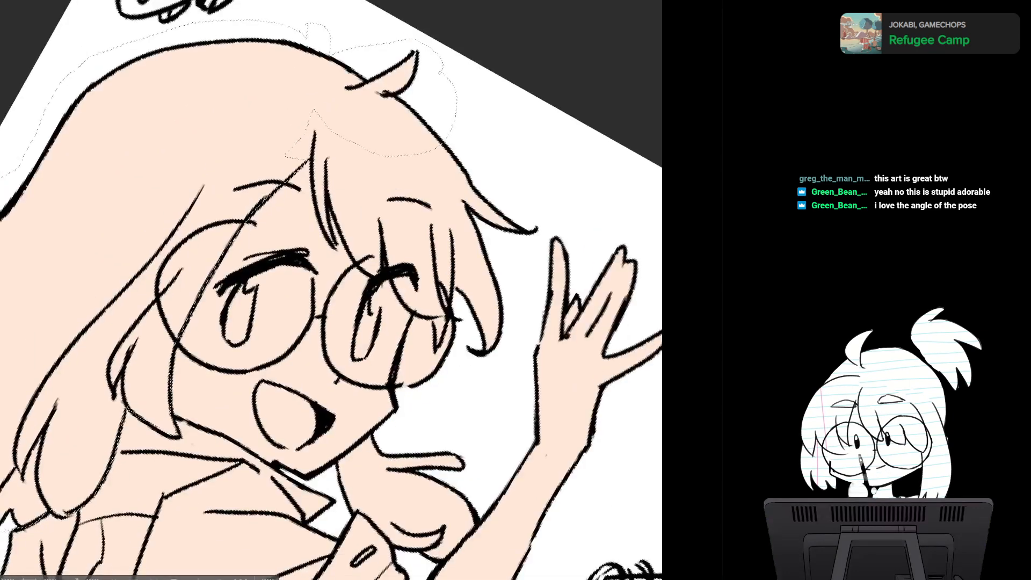
{"action": "mouse_move", "coordinate": [302, 102]}
{"action": "left_mouse_down"}
{"action": "mouse_move", "coordinate": [279, 173]}
{"action": "mouse_move", "coordinate": [321, 93]}
{"action": "mouse_move", "coordinate": [320, 150]}
{"action": "left_mouse_up"}
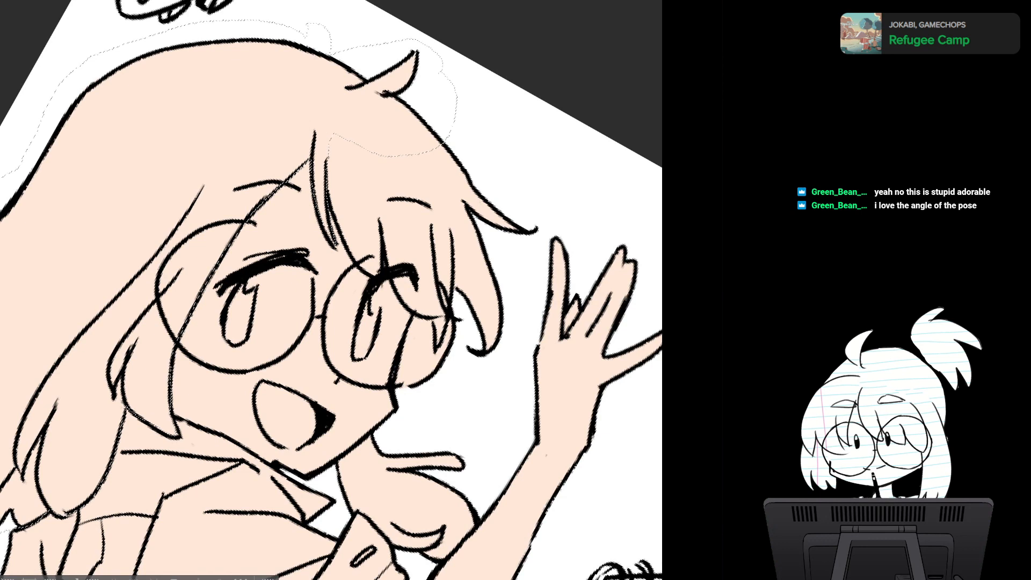
{"action": "mouse_move", "coordinate": [374, 277]}
{"action": "left_mouse_down"}
{"action": "mouse_move", "coordinate": [383, 215]}
{"action": "mouse_move", "coordinate": [339, 120]}
{"action": "mouse_move", "coordinate": [327, 153]}
{"action": "left_mouse_up"}
{"action": "left_click_drag", "start_coordinate": [445, 317], "coordinate": [433, 233]}
{"action": "left_click_drag", "start_coordinate": [362, 180], "coordinate": [369, 215]}
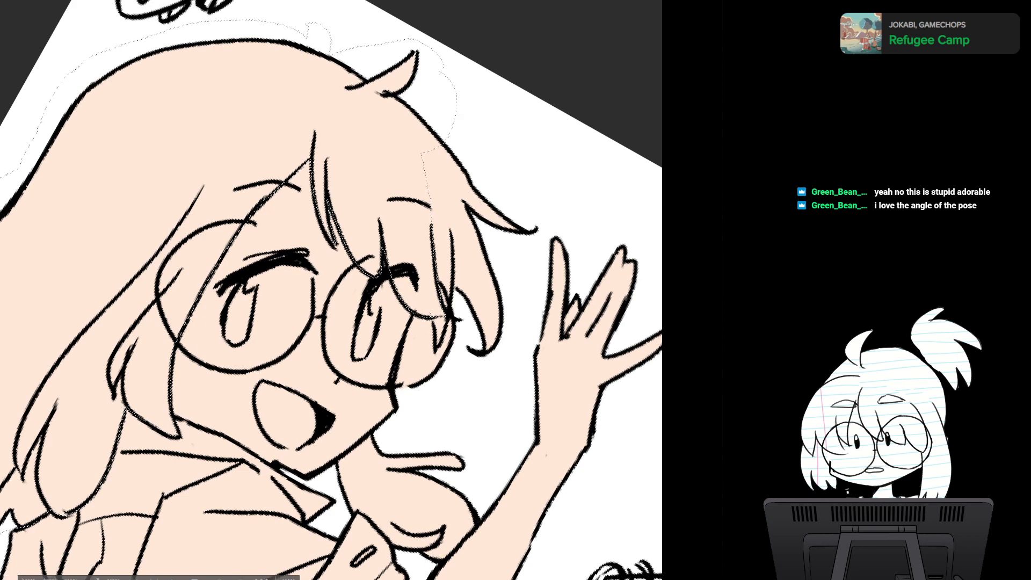
- Extend the hair selection around the outer fringe strands near the raised hand, and include the small hair bunch behind the neck
{"action": "mouse_move", "coordinate": [433, 321]}
{"action": "left_mouse_down"}
{"action": "mouse_move", "coordinate": [435, 351]}
{"action": "mouse_move", "coordinate": [458, 239]}
{"action": "mouse_move", "coordinate": [426, 177]}
{"action": "left_mouse_up"}
{"action": "mouse_move", "coordinate": [453, 292]}
{"action": "left_mouse_down"}
{"action": "mouse_move", "coordinate": [462, 362]}
{"action": "mouse_move", "coordinate": [504, 354]}
{"action": "mouse_move", "coordinate": [536, 247]}
{"action": "mouse_move", "coordinate": [538, 193]}
{"action": "mouse_move", "coordinate": [489, 142]}
{"action": "left_mouse_up"}
{"action": "left_click_drag", "start_coordinate": [430, 124], "coordinate": [410, 144]}
{"action": "scroll", "coordinate": [473, 301], "scroll_direction": "down", "scroll_amount": 4}
{"action": "left_click_drag", "start_coordinate": [376, 365], "coordinate": [357, 287]}
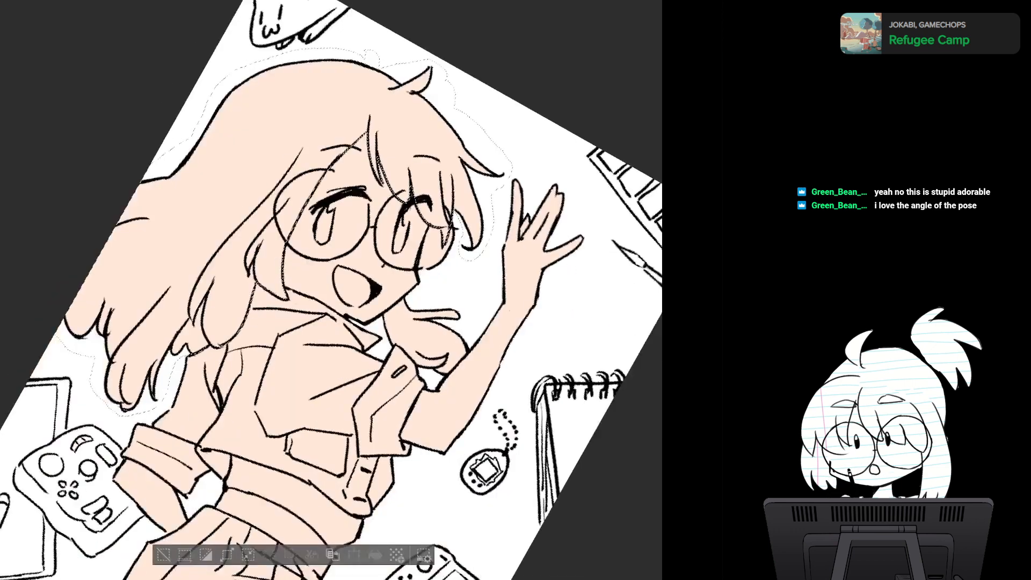
{"action": "scroll", "coordinate": [375, 290], "scroll_direction": "up", "scroll_amount": 4}
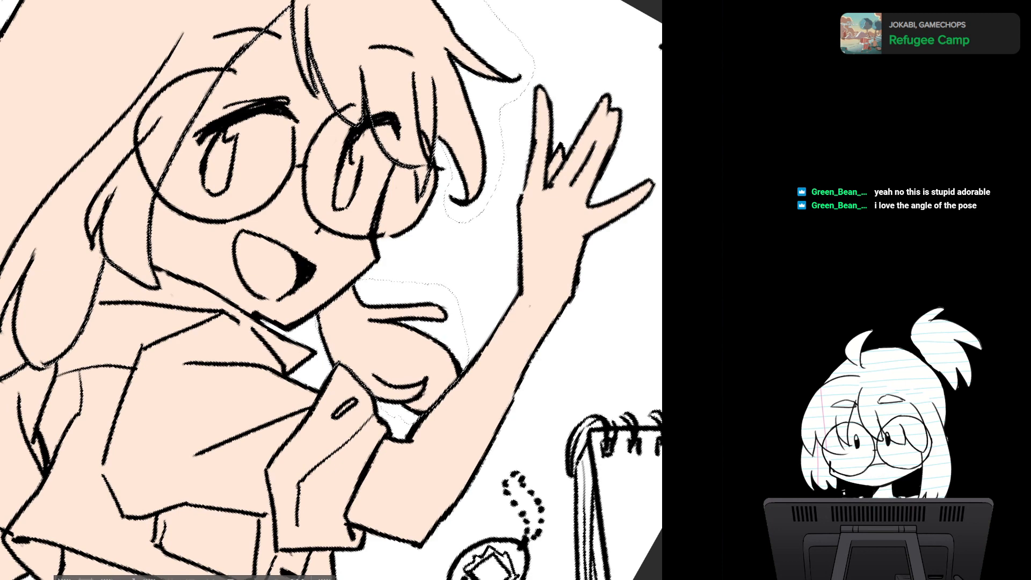
- Examine the hair selection on the upright canvas and in mirrored view, checking the crown, fringe, side locks and hair bunch
{"action": "key", "text": "h"}
{"action": "key", "text": "h"}
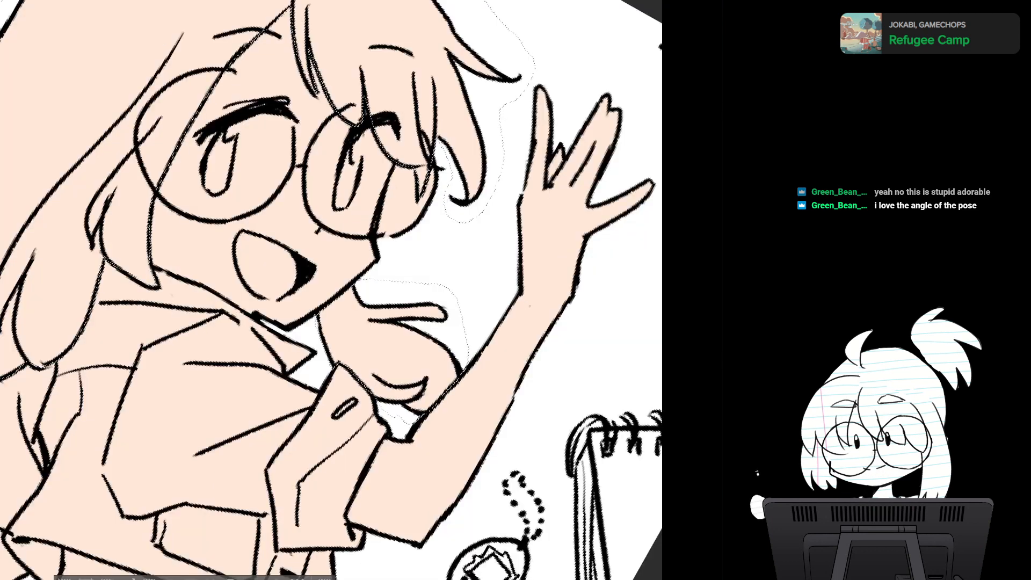
{"action": "key", "text": "ctrl+minus"}
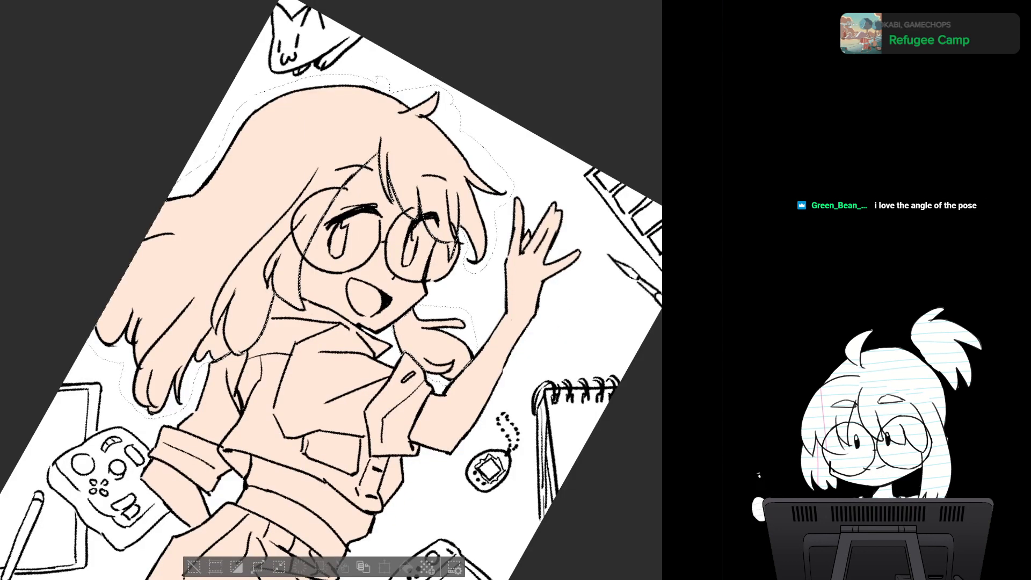
{"action": "key", "text": "ctrl+@"}
{"action": "left_click_drag", "start_coordinate": [484, 462], "coordinate": [434, 275]}
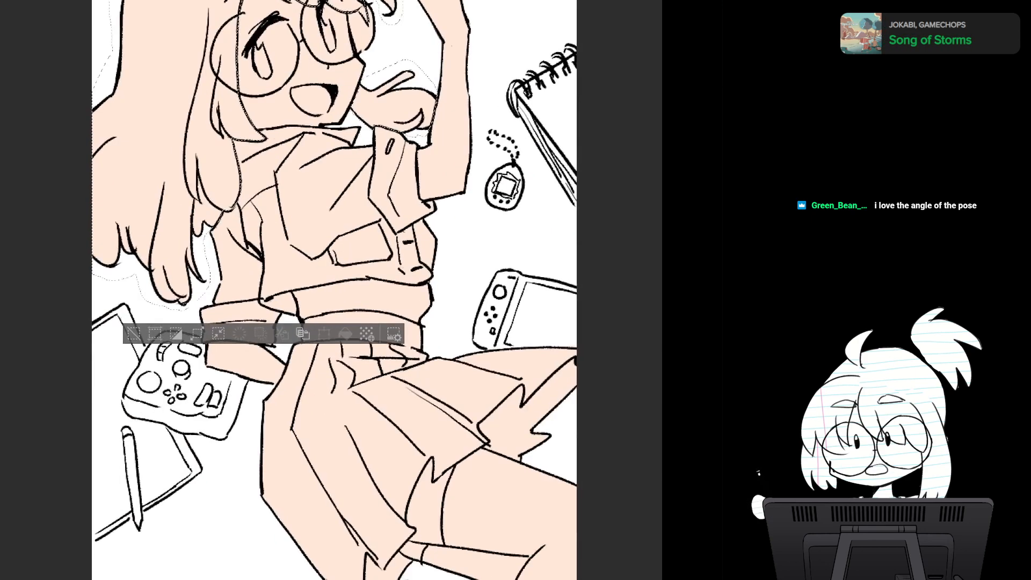
{"action": "left_click_drag", "start_coordinate": [492, 305], "coordinate": [518, 305]}
{"action": "left_click_drag", "start_coordinate": [485, 275], "coordinate": [500, 349]}
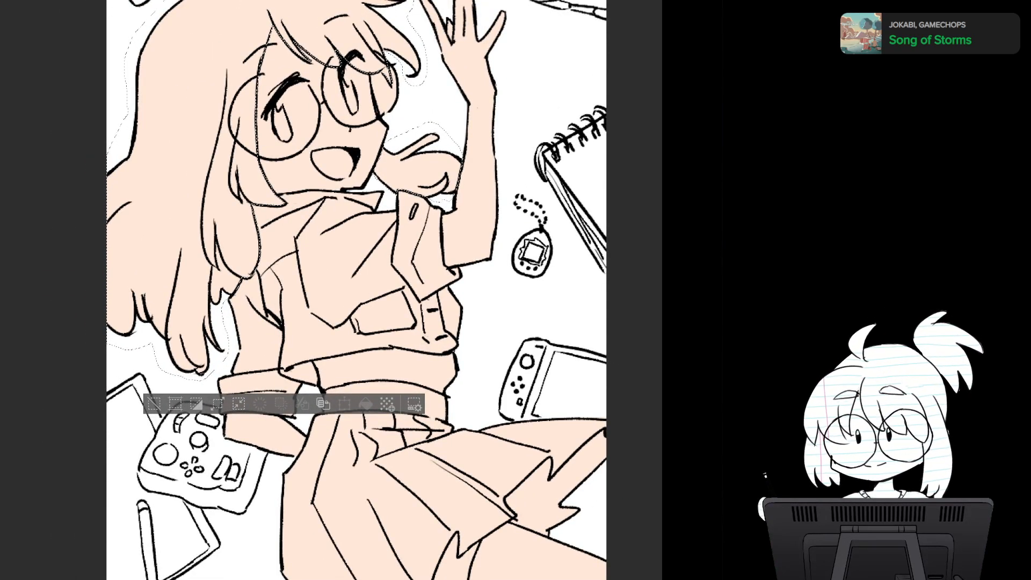
{"action": "left_click_drag", "start_coordinate": [376, 349], "coordinate": [388, 403]}
{"action": "key", "text": "h"}
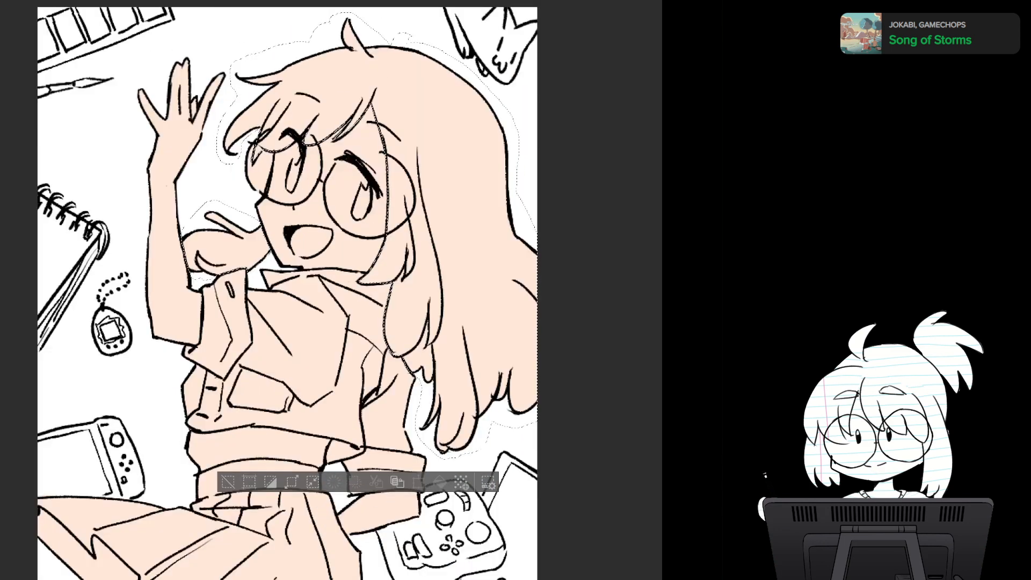
{"action": "key", "text": "h"}
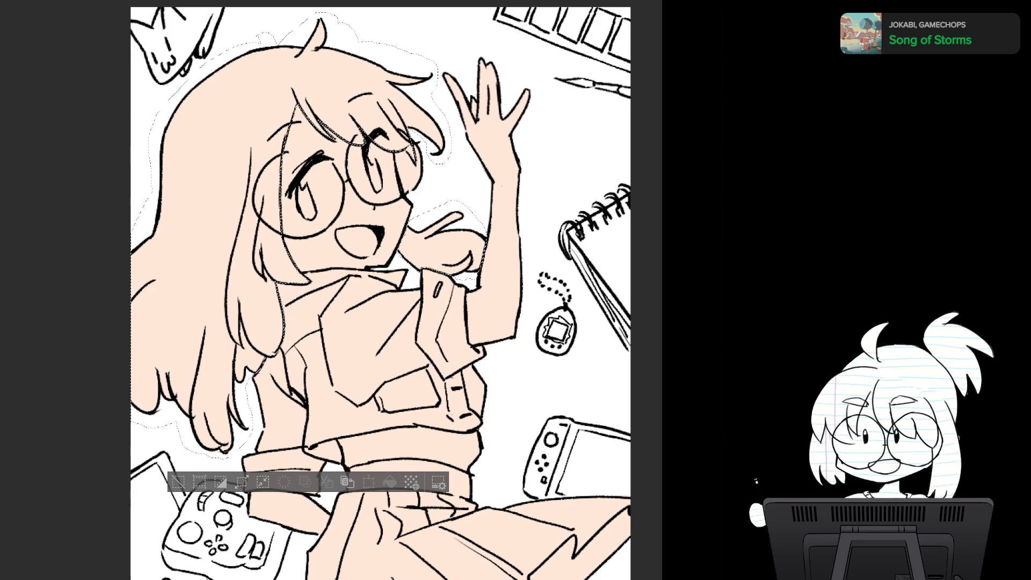
- Clear the hair selection and fill the hair area with a flat dark red
{"action": "scroll", "coordinate": [380, 290], "scroll_direction": "down", "scroll_amount": 5}
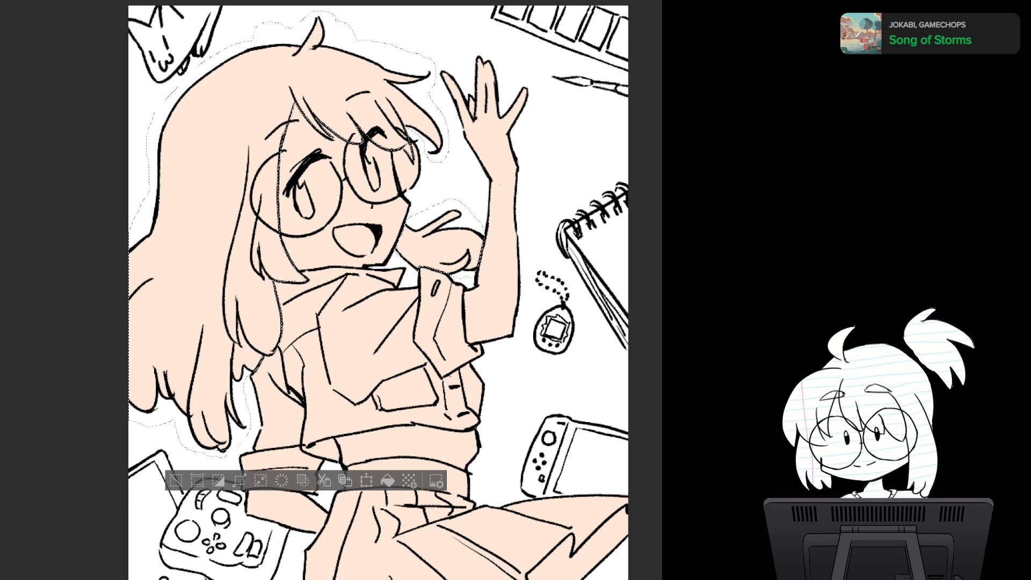
{"action": "key", "text": "ctrl+d"}
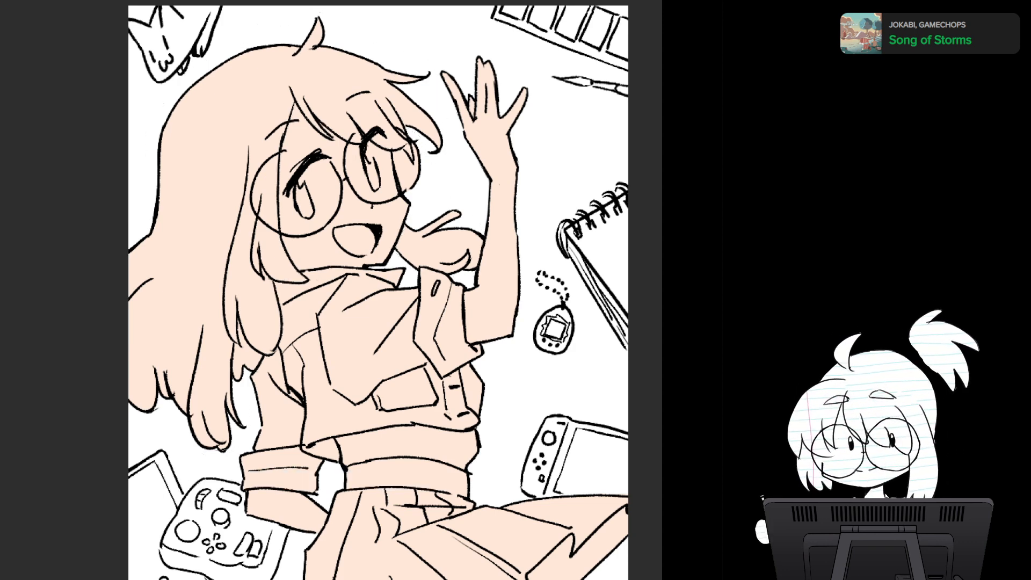
{"action": "key", "text": "ctrl+Tab"}
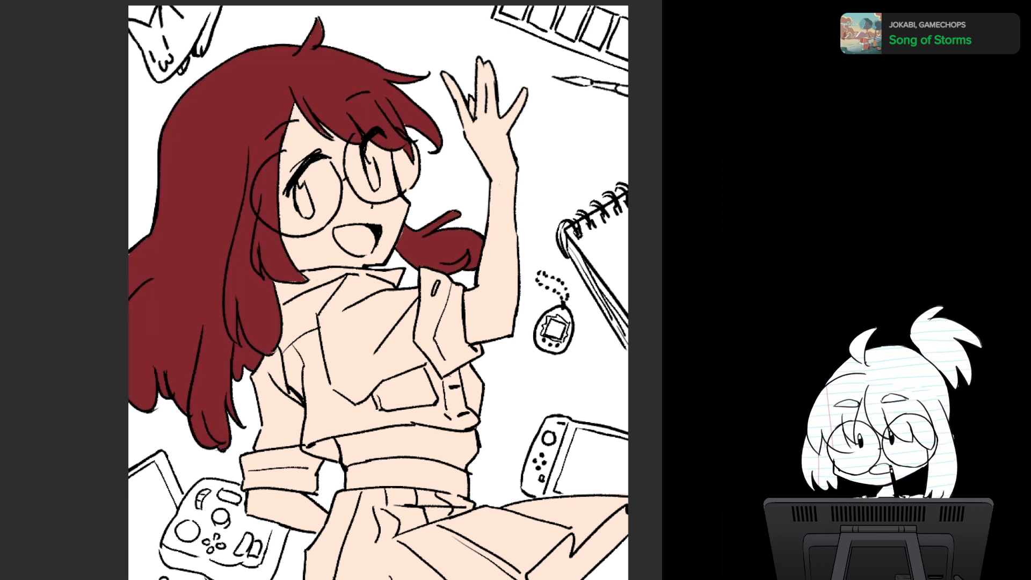
- Examine the filled hair around the face, side locks, fringe and hair bunch, and the uncolored shirt below
{"action": "scroll", "coordinate": [454, 330], "scroll_direction": "up", "scroll_amount": 5}
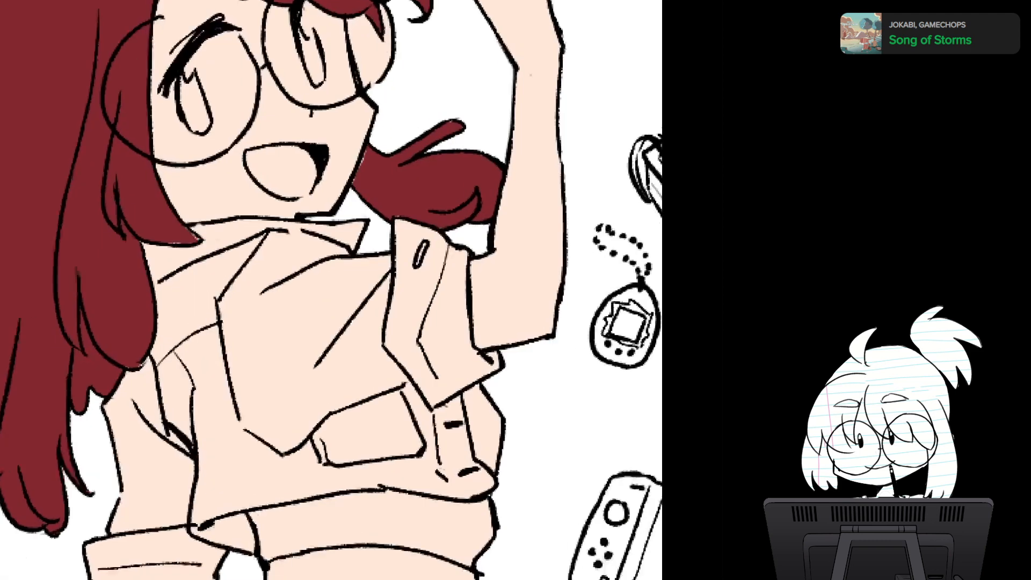
{"action": "left_click_drag", "start_coordinate": [416, 258], "coordinate": [451, 333]}
{"action": "scroll", "coordinate": [450, 336], "scroll_direction": "up", "scroll_amount": 1}
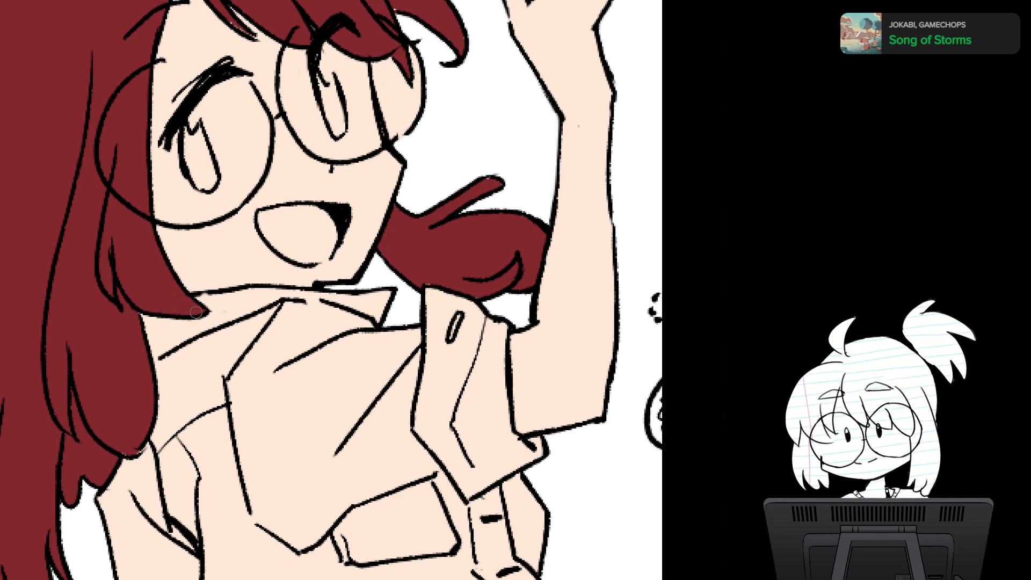
{"action": "left_click_drag", "start_coordinate": [216, 262], "coordinate": [236, 372]}
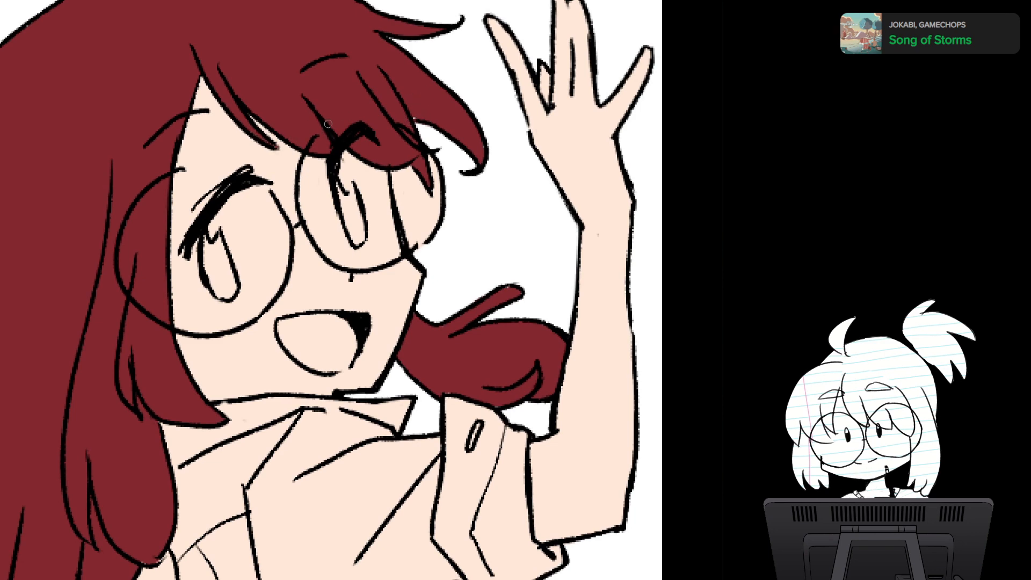
{"action": "mouse_move", "coordinate": [301, 322]}
{"action": "left_mouse_down"}
{"action": "mouse_move", "coordinate": [326, 290]}
{"action": "mouse_move", "coordinate": [395, 138]}
{"action": "left_mouse_up"}
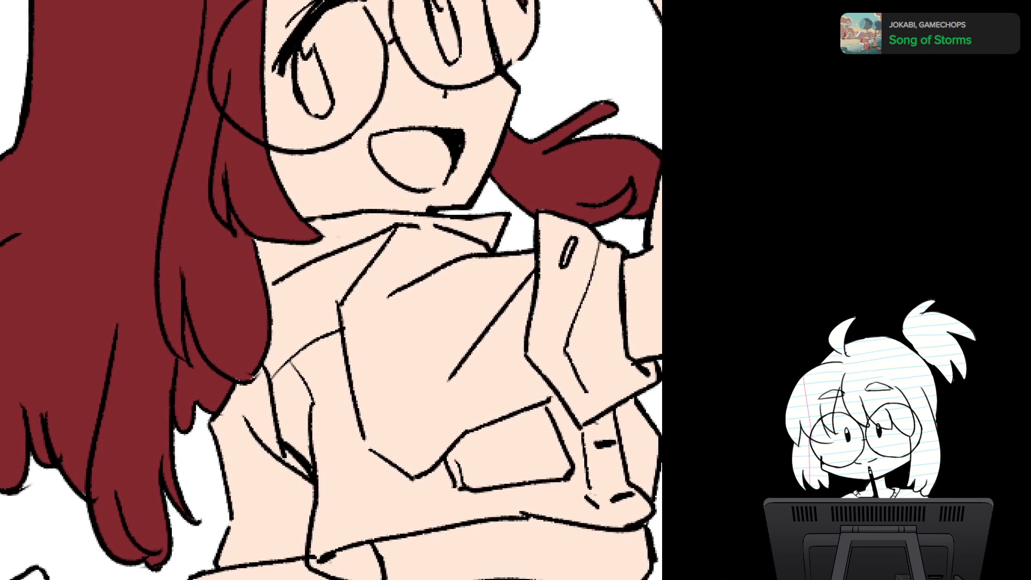
{"action": "left_click_drag", "start_coordinate": [269, 321], "coordinate": [161, 530]}
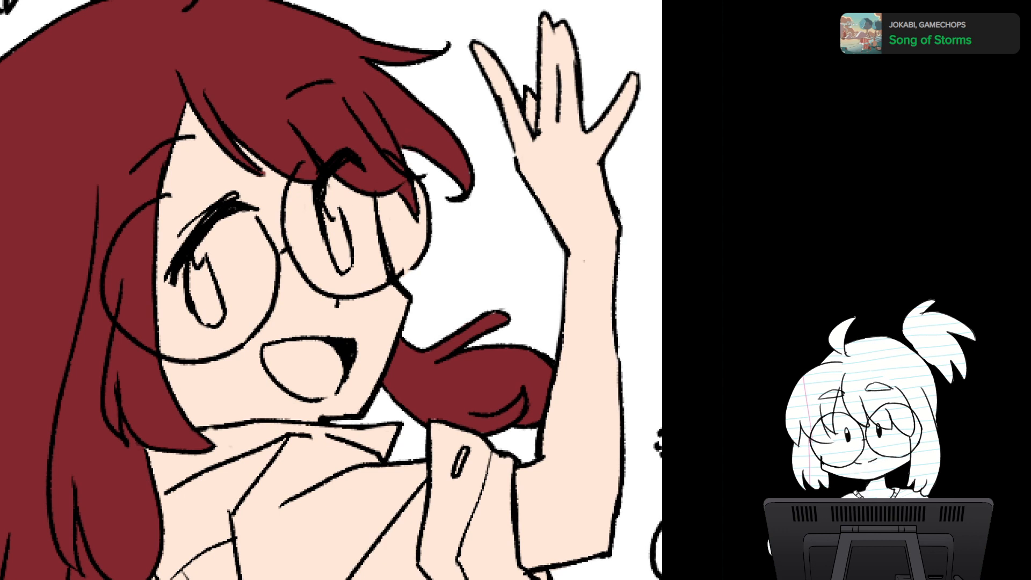
{"action": "mouse_move", "coordinate": [489, 444]}
{"action": "left_mouse_down"}
{"action": "mouse_move", "coordinate": [540, 269]}
{"action": "mouse_move", "coordinate": [523, 247]}
{"action": "mouse_move", "coordinate": [460, 227]}
{"action": "left_mouse_up"}
{"action": "scroll", "coordinate": [522, 247], "scroll_direction": "down", "scroll_amount": 1}
{"action": "scroll", "coordinate": [502, 276], "scroll_direction": "down", "scroll_amount": 1}
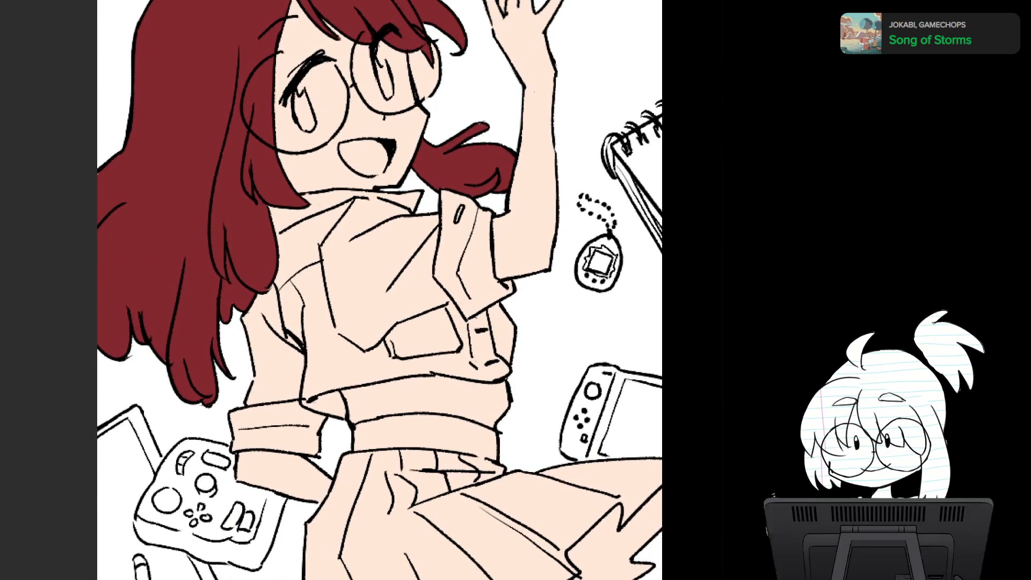
- Select the shirt with the lasso along the collar and around the raised arm's rolled sleeve cuff
{"action": "scroll", "coordinate": [395, 284], "scroll_direction": "up", "scroll_amount": 2}
{"action": "mouse_move", "coordinate": [395, 285]}
{"action": "left_mouse_down"}
{"action": "mouse_move", "coordinate": [357, 317]}
{"action": "mouse_move", "coordinate": [378, 296]}
{"action": "left_mouse_up"}
{"action": "mouse_move", "coordinate": [210, 170]}
{"action": "left_mouse_down"}
{"action": "mouse_move", "coordinate": [403, 145]}
{"action": "mouse_move", "coordinate": [420, 159]}
{"action": "mouse_move", "coordinate": [430, 155]}
{"action": "mouse_move", "coordinate": [418, 135]}
{"action": "mouse_move", "coordinate": [474, 128]}
{"action": "mouse_move", "coordinate": [513, 161]}
{"action": "mouse_move", "coordinate": [518, 215]}
{"action": "mouse_move", "coordinate": [297, 252]}
{"action": "mouse_move", "coordinate": [226, 180]}
{"action": "left_mouse_up"}
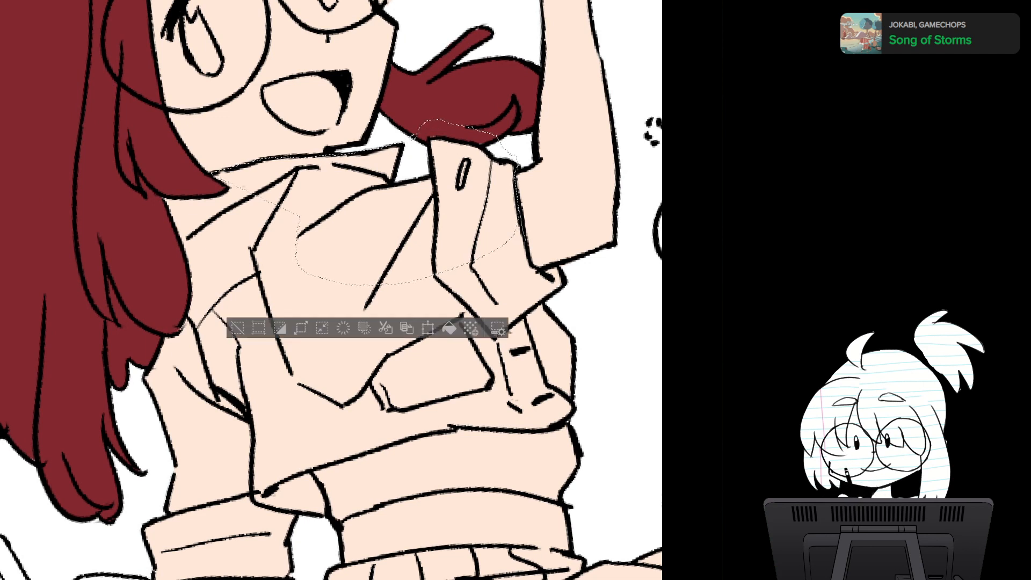
{"action": "mouse_move", "coordinate": [516, 174]}
{"action": "left_mouse_down"}
{"action": "mouse_move", "coordinate": [519, 218]}
{"action": "mouse_move", "coordinate": [543, 268]}
{"action": "mouse_move", "coordinate": [575, 282]}
{"action": "mouse_move", "coordinate": [557, 296]}
{"action": "mouse_move", "coordinate": [493, 283]}
{"action": "mouse_move", "coordinate": [499, 207]}
{"action": "mouse_move", "coordinate": [519, 217]}
{"action": "left_mouse_up"}
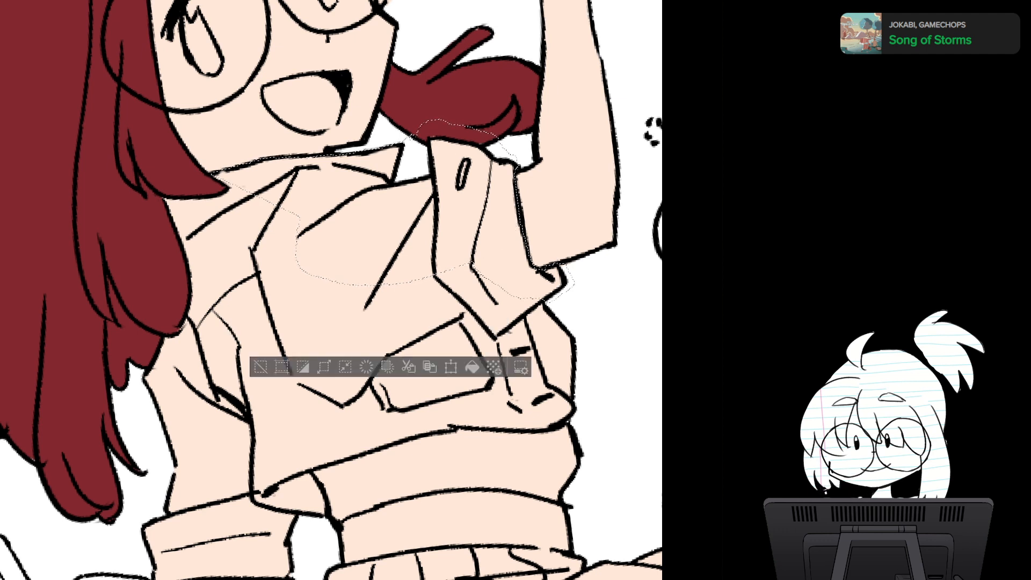
{"action": "mouse_move", "coordinate": [544, 302]}
{"action": "left_mouse_down"}
{"action": "mouse_move", "coordinate": [500, 340]}
{"action": "mouse_move", "coordinate": [461, 237]}
{"action": "left_mouse_up"}
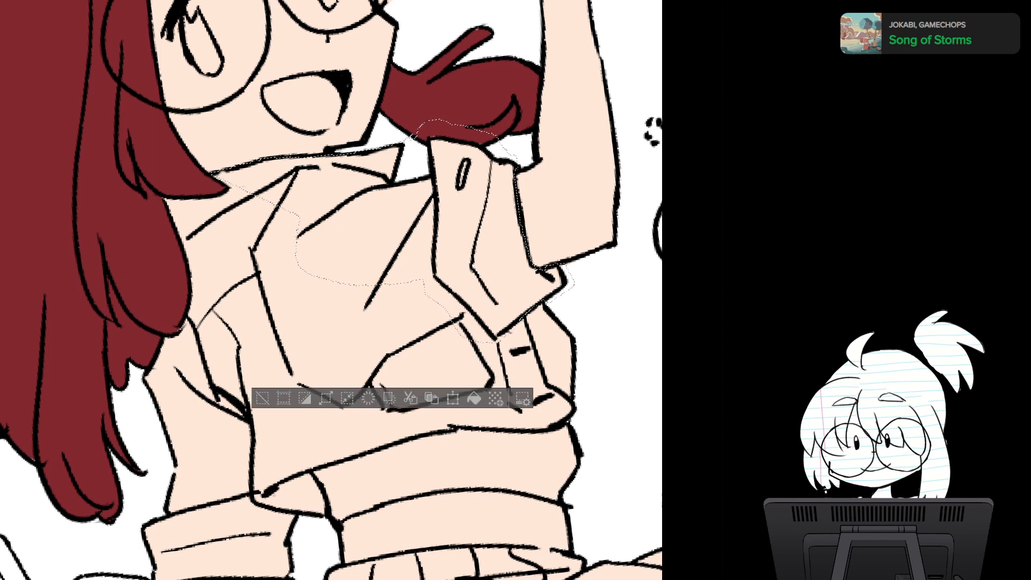
- Extend the shirt selection down the button placket, over the shoulder beside the hair, and along the lowered arm's outer edge
{"action": "mouse_move", "coordinate": [574, 410]}
{"action": "left_mouse_down"}
{"action": "mouse_move", "coordinate": [552, 426]}
{"action": "mouse_move", "coordinate": [525, 423]}
{"action": "mouse_move", "coordinate": [477, 341]}
{"action": "left_mouse_up"}
{"action": "key", "text": "shift+space"}
{"action": "left_click_drag", "start_coordinate": [332, 290], "coordinate": [361, 194]}
{"action": "mouse_move", "coordinate": [263, 52]}
{"action": "left_mouse_down"}
{"action": "mouse_move", "coordinate": [221, 50]}
{"action": "mouse_move", "coordinate": [217, 153]}
{"action": "mouse_move", "coordinate": [176, 192]}
{"action": "mouse_move", "coordinate": [155, 237]}
{"action": "mouse_move", "coordinate": [151, 317]}
{"action": "mouse_move", "coordinate": [167, 370]}
{"action": "mouse_move", "coordinate": [315, 276]}
{"action": "mouse_move", "coordinate": [402, 173]}
{"action": "left_mouse_up"}
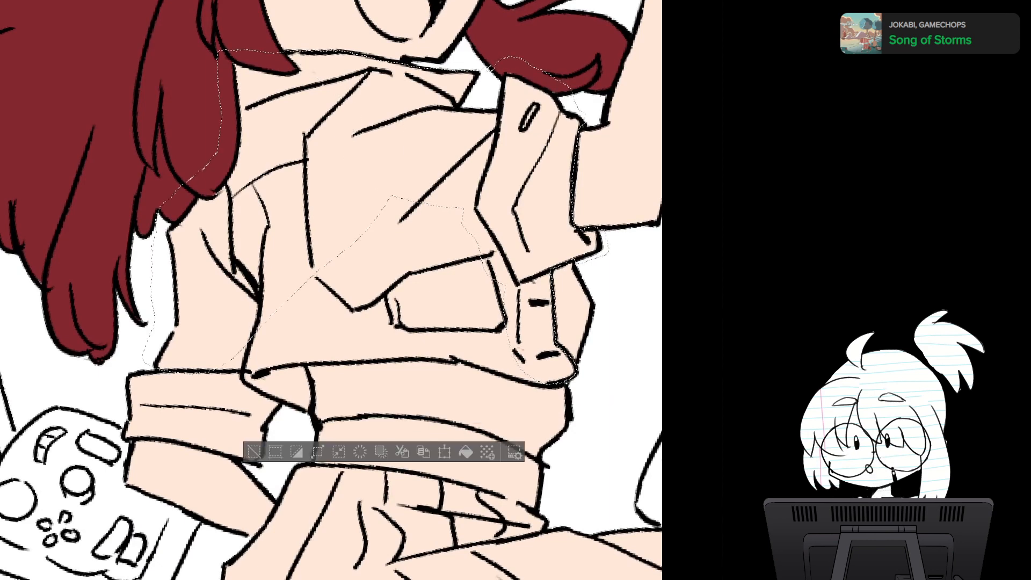
{"action": "left_click_drag", "start_coordinate": [343, 322], "coordinate": [361, 252]}
{"action": "mouse_move", "coordinate": [184, 256]}
{"action": "left_mouse_down"}
{"action": "mouse_move", "coordinate": [140, 337]}
{"action": "mouse_move", "coordinate": [232, 275]}
{"action": "mouse_move", "coordinate": [191, 257]}
{"action": "left_mouse_up"}
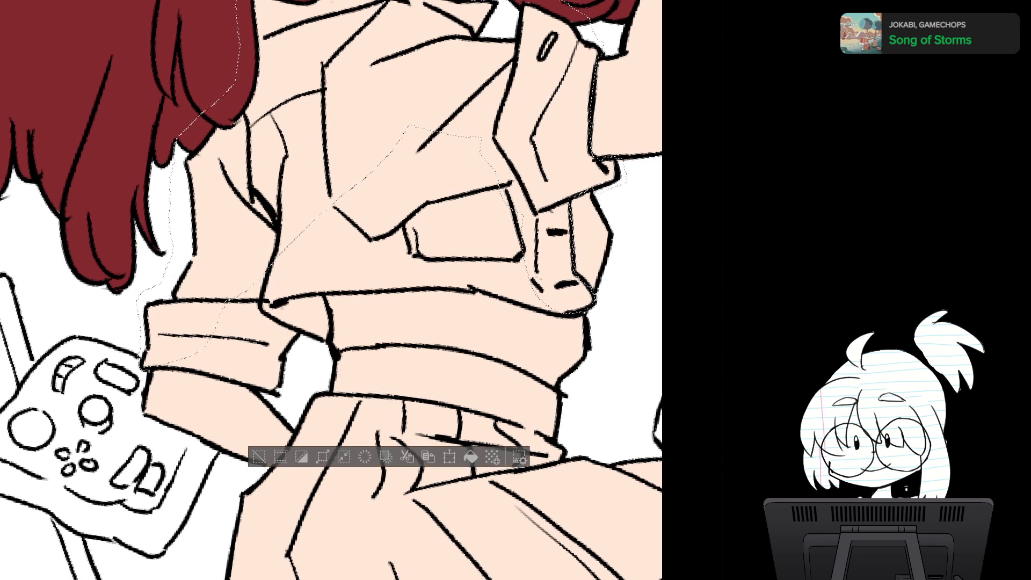
- Extend the shirt selection around the lowered arm's rolled cuff and along the shirt's bottom hem
{"action": "mouse_move", "coordinate": [145, 370]}
{"action": "left_mouse_down"}
{"action": "mouse_move", "coordinate": [260, 360]}
{"action": "mouse_move", "coordinate": [276, 317]}
{"action": "mouse_move", "coordinate": [234, 268]}
{"action": "left_mouse_up"}
{"action": "mouse_move", "coordinate": [148, 369]}
{"action": "left_mouse_down"}
{"action": "mouse_move", "coordinate": [272, 392]}
{"action": "mouse_move", "coordinate": [283, 360]}
{"action": "mouse_move", "coordinate": [325, 342]}
{"action": "mouse_move", "coordinate": [315, 312]}
{"action": "mouse_move", "coordinate": [269, 293]}
{"action": "left_mouse_up"}
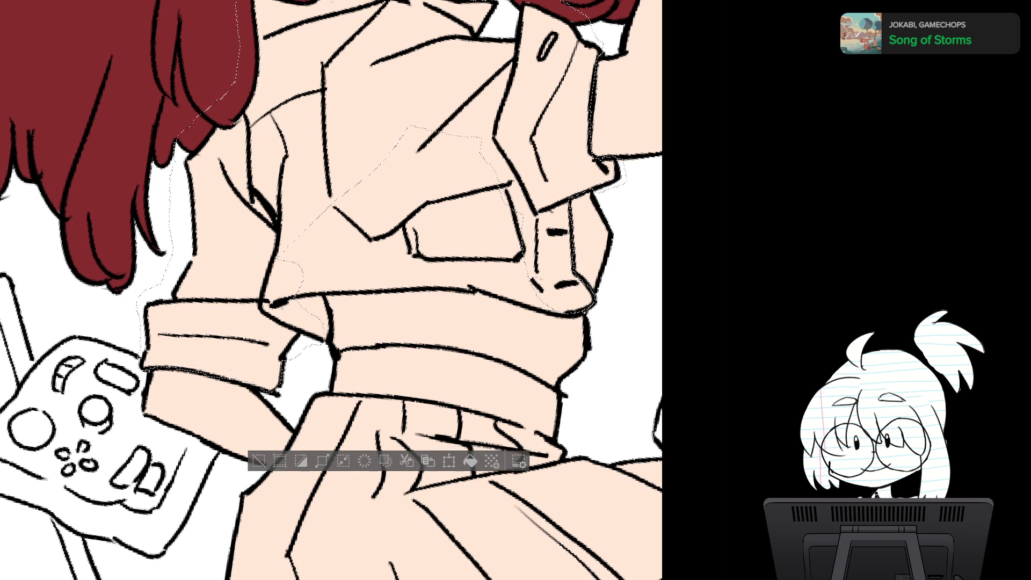
{"action": "left_click_drag", "start_coordinate": [259, 393], "coordinate": [267, 371]}
{"action": "mouse_move", "coordinate": [324, 295]}
{"action": "left_mouse_down"}
{"action": "mouse_move", "coordinate": [330, 342]}
{"action": "mouse_move", "coordinate": [292, 349]}
{"action": "mouse_move", "coordinate": [342, 263]}
{"action": "left_mouse_up"}
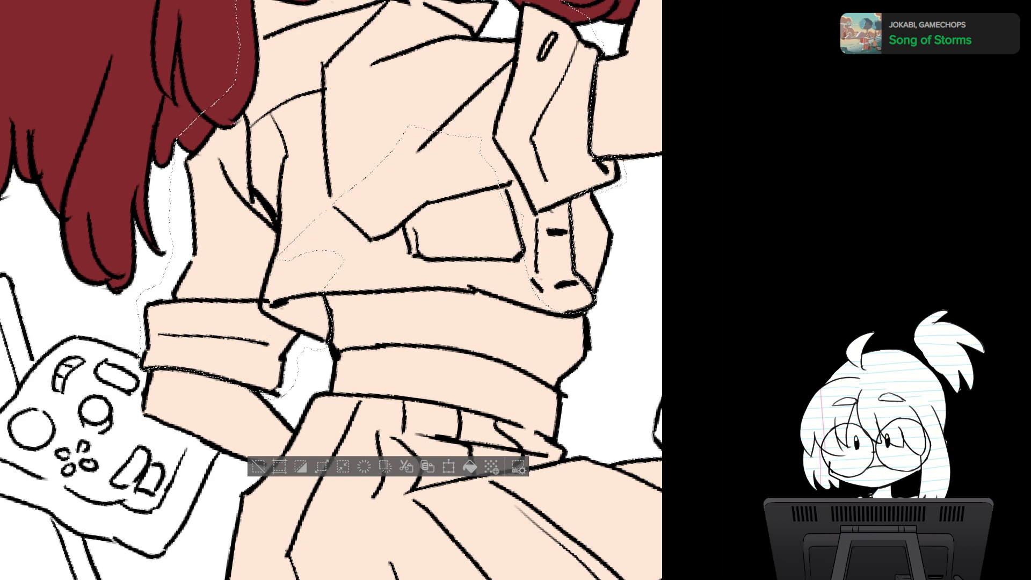
{"action": "mouse_move", "coordinate": [330, 343]}
{"action": "left_mouse_down"}
{"action": "mouse_move", "coordinate": [317, 329]}
{"action": "mouse_move", "coordinate": [347, 394]}
{"action": "mouse_move", "coordinate": [289, 281]}
{"action": "mouse_move", "coordinate": [272, 271]}
{"action": "mouse_move", "coordinate": [394, 205]}
{"action": "mouse_move", "coordinate": [466, 187]}
{"action": "mouse_move", "coordinate": [473, 164]}
{"action": "mouse_move", "coordinate": [228, 201]}
{"action": "mouse_move", "coordinate": [192, 297]}
{"action": "left_mouse_up"}
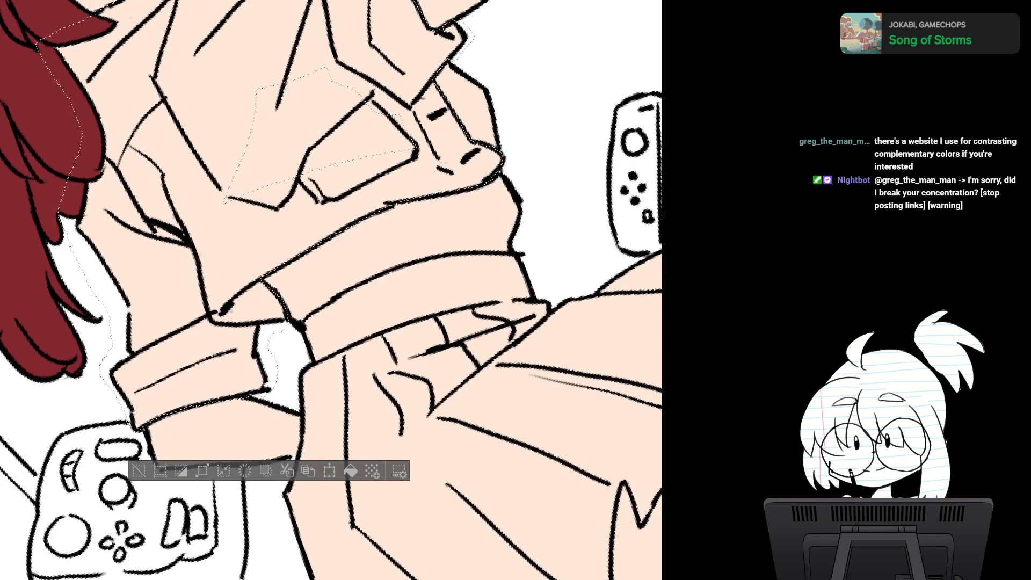
- Examine the shirt selection on the tilted and upright canvas, checking the collar, both cuffs, placket and hem
{"action": "left_click_drag", "start_coordinate": [330, 290], "coordinate": [342, 332]}
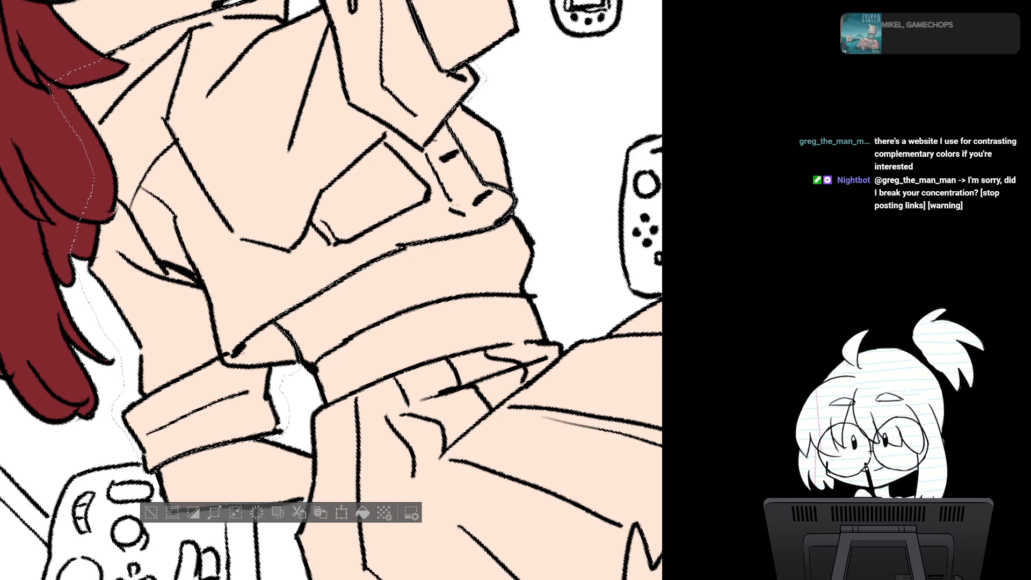
{"action": "left_click_drag", "start_coordinate": [413, 198], "coordinate": [441, 326]}
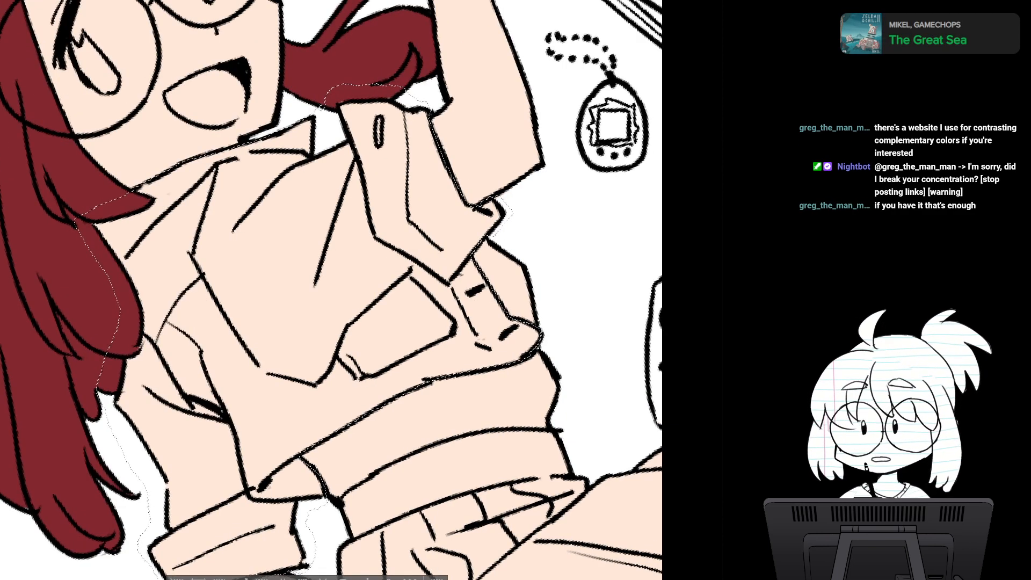
{"action": "key", "text": "ctrl+minus"}
{"action": "key", "text": "asciicircum"}
{"action": "key", "text": "asciicircum"}
{"action": "key", "text": "asciicircum"}
{"action": "key", "text": "asciicircum"}
{"action": "key", "text": "asciicircum"}
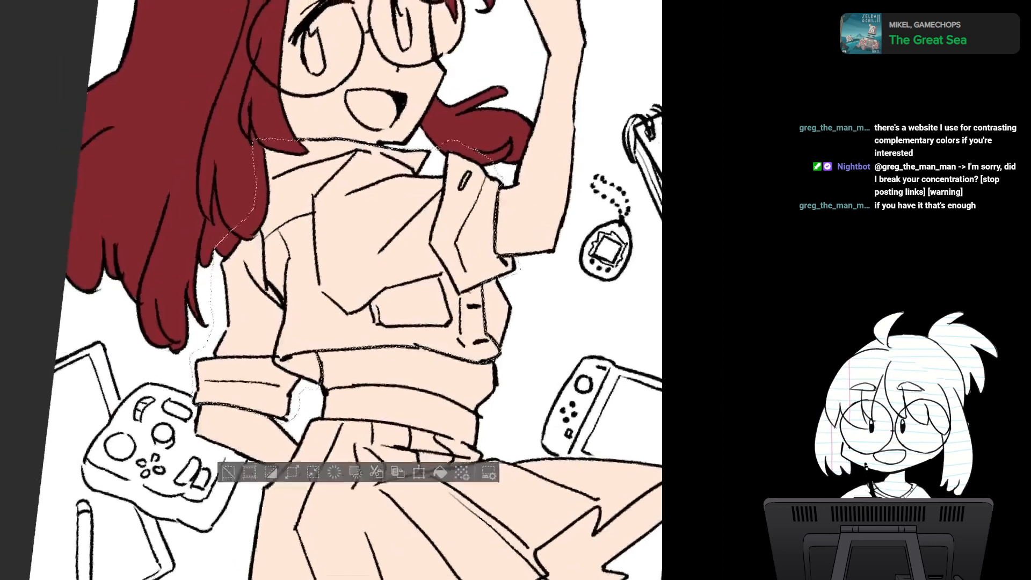
{"action": "key", "text": "minus"}
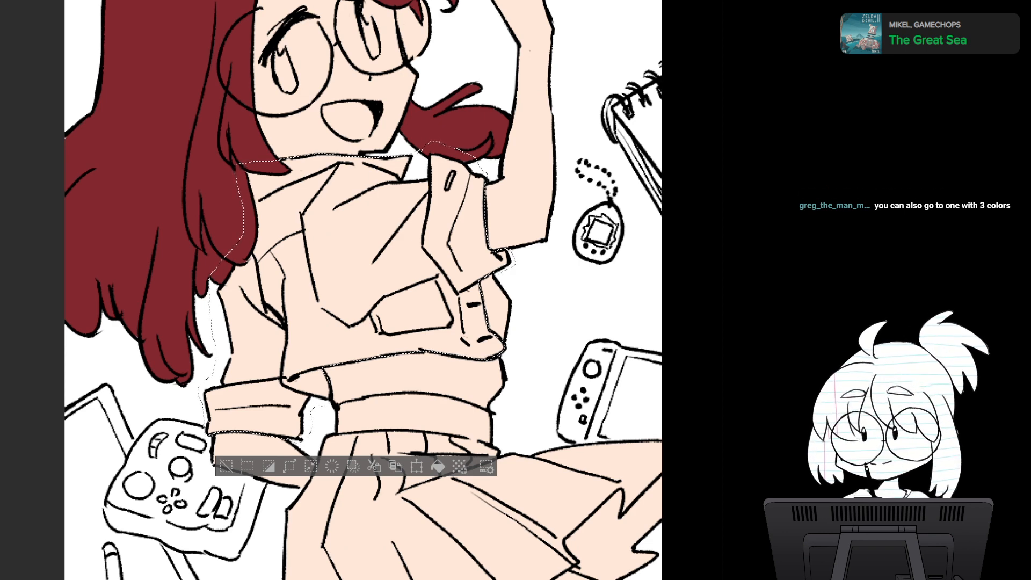
{"action": "left_click_drag", "start_coordinate": [363, 322], "coordinate": [382, 287]}
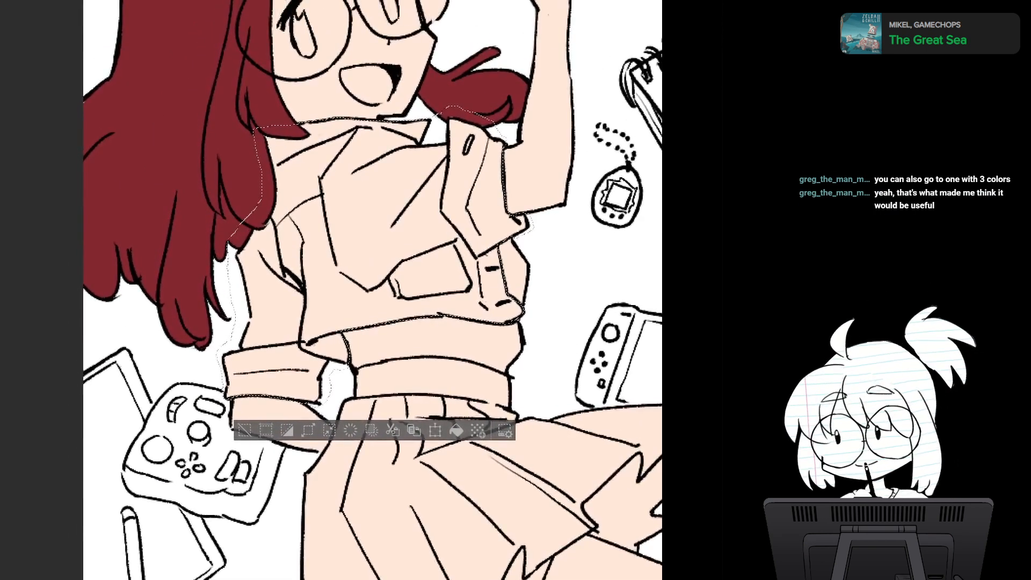
- Check the outfit colors in the reference character illustration and fill the shirt area with a flat coral
{"action": "key", "text": "ctrl+d"}
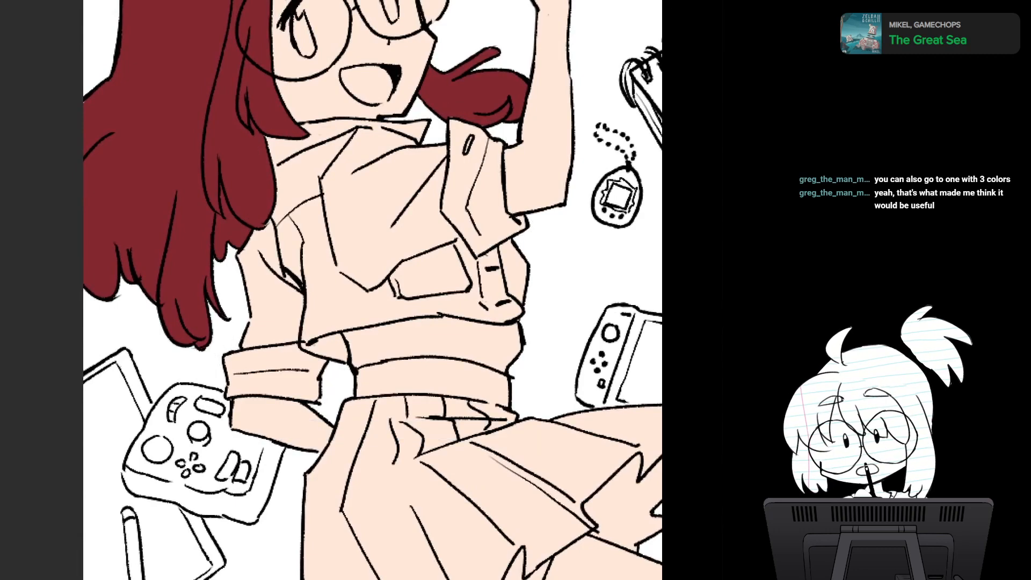
{"action": "key", "text": "ctrl+Tab"}
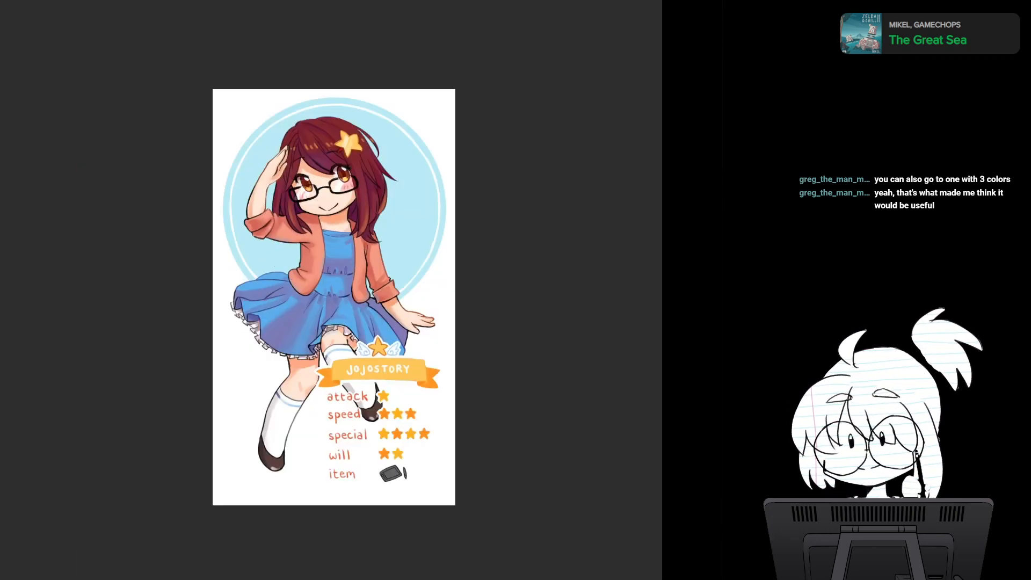
{"action": "key", "text": "ctrl+Tab"}
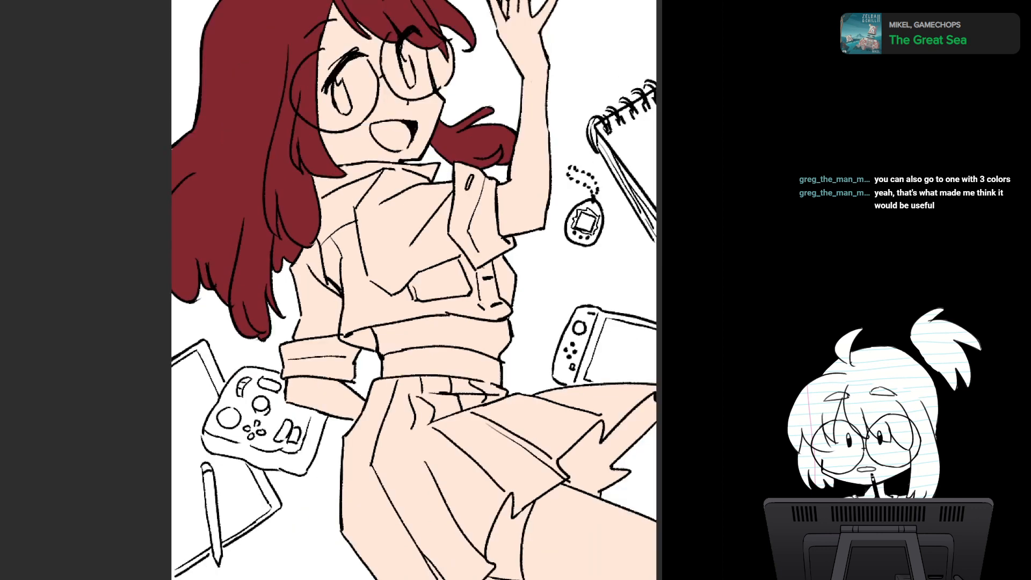
{"action": "left_click_drag", "start_coordinate": [414, 290], "coordinate": [359, 261]}
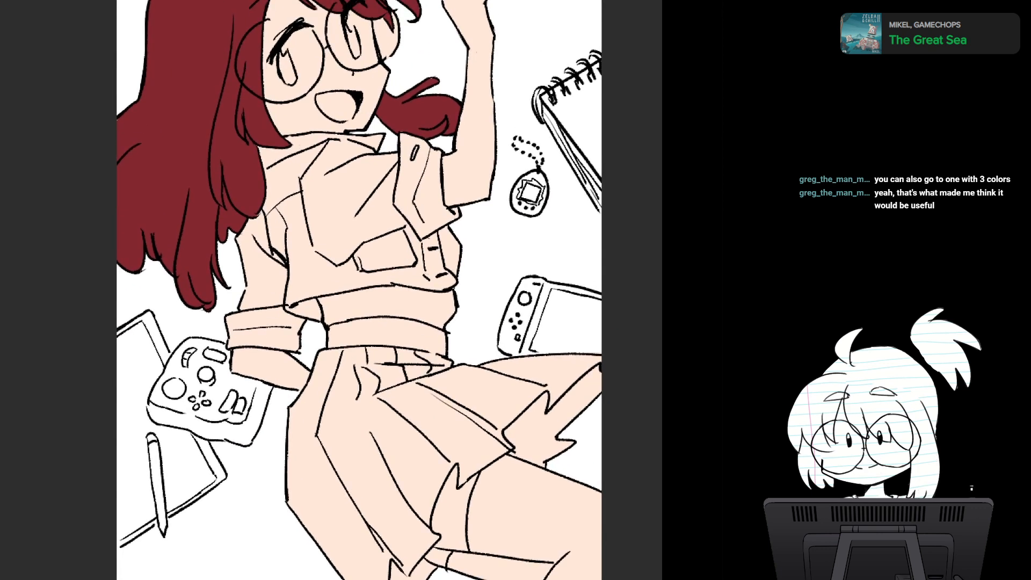
{"action": "key", "text": "ctrl+z"}
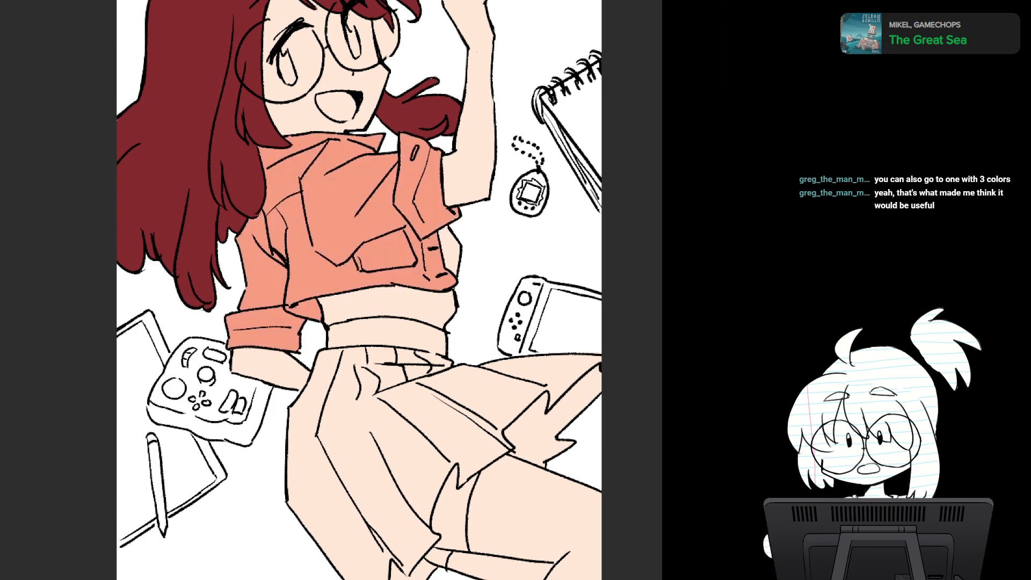
- Examine the coral shirt against the dark red hair, bare midriff and skirt at several zoom levels
{"action": "scroll", "coordinate": [456, 320], "scroll_direction": "down", "scroll_amount": 4}
{"action": "scroll", "coordinate": [444, 320], "scroll_direction": "up", "scroll_amount": 5}
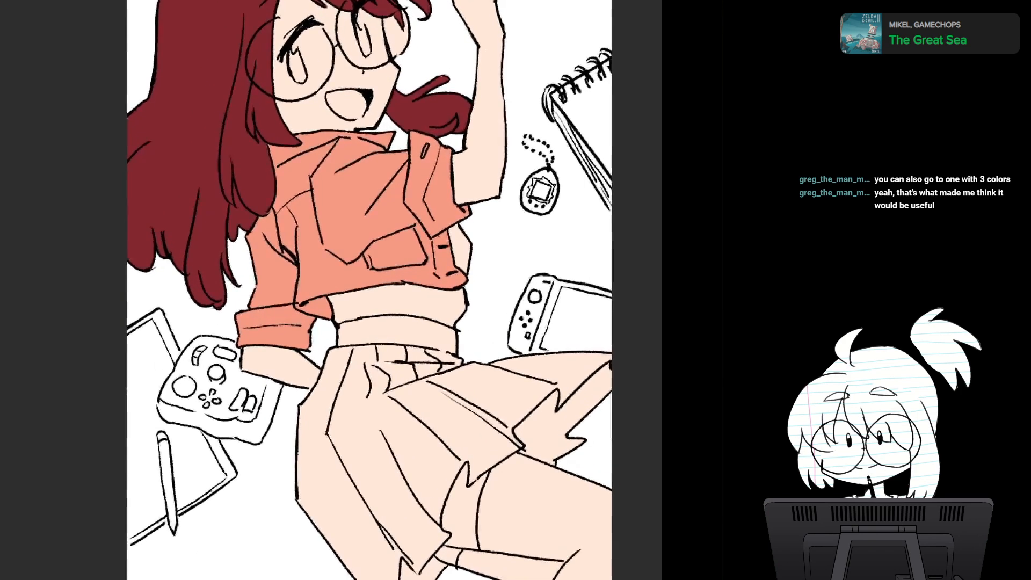
{"action": "scroll", "coordinate": [443, 320], "scroll_direction": "down", "scroll_amount": 5}
{"action": "scroll", "coordinate": [444, 320], "scroll_direction": "up", "scroll_amount": 5}
{"action": "scroll", "coordinate": [444, 320], "scroll_direction": "up", "scroll_amount": 1}
{"action": "left_click_drag", "start_coordinate": [444, 320], "coordinate": [414, 278]}
{"action": "scroll", "coordinate": [366, 290], "scroll_direction": "down", "scroll_amount": 2}
{"action": "scroll", "coordinate": [366, 290], "scroll_direction": "up", "scroll_amount": 2}
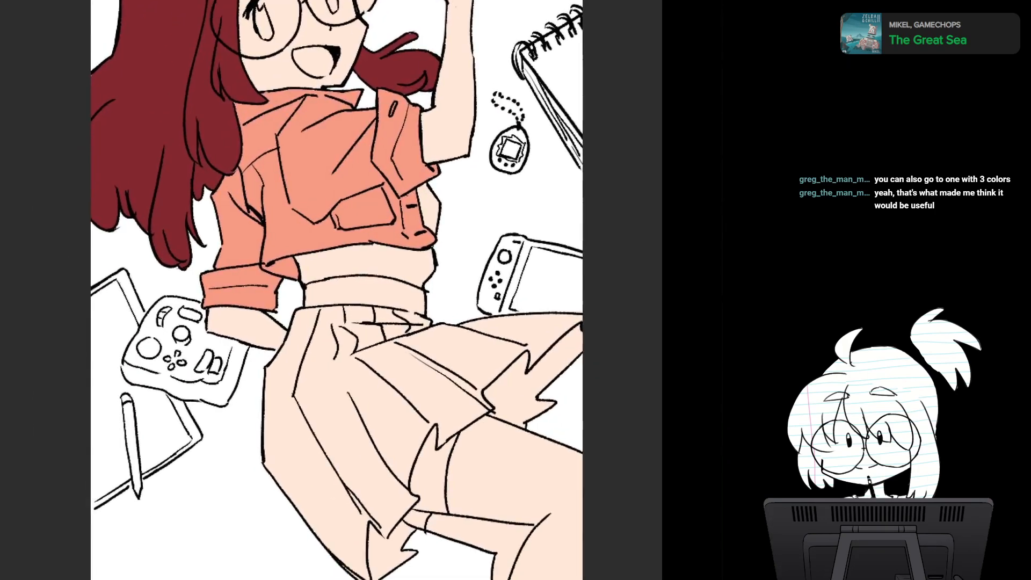
{"action": "scroll", "coordinate": [427, 345], "scroll_direction": "up", "scroll_amount": 3}
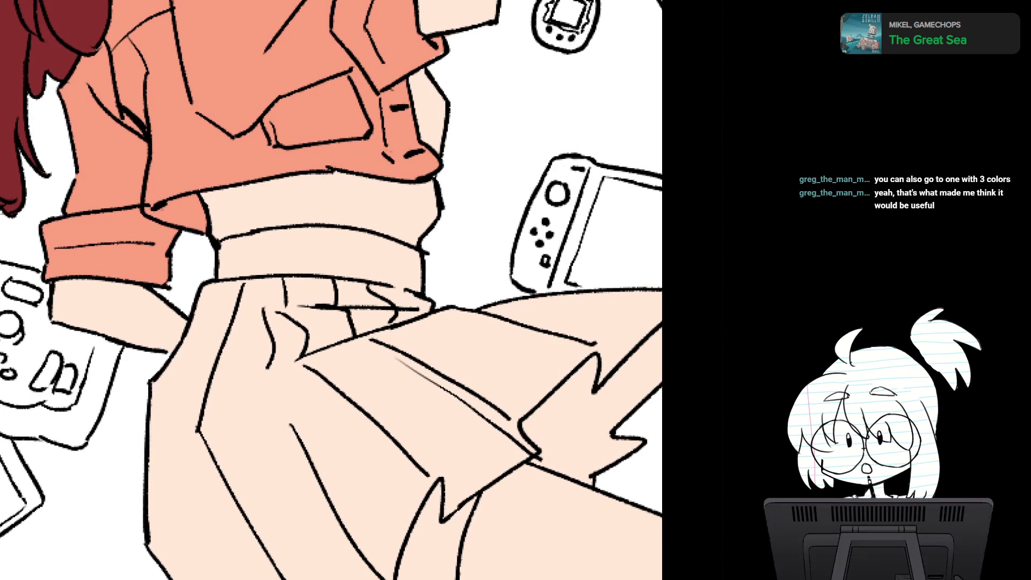
{"action": "scroll", "coordinate": [402, 548], "scroll_direction": "down", "scroll_amount": 2}
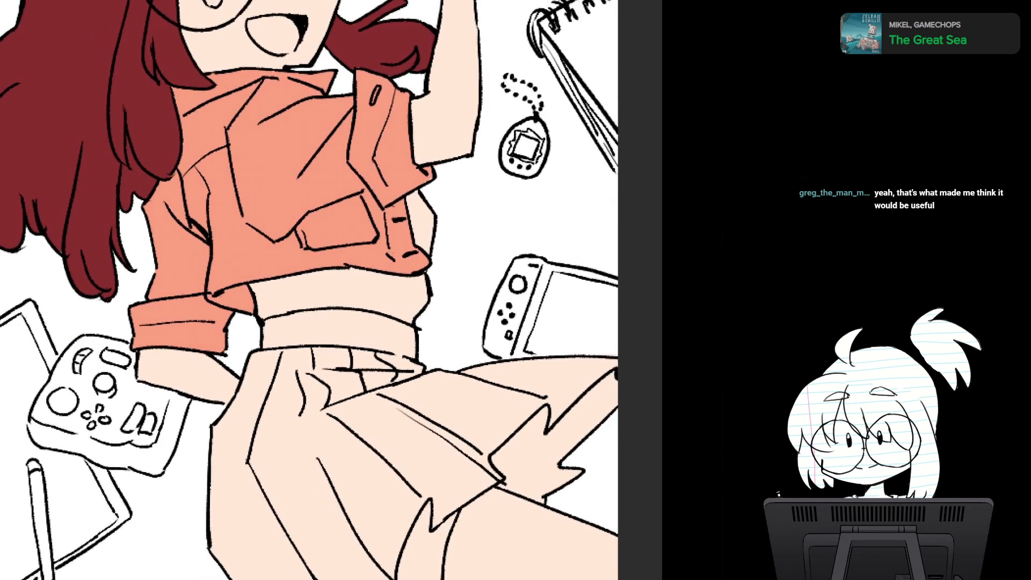
- Select the undershirt area with the lasso, from beside the button placket across the midriff below the coral shirt's hem
{"action": "left_click_drag", "start_coordinate": [422, 179], "coordinate": [446, 222]}
{"action": "left_click_drag", "start_coordinate": [341, 189], "coordinate": [342, 188]}
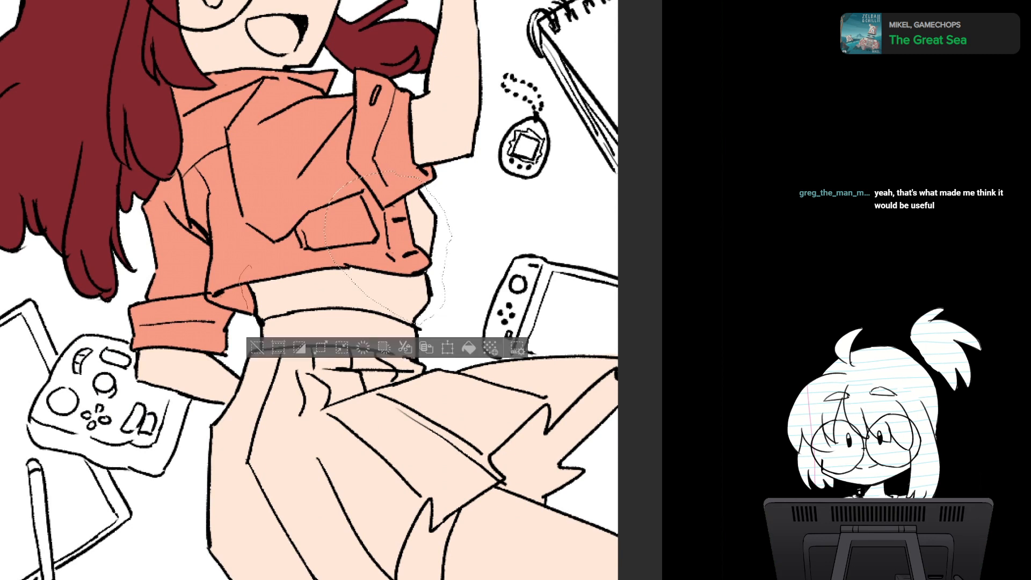
{"action": "mouse_move", "coordinate": [401, 335]}
{"action": "left_mouse_down"}
{"action": "mouse_move", "coordinate": [439, 299]}
{"action": "mouse_move", "coordinate": [290, 229]}
{"action": "mouse_move", "coordinate": [223, 272]}
{"action": "left_mouse_up"}
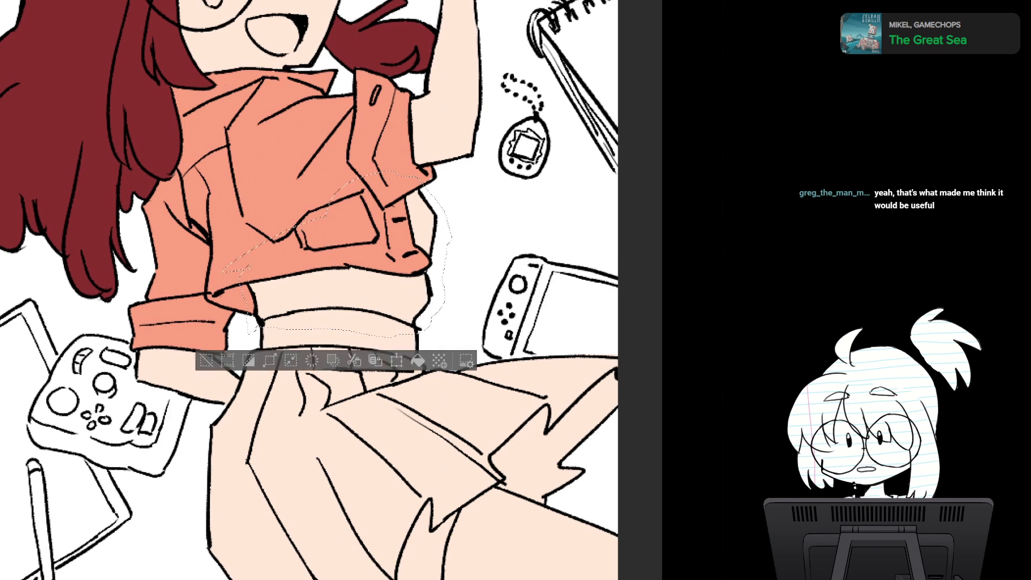
{"action": "left_click_drag", "start_coordinate": [322, 322], "coordinate": [333, 259]}
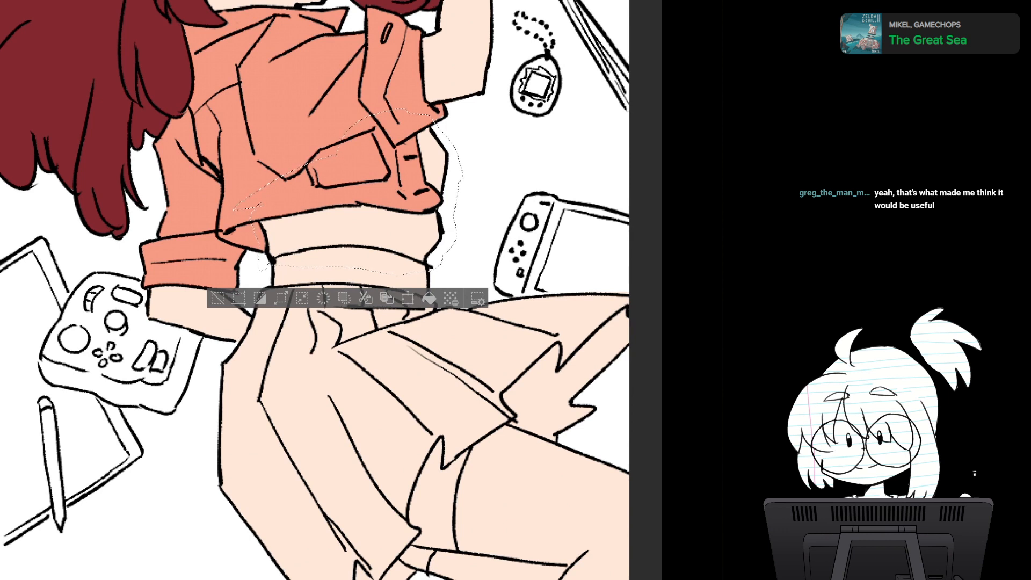
- Clear the selection and fill the undershirt area below and beside the coral shirt with flat white
{"action": "key", "text": "ctrl+d"}
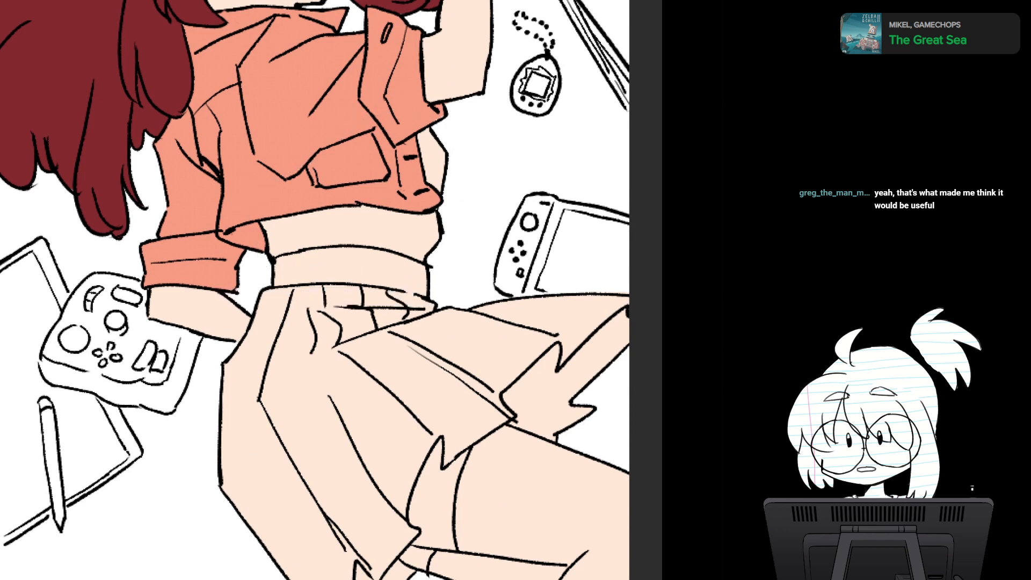
{"action": "key", "text": "ctrl+z"}
{"action": "scroll", "coordinate": [430, 371], "scroll_direction": "down", "scroll_amount": 4}
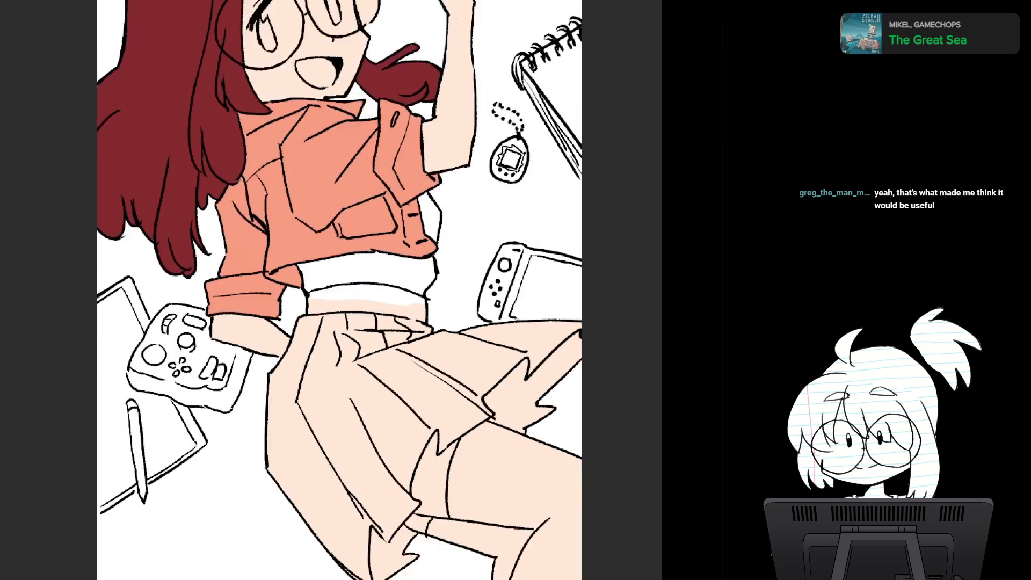
{"action": "left_click_drag", "start_coordinate": [445, 349], "coordinate": [474, 280]}
{"action": "scroll", "coordinate": [449, 324], "scroll_direction": "up", "scroll_amount": 4}
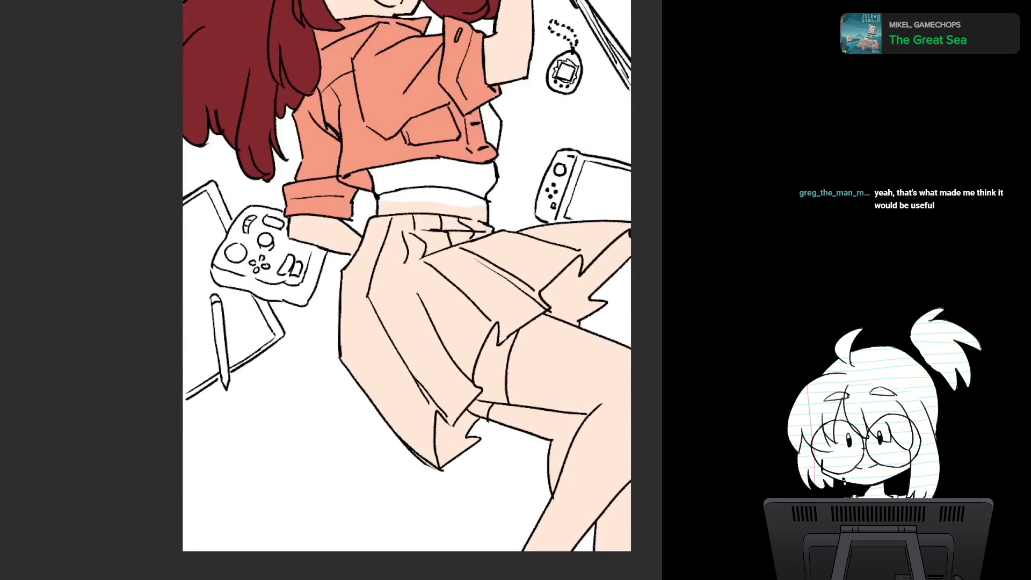
{"action": "left_click_drag", "start_coordinate": [449, 323], "coordinate": [429, 376]}
{"action": "scroll", "coordinate": [387, 315], "scroll_direction": "up", "scroll_amount": 4}
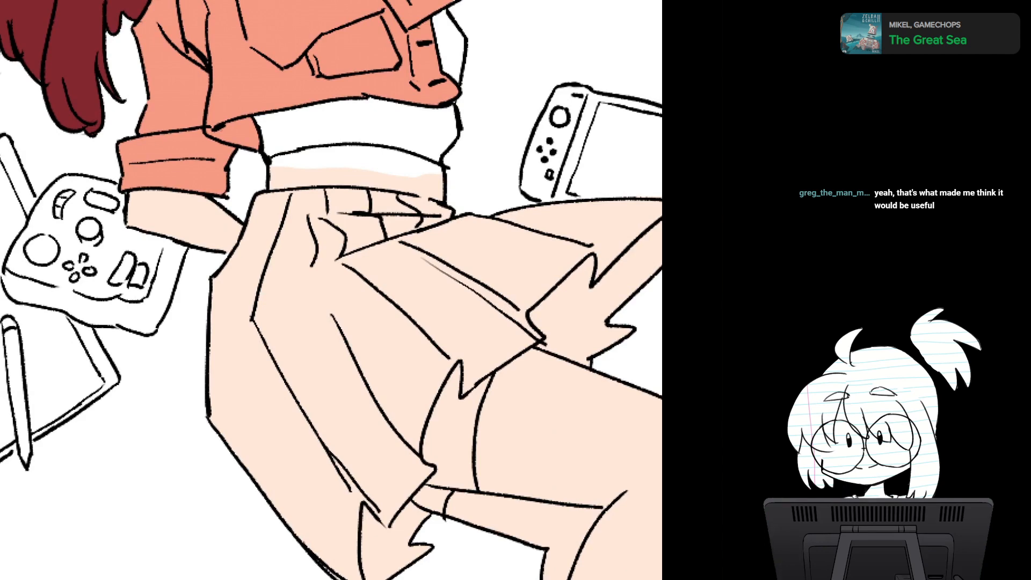
- Lasso the skirt's waistband and the upper pleats just below the white undershirt
{"action": "left_click_drag", "start_coordinate": [344, 255], "coordinate": [351, 311]}
{"action": "scroll", "coordinate": [330, 290], "scroll_direction": "up", "scroll_amount": 2}
{"action": "left_click_drag", "start_coordinate": [409, 322], "coordinate": [413, 303]}
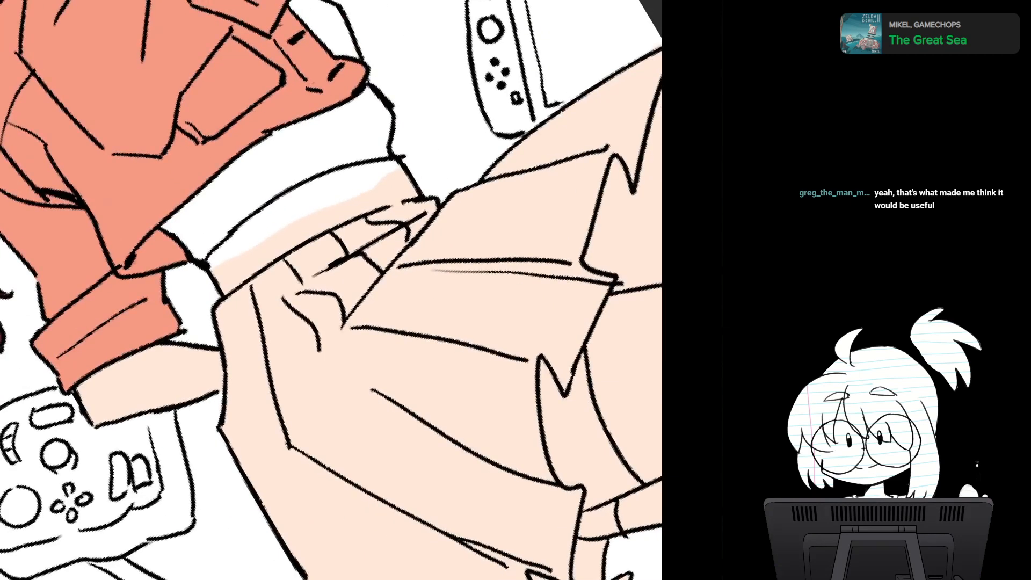
{"action": "left_click_drag", "start_coordinate": [355, 163], "coordinate": [419, 159]}
{"action": "mouse_move", "coordinate": [401, 284]}
{"action": "left_mouse_down"}
{"action": "mouse_move", "coordinate": [287, 344]}
{"action": "mouse_move", "coordinate": [227, 333]}
{"action": "mouse_move", "coordinate": [204, 313]}
{"action": "mouse_move", "coordinate": [203, 264]}
{"action": "left_mouse_up"}
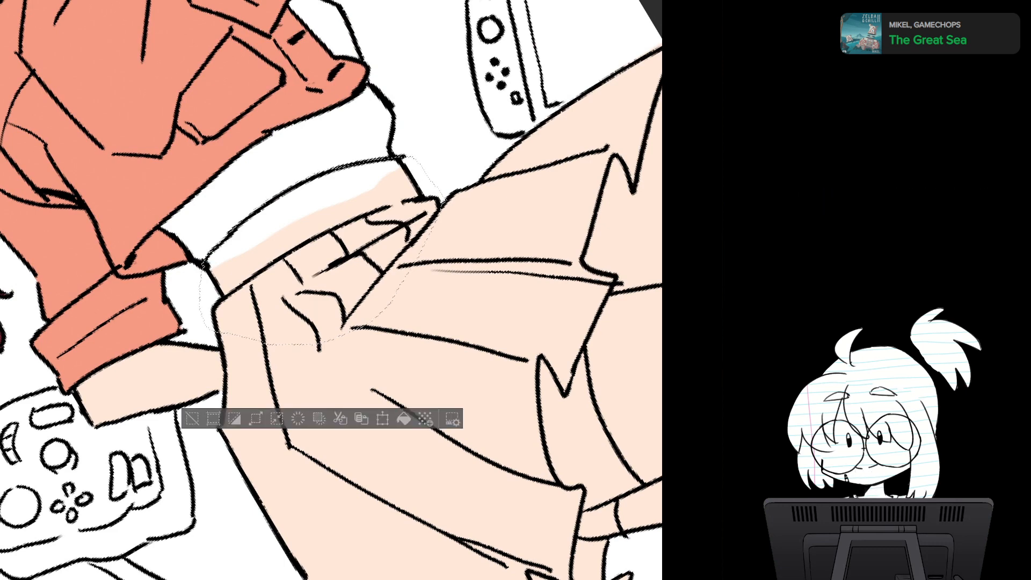
{"action": "left_click_drag", "start_coordinate": [344, 344], "coordinate": [302, 152]}
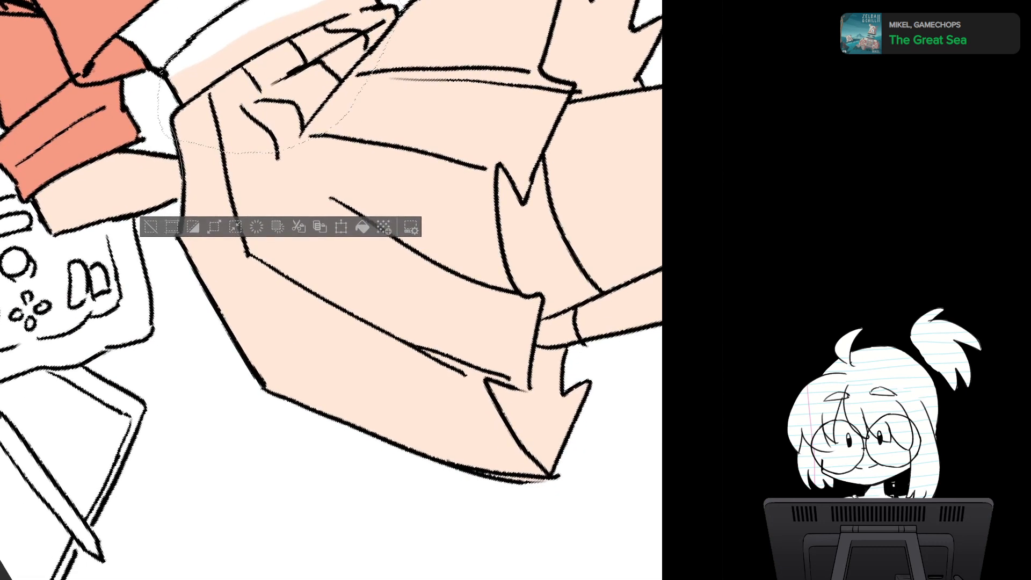
- Extend the lasso selection down the skirt's outer edge and around its lowest hem point beside the thigh
{"action": "mouse_move", "coordinate": [181, 216]}
{"action": "left_mouse_down"}
{"action": "mouse_move", "coordinate": [232, 376]}
{"action": "mouse_move", "coordinate": [210, 93]}
{"action": "left_mouse_up"}
{"action": "mouse_move", "coordinate": [258, 333]}
{"action": "left_mouse_down"}
{"action": "mouse_move", "coordinate": [227, 248]}
{"action": "mouse_move", "coordinate": [225, 203]}
{"action": "left_mouse_up"}
{"action": "mouse_move", "coordinate": [236, 53]}
{"action": "left_mouse_down"}
{"action": "mouse_move", "coordinate": [184, 112]}
{"action": "mouse_move", "coordinate": [250, 50]}
{"action": "left_mouse_up"}
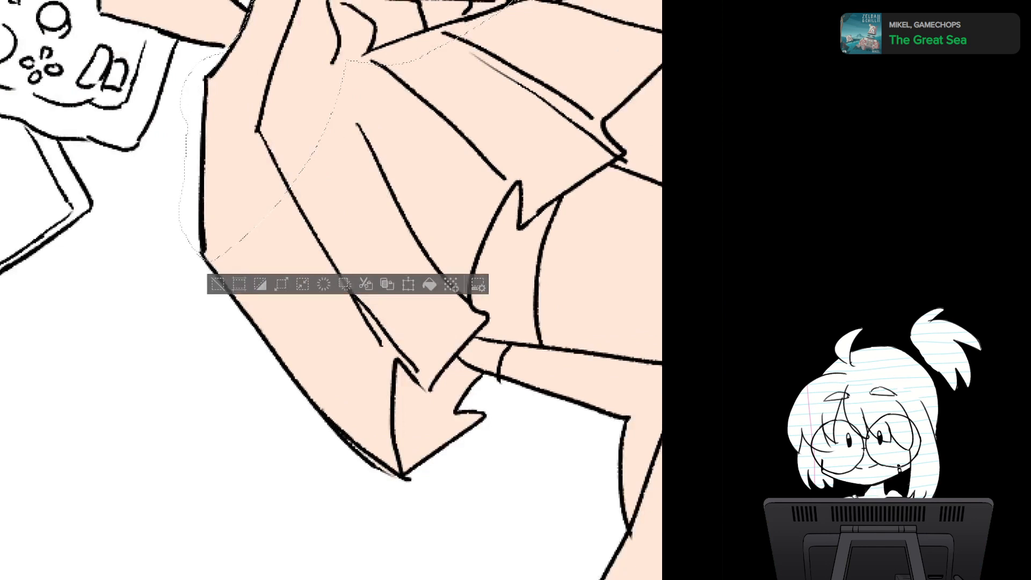
{"action": "left_click_drag", "start_coordinate": [290, 268], "coordinate": [225, 194]}
{"action": "mouse_move", "coordinate": [145, 120]}
{"action": "left_mouse_down"}
{"action": "mouse_move", "coordinate": [338, 446]}
{"action": "mouse_move", "coordinate": [425, 331]}
{"action": "mouse_move", "coordinate": [419, 303]}
{"action": "mouse_move", "coordinate": [393, 284]}
{"action": "mouse_move", "coordinate": [403, 227]}
{"action": "mouse_move", "coordinate": [283, 34]}
{"action": "mouse_move", "coordinate": [260, 39]}
{"action": "left_mouse_up"}
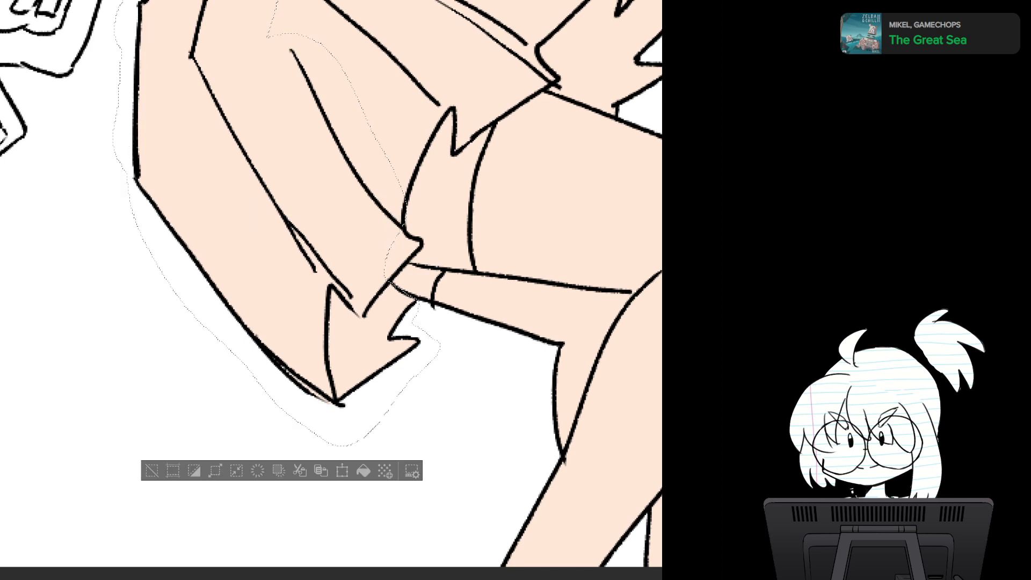
- Extend the lasso selection along the jagged hem above the thighs and across the flared pleats to the canvas edge
{"action": "mouse_move", "coordinate": [430, 136]}
{"action": "left_mouse_down"}
{"action": "mouse_move", "coordinate": [430, 68]}
{"action": "mouse_move", "coordinate": [321, 132]}
{"action": "left_mouse_up"}
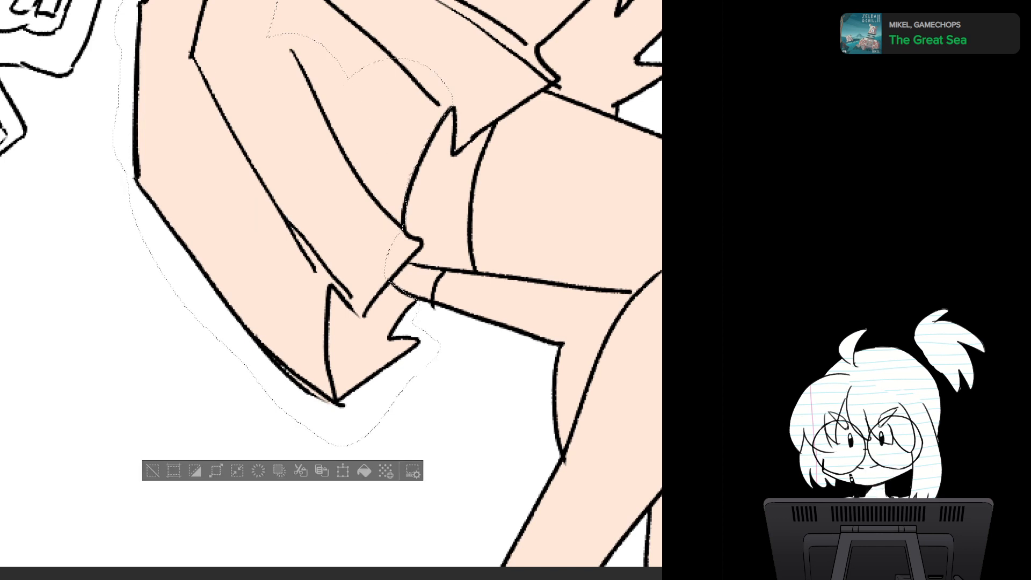
{"action": "mouse_move", "coordinate": [454, 154]}
{"action": "left_mouse_down"}
{"action": "mouse_move", "coordinate": [414, 115]}
{"action": "mouse_move", "coordinate": [405, 134]}
{"action": "left_mouse_up"}
{"action": "left_click_drag", "start_coordinate": [473, 139], "coordinate": [419, 197]}
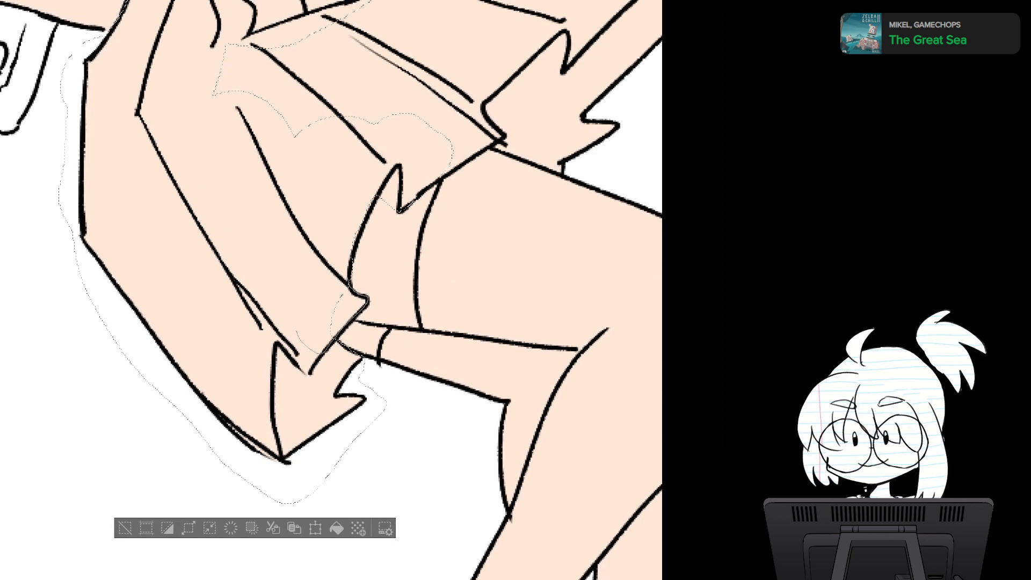
{"action": "left_click_drag", "start_coordinate": [387, 225], "coordinate": [276, 321]}
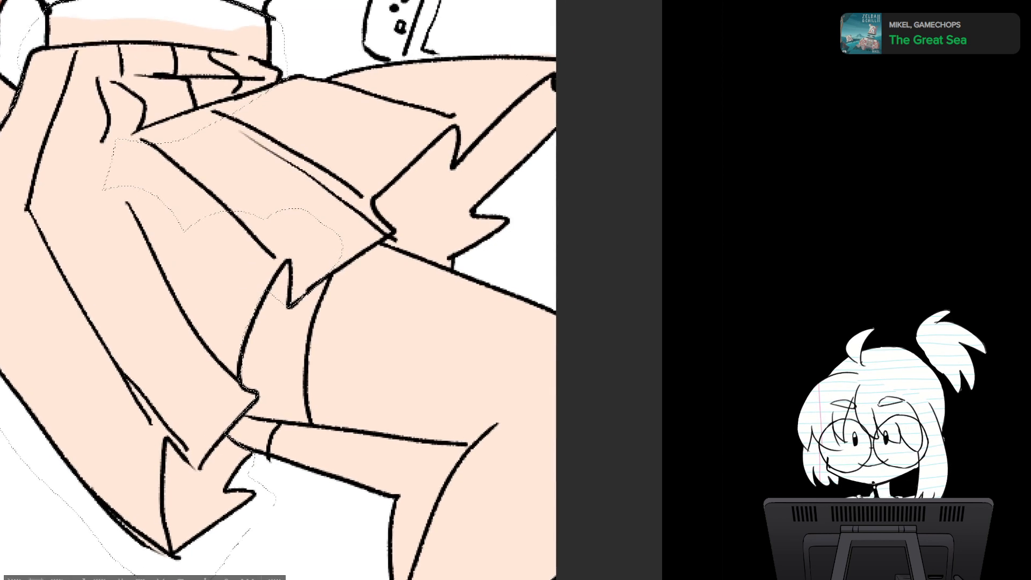
{"action": "mouse_move", "coordinate": [394, 232]}
{"action": "left_mouse_down"}
{"action": "mouse_move", "coordinate": [372, 201]}
{"action": "mouse_move", "coordinate": [292, 143]}
{"action": "mouse_move", "coordinate": [202, 228]}
{"action": "left_mouse_up"}
{"action": "mouse_move", "coordinate": [325, 279]}
{"action": "left_mouse_down"}
{"action": "mouse_move", "coordinate": [382, 243]}
{"action": "mouse_move", "coordinate": [466, 271]}
{"action": "mouse_move", "coordinate": [579, 91]}
{"action": "mouse_move", "coordinate": [443, 43]}
{"action": "mouse_move", "coordinate": [280, 61]}
{"action": "mouse_move", "coordinate": [106, 114]}
{"action": "mouse_move", "coordinate": [206, 268]}
{"action": "mouse_move", "coordinate": [293, 208]}
{"action": "left_mouse_up"}
{"action": "scroll", "coordinate": [446, 340], "scroll_direction": "down", "scroll_amount": 4}
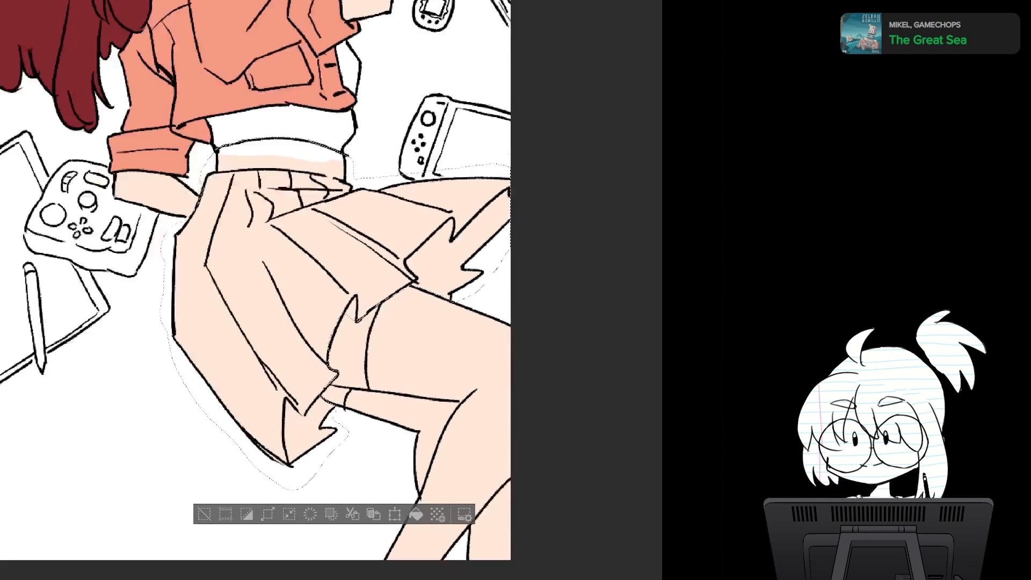
- Clear the selection and fill the skirt, including its waistband, with flat sky blue
{"action": "left_click_drag", "start_coordinate": [446, 340], "coordinate": [454, 426]}
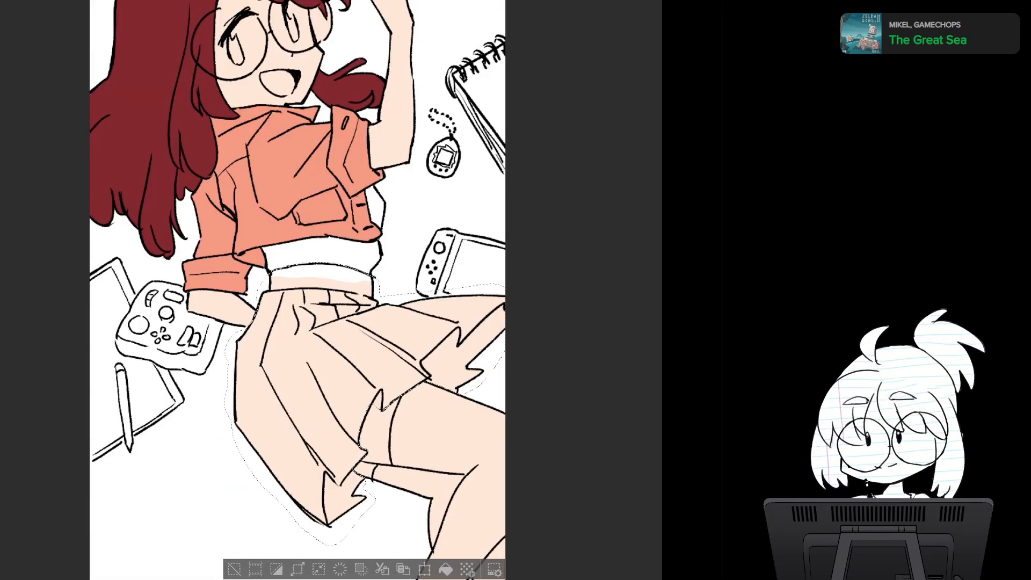
{"action": "key", "text": "ctrl+d"}
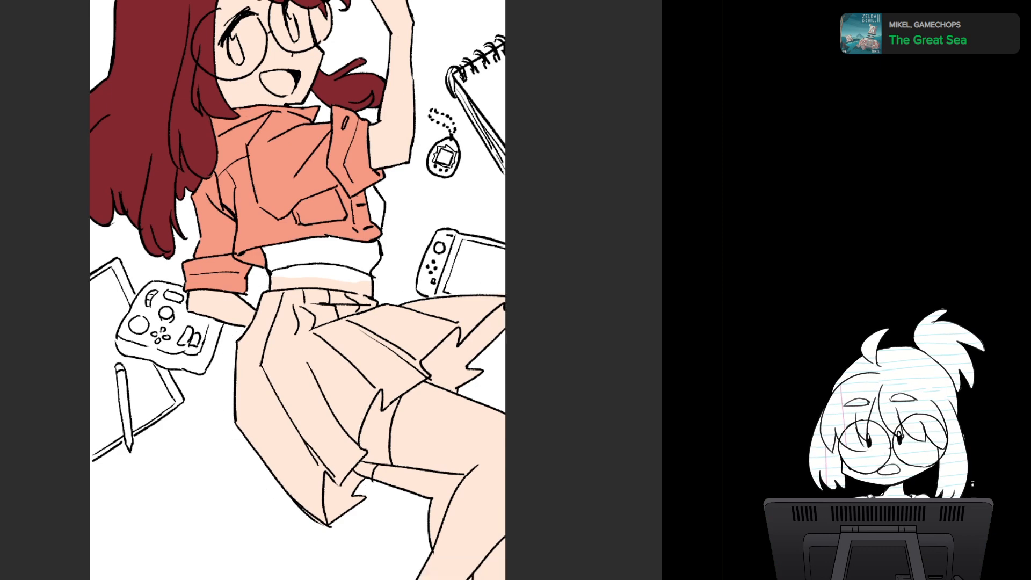
{"action": "scroll", "coordinate": [298, 289], "scroll_direction": "up", "scroll_amount": 1}
{"action": "scroll", "coordinate": [298, 290], "scroll_direction": "down", "scroll_amount": 3}
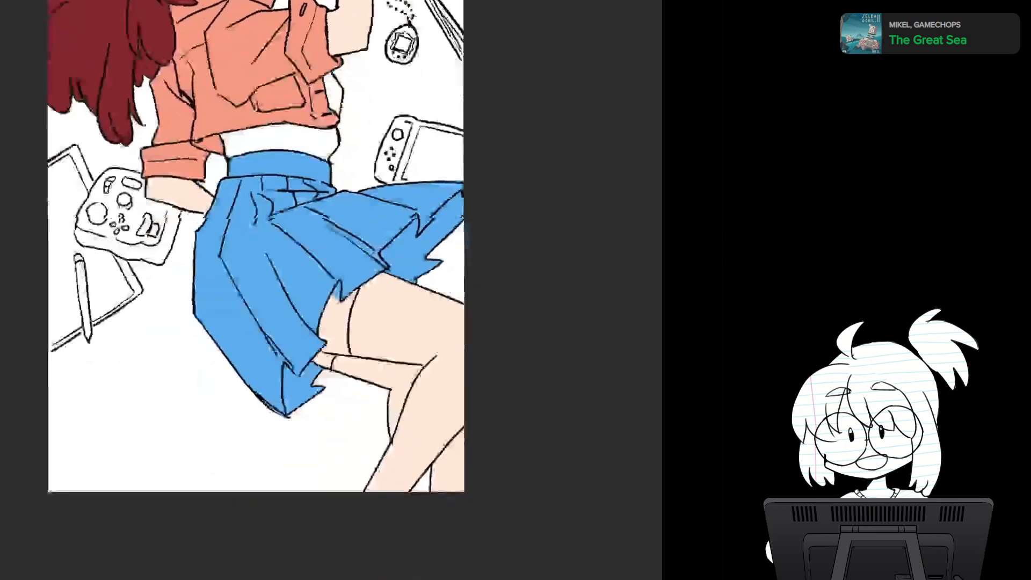
- Examine the blue skirt fill against the shirt and legs at several zoom levels, including the hem edges
{"action": "scroll", "coordinate": [297, 290], "scroll_direction": "down", "scroll_amount": 5}
{"action": "left_click_drag", "start_coordinate": [417, 287], "coordinate": [357, 238]}
{"action": "scroll", "coordinate": [391, 338], "scroll_direction": "up", "scroll_amount": 4}
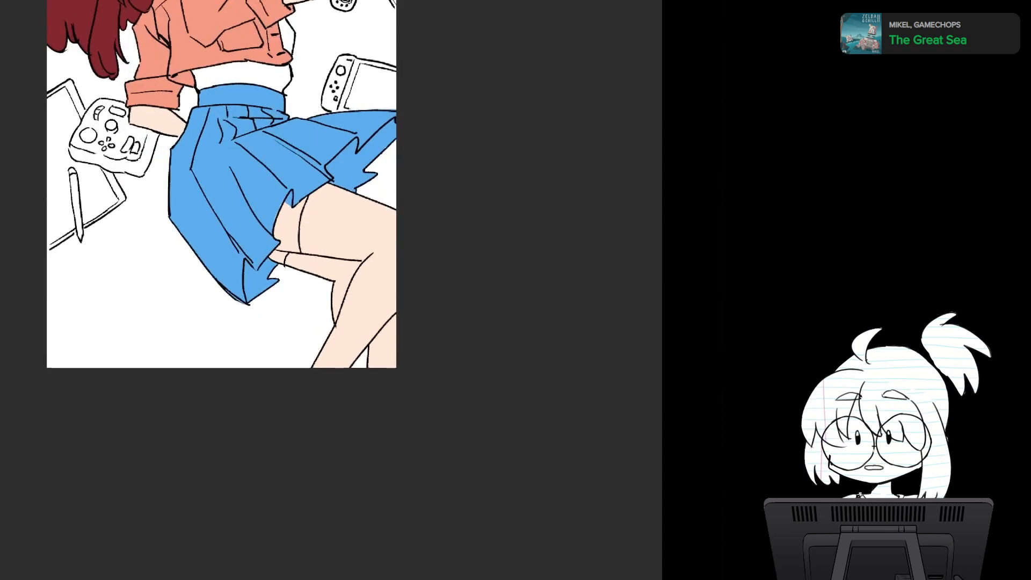
{"action": "left_click_drag", "start_coordinate": [342, 287], "coordinate": [426, 369]}
{"action": "scroll", "coordinate": [390, 331], "scroll_direction": "up", "scroll_amount": 2}
{"action": "scroll", "coordinate": [387, 327], "scroll_direction": "up", "scroll_amount": 1}
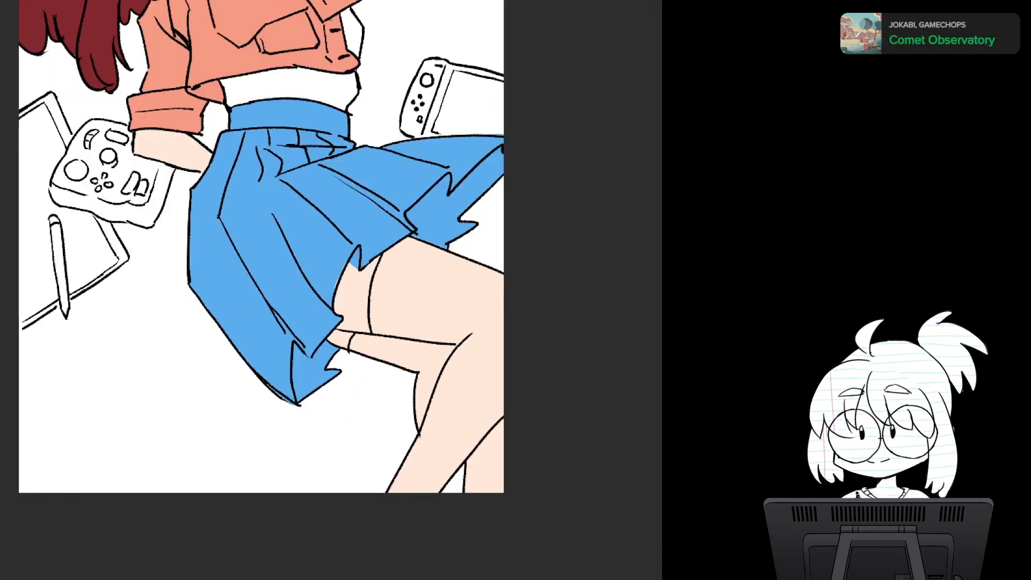
{"action": "scroll", "coordinate": [274, 290], "scroll_direction": "up", "scroll_amount": 3}
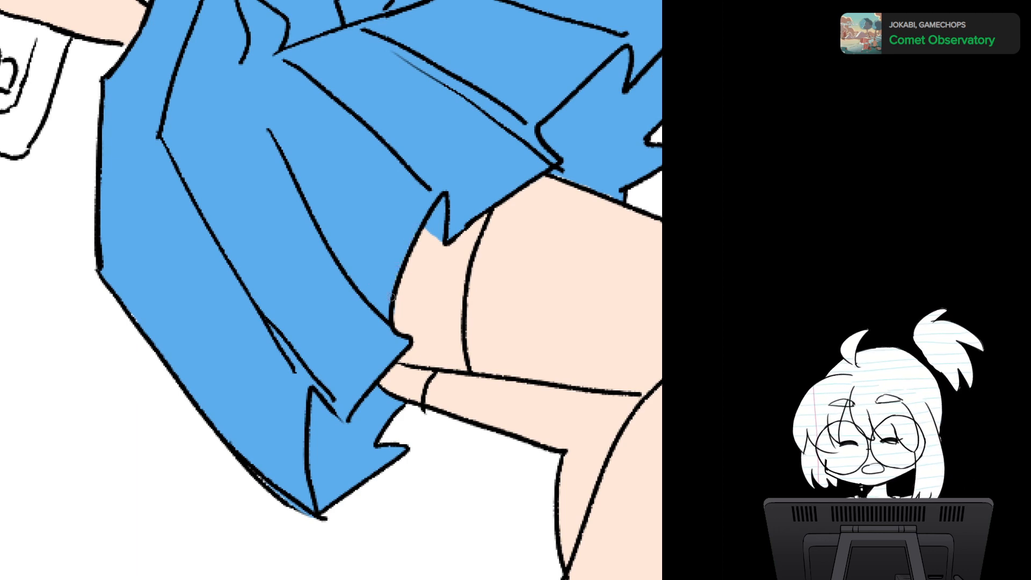
{"action": "left_click_drag", "start_coordinate": [396, 273], "coordinate": [272, 110]}
{"action": "key", "text": "ctrl+minus"}
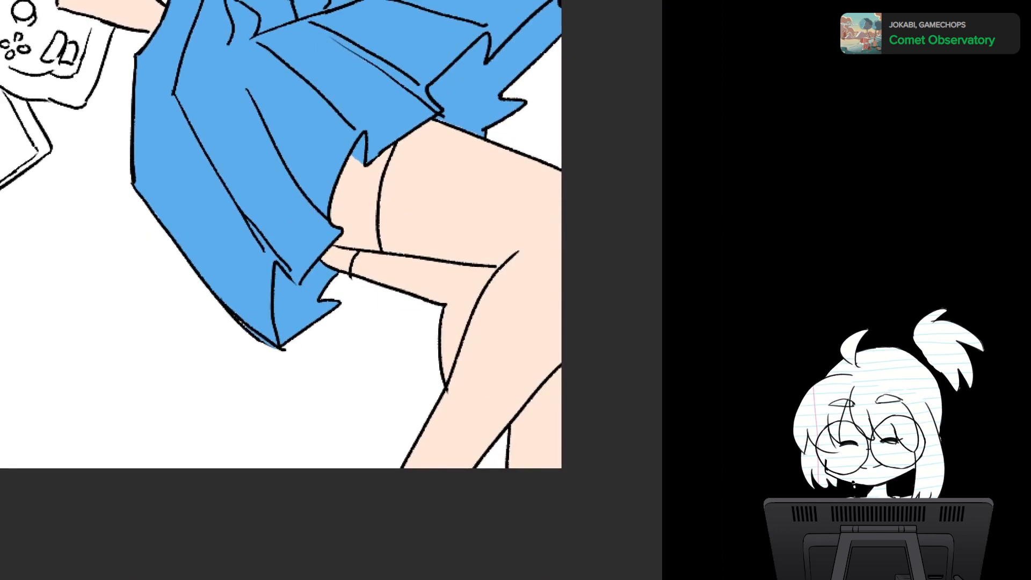
{"action": "left_click_drag", "start_coordinate": [349, 290], "coordinate": [314, 266]}
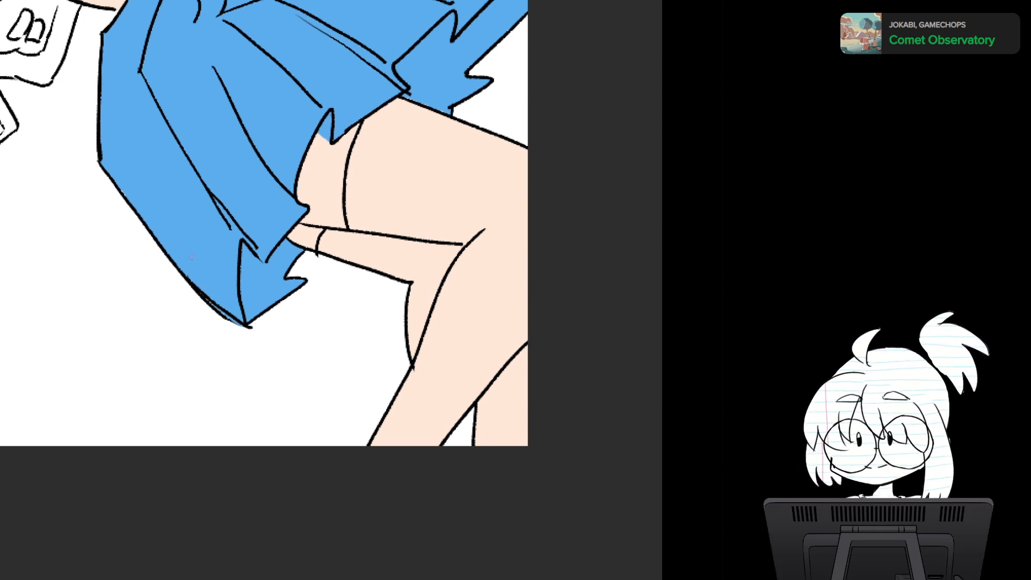
- Lasso the stockings on both legs, from the bands below the skirt hem down to the canvas edge
{"action": "left_click_drag", "start_coordinate": [191, 257], "coordinate": [139, 270]}
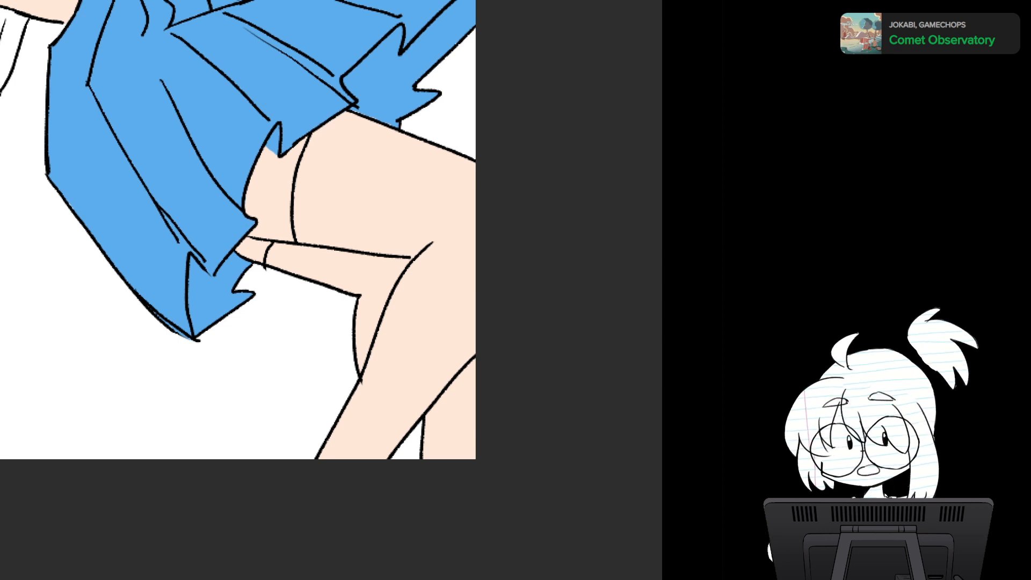
{"action": "left_click_drag", "start_coordinate": [253, 268], "coordinate": [238, 230]}
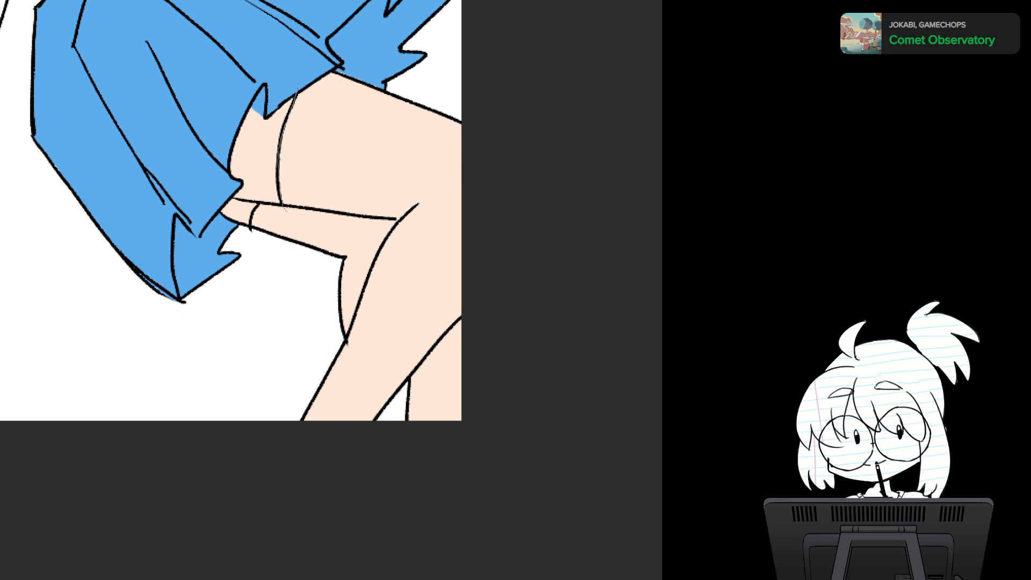
{"action": "left_click_drag", "start_coordinate": [343, 93], "coordinate": [314, 68]}
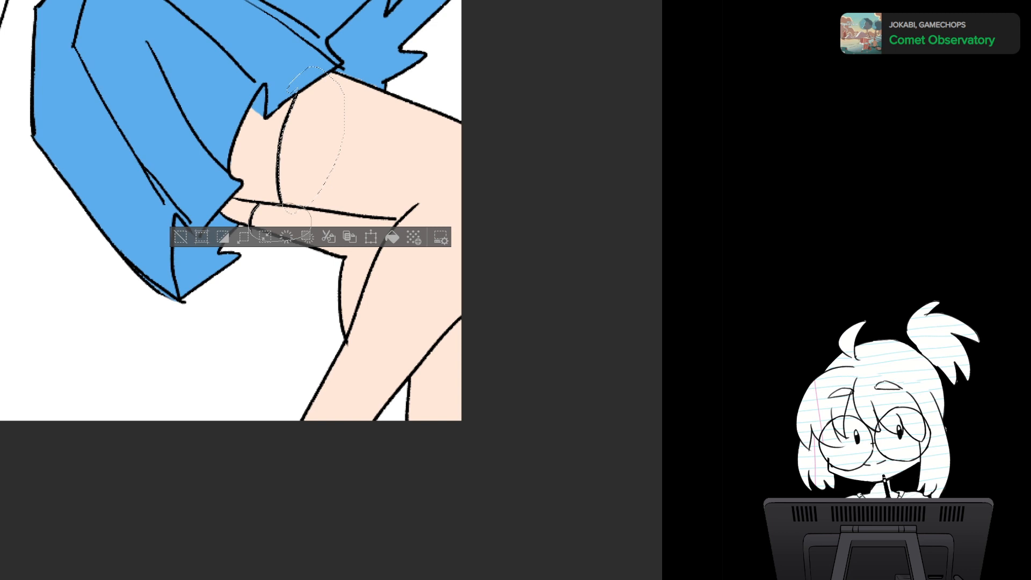
{"action": "left_click_drag", "start_coordinate": [302, 206], "coordinate": [285, 205]}
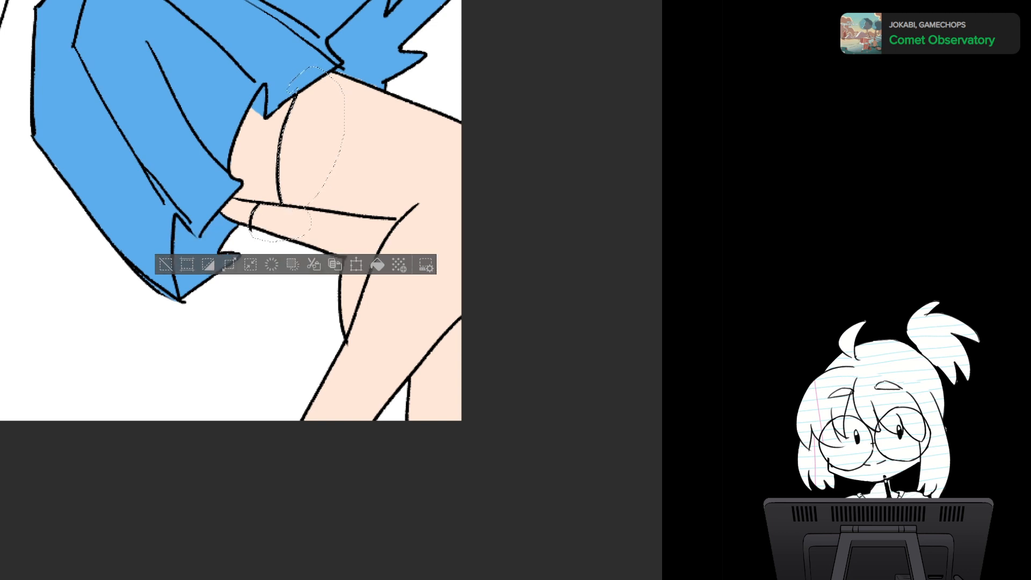
{"action": "mouse_move", "coordinate": [321, 55]}
{"action": "left_mouse_down"}
{"action": "mouse_move", "coordinate": [499, 134]}
{"action": "mouse_move", "coordinate": [489, 435]}
{"action": "mouse_move", "coordinate": [260, 424]}
{"action": "mouse_move", "coordinate": [299, 301]}
{"action": "mouse_move", "coordinate": [252, 232]}
{"action": "left_mouse_up"}
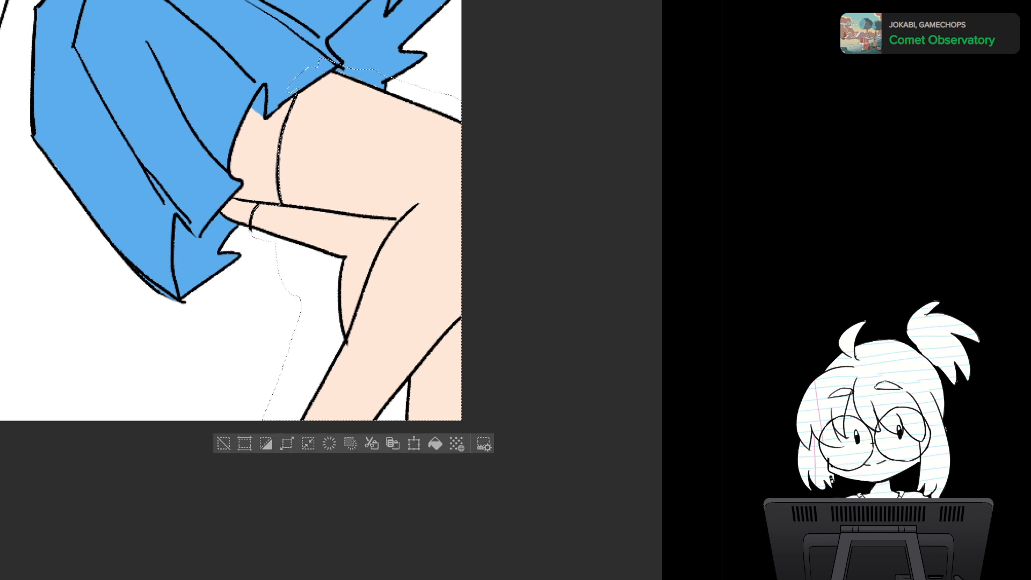
{"action": "scroll", "coordinate": [457, 394], "scroll_direction": "down", "scroll_amount": 3}
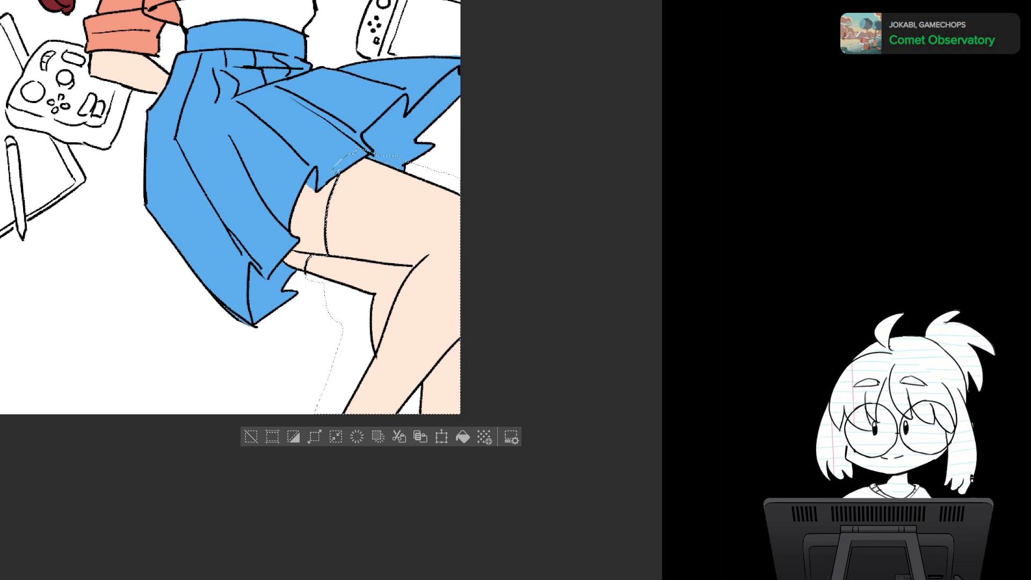
- Clear the selection and fill the stockings with a flat near-black, trying white and dark gray first
{"action": "key", "text": "ctrl+d"}
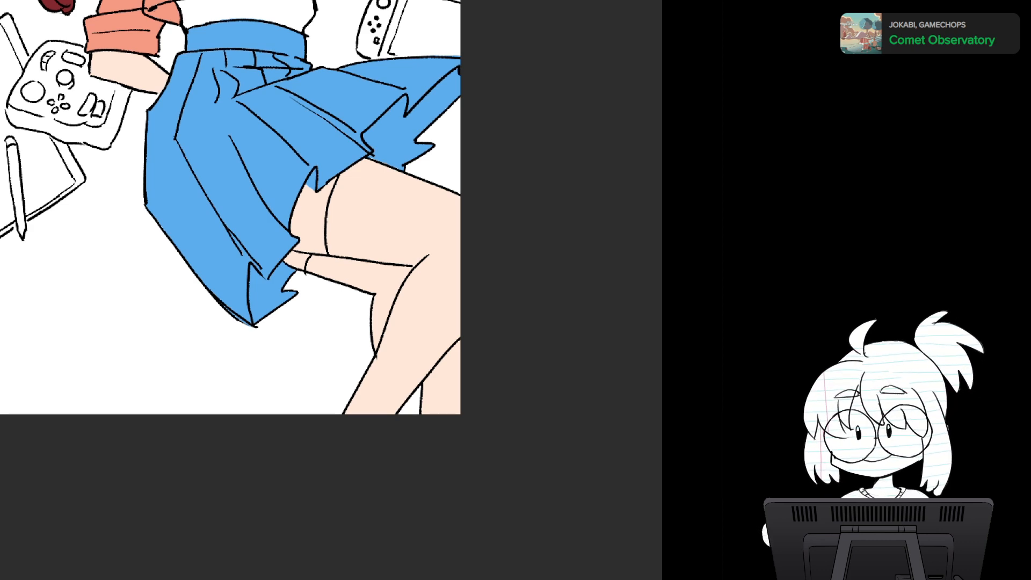
{"action": "key", "text": "alt+Delete"}
{"action": "mouse_move", "coordinate": [460, 211]}
{"action": "left_mouse_down"}
{"action": "mouse_move", "coordinate": [449, 229]}
{"action": "mouse_move", "coordinate": [455, 411]}
{"action": "mouse_move", "coordinate": [445, 347]}
{"action": "left_mouse_up"}
{"action": "scroll", "coordinate": [456, 411], "scroll_direction": "down", "scroll_amount": 2}
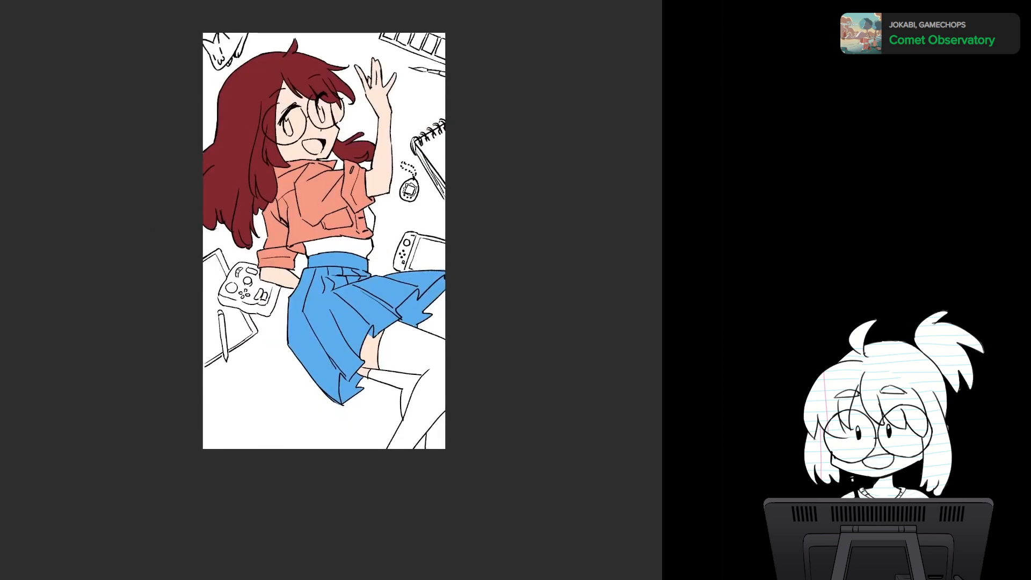
{"action": "key", "text": "alt+Delete"}
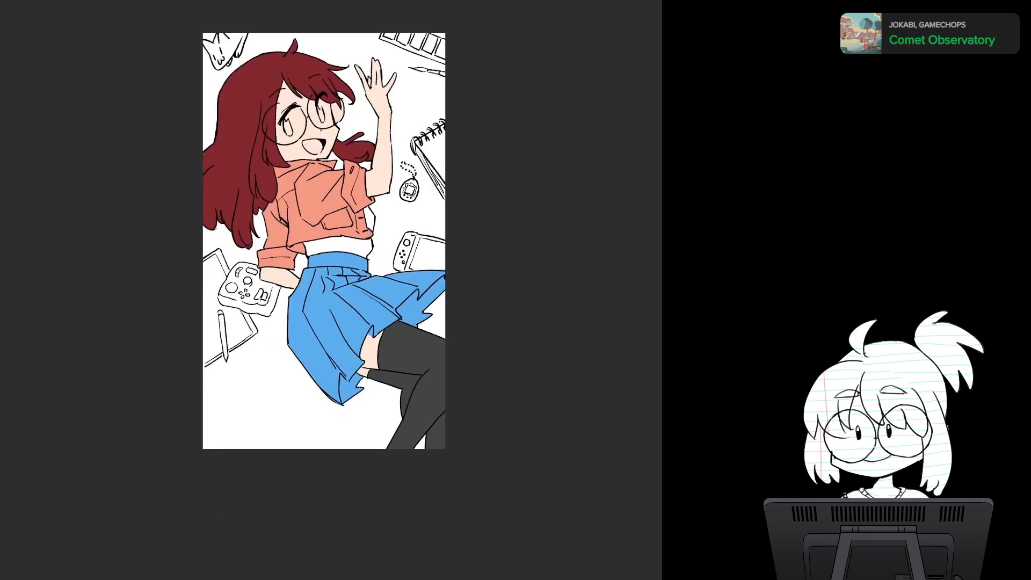
{"action": "key", "text": "alt+Delete"}
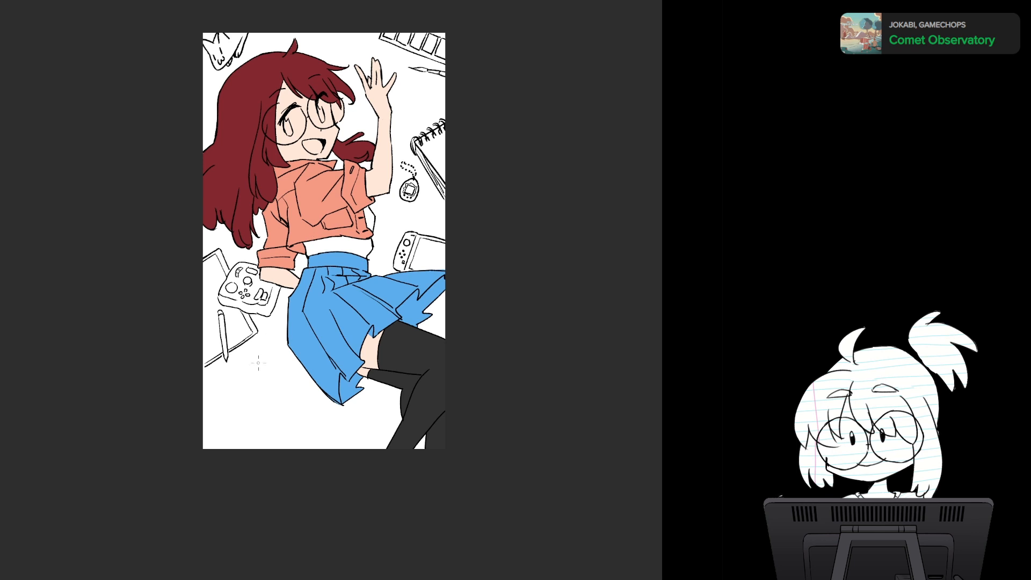
- Paint loose light blue stars in the background below the drawing tablet and around the raised hand
{"action": "mouse_move", "coordinate": [258, 363]}
{"action": "left_mouse_down"}
{"action": "mouse_move", "coordinate": [244, 333]}
{"action": "mouse_move", "coordinate": [253, 376]}
{"action": "mouse_move", "coordinate": [281, 341]}
{"action": "left_mouse_up"}
{"action": "mouse_move", "coordinate": [247, 378]}
{"action": "left_mouse_down"}
{"action": "mouse_move", "coordinate": [240, 415]}
{"action": "mouse_move", "coordinate": [249, 379]}
{"action": "left_mouse_up"}
{"action": "mouse_move", "coordinate": [258, 377]}
{"action": "left_mouse_down"}
{"action": "mouse_move", "coordinate": [240, 415]}
{"action": "mouse_move", "coordinate": [288, 395]}
{"action": "left_mouse_up"}
{"action": "mouse_move", "coordinate": [349, 68]}
{"action": "left_mouse_down"}
{"action": "mouse_move", "coordinate": [353, 47]}
{"action": "mouse_move", "coordinate": [346, 60]}
{"action": "mouse_move", "coordinate": [322, 58]}
{"action": "mouse_move", "coordinate": [350, 70]}
{"action": "mouse_move", "coordinate": [376, 59]}
{"action": "left_mouse_up"}
{"action": "mouse_move", "coordinate": [376, 58]}
{"action": "left_mouse_down"}
{"action": "mouse_move", "coordinate": [334, 86]}
{"action": "mouse_move", "coordinate": [346, 78]}
{"action": "mouse_move", "coordinate": [360, 88]}
{"action": "left_mouse_up"}
{"action": "mouse_move", "coordinate": [360, 88]}
{"action": "left_mouse_down"}
{"action": "mouse_move", "coordinate": [363, 74]}
{"action": "mouse_move", "coordinate": [410, 113]}
{"action": "mouse_move", "coordinate": [391, 111]}
{"action": "mouse_move", "coordinate": [413, 102]}
{"action": "mouse_move", "coordinate": [404, 130]}
{"action": "left_mouse_up"}
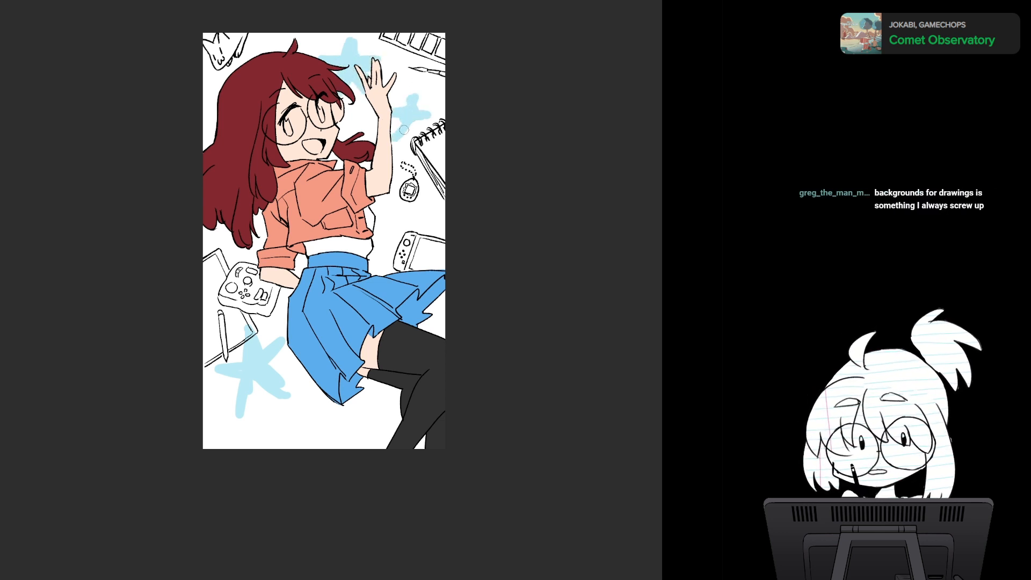
- Paint more light blue star shapes in the background beside the shirt, around the hair and along the canvas edges
{"action": "mouse_move", "coordinate": [385, 210]}
{"action": "left_mouse_down"}
{"action": "mouse_move", "coordinate": [386, 226]}
{"action": "mouse_move", "coordinate": [376, 212]}
{"action": "mouse_move", "coordinate": [388, 220]}
{"action": "mouse_move", "coordinate": [384, 243]}
{"action": "mouse_move", "coordinate": [408, 221]}
{"action": "left_mouse_up"}
{"action": "mouse_move", "coordinate": [225, 48]}
{"action": "left_mouse_down"}
{"action": "mouse_move", "coordinate": [229, 86]}
{"action": "mouse_move", "coordinate": [229, 60]}
{"action": "left_mouse_up"}
{"action": "mouse_move", "coordinate": [267, 29]}
{"action": "left_mouse_down"}
{"action": "mouse_move", "coordinate": [268, 51]}
{"action": "mouse_move", "coordinate": [285, 51]}
{"action": "left_mouse_up"}
{"action": "mouse_move", "coordinate": [437, 212]}
{"action": "left_mouse_down"}
{"action": "mouse_move", "coordinate": [436, 245]}
{"action": "mouse_move", "coordinate": [451, 248]}
{"action": "left_mouse_up"}
{"action": "mouse_move", "coordinate": [210, 231]}
{"action": "left_mouse_down"}
{"action": "mouse_move", "coordinate": [211, 265]}
{"action": "mouse_move", "coordinate": [221, 250]}
{"action": "left_mouse_up"}
{"action": "left_click_drag", "start_coordinate": [440, 312], "coordinate": [438, 339]}
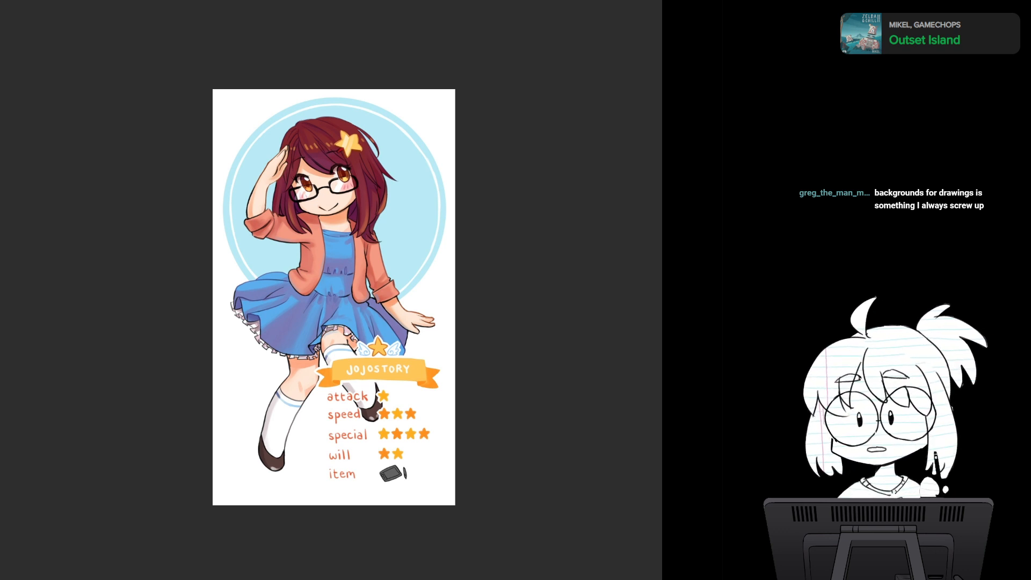
- Check the reference character, recolor the shirt a softer pink, and try turquoise and cyan-blue on the skirt before a deeper medium blue
{"action": "key", "text": "ctrl+Tab"}
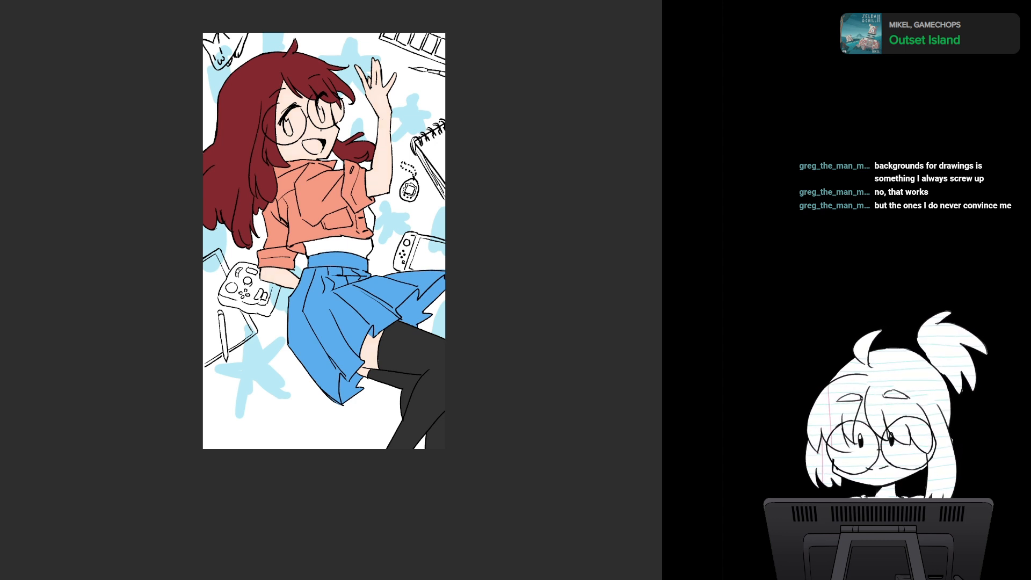
{"action": "key", "text": "alt+Delete"}
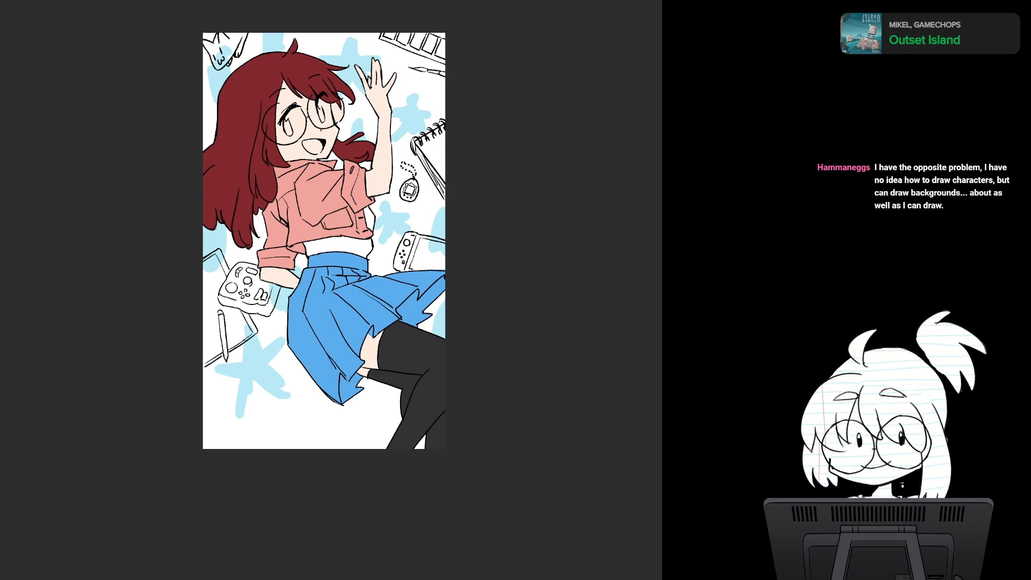
{"action": "key", "text": "ctrl+z"}
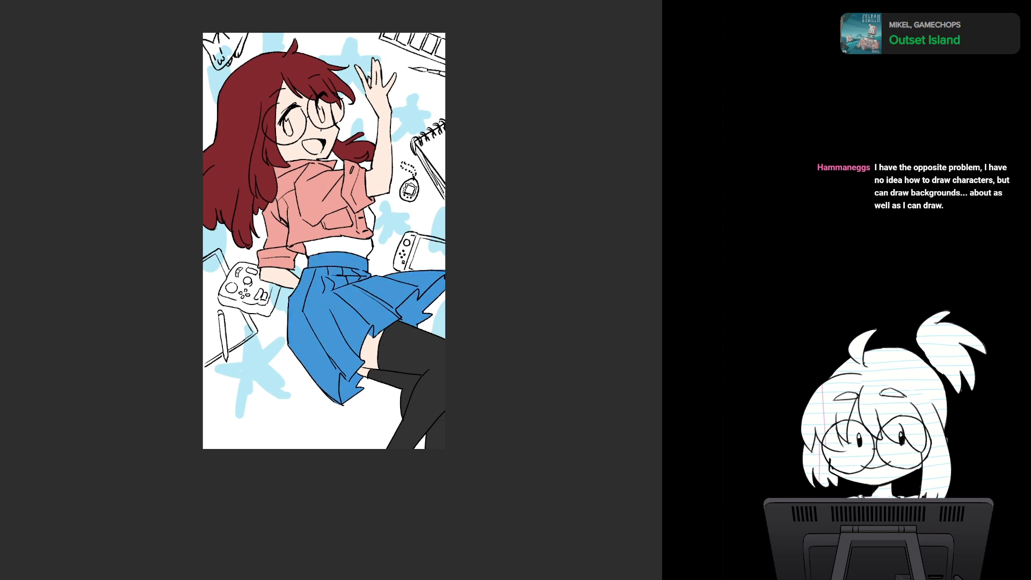
{"action": "key", "text": "ctrl+z"}
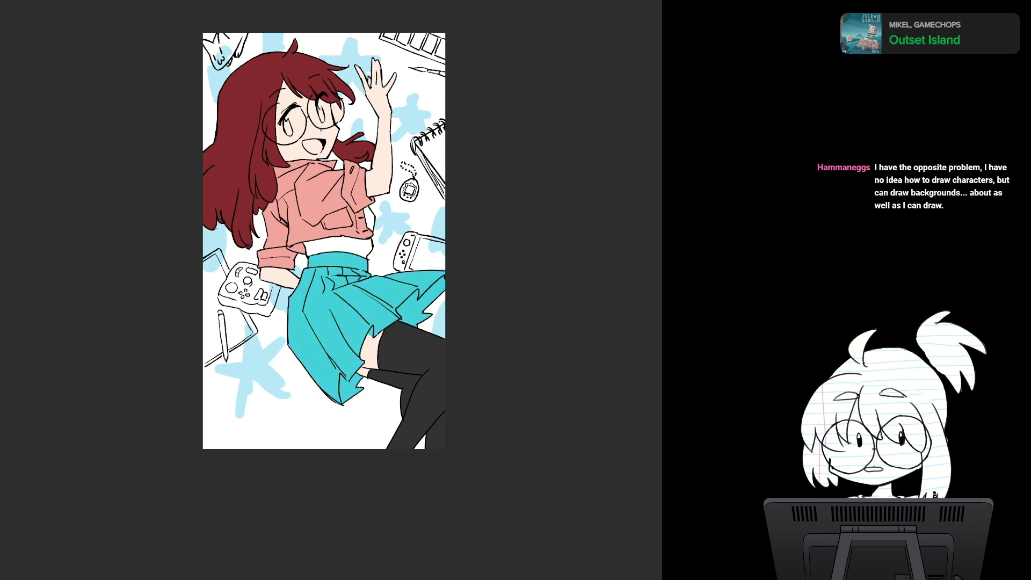
{"action": "key", "text": "ctrl+z"}
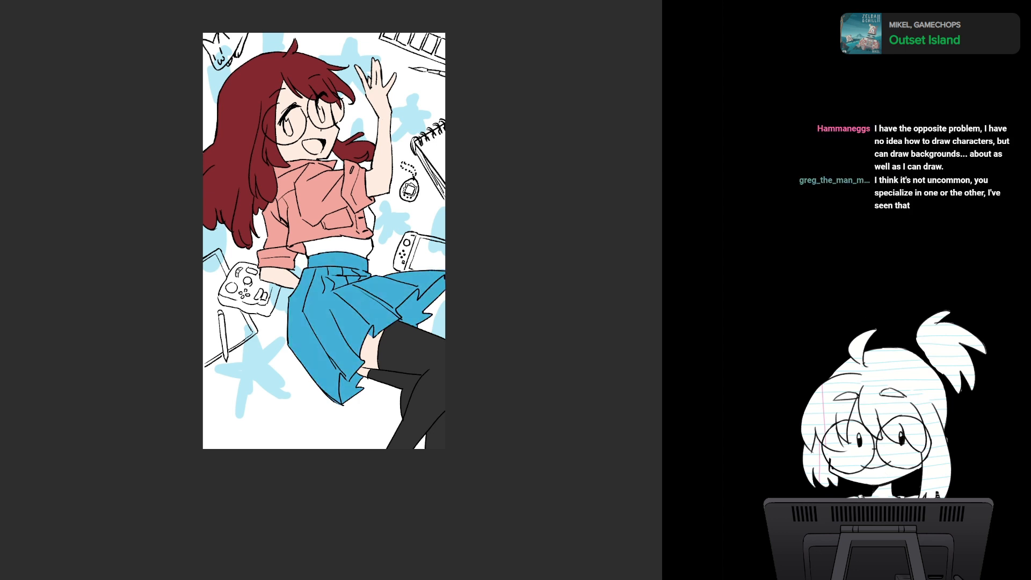
{"action": "key", "text": "ctrl+z"}
{"action": "key", "text": "ctrl+z"}
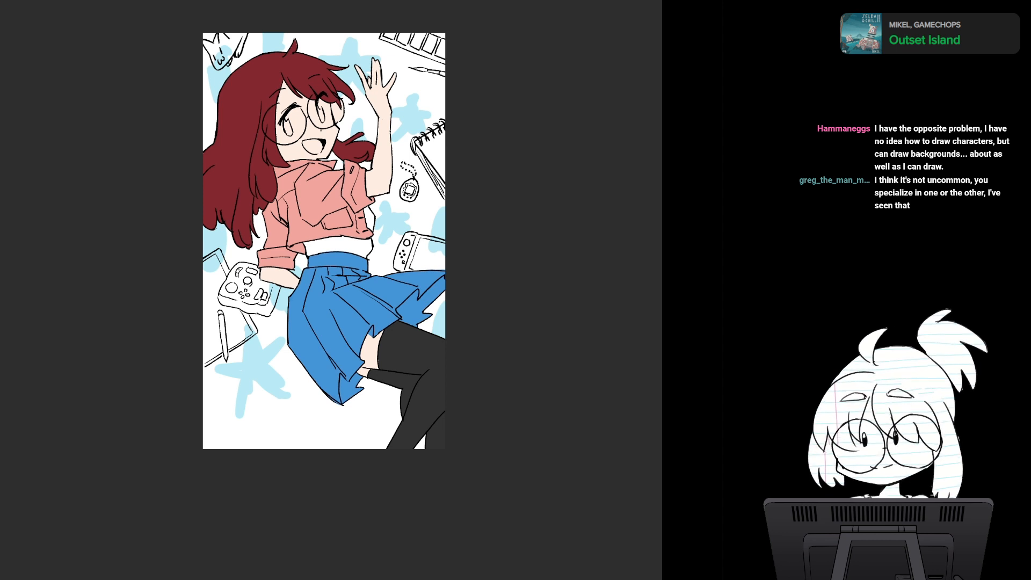
- Try a violet-blue and several medium blues on the skirt before filling it with a brighter azure blue
{"action": "key", "text": "ctrl+z"}
{"action": "key", "text": "ctrl+z"}
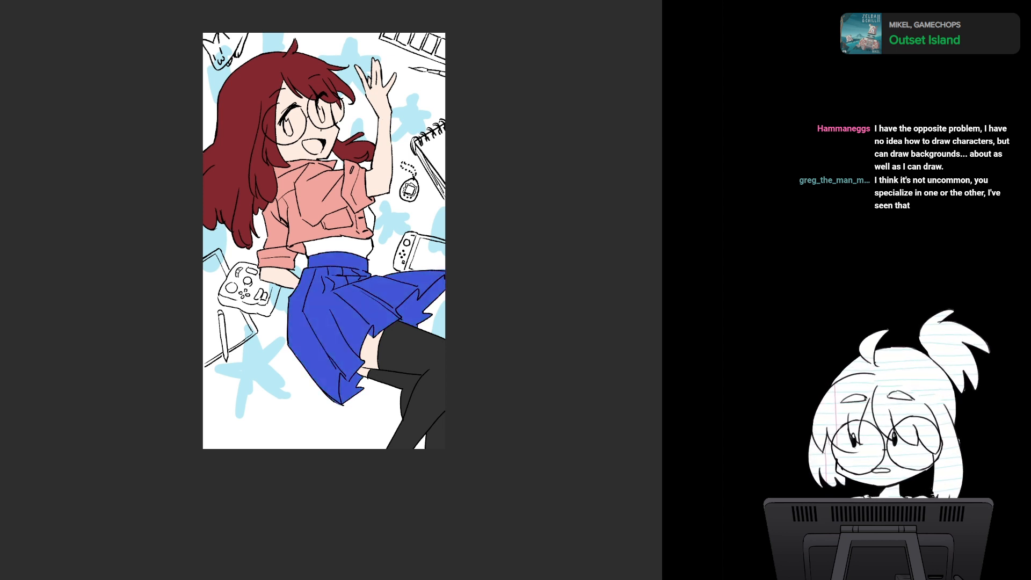
{"action": "key", "text": "ctrl+z"}
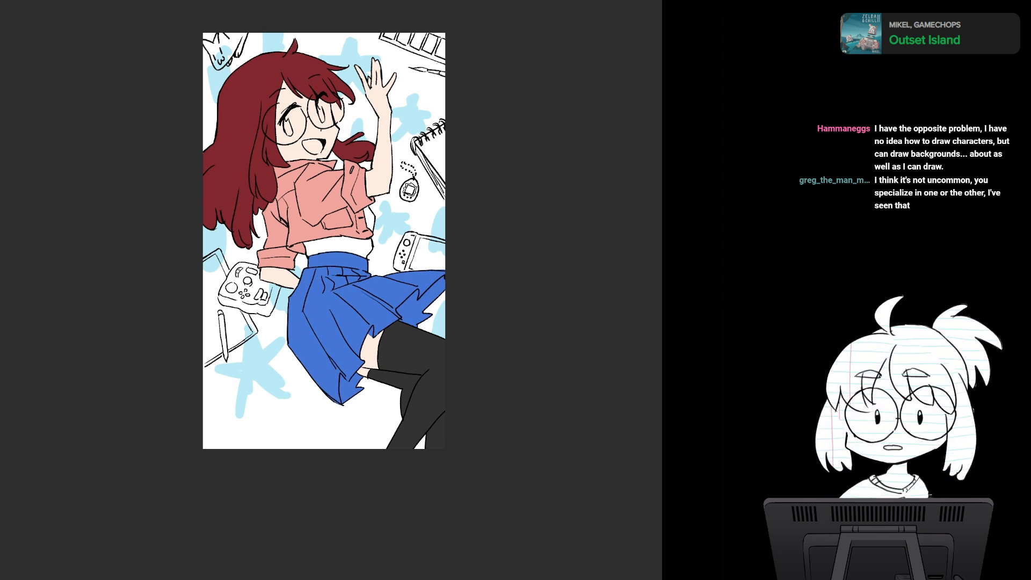
{"action": "key", "text": "ctrl+z"}
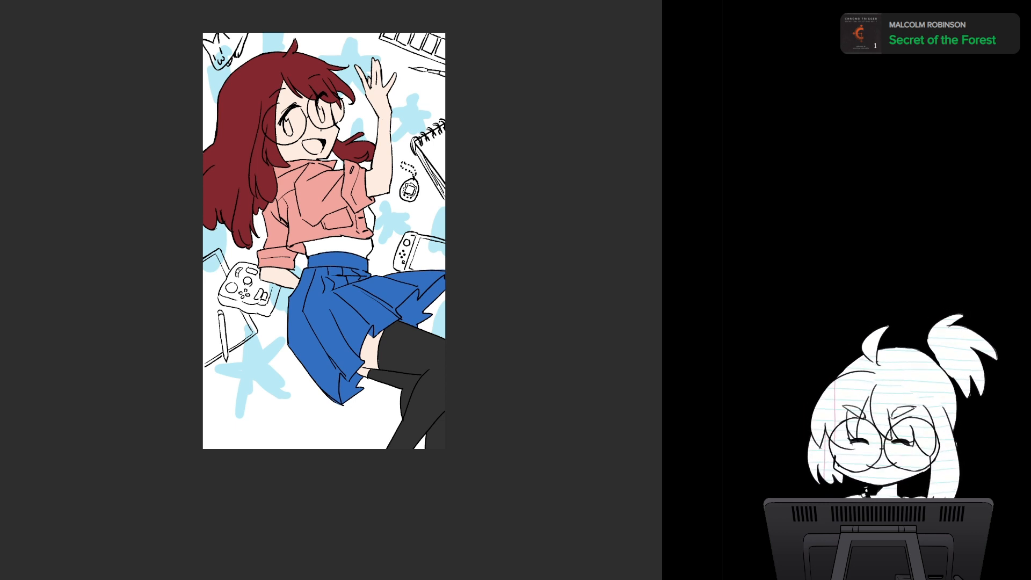
{"action": "key", "text": "alt+BackSpace"}
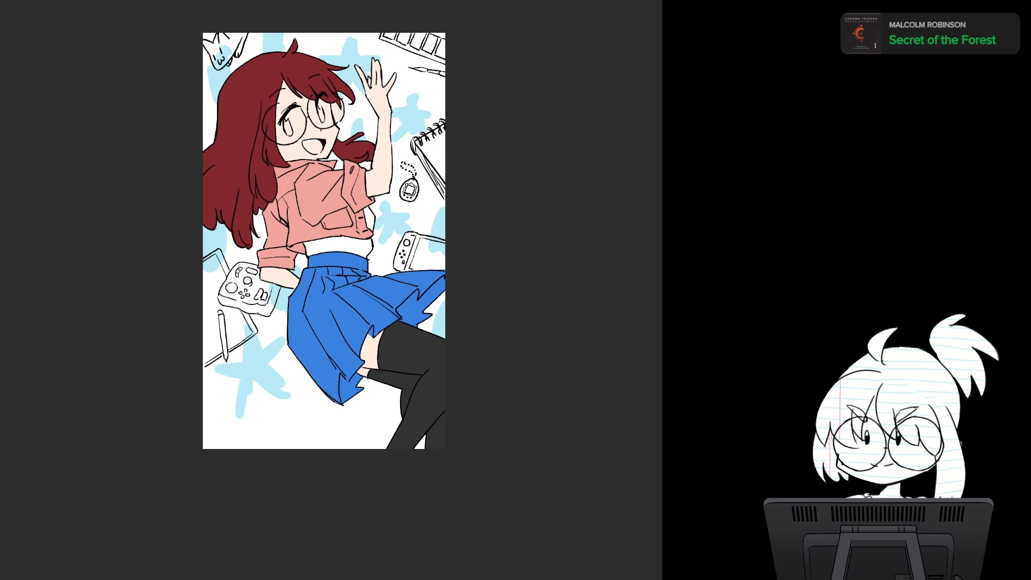
{"action": "key", "text": "alt+BackSpace"}
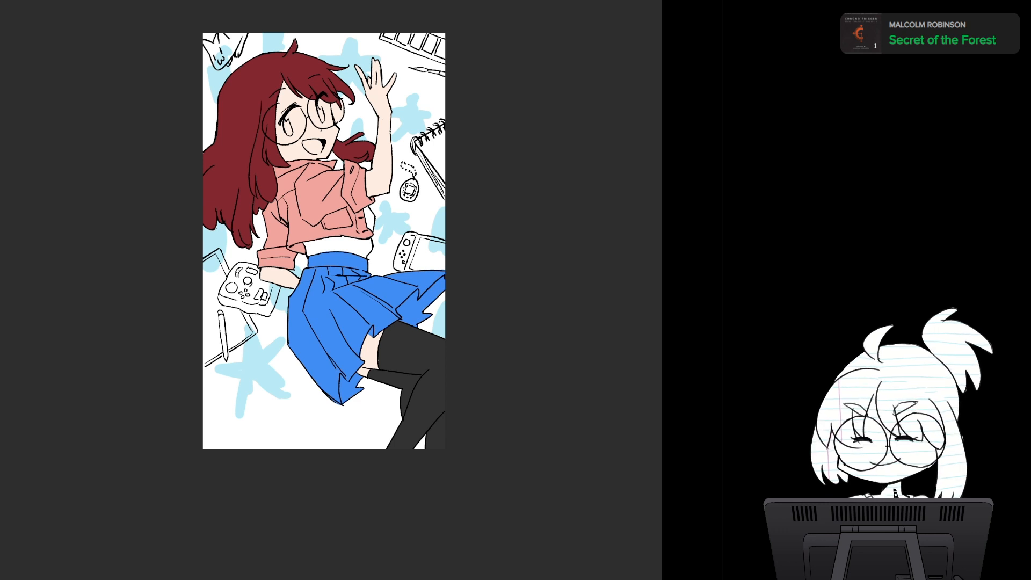
- Recolor the hair a deep burgundy, trying muted red-brown, crimson, brown and green along the way
{"action": "key", "text": "h"}
{"action": "key", "text": "h"}
{"action": "key", "text": "h"}
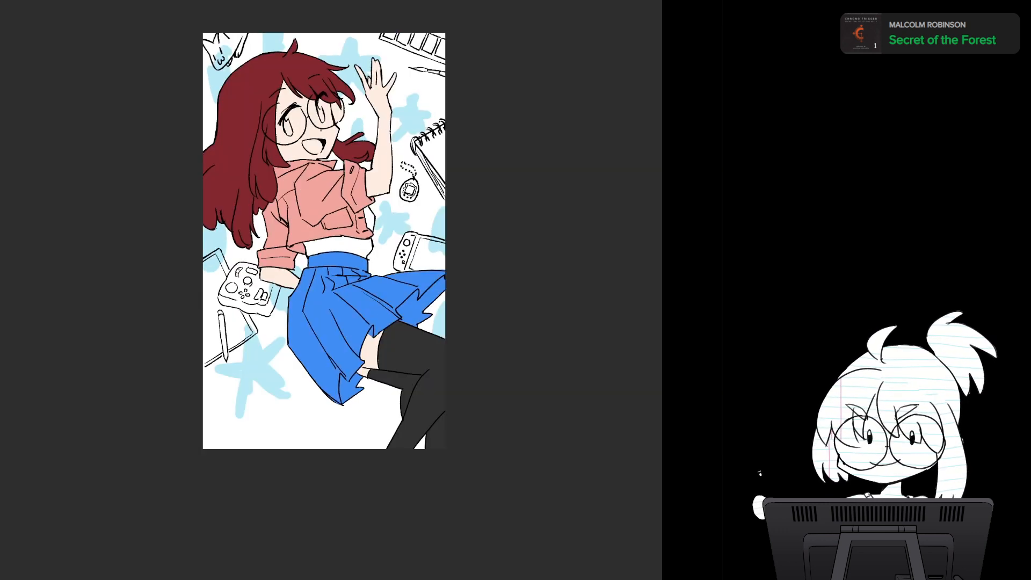
{"action": "key", "text": "h"}
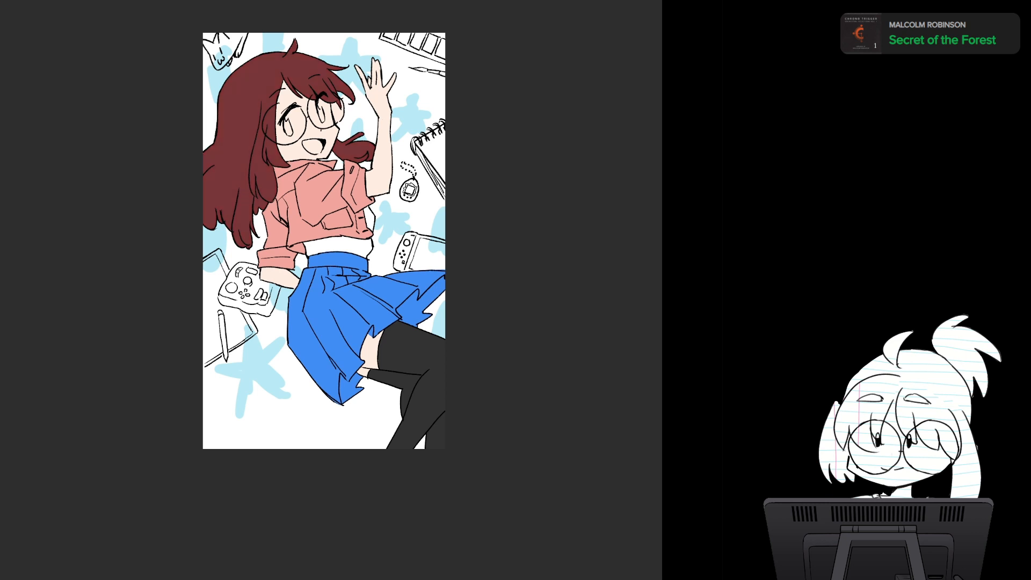
{"action": "key", "text": "ctrl+z"}
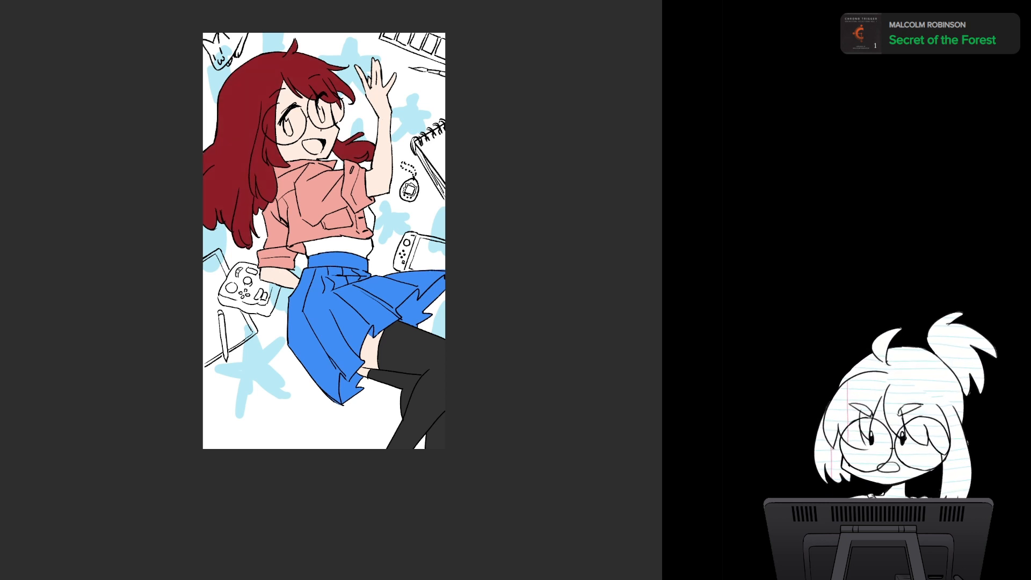
{"action": "key", "text": "alt+Delete"}
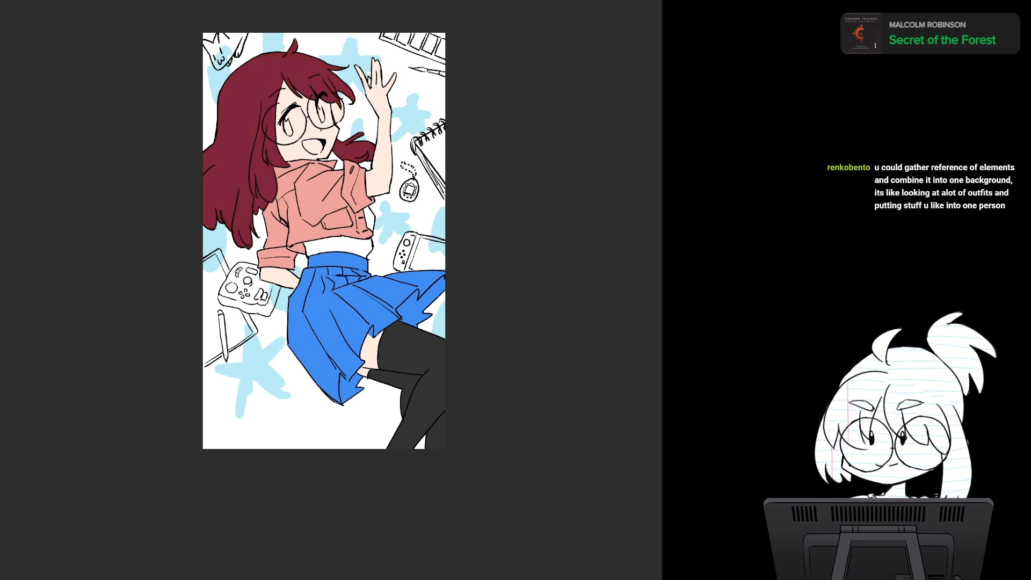
{"action": "key", "text": "alt+Delete"}
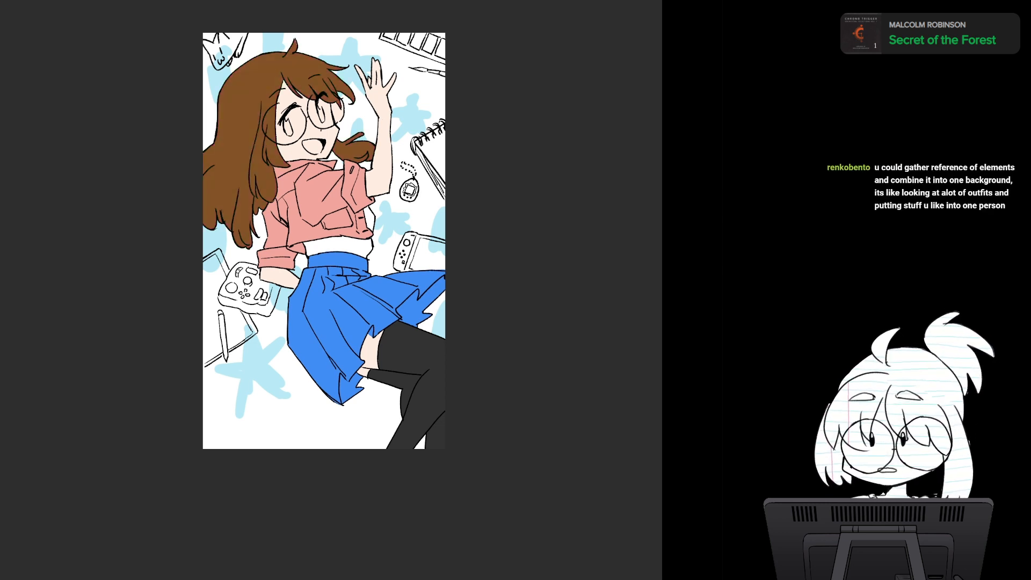
{"action": "key", "text": "alt+Delete"}
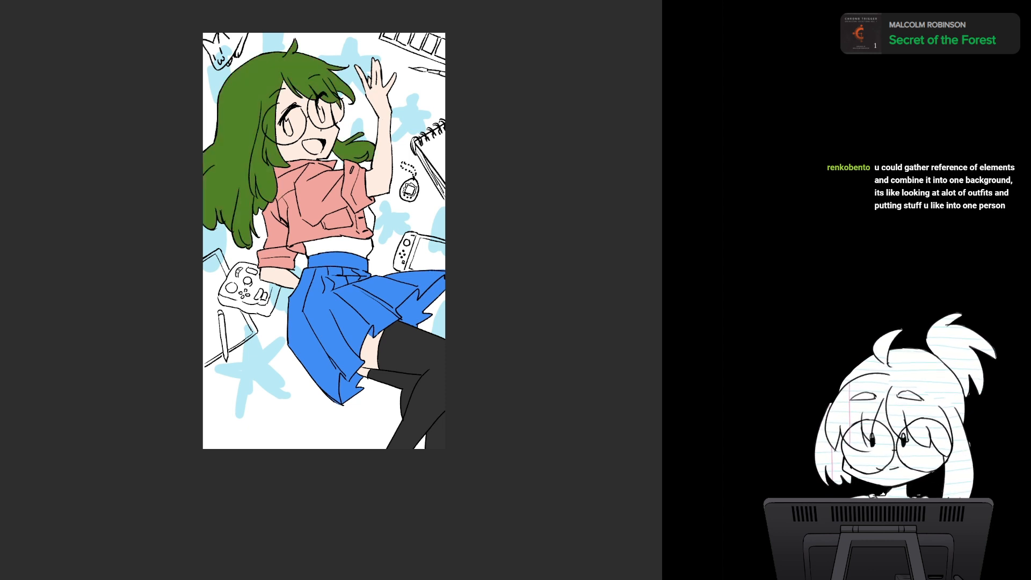
{"action": "key", "text": "alt+Delete"}
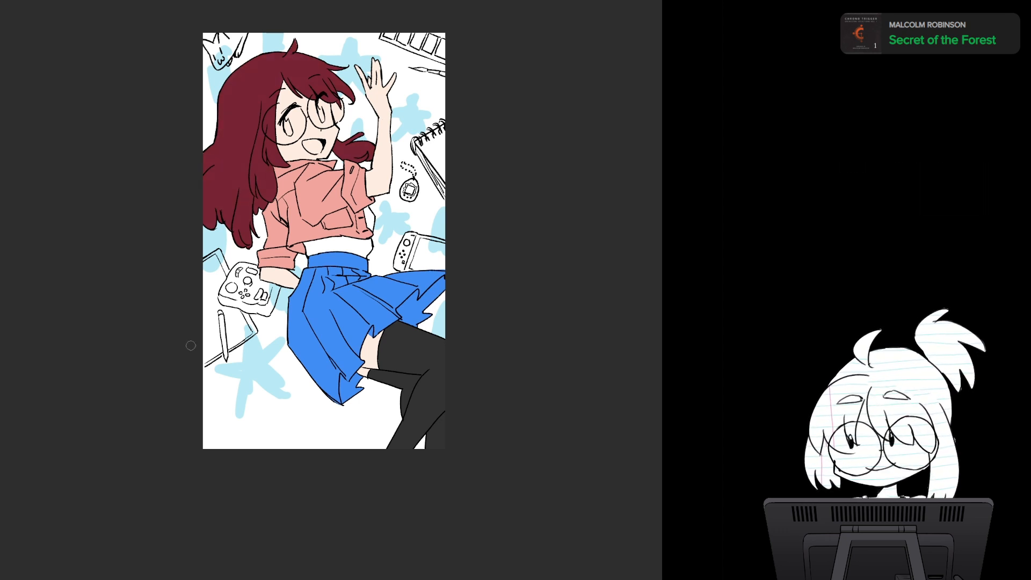
- Recolor the skirt a medium blue, trying light, pale and bright blues first
{"action": "scroll", "coordinate": [446, 375], "scroll_direction": "up", "scroll_amount": 2}
{"action": "scroll", "coordinate": [445, 375], "scroll_direction": "down", "scroll_amount": 3}
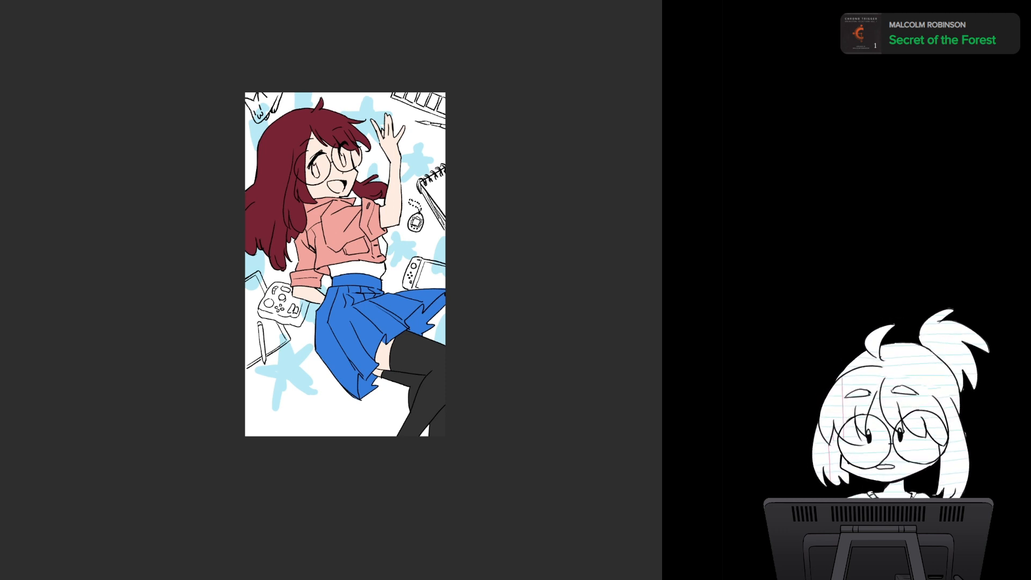
{"action": "key", "text": "ctrl+z"}
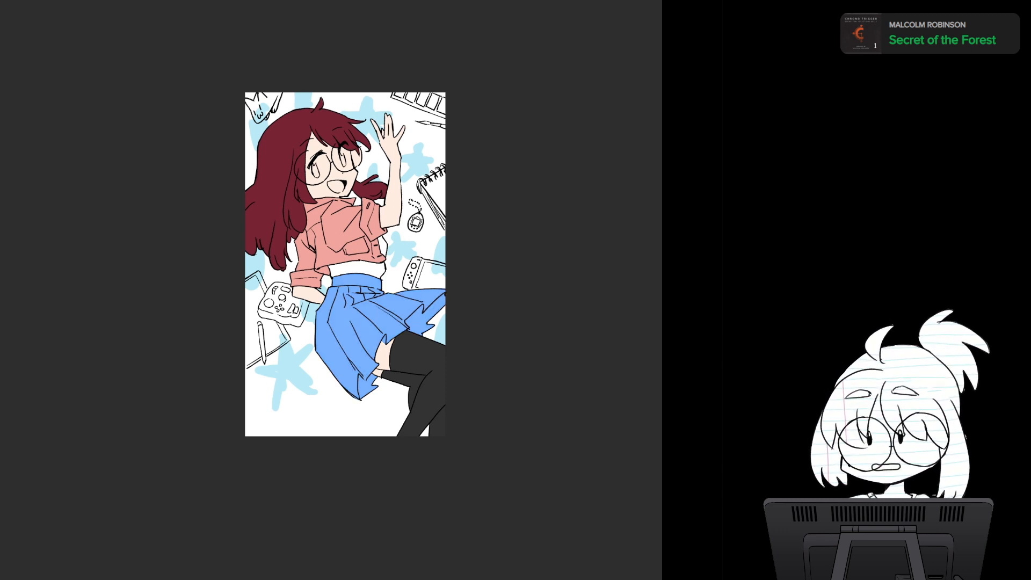
{"action": "key", "text": "alt+Delete"}
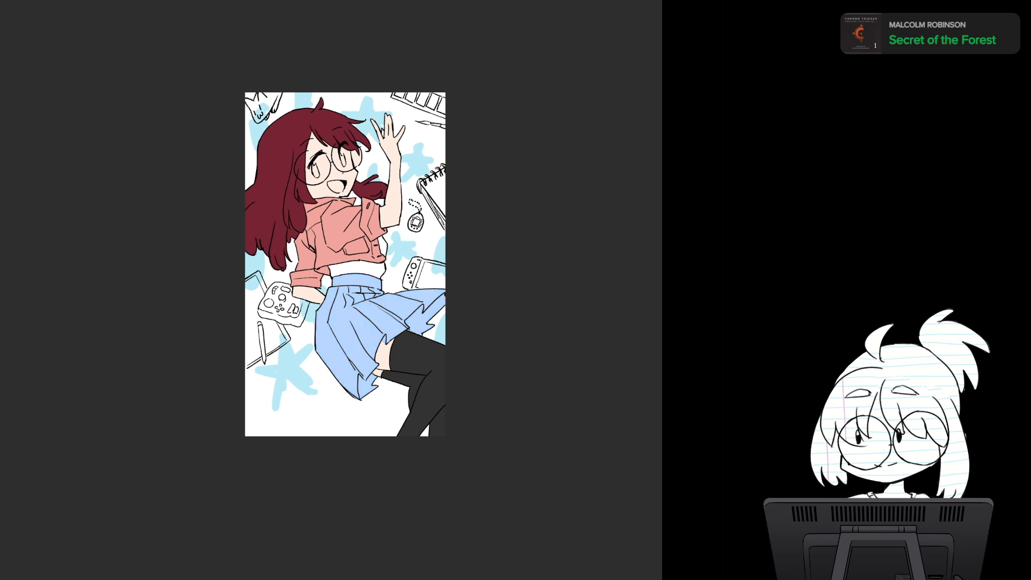
{"action": "key", "text": "alt+Delete"}
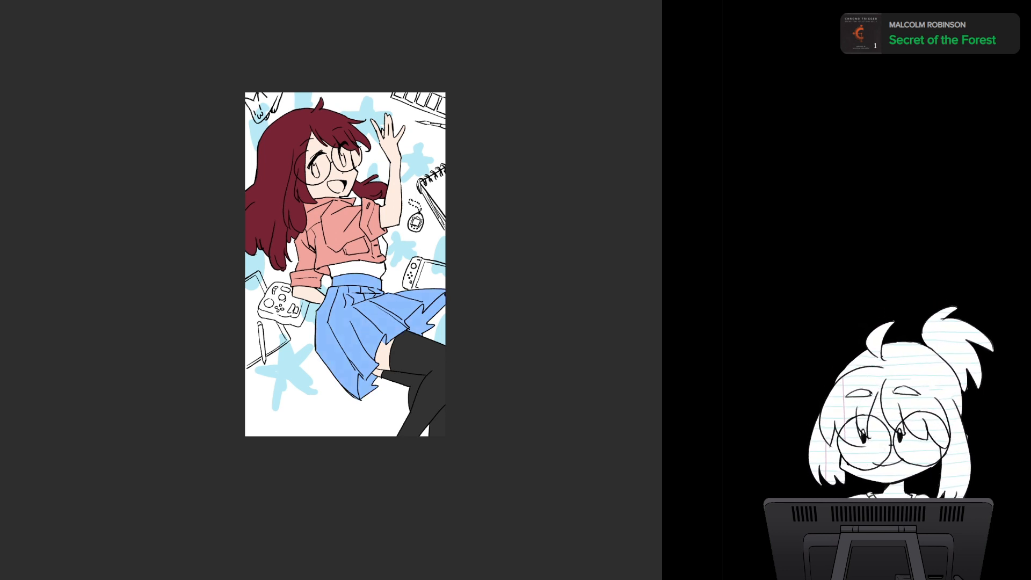
{"action": "key", "text": "alt+Delete"}
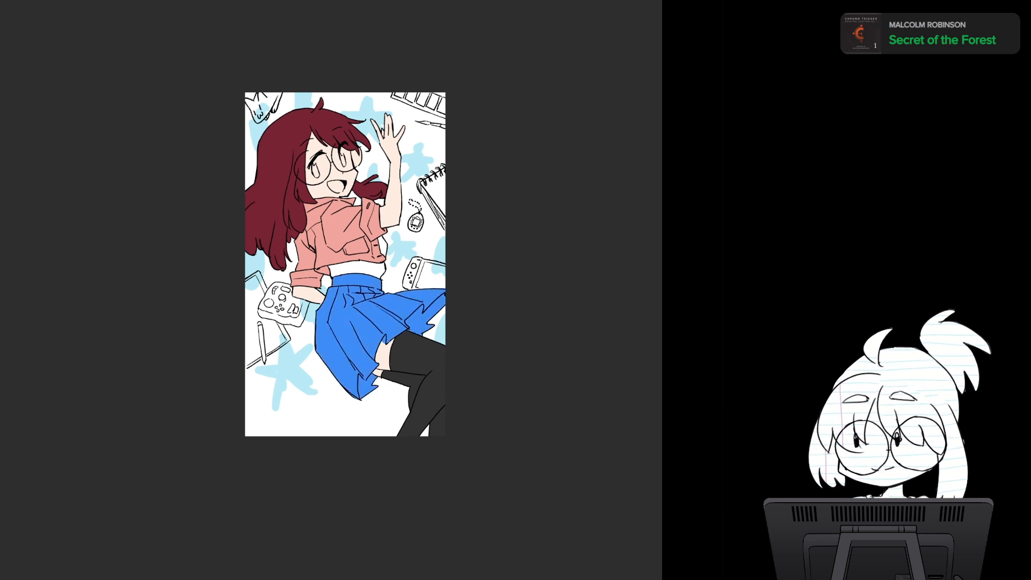
{"action": "key", "text": "alt+Delete"}
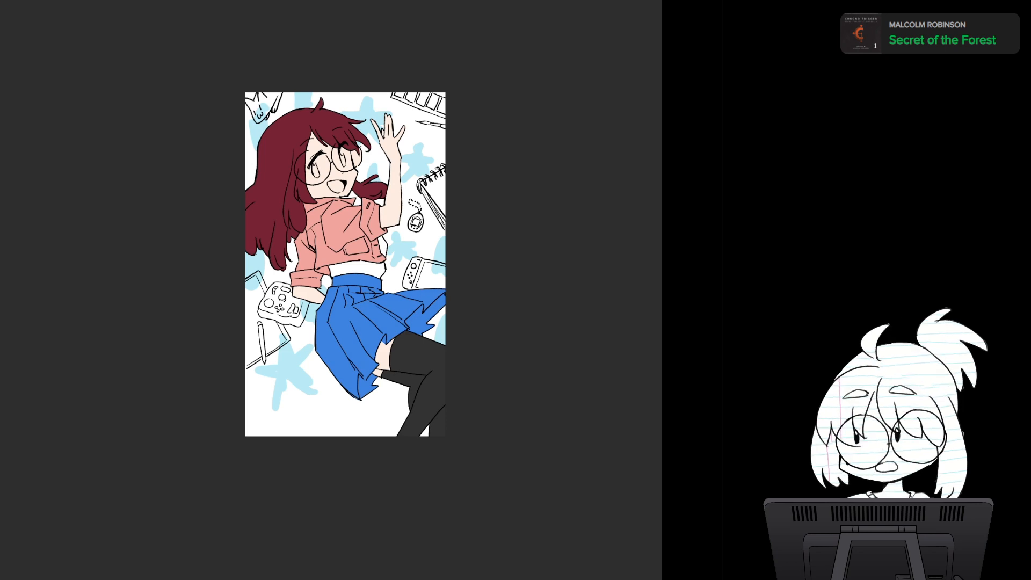
- Compare the legs with and without the near-black stockings fill, keeping the stockings
{"action": "scroll", "coordinate": [203, 334], "scroll_direction": "up", "scroll_amount": 2}
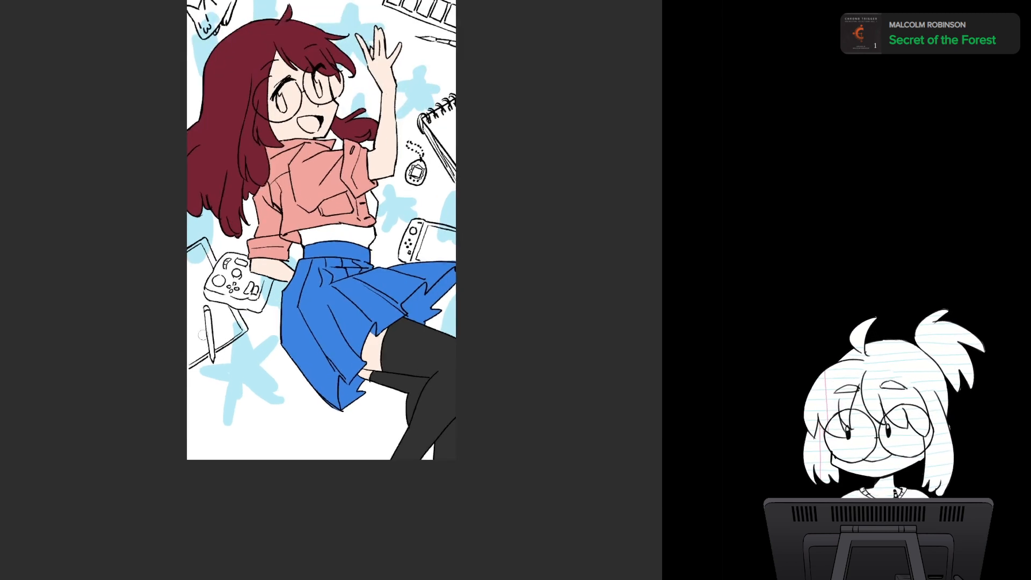
{"action": "scroll", "coordinate": [203, 335], "scroll_direction": "up", "scroll_amount": 2}
{"action": "left_click_drag", "start_coordinate": [203, 335], "coordinate": [209, 345]}
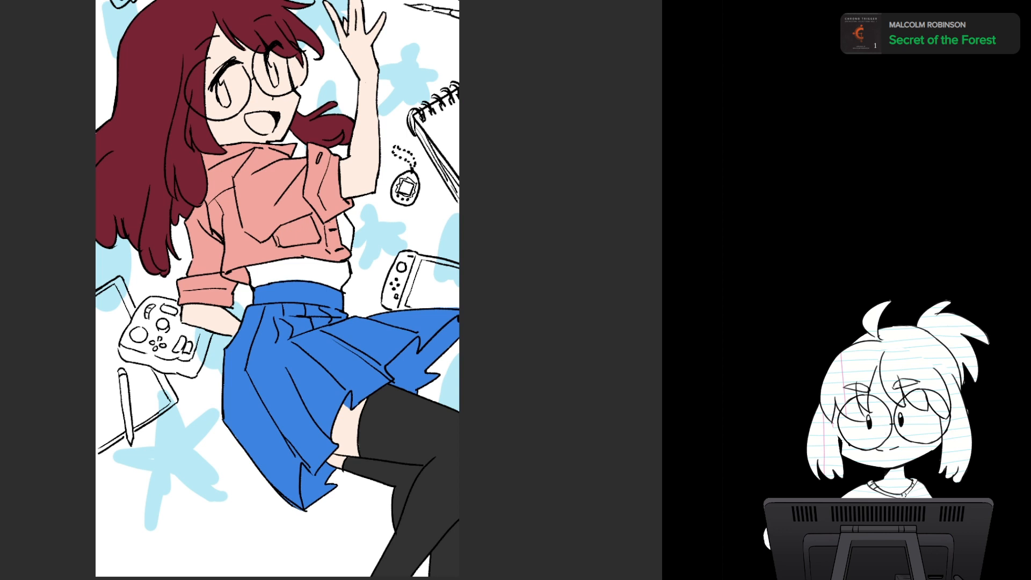
{"action": "key", "text": "ctrl+z"}
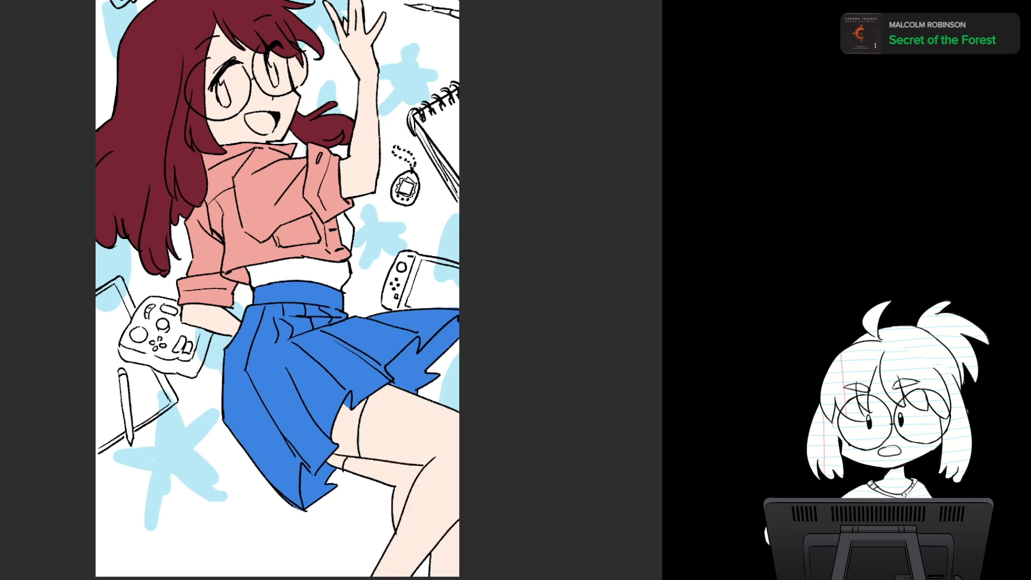
{"action": "key", "text": "ctrl+y"}
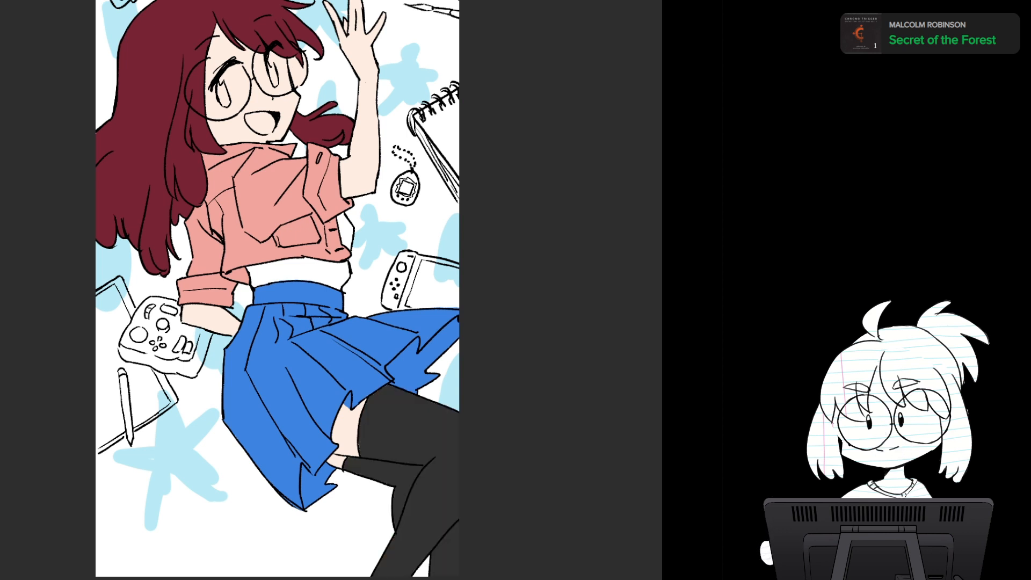
{"action": "key", "text": "ctrl+z"}
{"action": "key", "text": "ctrl+y"}
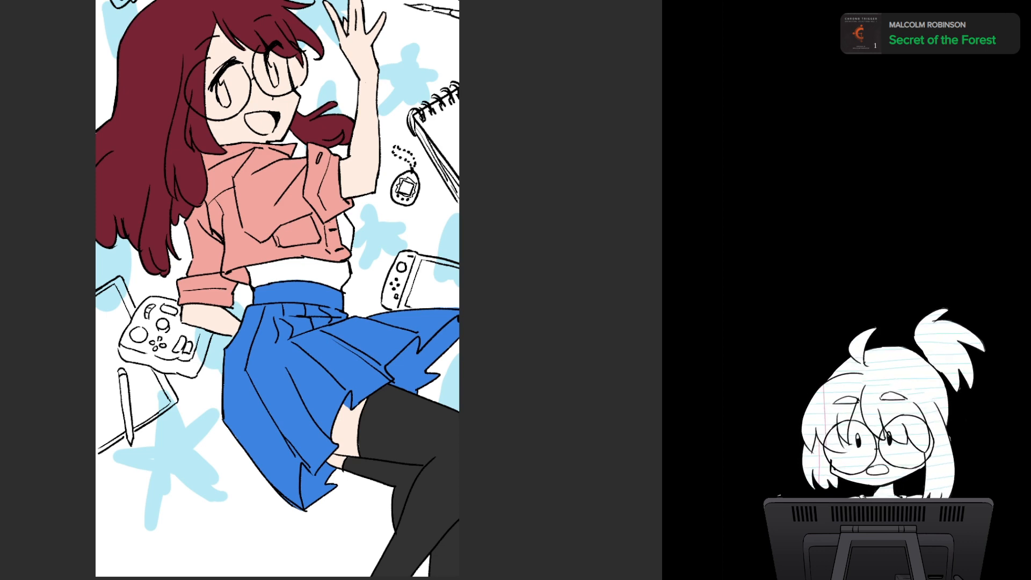
- Select the cat face and its raised paw in the canvas corner above the hair, discarding the first selection attempt
{"action": "left_click_drag", "start_coordinate": [215, 83], "coordinate": [322, 327]}
{"action": "scroll", "coordinate": [322, 328], "scroll_direction": "up", "scroll_amount": 3}
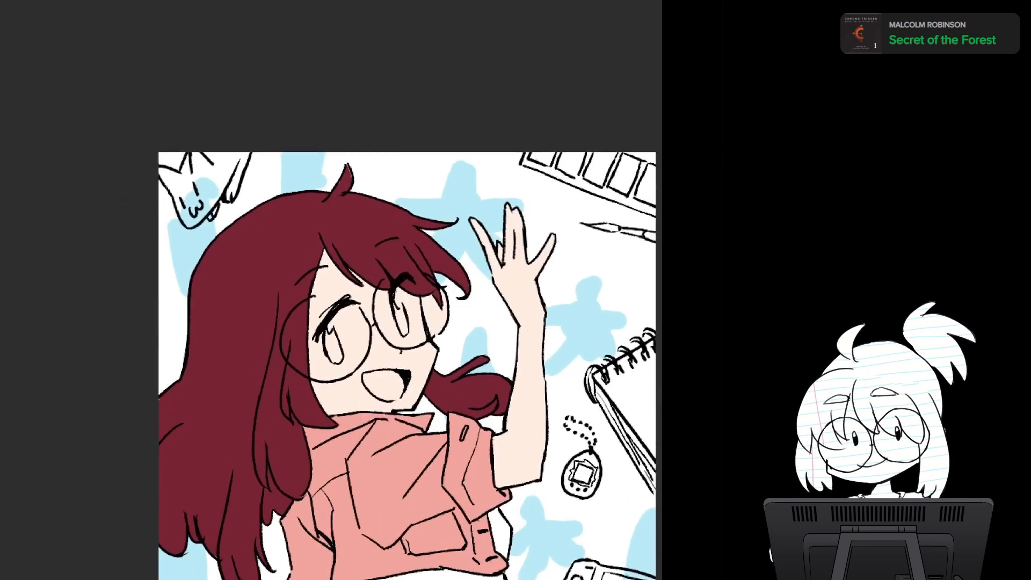
{"action": "scroll", "coordinate": [334, 312], "scroll_direction": "up", "scroll_amount": 3}
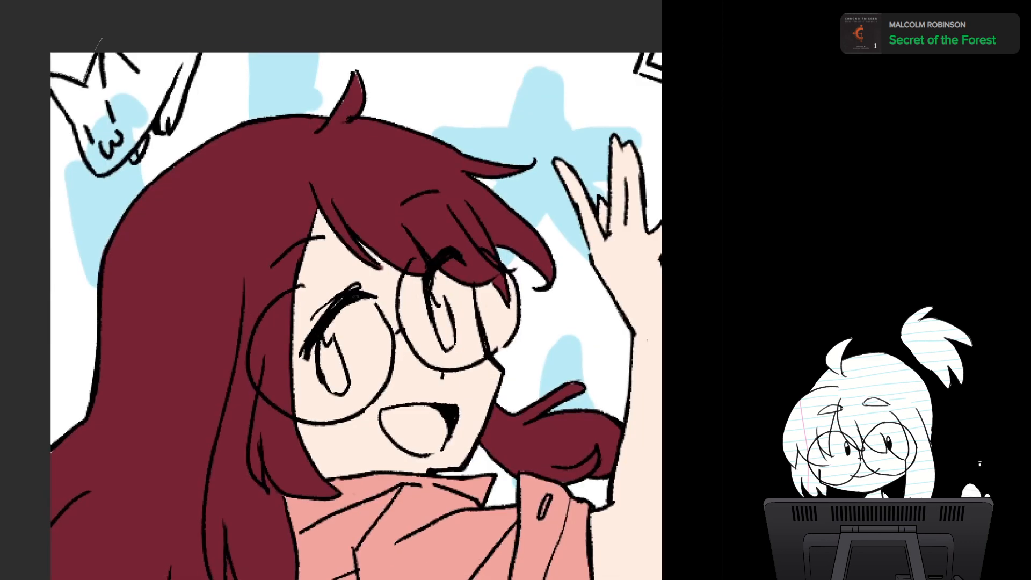
{"action": "mouse_move", "coordinate": [102, 38]}
{"action": "left_mouse_down"}
{"action": "mouse_move", "coordinate": [185, 34]}
{"action": "mouse_move", "coordinate": [203, 57]}
{"action": "mouse_move", "coordinate": [173, 129]}
{"action": "mouse_move", "coordinate": [161, 129]}
{"action": "mouse_move", "coordinate": [146, 92]}
{"action": "mouse_move", "coordinate": [145, 53]}
{"action": "left_mouse_up"}
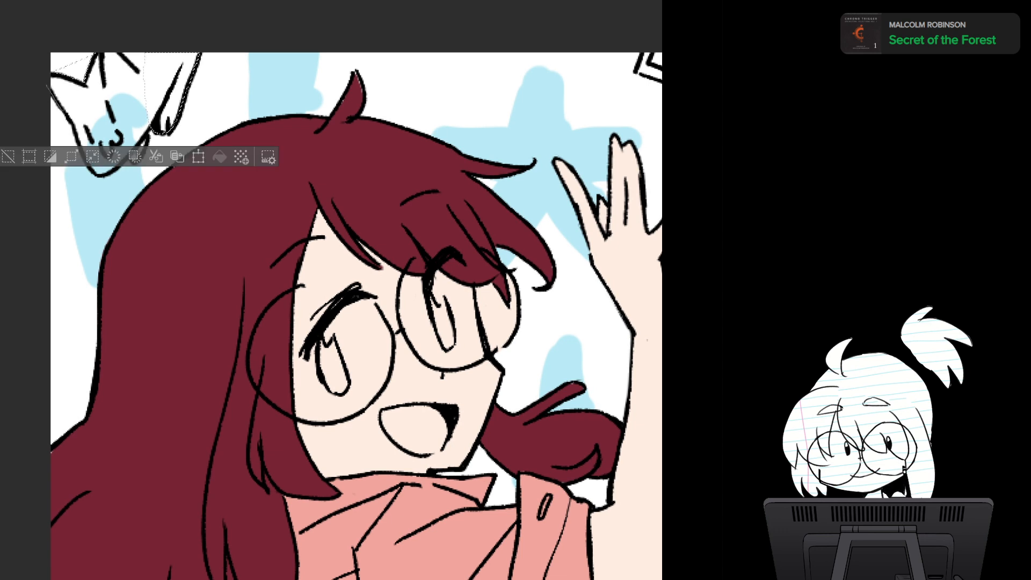
{"action": "key", "text": "ctrl+d"}
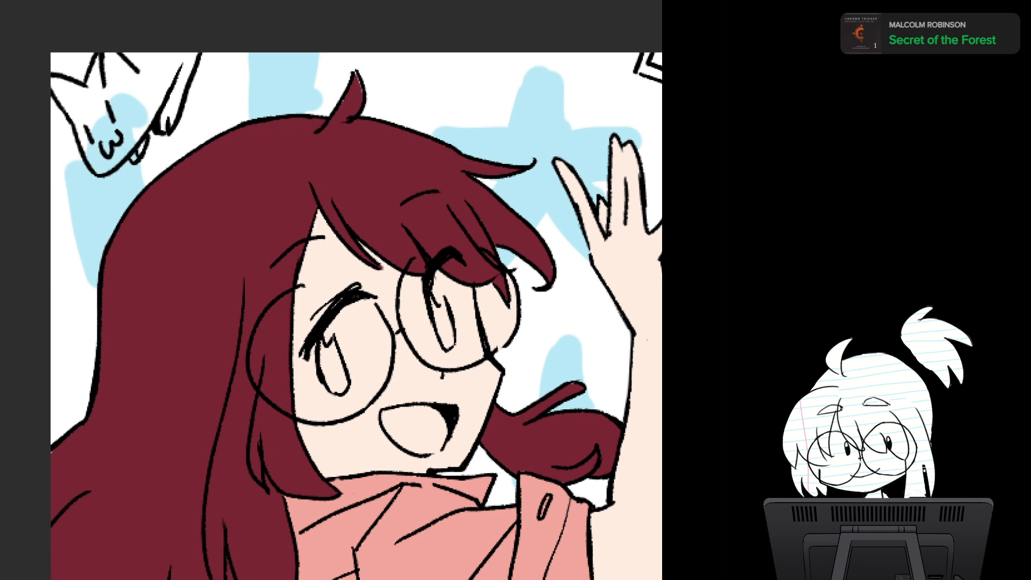
{"action": "mouse_move", "coordinate": [86, 85]}
{"action": "left_mouse_down"}
{"action": "mouse_move", "coordinate": [127, 48]}
{"action": "mouse_move", "coordinate": [138, 86]}
{"action": "mouse_move", "coordinate": [89, 126]}
{"action": "mouse_move", "coordinate": [49, 76]}
{"action": "left_mouse_up"}
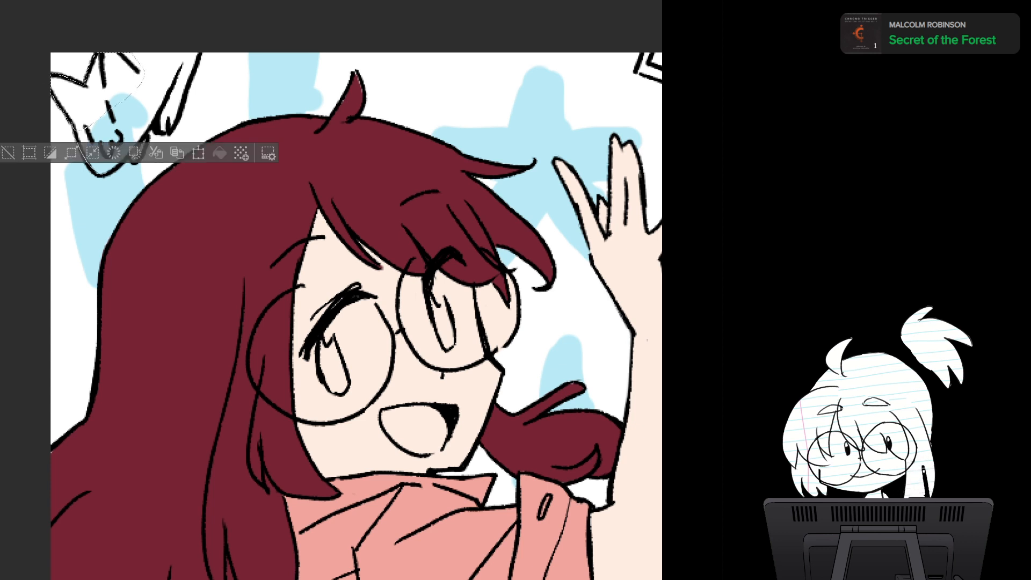
{"action": "mouse_move", "coordinate": [107, 170]}
{"action": "left_mouse_down"}
{"action": "mouse_move", "coordinate": [153, 121]}
{"action": "mouse_move", "coordinate": [169, 38]}
{"action": "mouse_move", "coordinate": [53, 78]}
{"action": "mouse_move", "coordinate": [113, 167]}
{"action": "left_mouse_up"}
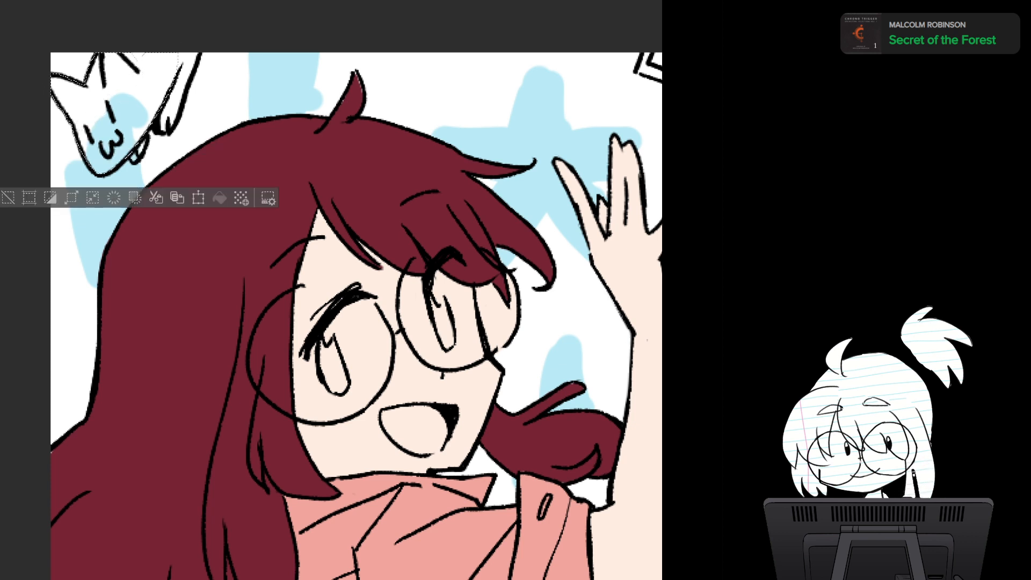
{"action": "mouse_move", "coordinate": [155, 115]}
{"action": "left_mouse_down"}
{"action": "mouse_move", "coordinate": [173, 134]}
{"action": "mouse_move", "coordinate": [174, 42]}
{"action": "mouse_move", "coordinate": [157, 116]}
{"action": "left_mouse_up"}
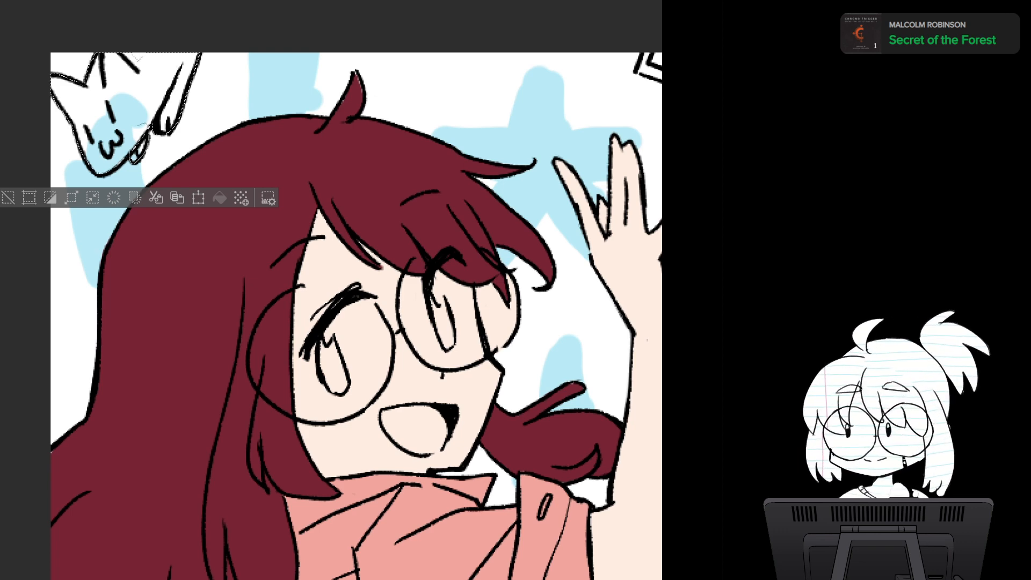
{"action": "left_click_drag", "start_coordinate": [429, 268], "coordinate": [466, 255]}
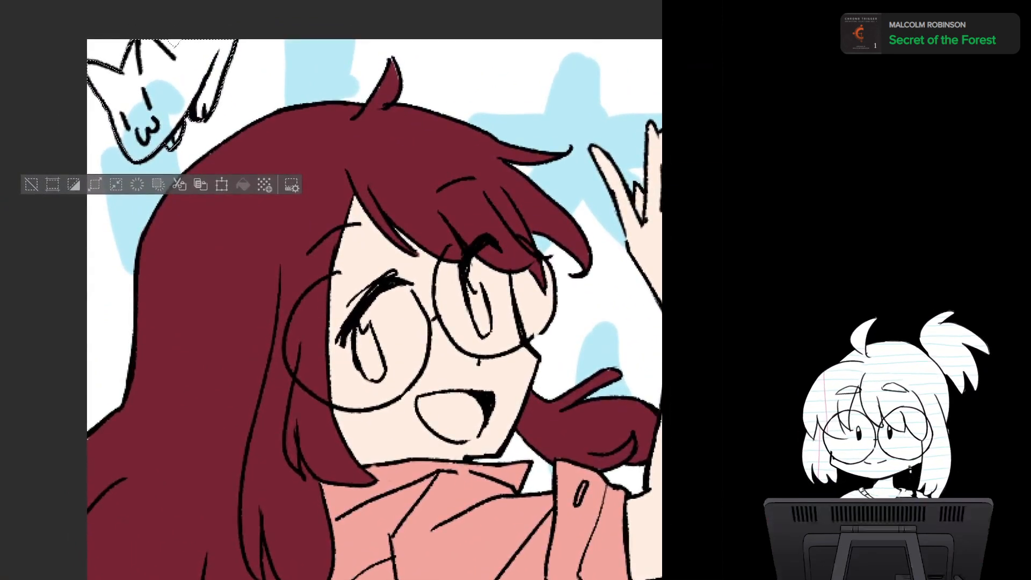
- Add the paint palette and the paintbrush beside the raised hand to the selection
{"action": "left_click_drag", "start_coordinate": [569, 252], "coordinate": [21, 150]}
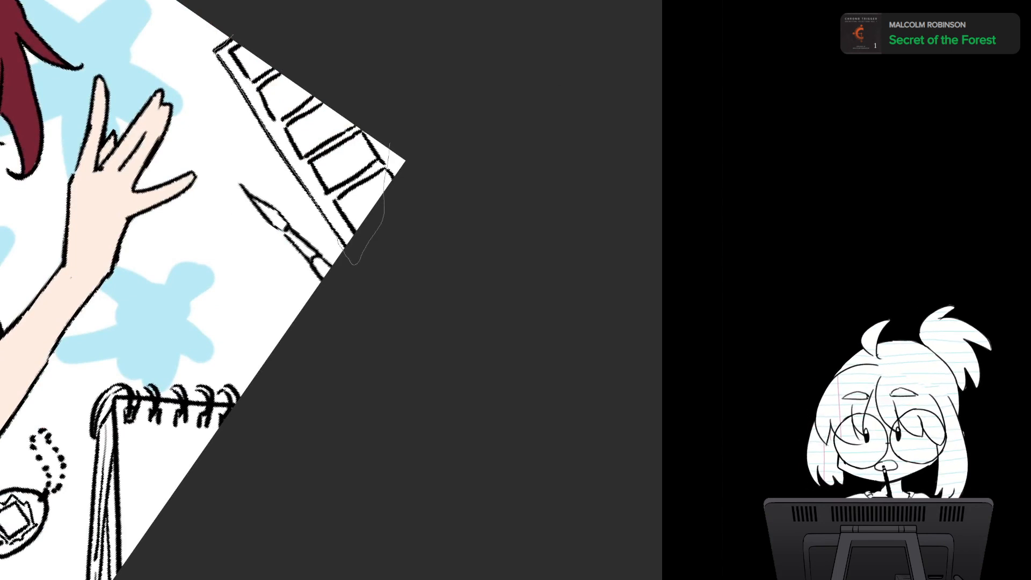
{"action": "left_click_drag", "start_coordinate": [354, 263], "coordinate": [225, 43]}
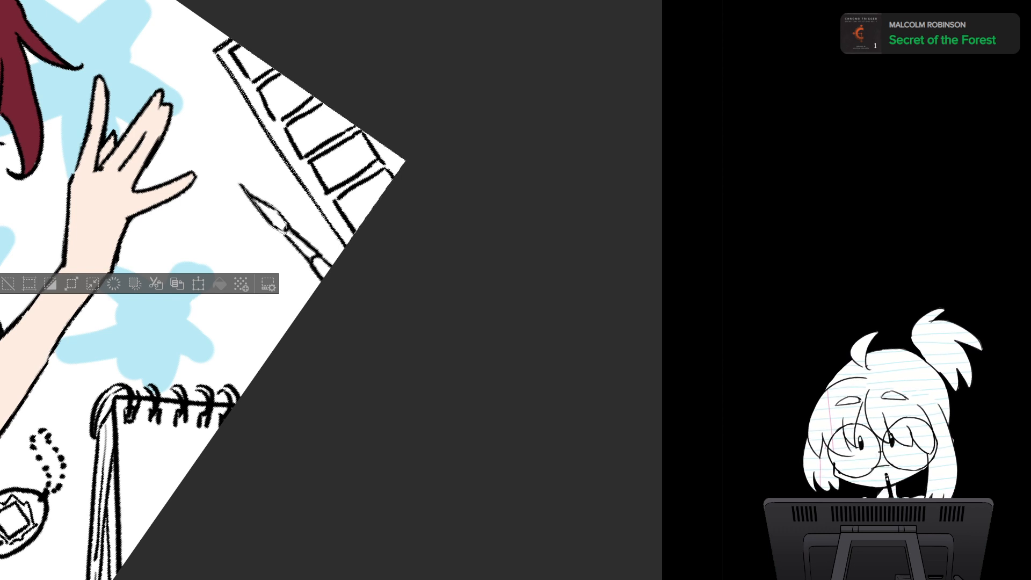
{"action": "left_click_drag", "start_coordinate": [255, 207], "coordinate": [247, 193]}
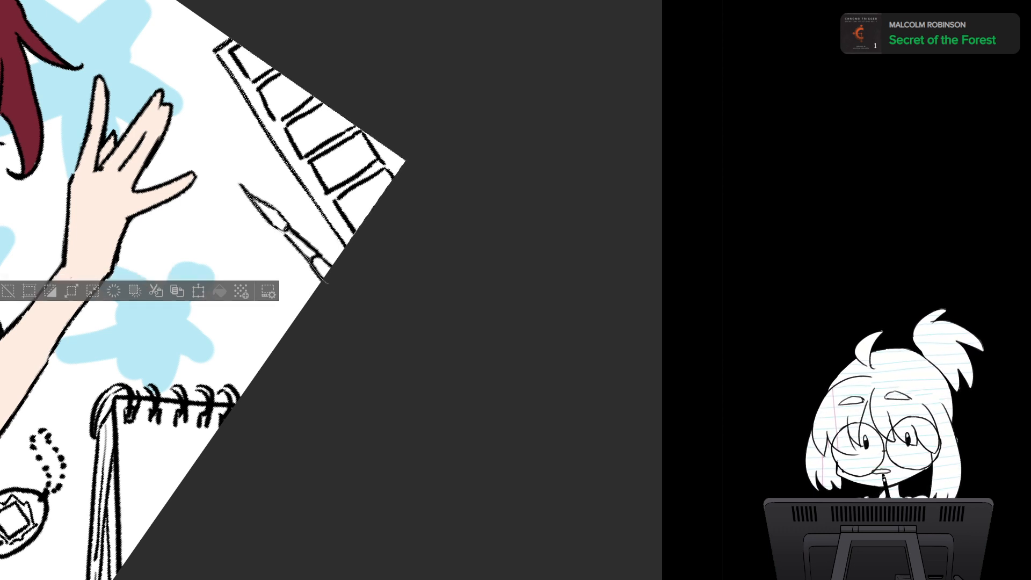
{"action": "mouse_move", "coordinate": [308, 244]}
{"action": "left_mouse_down"}
{"action": "mouse_move", "coordinate": [287, 229]}
{"action": "mouse_move", "coordinate": [277, 258]}
{"action": "left_mouse_up"}
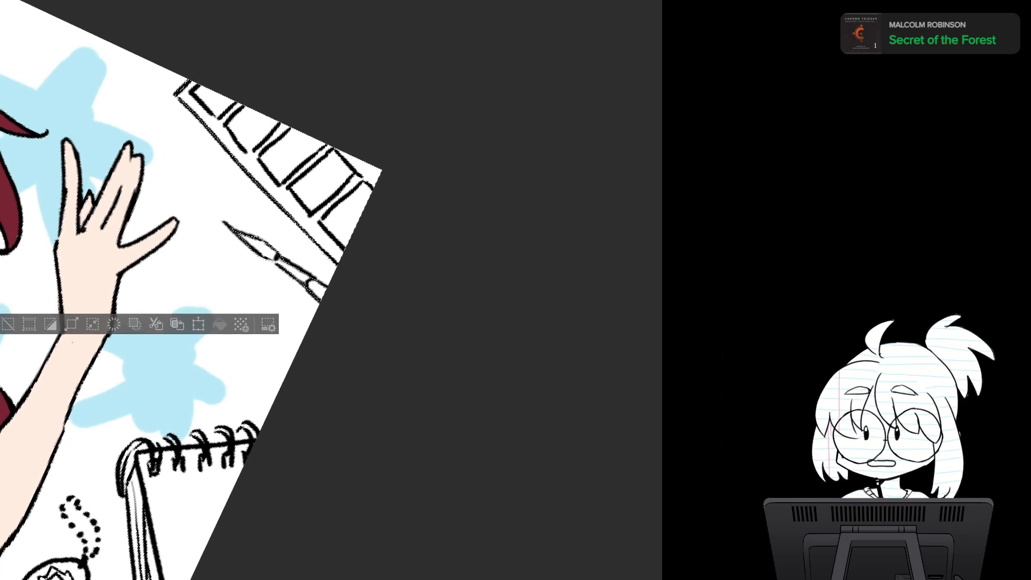
- Add the game controller beside the lowered hand and the adjoining upper edge of the drawing tablet to the selection
{"action": "scroll", "coordinate": [322, 295], "scroll_direction": "down", "scroll_amount": 4}
{"action": "left_click_drag", "start_coordinate": [322, 296], "coordinate": [363, 138]}
{"action": "left_click_drag", "start_coordinate": [322, 376], "coordinate": [501, 164]}
{"action": "scroll", "coordinate": [389, 333], "scroll_direction": "up", "scroll_amount": 3}
{"action": "scroll", "coordinate": [330, 290], "scroll_direction": "up", "scroll_amount": 1}
{"action": "left_click_drag", "start_coordinate": [322, 344], "coordinate": [373, 193]}
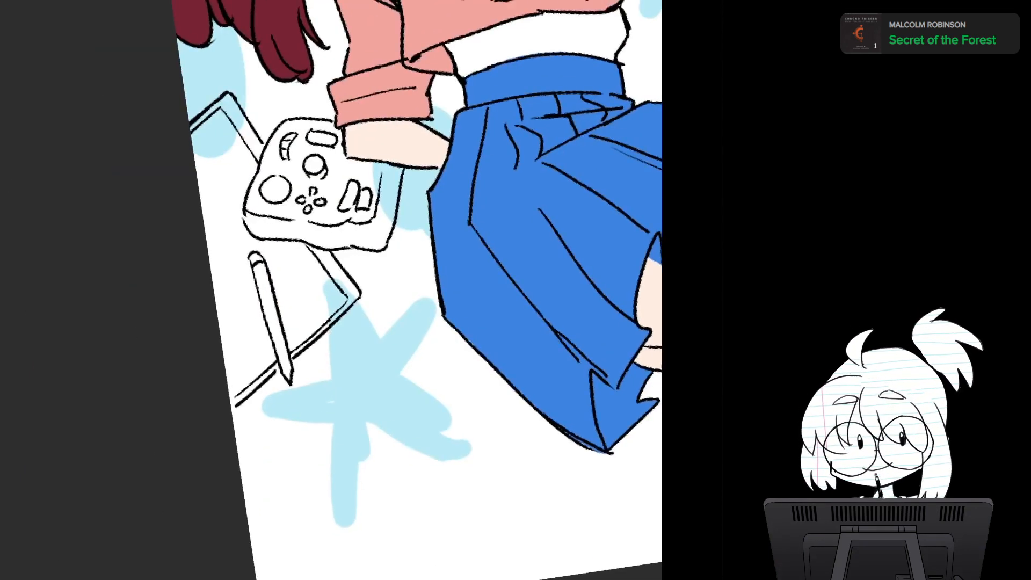
{"action": "scroll", "coordinate": [353, 301], "scroll_direction": "up", "scroll_amount": 3}
{"action": "left_click_drag", "start_coordinate": [300, 279], "coordinate": [374, 318]}
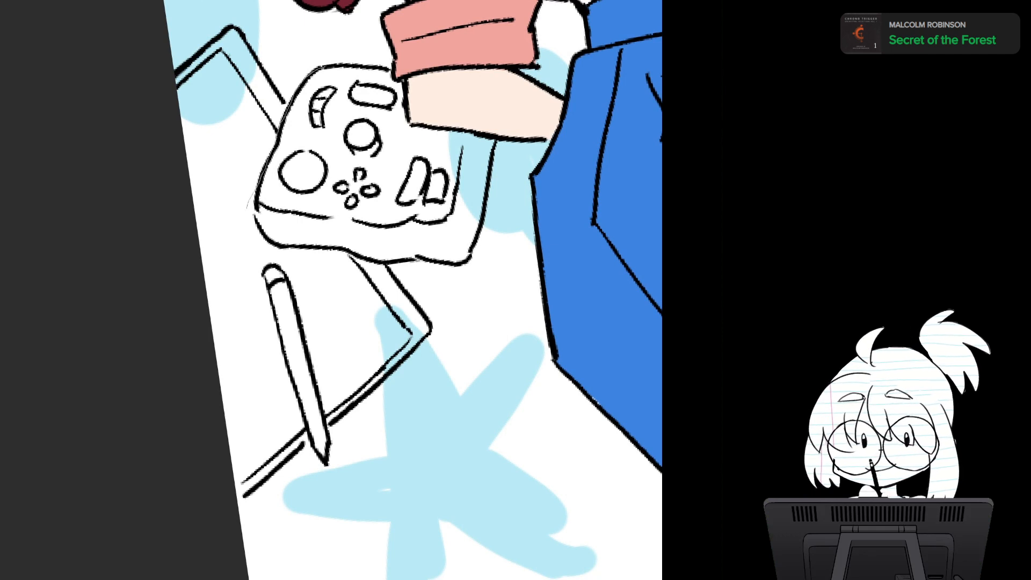
{"action": "left_click_drag", "start_coordinate": [333, 71], "coordinate": [325, 69]}
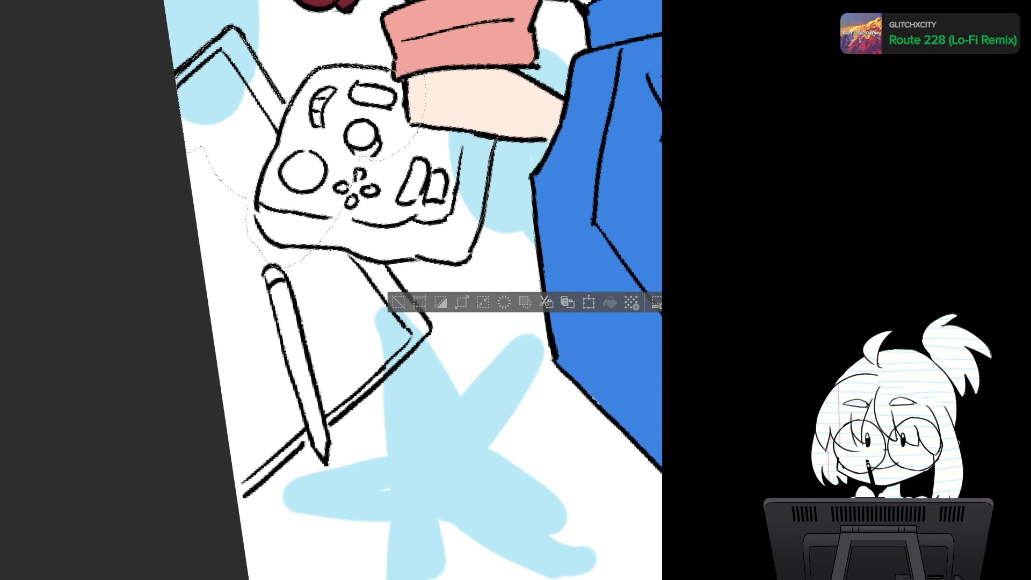
{"action": "mouse_move", "coordinate": [395, 244]}
{"action": "left_mouse_down"}
{"action": "mouse_move", "coordinate": [427, 116]}
{"action": "mouse_move", "coordinate": [487, 120]}
{"action": "mouse_move", "coordinate": [430, 193]}
{"action": "mouse_move", "coordinate": [429, 115]}
{"action": "left_mouse_up"}
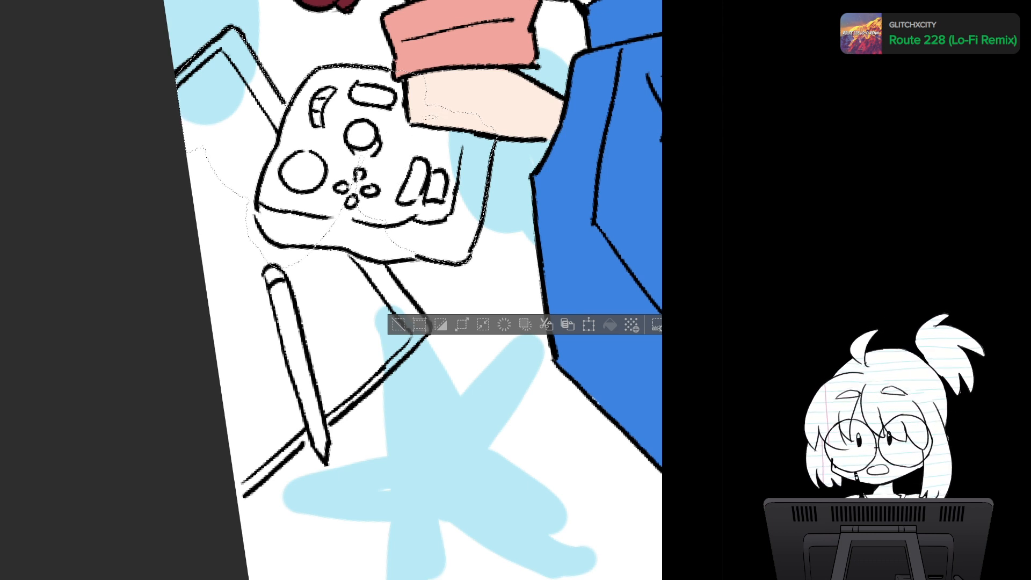
{"action": "mouse_move", "coordinate": [369, 144]}
{"action": "left_mouse_down"}
{"action": "mouse_move", "coordinate": [353, 270]}
{"action": "mouse_move", "coordinate": [420, 181]}
{"action": "mouse_move", "coordinate": [373, 145]}
{"action": "left_mouse_up"}
- Add the rest of the drawing tablet and the stylus lying on it to the selection
{"action": "left_click_drag", "start_coordinate": [375, 269], "coordinate": [386, 211]}
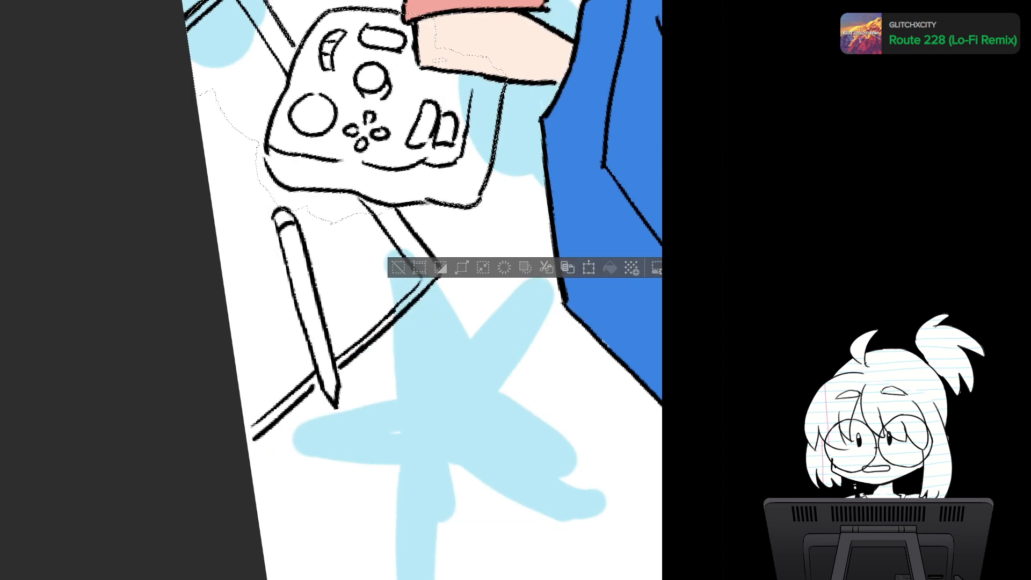
{"action": "mouse_move", "coordinate": [339, 183]}
{"action": "left_mouse_down"}
{"action": "mouse_move", "coordinate": [386, 315]}
{"action": "mouse_move", "coordinate": [373, 172]}
{"action": "left_mouse_up"}
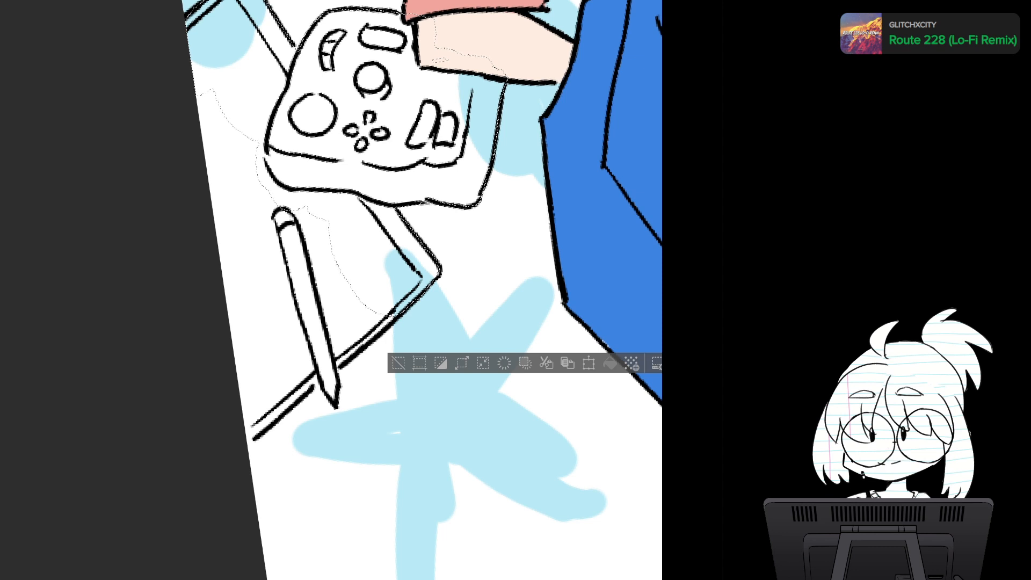
{"action": "mouse_move", "coordinate": [383, 317]}
{"action": "left_mouse_down"}
{"action": "mouse_move", "coordinate": [344, 361]}
{"action": "mouse_move", "coordinate": [277, 404]}
{"action": "mouse_move", "coordinate": [293, 284]}
{"action": "mouse_move", "coordinate": [320, 219]}
{"action": "mouse_move", "coordinate": [277, 194]}
{"action": "mouse_move", "coordinate": [292, 174]}
{"action": "left_mouse_up"}
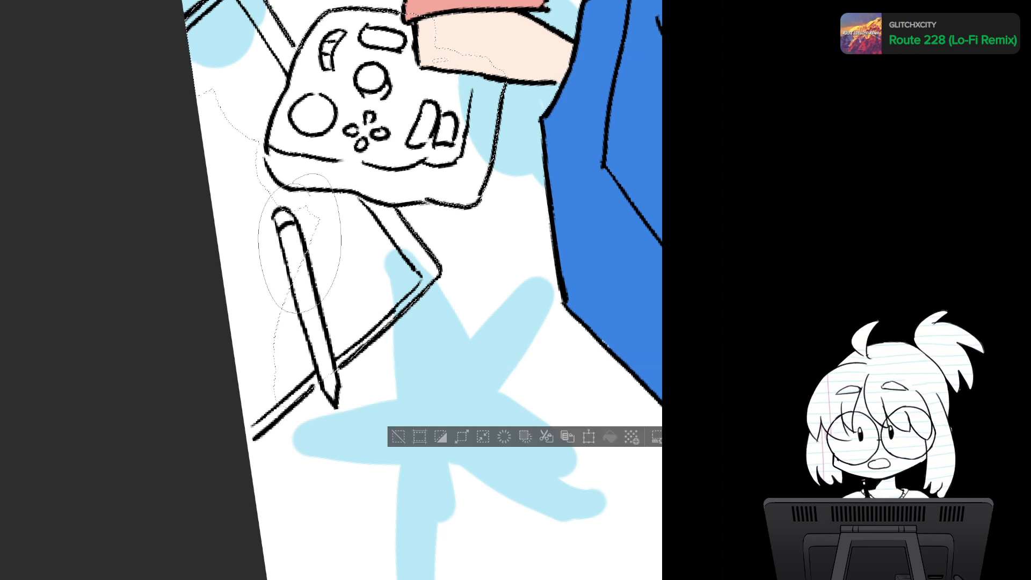
{"action": "mouse_move", "coordinate": [241, 79]}
{"action": "left_mouse_down"}
{"action": "mouse_move", "coordinate": [170, 268]}
{"action": "mouse_move", "coordinate": [274, 346]}
{"action": "mouse_move", "coordinate": [318, 188]}
{"action": "left_mouse_up"}
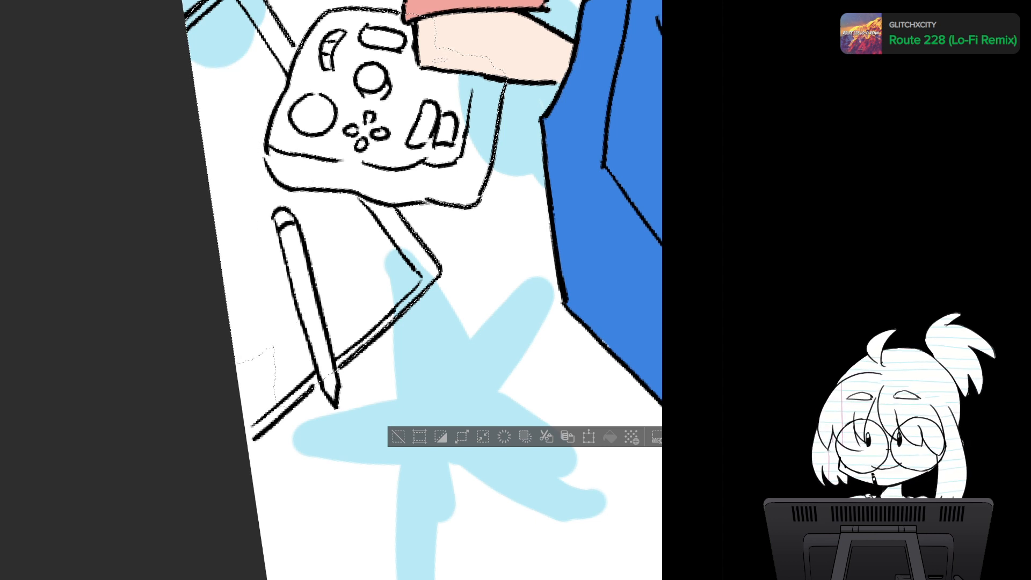
{"action": "mouse_move", "coordinate": [313, 389]}
{"action": "left_mouse_down"}
{"action": "mouse_move", "coordinate": [260, 437]}
{"action": "mouse_move", "coordinate": [219, 389]}
{"action": "mouse_move", "coordinate": [306, 322]}
{"action": "left_mouse_up"}
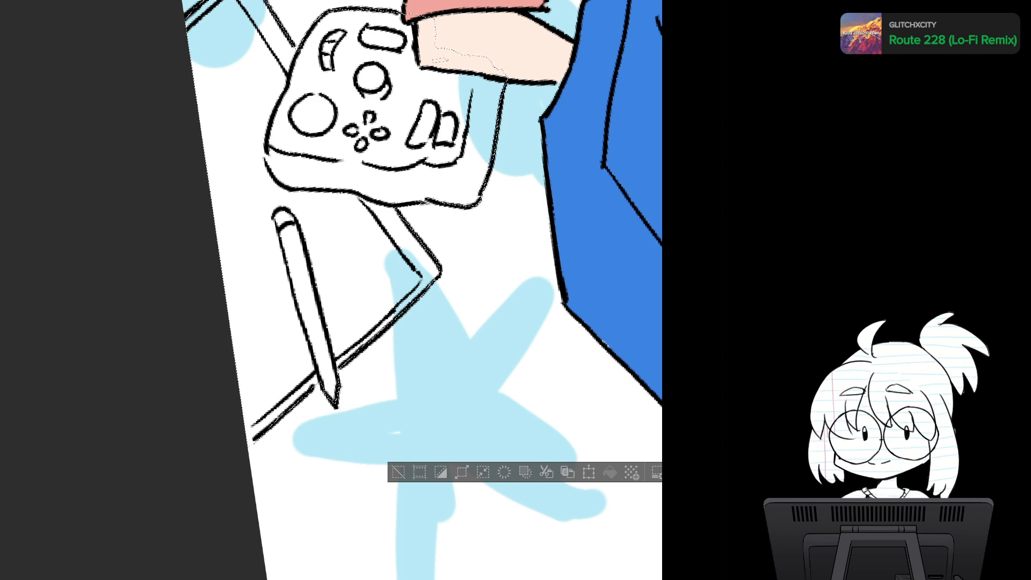
- Add the handheld game console above the flared side of the skirt to the selection
{"action": "scroll", "coordinate": [442, 340], "scroll_direction": "down", "scroll_amount": 5}
{"action": "left_click_drag", "start_coordinate": [472, 290], "coordinate": [230, 443]}
{"action": "scroll", "coordinate": [430, 306], "scroll_direction": "up", "scroll_amount": 3}
{"action": "scroll", "coordinate": [438, 351], "scroll_direction": "up", "scroll_amount": 3}
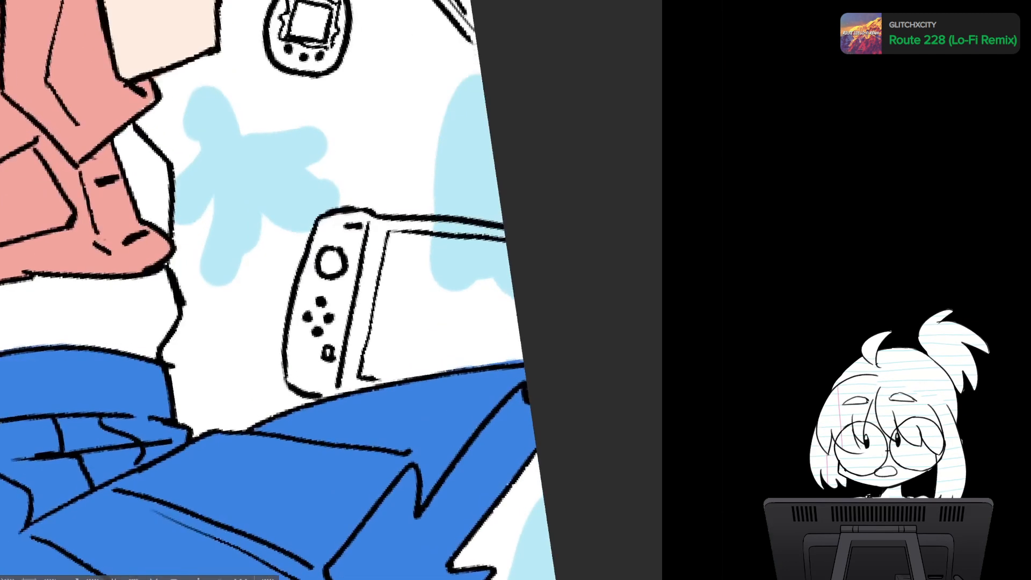
{"action": "left_click_drag", "start_coordinate": [438, 351], "coordinate": [430, 251]}
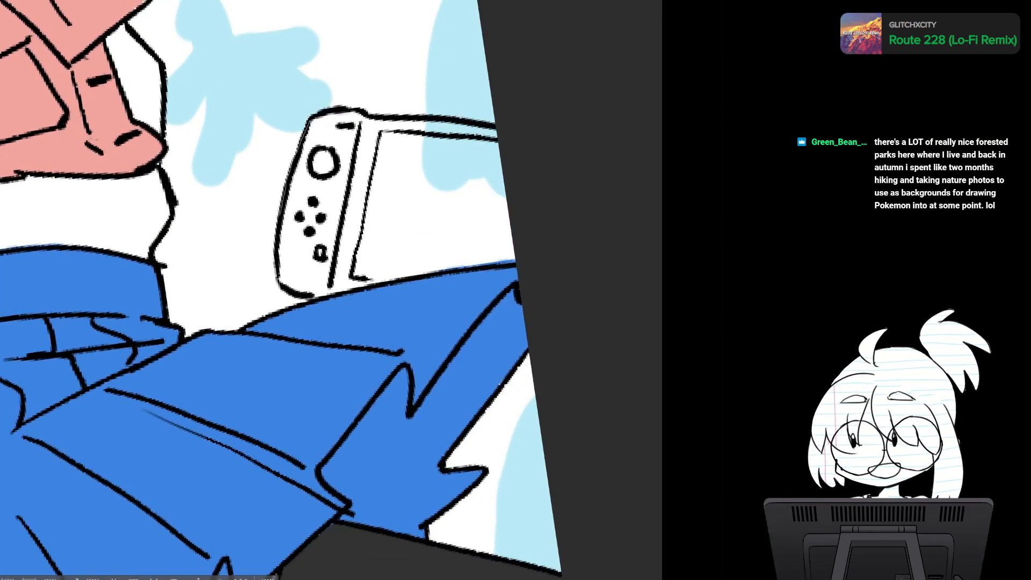
{"action": "mouse_move", "coordinate": [277, 269]}
{"action": "left_mouse_down"}
{"action": "mouse_move", "coordinate": [327, 299]}
{"action": "mouse_move", "coordinate": [363, 171]}
{"action": "mouse_move", "coordinate": [344, 107]}
{"action": "mouse_move", "coordinate": [310, 119]}
{"action": "mouse_move", "coordinate": [519, 132]}
{"action": "mouse_move", "coordinate": [552, 277]}
{"action": "left_mouse_up"}
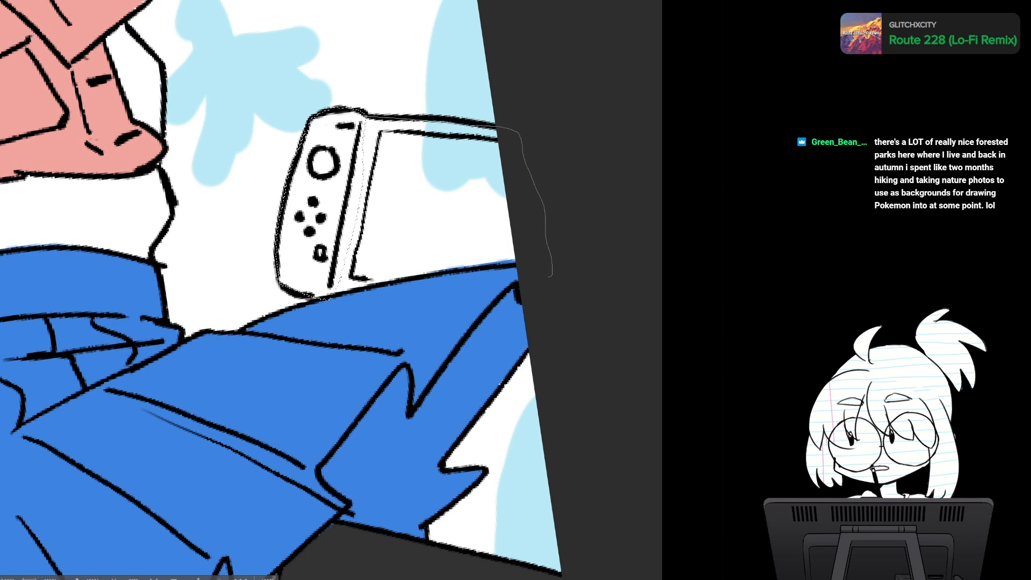
{"action": "mouse_move", "coordinate": [330, 308]}
{"action": "left_mouse_down"}
{"action": "mouse_move", "coordinate": [341, 129]}
{"action": "mouse_move", "coordinate": [358, 116]}
{"action": "left_mouse_up"}
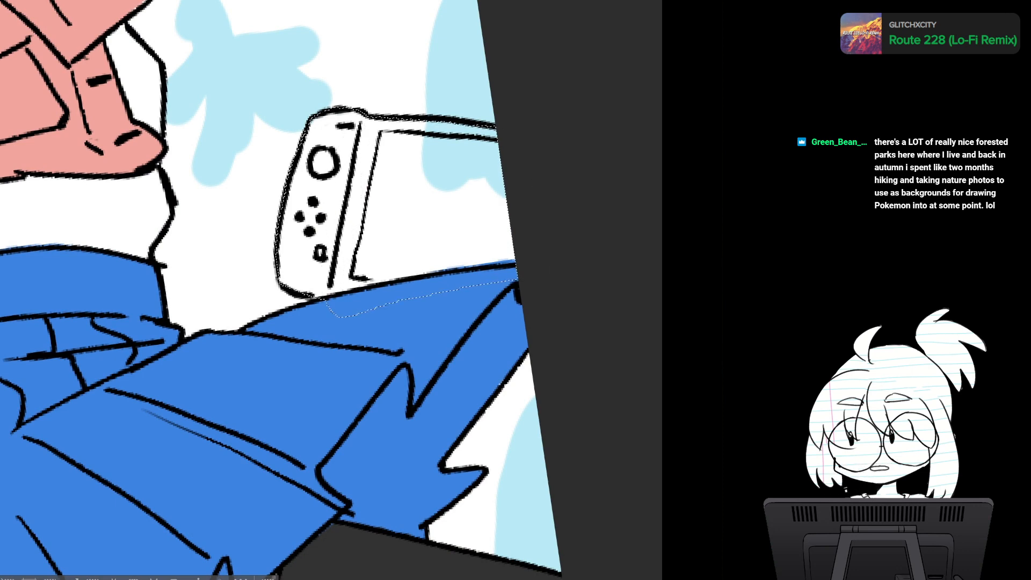
{"action": "left_click_drag", "start_coordinate": [343, 214], "coordinate": [382, 364]}
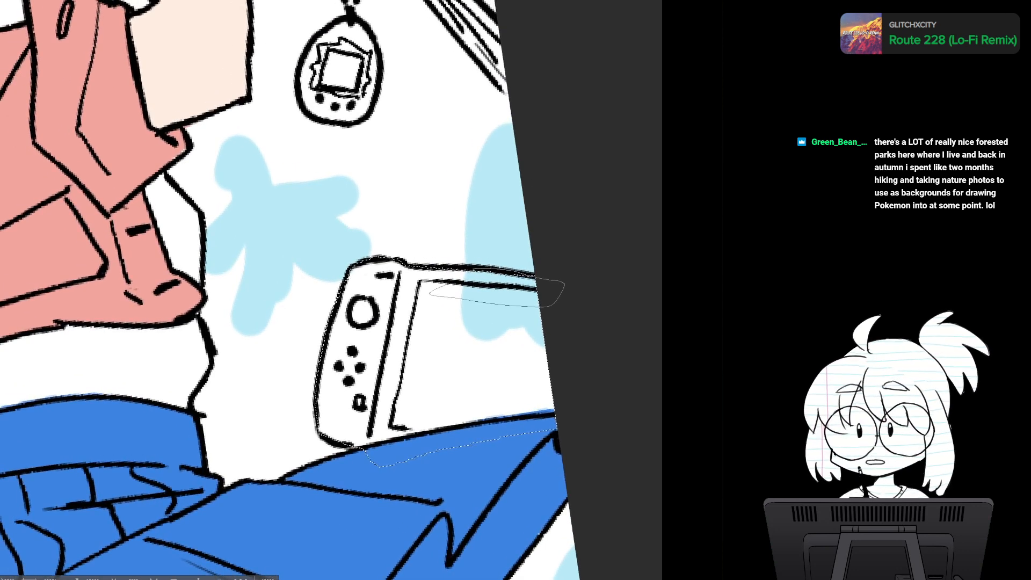
- Add the spiral notebook and the virtual pet keychain beside the raised arm to the selection
{"action": "left_click_drag", "start_coordinate": [343, 161], "coordinate": [331, 474]}
{"action": "left_click_drag", "start_coordinate": [444, 57], "coordinate": [320, 161]}
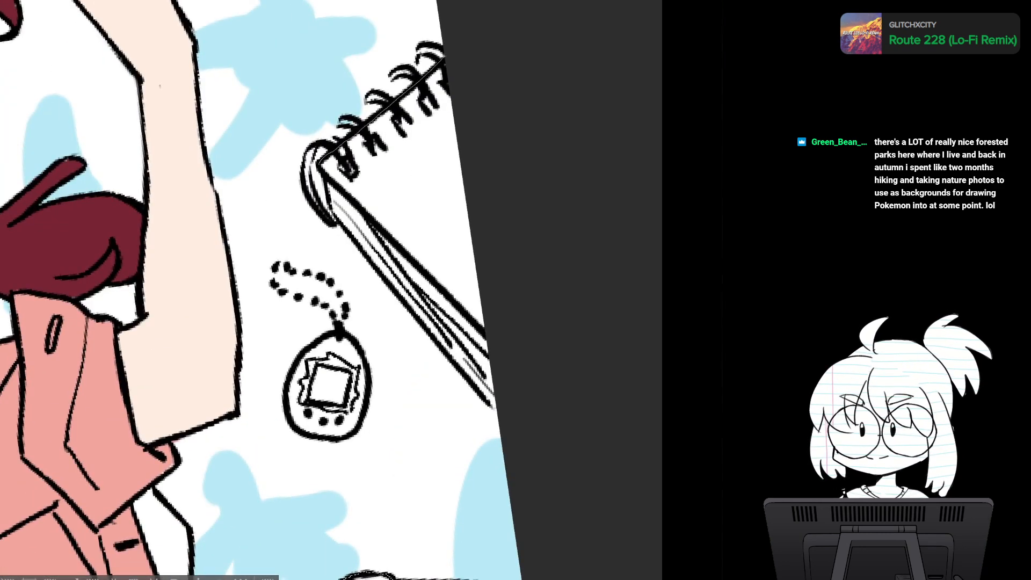
{"action": "left_click_drag", "start_coordinate": [329, 207], "coordinate": [409, 304]}
{"action": "mouse_move", "coordinate": [451, 358]}
{"action": "left_mouse_down"}
{"action": "mouse_move", "coordinate": [501, 410]}
{"action": "mouse_move", "coordinate": [483, 114]}
{"action": "mouse_move", "coordinate": [445, 56]}
{"action": "left_mouse_up"}
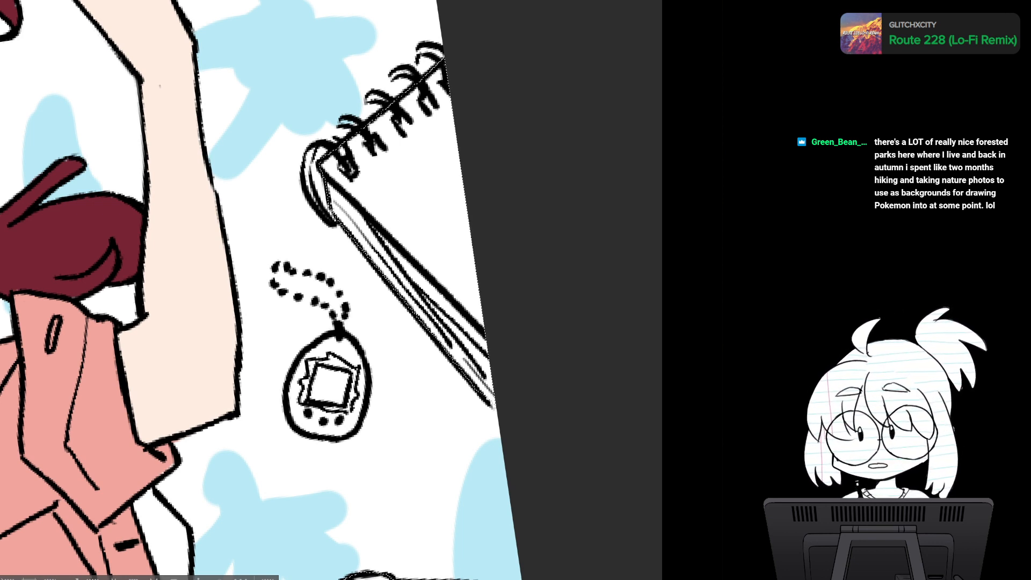
{"action": "left_click_drag", "start_coordinate": [333, 386], "coordinate": [348, 200]}
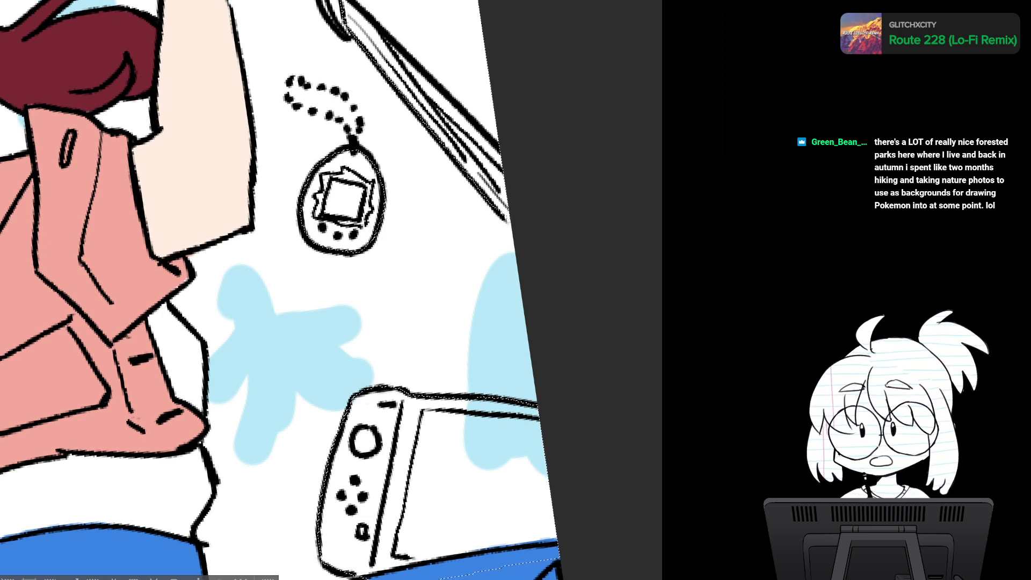
{"action": "left_click_drag", "start_coordinate": [342, 200], "coordinate": [374, 417]}
- Check the selection around the background objects across the whole illustration for missed areas
{"action": "scroll", "coordinate": [485, 349], "scroll_direction": "down", "scroll_amount": 4}
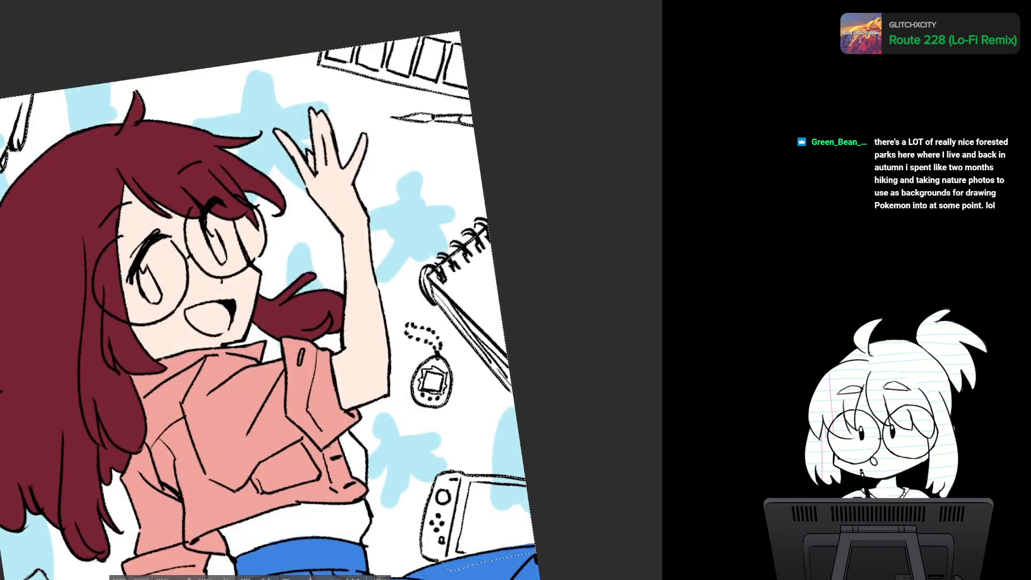
{"action": "left_click_drag", "start_coordinate": [344, 344], "coordinate": [384, 214]}
{"action": "scroll", "coordinate": [413, 301], "scroll_direction": "down", "scroll_amount": 2}
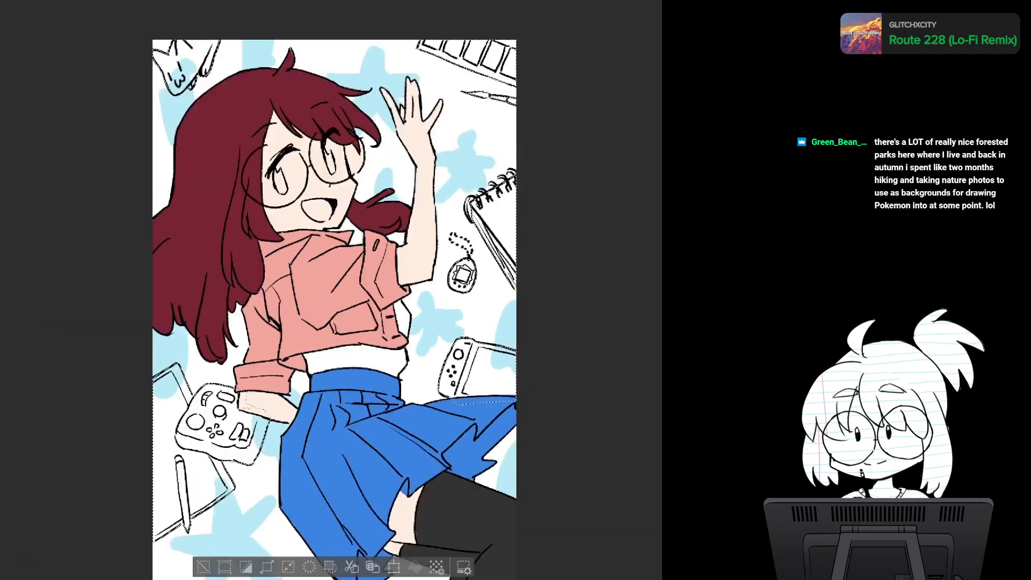
{"action": "scroll", "coordinate": [413, 302], "scroll_direction": "down", "scroll_amount": 1}
{"action": "scroll", "coordinate": [412, 301], "scroll_direction": "up", "scroll_amount": 4}
{"action": "left_click_drag", "start_coordinate": [102, 509], "coordinate": [244, 331]}
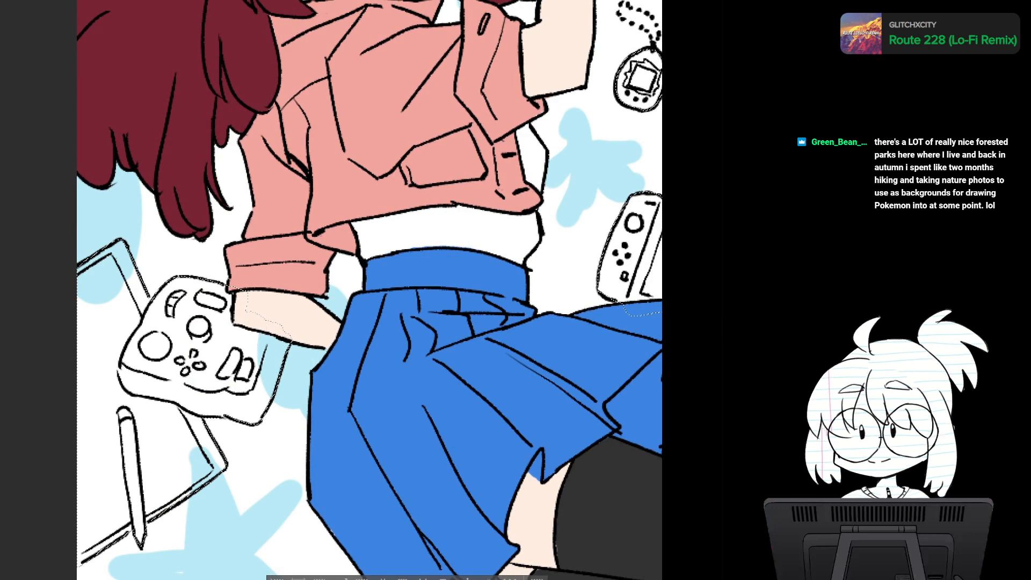
{"action": "left_click_drag", "start_coordinate": [249, 329], "coordinate": [234, 201]}
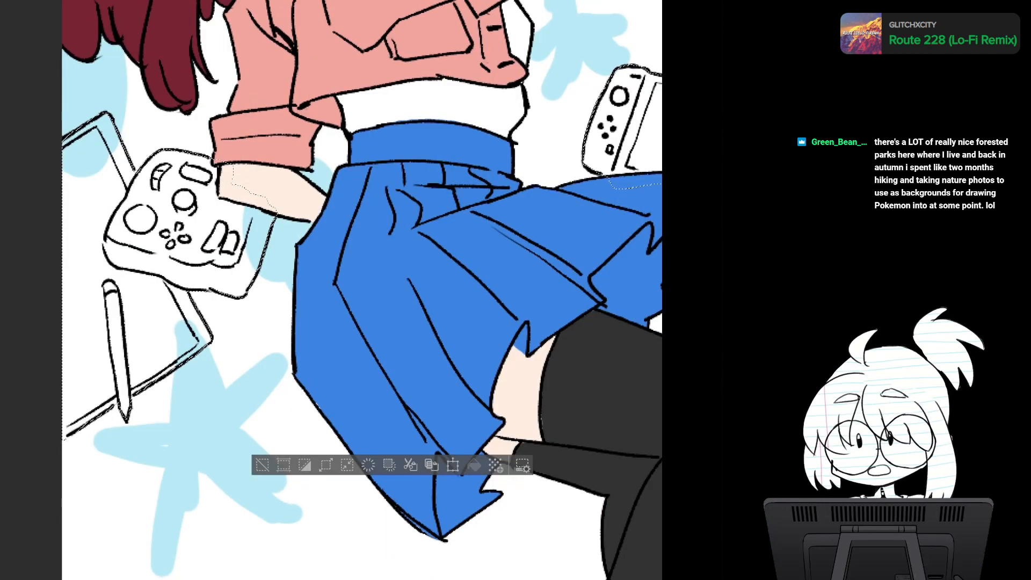
{"action": "scroll", "coordinate": [501, 339], "scroll_direction": "down", "scroll_amount": 4}
{"action": "left_click_drag", "start_coordinate": [501, 339], "coordinate": [399, 417]}
{"action": "scroll", "coordinate": [377, 367], "scroll_direction": "up", "scroll_amount": 3}
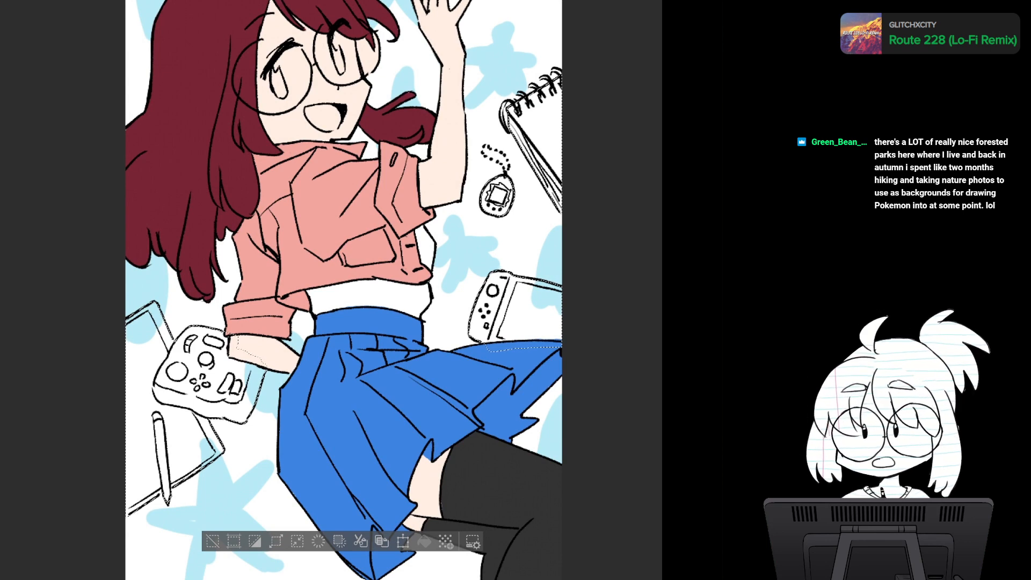
{"action": "mouse_move", "coordinate": [343, 290]}
{"action": "left_mouse_down"}
{"action": "mouse_move", "coordinate": [295, 274]}
{"action": "mouse_move", "coordinate": [276, 376]}
{"action": "mouse_move", "coordinate": [280, 295]}
{"action": "mouse_move", "coordinate": [354, 215]}
{"action": "mouse_move", "coordinate": [309, 157]}
{"action": "left_mouse_up"}
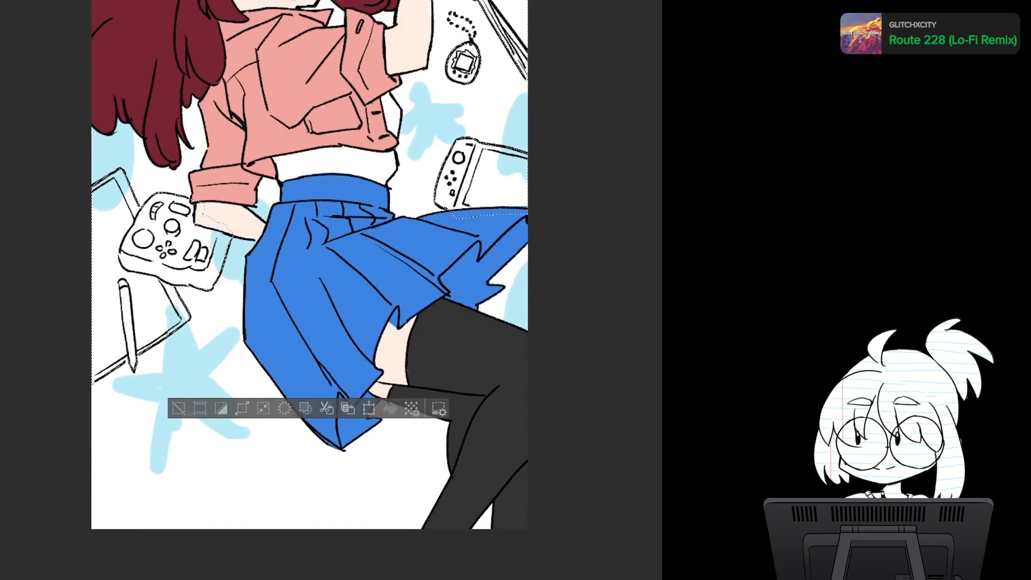
- Clear the selection and give the background objects a neutral gray flat color, trying a bluish gray first
{"action": "key", "text": "ctrl+d"}
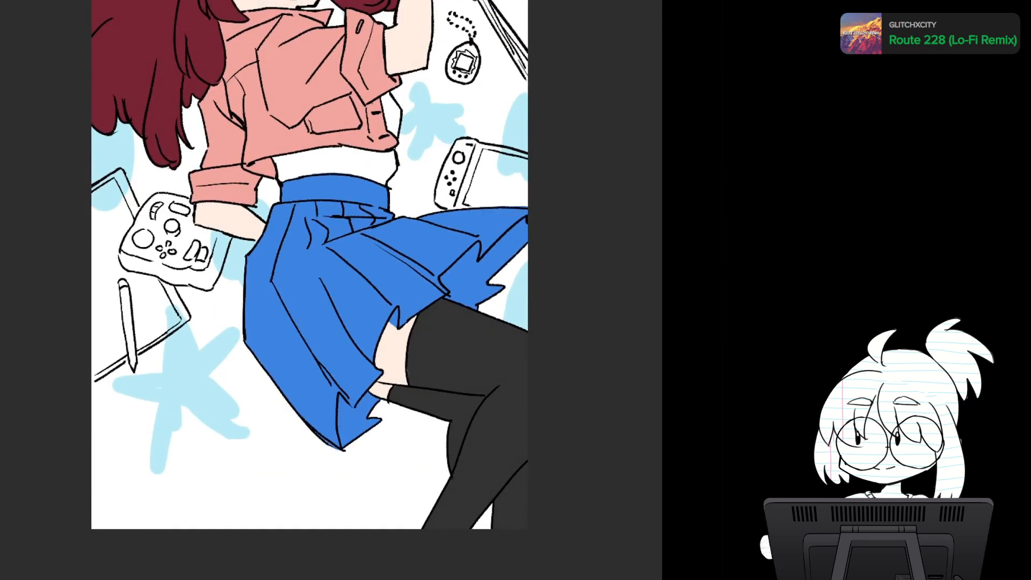
{"action": "left_click_drag", "start_coordinate": [309, 214], "coordinate": [305, 359]}
{"action": "scroll", "coordinate": [378, 386], "scroll_direction": "down", "scroll_amount": 1}
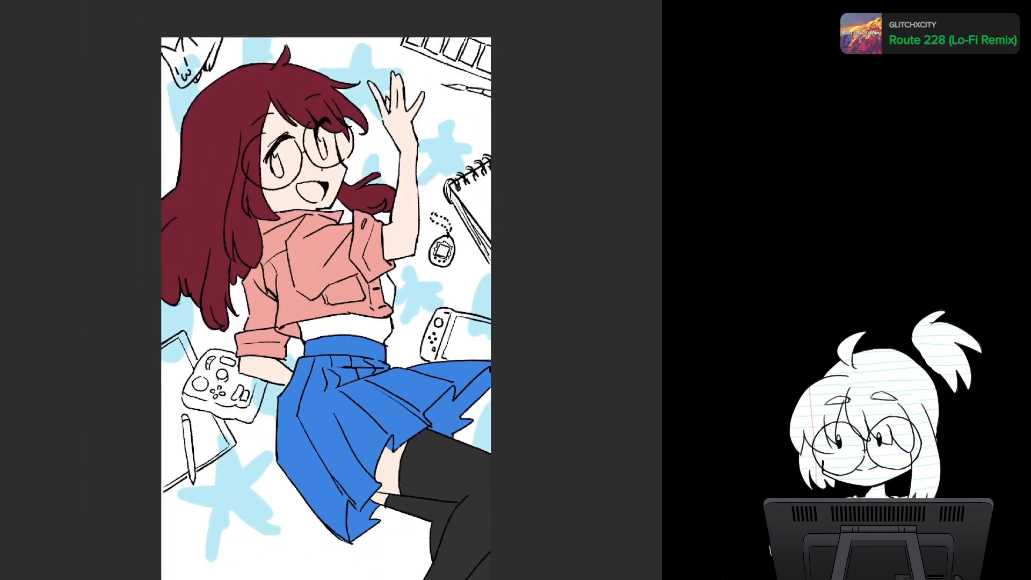
{"action": "left_click_drag", "start_coordinate": [378, 386], "coordinate": [330, 341]}
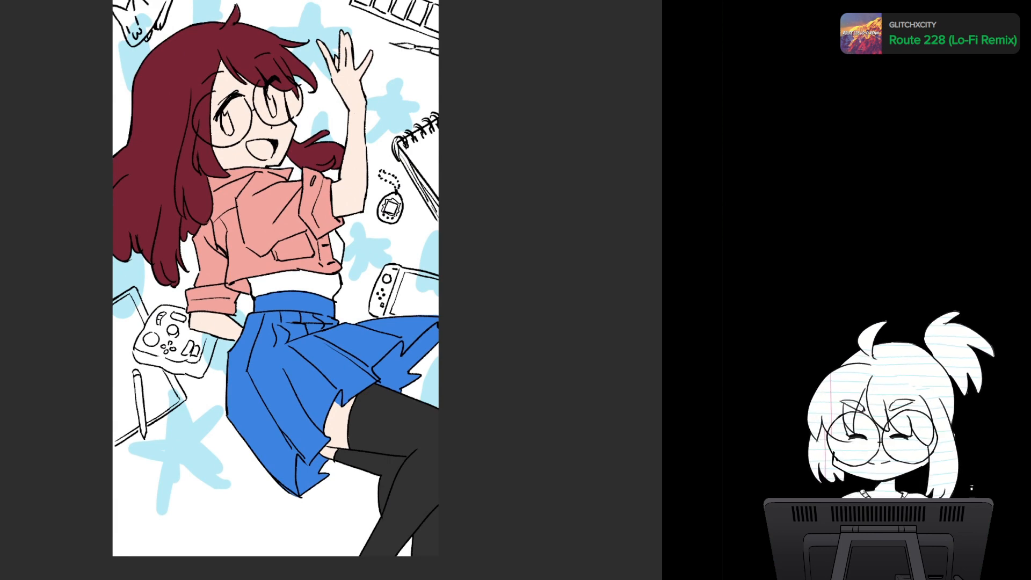
{"action": "key", "text": "alt+Delete"}
{"action": "left_click_drag", "start_coordinate": [329, 269], "coordinate": [345, 291]}
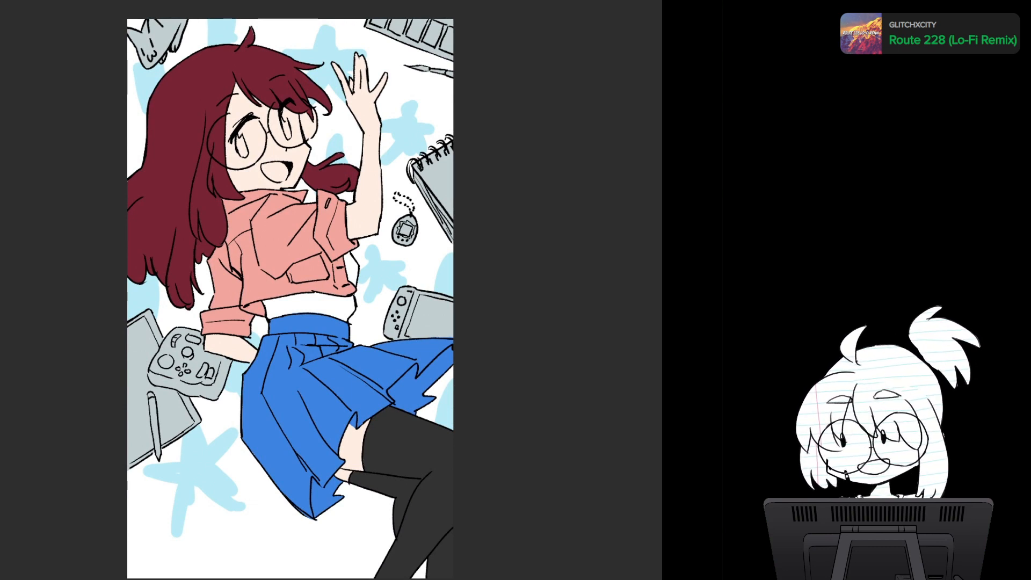
{"action": "key", "text": "ctrl+z"}
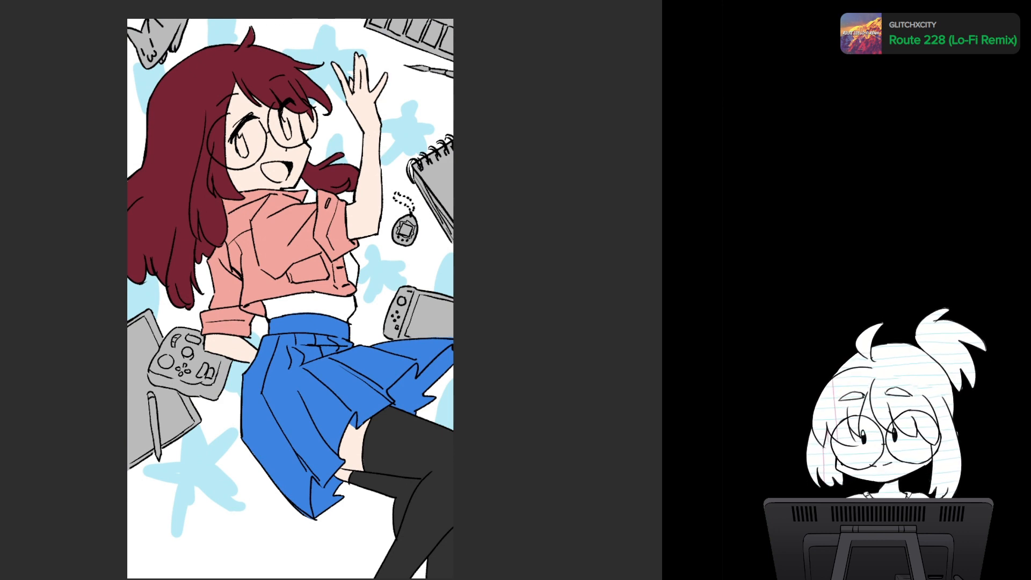
{"action": "key", "text": "ctrl+z"}
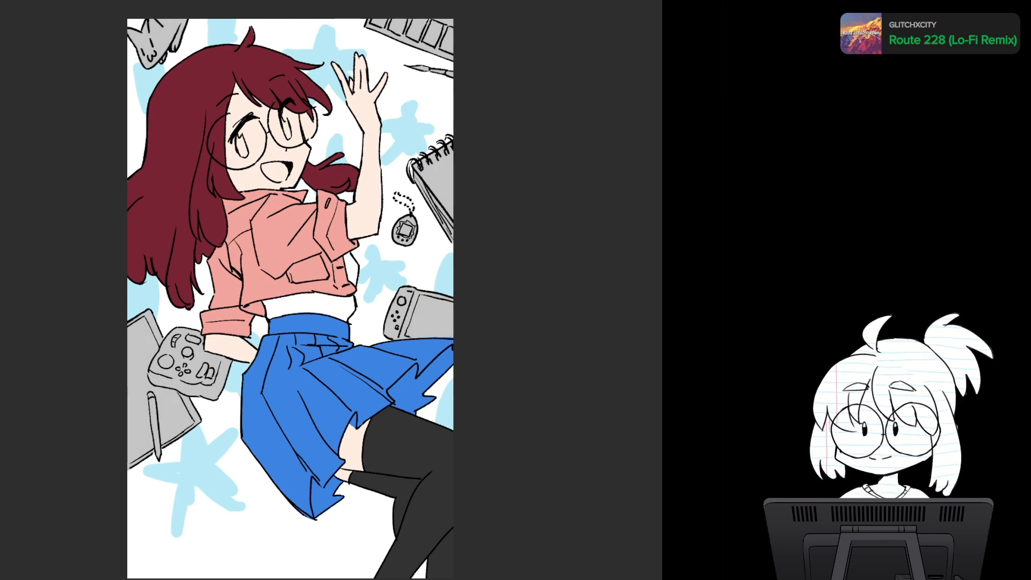
- Review the flat colors of the character and the gray background objects with the whole illustration shown small
{"action": "left_click_drag", "start_coordinate": [290, 298], "coordinate": [290, 181]}
{"action": "scroll", "coordinate": [389, 253], "scroll_direction": "down", "scroll_amount": 3}
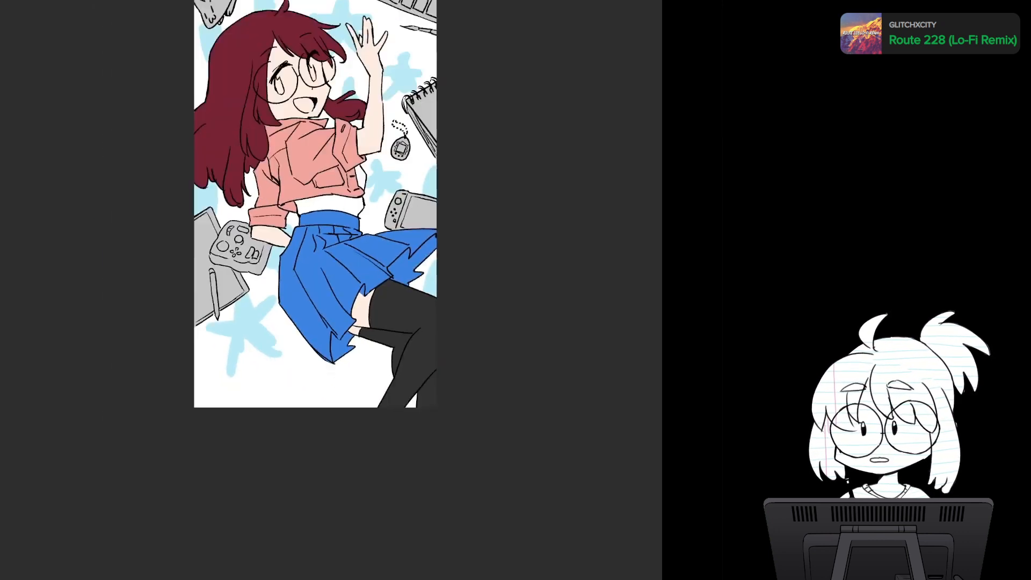
{"action": "scroll", "coordinate": [411, 293], "scroll_direction": "down", "scroll_amount": 3}
{"action": "scroll", "coordinate": [411, 294], "scroll_direction": "up", "scroll_amount": 1}
{"action": "left_click_drag", "start_coordinate": [411, 294], "coordinate": [366, 354]}
{"action": "scroll", "coordinate": [386, 340], "scroll_direction": "up", "scroll_amount": 3}
{"action": "scroll", "coordinate": [386, 340], "scroll_direction": "down", "scroll_amount": 5}
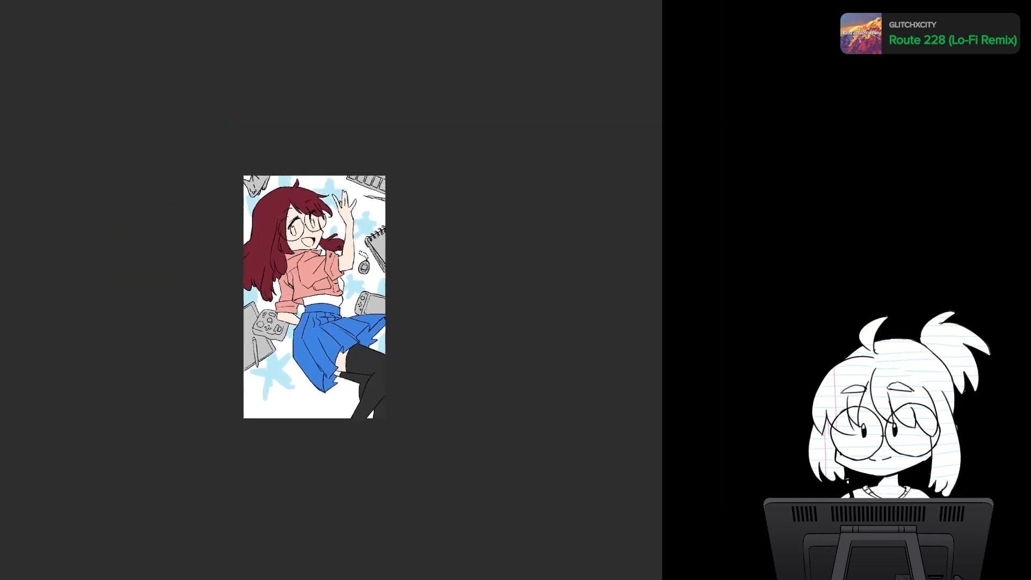
{"action": "scroll", "coordinate": [385, 395], "scroll_direction": "down", "scroll_amount": 2}
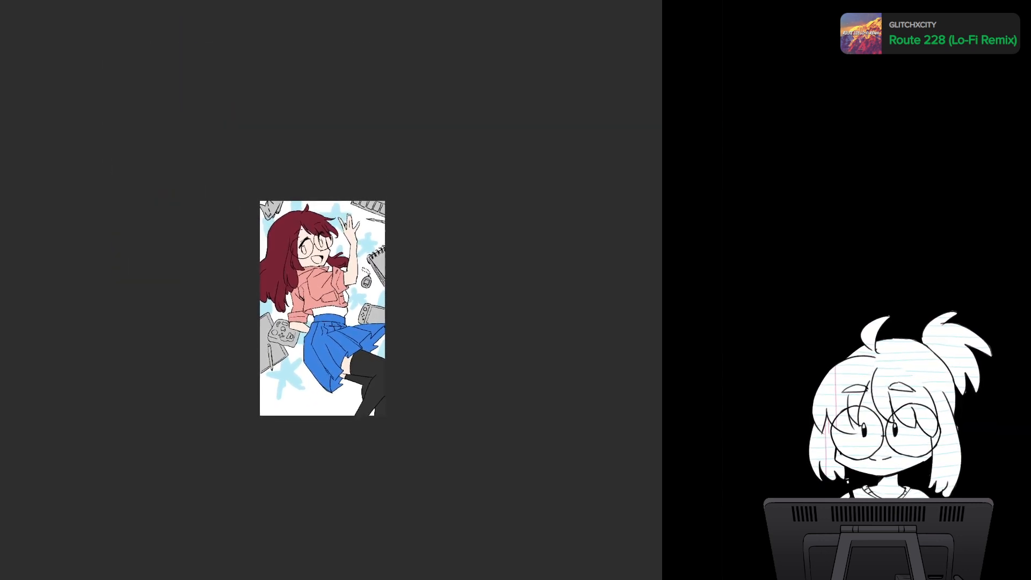
{"action": "scroll", "coordinate": [385, 371], "scroll_direction": "down", "scroll_amount": 1}
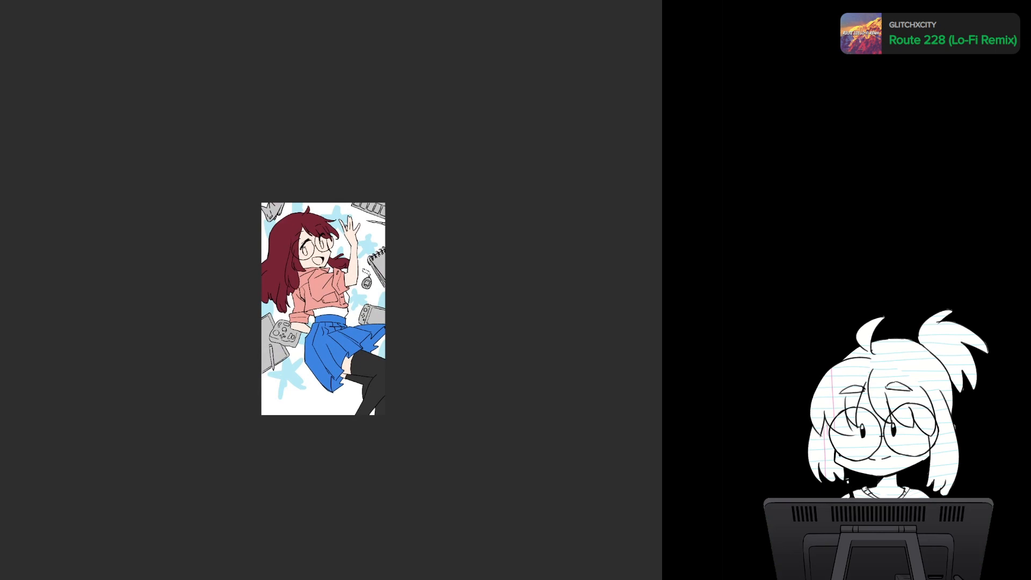
- Switch to the finished character card illustration and select its JOJOSTORY ribbon banner with the winged star
{"action": "scroll", "coordinate": [383, 365], "scroll_direction": "up", "scroll_amount": 4}
{"action": "left_click_drag", "start_coordinate": [383, 366], "coordinate": [406, 294]}
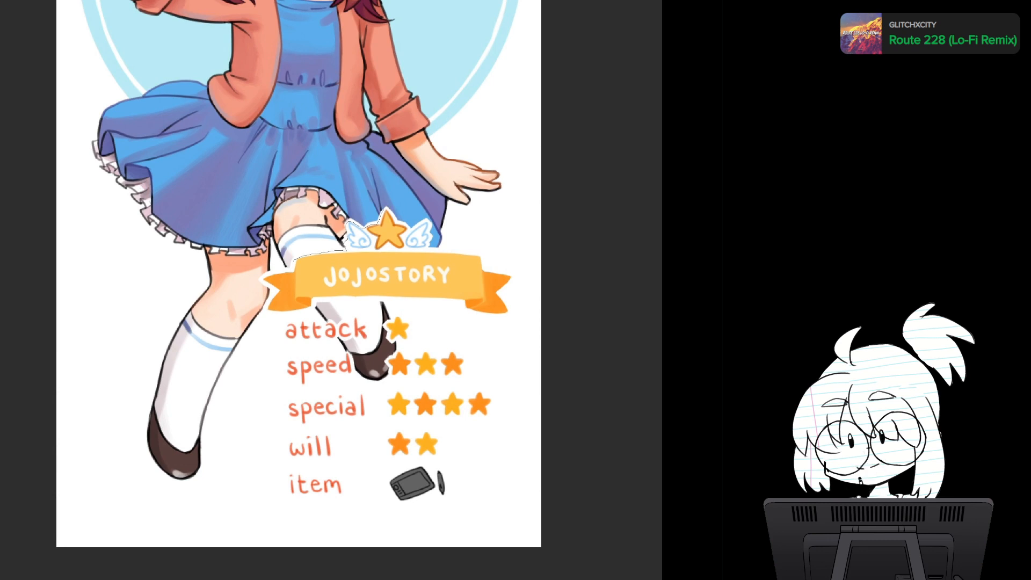
{"action": "mouse_move", "coordinate": [273, 292]}
{"action": "left_mouse_down"}
{"action": "mouse_move", "coordinate": [276, 313]}
{"action": "mouse_move", "coordinate": [361, 298]}
{"action": "mouse_move", "coordinate": [510, 311]}
{"action": "left_mouse_up"}
{"action": "left_click_drag", "start_coordinate": [467, 250], "coordinate": [424, 248]}
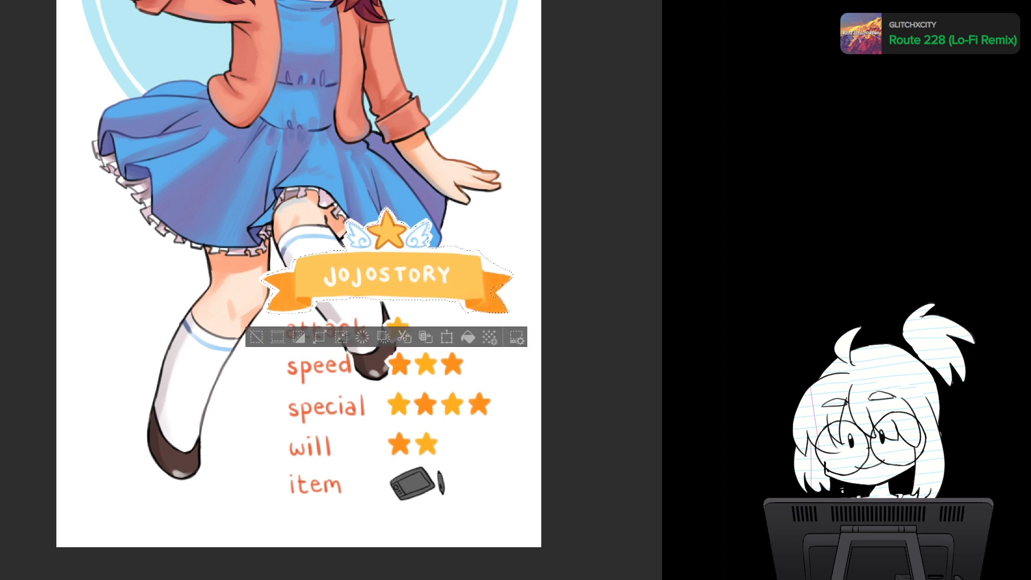
- Refine the selection around the banner's upper edge and ribbon tail, and copy the banner into the waving character illustration
{"action": "mouse_move", "coordinate": [498, 265]}
{"action": "left_mouse_down", "text": "shift"}
{"action": "mouse_move", "coordinate": [480, 300]}
{"action": "mouse_move", "coordinate": [479, 284]}
{"action": "mouse_move", "coordinate": [473, 318]}
{"action": "mouse_move", "coordinate": [461, 304]}
{"action": "left_mouse_up", "text": "shift"}
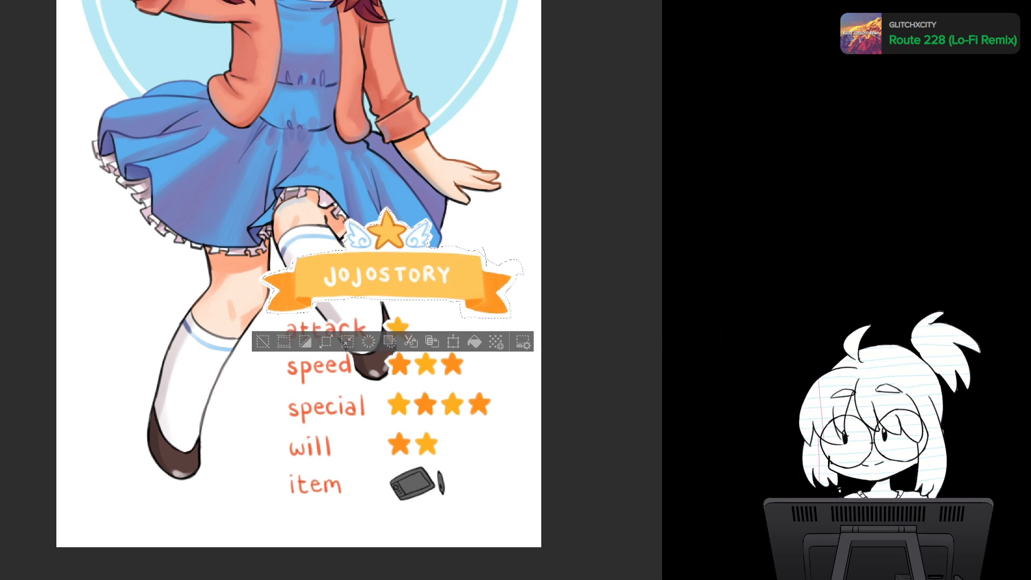
{"action": "mouse_move", "coordinate": [484, 256]}
{"action": "left_mouse_down", "text": "alt"}
{"action": "mouse_move", "coordinate": [525, 266]}
{"action": "mouse_move", "coordinate": [491, 248]}
{"action": "left_mouse_up", "text": "alt"}
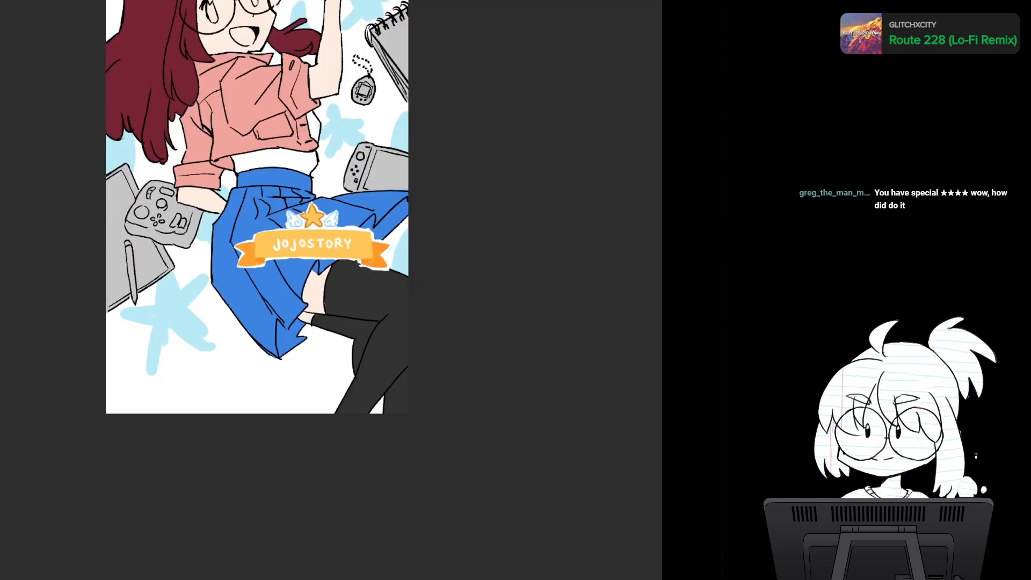
- Enlarge the pasted JOJOSTORY banner and position it along the lower edge of the waving character illustration, over the character's legs
{"action": "key", "text": "ctrl+t"}
{"action": "left_click_drag", "start_coordinate": [393, 224], "coordinate": [433, 183]}
{"action": "left_click_drag", "start_coordinate": [333, 231], "coordinate": [260, 351]}
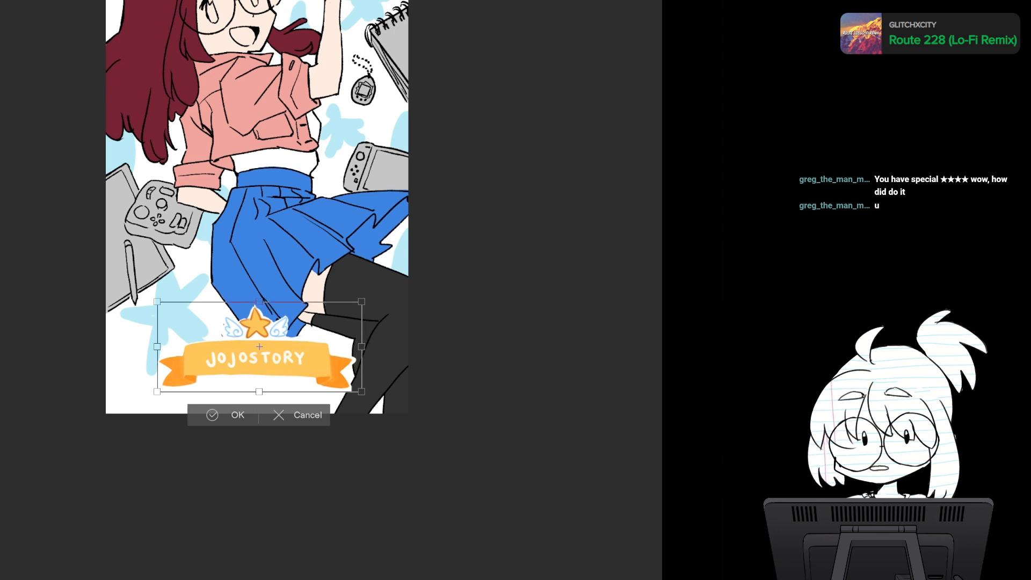
{"action": "left_click_drag", "start_coordinate": [362, 302], "coordinate": [390, 289]}
{"action": "left_click_drag", "start_coordinate": [274, 344], "coordinate": [257, 346]}
{"action": "mouse_move", "coordinate": [373, 294]}
{"action": "left_mouse_down"}
{"action": "mouse_move", "coordinate": [403, 279]}
{"action": "mouse_move", "coordinate": [385, 289]}
{"action": "left_mouse_up"}
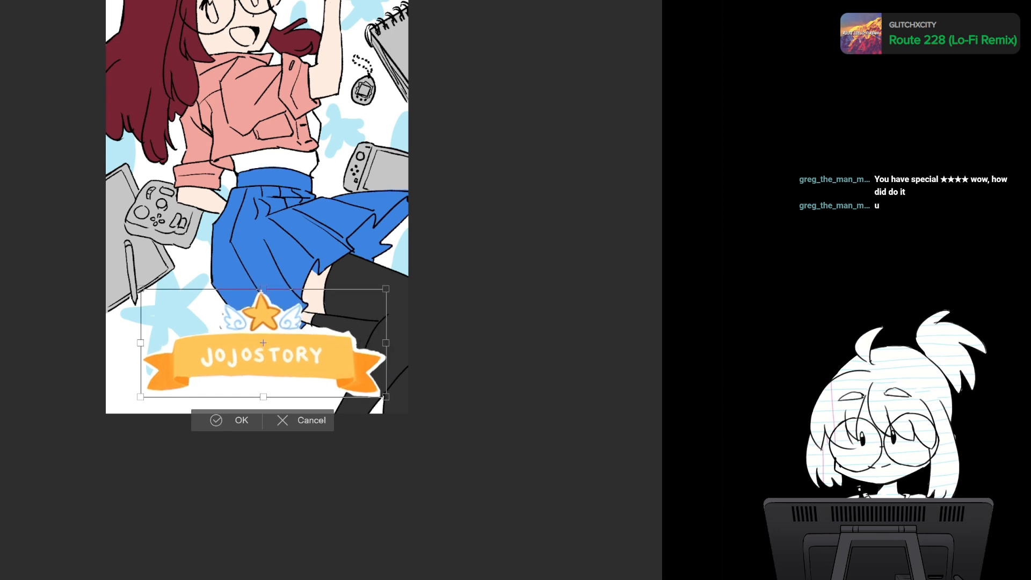
{"action": "left_click_drag", "start_coordinate": [263, 342], "coordinate": [254, 343]}
{"action": "left_click_drag", "start_coordinate": [376, 289], "coordinate": [391, 283]}
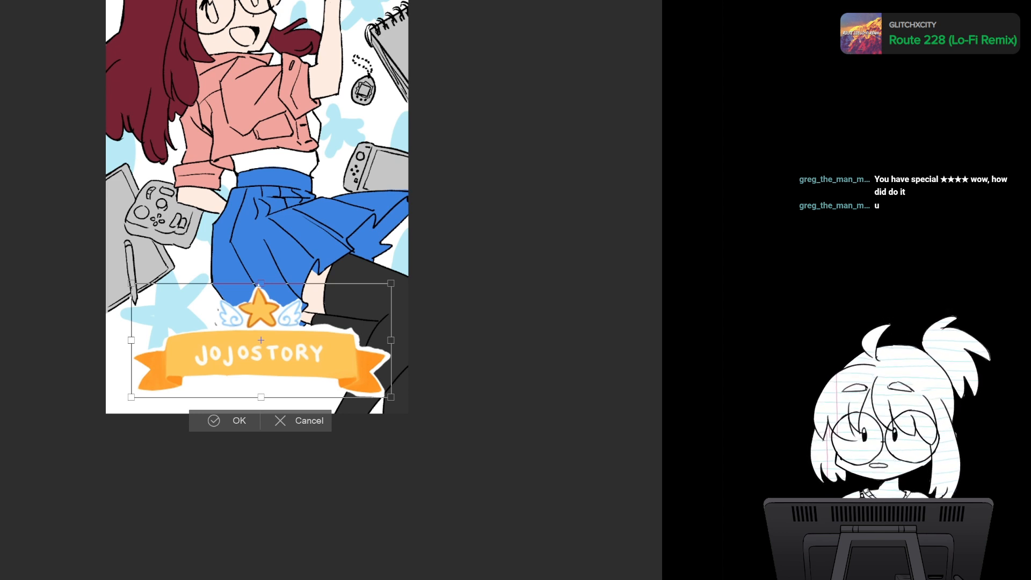
{"action": "left_click_drag", "start_coordinate": [261, 344], "coordinate": [259, 345]}
{"action": "key", "text": "Return"}
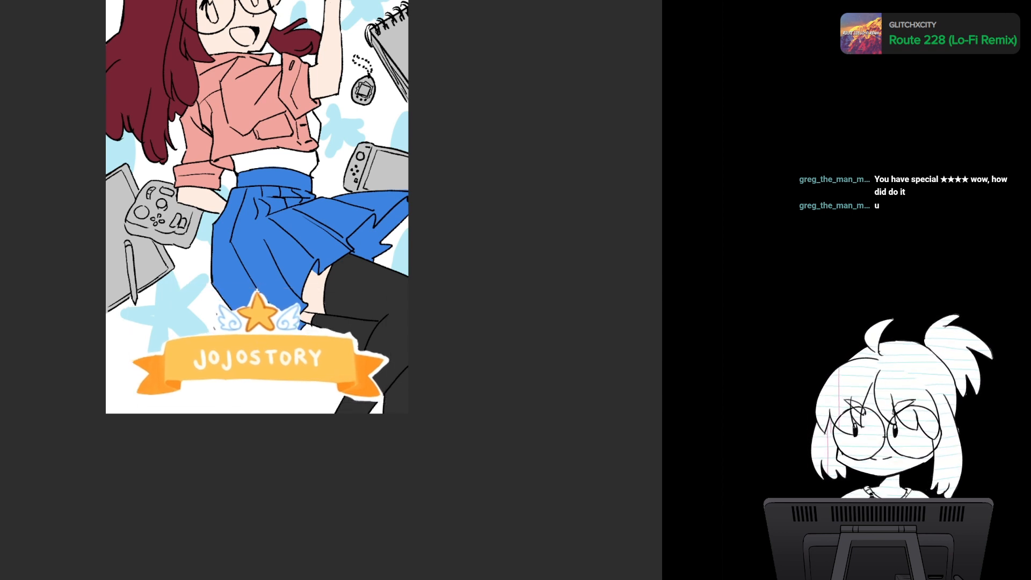
- Switch back to the finished character card, clear the selection around its banner and look over the card's layout
{"action": "key", "text": "ctrl+Tab"}
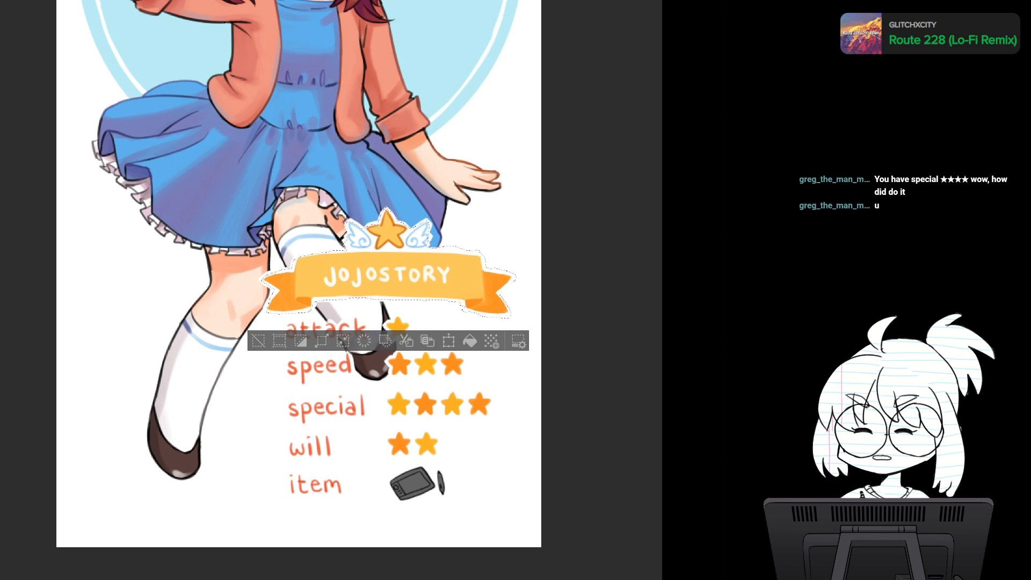
{"action": "key", "text": "Up"}
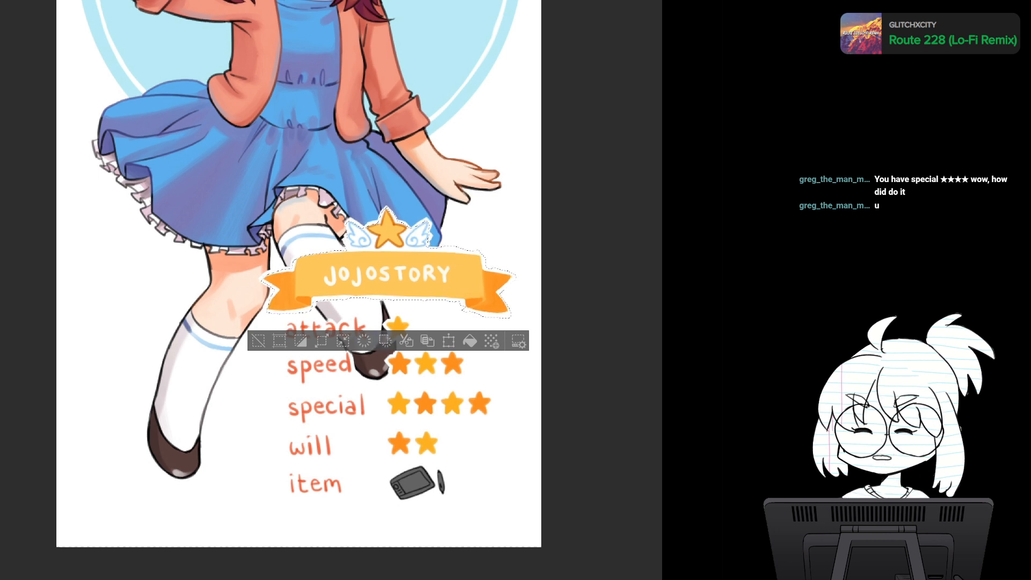
{"action": "left_click", "coordinate": [258, 341]}
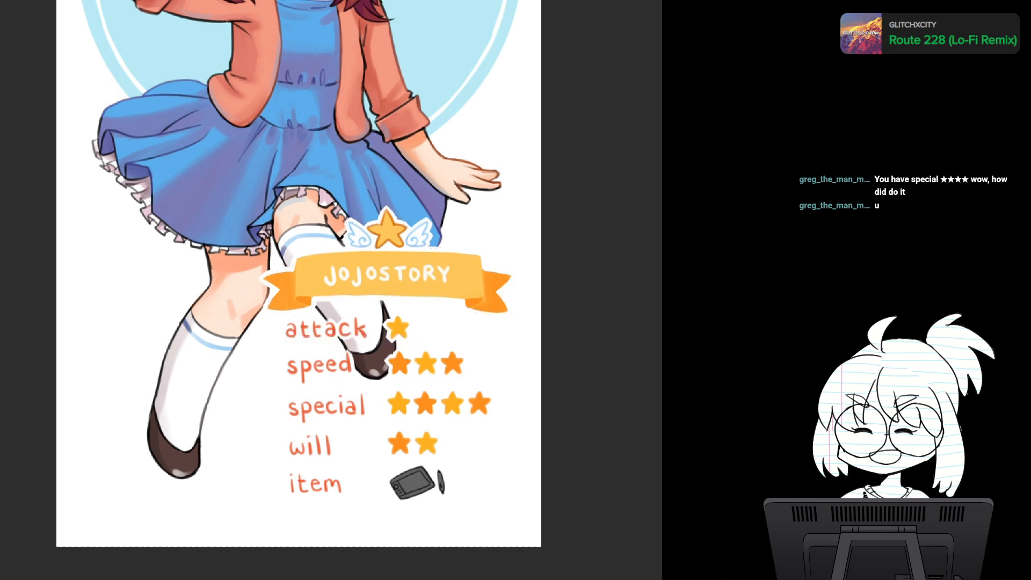
{"action": "scroll", "coordinate": [541, 338], "scroll_direction": "up", "scroll_amount": 1}
{"action": "scroll", "coordinate": [542, 340], "scroll_direction": "down", "scroll_amount": 3}
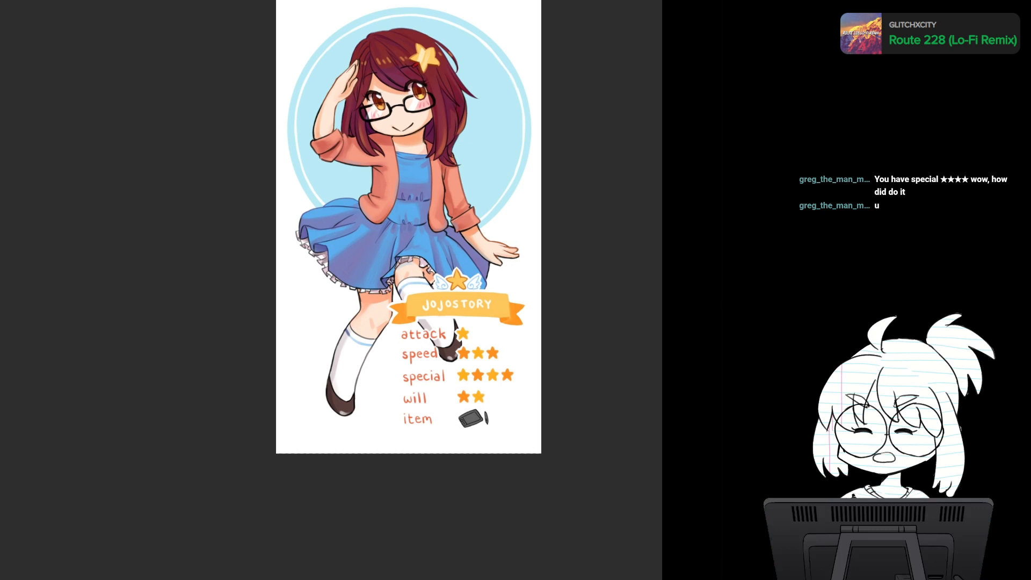
{"action": "scroll", "coordinate": [466, 345], "scroll_direction": "up", "scroll_amount": 5}
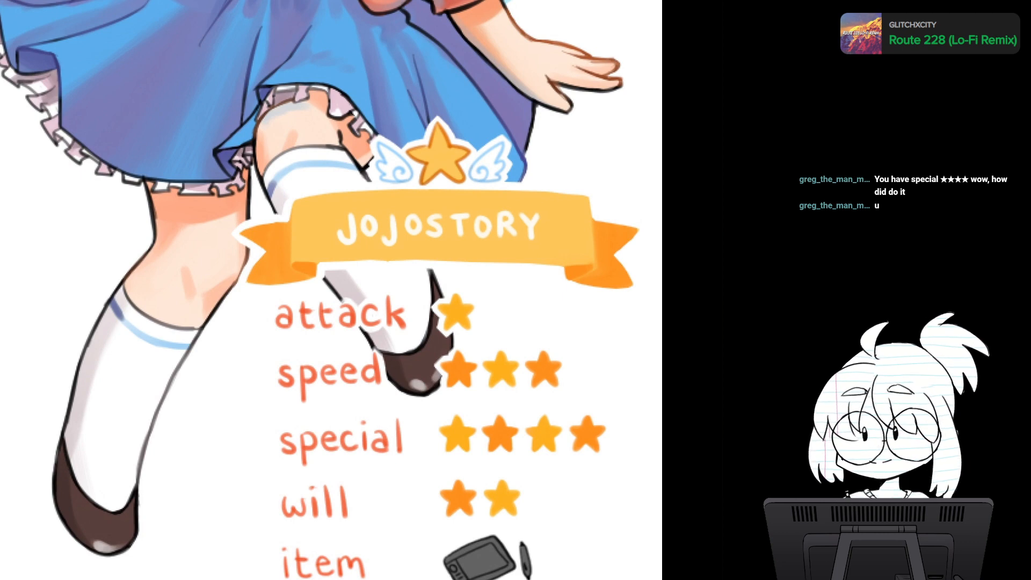
{"action": "scroll", "coordinate": [351, 191], "scroll_direction": "down", "scroll_amount": 1}
{"action": "scroll", "coordinate": [360, 207], "scroll_direction": "down", "scroll_amount": 2}
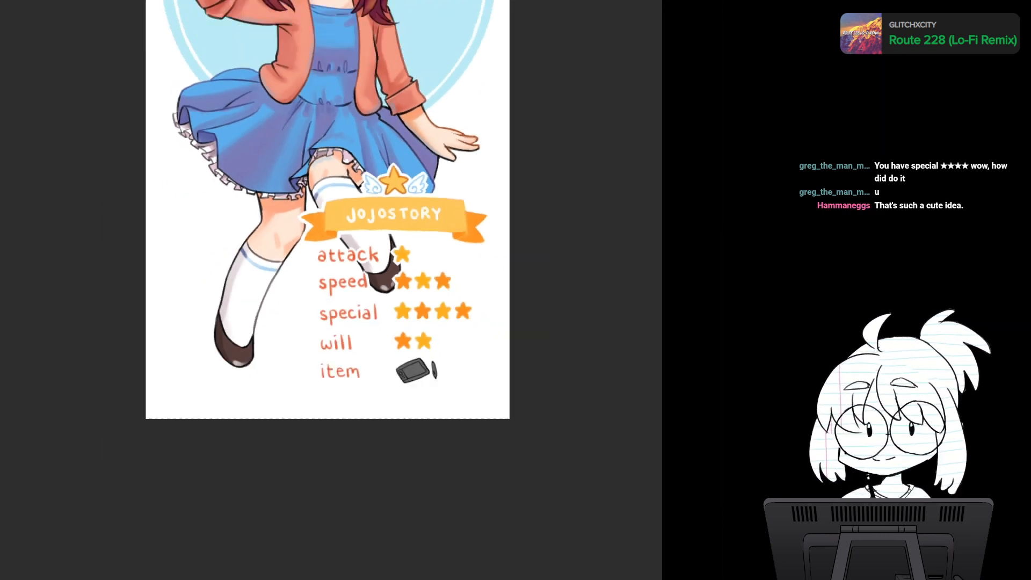
- Return to the waving character illustration and inspect the banner placement and the character's face up close
{"action": "key", "text": "ctrl+Tab"}
{"action": "scroll", "coordinate": [259, 241], "scroll_direction": "up", "scroll_amount": 3}
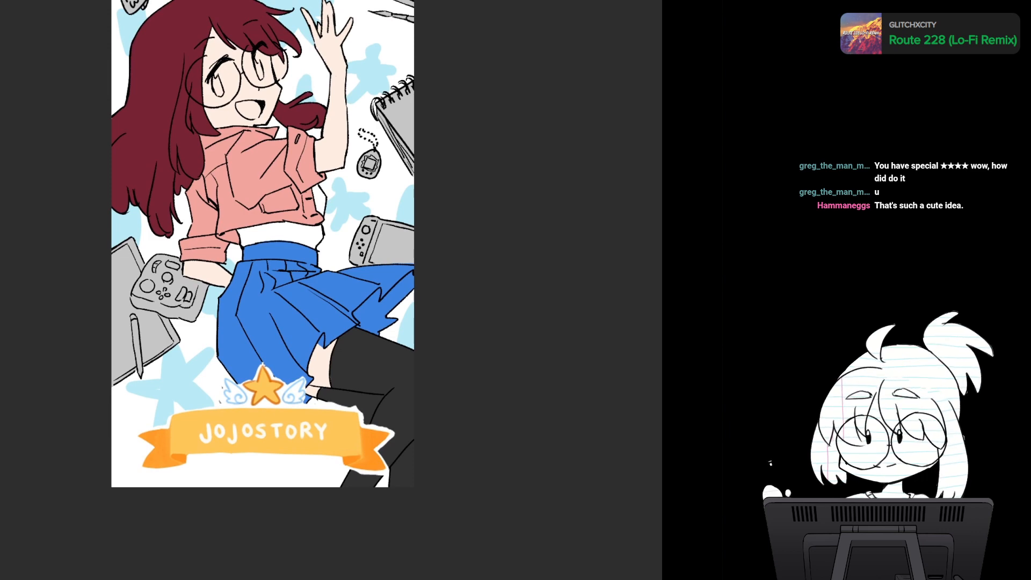
{"action": "mouse_move", "coordinate": [405, 342]}
{"action": "left_mouse_down"}
{"action": "mouse_move", "coordinate": [446, 347]}
{"action": "mouse_move", "coordinate": [427, 342]}
{"action": "mouse_move", "coordinate": [434, 352]}
{"action": "mouse_move", "coordinate": [416, 338]}
{"action": "left_mouse_up"}
{"action": "scroll", "coordinate": [447, 346], "scroll_direction": "down", "scroll_amount": 2}
{"action": "scroll", "coordinate": [434, 353], "scroll_direction": "up", "scroll_amount": 2}
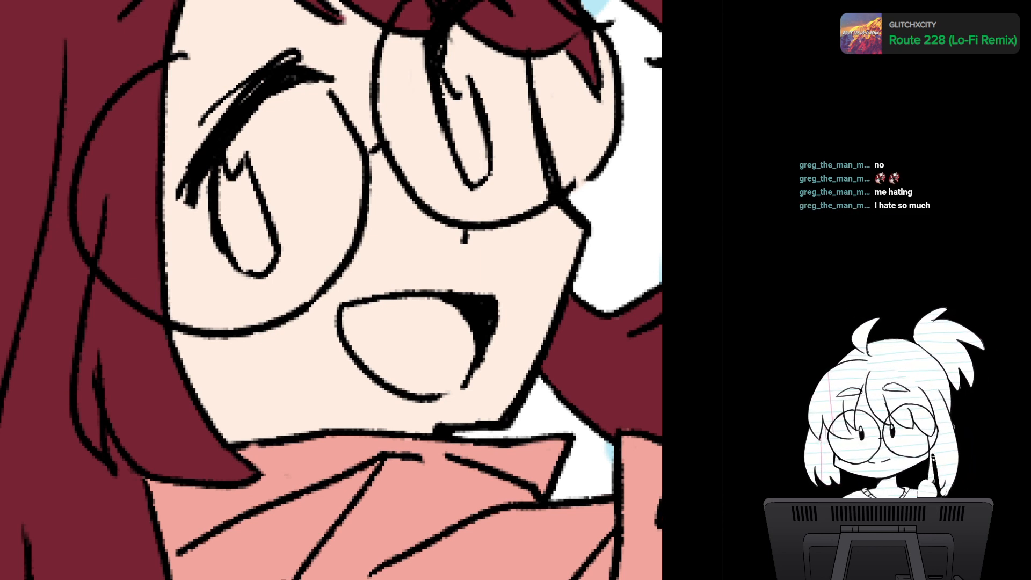
{"action": "scroll", "coordinate": [434, 348], "scroll_direction": "down", "scroll_amount": 1}
{"action": "scroll", "coordinate": [434, 348], "scroll_direction": "up", "scroll_amount": 1}
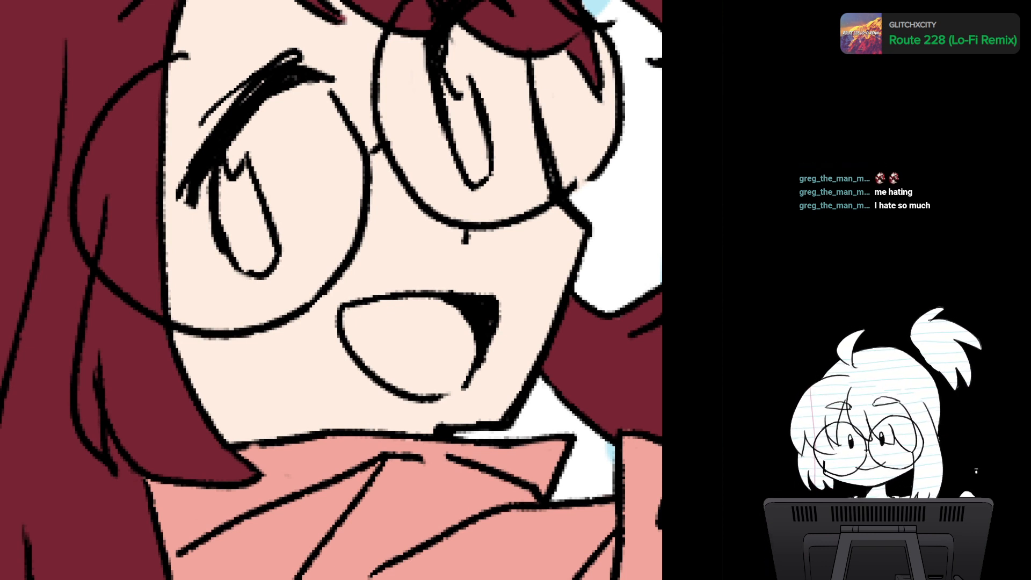
- Paint both irises of the waving character brown with a smaller brush, sampling the eye color from the finished character card
{"action": "key", "text": "ctrl+0"}
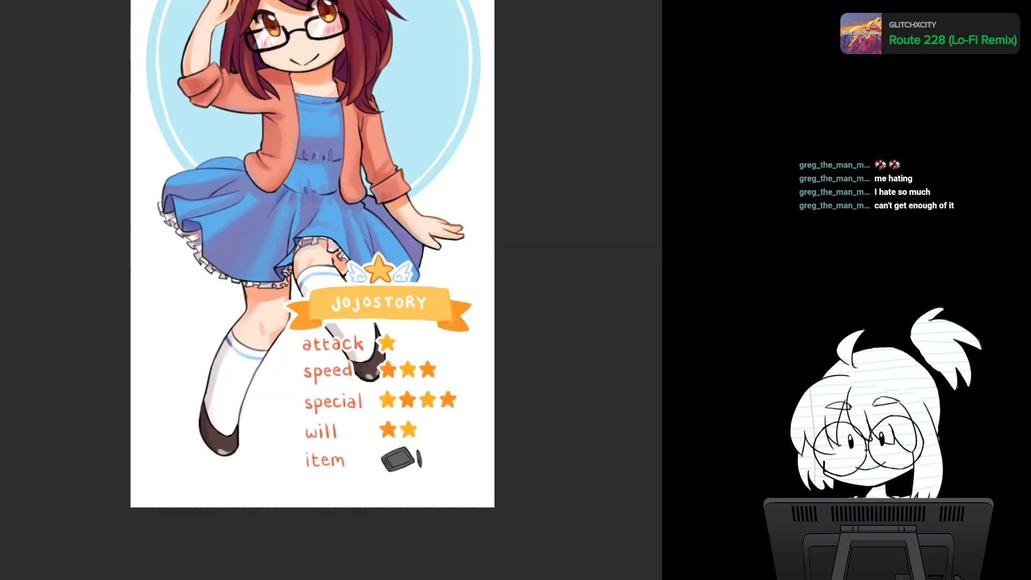
{"action": "scroll", "coordinate": [335, 165], "scroll_direction": "up", "scroll_amount": 2}
{"action": "left_click_drag", "start_coordinate": [333, 166], "coordinate": [368, 431]}
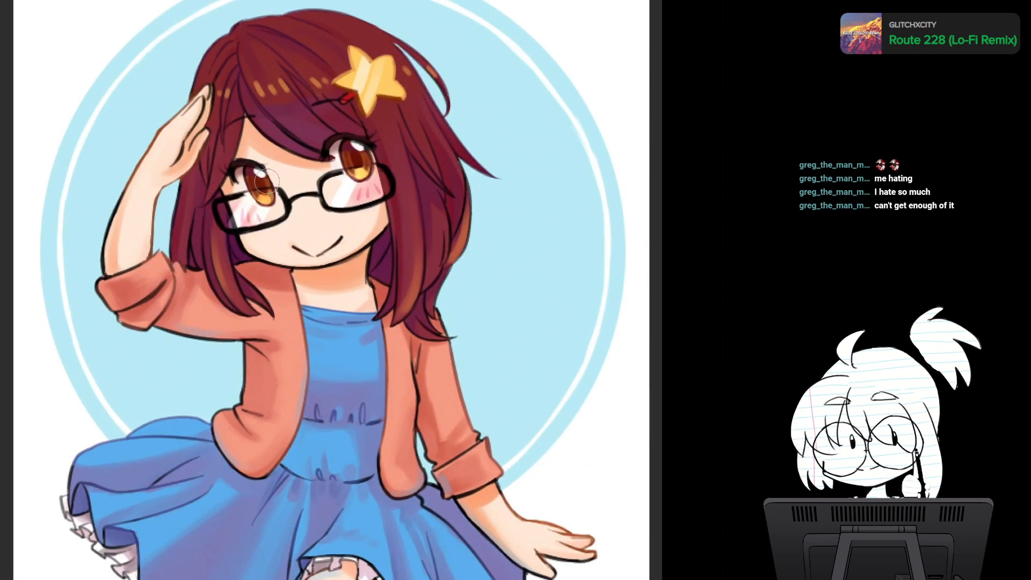
{"action": "left_click", "coordinate": [42, 1]}
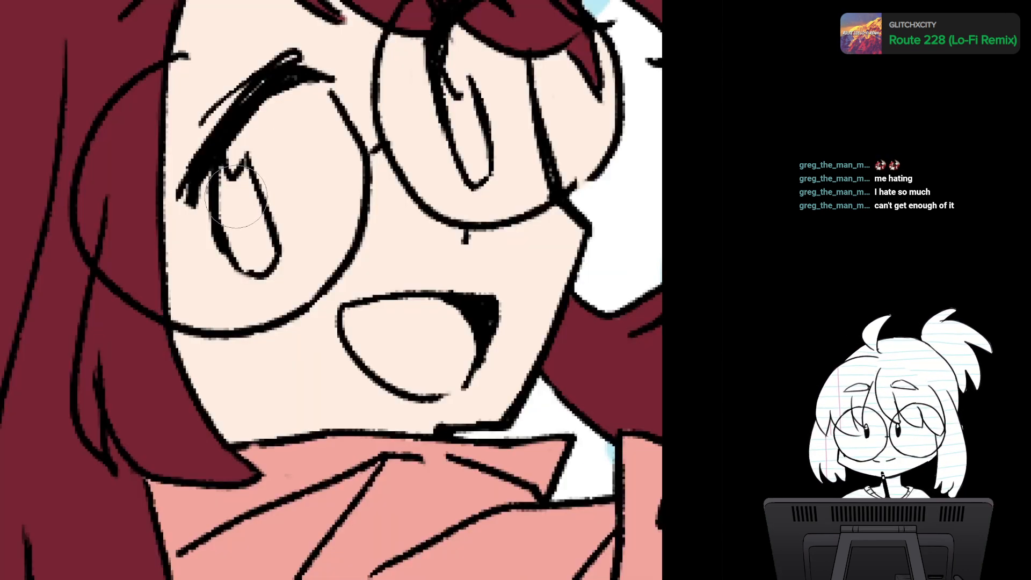
{"action": "key", "text": "["}
{"action": "key", "text": "["}
{"action": "key", "text": "["}
{"action": "key", "text": "["}
{"action": "key", "text": "["}
{"action": "key", "text": "["}
{"action": "key", "text": "["}
{"action": "key", "text": "["}
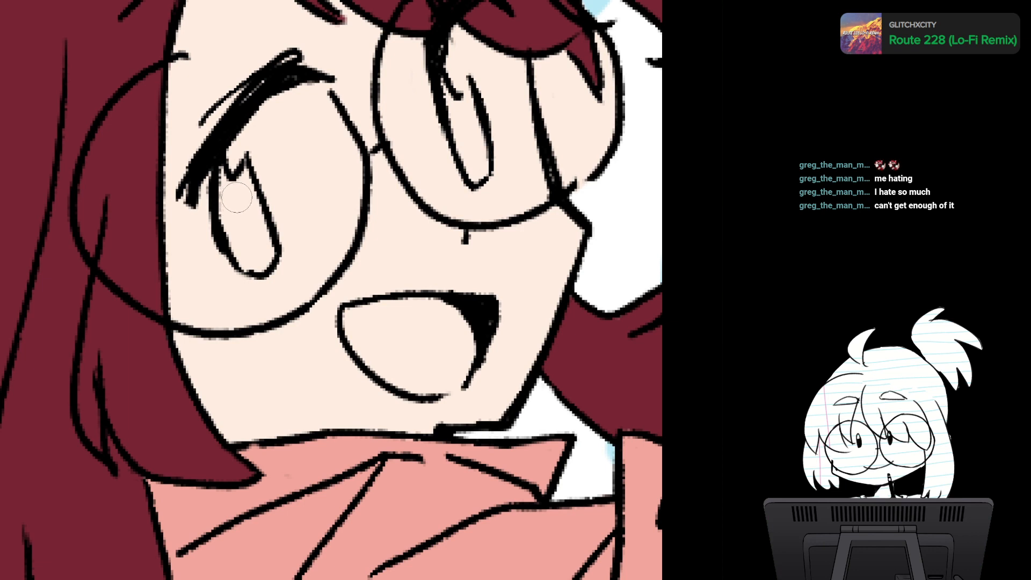
{"action": "mouse_move", "coordinate": [222, 168]}
{"action": "left_mouse_down"}
{"action": "mouse_move", "coordinate": [226, 190]}
{"action": "mouse_move", "coordinate": [244, 168]}
{"action": "mouse_move", "coordinate": [261, 217]}
{"action": "mouse_move", "coordinate": [244, 183]}
{"action": "mouse_move", "coordinate": [237, 220]}
{"action": "mouse_move", "coordinate": [224, 177]}
{"action": "mouse_move", "coordinate": [228, 238]}
{"action": "mouse_move", "coordinate": [245, 261]}
{"action": "mouse_move", "coordinate": [263, 234]}
{"action": "mouse_move", "coordinate": [250, 264]}
{"action": "left_mouse_up"}
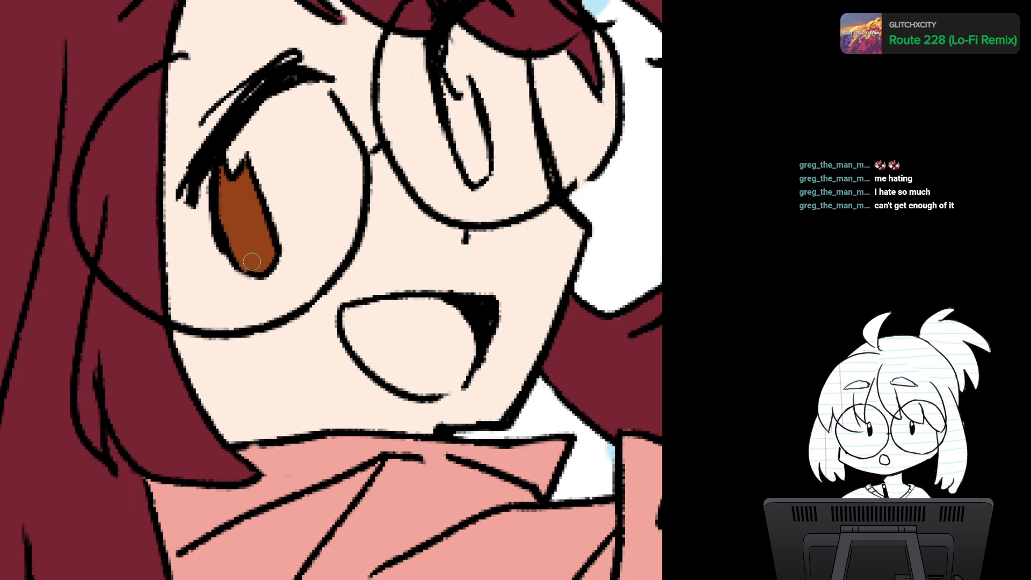
{"action": "mouse_move", "coordinate": [446, 79]}
{"action": "left_mouse_down"}
{"action": "mouse_move", "coordinate": [441, 71]}
{"action": "mouse_move", "coordinate": [451, 115]}
{"action": "mouse_move", "coordinate": [448, 99]}
{"action": "mouse_move", "coordinate": [461, 115]}
{"action": "mouse_move", "coordinate": [469, 88]}
{"action": "mouse_move", "coordinate": [460, 99]}
{"action": "mouse_move", "coordinate": [486, 171]}
{"action": "mouse_move", "coordinate": [469, 115]}
{"action": "mouse_move", "coordinate": [462, 161]}
{"action": "mouse_move", "coordinate": [454, 129]}
{"action": "mouse_move", "coordinate": [465, 172]}
{"action": "mouse_move", "coordinate": [473, 166]}
{"action": "left_mouse_up"}
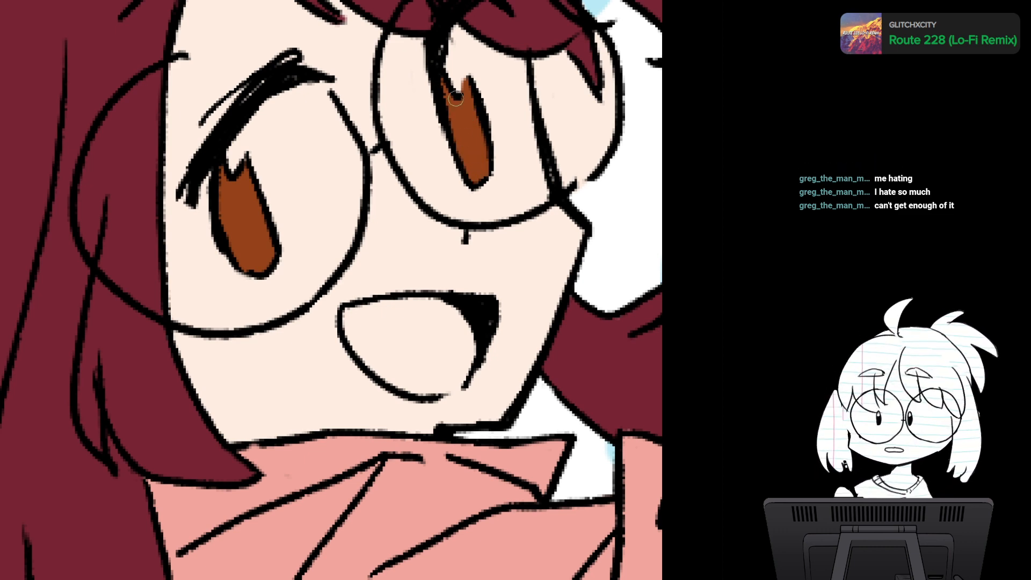
- Examine the brown eyes and the face from close up out to the full illustration
{"action": "scroll", "coordinate": [455, 99], "scroll_direction": "up", "scroll_amount": 1}
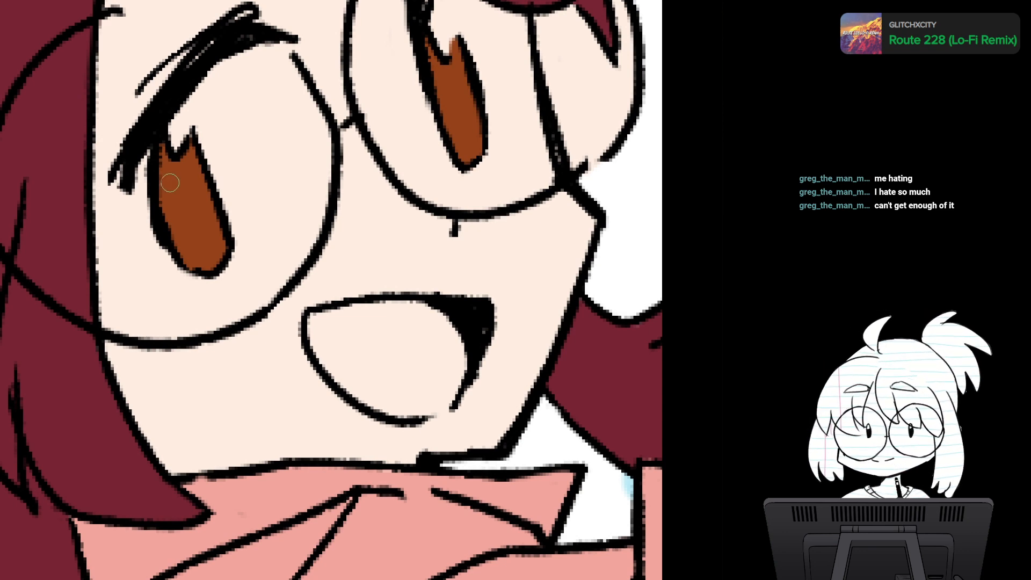
{"action": "key", "text": "ctrl+minus"}
{"action": "key", "text": "ctrl+minus"}
{"action": "mouse_move", "coordinate": [418, 142]}
{"action": "left_mouse_down"}
{"action": "mouse_move", "coordinate": [445, 103]}
{"action": "mouse_move", "coordinate": [442, 135]}
{"action": "left_mouse_up"}
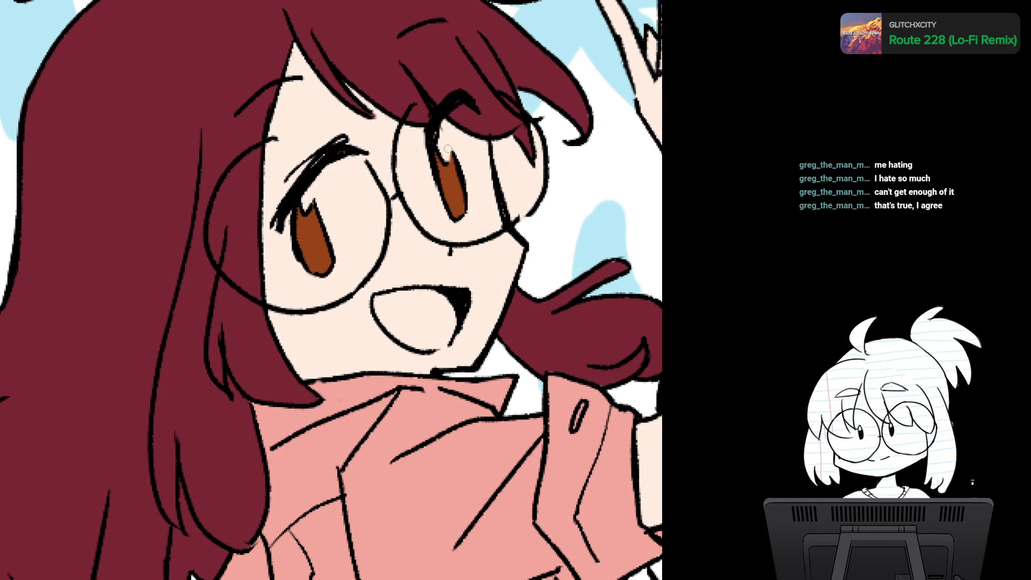
{"action": "scroll", "coordinate": [525, 280], "scroll_direction": "down", "scroll_amount": 2}
{"action": "scroll", "coordinate": [525, 279], "scroll_direction": "up", "scroll_amount": 4}
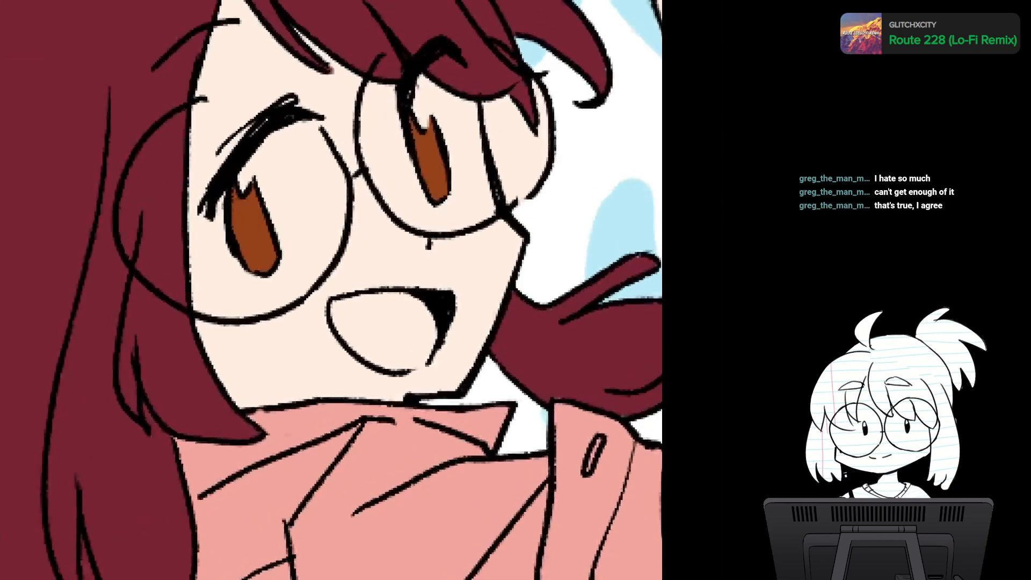
{"action": "scroll", "coordinate": [462, 295], "scroll_direction": "down", "scroll_amount": 1}
{"action": "left_click_drag", "start_coordinate": [461, 301], "coordinate": [446, 235]}
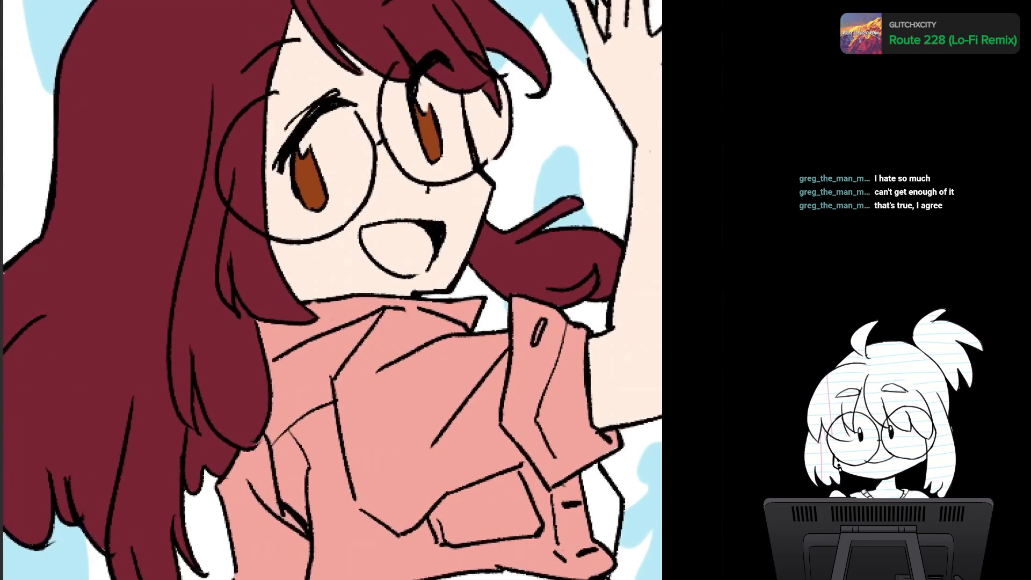
{"action": "scroll", "coordinate": [492, 319], "scroll_direction": "down", "scroll_amount": 1}
{"action": "left_click_drag", "start_coordinate": [483, 301], "coordinate": [411, 228]}
{"action": "scroll", "coordinate": [476, 344], "scroll_direction": "down", "scroll_amount": 3}
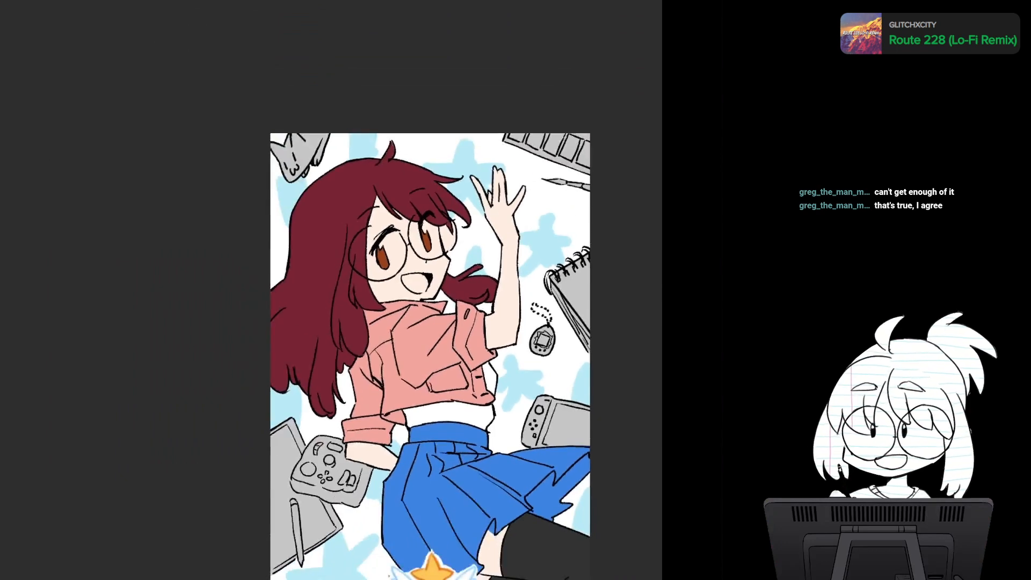
{"action": "left_click_drag", "start_coordinate": [430, 343], "coordinate": [319, 226]}
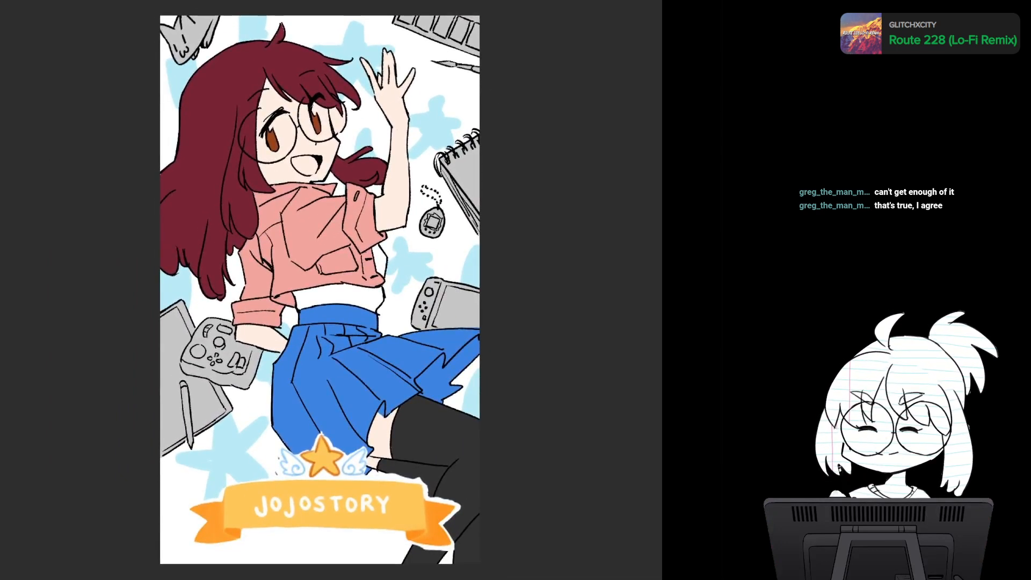
- Review the banner placement and the flat colors across the whole illustration
{"action": "key", "text": "h"}
{"action": "key", "text": "h"}
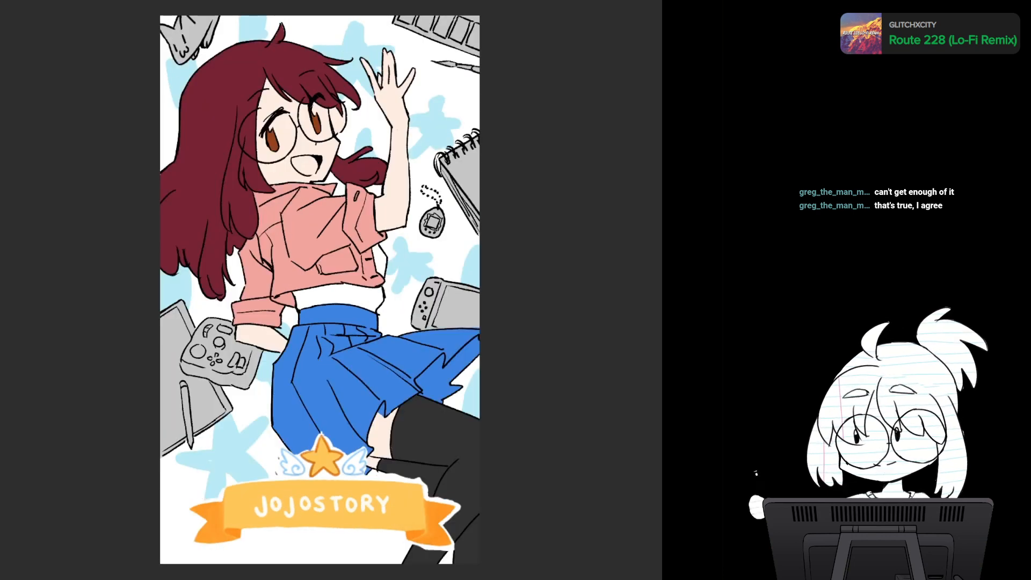
{"action": "left_click_drag", "start_coordinate": [322, 290], "coordinate": [306, 320]}
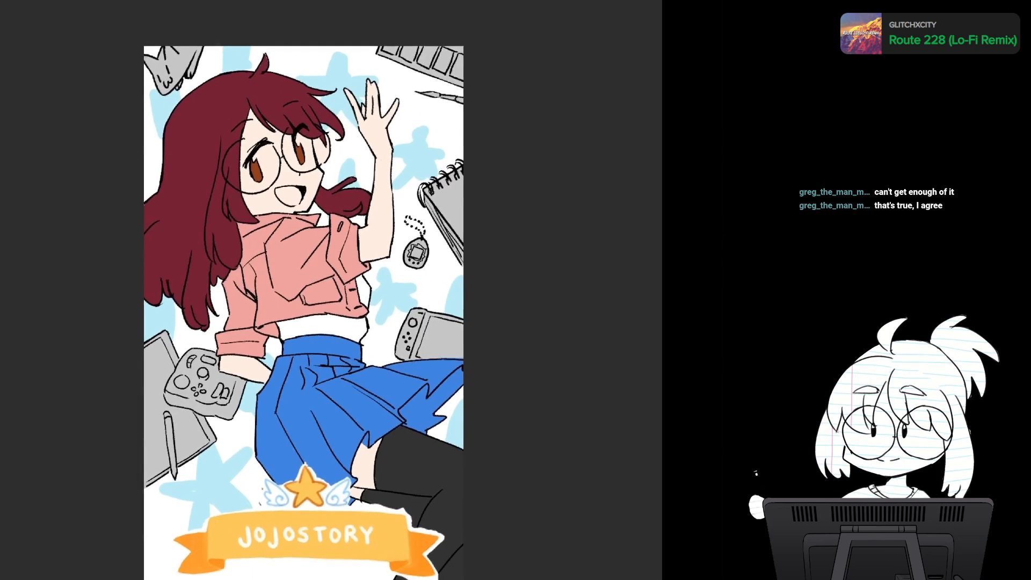
{"action": "scroll", "coordinate": [358, 422], "scroll_direction": "up", "scroll_amount": 3}
{"action": "left_click_drag", "start_coordinate": [322, 269], "coordinate": [364, 255]}
{"action": "scroll", "coordinate": [319, 290], "scroll_direction": "down", "scroll_amount": 3}
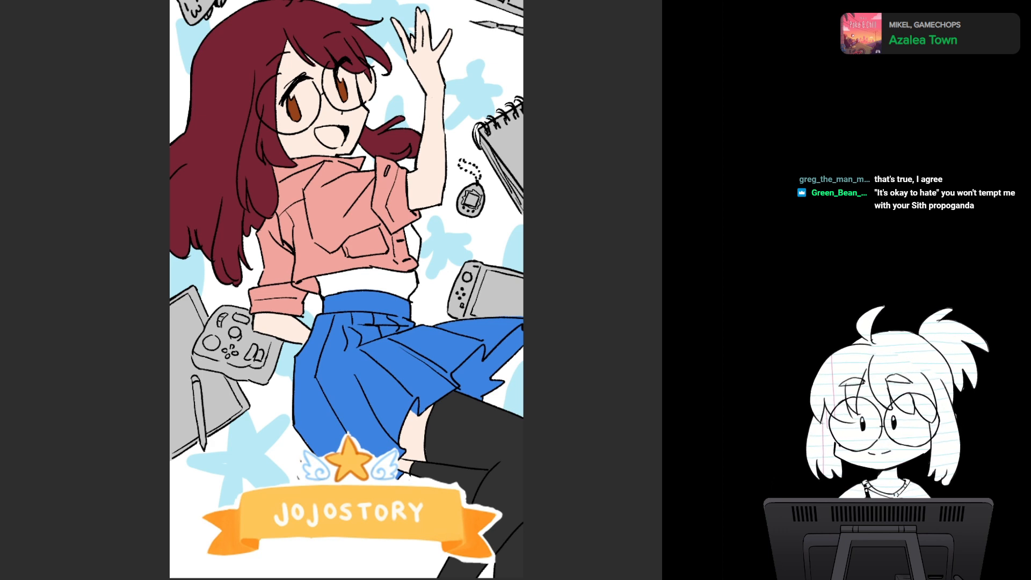
{"action": "scroll", "coordinate": [371, 280], "scroll_direction": "up", "scroll_amount": 2}
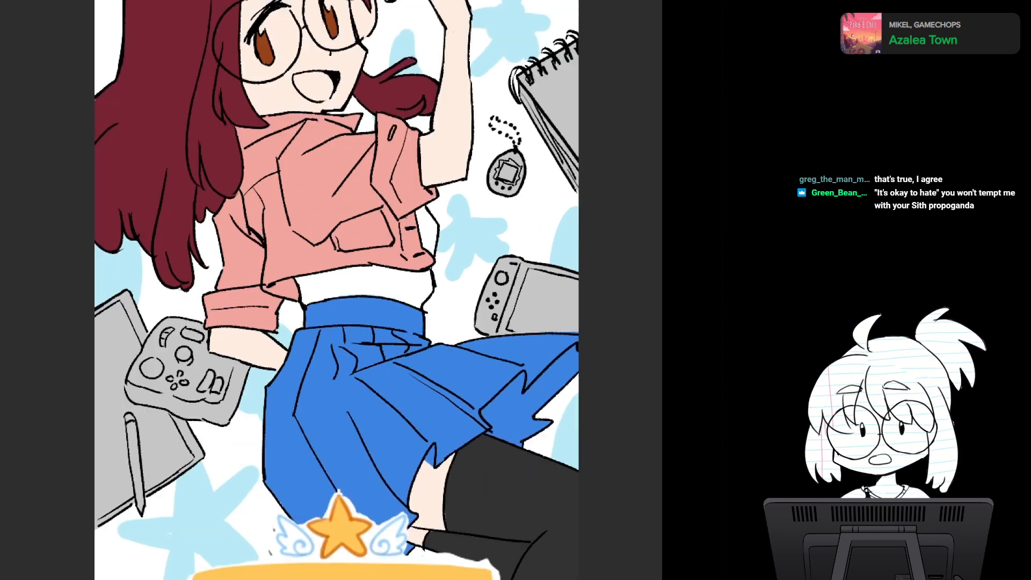
- Try the character's flat colors without the black line art, keeping the glasses, and restore the line art
{"action": "left_click_drag", "start_coordinate": [330, 163], "coordinate": [377, 322]}
{"action": "scroll", "coordinate": [377, 323], "scroll_direction": "up", "scroll_amount": 3}
{"action": "left_click_drag", "start_coordinate": [343, 215], "coordinate": [340, 339]}
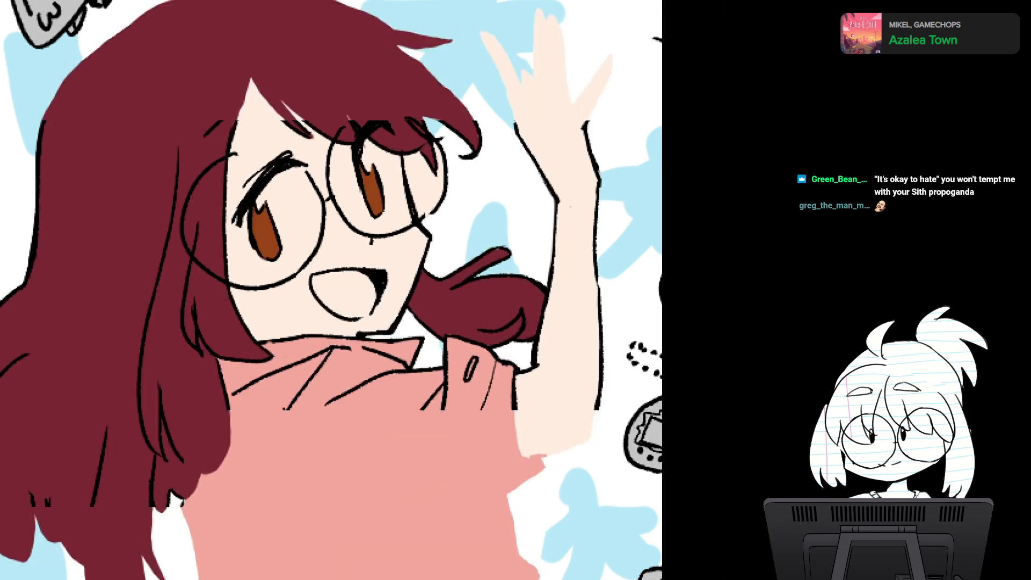
{"action": "scroll", "coordinate": [468, 390], "scroll_direction": "down", "scroll_amount": 3}
{"action": "scroll", "coordinate": [468, 389], "scroll_direction": "down", "scroll_amount": 1}
{"action": "left_click_drag", "start_coordinate": [468, 389], "coordinate": [355, 222]}
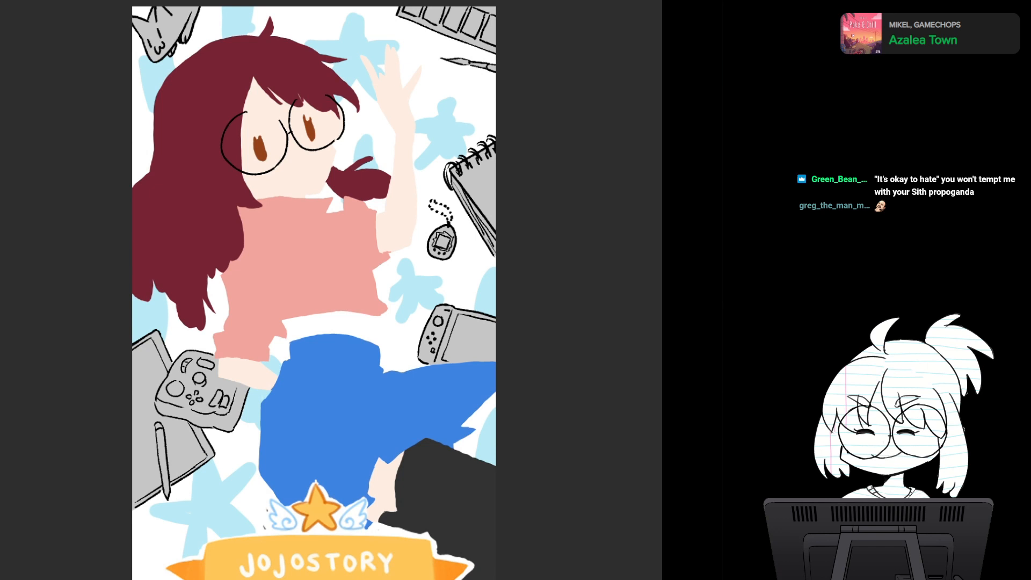
{"action": "key", "text": "ctrl+z"}
{"action": "left_click_drag", "start_coordinate": [314, 269], "coordinate": [389, 346]}
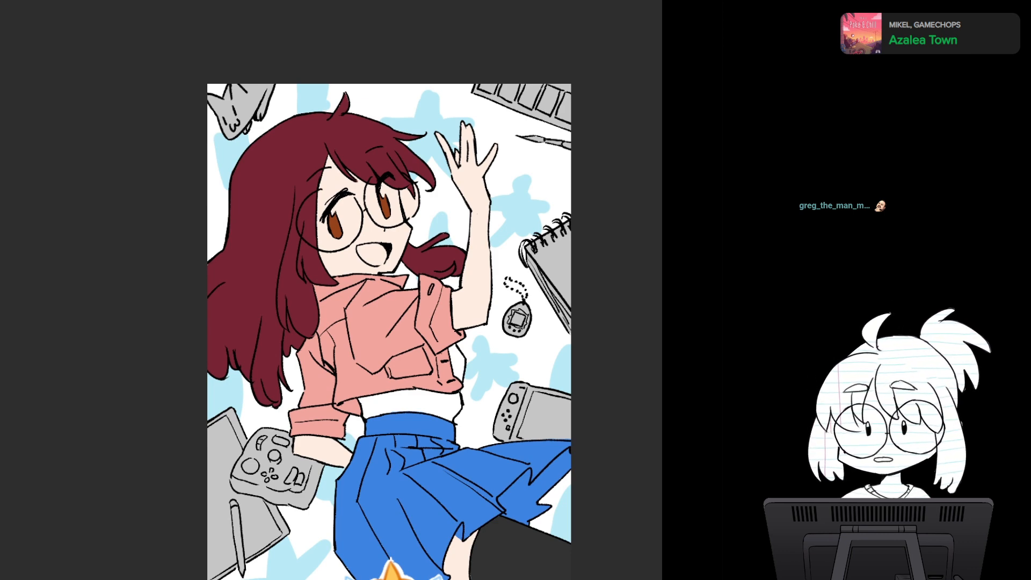
{"action": "mouse_move", "coordinate": [377, 344]}
{"action": "left_mouse_down"}
{"action": "mouse_move", "coordinate": [429, 344]}
{"action": "mouse_move", "coordinate": [419, 343]}
{"action": "left_mouse_up"}
{"action": "mouse_move", "coordinate": [377, 301]}
{"action": "left_mouse_down"}
{"action": "mouse_move", "coordinate": [309, 364]}
{"action": "mouse_move", "coordinate": [332, 318]}
{"action": "mouse_move", "coordinate": [333, 350]}
{"action": "mouse_move", "coordinate": [366, 417]}
{"action": "left_mouse_up"}
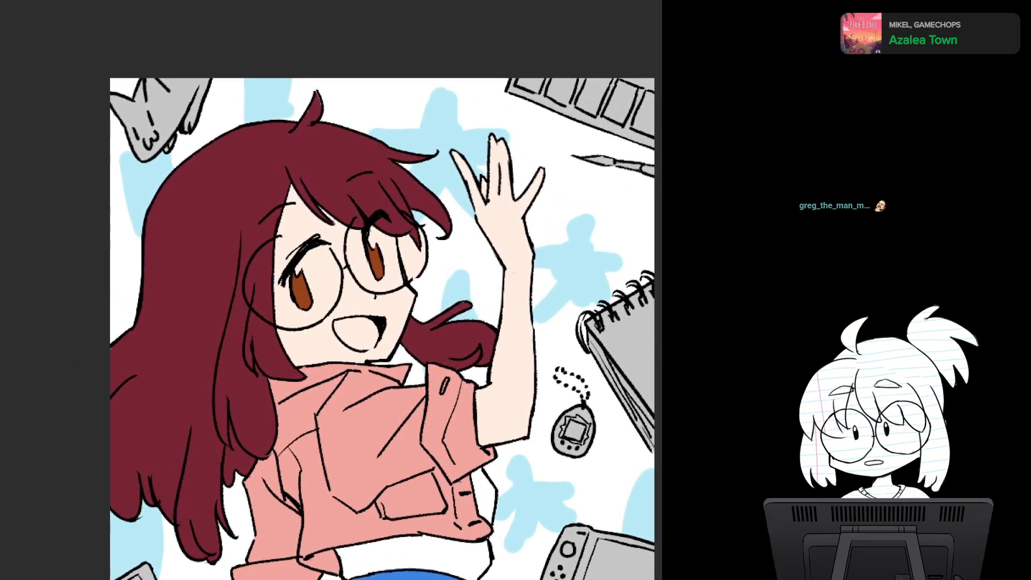
- Touch up the dark red hair color inside the tip of the small tuft on top of the waving character's head
{"action": "left_click_drag", "start_coordinate": [325, 170], "coordinate": [327, 335]}
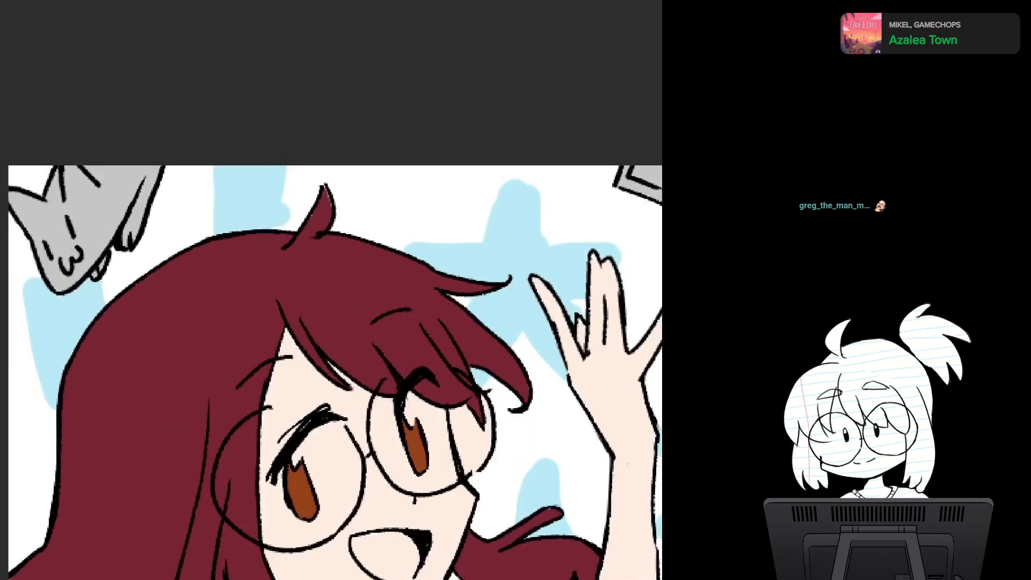
{"action": "scroll", "coordinate": [328, 335], "scroll_direction": "up", "scroll_amount": 5}
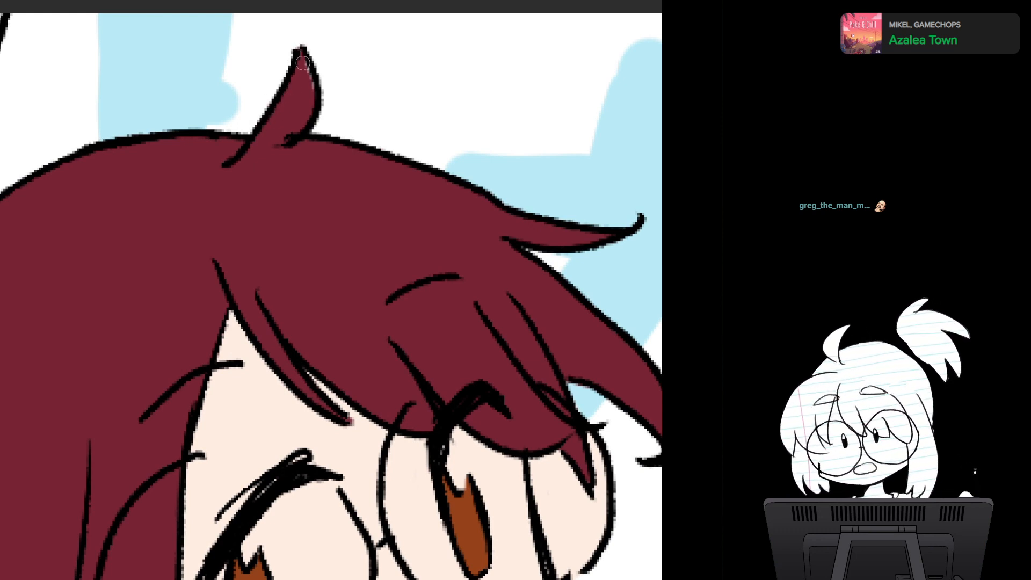
{"action": "left_click_drag", "start_coordinate": [303, 62], "coordinate": [308, 101]}
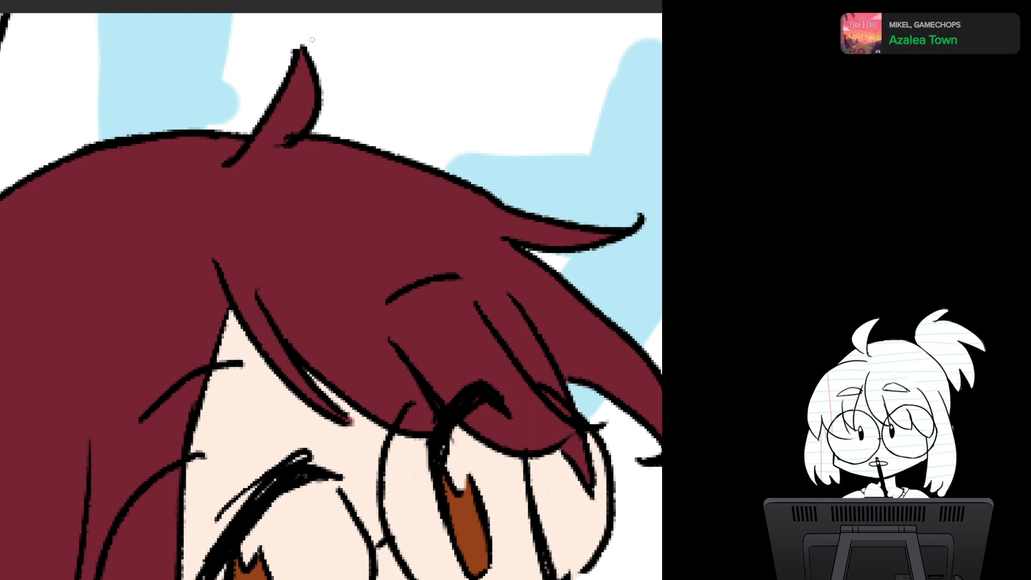
{"action": "scroll", "coordinate": [376, 279], "scroll_direction": "down", "scroll_amount": 4}
{"action": "left_click_drag", "start_coordinate": [397, 343], "coordinate": [339, 151]}
{"action": "scroll", "coordinate": [441, 371], "scroll_direction": "down", "scroll_amount": 2}
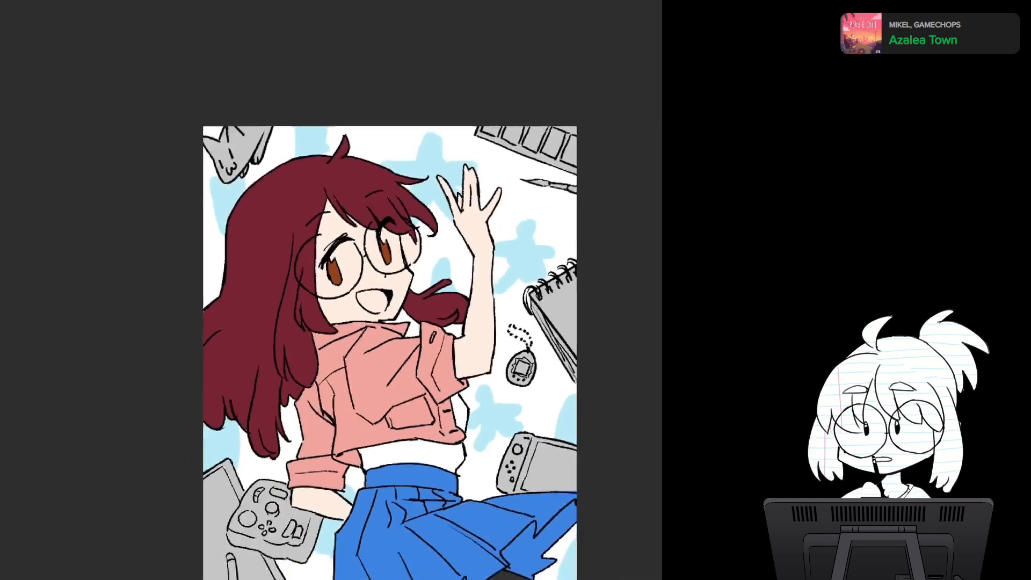
{"action": "left_click_drag", "start_coordinate": [397, 344], "coordinate": [322, 230]}
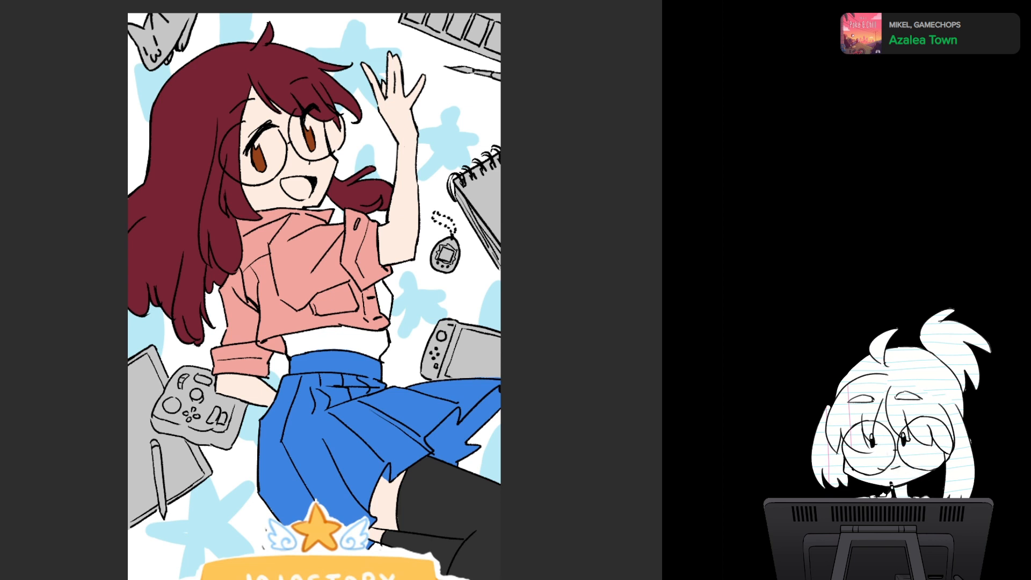
- Switch to the finished illustration of the orange-jacket character and examine the coloring of the face and jacket
{"action": "key", "text": "ctrl+Tab"}
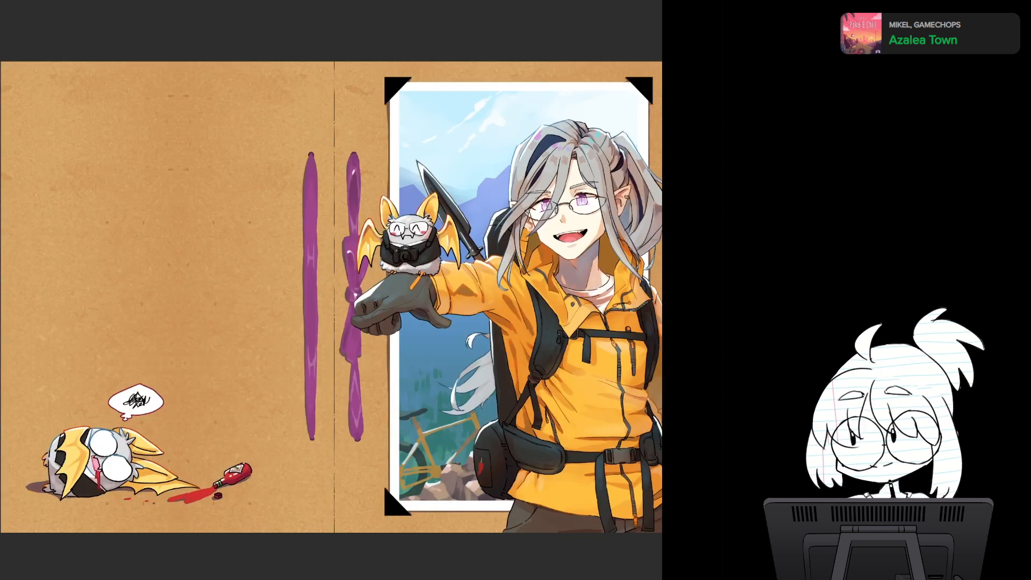
{"action": "left_click_drag", "start_coordinate": [585, 292], "coordinate": [377, 295]}
{"action": "scroll", "coordinate": [377, 296], "scroll_direction": "up", "scroll_amount": 4}
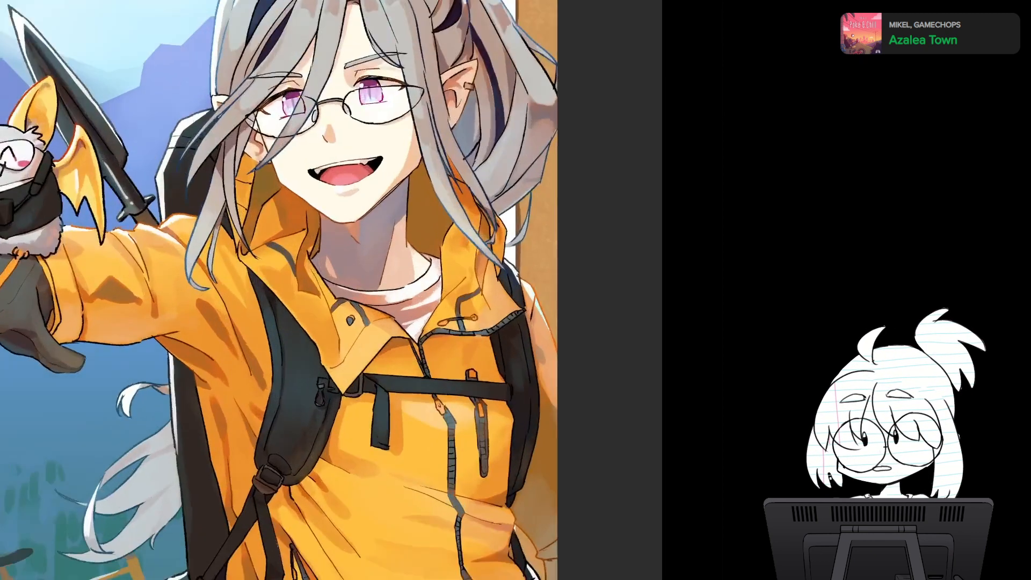
{"action": "left_click_drag", "start_coordinate": [371, 391], "coordinate": [466, 311]}
{"action": "scroll", "coordinate": [466, 310], "scroll_direction": "down", "scroll_amount": 2}
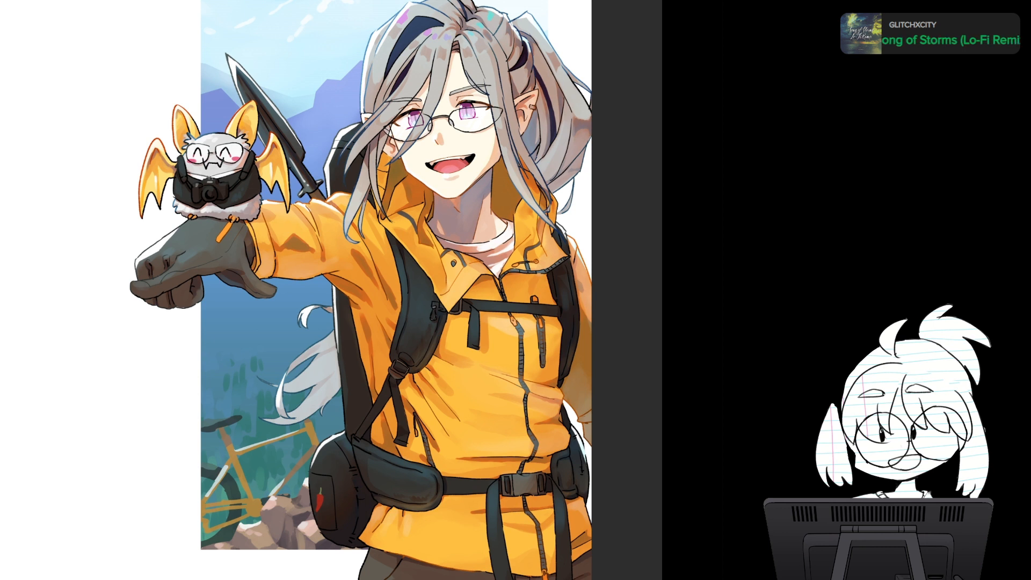
- Remove the orange-jacket character's flat colors to expose the grey shading, and paint a bright blue swatch in the white margin
{"action": "key", "text": "ctrl+z"}
{"action": "key", "text": "ctrl+z"}
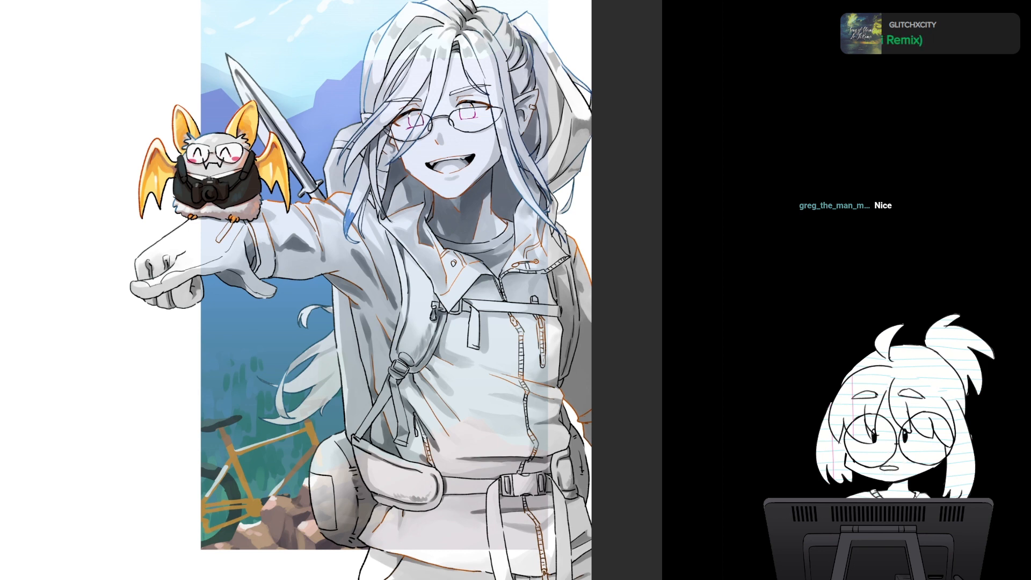
{"action": "left_click_drag", "start_coordinate": [135, 10], "coordinate": [130, 19]}
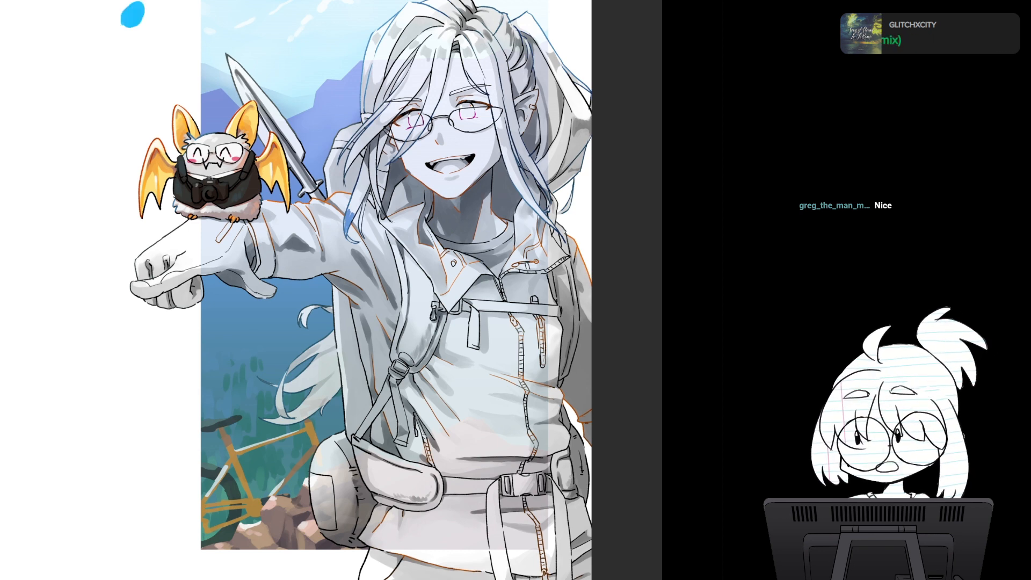
{"action": "left_click_drag", "start_coordinate": [322, 161], "coordinate": [399, 315]}
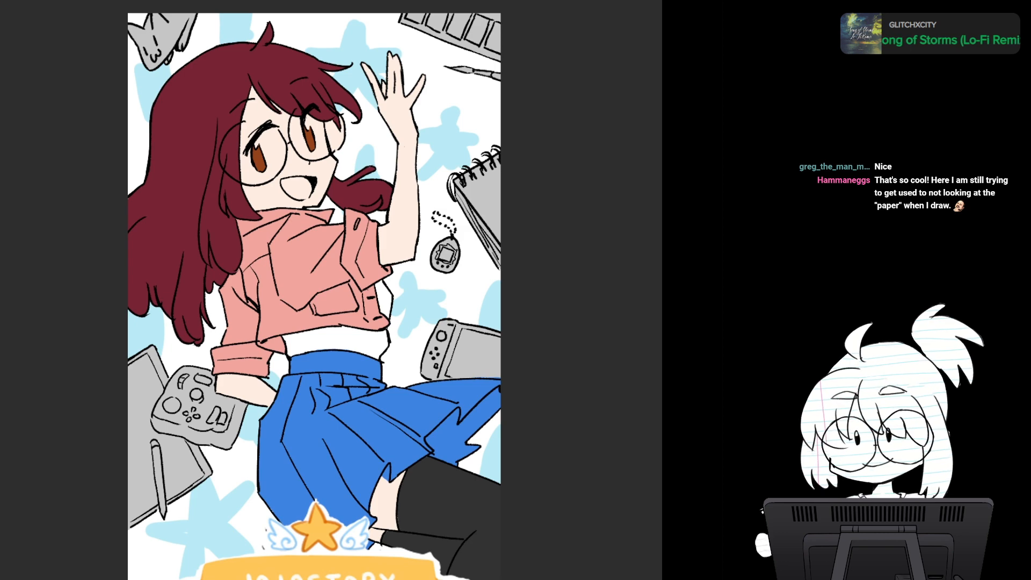
- Paint dark, medium and light grey swatches beside the waving character's raised hand, matching the greys in the orange-jacket illustration
{"action": "left_click_drag", "start_coordinate": [345, 40], "coordinate": [355, 38]}
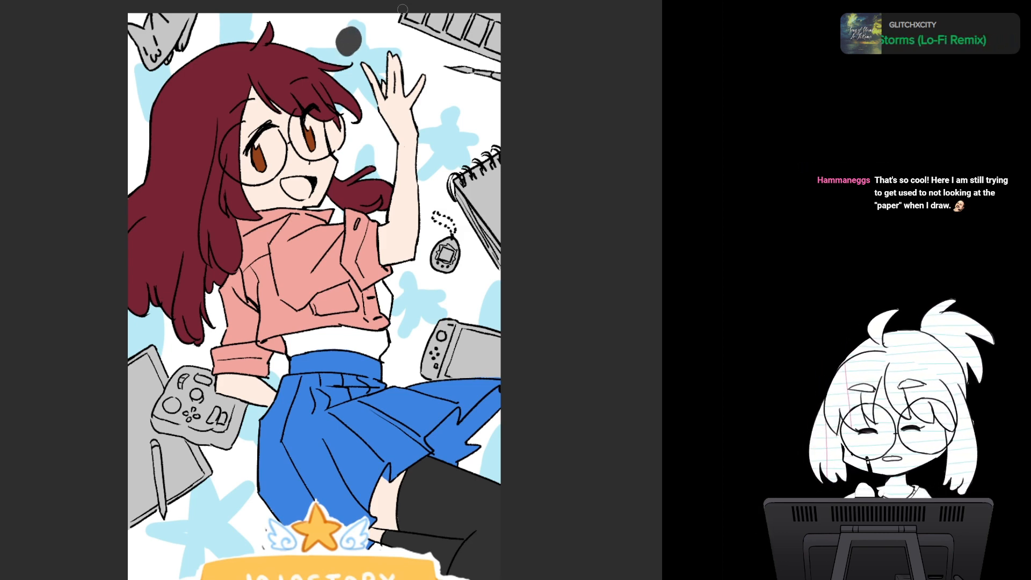
{"action": "key", "text": "ctrl+Tab"}
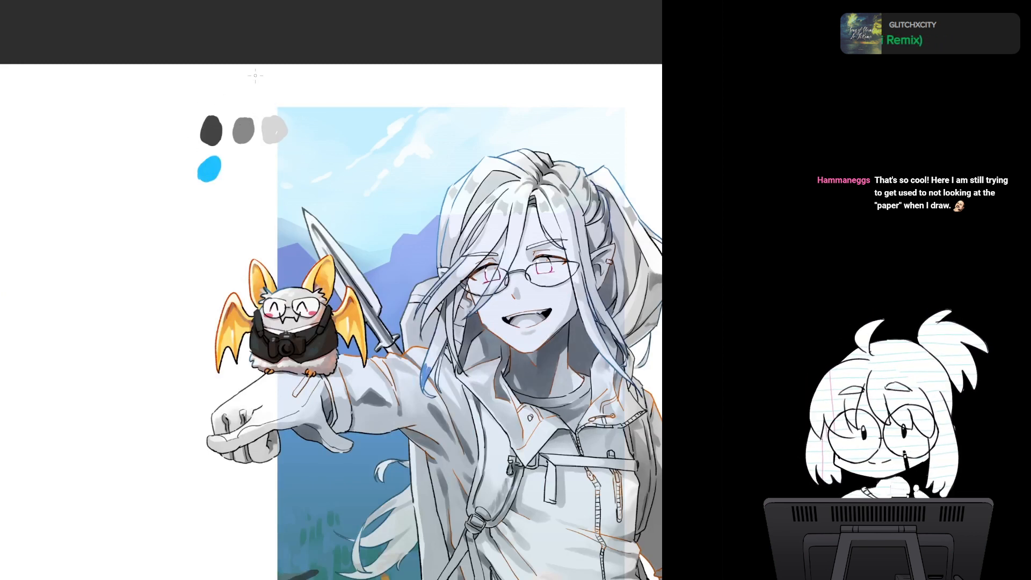
{"action": "key", "text": "ctrl+Tab"}
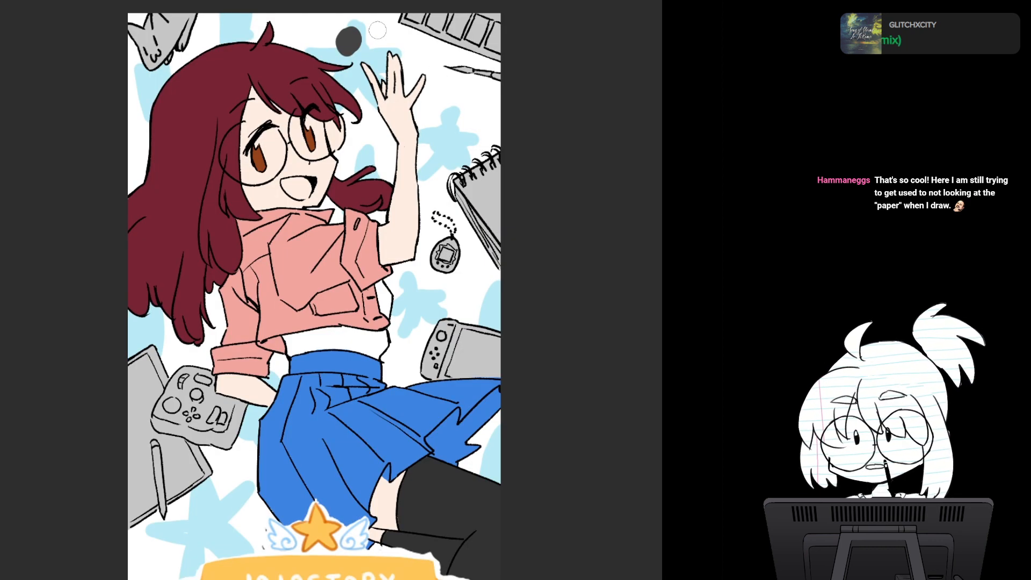
{"action": "left_click_drag", "start_coordinate": [378, 30], "coordinate": [383, 45]}
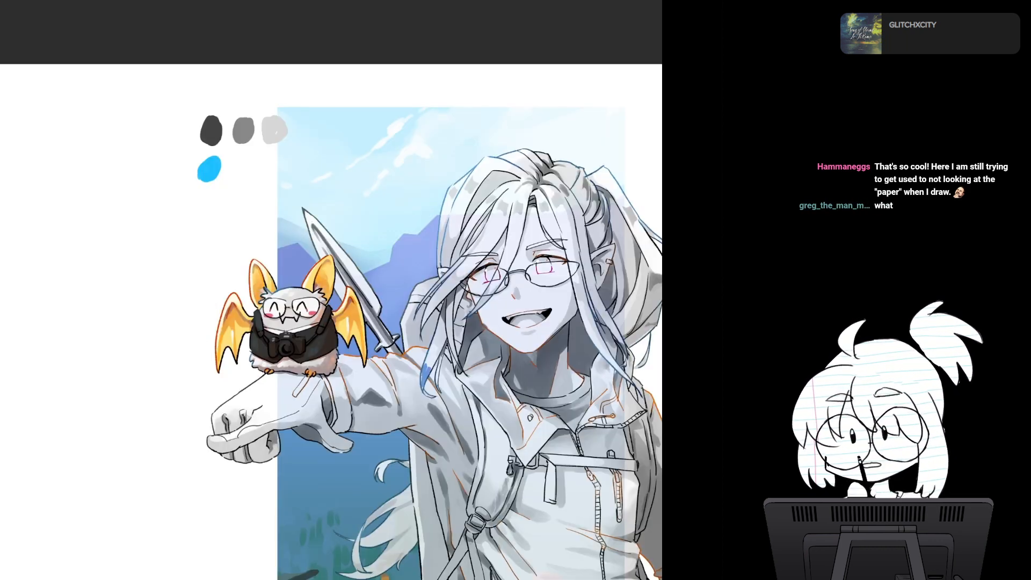
{"action": "key", "text": "ctrl+Tab"}
{"action": "key", "text": "ctrl+Tab"}
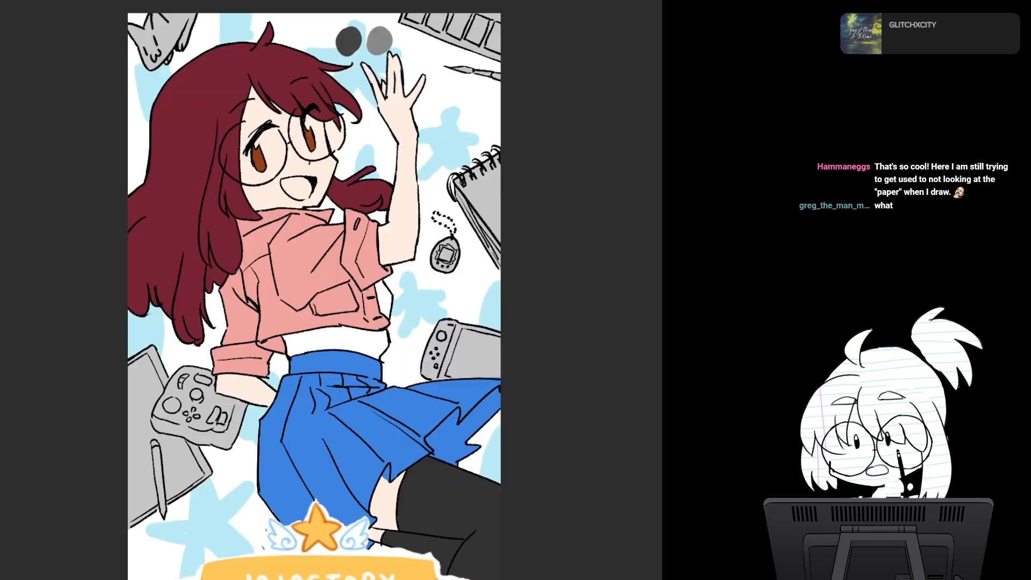
{"action": "left_click_drag", "start_coordinate": [405, 33], "coordinate": [417, 43]}
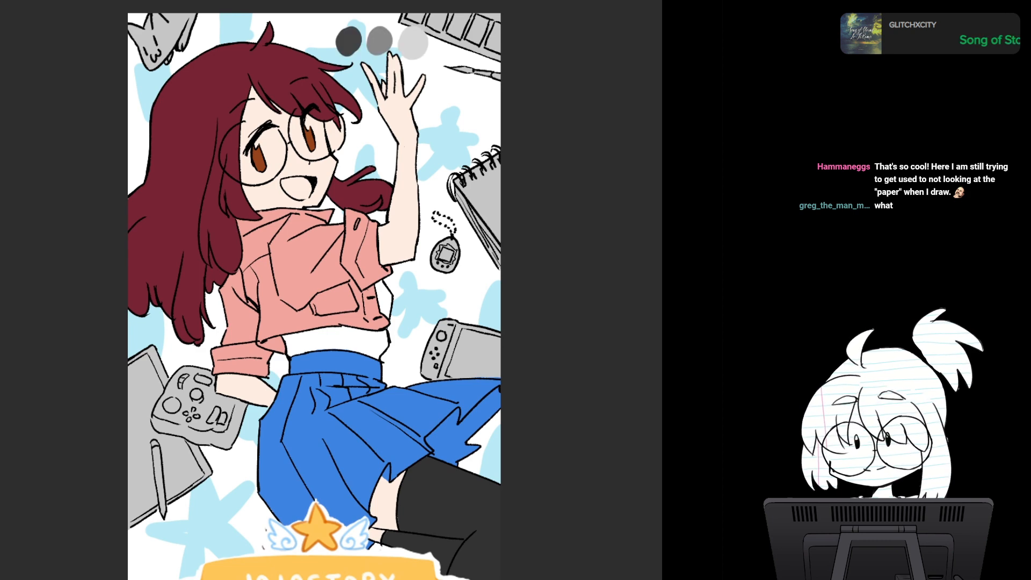
- Examine the grey shading and value swatches in the orange-jacket illustration, and return to the waving character
{"action": "key", "text": "ctrl+Tab"}
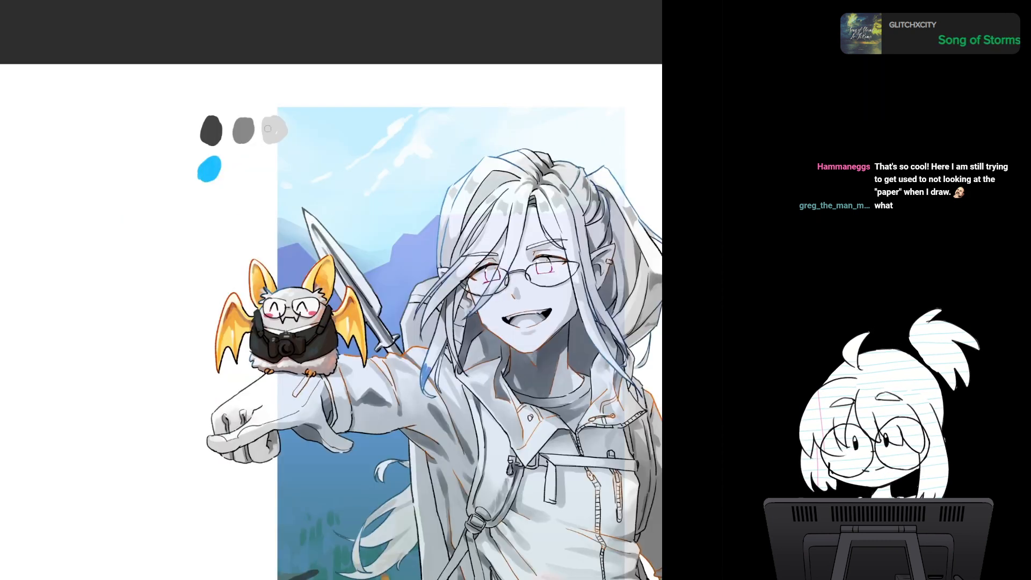
{"action": "left_click_drag", "start_coordinate": [405, 369], "coordinate": [330, 211]}
{"action": "left_click_drag", "start_coordinate": [539, 352], "coordinate": [567, 352]}
{"action": "left_click_drag", "start_coordinate": [331, 290], "coordinate": [361, 387]}
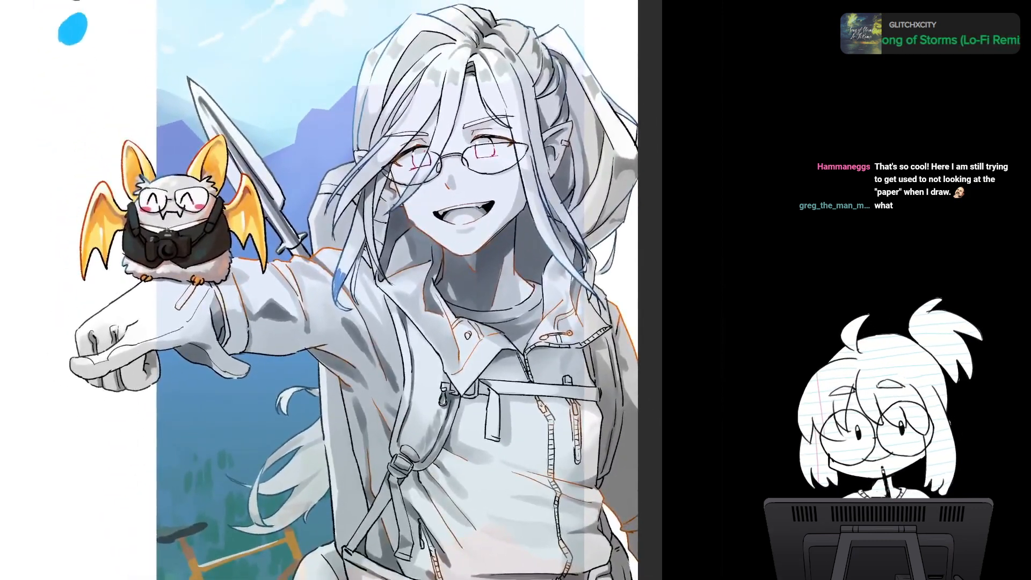
{"action": "left_click_drag", "start_coordinate": [506, 344], "coordinate": [490, 344]}
{"action": "left_click_drag", "start_coordinate": [376, 322], "coordinate": [423, 348]}
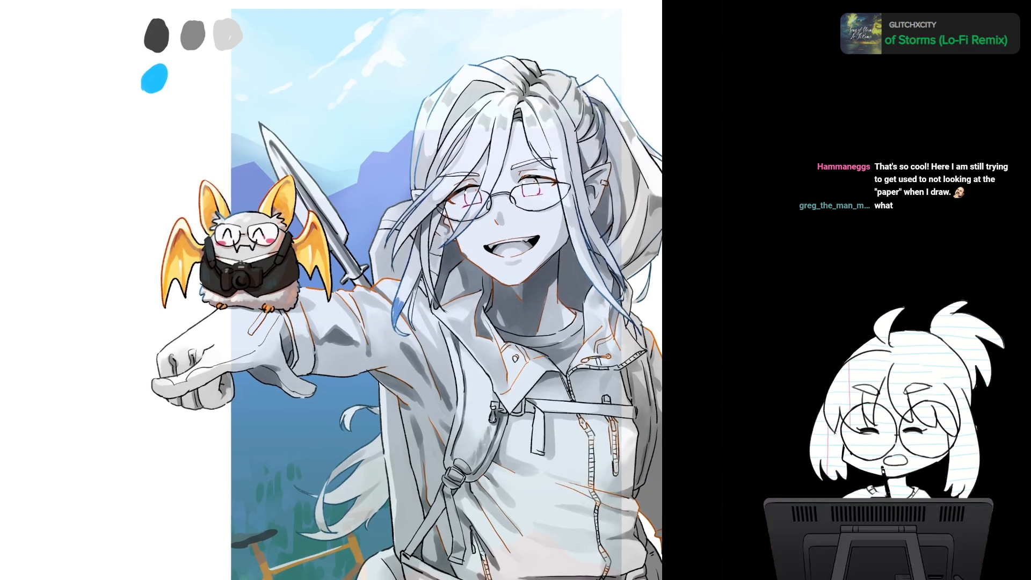
{"action": "left_click", "coordinate": [35, 0]}
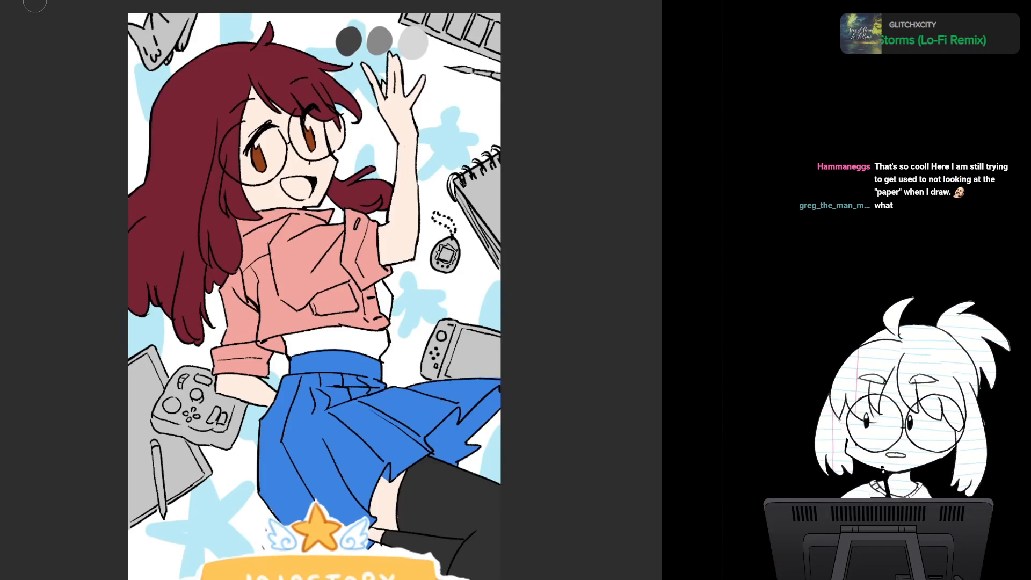
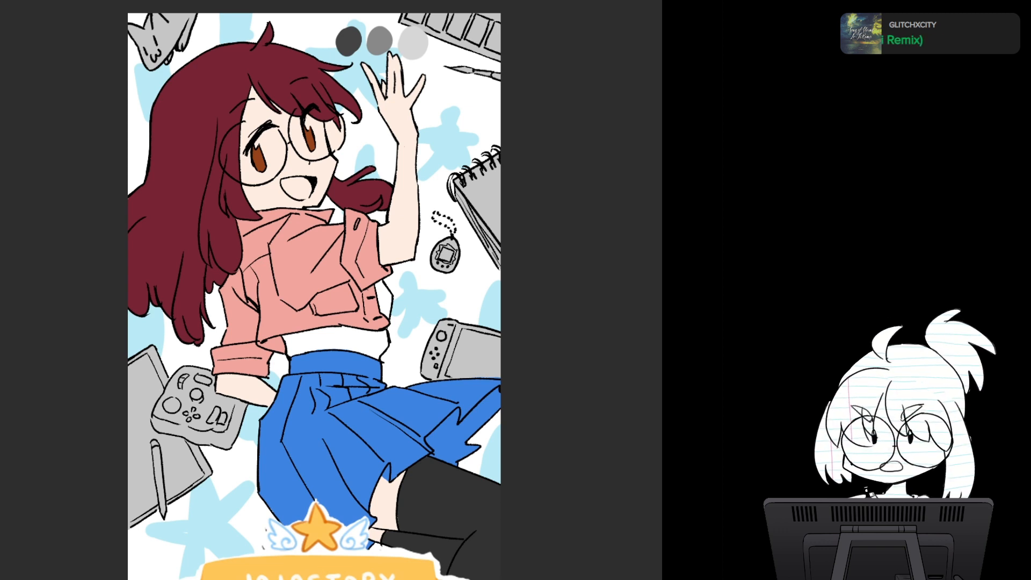
- Clear the flat colours from the character's hair, skin and clothes, keeping the line art and grey props
{"action": "key", "text": "Delete"}
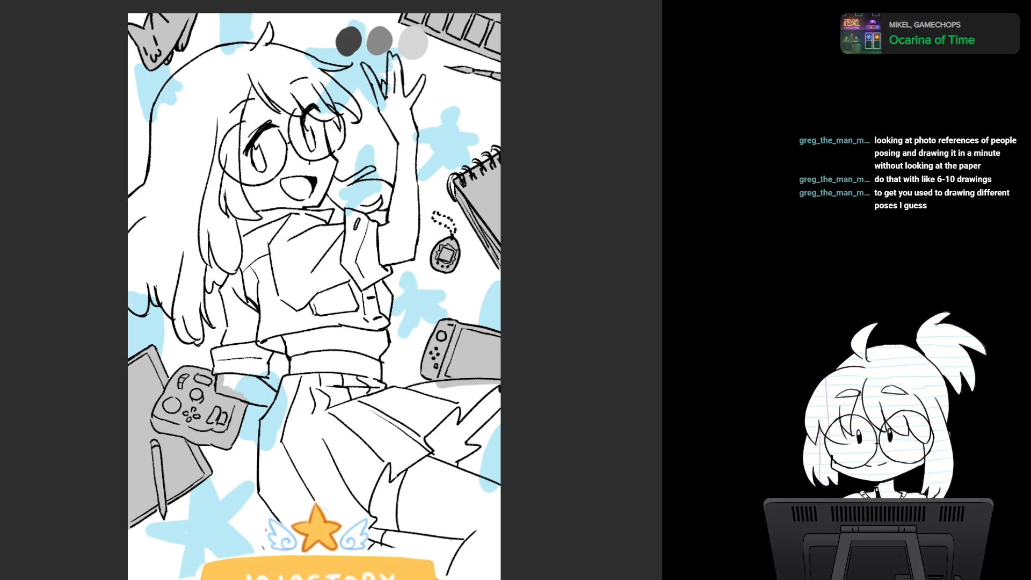
{"action": "left_click_drag", "start_coordinate": [315, 290], "coordinate": [303, 263]}
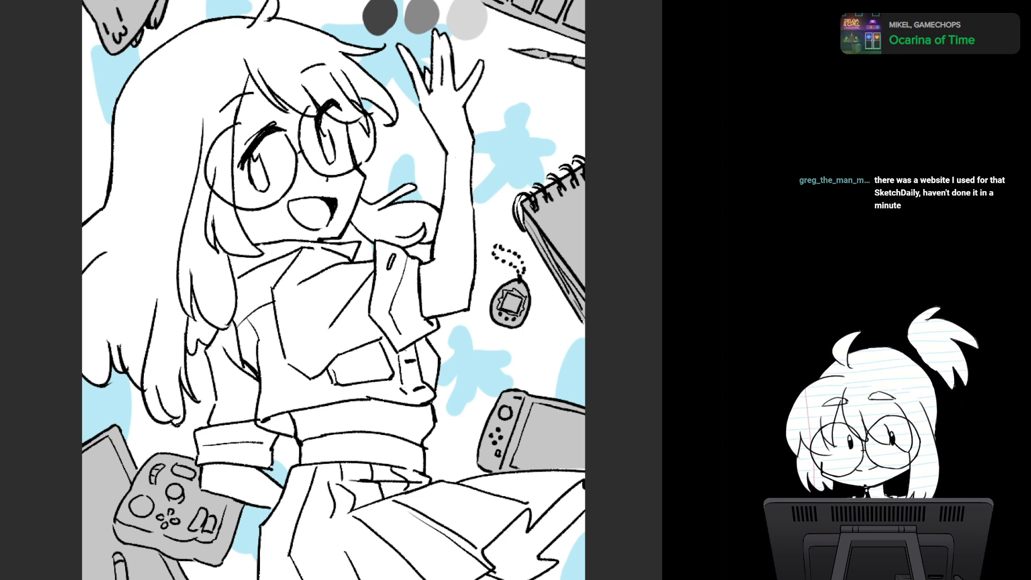
{"action": "left_click_drag", "start_coordinate": [344, 258], "coordinate": [363, 289]}
- Sample the lightest grey swatch and lay faint shading on the face between the mouth and the front of the jaw
{"action": "left_click", "coordinate": [491, 47], "text": "alt"}
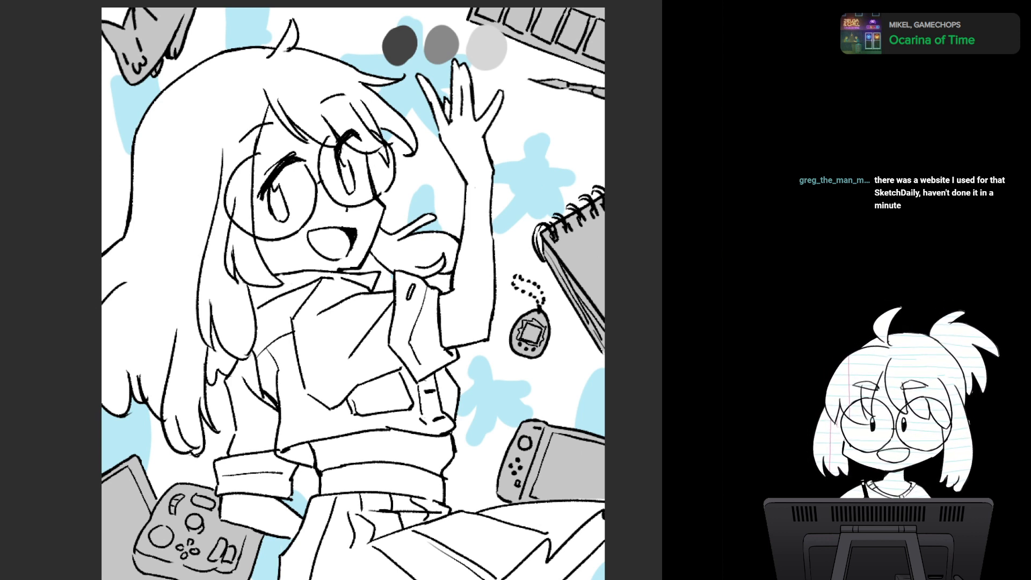
{"action": "scroll", "coordinate": [333, 290], "scroll_direction": "down", "scroll_amount": 2}
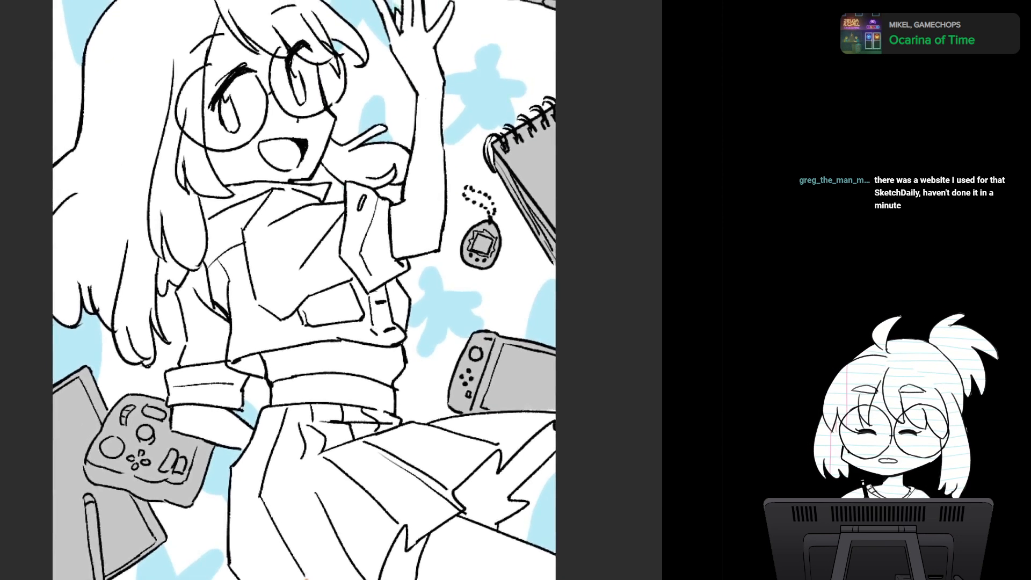
{"action": "scroll", "coordinate": [401, 338], "scroll_direction": "up", "scroll_amount": 3}
{"action": "left_click_drag", "start_coordinate": [333, 258], "coordinate": [393, 327]}
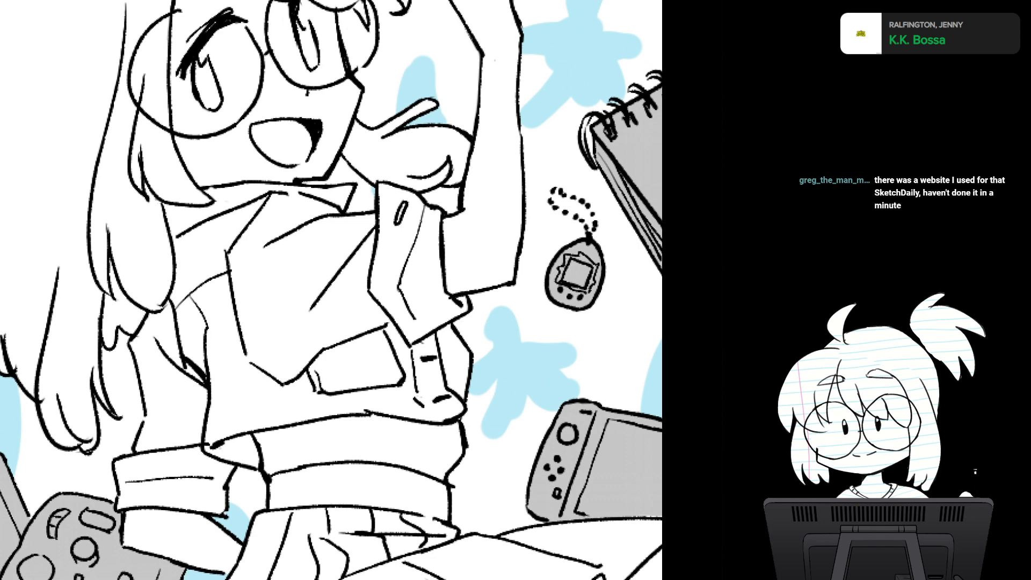
{"action": "left_click_drag", "start_coordinate": [356, 102], "coordinate": [334, 101]}
{"action": "scroll", "coordinate": [331, 290], "scroll_direction": "up", "scroll_amount": 3}
{"action": "scroll", "coordinate": [331, 290], "scroll_direction": "down", "scroll_amount": 5}
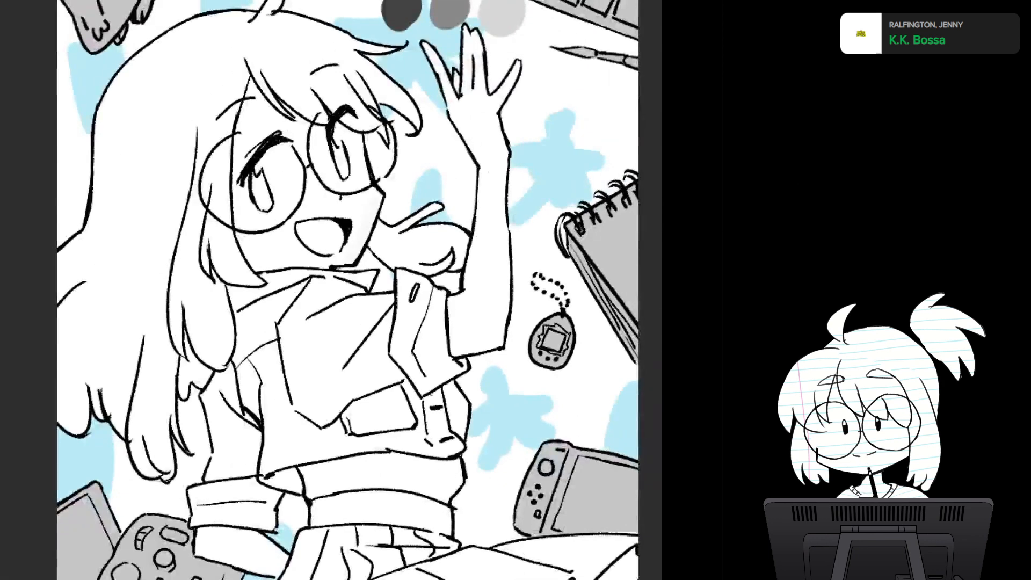
- Shade the underside of the face along the jaw in soft grey, undoing the overly heavy chin strokes and repainting them
{"action": "left_click_drag", "start_coordinate": [272, 263], "coordinate": [269, 288]}
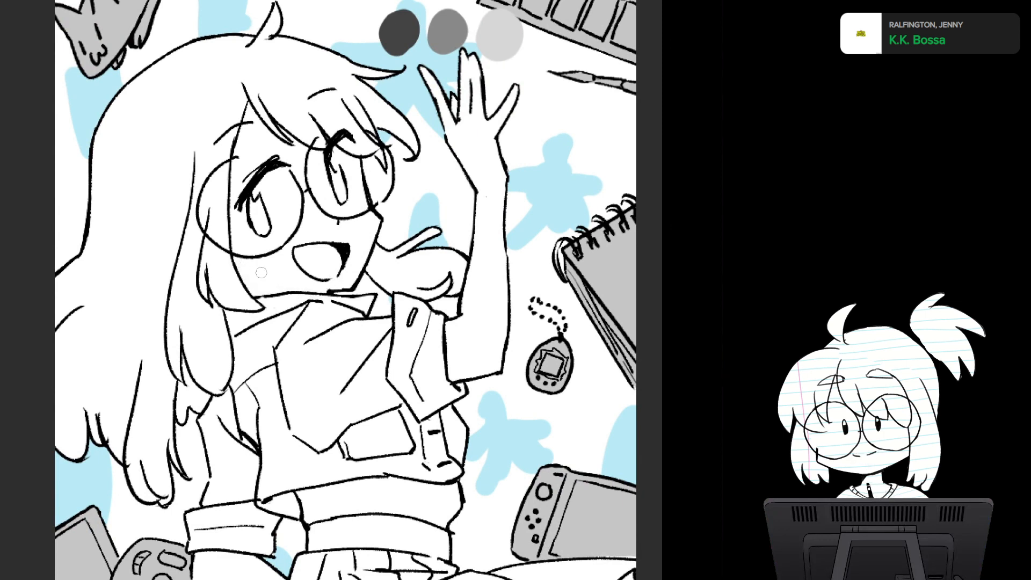
{"action": "left_click_drag", "start_coordinate": [244, 278], "coordinate": [282, 286]}
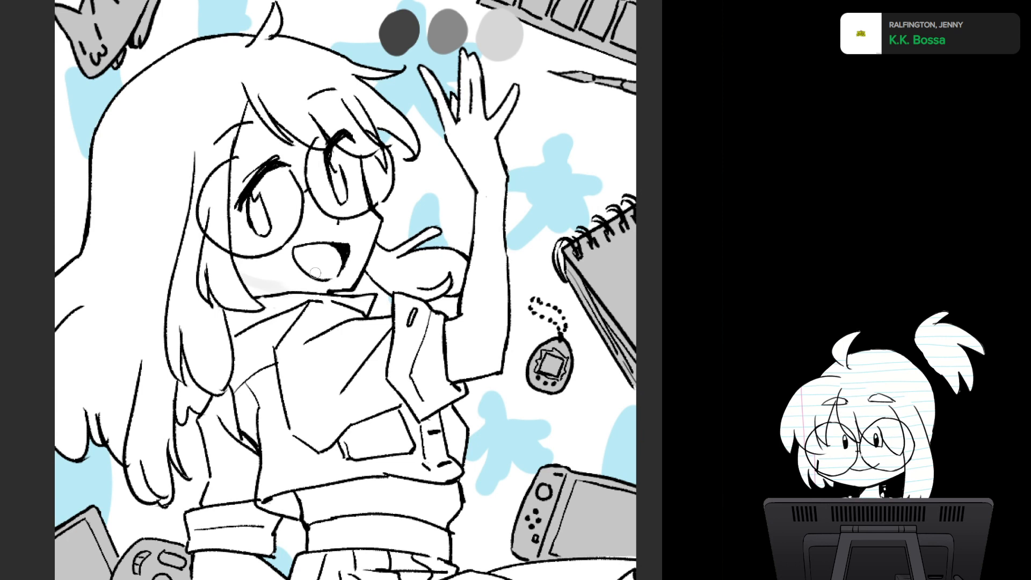
{"action": "mouse_move", "coordinate": [244, 283]}
{"action": "left_mouse_down"}
{"action": "mouse_move", "coordinate": [279, 287]}
{"action": "mouse_move", "coordinate": [247, 280]}
{"action": "mouse_move", "coordinate": [266, 294]}
{"action": "mouse_move", "coordinate": [320, 290]}
{"action": "left_mouse_up"}
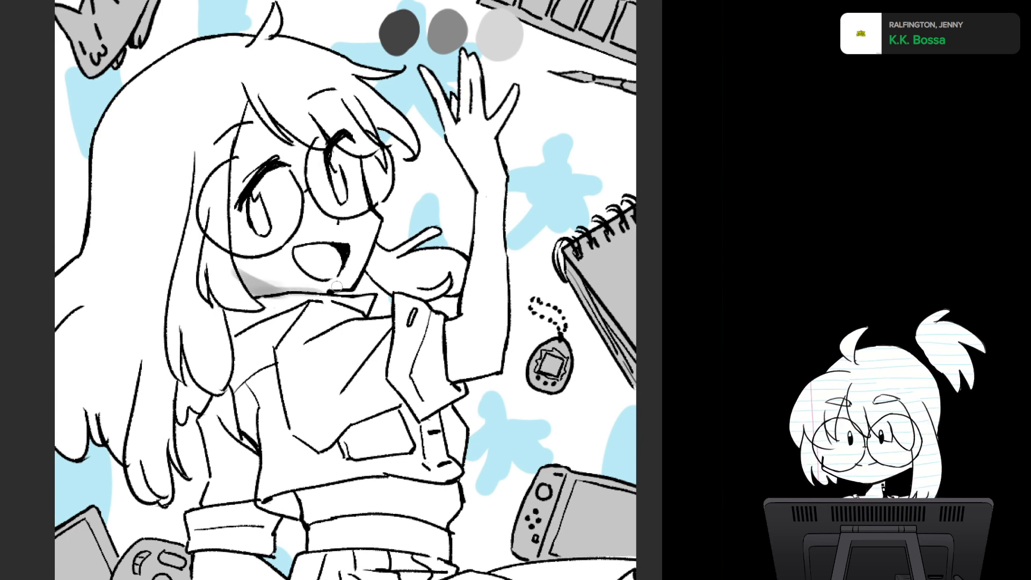
{"action": "key", "text": "ctrl+z"}
{"action": "key", "text": "ctrl+z"}
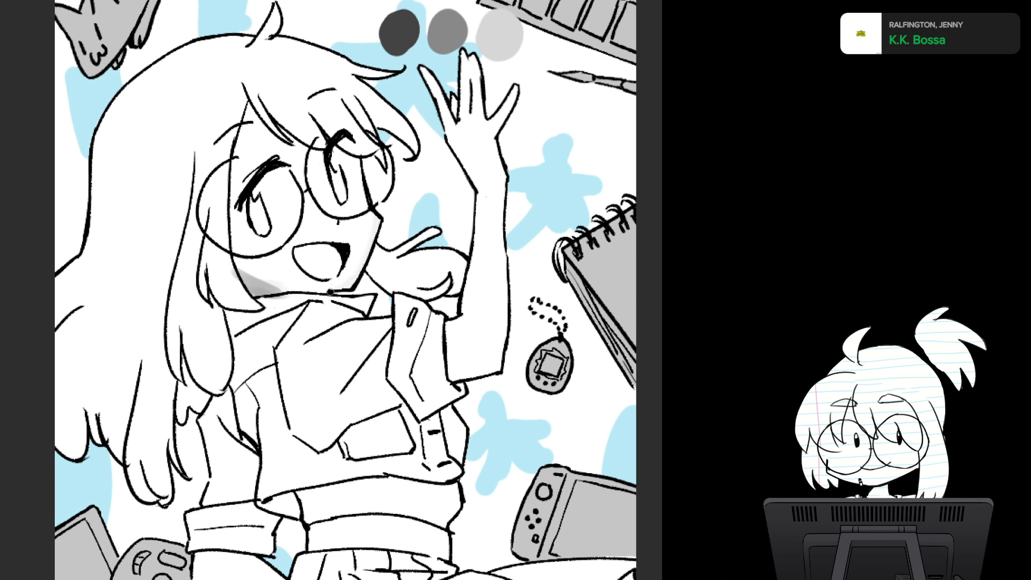
{"action": "left_click_drag", "start_coordinate": [269, 287], "coordinate": [342, 286]}
{"action": "left_click_drag", "start_coordinate": [235, 267], "coordinate": [289, 289]}
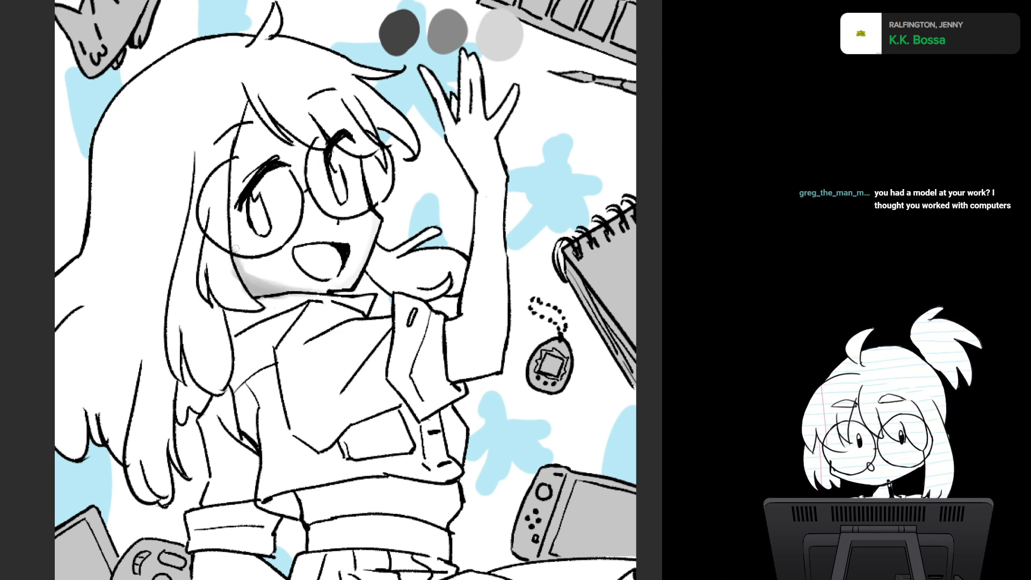
- Paint soft grey shading on the hair locks beside the cheek and along the outer back edge of the hair
{"action": "left_click_drag", "start_coordinate": [236, 249], "coordinate": [202, 174]}
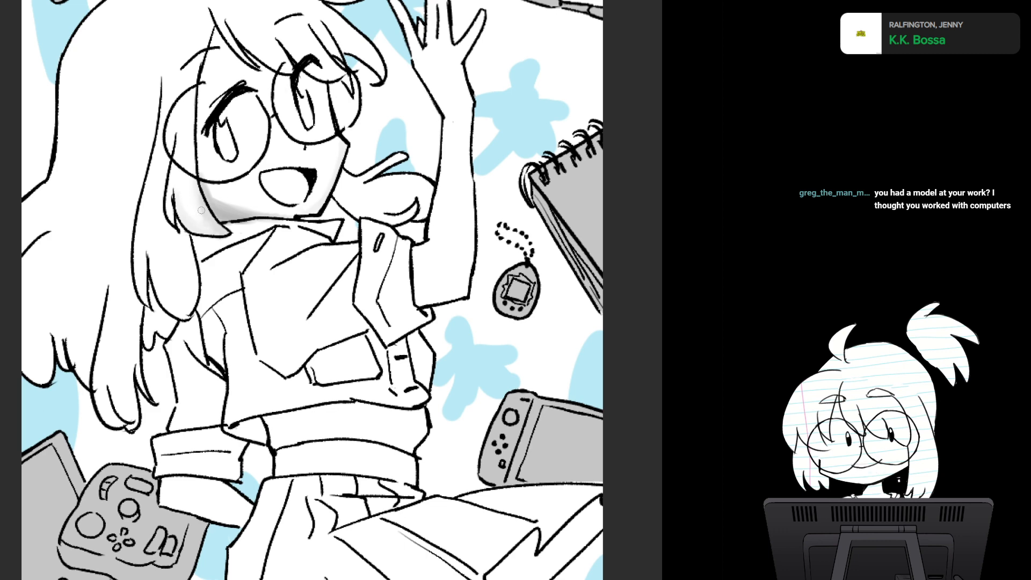
{"action": "left_click_drag", "start_coordinate": [281, 143], "coordinate": [250, 223]}
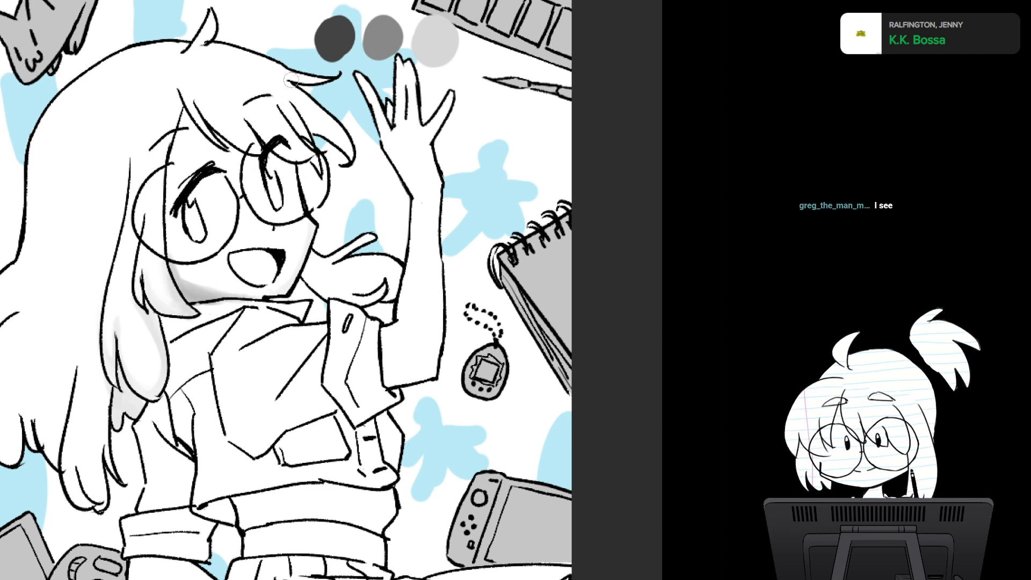
{"action": "mouse_move", "coordinate": [60, 112]}
{"action": "left_mouse_down"}
{"action": "mouse_move", "coordinate": [99, 56]}
{"action": "mouse_move", "coordinate": [34, 154]}
{"action": "mouse_move", "coordinate": [23, 249]}
{"action": "mouse_move", "coordinate": [40, 153]}
{"action": "mouse_move", "coordinate": [56, 125]}
{"action": "mouse_move", "coordinate": [42, 189]}
{"action": "mouse_move", "coordinate": [68, 159]}
{"action": "mouse_move", "coordinate": [81, 185]}
{"action": "left_mouse_up"}
{"action": "key", "text": "ctrl+minus"}
{"action": "left_click_drag", "start_coordinate": [110, 145], "coordinate": [162, 92]}
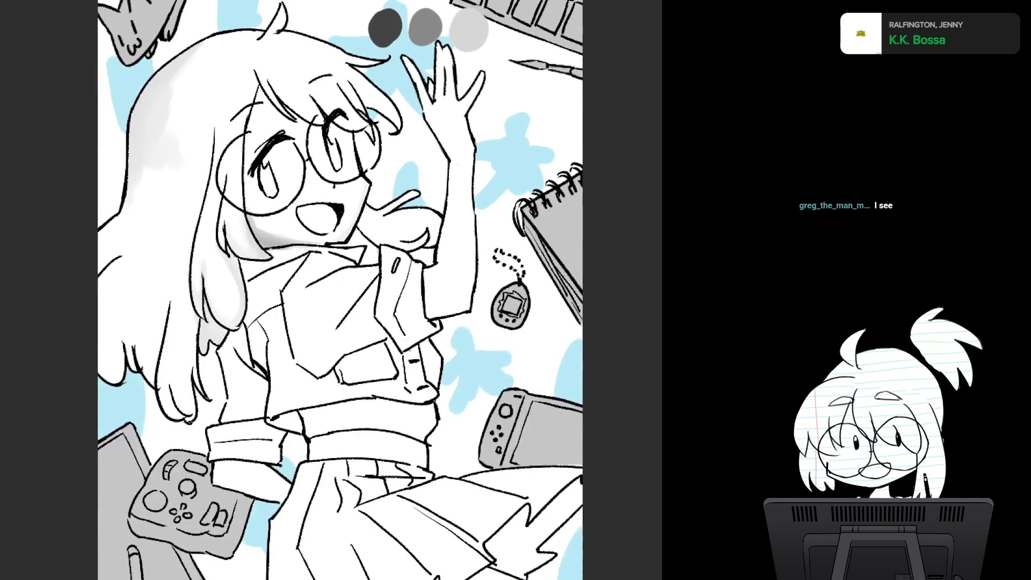
- Soften the jaw shading into an even light grey and extend the shading over the upper back of the hair
{"action": "left_click", "coordinate": [290, 224], "text": "alt"}
{"action": "mouse_move", "coordinate": [255, 202]}
{"action": "left_mouse_down"}
{"action": "mouse_move", "coordinate": [265, 225]}
{"action": "mouse_move", "coordinate": [287, 231]}
{"action": "mouse_move", "coordinate": [274, 236]}
{"action": "left_mouse_up"}
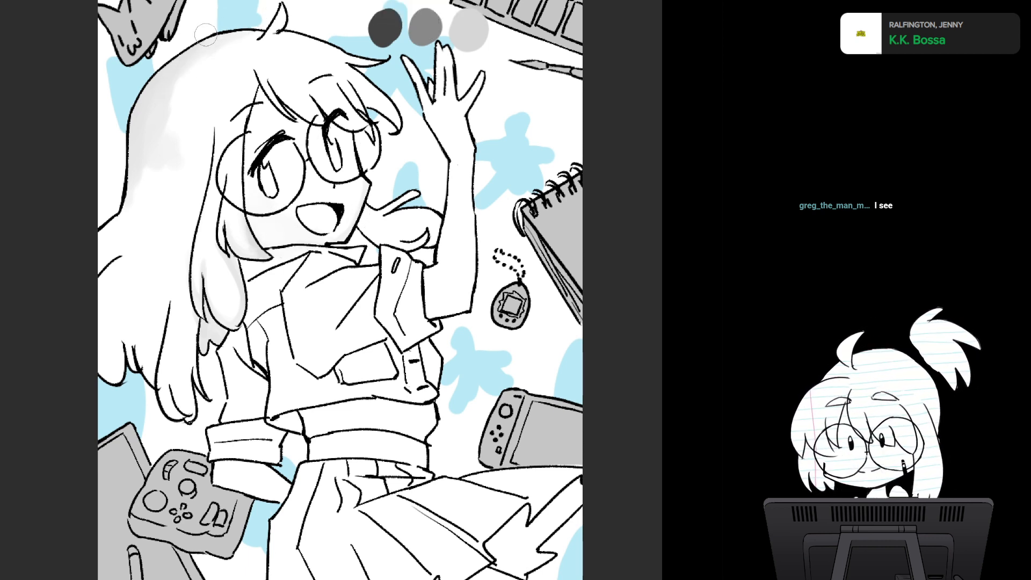
{"action": "mouse_move", "coordinate": [161, 104]}
{"action": "left_mouse_down"}
{"action": "mouse_move", "coordinate": [156, 122]}
{"action": "mouse_move", "coordinate": [166, 108]}
{"action": "mouse_move", "coordinate": [186, 145]}
{"action": "left_mouse_up"}
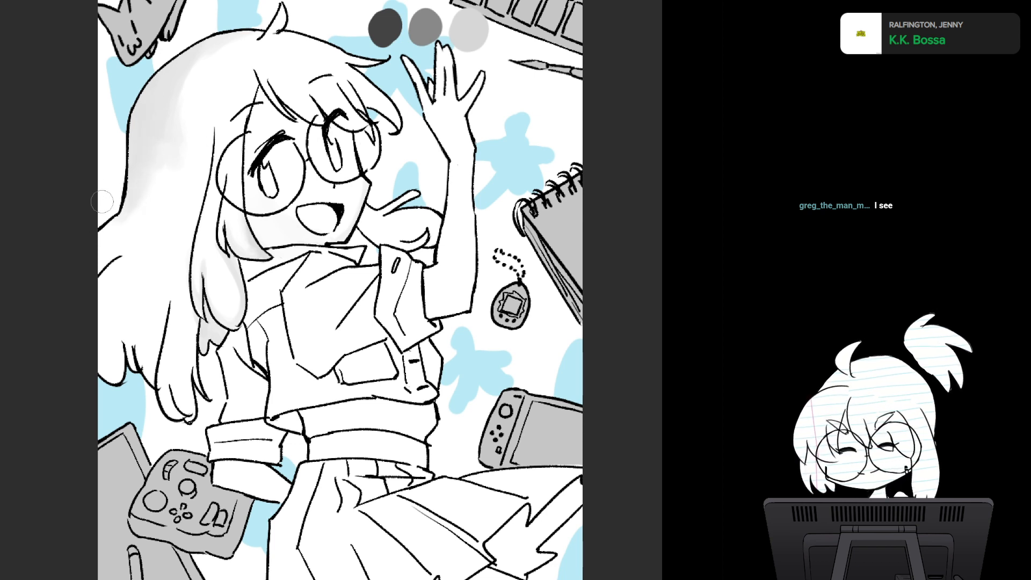
- Shade the long lower hair and its pointed tips with blended light grey strokes
{"action": "mouse_move", "coordinate": [88, 372]}
{"action": "left_mouse_down"}
{"action": "mouse_move", "coordinate": [116, 372]}
{"action": "mouse_move", "coordinate": [92, 349]}
{"action": "mouse_move", "coordinate": [93, 300]}
{"action": "mouse_move", "coordinate": [97, 327]}
{"action": "mouse_move", "coordinate": [113, 341]}
{"action": "mouse_move", "coordinate": [127, 324]}
{"action": "mouse_move", "coordinate": [139, 358]}
{"action": "mouse_move", "coordinate": [149, 350]}
{"action": "mouse_move", "coordinate": [142, 365]}
{"action": "mouse_move", "coordinate": [99, 313]}
{"action": "mouse_move", "coordinate": [113, 327]}
{"action": "mouse_move", "coordinate": [112, 271]}
{"action": "mouse_move", "coordinate": [135, 315]}
{"action": "mouse_move", "coordinate": [165, 290]}
{"action": "mouse_move", "coordinate": [145, 345]}
{"action": "mouse_move", "coordinate": [100, 335]}
{"action": "left_mouse_up"}
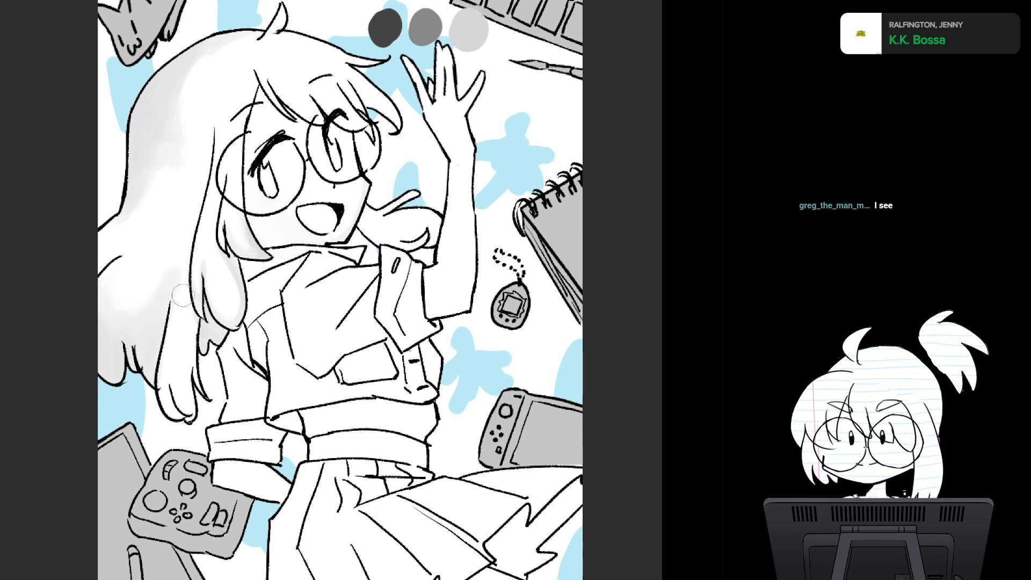
{"action": "mouse_move", "coordinate": [161, 338]}
{"action": "left_mouse_down"}
{"action": "mouse_move", "coordinate": [171, 363]}
{"action": "mouse_move", "coordinate": [169, 319]}
{"action": "mouse_move", "coordinate": [175, 368]}
{"action": "mouse_move", "coordinate": [186, 375]}
{"action": "mouse_move", "coordinate": [192, 317]}
{"action": "mouse_move", "coordinate": [184, 355]}
{"action": "left_mouse_up"}
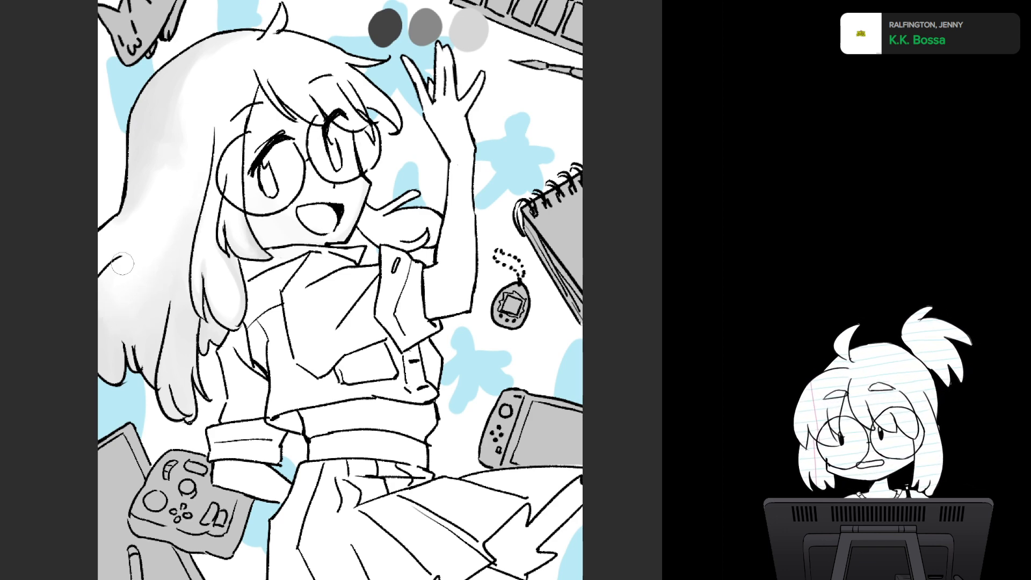
{"action": "mouse_move", "coordinate": [135, 295]}
{"action": "left_mouse_down"}
{"action": "mouse_move", "coordinate": [133, 240]}
{"action": "mouse_move", "coordinate": [151, 305]}
{"action": "left_mouse_up"}
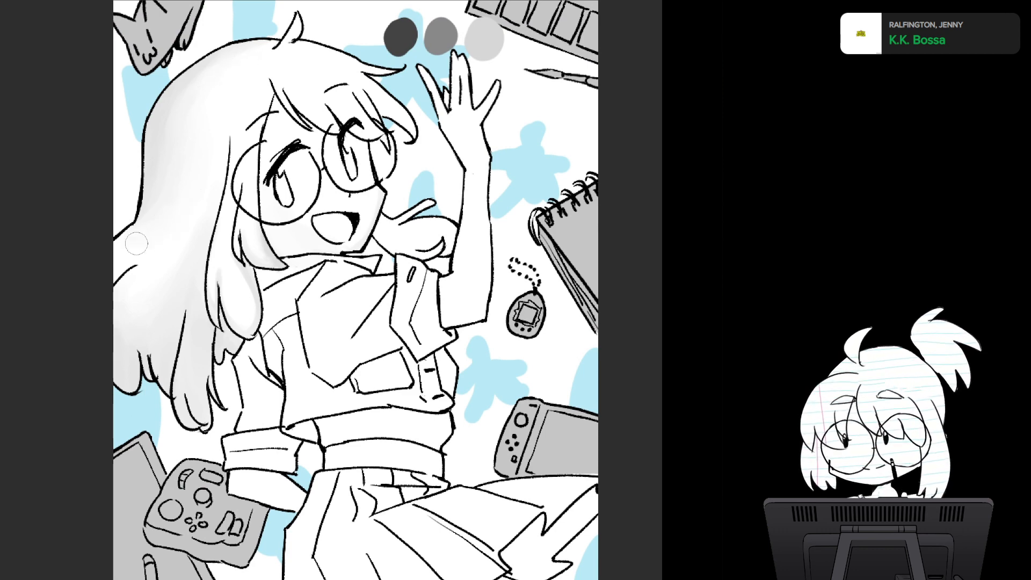
{"action": "left_click_drag", "start_coordinate": [197, 155], "coordinate": [68, 214]}
- Sample a tone from the hair and fill out the crown and bangs with soft light grey shading
{"action": "scroll", "coordinate": [426, 301], "scroll_direction": "down", "scroll_amount": 4}
{"action": "left_click_drag", "start_coordinate": [361, 161], "coordinate": [377, 70]}
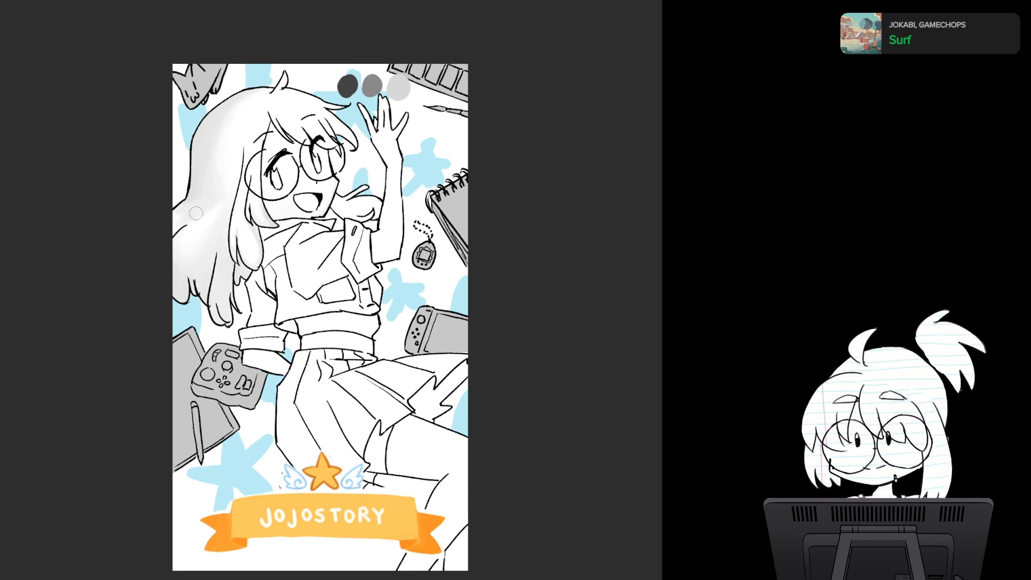
{"action": "left_click", "coordinate": [298, 104], "text": "alt"}
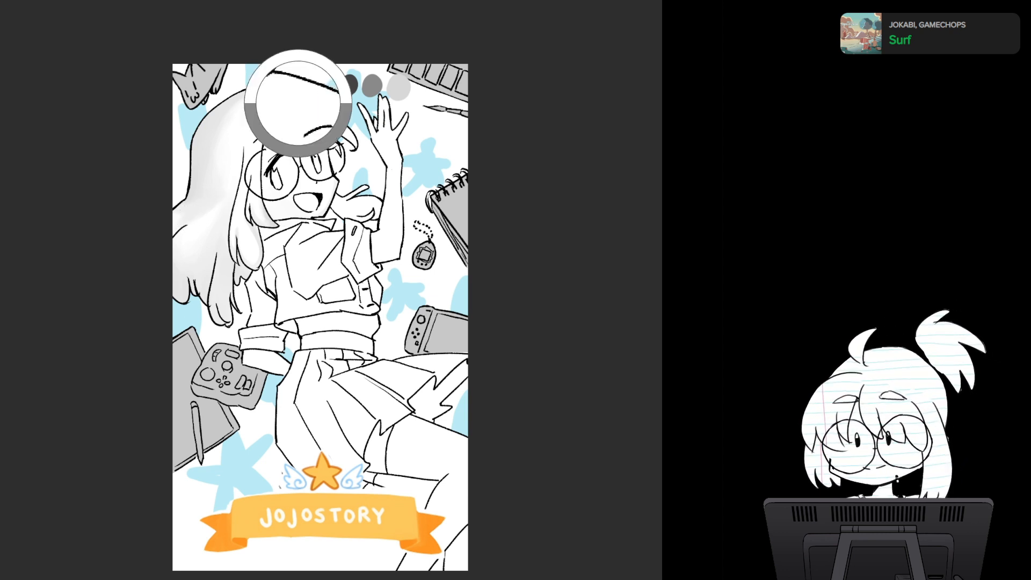
{"action": "left_click_drag", "start_coordinate": [171, 227], "coordinate": [230, 203]}
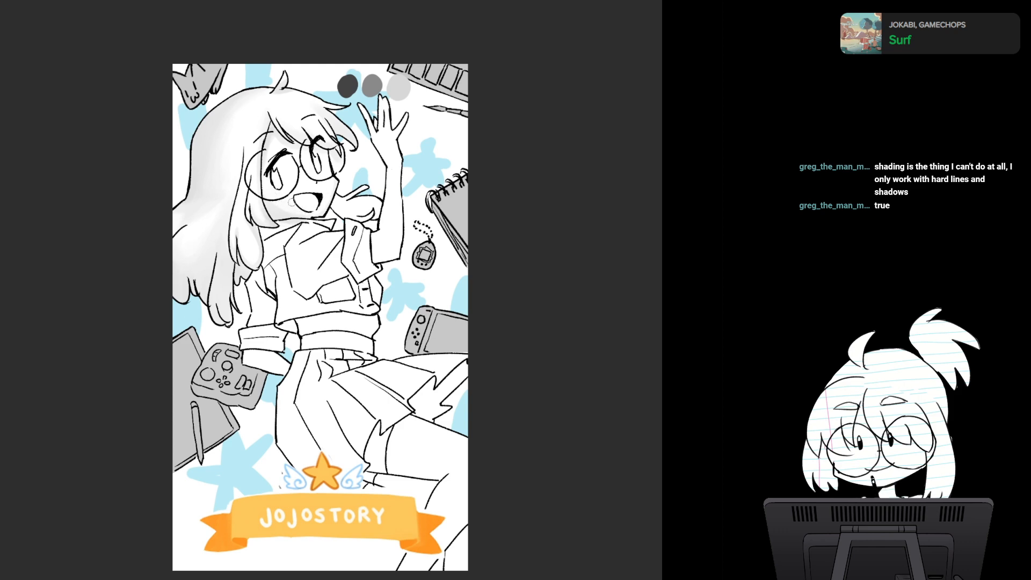
- Shade the small tuft of hair behind the chin in light grey and blend the strands beside the face
{"action": "scroll", "coordinate": [386, 264], "scroll_direction": "up", "scroll_amount": 3}
{"action": "scroll", "coordinate": [386, 263], "scroll_direction": "down", "scroll_amount": 1}
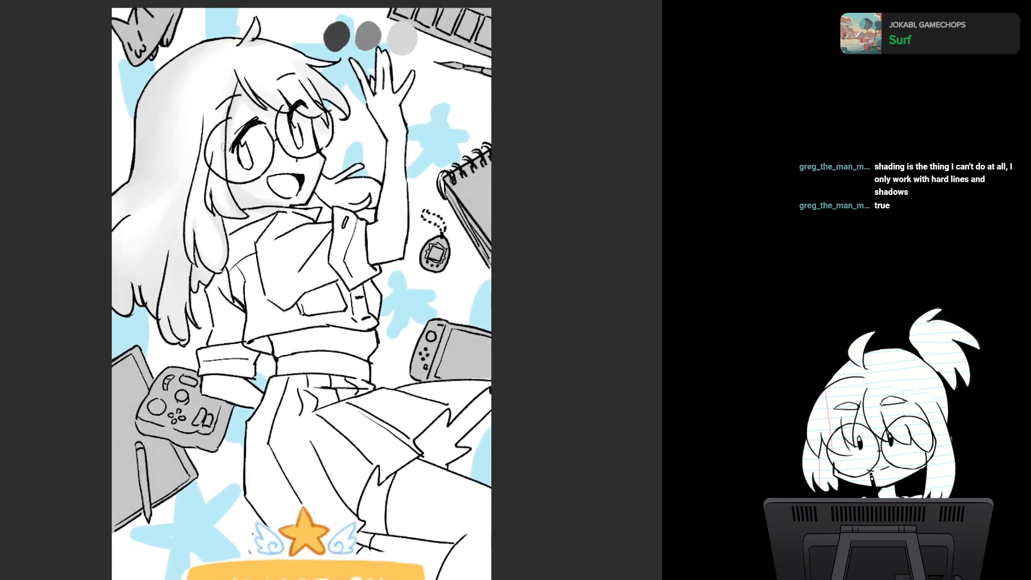
{"action": "mouse_move", "coordinate": [312, 176]}
{"action": "left_mouse_down"}
{"action": "mouse_move", "coordinate": [348, 130]}
{"action": "mouse_move", "coordinate": [326, 191]}
{"action": "left_mouse_up"}
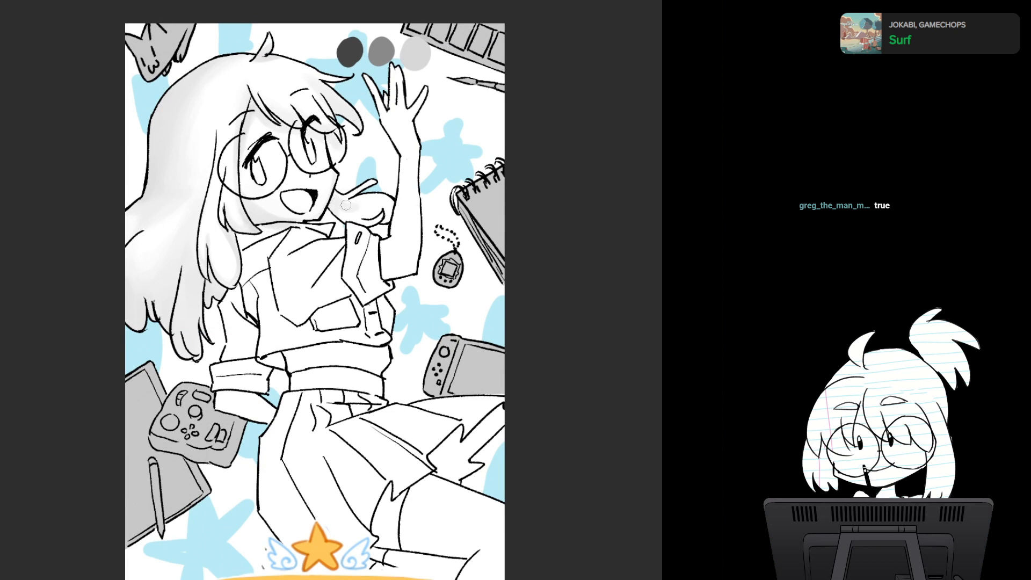
{"action": "mouse_move", "coordinate": [358, 209]}
{"action": "left_mouse_down"}
{"action": "mouse_move", "coordinate": [338, 195]}
{"action": "mouse_move", "coordinate": [334, 216]}
{"action": "mouse_move", "coordinate": [345, 218]}
{"action": "mouse_move", "coordinate": [342, 206]}
{"action": "mouse_move", "coordinate": [384, 201]}
{"action": "mouse_move", "coordinate": [386, 228]}
{"action": "mouse_move", "coordinate": [389, 204]}
{"action": "mouse_move", "coordinate": [378, 210]}
{"action": "mouse_move", "coordinate": [392, 202]}
{"action": "mouse_move", "coordinate": [375, 213]}
{"action": "left_mouse_up"}
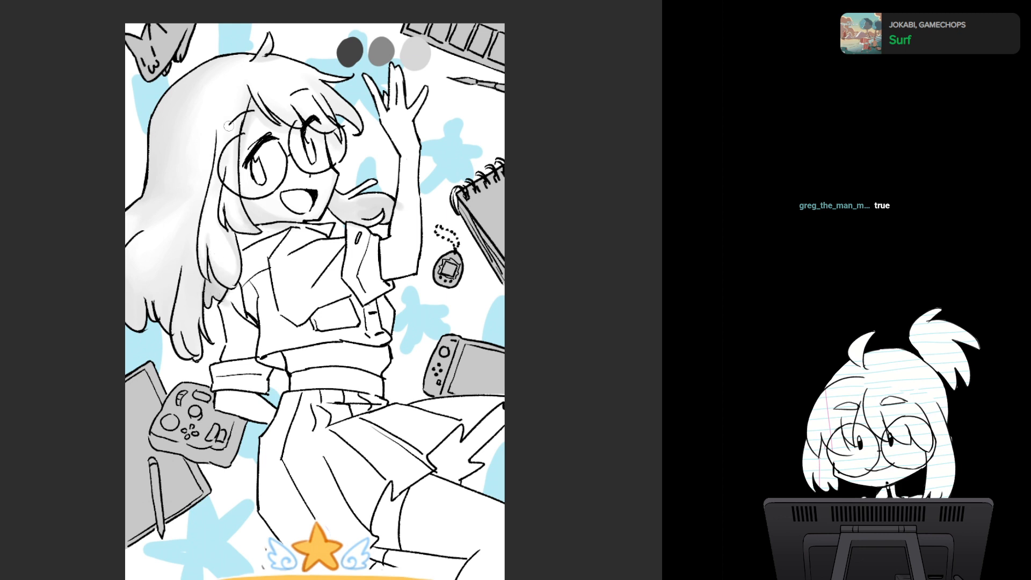
{"action": "left_click_drag", "start_coordinate": [213, 176], "coordinate": [196, 235]}
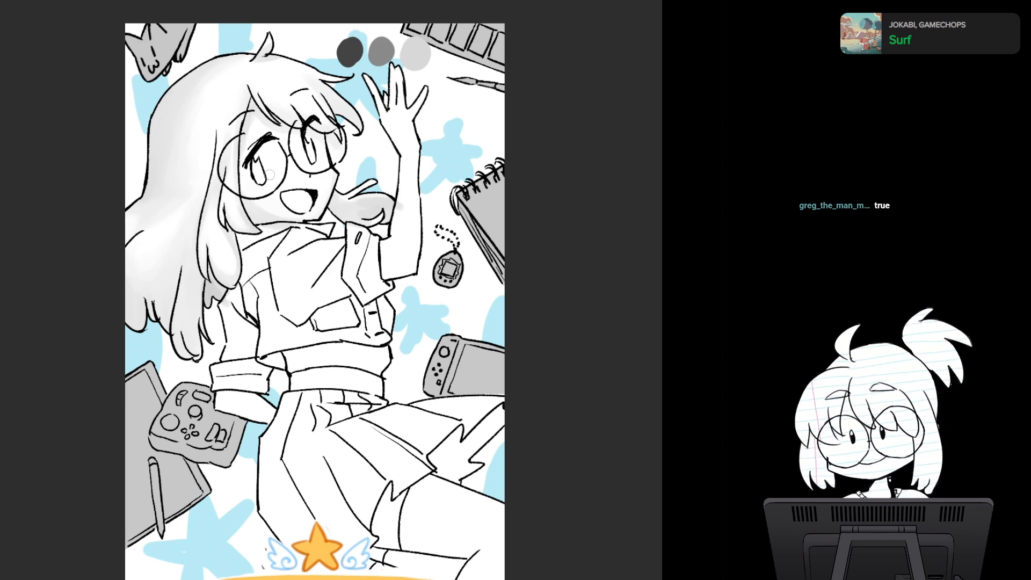
- Shade the shirt front in light grey, following the chest folds and the area around the pocket
{"action": "left_click_drag", "start_coordinate": [262, 239], "coordinate": [246, 171]}
{"action": "scroll", "coordinate": [429, 321], "scroll_direction": "down", "scroll_amount": 5}
{"action": "scroll", "coordinate": [428, 321], "scroll_direction": "up", "scroll_amount": 4}
{"action": "scroll", "coordinate": [414, 314], "scroll_direction": "up", "scroll_amount": 1}
{"action": "scroll", "coordinate": [413, 314], "scroll_direction": "down", "scroll_amount": 1}
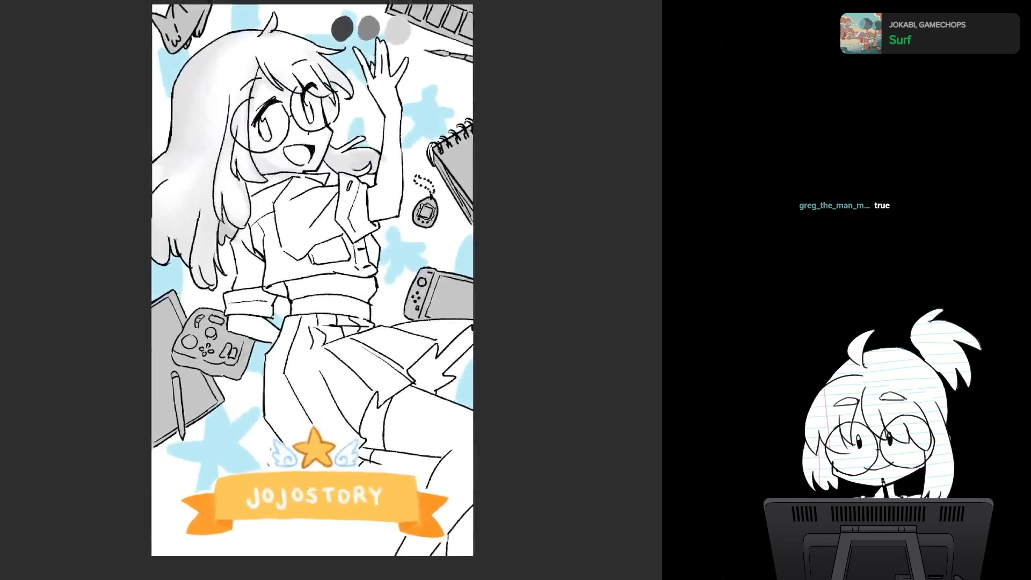
{"action": "scroll", "coordinate": [414, 314], "scroll_direction": "up", "scroll_amount": 3}
{"action": "left_click_drag", "start_coordinate": [414, 314], "coordinate": [400, 390]}
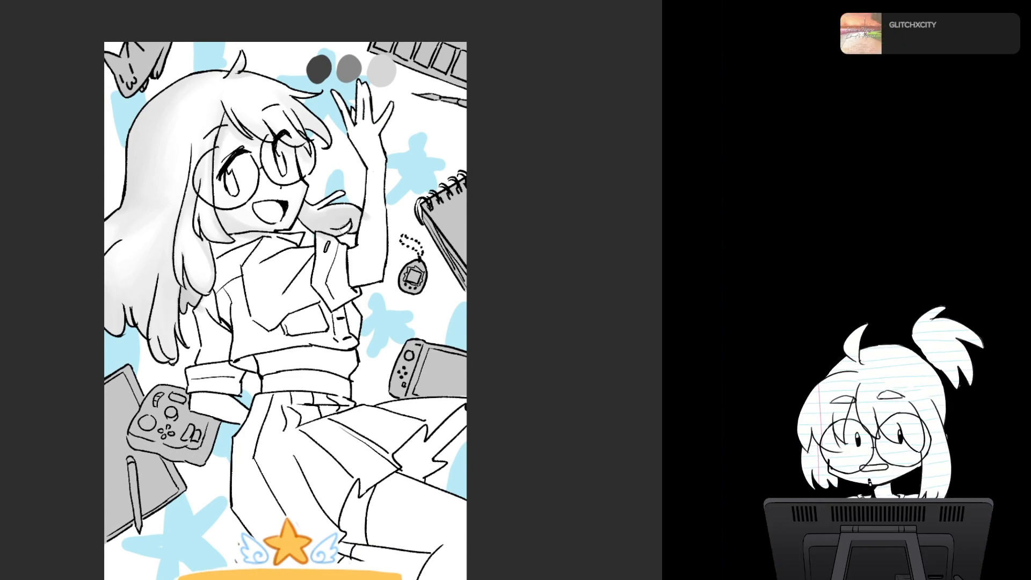
{"action": "mouse_move", "coordinate": [284, 301]}
{"action": "left_mouse_down"}
{"action": "mouse_move", "coordinate": [290, 269]}
{"action": "mouse_move", "coordinate": [318, 227]}
{"action": "mouse_move", "coordinate": [309, 331]}
{"action": "mouse_move", "coordinate": [317, 350]}
{"action": "mouse_move", "coordinate": [327, 341]}
{"action": "left_mouse_up"}
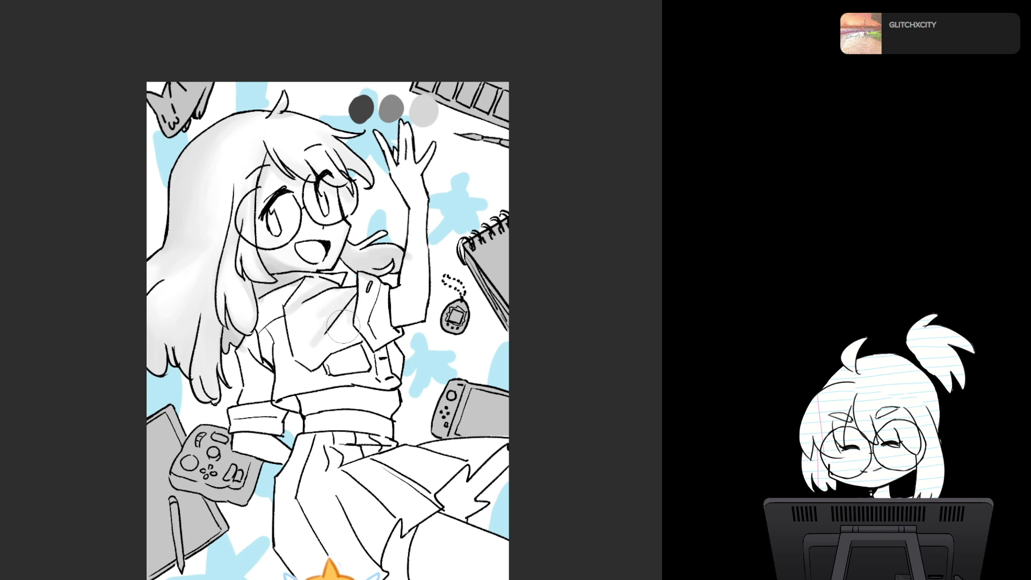
{"action": "mouse_move", "coordinate": [343, 327]}
{"action": "left_mouse_down"}
{"action": "mouse_move", "coordinate": [325, 348]}
{"action": "mouse_move", "coordinate": [348, 316]}
{"action": "mouse_move", "coordinate": [362, 343]}
{"action": "mouse_move", "coordinate": [306, 358]}
{"action": "mouse_move", "coordinate": [326, 338]}
{"action": "mouse_move", "coordinate": [297, 361]}
{"action": "left_mouse_up"}
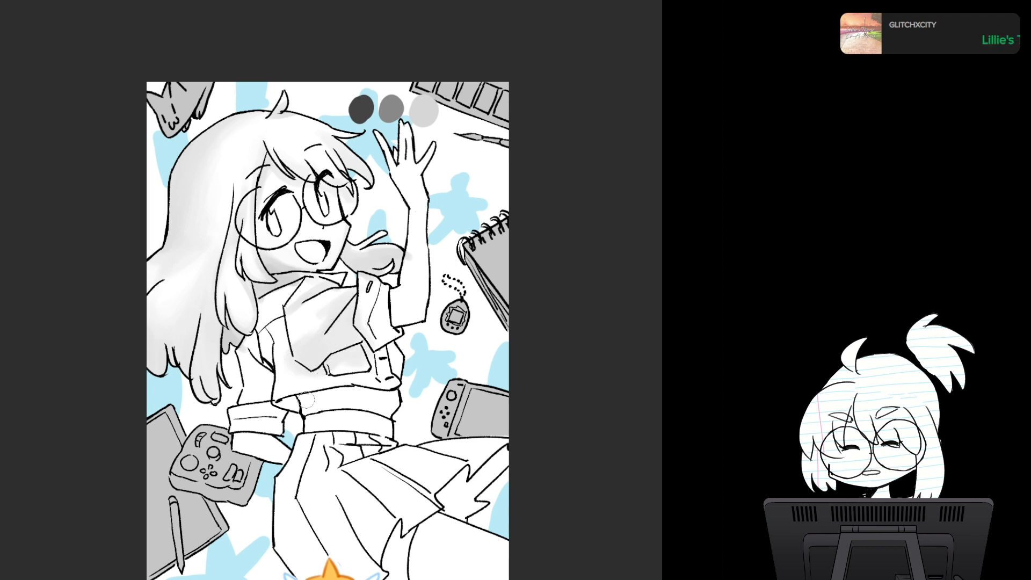
- Shade the bare midriff, the lowered arm with its rolled sleeve, and the raised arm in soft grey
{"action": "mouse_move", "coordinate": [307, 400]}
{"action": "left_mouse_down"}
{"action": "mouse_move", "coordinate": [282, 401]}
{"action": "mouse_move", "coordinate": [382, 382]}
{"action": "mouse_move", "coordinate": [312, 401]}
{"action": "mouse_move", "coordinate": [410, 392]}
{"action": "mouse_move", "coordinate": [299, 397]}
{"action": "left_mouse_up"}
{"action": "mouse_move", "coordinate": [299, 360]}
{"action": "left_mouse_down"}
{"action": "mouse_move", "coordinate": [322, 384]}
{"action": "mouse_move", "coordinate": [318, 367]}
{"action": "mouse_move", "coordinate": [335, 368]}
{"action": "mouse_move", "coordinate": [335, 380]}
{"action": "mouse_move", "coordinate": [358, 382]}
{"action": "mouse_move", "coordinate": [352, 369]}
{"action": "mouse_move", "coordinate": [368, 367]}
{"action": "mouse_move", "coordinate": [362, 354]}
{"action": "mouse_move", "coordinate": [366, 376]}
{"action": "mouse_move", "coordinate": [297, 366]}
{"action": "mouse_move", "coordinate": [312, 385]}
{"action": "mouse_move", "coordinate": [281, 338]}
{"action": "mouse_move", "coordinate": [300, 381]}
{"action": "mouse_move", "coordinate": [316, 387]}
{"action": "mouse_move", "coordinate": [289, 362]}
{"action": "mouse_move", "coordinate": [274, 385]}
{"action": "left_mouse_up"}
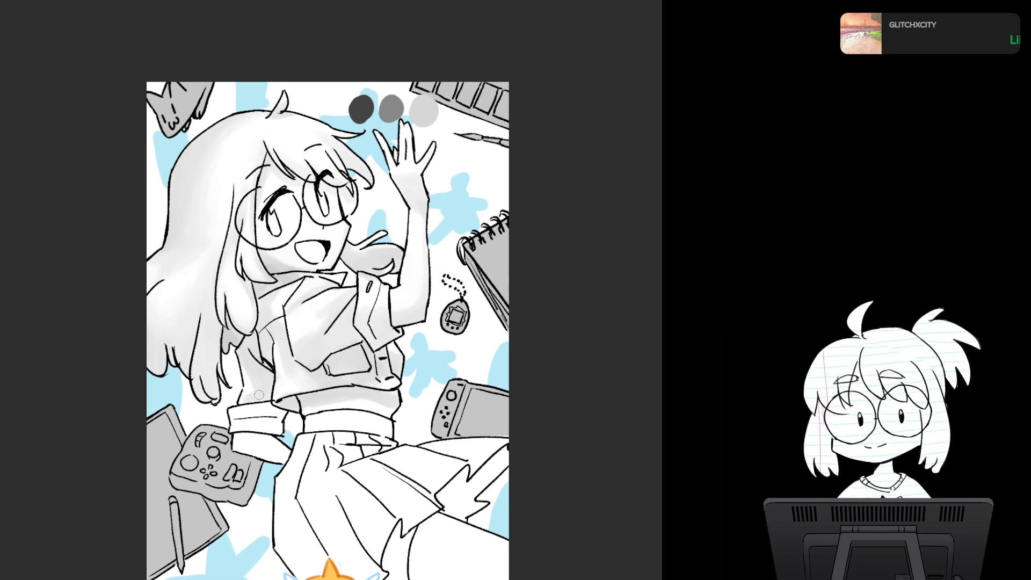
{"action": "scroll", "coordinate": [267, 370], "scroll_direction": "down", "scroll_amount": 3}
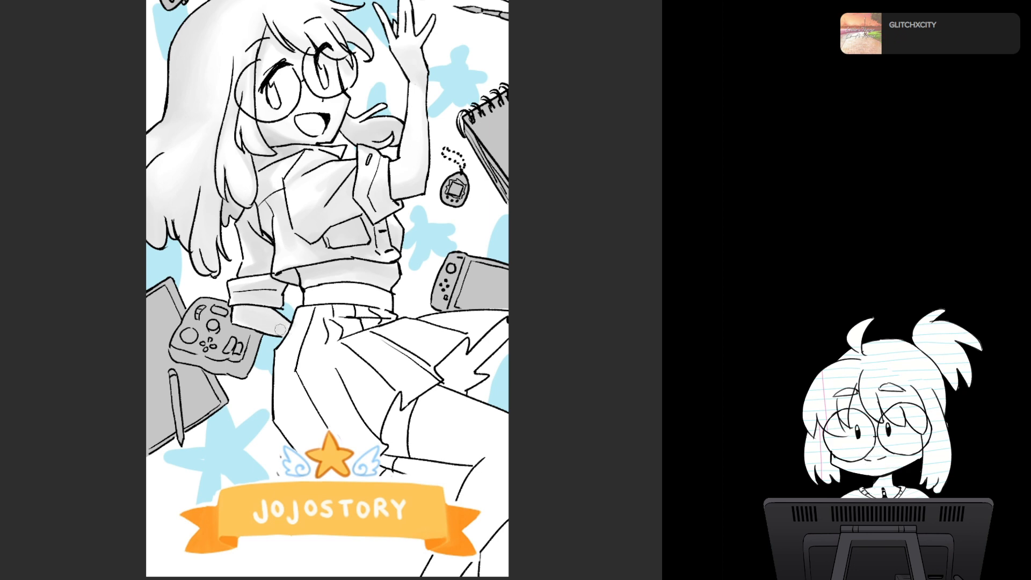
{"action": "mouse_move", "coordinate": [311, 313]}
{"action": "left_mouse_down"}
{"action": "mouse_move", "coordinate": [395, 409]}
{"action": "mouse_move", "coordinate": [359, 340]}
{"action": "mouse_move", "coordinate": [355, 372]}
{"action": "left_mouse_up"}
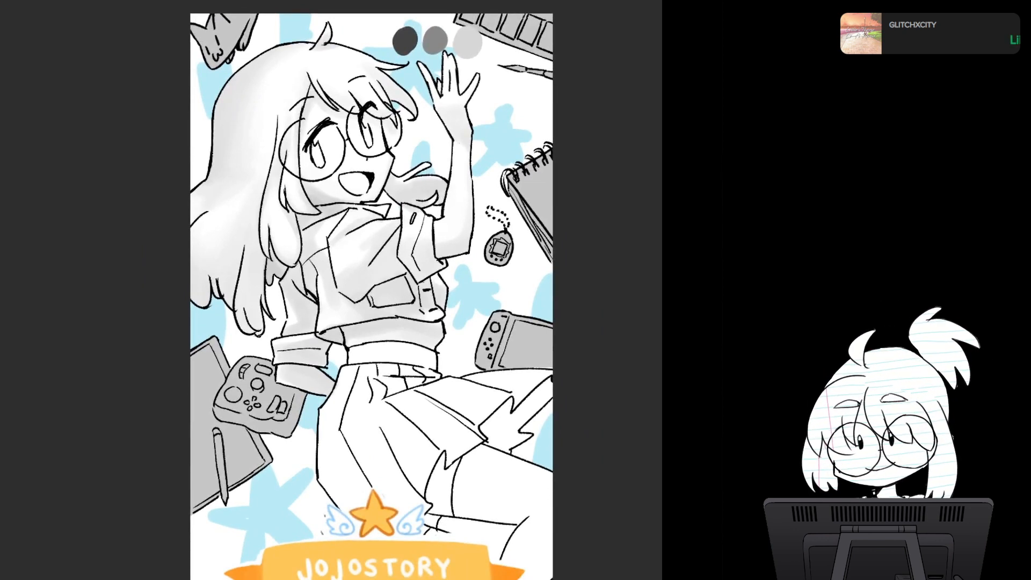
{"action": "mouse_move", "coordinate": [355, 355]}
{"action": "left_mouse_down"}
{"action": "mouse_move", "coordinate": [312, 308]}
{"action": "mouse_move", "coordinate": [319, 318]}
{"action": "left_mouse_up"}
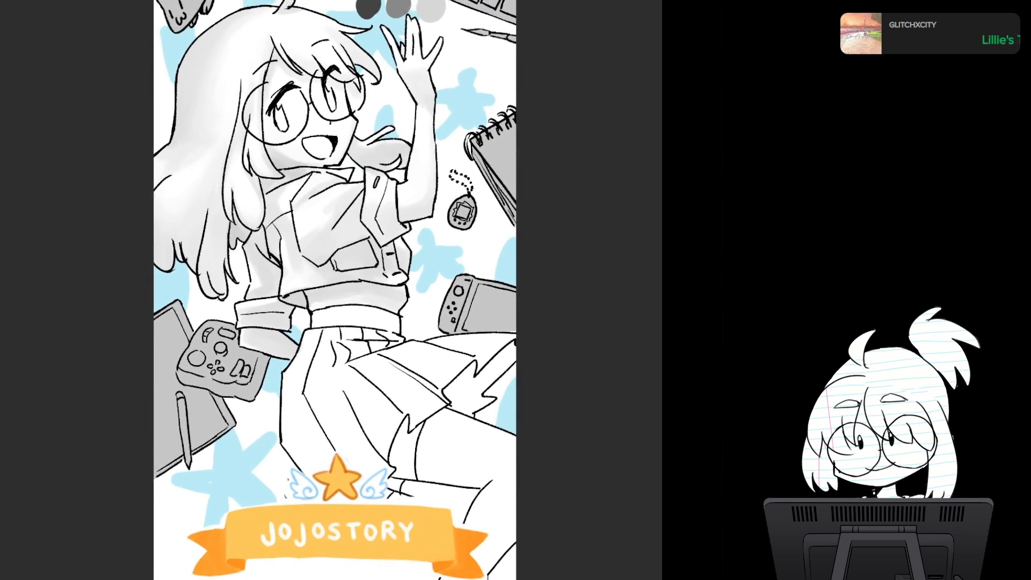
{"action": "left_click_drag", "start_coordinate": [296, 112], "coordinate": [285, 95]}
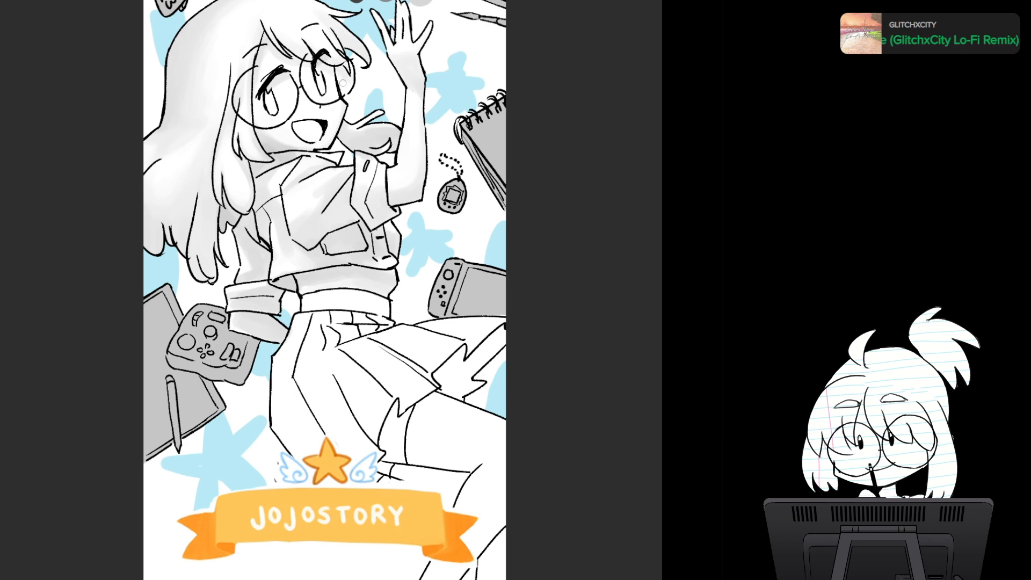
- Check the face in mirrored view and deepen the soft grey shading along the outer edge of the long hair
{"action": "left_click_drag", "start_coordinate": [342, 83], "coordinate": [344, 120]}
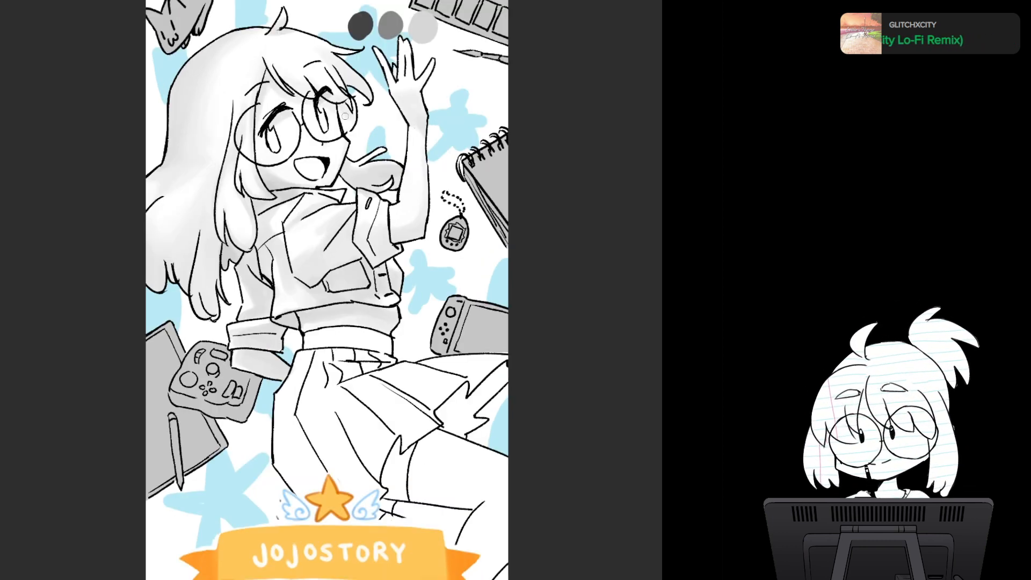
{"action": "left_click_drag", "start_coordinate": [345, 116], "coordinate": [321, 123]}
{"action": "key", "text": "h"}
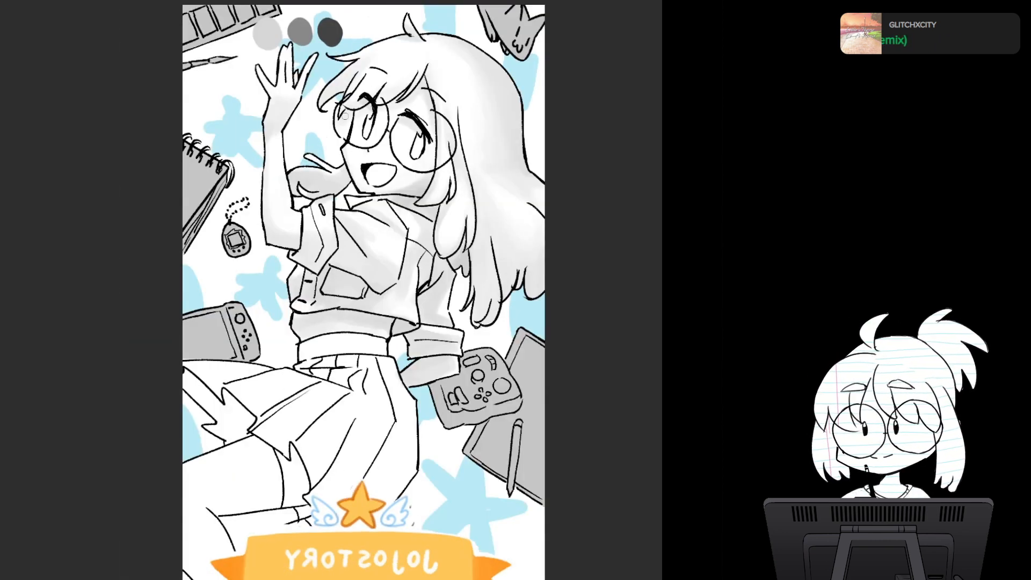
{"action": "key", "text": "h"}
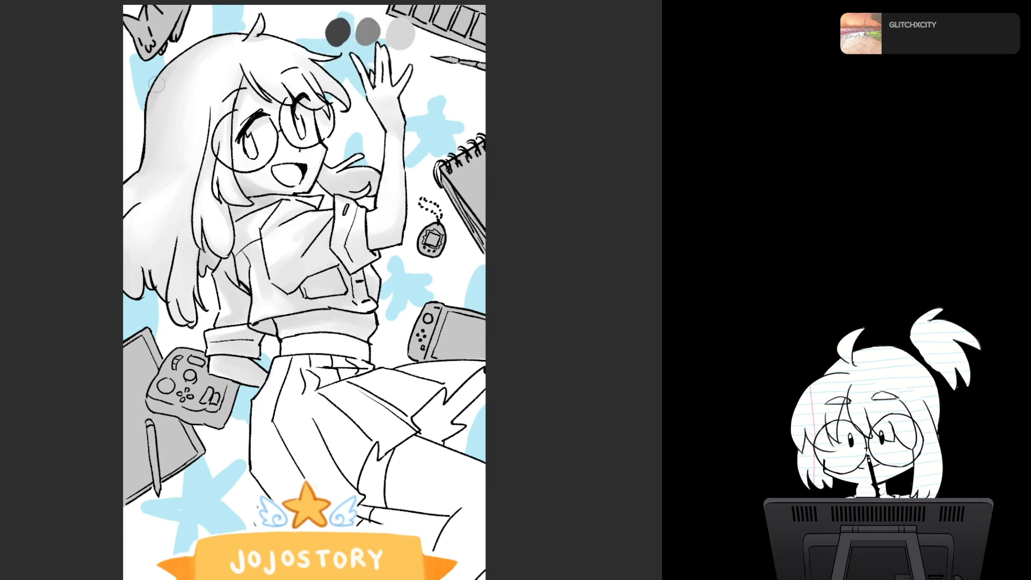
{"action": "mouse_move", "coordinate": [156, 84]}
{"action": "left_mouse_down"}
{"action": "mouse_move", "coordinate": [164, 71]}
{"action": "mouse_move", "coordinate": [147, 153]}
{"action": "left_mouse_up"}
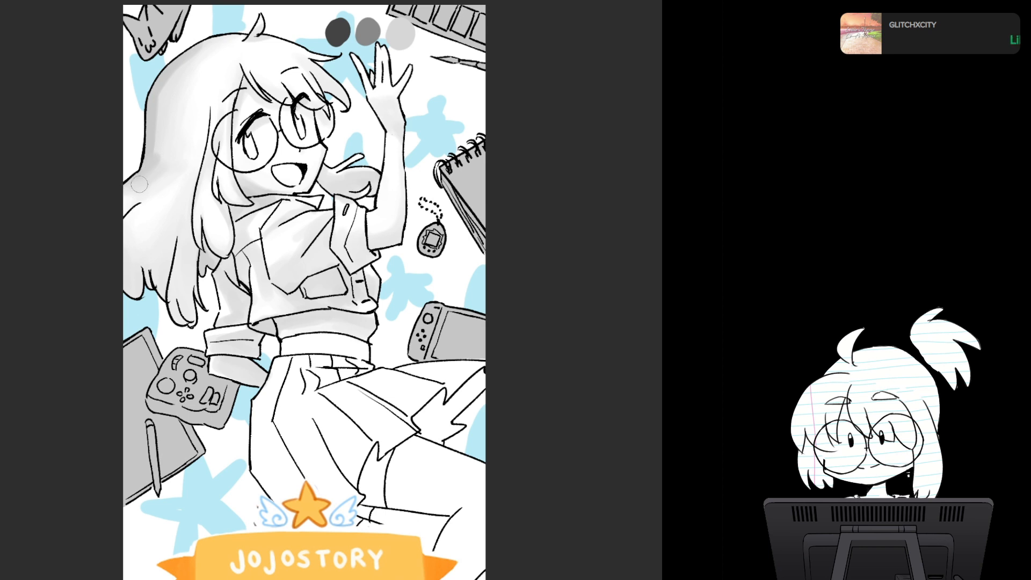
{"action": "left_click_drag", "start_coordinate": [152, 156], "coordinate": [157, 127]}
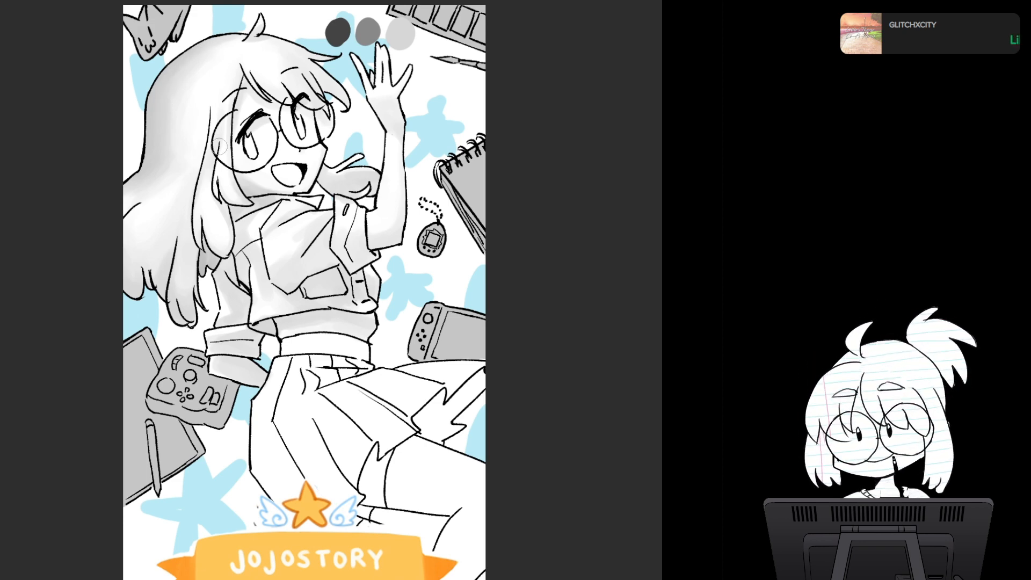
- Check the figure in mirrored view and shade the skirt's waistband and the pleats just below it in light grey
{"action": "mouse_move", "coordinate": [220, 146]}
{"action": "left_mouse_down"}
{"action": "mouse_move", "coordinate": [238, 66]}
{"action": "mouse_move", "coordinate": [245, 175]}
{"action": "mouse_move", "coordinate": [205, 127]}
{"action": "mouse_move", "coordinate": [200, 48]}
{"action": "left_mouse_up"}
{"action": "key", "text": "h"}
{"action": "key", "text": "h"}
{"action": "scroll", "coordinate": [429, 255], "scroll_direction": "up", "scroll_amount": 3}
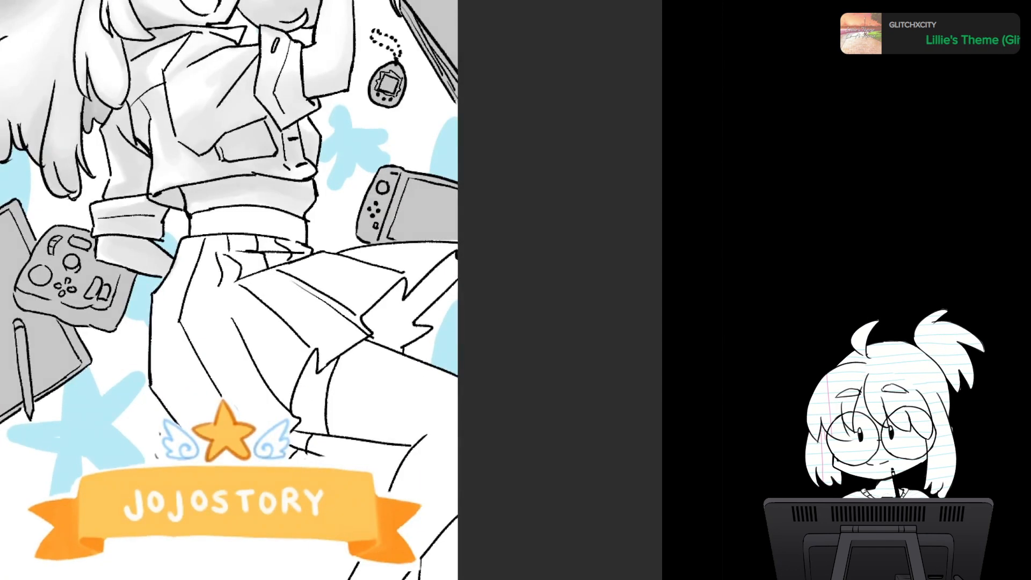
{"action": "mouse_move", "coordinate": [368, 259]}
{"action": "left_mouse_down"}
{"action": "mouse_move", "coordinate": [415, 347]}
{"action": "mouse_move", "coordinate": [335, 370]}
{"action": "mouse_move", "coordinate": [360, 399]}
{"action": "left_mouse_up"}
{"action": "scroll", "coordinate": [415, 347], "scroll_direction": "down", "scroll_amount": 3}
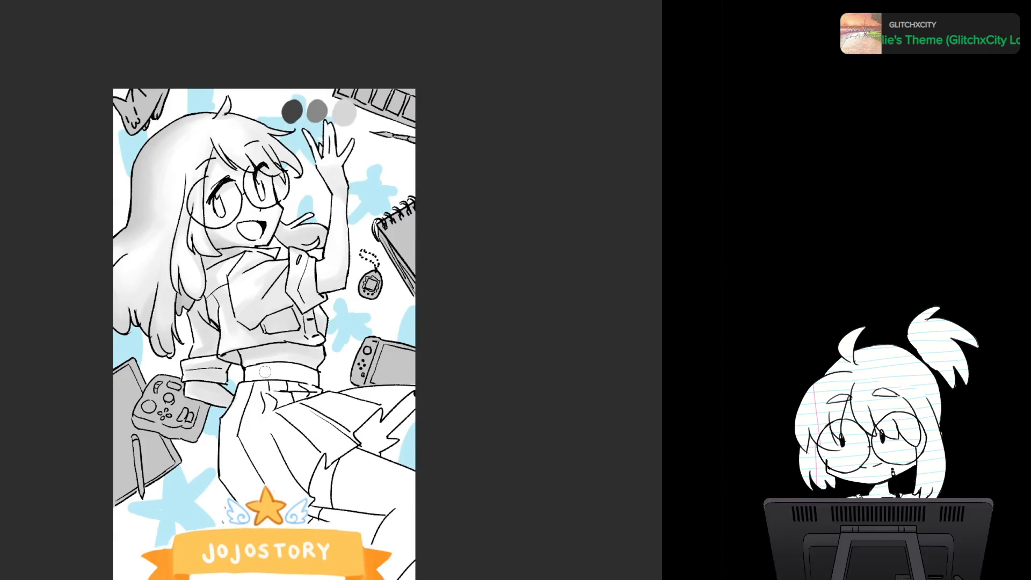
{"action": "mouse_move", "coordinate": [259, 371]}
{"action": "left_mouse_down"}
{"action": "mouse_move", "coordinate": [300, 374]}
{"action": "mouse_move", "coordinate": [275, 365]}
{"action": "mouse_move", "coordinate": [288, 367]}
{"action": "left_mouse_up"}
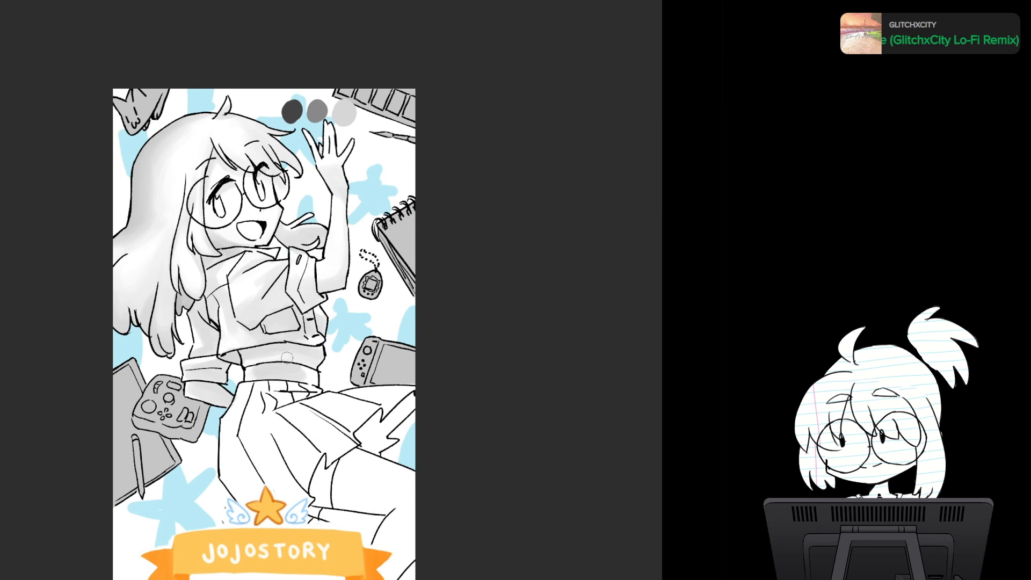
{"action": "key", "text": "ctrl+z"}
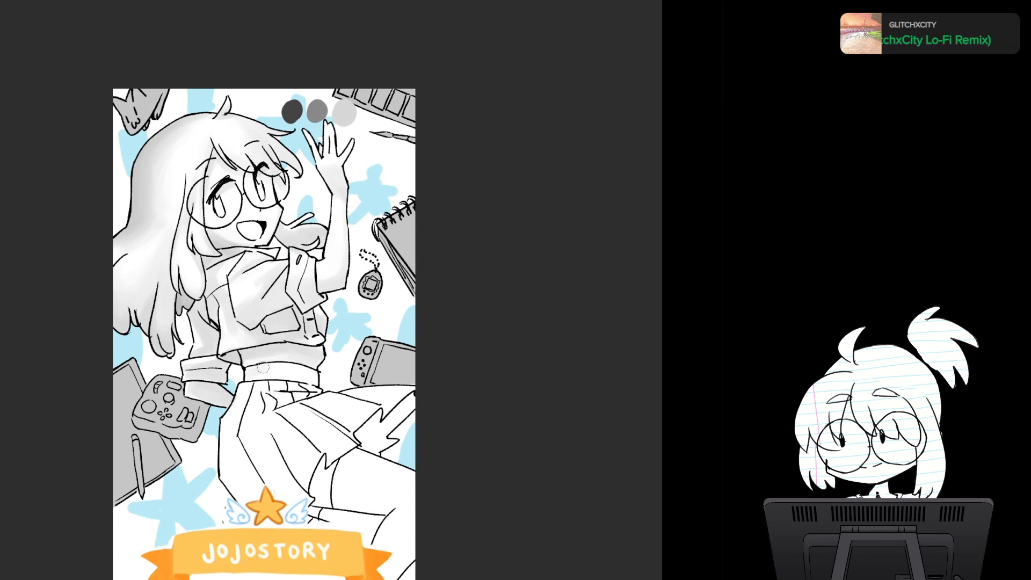
{"action": "mouse_move", "coordinate": [254, 374]}
{"action": "left_mouse_down"}
{"action": "mouse_move", "coordinate": [293, 365]}
{"action": "mouse_move", "coordinate": [279, 378]}
{"action": "left_mouse_up"}
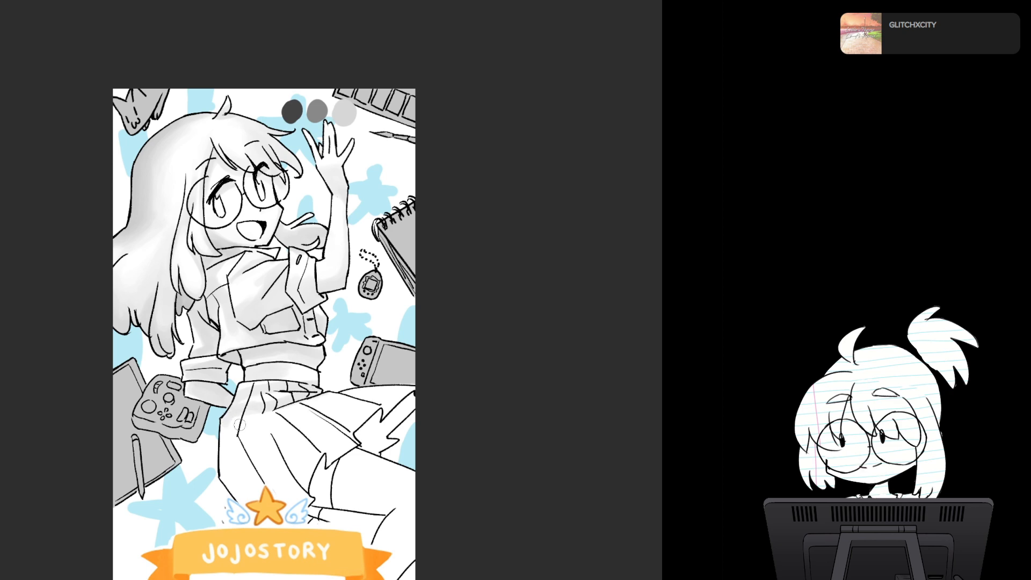
- Hide the JOJOSTORY banner and fill the underside of the skirt at the flared side and lower hem with medium grey
{"action": "mouse_move", "coordinate": [239, 425]}
{"action": "left_mouse_down"}
{"action": "mouse_move", "coordinate": [218, 302]}
{"action": "mouse_move", "coordinate": [258, 234]}
{"action": "left_mouse_up"}
{"action": "left_click_drag", "start_coordinate": [348, 257], "coordinate": [350, 300]}
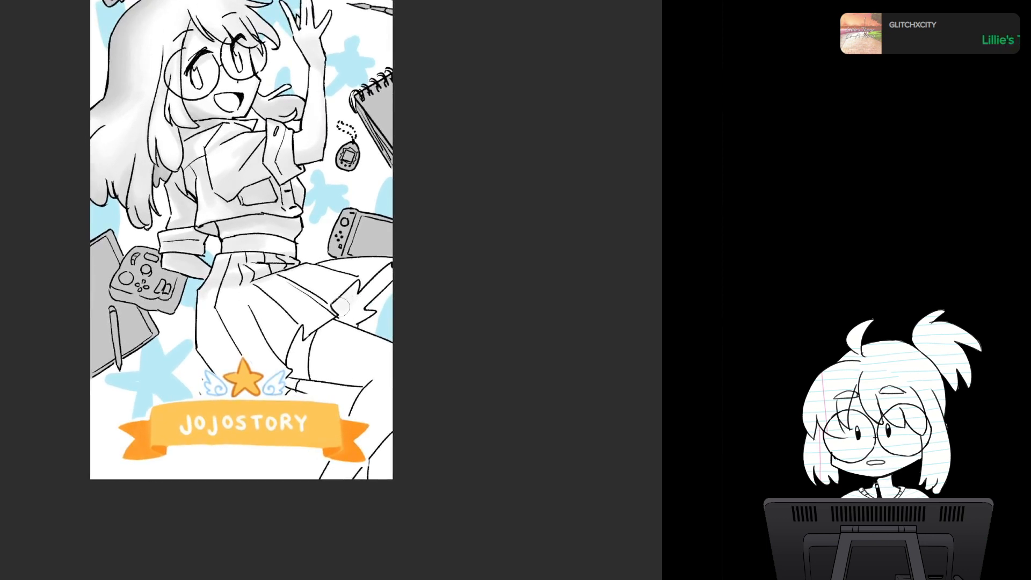
{"action": "left_click_drag", "start_coordinate": [347, 304], "coordinate": [341, 304]}
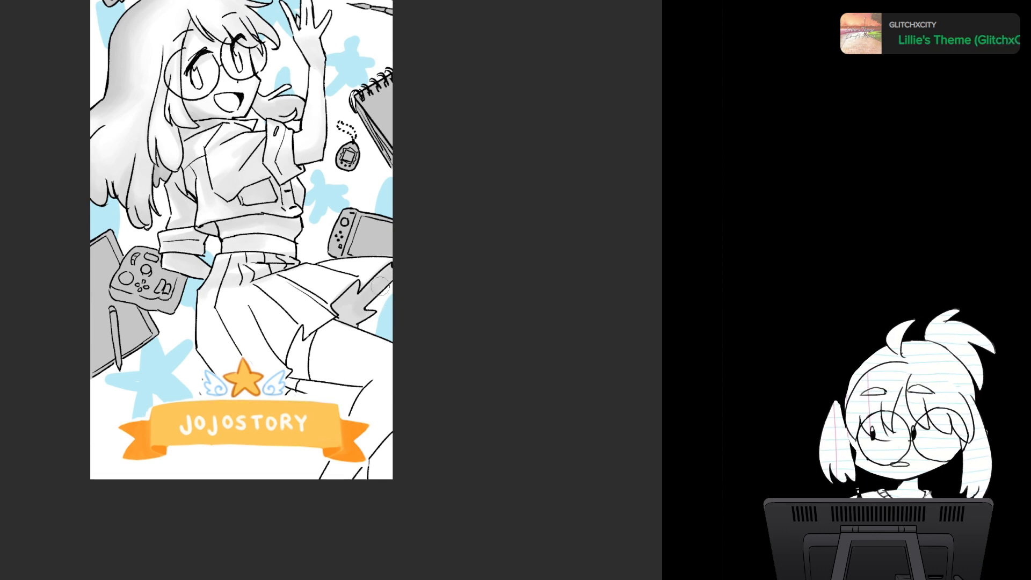
{"action": "left_click_drag", "start_coordinate": [310, 366], "coordinate": [330, 259]}
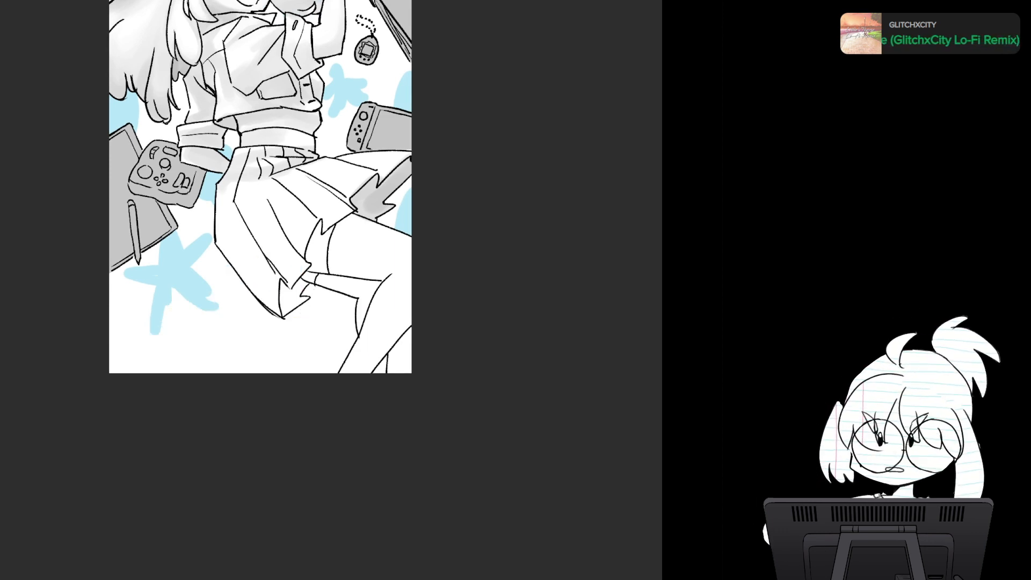
{"action": "left_click_drag", "start_coordinate": [308, 285], "coordinate": [293, 332]}
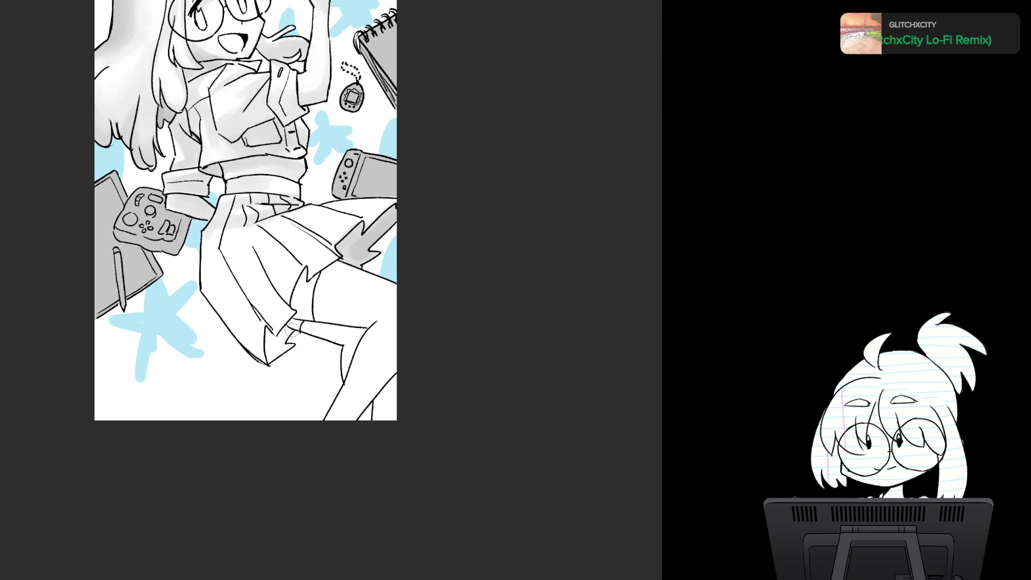
{"action": "mouse_move", "coordinate": [277, 347]}
{"action": "left_mouse_down"}
{"action": "mouse_move", "coordinate": [270, 338]}
{"action": "mouse_move", "coordinate": [279, 349]}
{"action": "mouse_move", "coordinate": [283, 335]}
{"action": "mouse_move", "coordinate": [296, 341]}
{"action": "mouse_move", "coordinate": [271, 347]}
{"action": "mouse_move", "coordinate": [284, 337]}
{"action": "mouse_move", "coordinate": [276, 355]}
{"action": "left_mouse_up"}
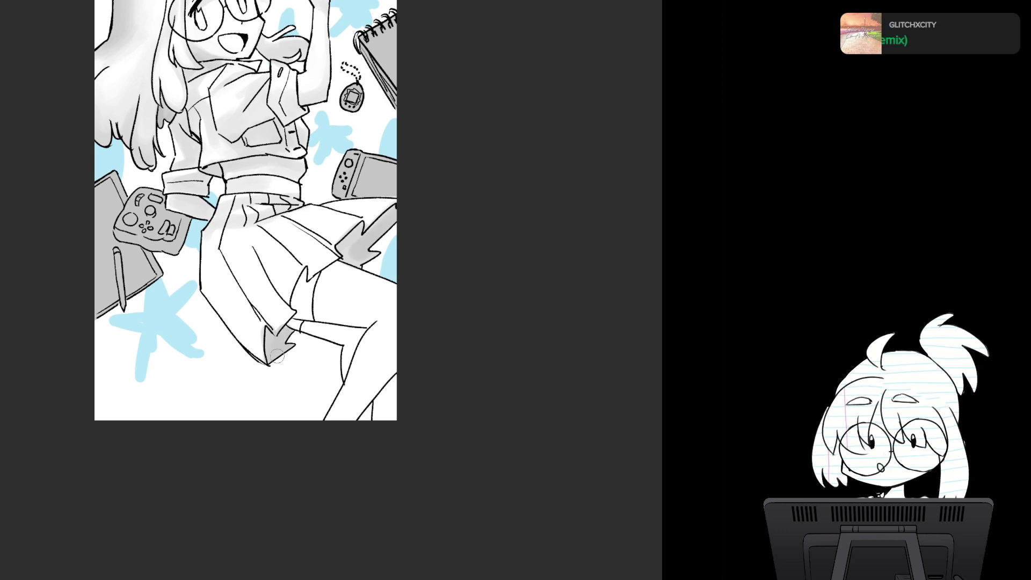
{"action": "left_click_drag", "start_coordinate": [333, 239], "coordinate": [287, 277]}
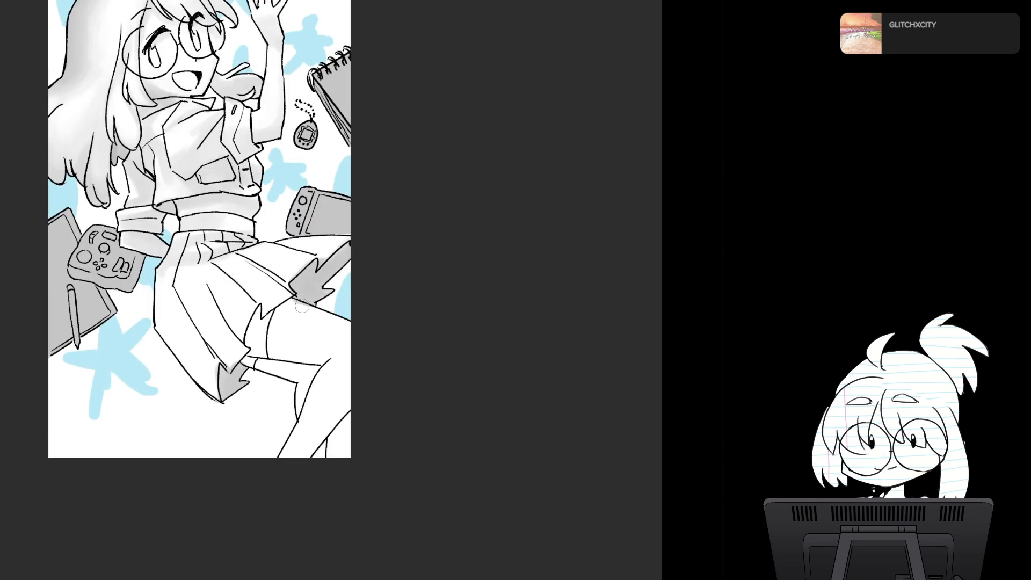
- Shade the thigh beneath the skirt hem and the folded rear leg in grey
{"action": "left_click_drag", "start_coordinate": [295, 302], "coordinate": [262, 330]}
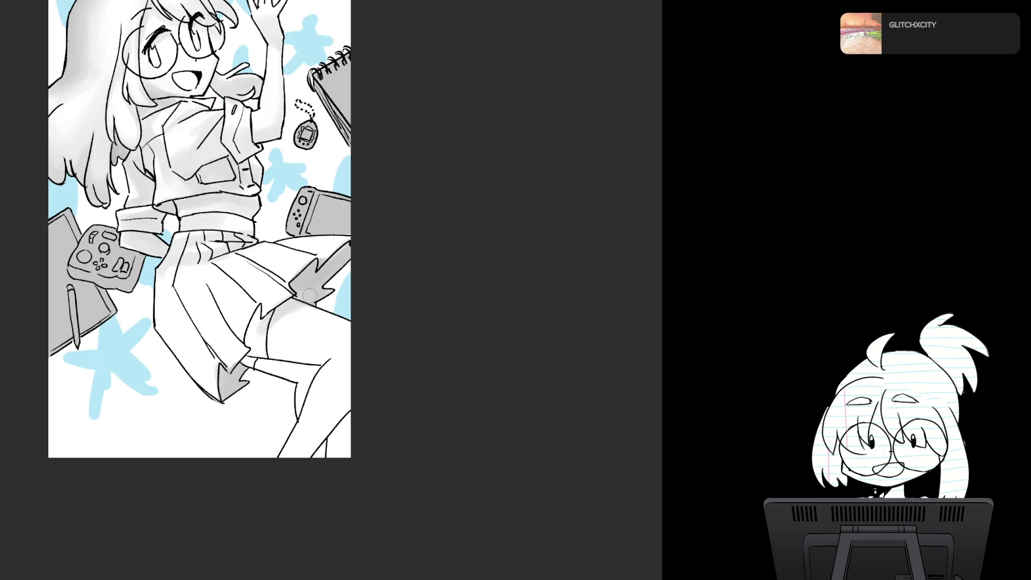
{"action": "mouse_move", "coordinate": [306, 303]}
{"action": "left_mouse_down"}
{"action": "mouse_move", "coordinate": [266, 331]}
{"action": "mouse_move", "coordinate": [271, 324]}
{"action": "mouse_move", "coordinate": [257, 323]}
{"action": "mouse_move", "coordinate": [259, 355]}
{"action": "left_mouse_up"}
{"action": "mouse_move", "coordinate": [267, 320]}
{"action": "left_mouse_down"}
{"action": "mouse_move", "coordinate": [248, 356]}
{"action": "mouse_move", "coordinate": [288, 367]}
{"action": "mouse_move", "coordinate": [274, 324]}
{"action": "mouse_move", "coordinate": [263, 361]}
{"action": "mouse_move", "coordinate": [271, 373]}
{"action": "mouse_move", "coordinate": [260, 364]}
{"action": "mouse_move", "coordinate": [311, 371]}
{"action": "mouse_move", "coordinate": [310, 359]}
{"action": "mouse_move", "coordinate": [289, 430]}
{"action": "left_mouse_up"}
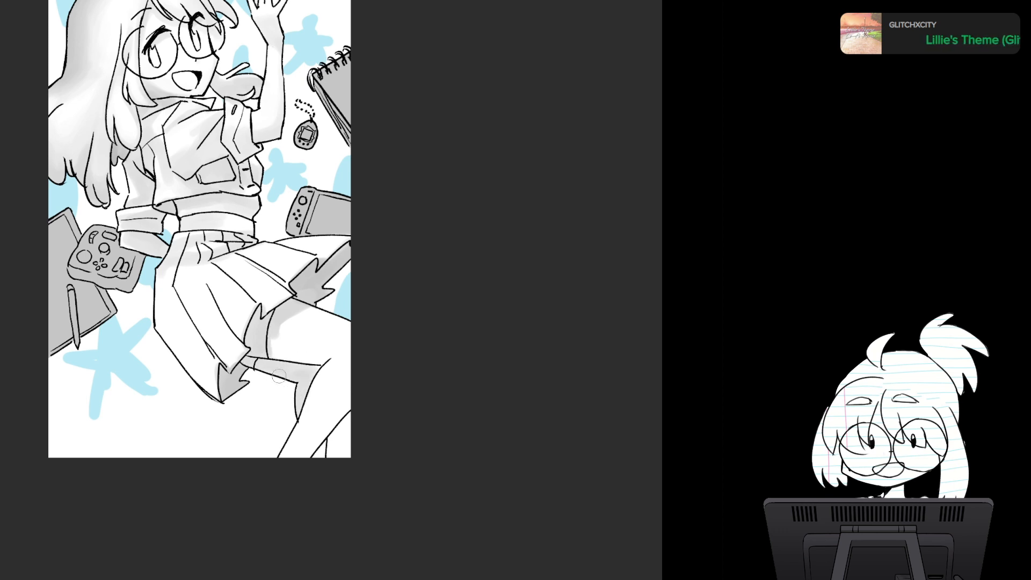
{"action": "mouse_move", "coordinate": [314, 370]}
{"action": "left_mouse_down"}
{"action": "mouse_move", "coordinate": [299, 405]}
{"action": "mouse_move", "coordinate": [300, 387]}
{"action": "mouse_move", "coordinate": [326, 358]}
{"action": "mouse_move", "coordinate": [309, 355]}
{"action": "left_mouse_up"}
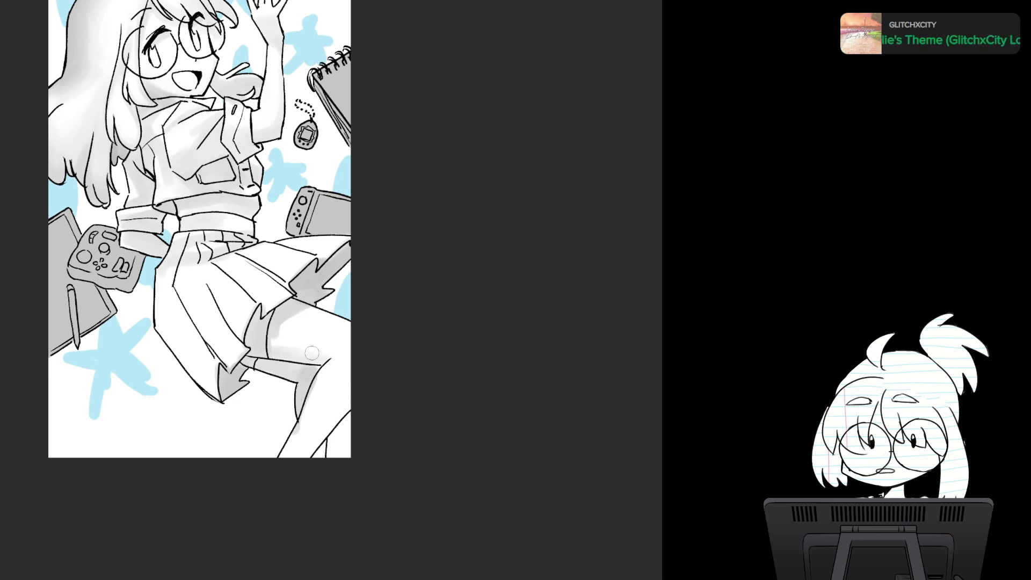
- Blend soft grey along the front thigh, knee and shin, and undo the stroke in the gap beside the lower leg
{"action": "left_click_drag", "start_coordinate": [359, 159], "coordinate": [257, 137]}
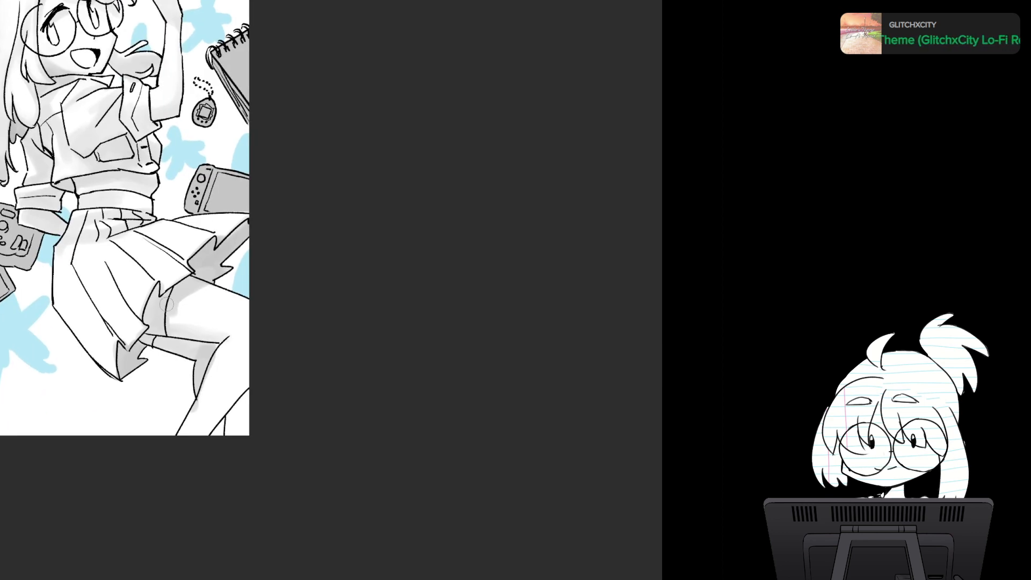
{"action": "left_click_drag", "start_coordinate": [178, 320], "coordinate": [222, 333]}
{"action": "mouse_move", "coordinate": [237, 297]}
{"action": "left_mouse_down"}
{"action": "mouse_move", "coordinate": [291, 379]}
{"action": "mouse_move", "coordinate": [330, 481]}
{"action": "mouse_move", "coordinate": [341, 286]}
{"action": "mouse_move", "coordinate": [326, 359]}
{"action": "mouse_move", "coordinate": [305, 393]}
{"action": "left_mouse_up"}
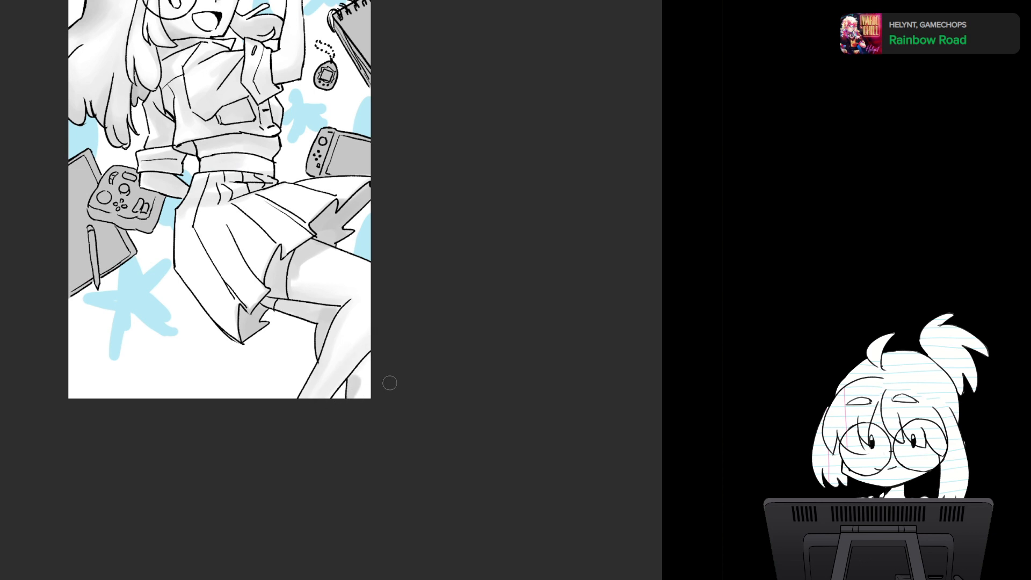
{"action": "key", "text": "ctrl+z"}
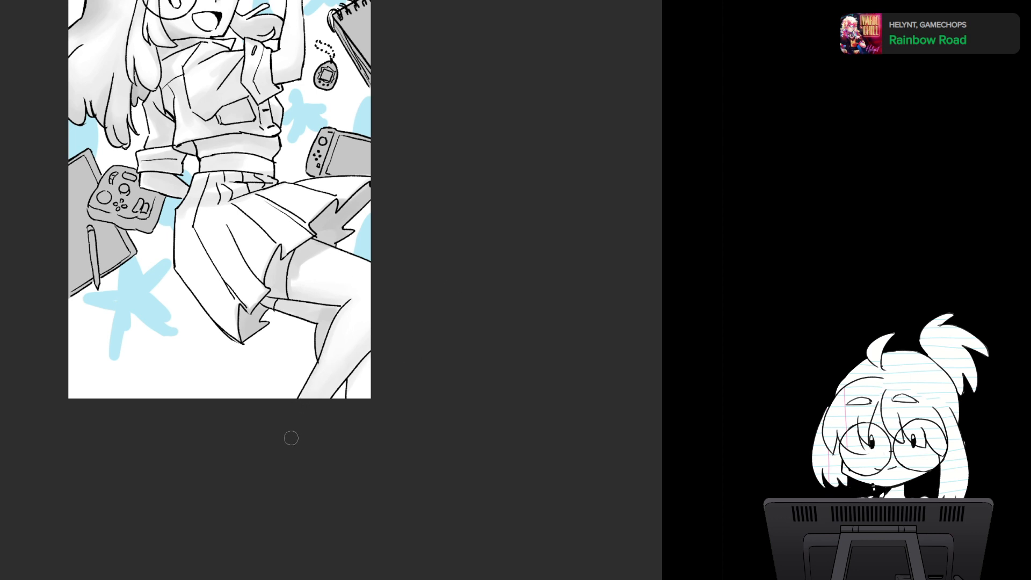
{"action": "left_click_drag", "start_coordinate": [330, 381], "coordinate": [334, 401]}
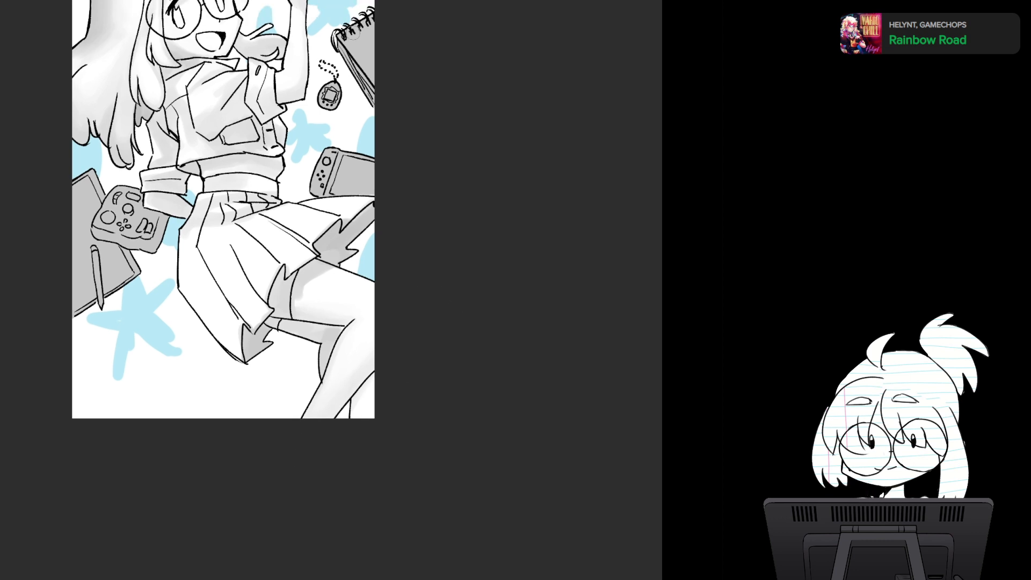
- Shade the central skirt pleats in light grey, following the folds from the waistband to the hem
{"action": "left_click_drag", "start_coordinate": [352, 33], "coordinate": [378, 120]}
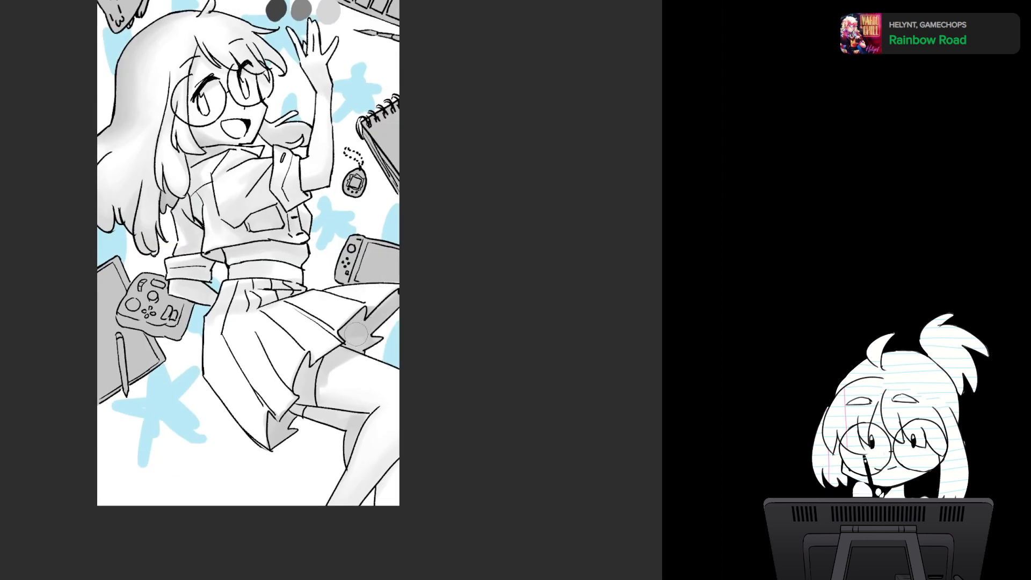
{"action": "left_click_drag", "start_coordinate": [380, 256], "coordinate": [385, 266]}
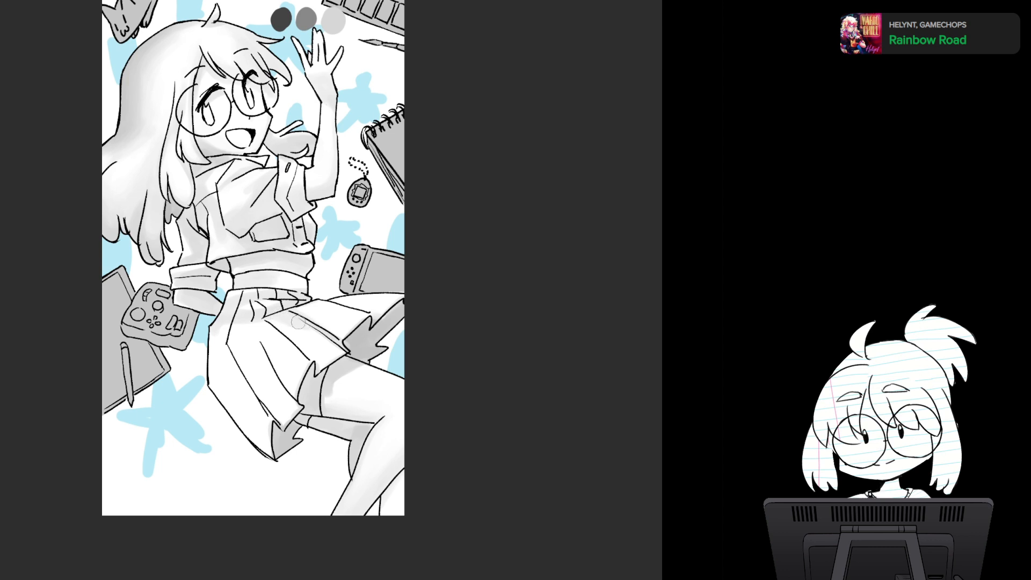
{"action": "left_click_drag", "start_coordinate": [292, 313], "coordinate": [310, 322]}
{"action": "left_click_drag", "start_coordinate": [262, 335], "coordinate": [293, 388]}
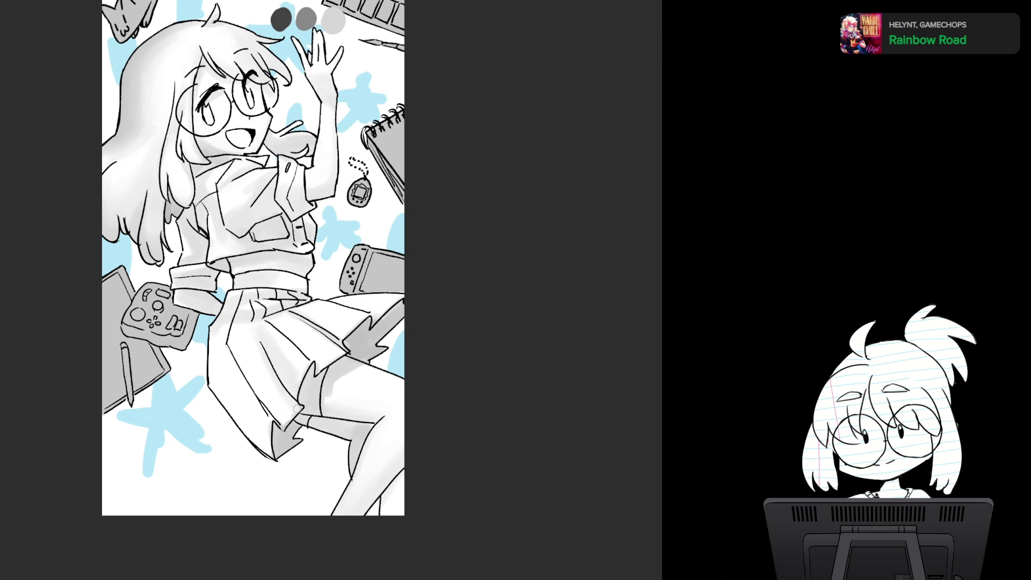
{"action": "left_click_drag", "start_coordinate": [258, 338], "coordinate": [288, 417]}
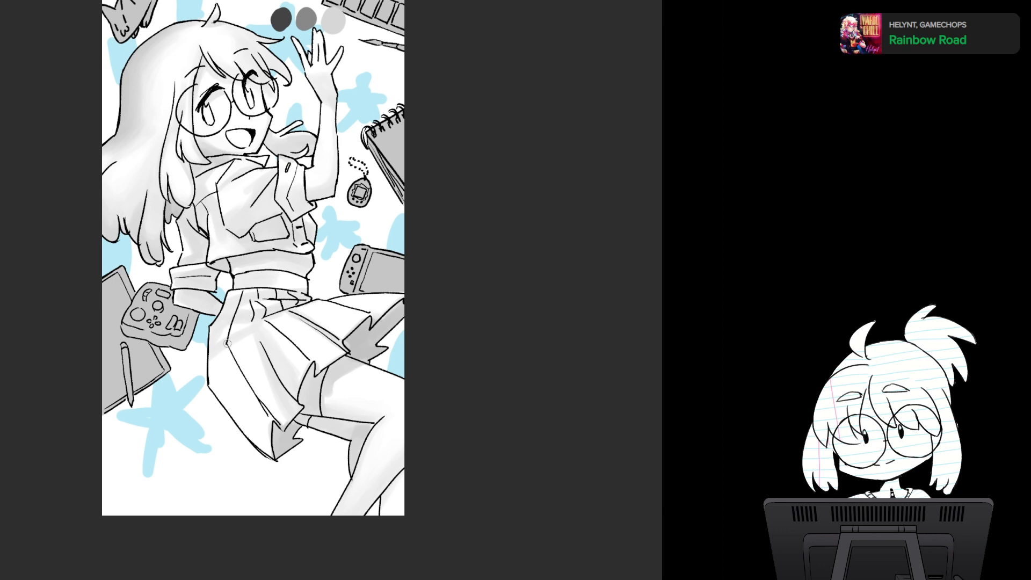
- Shade the long side panel of the skirt in soft grey from the hip to the lower hem
{"action": "left_click_drag", "start_coordinate": [227, 352], "coordinate": [257, 438]}
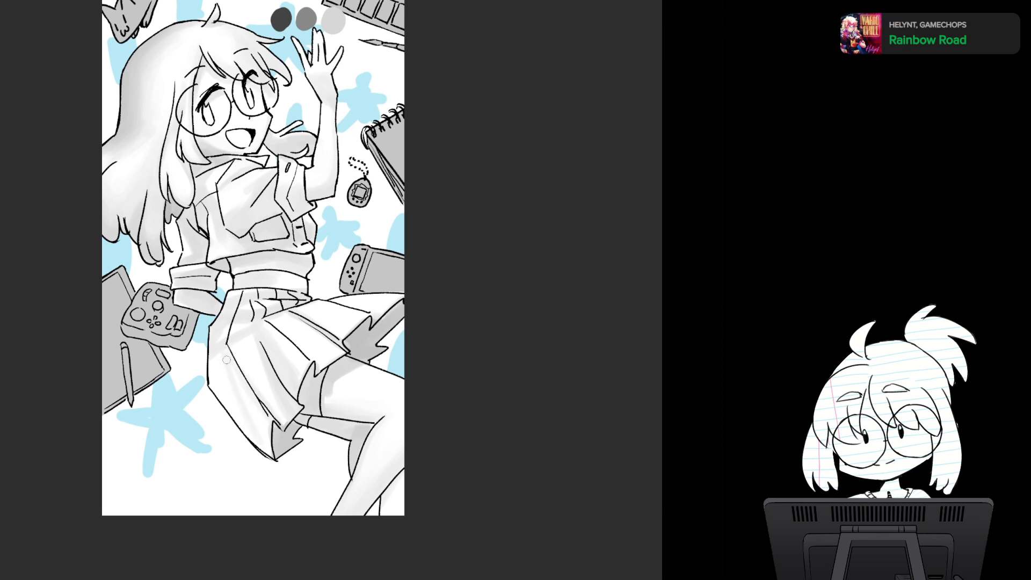
{"action": "mouse_move", "coordinate": [233, 387]}
{"action": "left_mouse_down"}
{"action": "mouse_move", "coordinate": [256, 441]}
{"action": "mouse_move", "coordinate": [243, 430]}
{"action": "left_mouse_up"}
{"action": "mouse_move", "coordinate": [217, 354]}
{"action": "left_mouse_down"}
{"action": "mouse_move", "coordinate": [215, 380]}
{"action": "mouse_move", "coordinate": [219, 347]}
{"action": "left_mouse_up"}
{"action": "left_click_drag", "start_coordinate": [241, 402], "coordinate": [263, 448]}
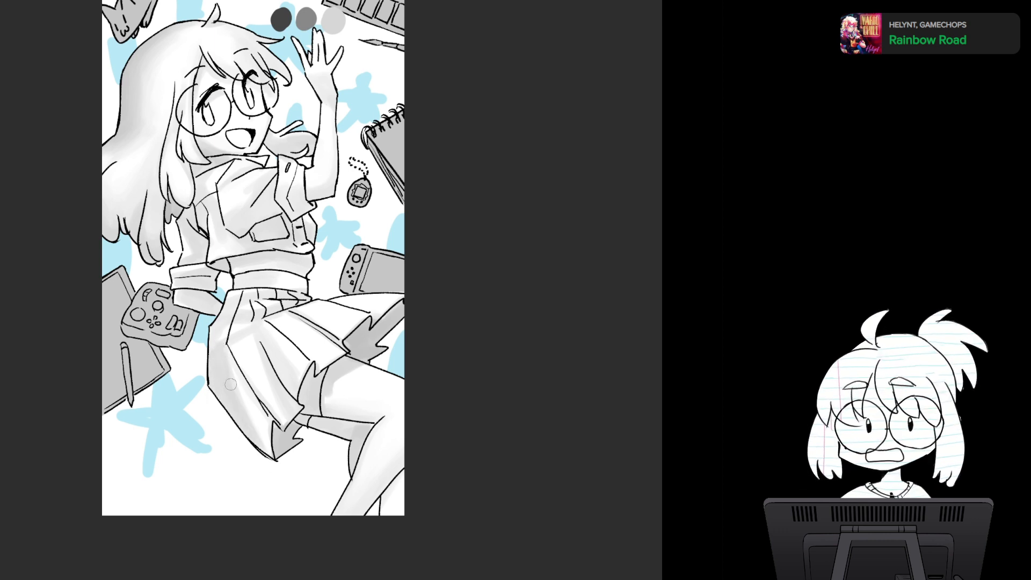
{"action": "left_click_drag", "start_coordinate": [218, 346], "coordinate": [214, 338]}
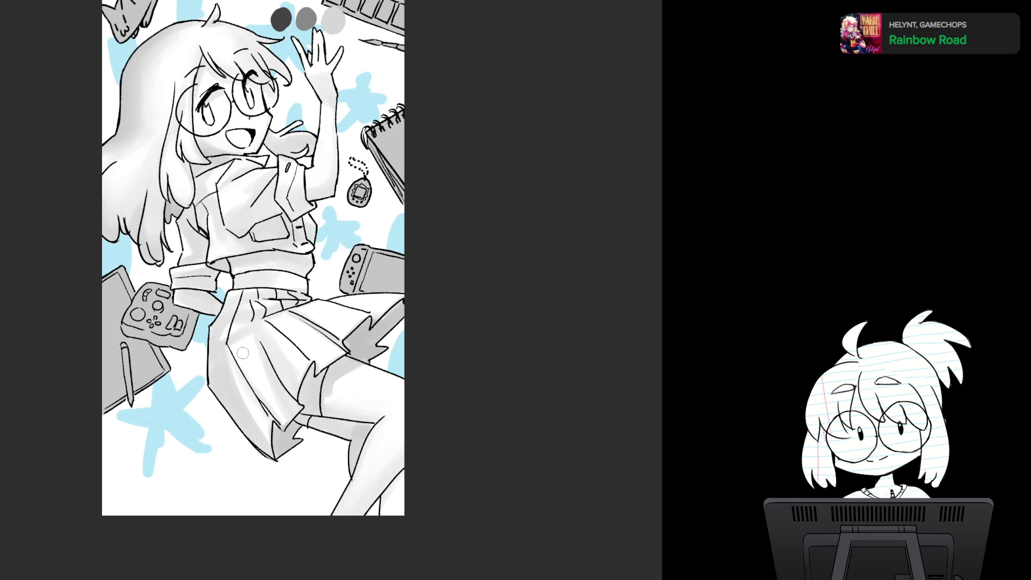
{"action": "left_click_drag", "start_coordinate": [278, 413], "coordinate": [266, 392]}
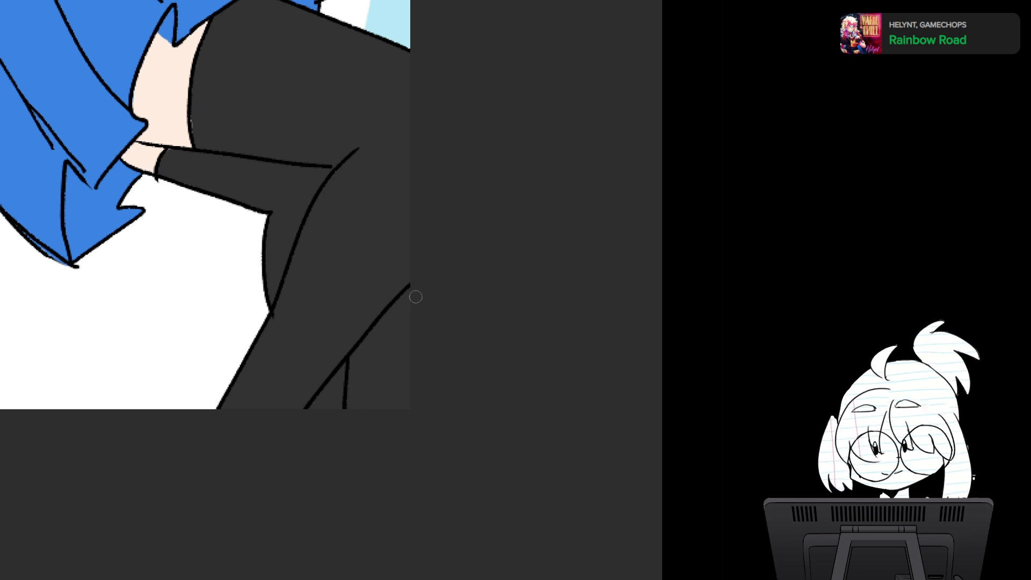
- Erase the dark stocking colour from the background gap beside the lower leg and bring back the greyscale shading view
{"action": "mouse_move", "coordinate": [411, 293]}
{"action": "left_mouse_down"}
{"action": "mouse_move", "coordinate": [352, 373]}
{"action": "mouse_move", "coordinate": [373, 336]}
{"action": "mouse_move", "coordinate": [372, 385]}
{"action": "mouse_move", "coordinate": [386, 363]}
{"action": "mouse_move", "coordinate": [402, 424]}
{"action": "left_mouse_up"}
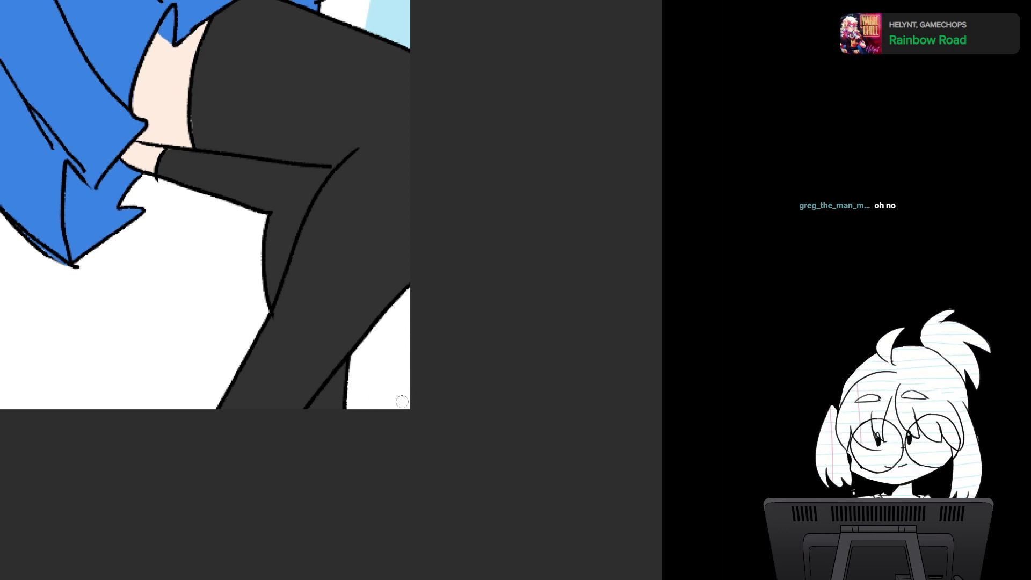
{"action": "scroll", "coordinate": [377, 420], "scroll_direction": "down", "scroll_amount": 3}
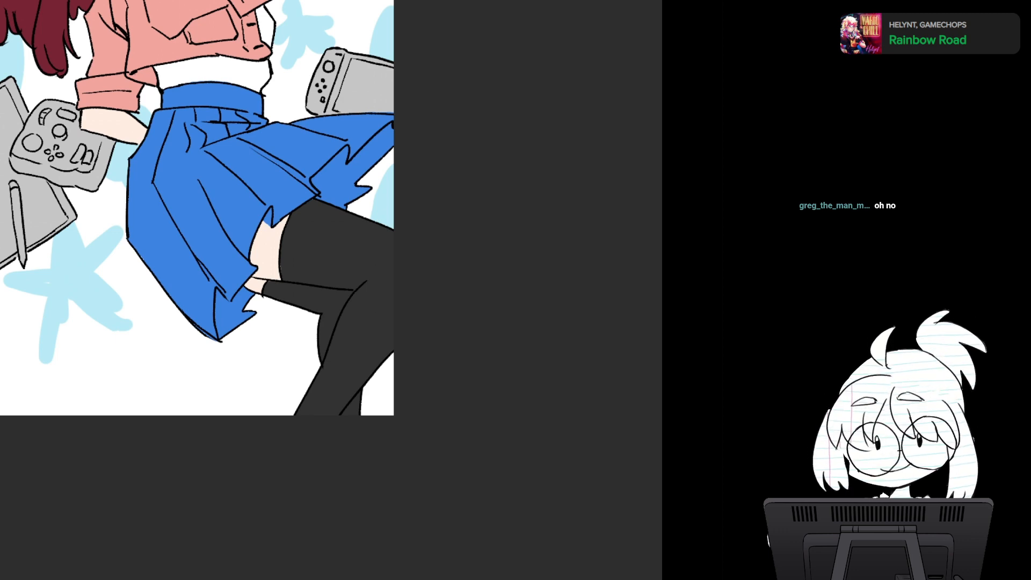
{"action": "scroll", "coordinate": [393, 415], "scroll_direction": "down", "scroll_amount": 5}
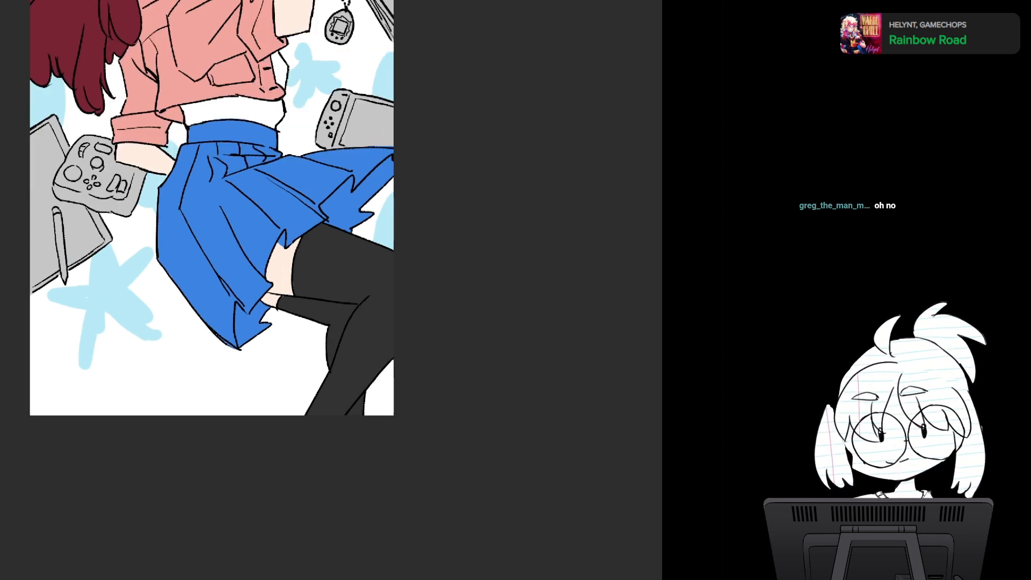
{"action": "left_click_drag", "start_coordinate": [393, 415], "coordinate": [410, 352]}
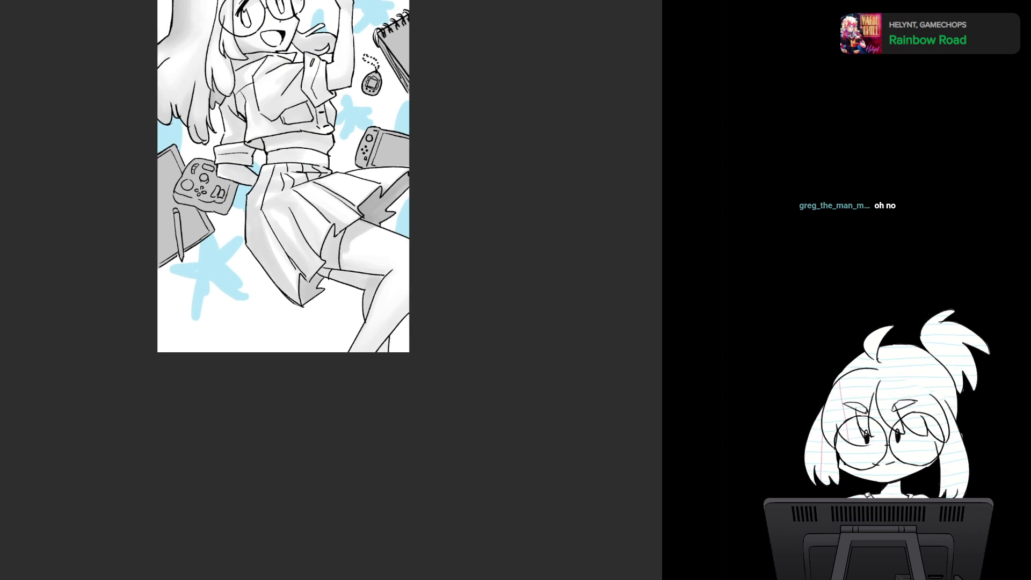
- Sample the middle grey from the swatches beside the raised hand for shading the legs
{"action": "scroll", "coordinate": [411, 352], "scroll_direction": "up", "scroll_amount": 4}
{"action": "left_click_drag", "start_coordinate": [269, 215], "coordinate": [290, 498]}
{"action": "left_click", "coordinate": [312, 39]}
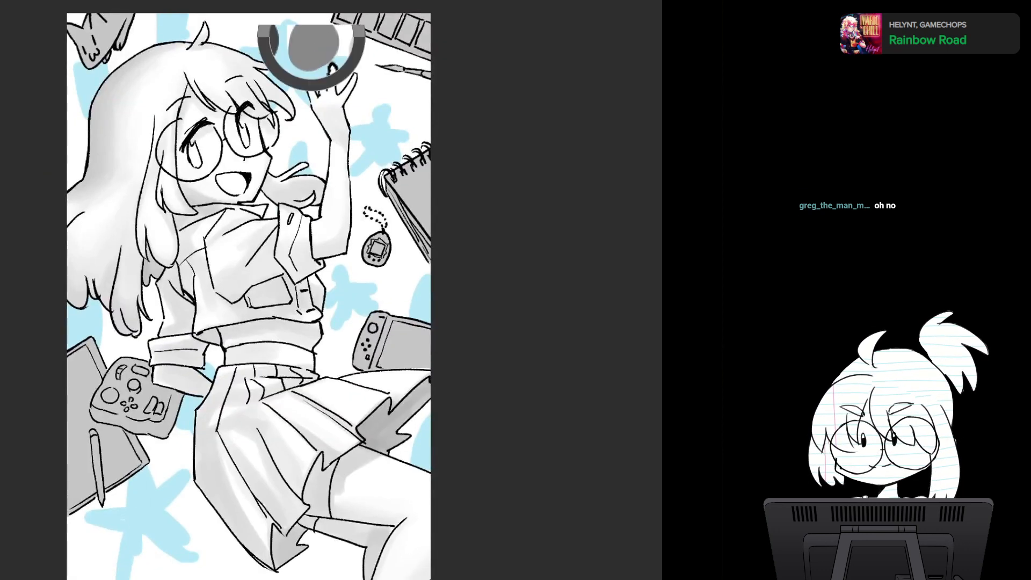
{"action": "left_click_drag", "start_coordinate": [290, 376], "coordinate": [283, 165]}
{"action": "scroll", "coordinate": [414, 322], "scroll_direction": "up", "scroll_amount": 3}
{"action": "scroll", "coordinate": [421, 422], "scroll_direction": "up", "scroll_amount": 3}
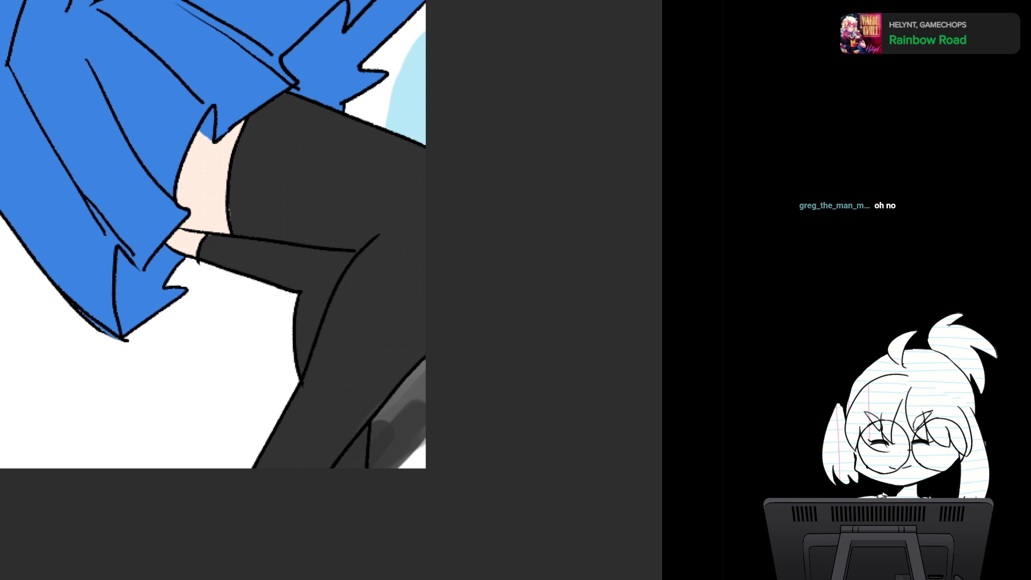
- Undo the soft dark strokes painted in the background gap beside the lower leg on the flat colours
{"action": "key", "text": "ctrl+z"}
{"action": "key", "text": "ctrl+z"}
{"action": "key", "text": "ctrl+z"}
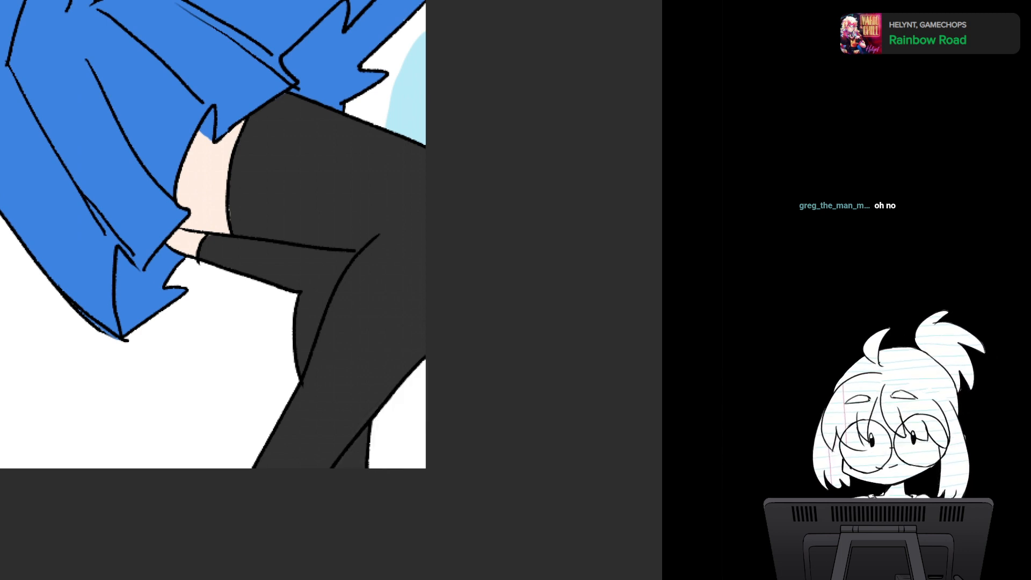
{"action": "key", "text": "ctrl+z"}
{"action": "key", "text": "ctrl+z"}
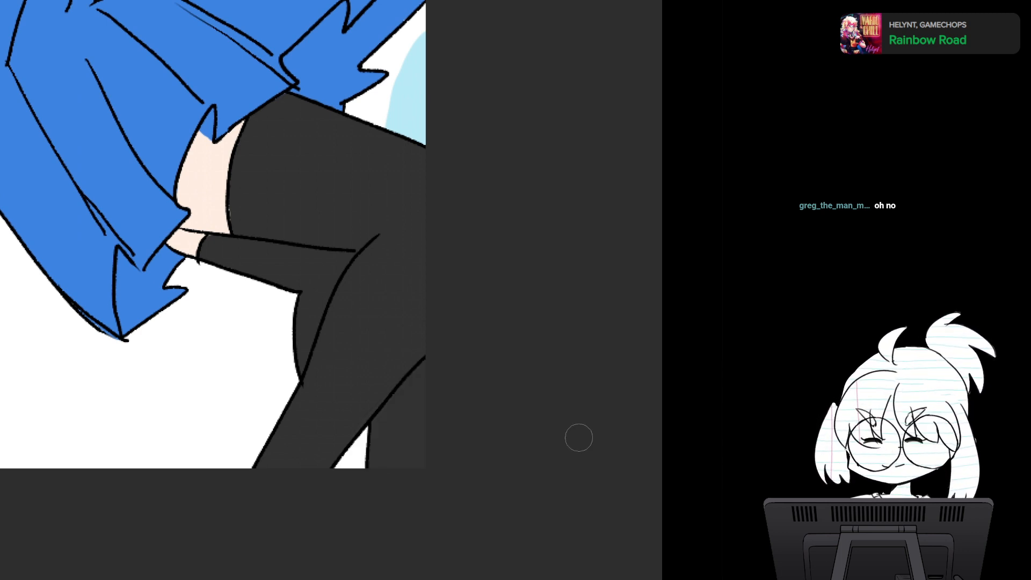
{"action": "key", "text": "ctrl+y"}
{"action": "key", "text": "ctrl+y"}
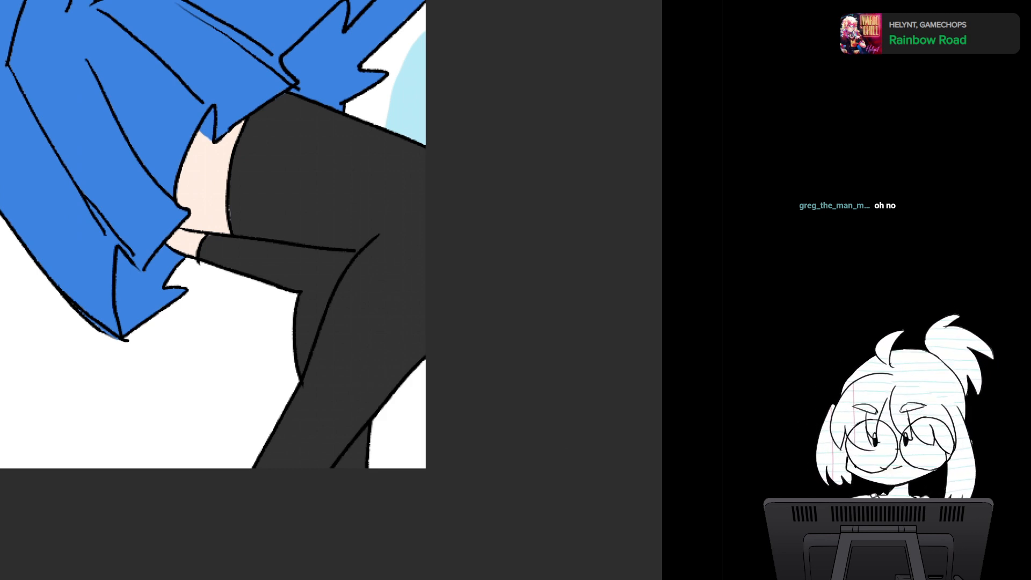
{"action": "key", "text": "ctrl+z"}
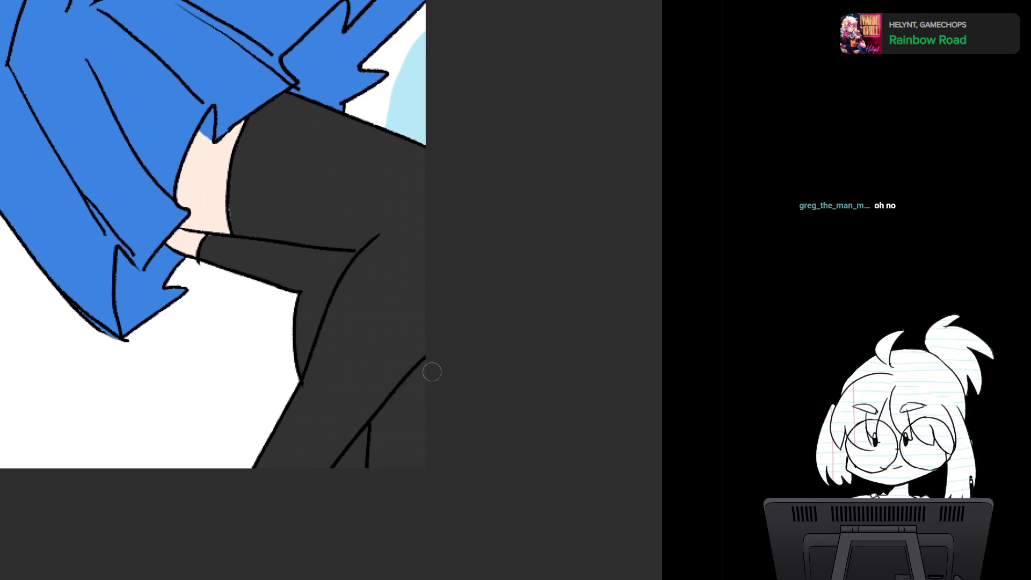
- Erase the dark stocking colour from the gap beside the lower leg and show the greyscale shading again
{"action": "mouse_move", "coordinate": [432, 372]}
{"action": "left_mouse_down"}
{"action": "mouse_move", "coordinate": [402, 402]}
{"action": "mouse_move", "coordinate": [421, 375]}
{"action": "left_mouse_up"}
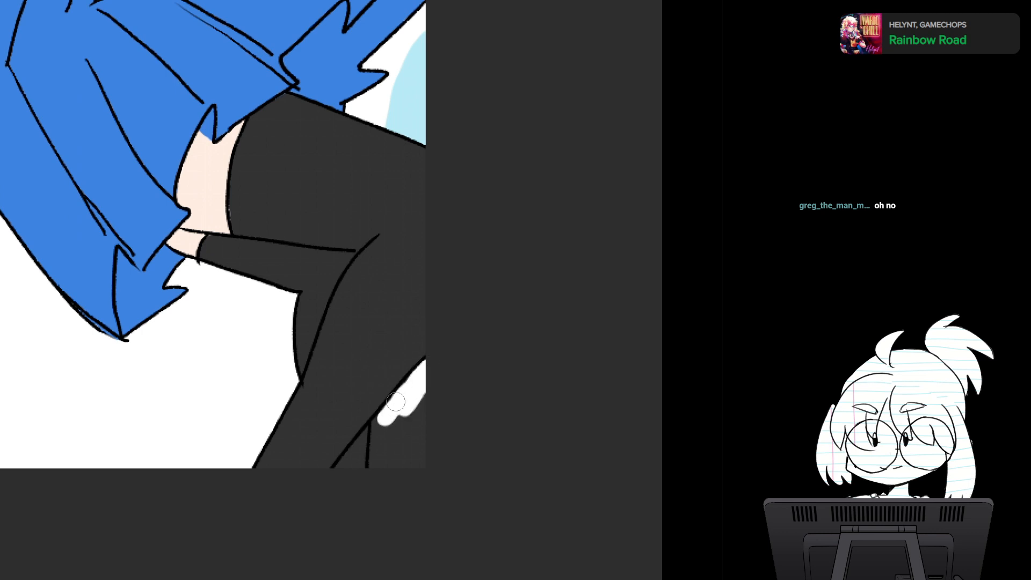
{"action": "mouse_move", "coordinate": [381, 419]}
{"action": "left_mouse_down"}
{"action": "mouse_move", "coordinate": [376, 462]}
{"action": "mouse_move", "coordinate": [400, 408]}
{"action": "mouse_move", "coordinate": [410, 483]}
{"action": "mouse_move", "coordinate": [429, 434]}
{"action": "left_mouse_up"}
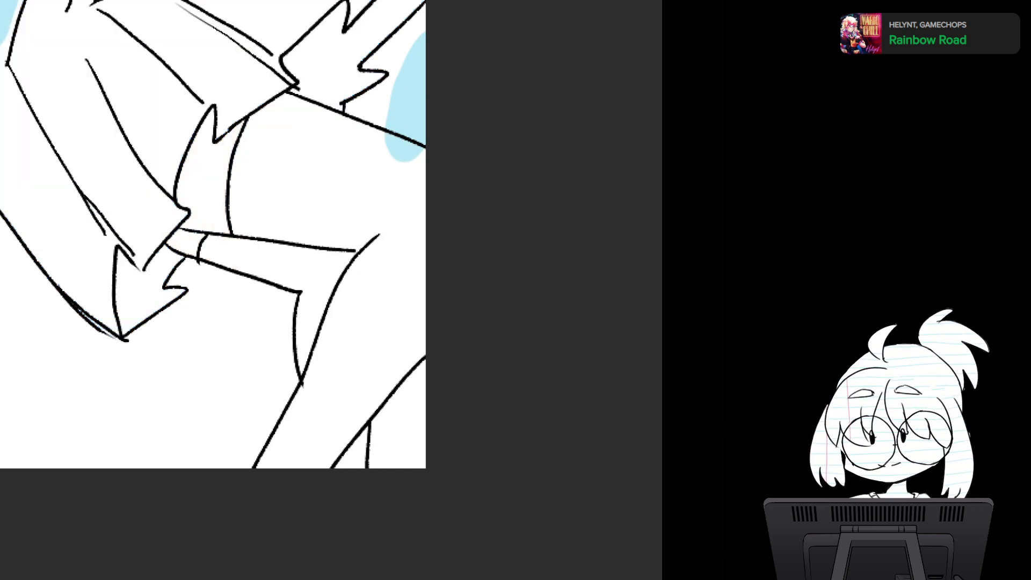
{"action": "left_click_drag", "start_coordinate": [317, 41], "coordinate": [340, 153]}
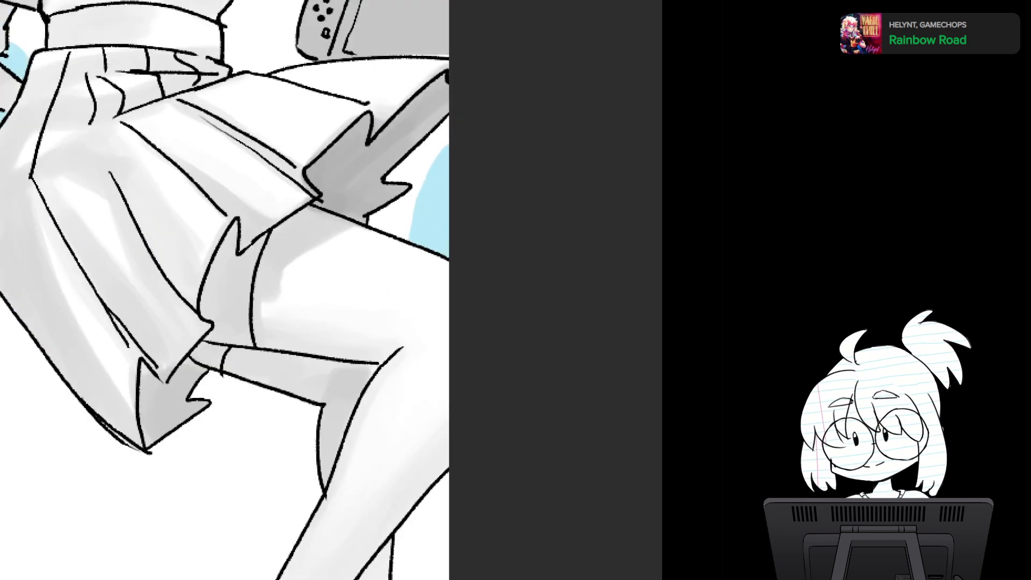
{"action": "left_click_drag", "start_coordinate": [341, 322], "coordinate": [305, 118]}
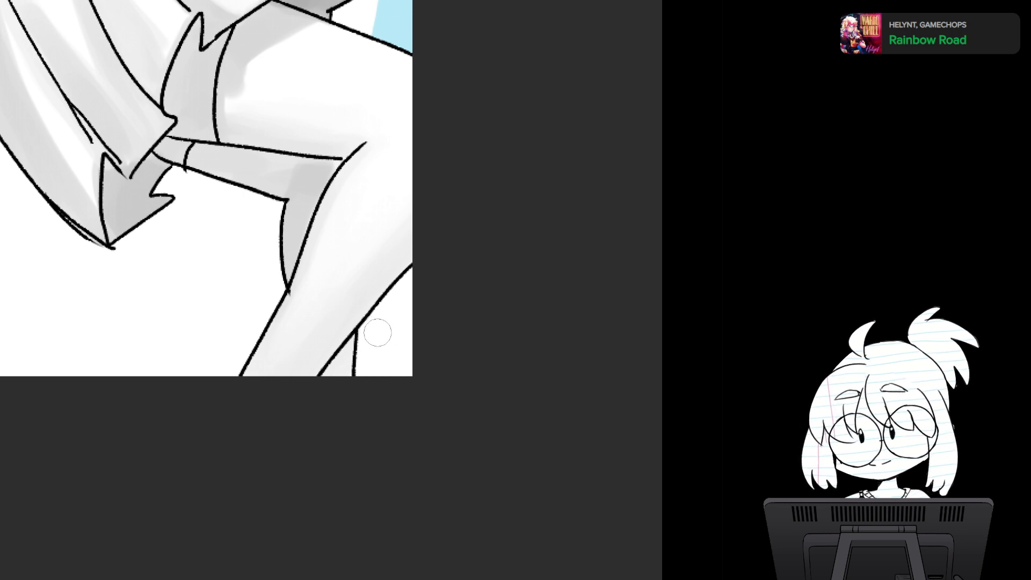
- Undo the dark colour in the background gap and fill the small calf sliver behind the front shin with the stocking colour
{"action": "left_click_drag", "start_coordinate": [378, 333], "coordinate": [356, 356]}
{"action": "key", "text": "ctrl+z"}
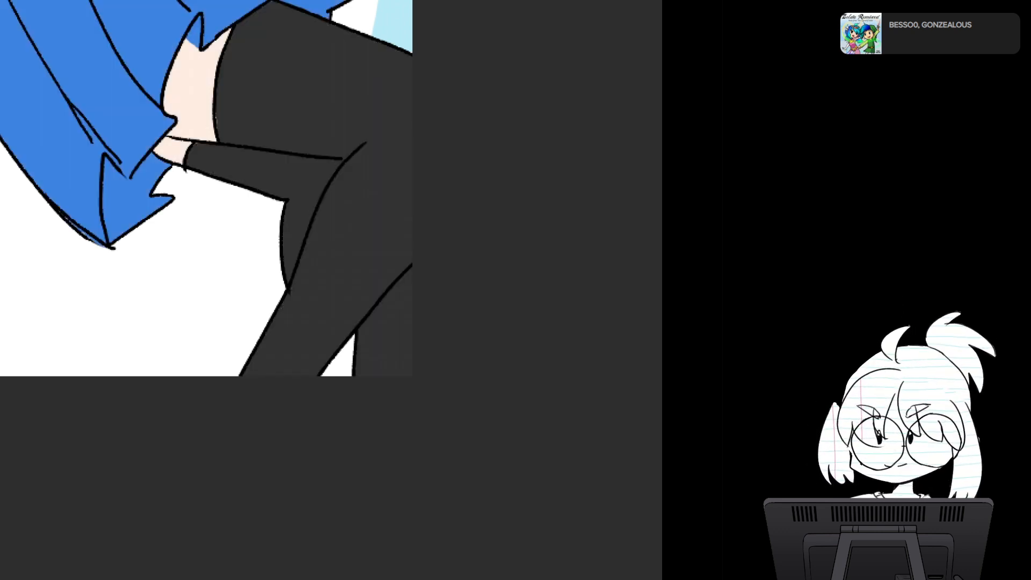
{"action": "key", "text": "ctrl+z"}
{"action": "left_click", "coordinate": [344, 363]}
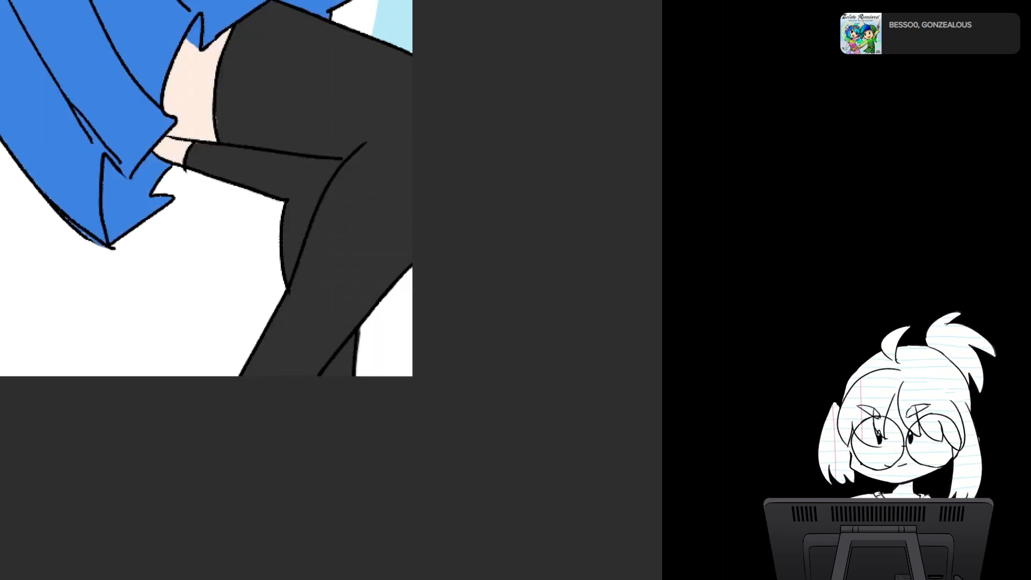
{"action": "left_click_drag", "start_coordinate": [389, 311], "coordinate": [372, 370]}
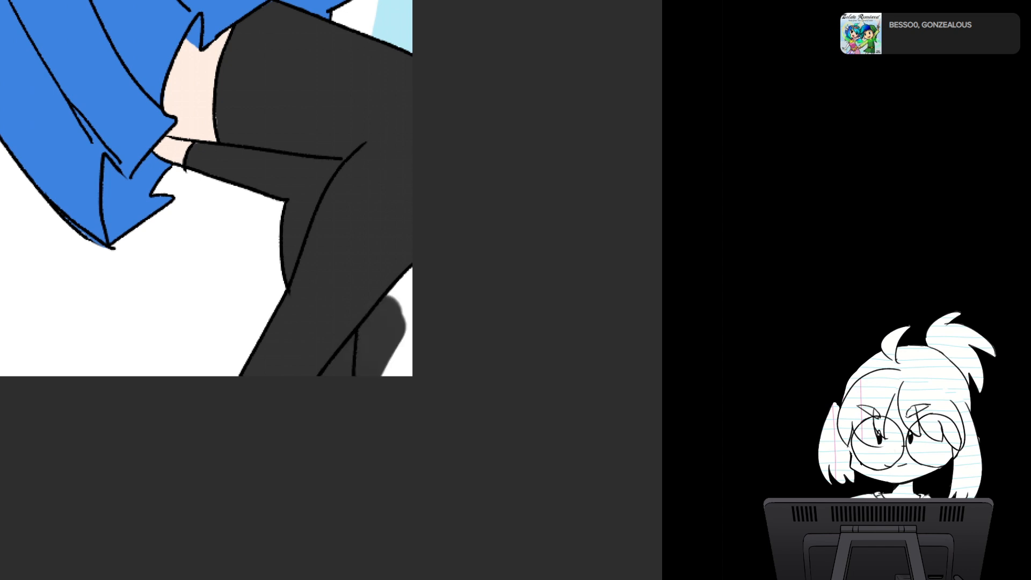
{"action": "key", "text": "ctrl+z"}
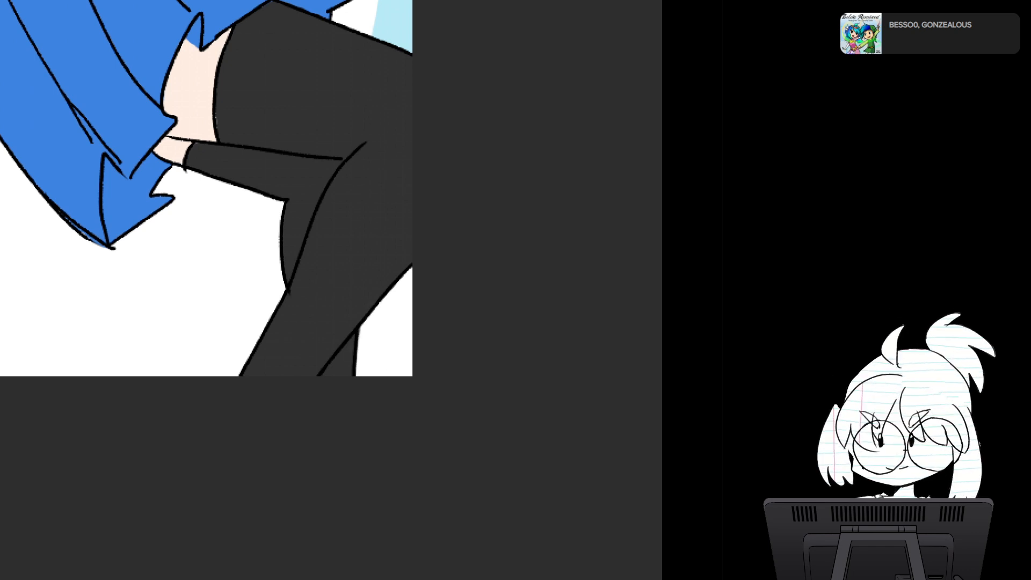
{"action": "left_click", "coordinate": [385, 343]}
{"action": "key", "text": "ctrl+z"}
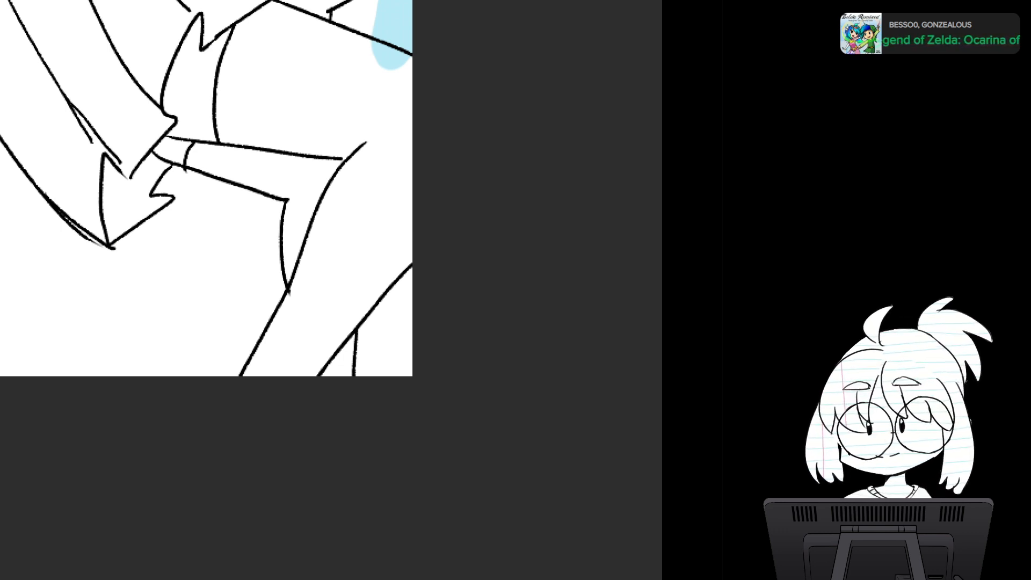
{"action": "mouse_move", "coordinate": [344, 393]}
{"action": "left_mouse_down"}
{"action": "mouse_move", "coordinate": [381, 322]}
{"action": "mouse_move", "coordinate": [379, 484]}
{"action": "left_mouse_up"}
{"action": "key", "text": "ctrl+z"}
- Shade the small calf sliver in darker grey and blend soft grey along the folded leg behind the knee
{"action": "scroll", "coordinate": [388, 355], "scroll_direction": "down", "scroll_amount": 4}
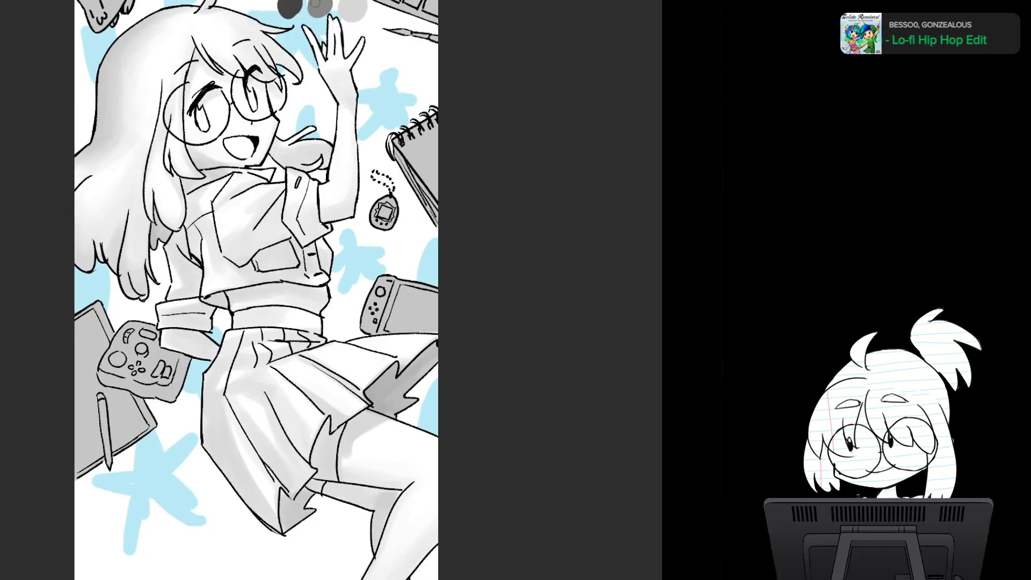
{"action": "left_click_drag", "start_coordinate": [422, 536], "coordinate": [377, 310]}
{"action": "scroll", "coordinate": [377, 310], "scroll_direction": "up", "scroll_amount": 3}
{"action": "left_click_drag", "start_coordinate": [350, 391], "coordinate": [334, 426]}
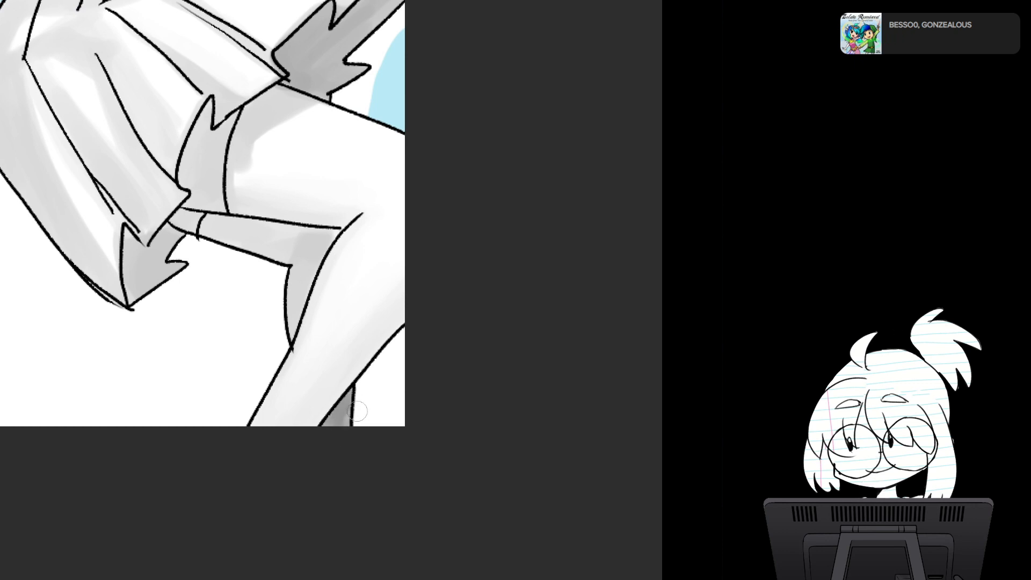
{"action": "mouse_move", "coordinate": [323, 237]}
{"action": "left_mouse_down"}
{"action": "mouse_move", "coordinate": [341, 293]}
{"action": "mouse_move", "coordinate": [329, 304]}
{"action": "mouse_move", "coordinate": [285, 293]}
{"action": "mouse_move", "coordinate": [252, 301]}
{"action": "mouse_move", "coordinate": [226, 285]}
{"action": "mouse_move", "coordinate": [235, 251]}
{"action": "left_mouse_up"}
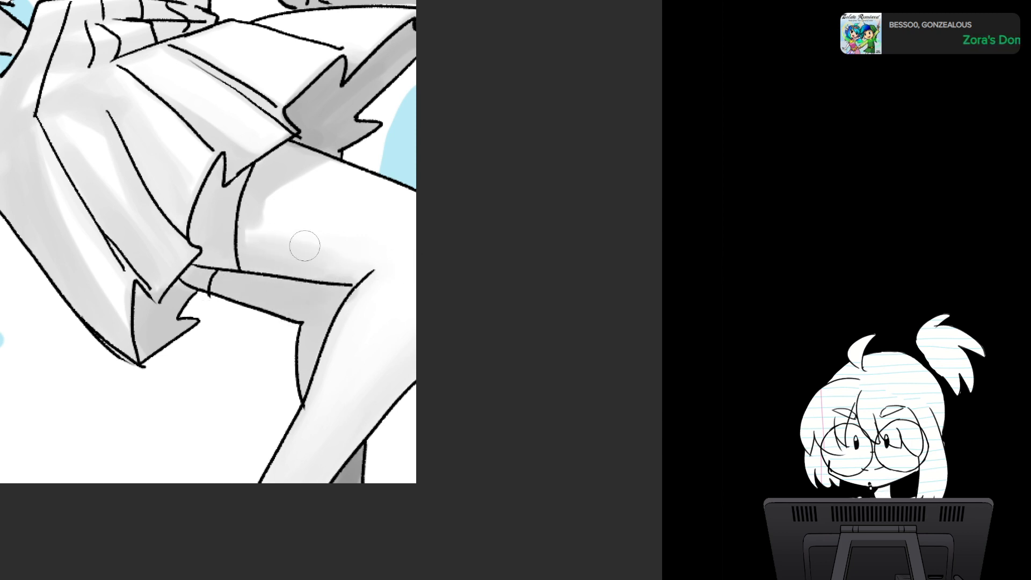
- Compare the whole illustration with the white-haired adventurer painting, and check it mirrored with the flat colours showing
{"action": "scroll", "coordinate": [304, 227], "scroll_direction": "down", "scroll_amount": 5}
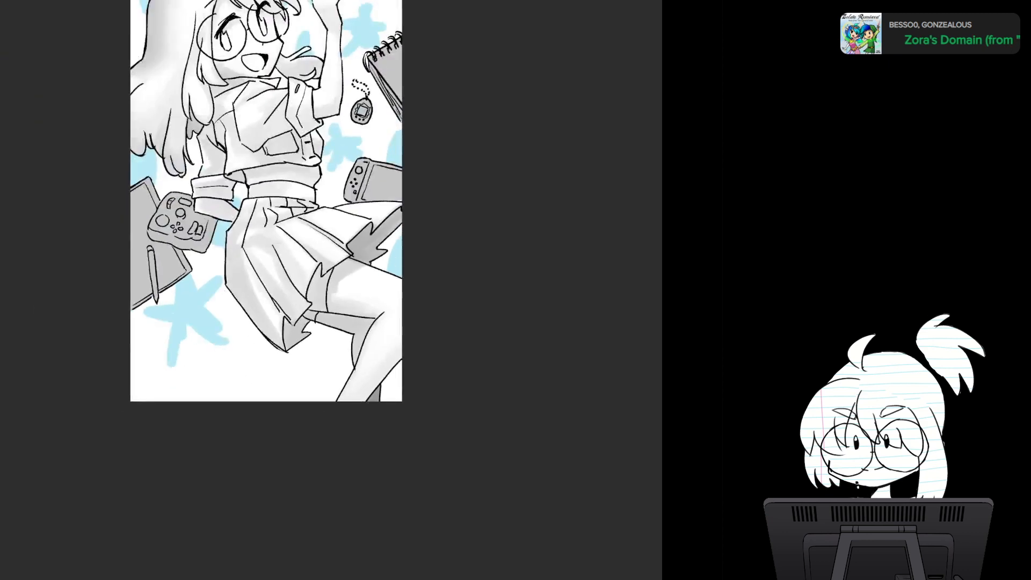
{"action": "left_click_drag", "start_coordinate": [304, 228], "coordinate": [320, 309]}
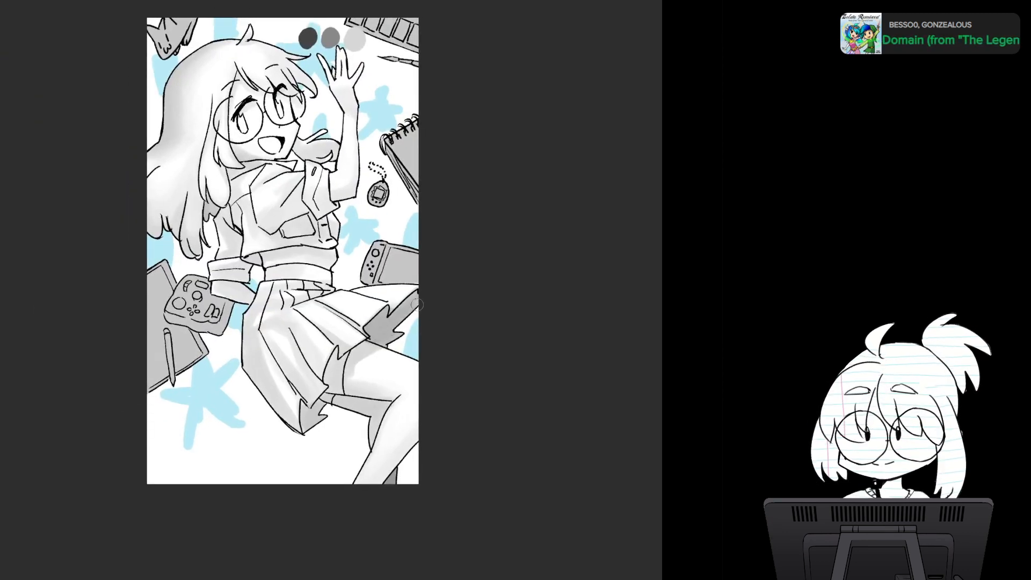
{"action": "left_click_drag", "start_coordinate": [426, 275], "coordinate": [431, 338]}
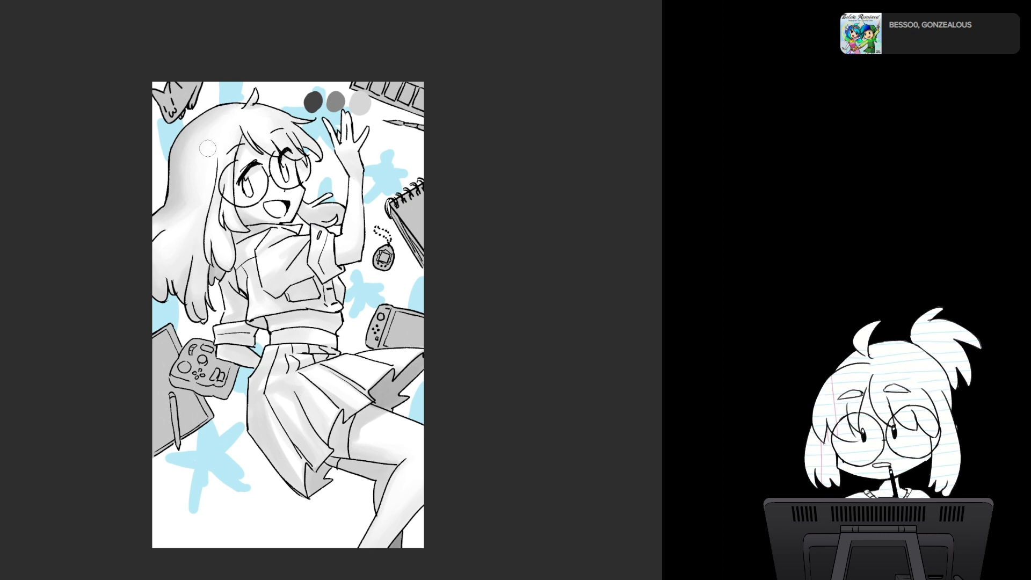
{"action": "scroll", "coordinate": [421, 340], "scroll_direction": "down", "scroll_amount": 1}
{"action": "scroll", "coordinate": [421, 340], "scroll_direction": "up", "scroll_amount": 1}
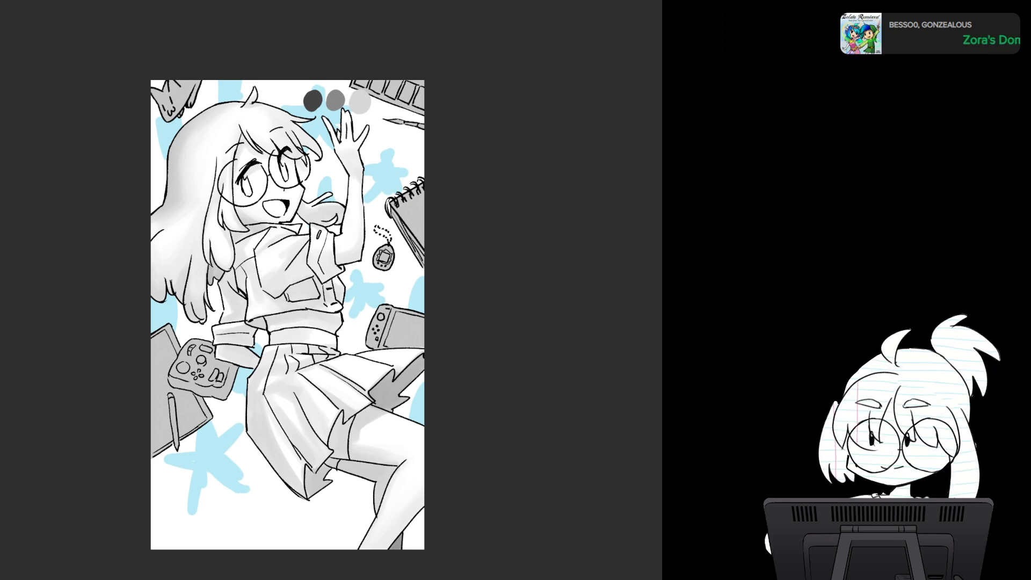
{"action": "left_click_drag", "start_coordinate": [287, 315], "coordinate": [224, 335]}
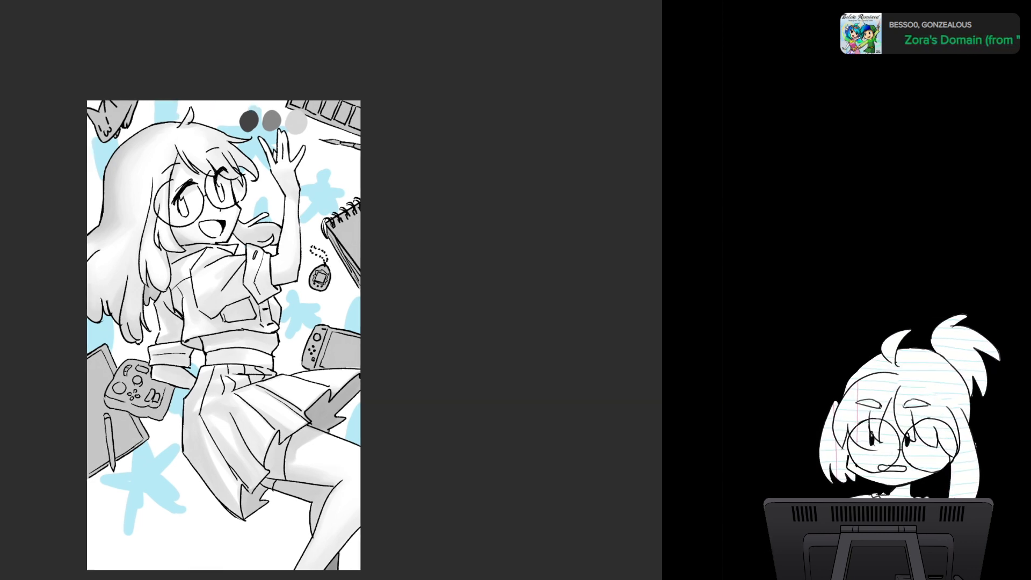
{"action": "left_click", "coordinate": [179, 0]}
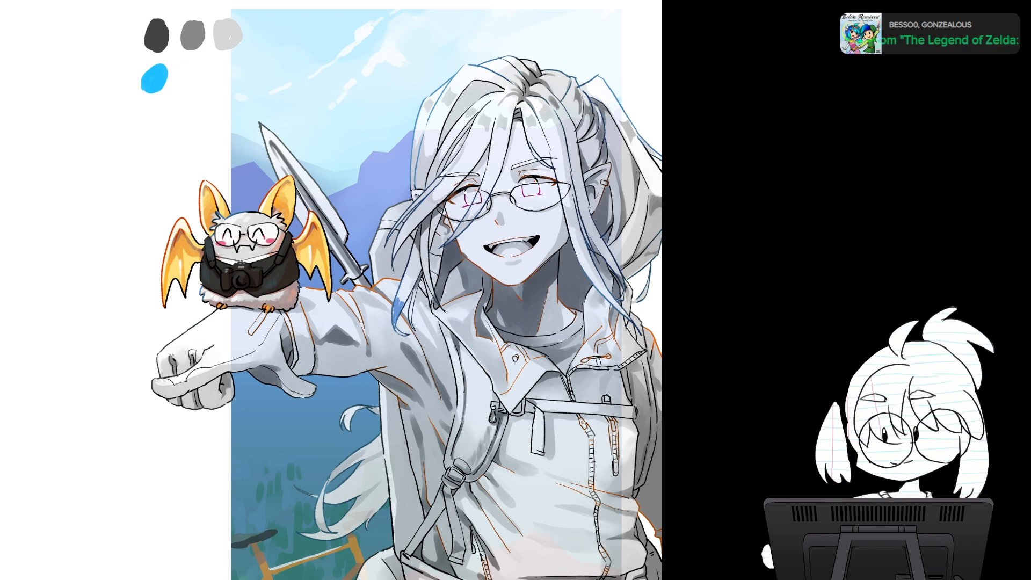
{"action": "key", "text": "ctrl+Tab"}
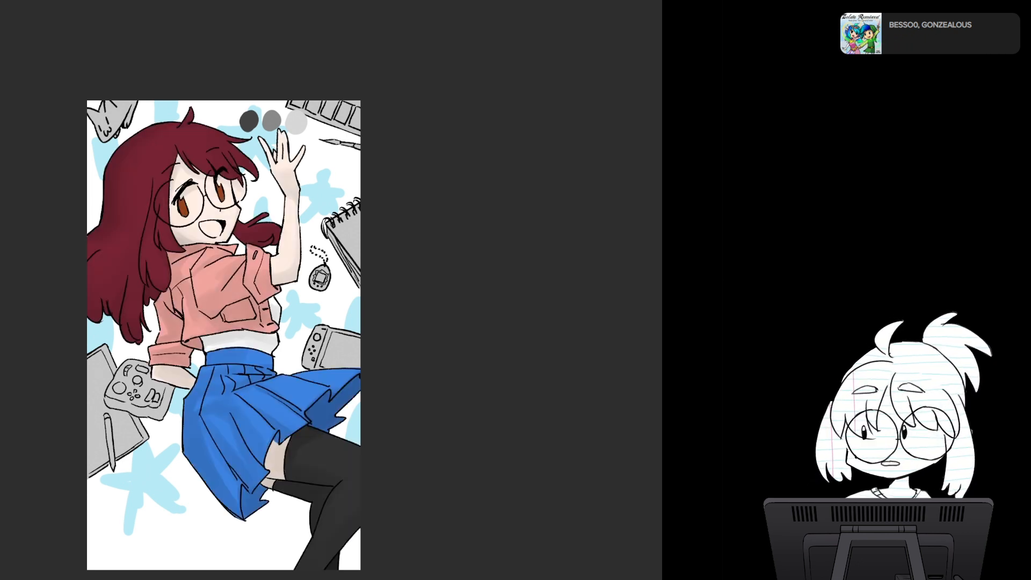
{"action": "key", "text": "m"}
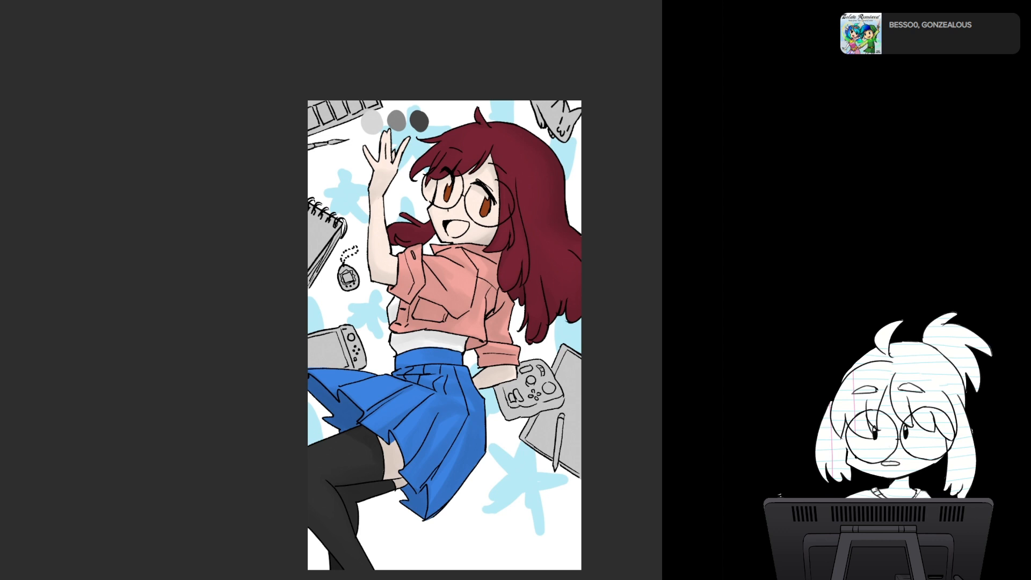
{"action": "key", "text": "m"}
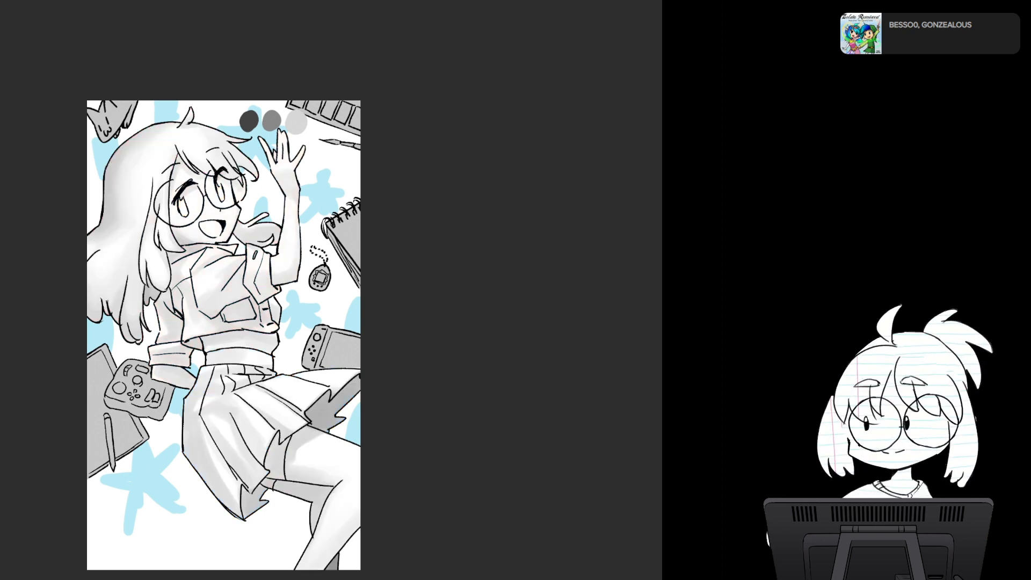
{"action": "scroll", "coordinate": [331, 290], "scroll_direction": "up", "scroll_amount": 3}
{"action": "left_click_drag", "start_coordinate": [242, 268], "coordinate": [370, 296]}
{"action": "scroll", "coordinate": [467, 338], "scroll_direction": "down", "scroll_amount": 1}
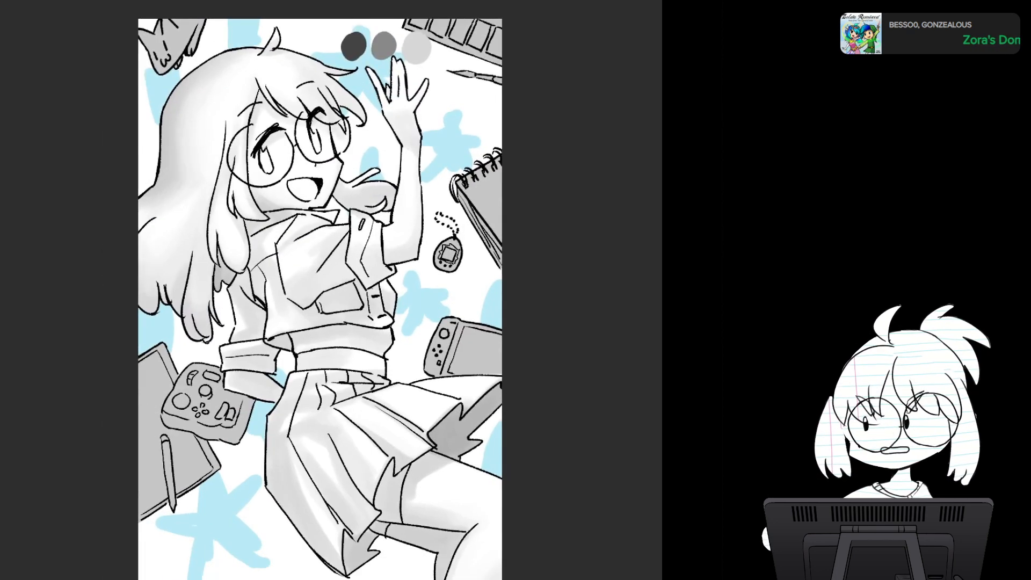
{"action": "scroll", "coordinate": [473, 339], "scroll_direction": "down", "scroll_amount": 1}
{"action": "scroll", "coordinate": [483, 339], "scroll_direction": "up", "scroll_amount": 1}
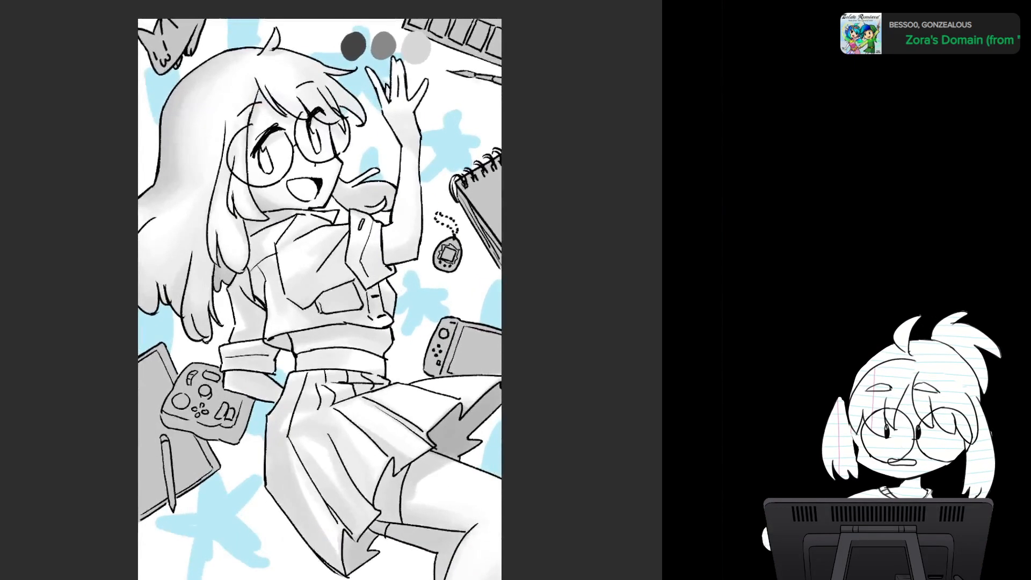
{"action": "scroll", "coordinate": [455, 356], "scroll_direction": "down", "scroll_amount": 3}
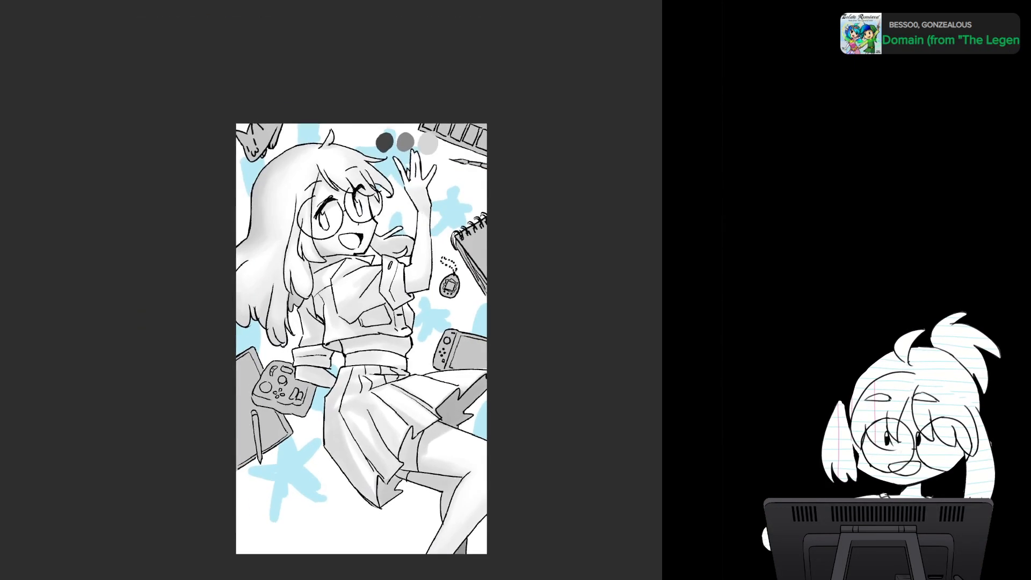
{"action": "scroll", "coordinate": [455, 356], "scroll_direction": "up", "scroll_amount": 2}
{"action": "scroll", "coordinate": [455, 356], "scroll_direction": "down", "scroll_amount": 2}
{"action": "left_click_drag", "start_coordinate": [503, 406], "coordinate": [464, 354]}
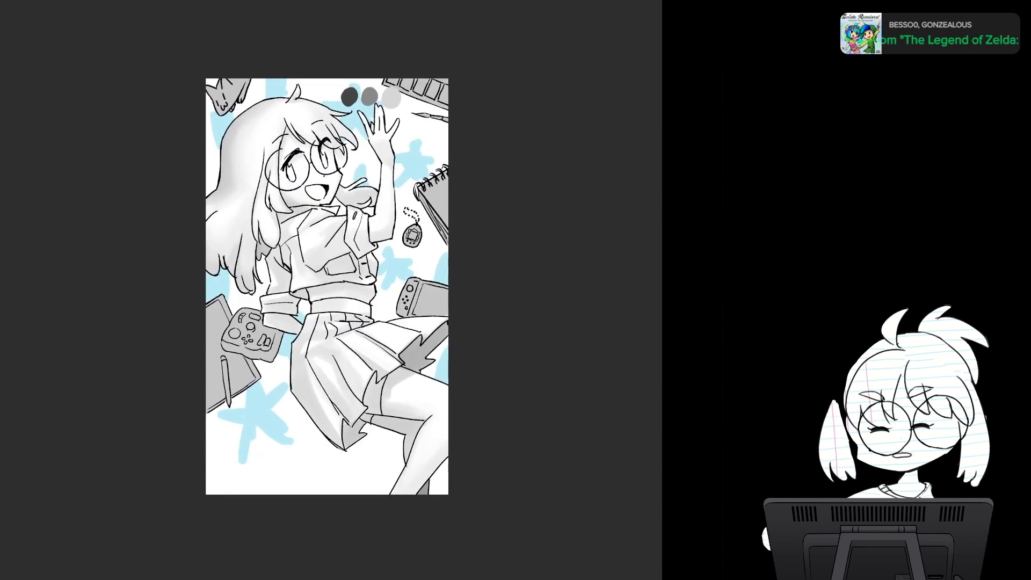
{"action": "scroll", "coordinate": [464, 353], "scroll_direction": "down", "scroll_amount": 1}
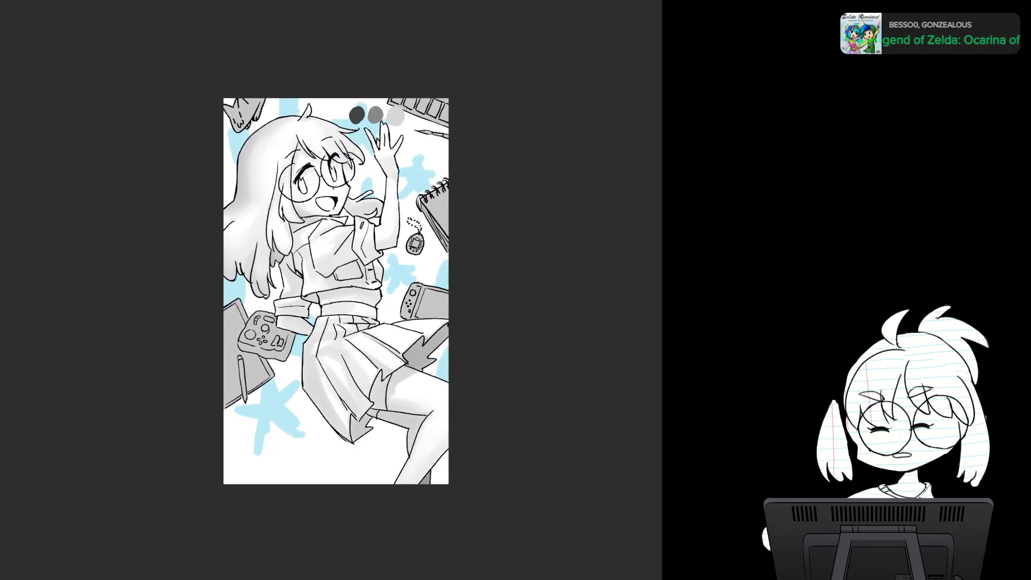